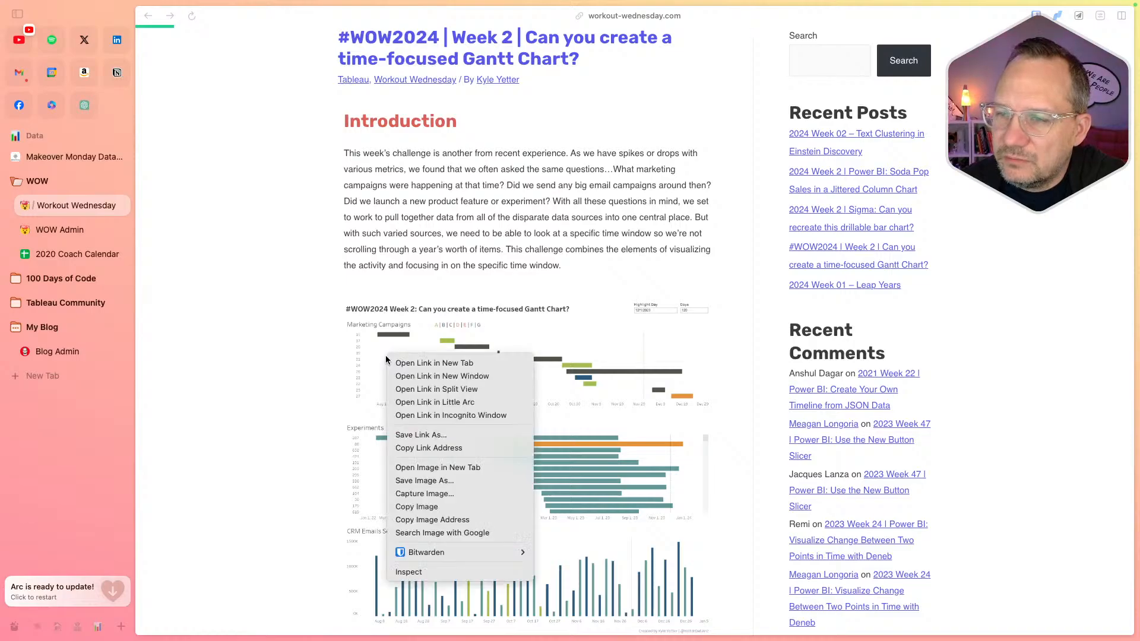
# - Open the linked Tableau Public dashboard in a new tab, place it in split view beside the challenge page, and widen the dashboard's pane
pyautogui.click(407, 362)
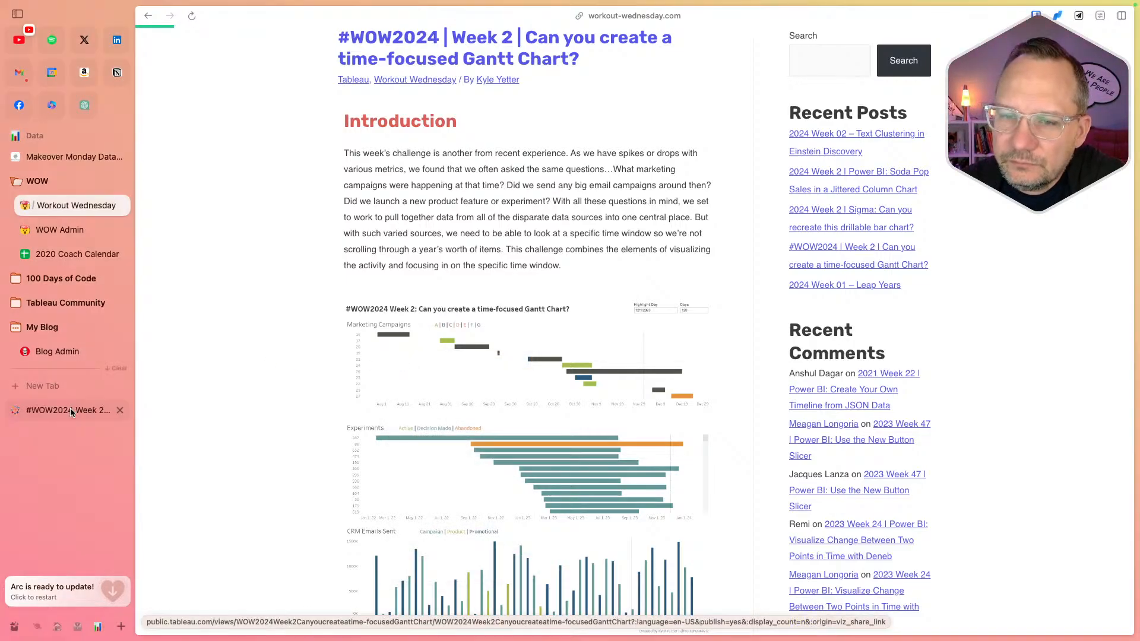
pyautogui.moveTo(68, 411); pyautogui.dragTo(1048, 360)
pyautogui.click(54, 406)
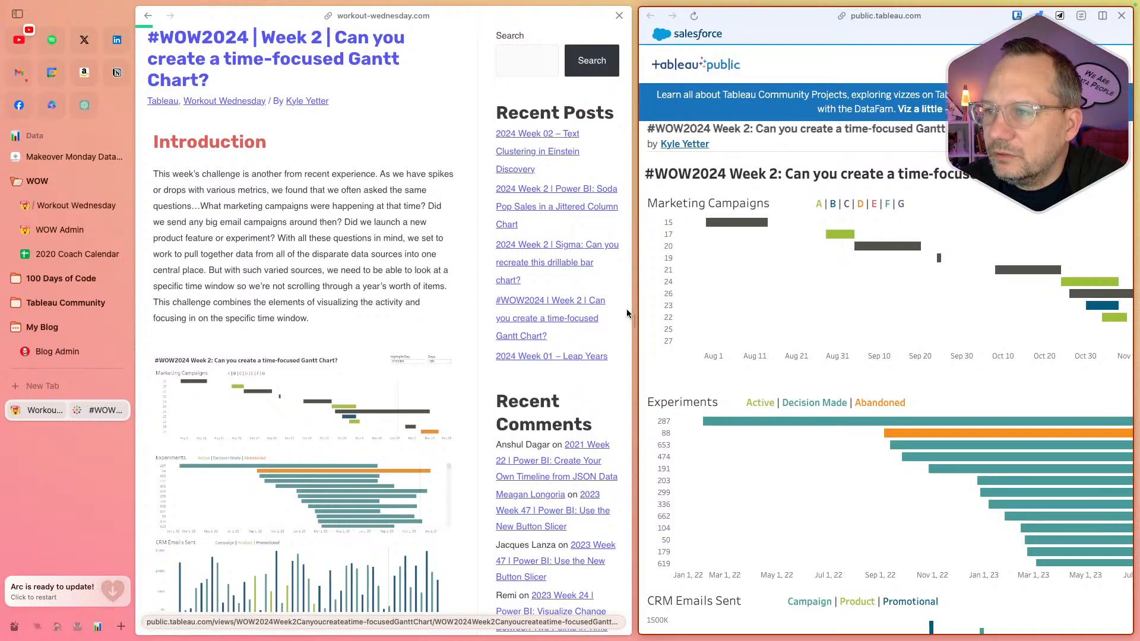
pyautogui.moveTo(634, 323); pyautogui.dragTo(376, 333)
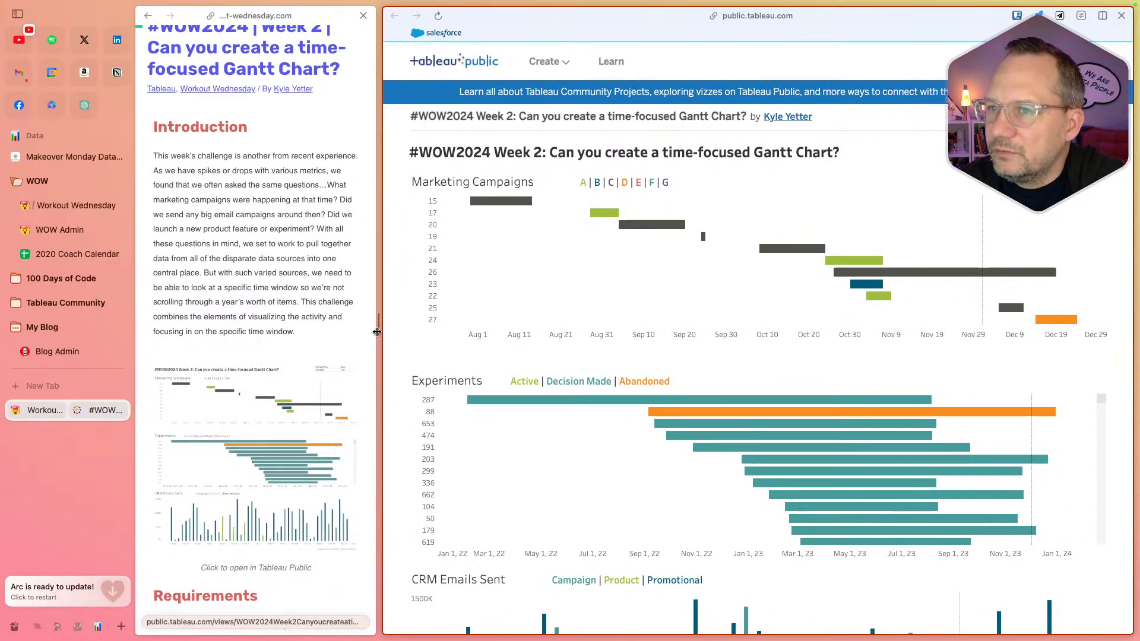
# - Examine the challenge requirements alongside the dashboard's Marketing Campaigns, Experiments and CRM Emails Sent charts
pyautogui.scroll(-10, 295, 260)
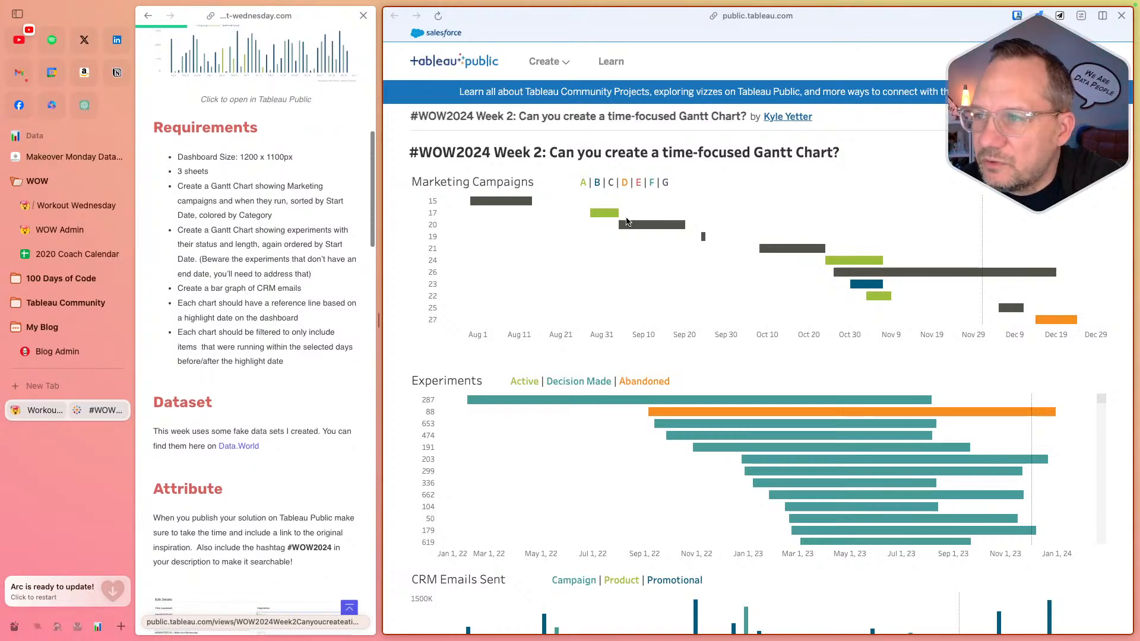
pyautogui.moveTo(484, 198)
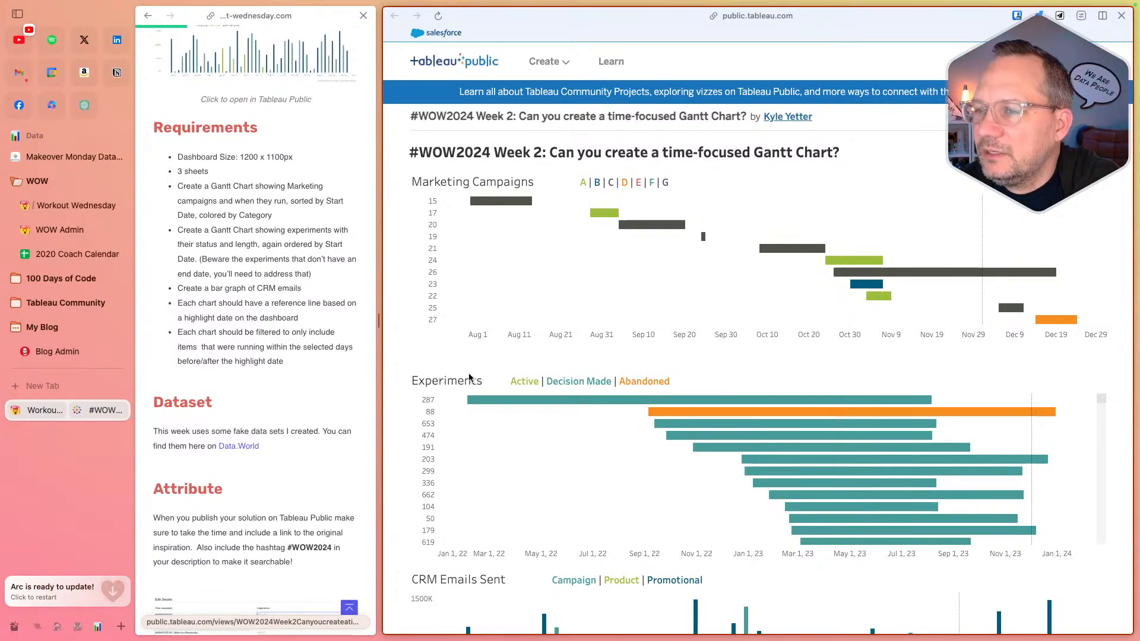
pyautogui.scroll(-3, 465, 402)
pyautogui.scroll(-3, 398, 450)
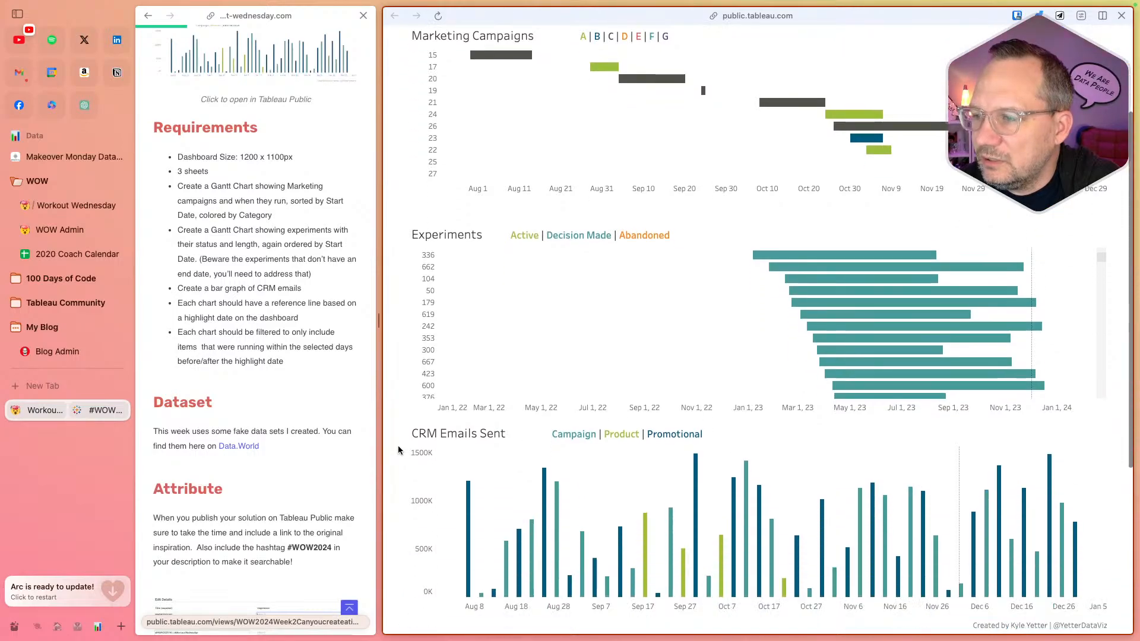
pyautogui.scroll(3, 617, 321)
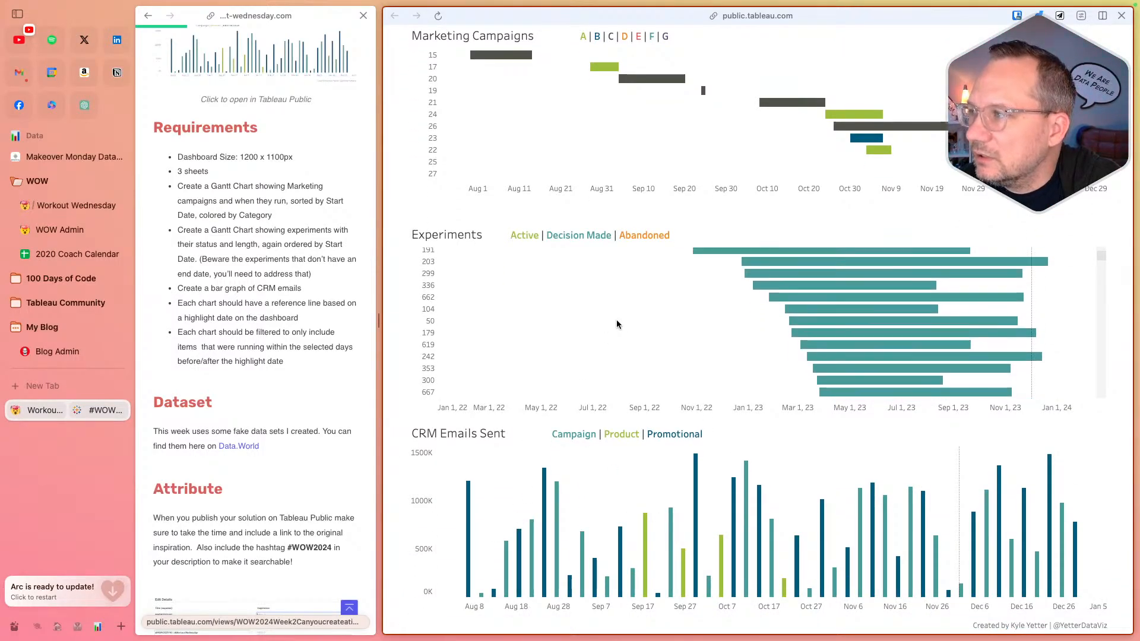
pyautogui.scroll(3, 411, 286)
pyautogui.scroll(-1, 411, 283)
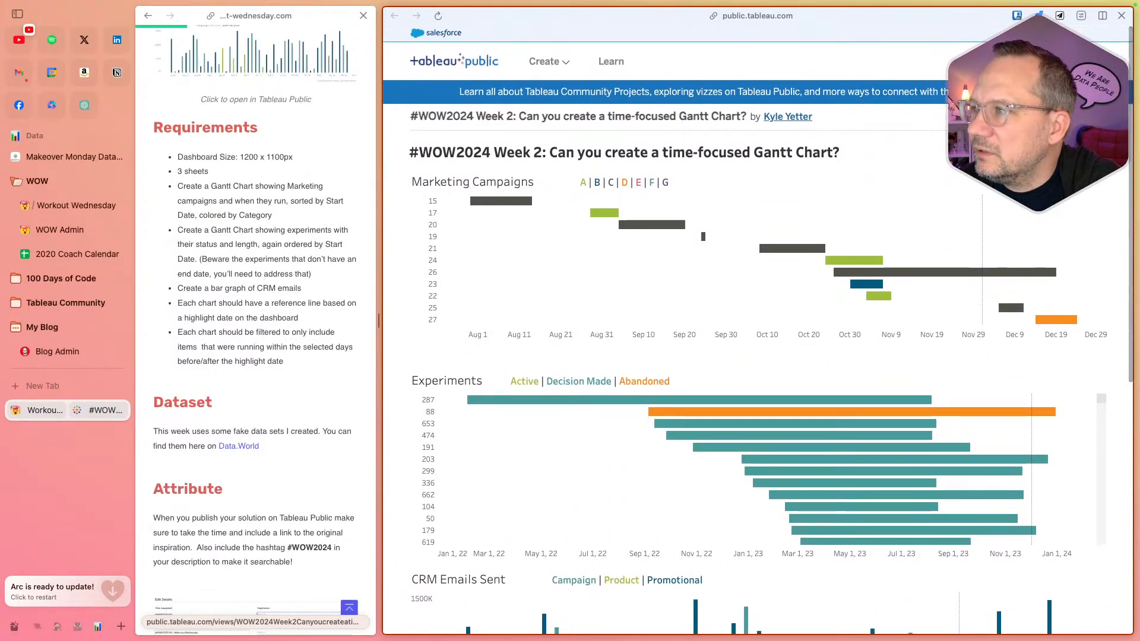
# - Set the dashboard's highlight day to 12/3/2023 with a range of 50 days, and reread the challenge requirements
pyautogui.click(988, 175)
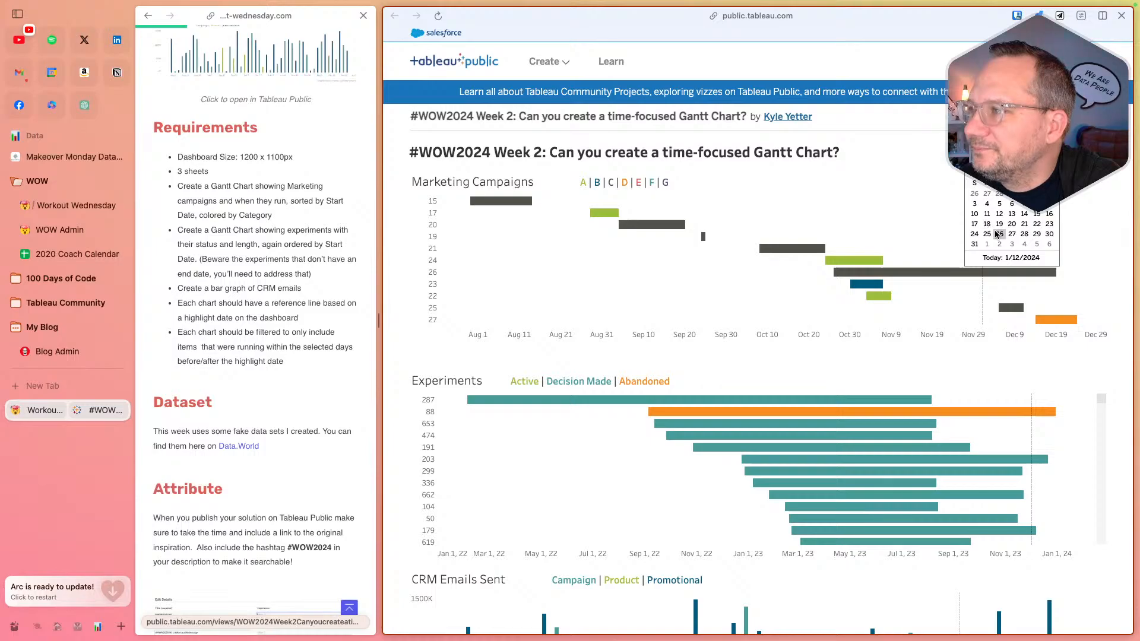
pyautogui.click(932, 219)
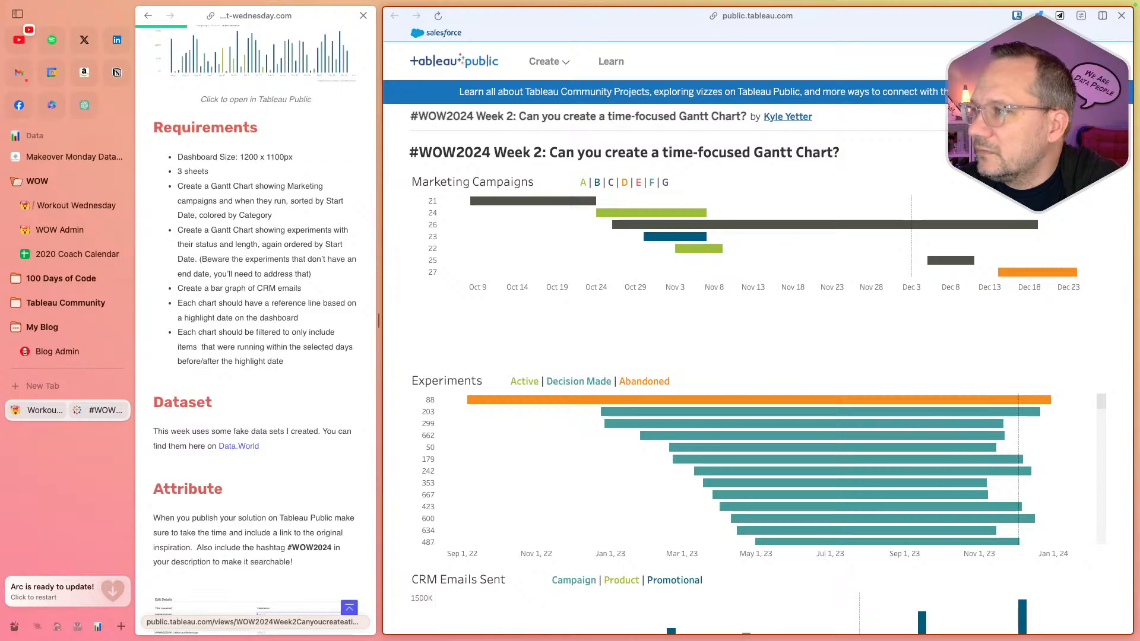
pyautogui.scroll(2, 294, 256)
pyautogui.scroll(1, 293, 256)
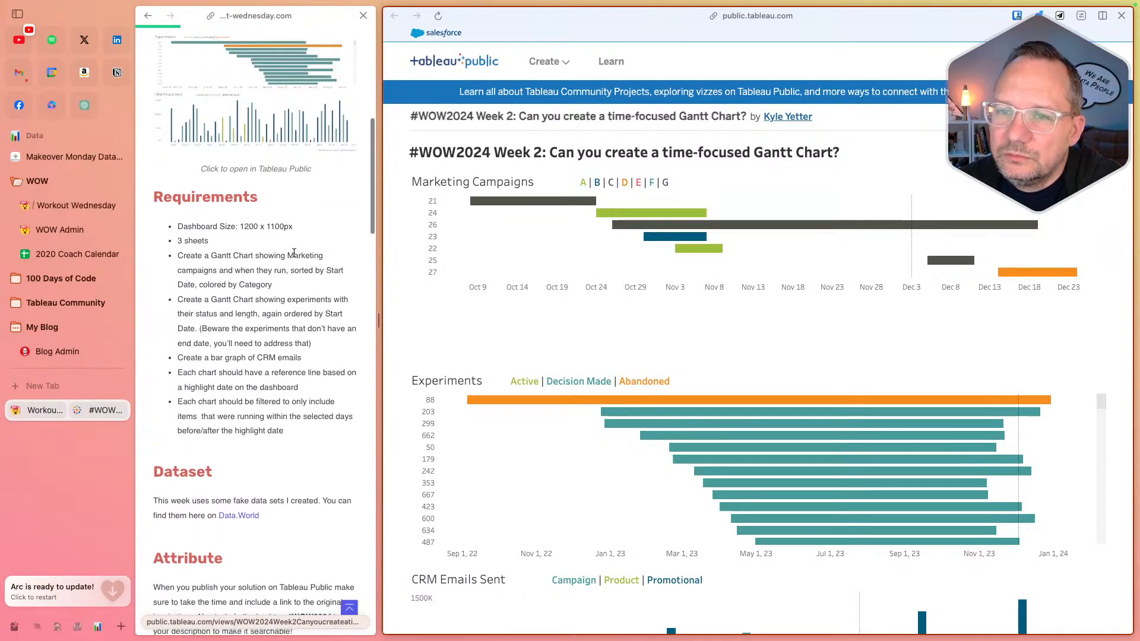
pyautogui.scroll(7, 267, 356)
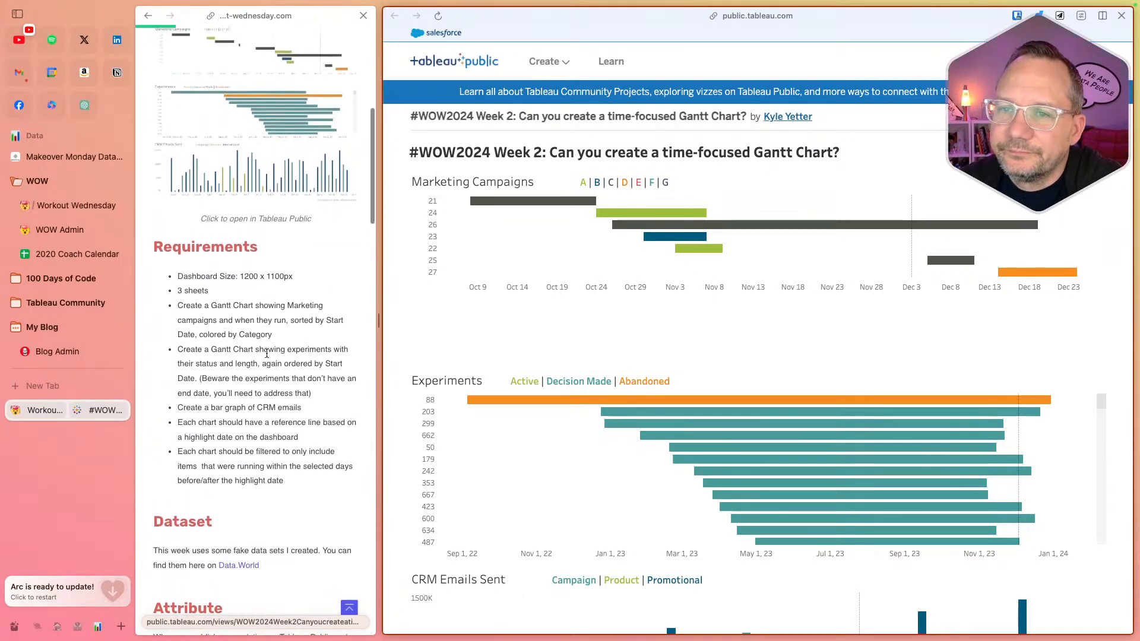
pyautogui.scroll(-1, 266, 356)
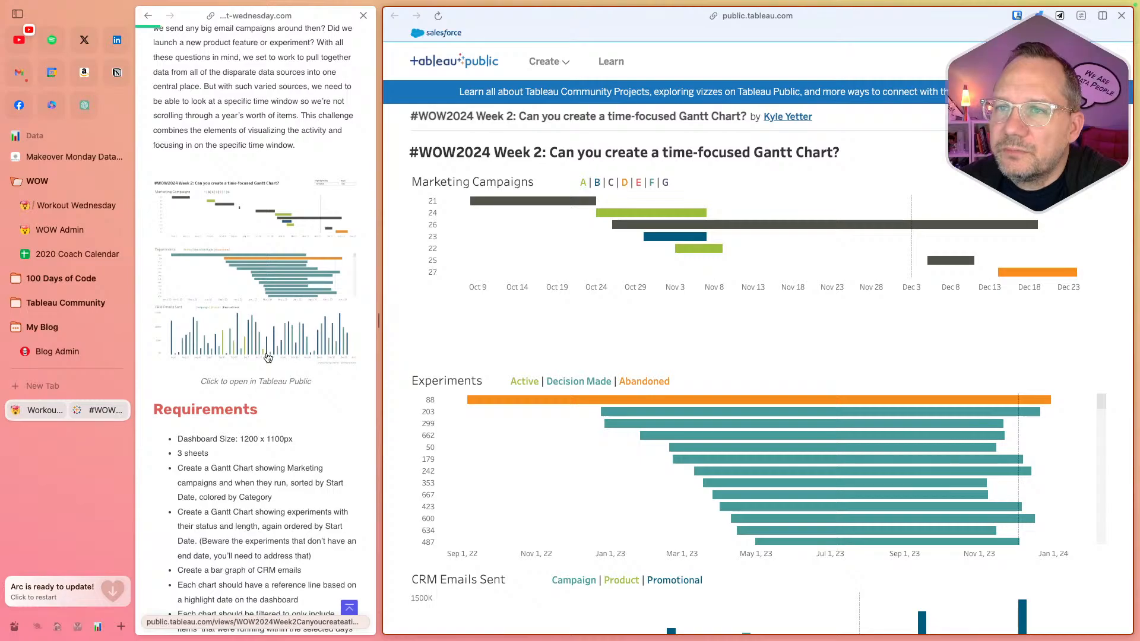
pyautogui.scroll(-2, 267, 358)
pyautogui.hotkey('ctrl', 'Left')
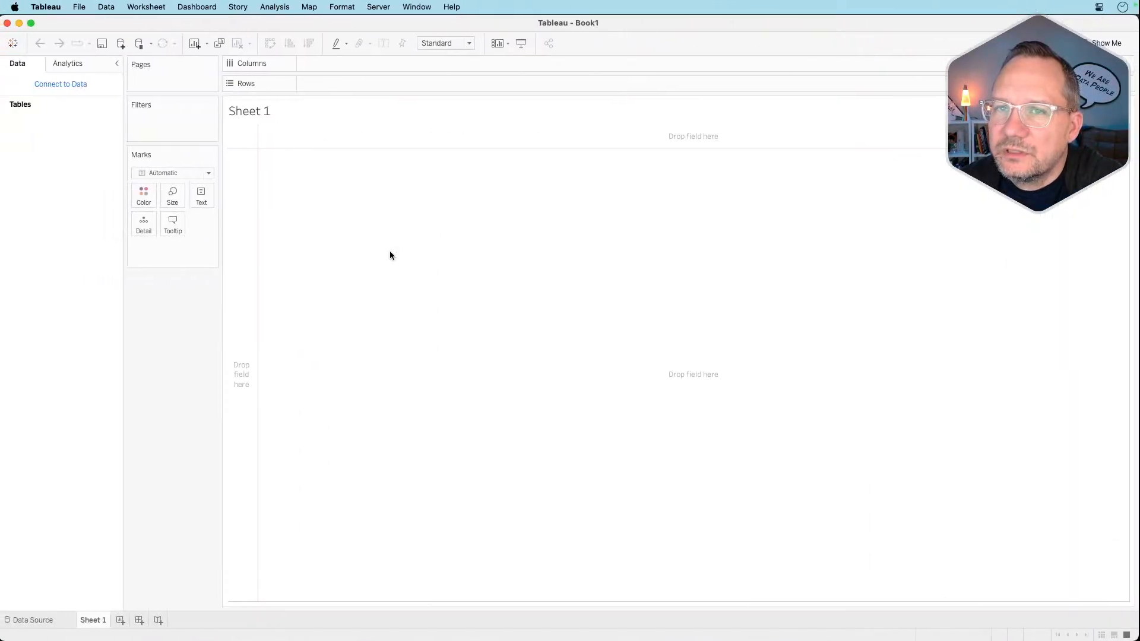
pyautogui.click(77, 84)
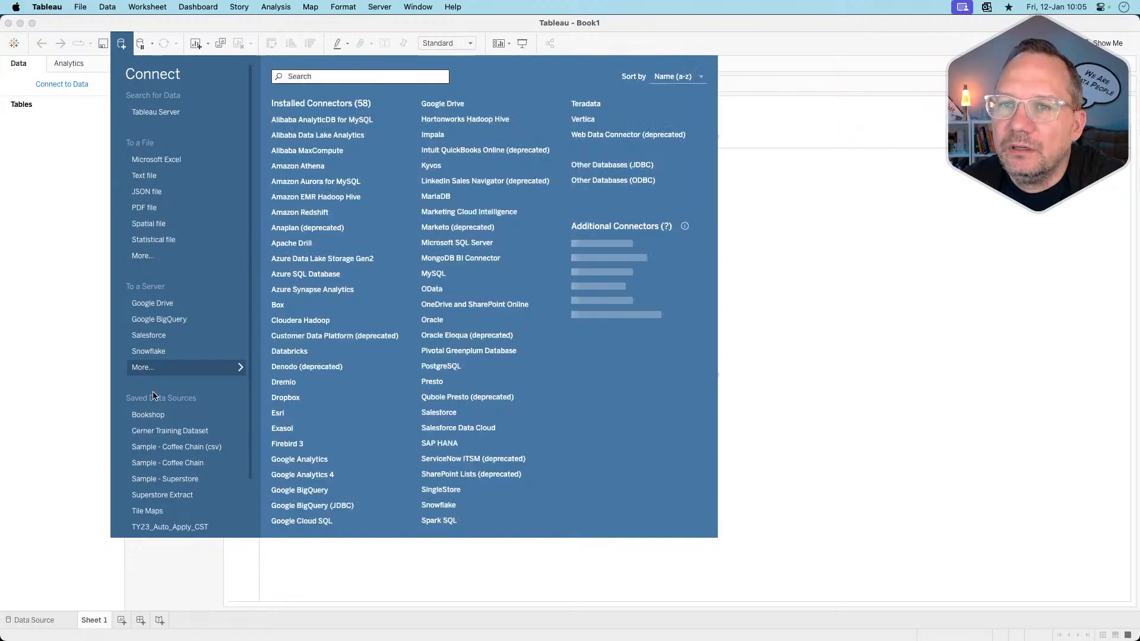
pyautogui.hotkey('ctrl', 'Right')
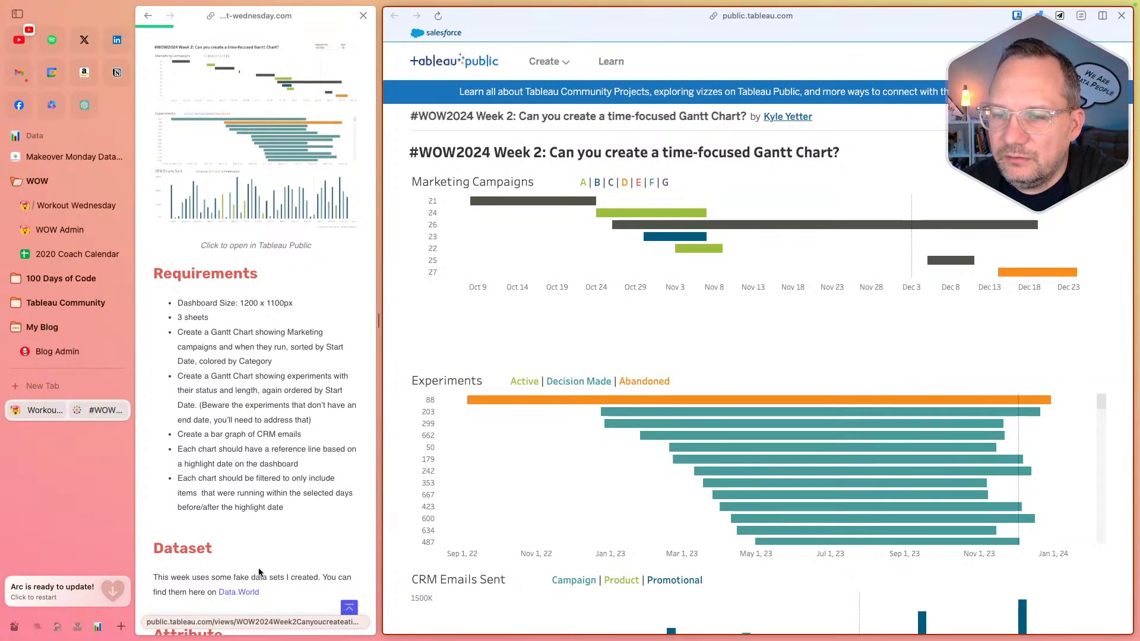
# - Open the Data.World page linked for the challenge dataset, and close that page's pane after viewing its files
pyautogui.click(237, 592)
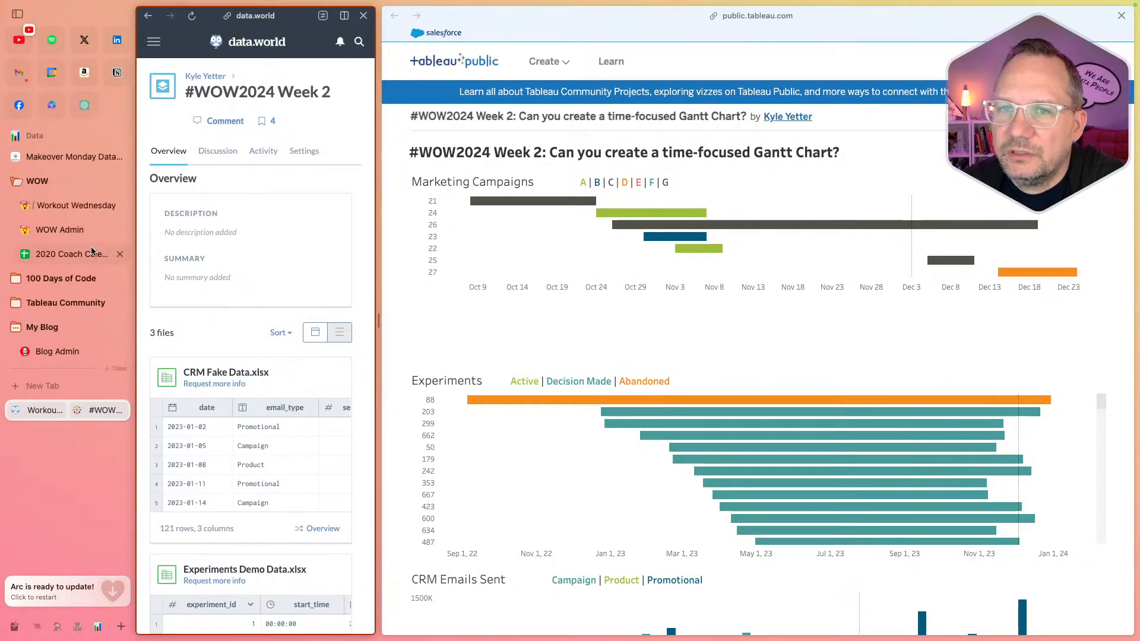
pyautogui.click(64, 411)
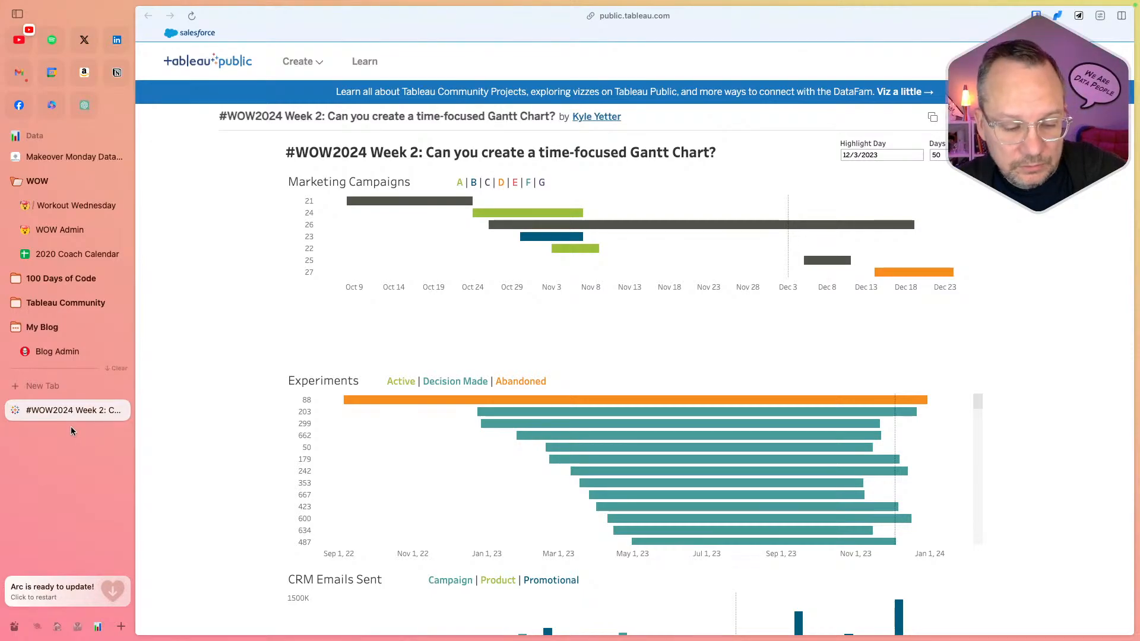
pyautogui.press('super+shift+t')
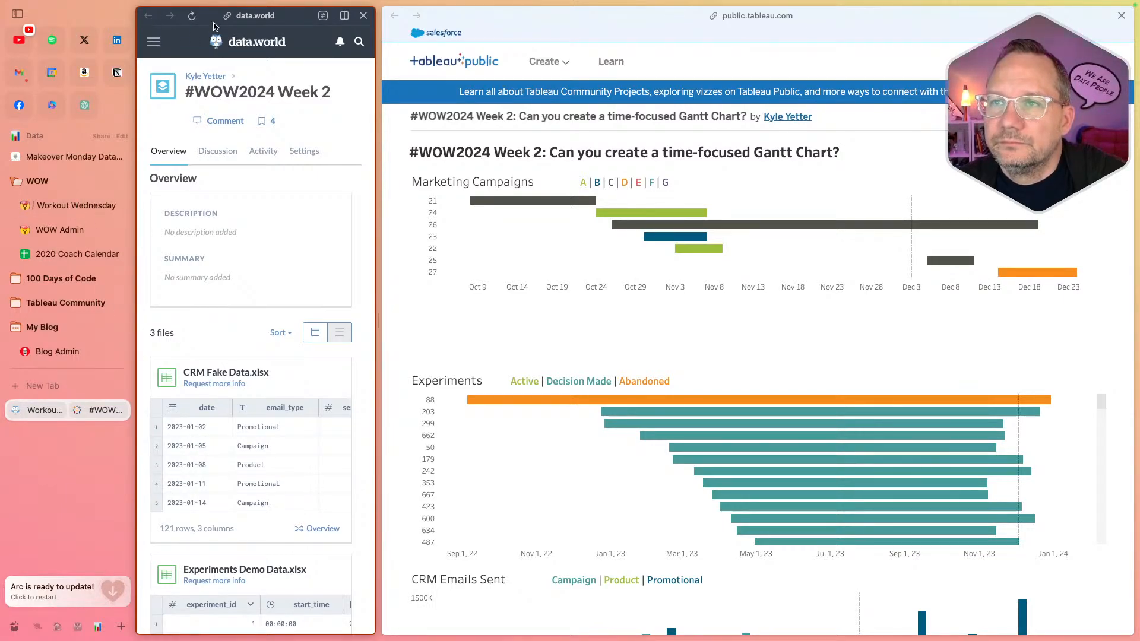
pyautogui.click(363, 16)
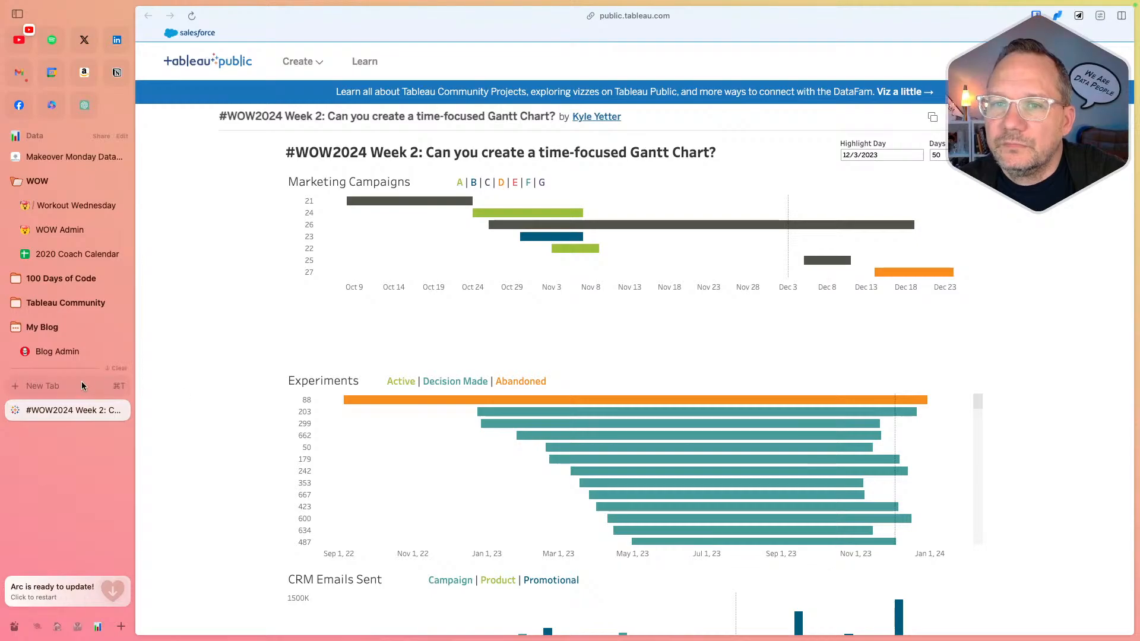
# - Place the Workout Wednesday challenge page in split view beside the Tableau Public dashboard and narrow the challenge page's pane
pyautogui.click(80, 205)
pyautogui.moveTo(80, 205); pyautogui.dragTo(269, 284)
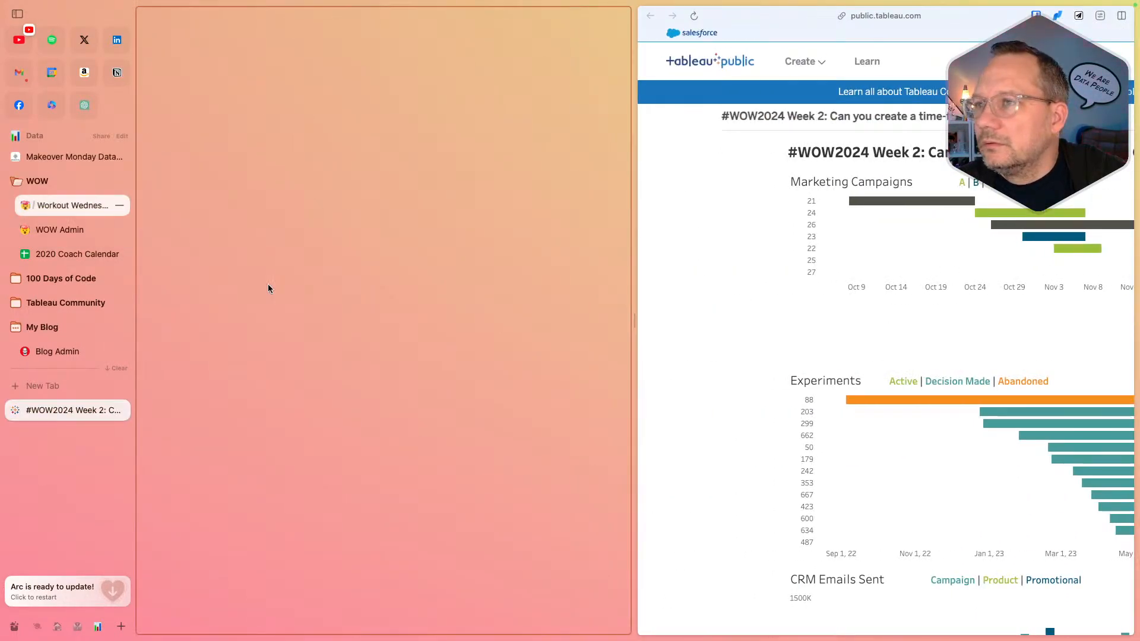
pyautogui.moveTo(634, 322); pyautogui.dragTo(356, 328)
# - Switch to Tableau and look for the dataset's Excel workbooks in the Downloads folder, sorted by name in reverse order
pyautogui.hotkey('ctrl', 'Left')
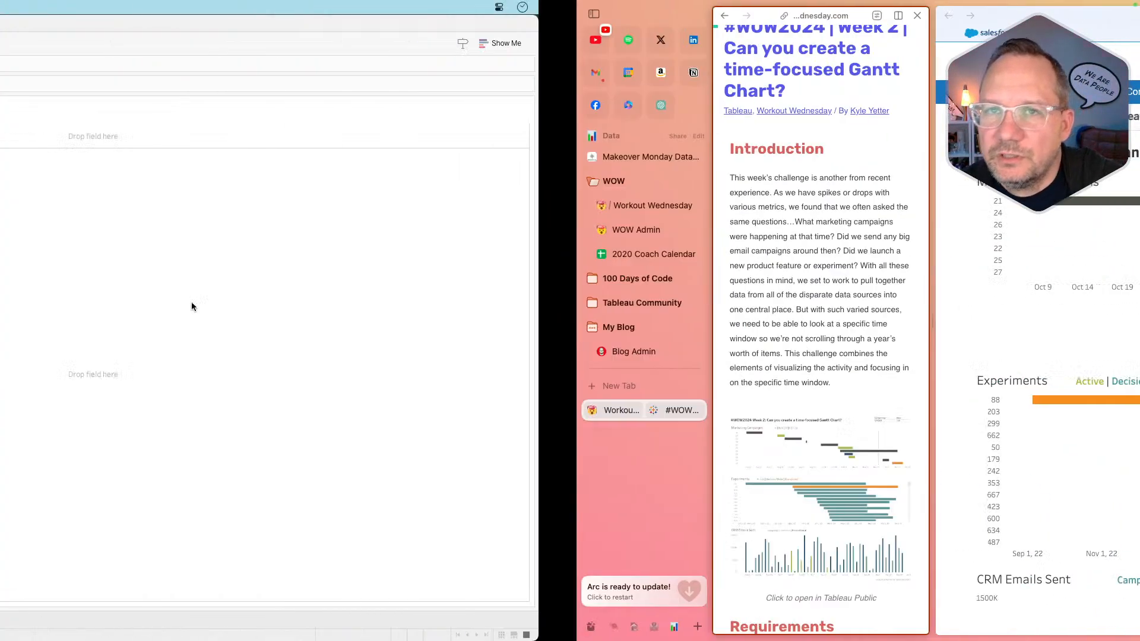
pyautogui.click(70, 83)
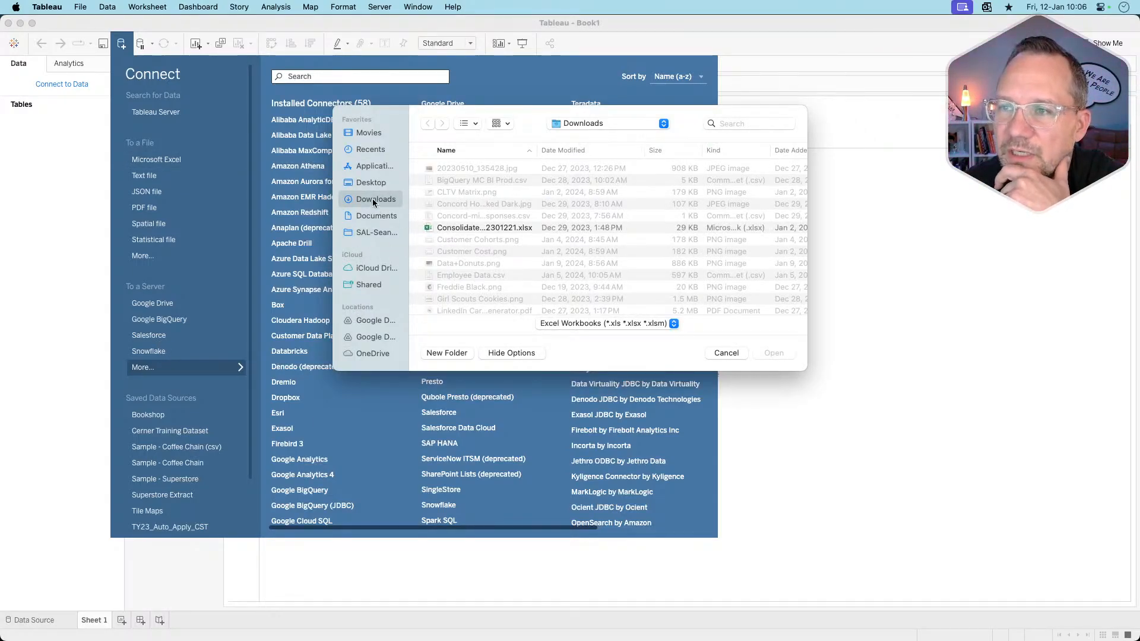
pyautogui.click(497, 152)
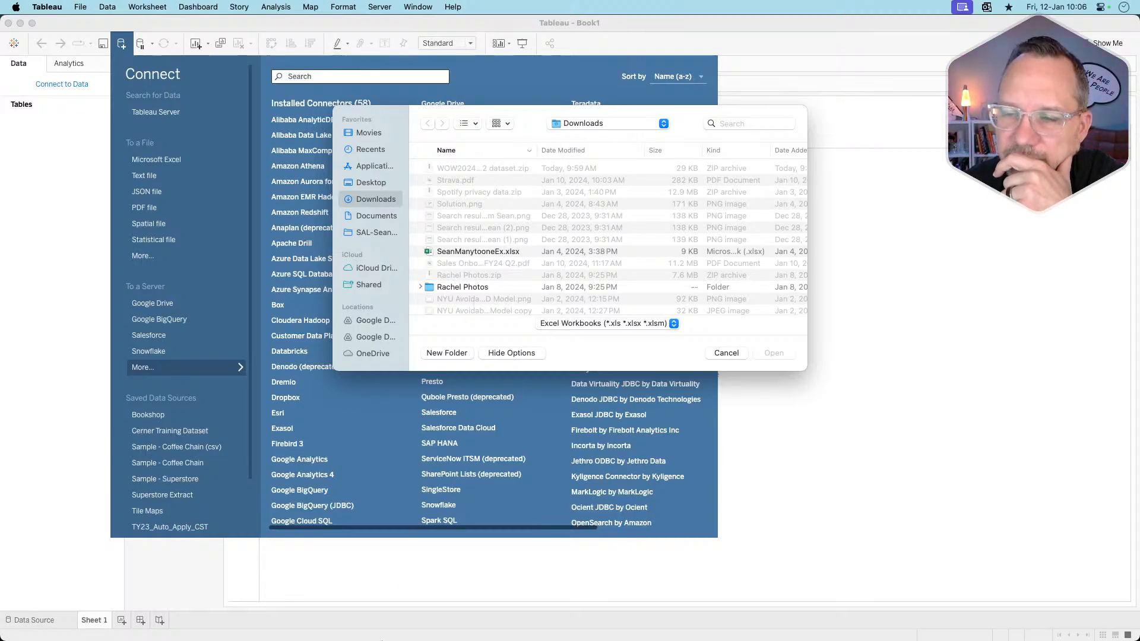
pyautogui.click(209, 594)
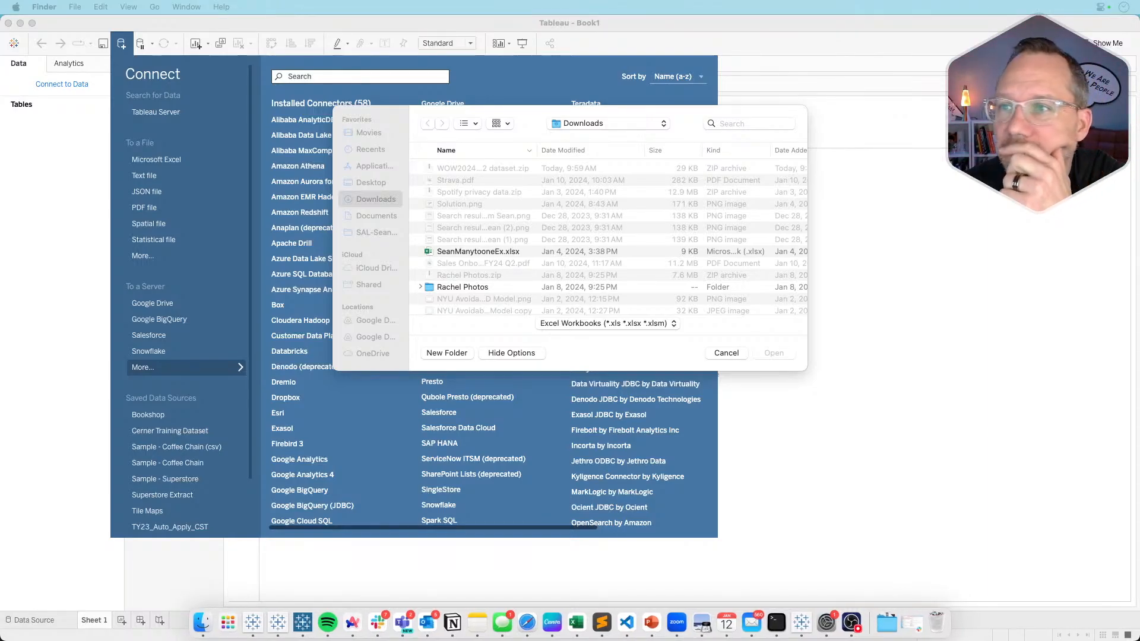
pyautogui.click(727, 353)
# - Connect to the Marketing Calendar Demo Data Excel workbook from the extracted WOW2024 Week 2 dataset folder in Downloads
pyautogui.click(156, 159)
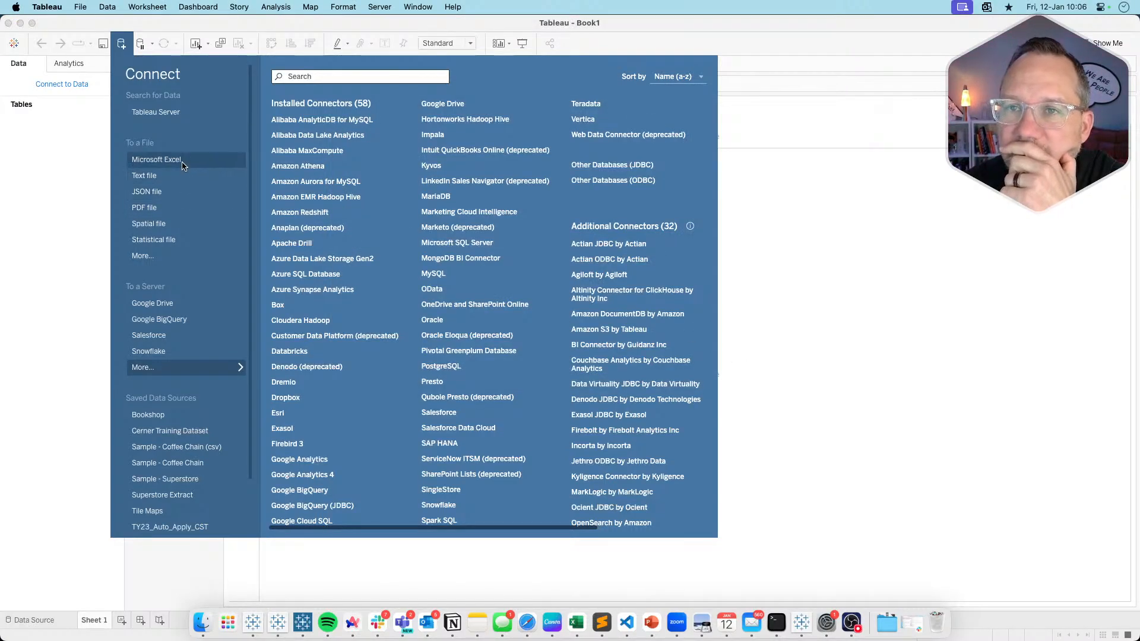
pyautogui.scroll(-5, 496, 178)
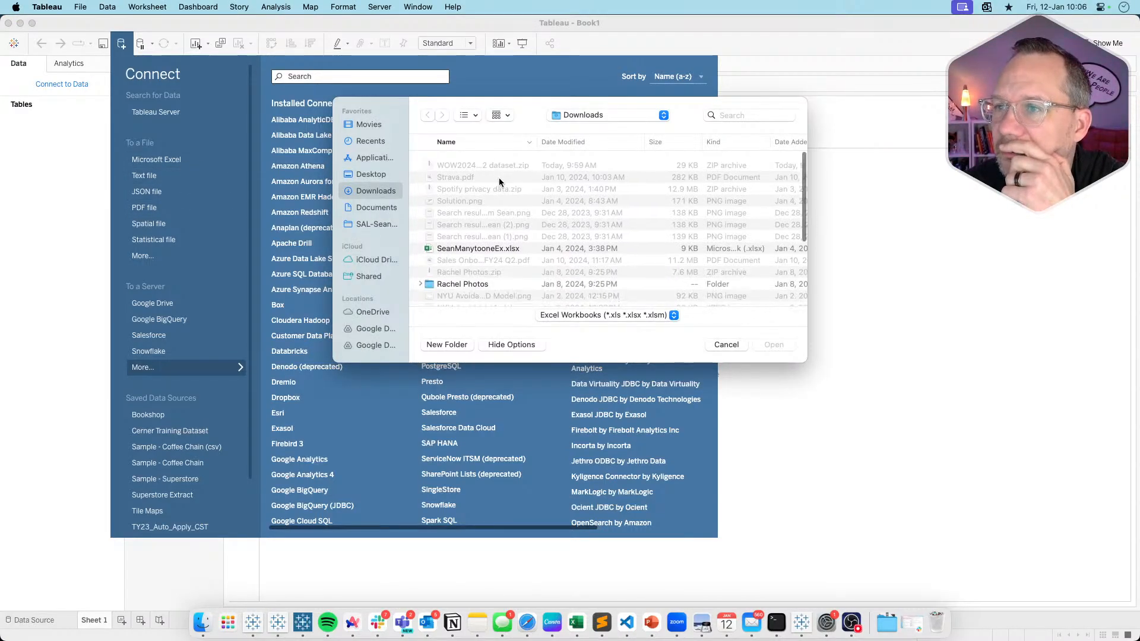
pyautogui.doubleClick(496, 172)
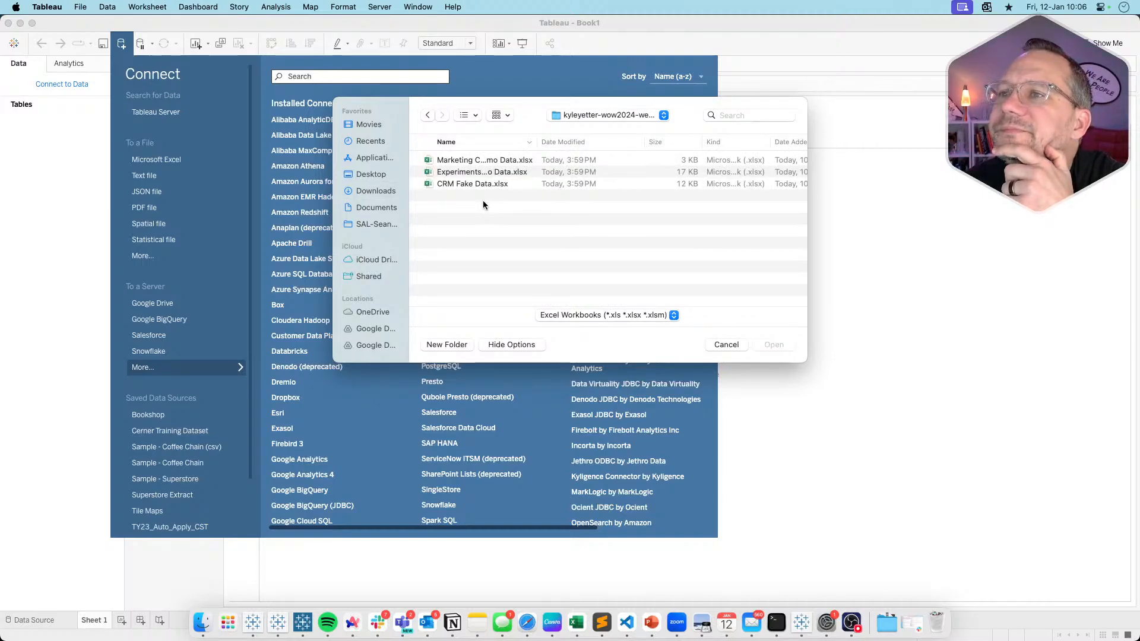
pyautogui.doubleClick(489, 160)
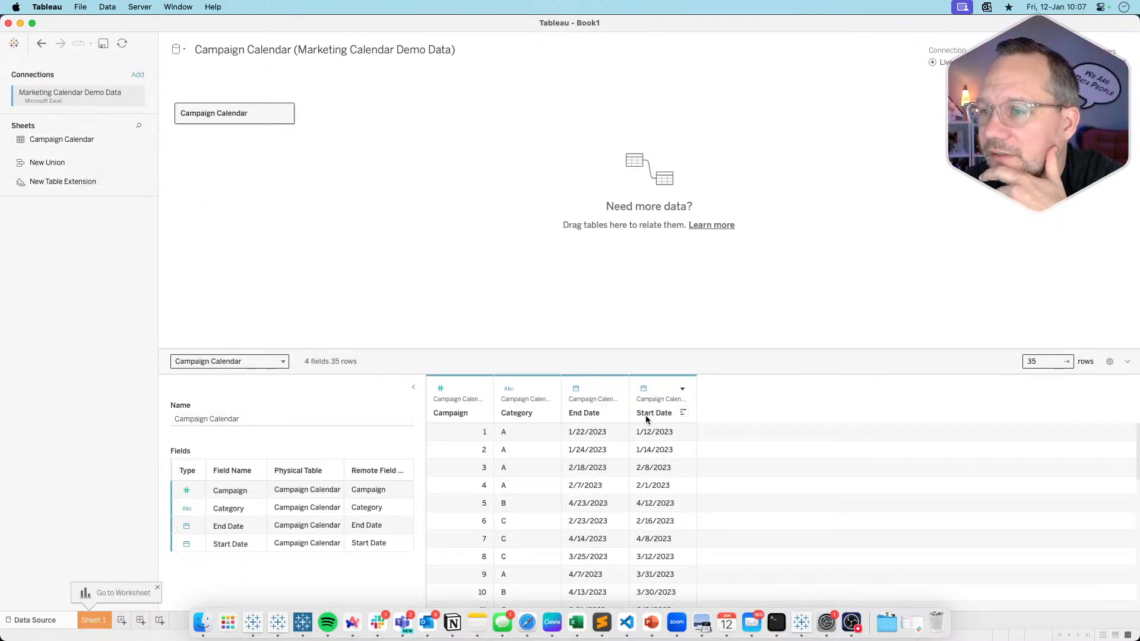
# - Add a connection to the Experiments Demo Data Excel workbook and relate its Experiments sheet to Campaign Calendar in the data model
pyautogui.click(137, 75)
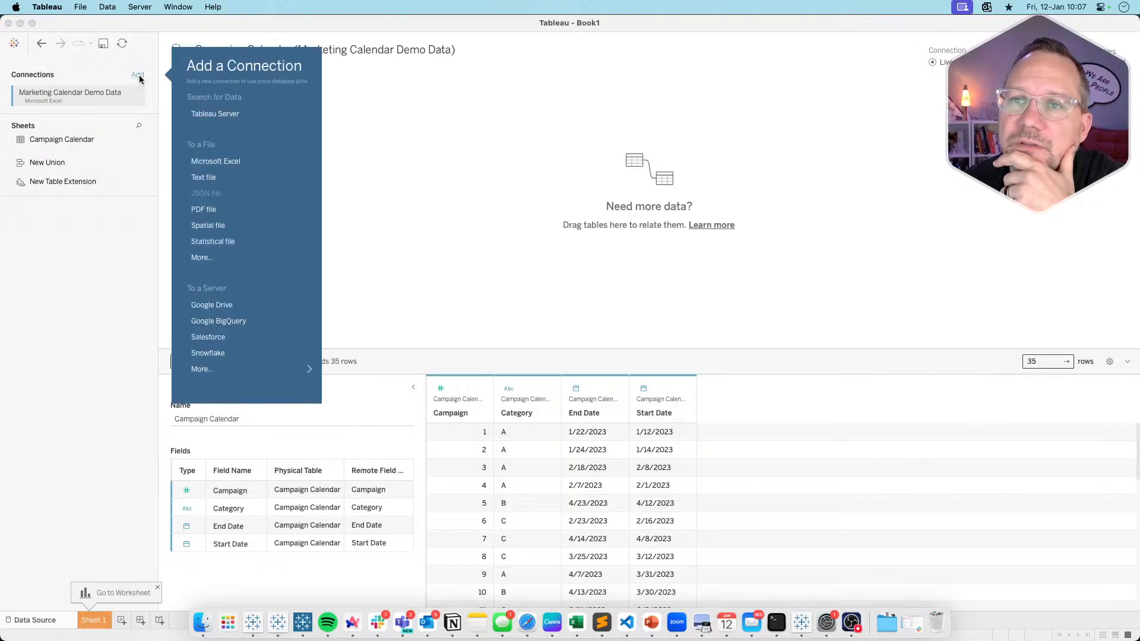
pyautogui.click(216, 164)
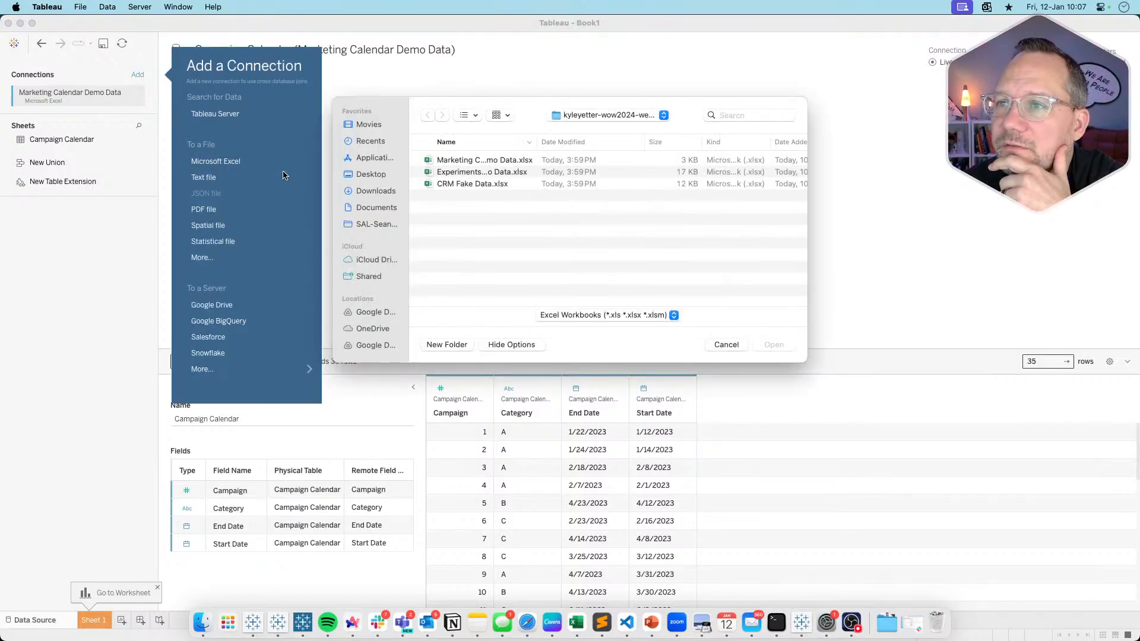
pyautogui.doubleClick(468, 174)
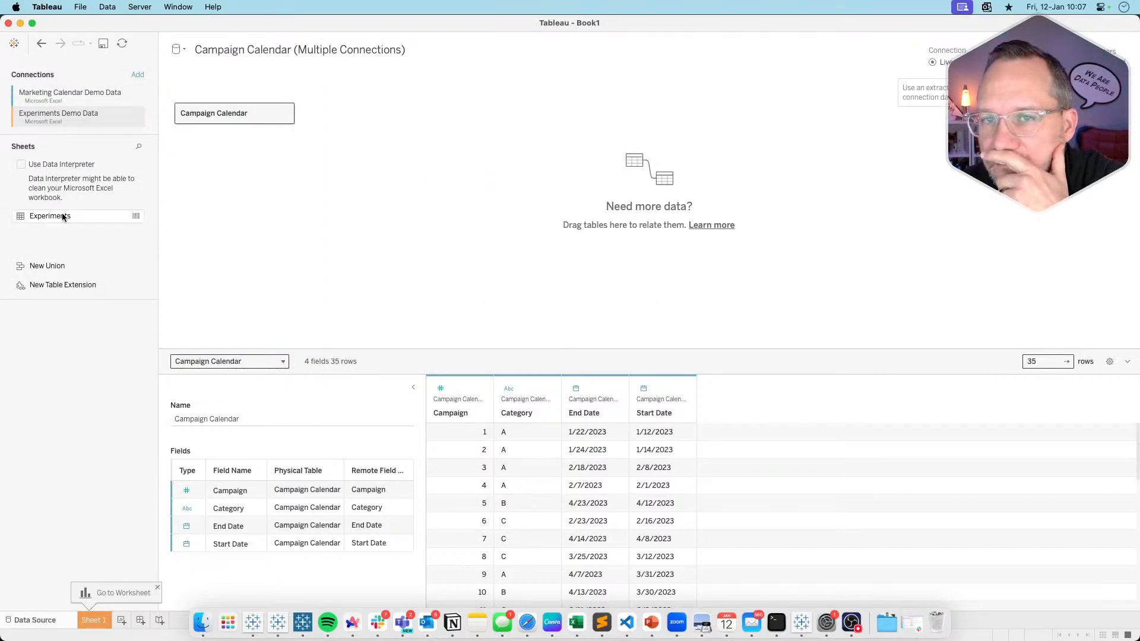
pyautogui.moveTo(61, 221); pyautogui.dragTo(304, 196)
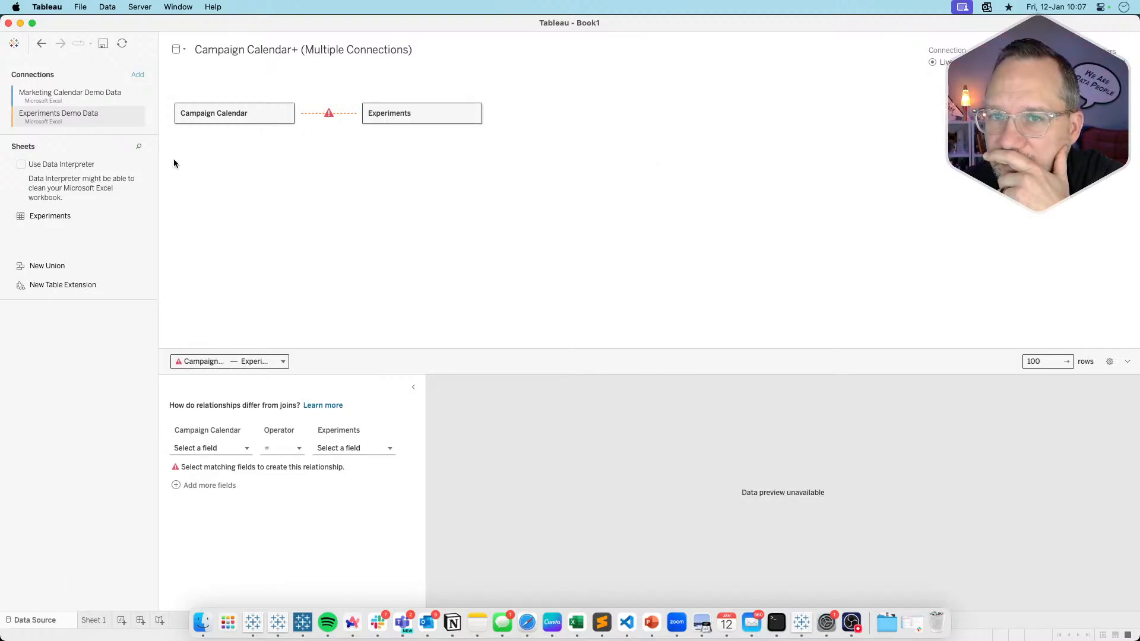
# - View the Experiments table's underlying data and examine its start time, end time, status and experiment ID fields
pyautogui.click(135, 217)
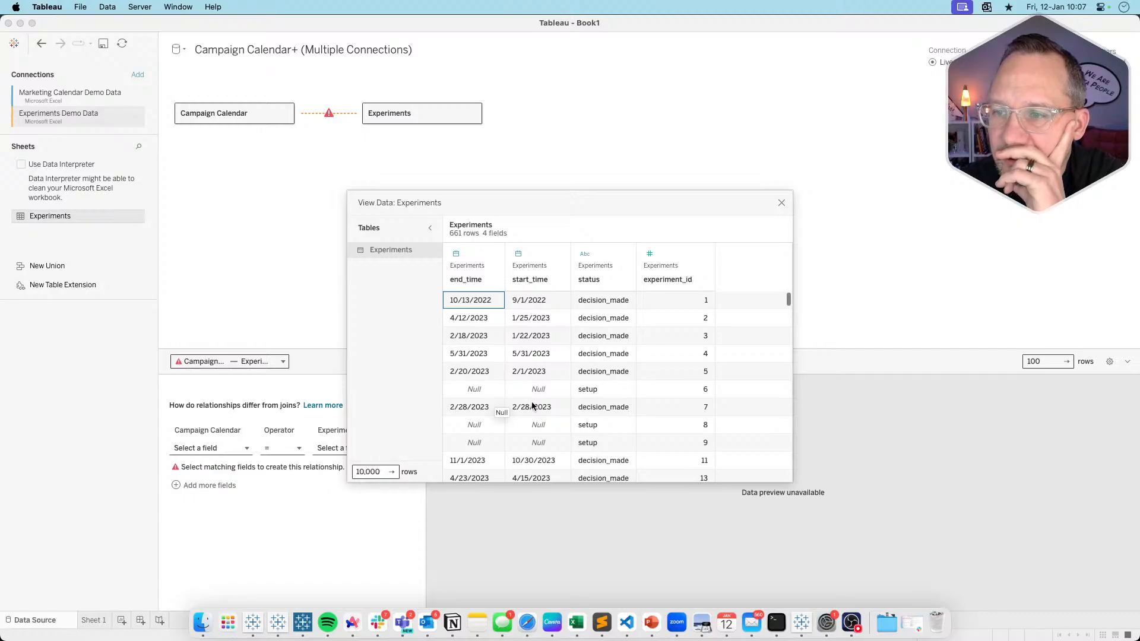
pyautogui.scroll(-3, 532, 406)
pyautogui.scroll(3, 532, 406)
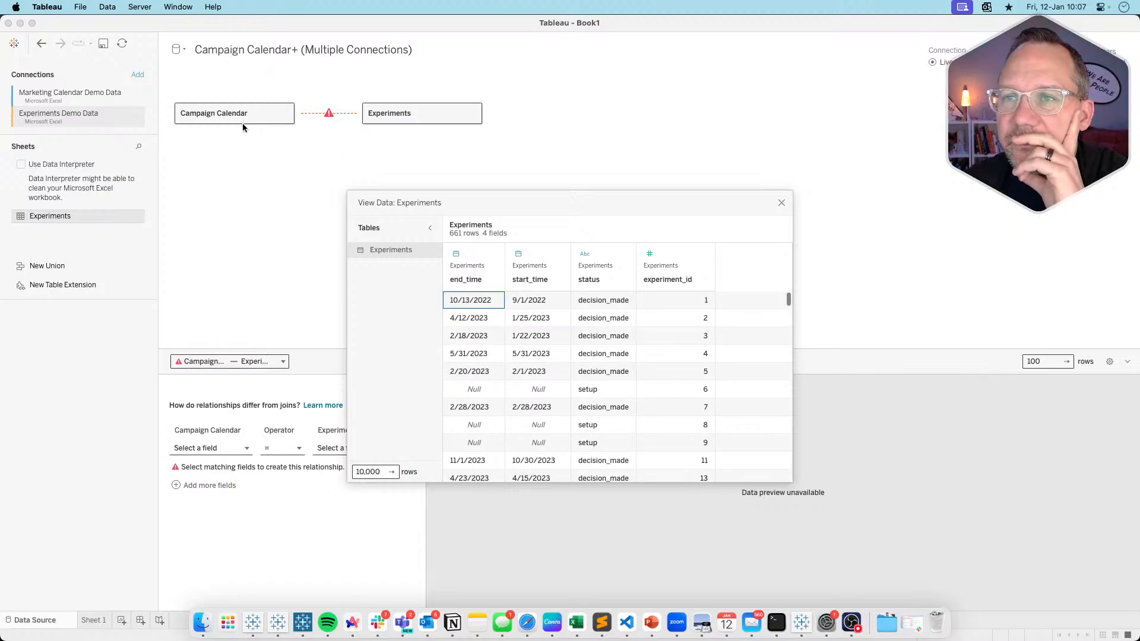
# - View the Campaign Calendar table's underlying data and examine its category, start date, end date and campaign fields
pyautogui.click(781, 200)
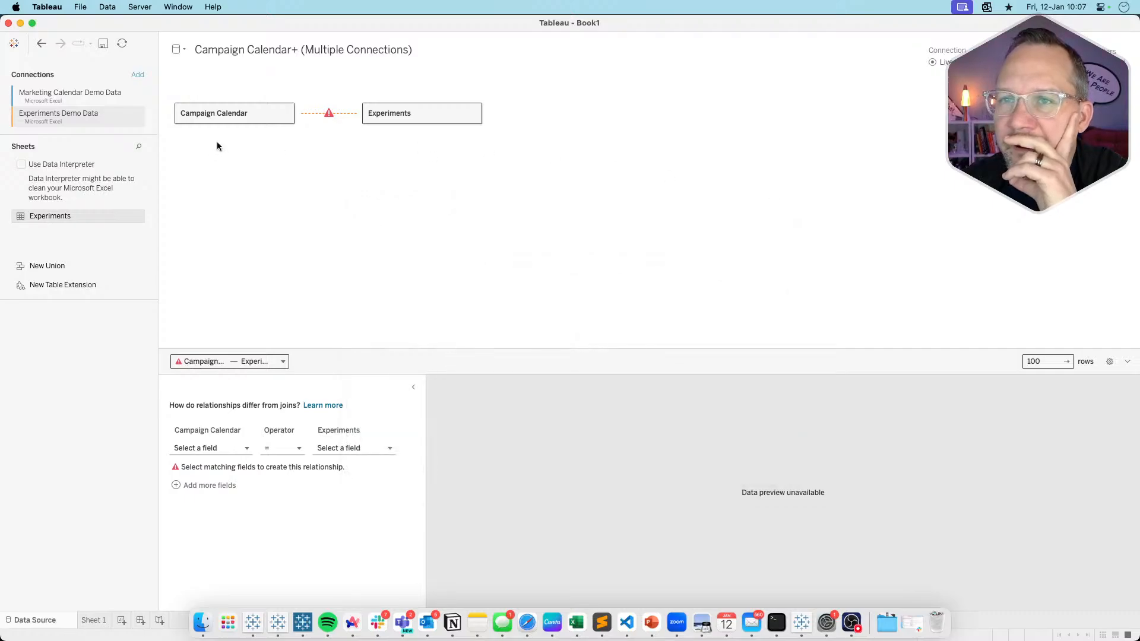
pyautogui.click(247, 112)
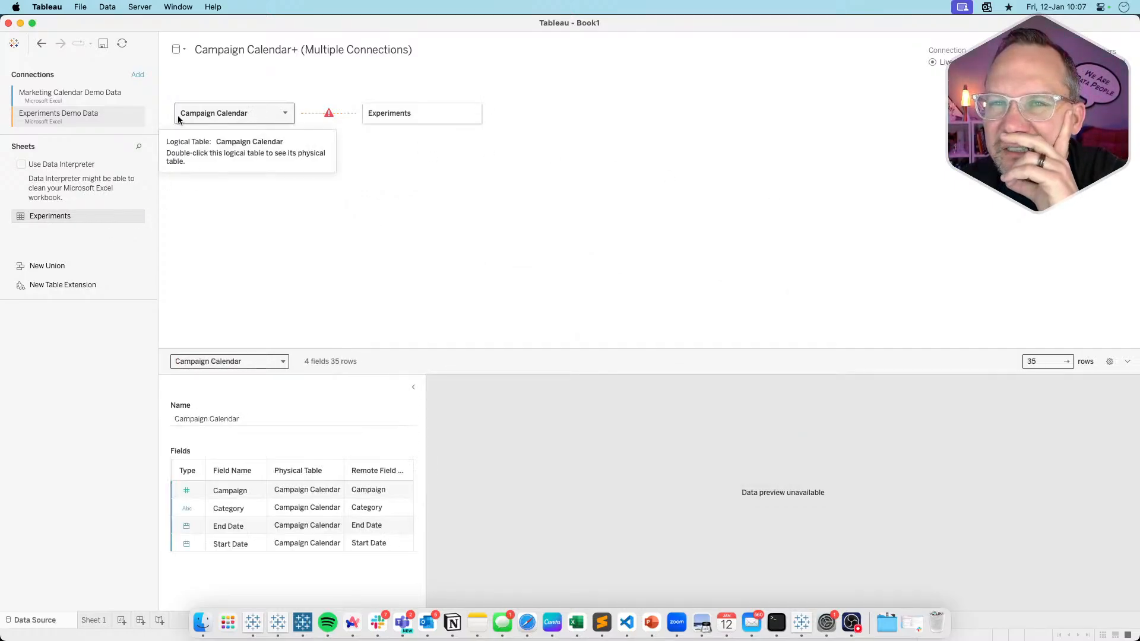
pyautogui.click(85, 90)
pyautogui.click(134, 161)
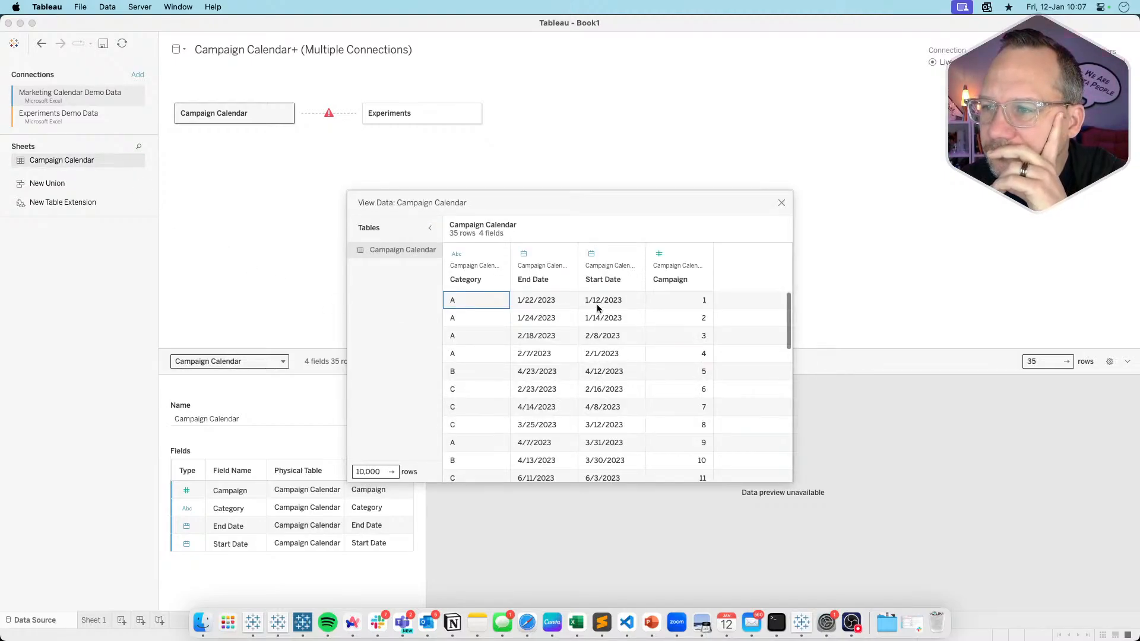
pyautogui.scroll(-10, 548, 311)
pyautogui.scroll(10, 547, 311)
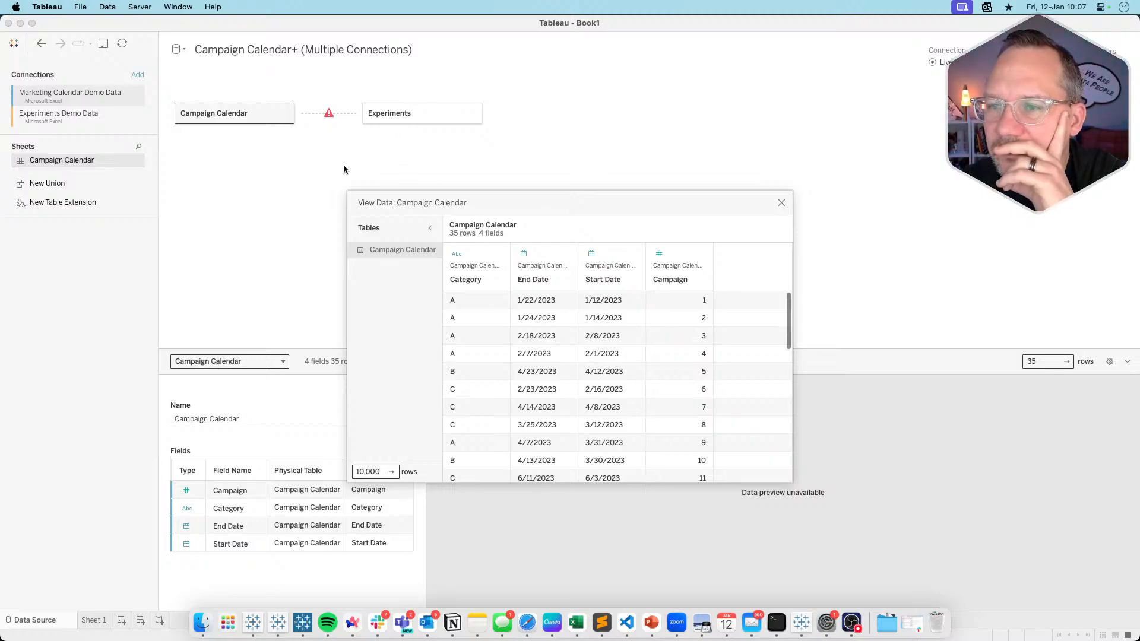
pyautogui.click(780, 204)
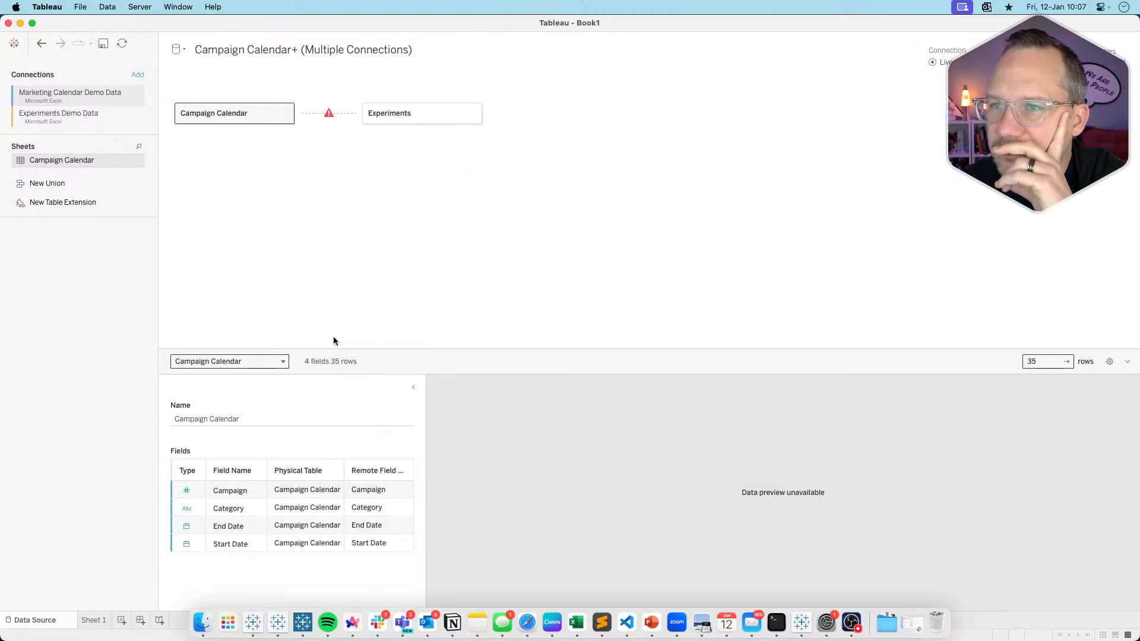
# - Add a connection to the CRM Fake Data Excel workbook to the data source
pyautogui.click(408, 119)
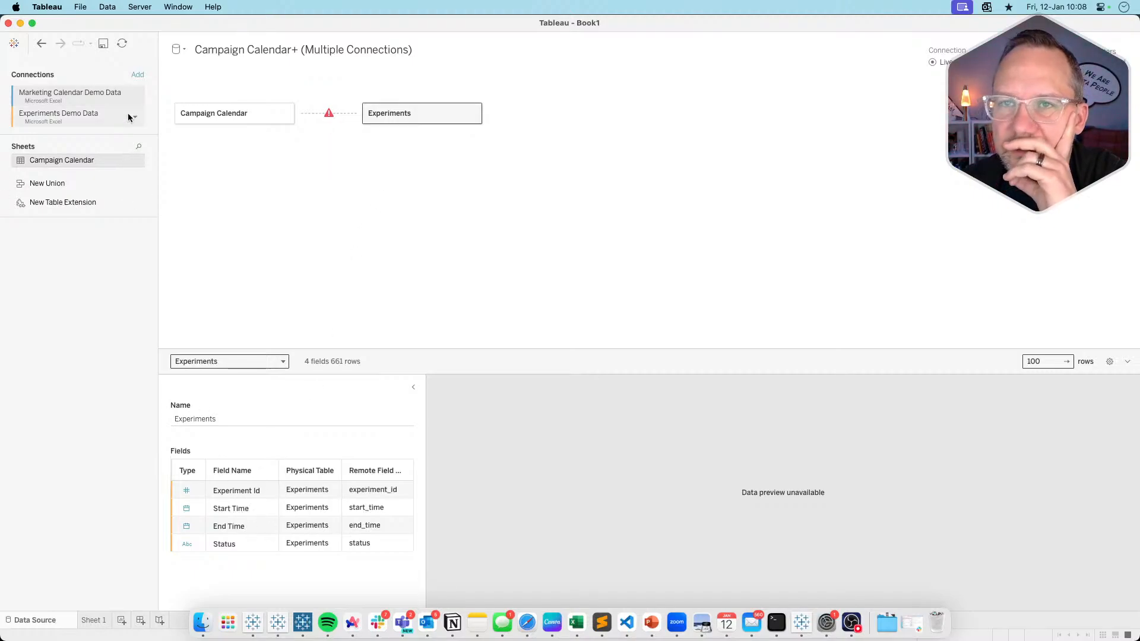
pyautogui.click(137, 75)
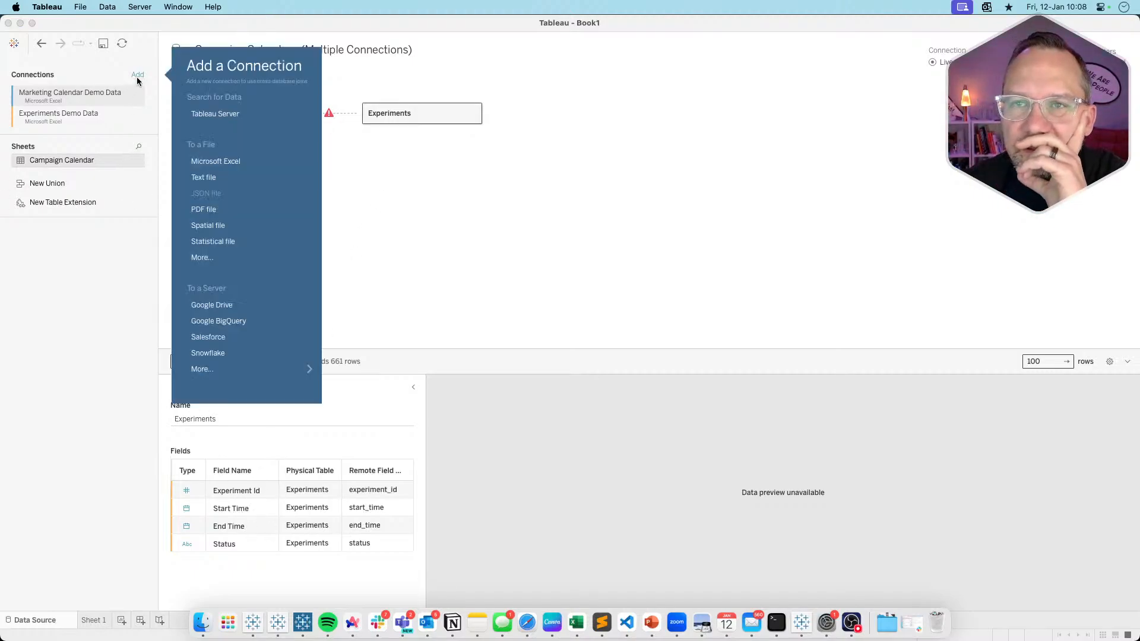
pyautogui.click(212, 161)
pyautogui.doubleClick(480, 184)
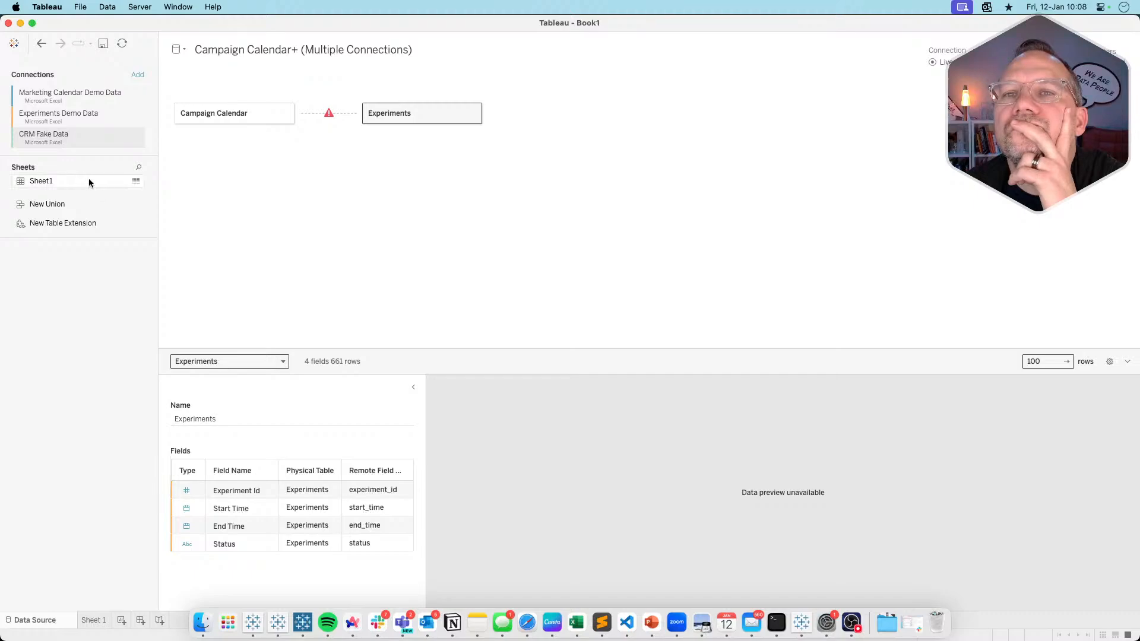
pyautogui.moveTo(75, 186); pyautogui.dragTo(36, 170)
pyautogui.click(330, 114)
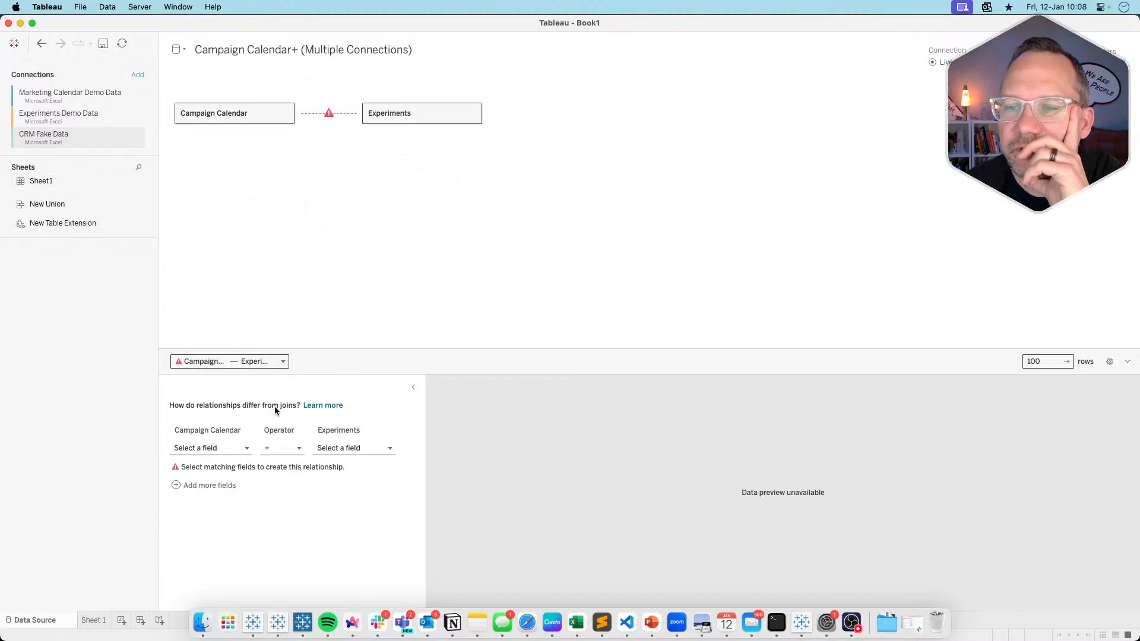
pyautogui.click(204, 448)
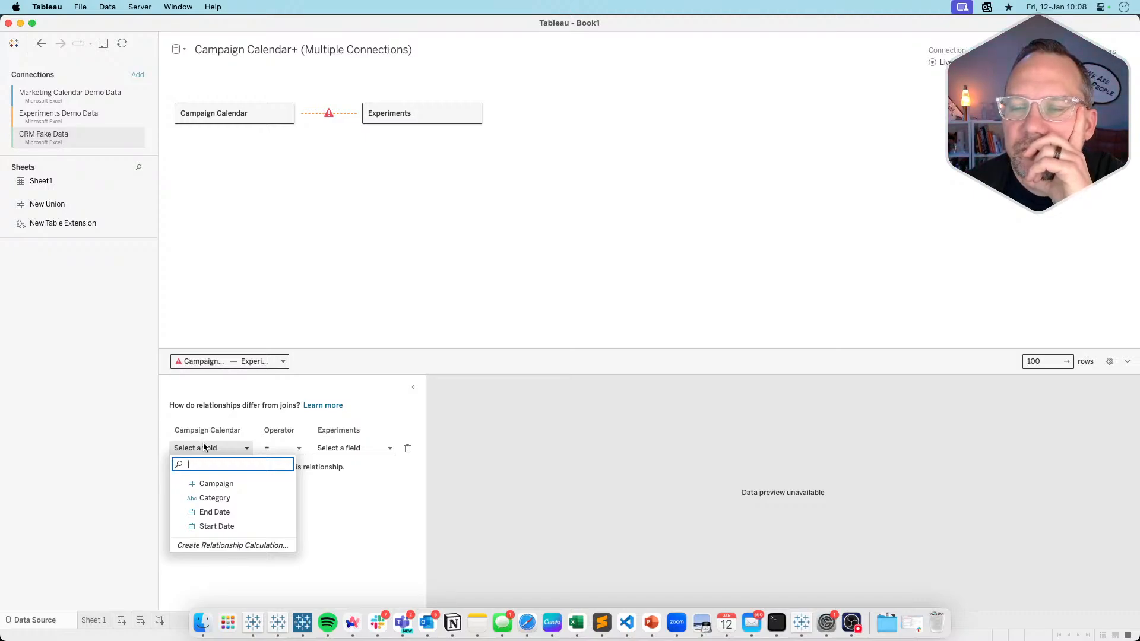
pyautogui.click(294, 244)
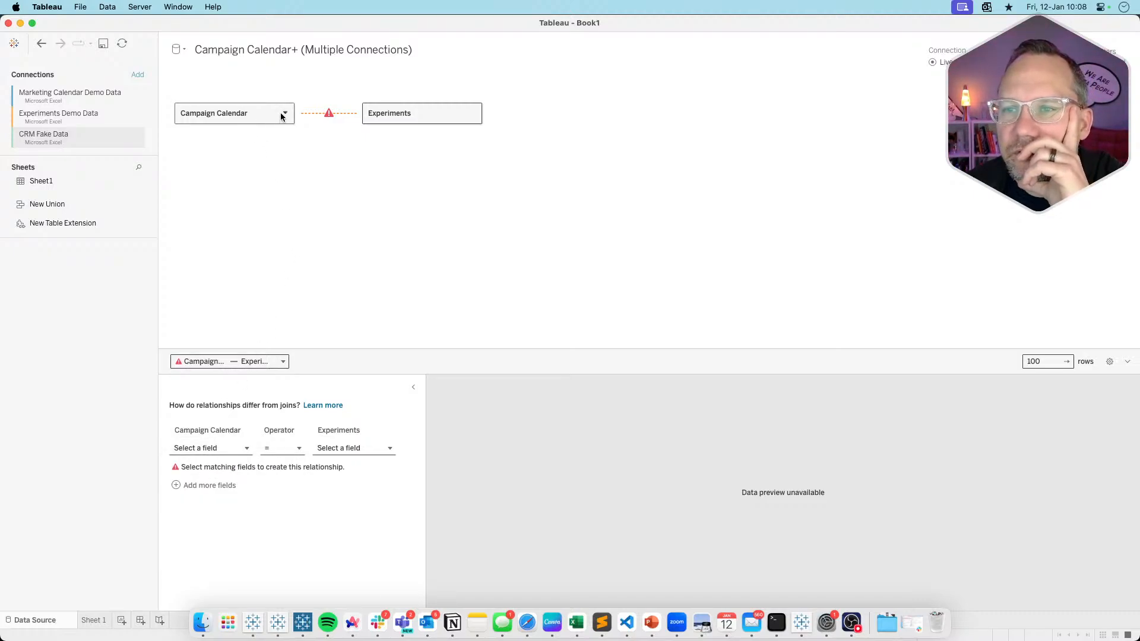
pyautogui.click(178, 448)
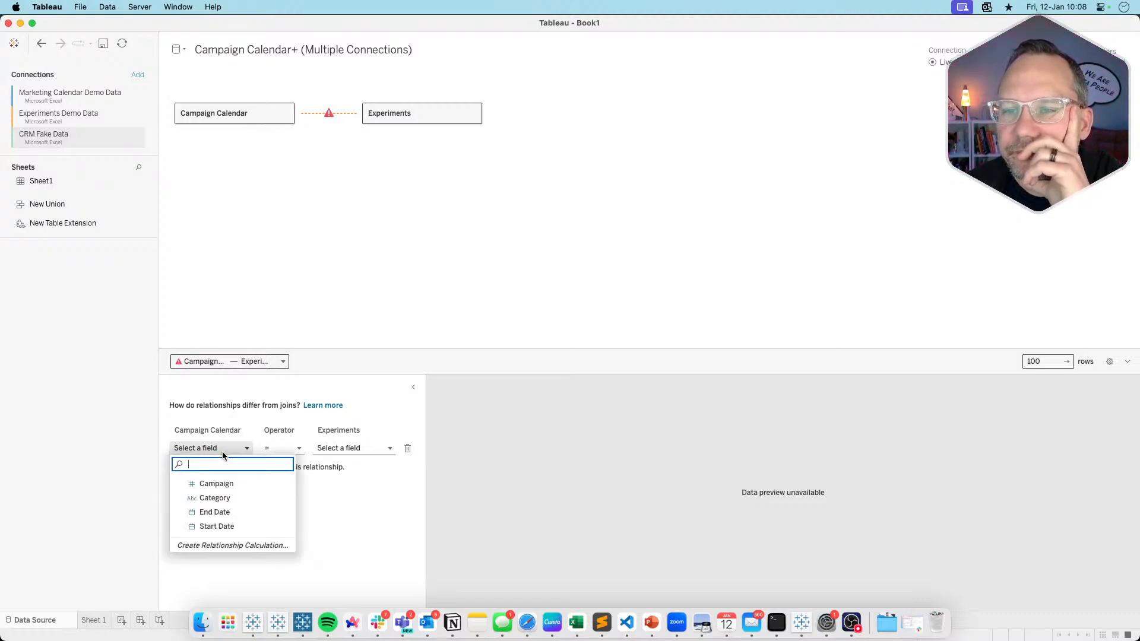
pyautogui.click(226, 526)
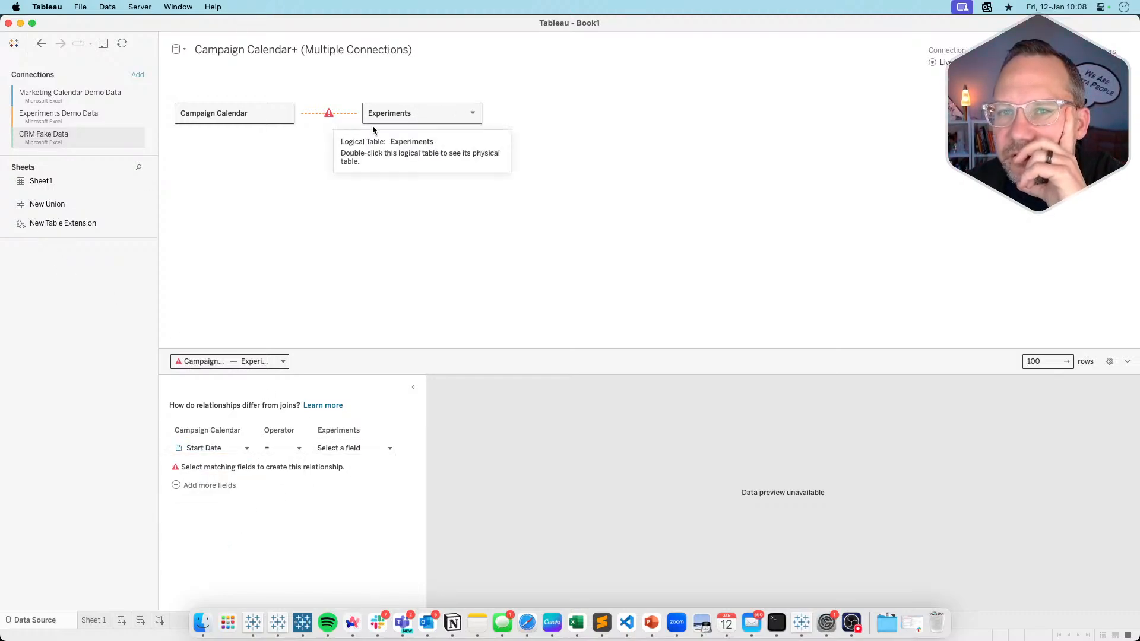
# - View the Experiments sheet's underlying data again and examine the start and end times, including missing dates, against each status
pyautogui.click(443, 111)
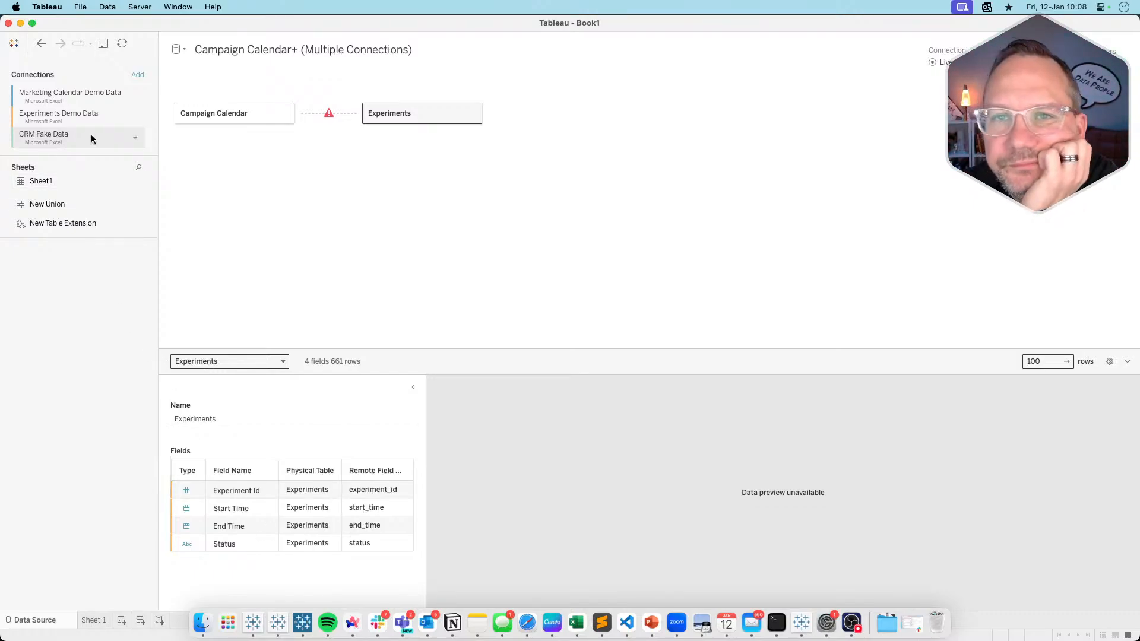
pyautogui.click(90, 116)
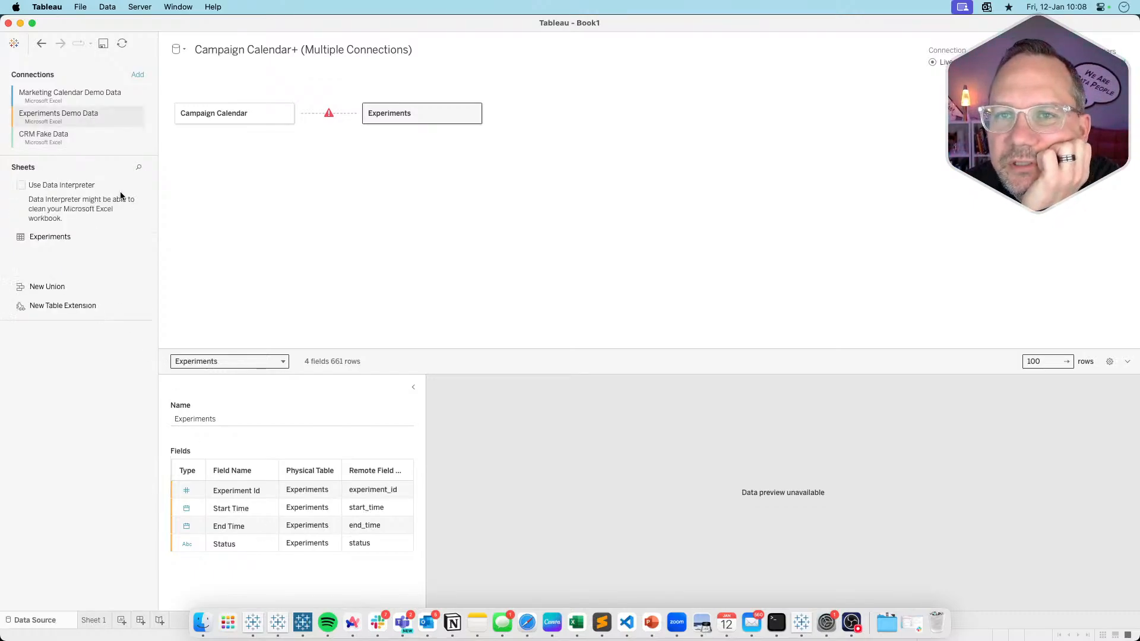
pyautogui.click(135, 237)
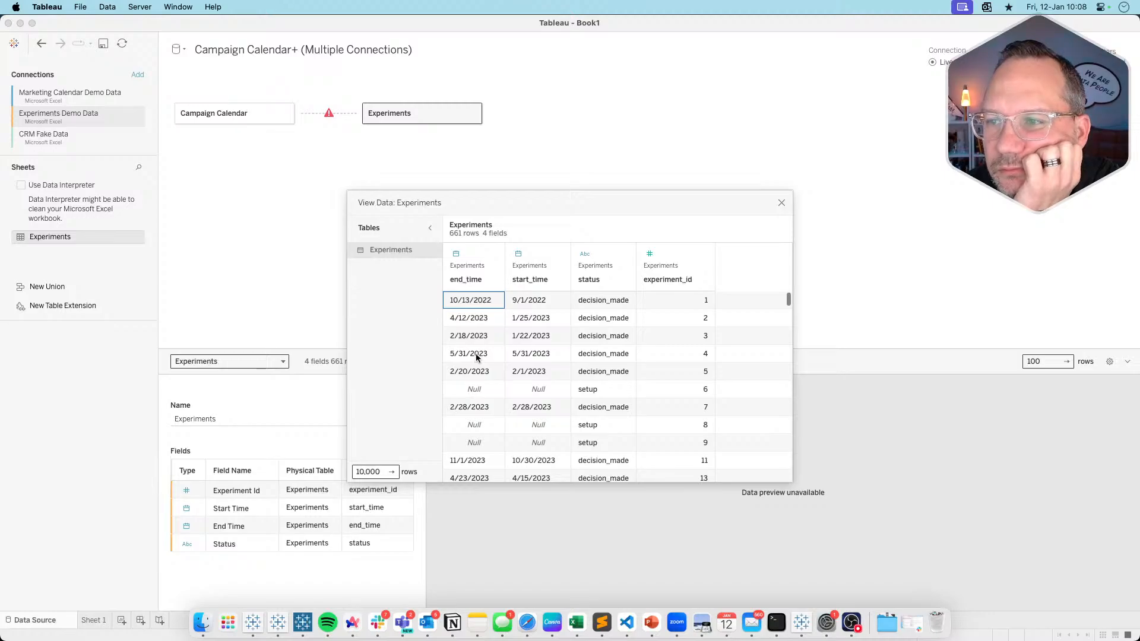
pyautogui.scroll(-7, 521, 389)
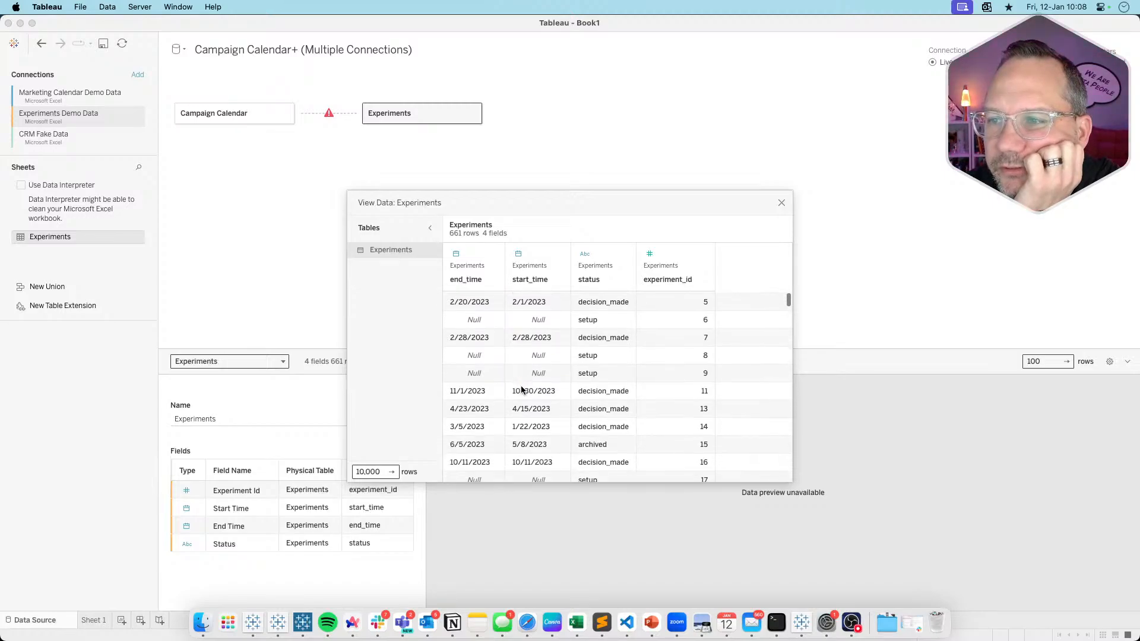
pyautogui.scroll(-1, 521, 388)
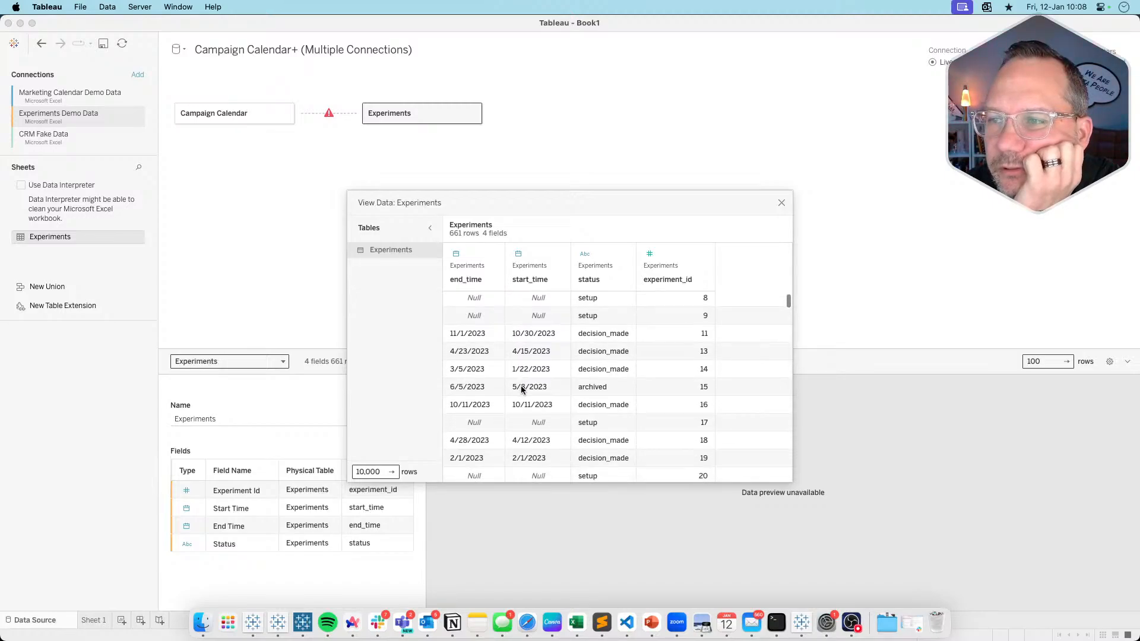
pyautogui.scroll(-10, 521, 389)
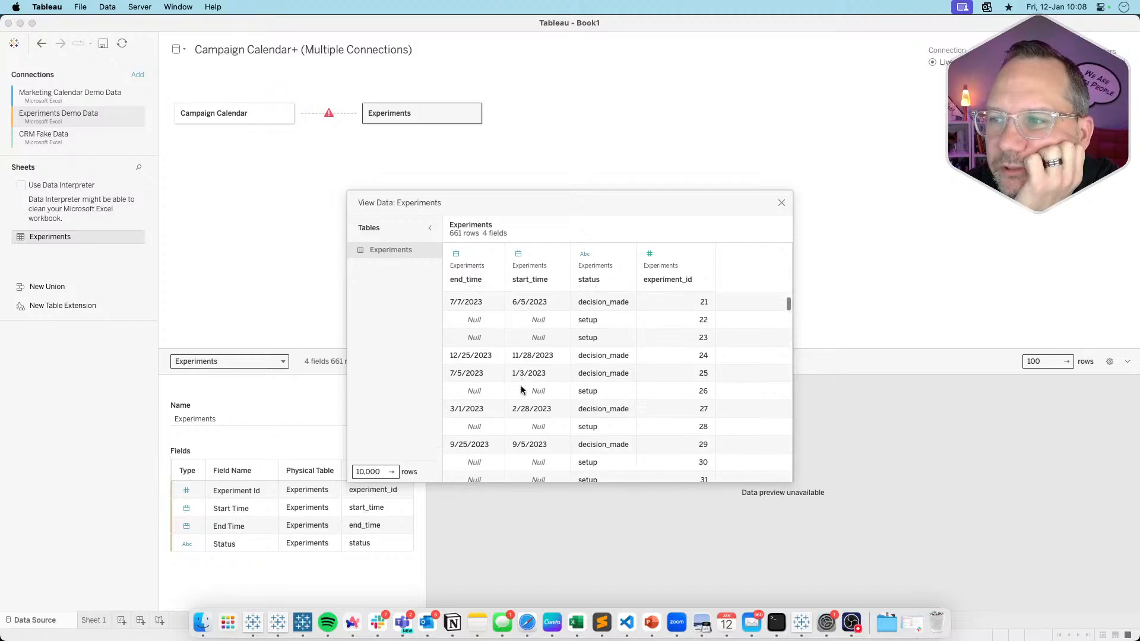
pyautogui.scroll(-20, 522, 389)
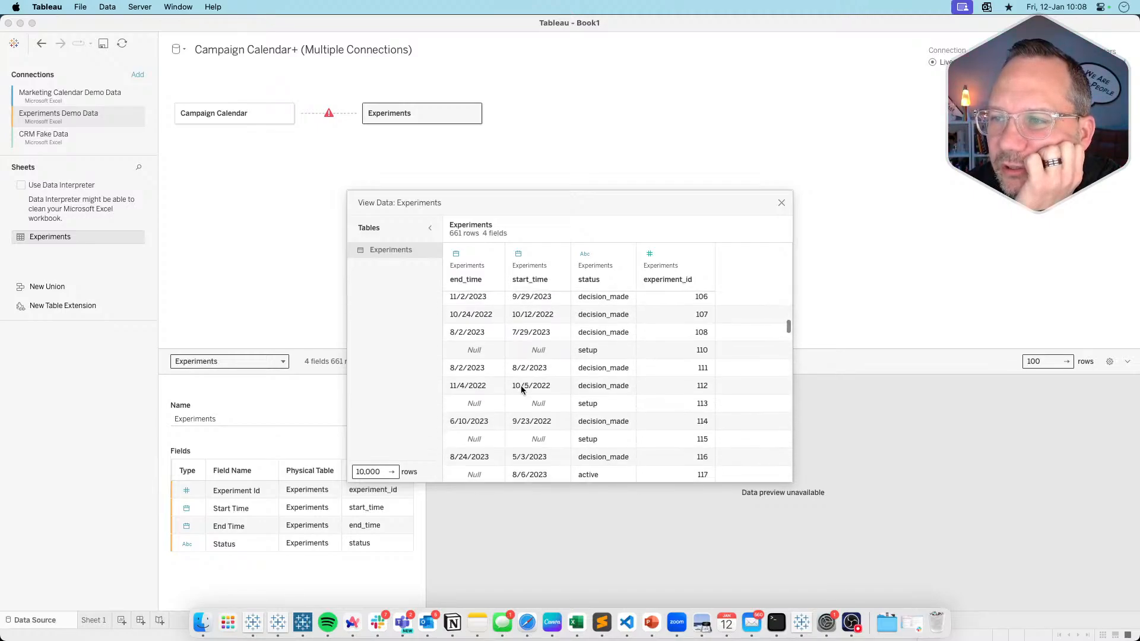
pyautogui.scroll(20, 521, 389)
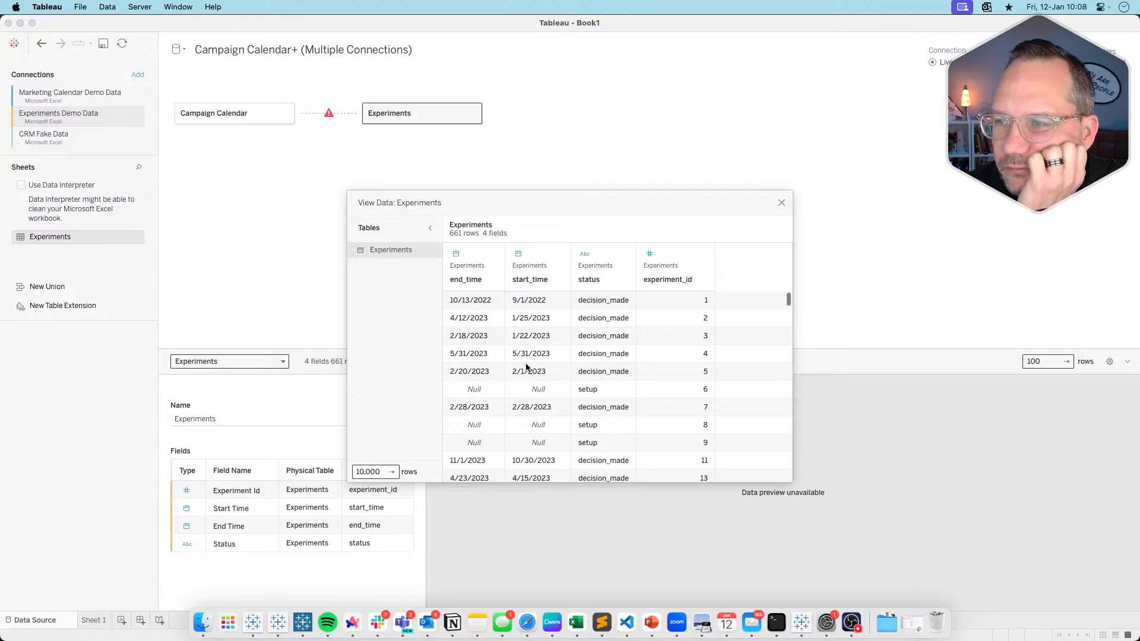
pyautogui.scroll(-5, 526, 368)
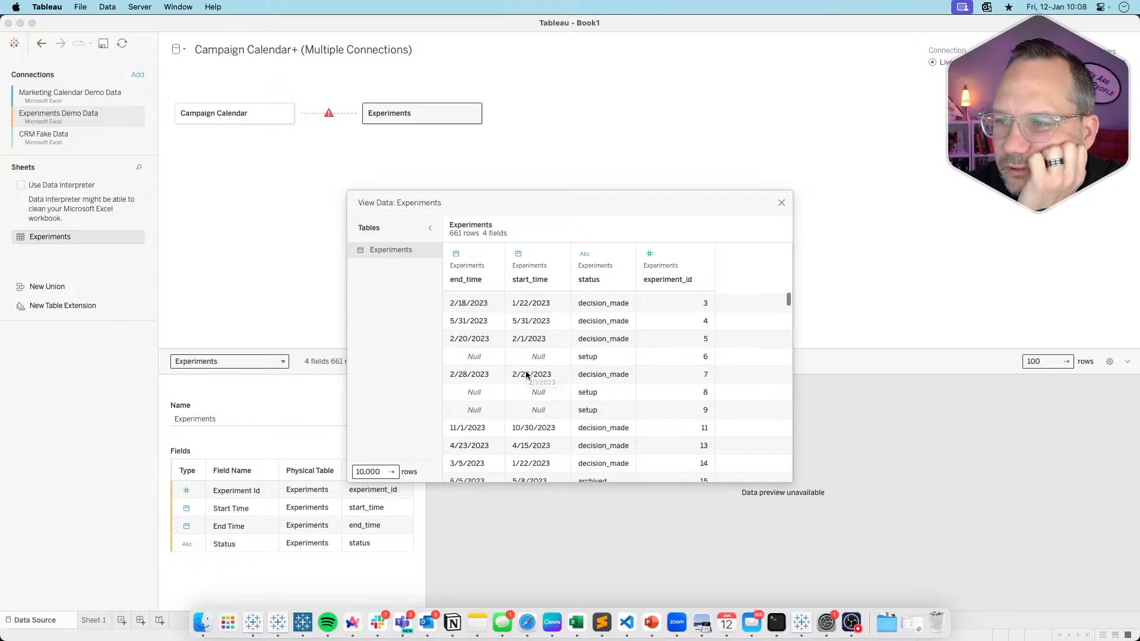
pyautogui.scroll(5, 525, 371)
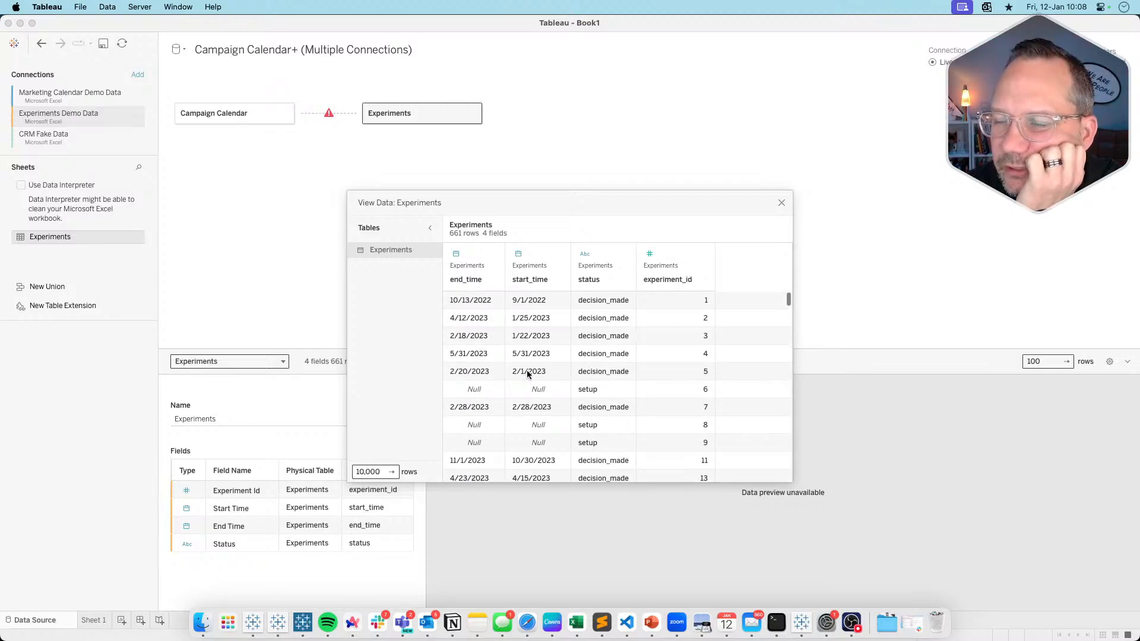
pyautogui.click(782, 204)
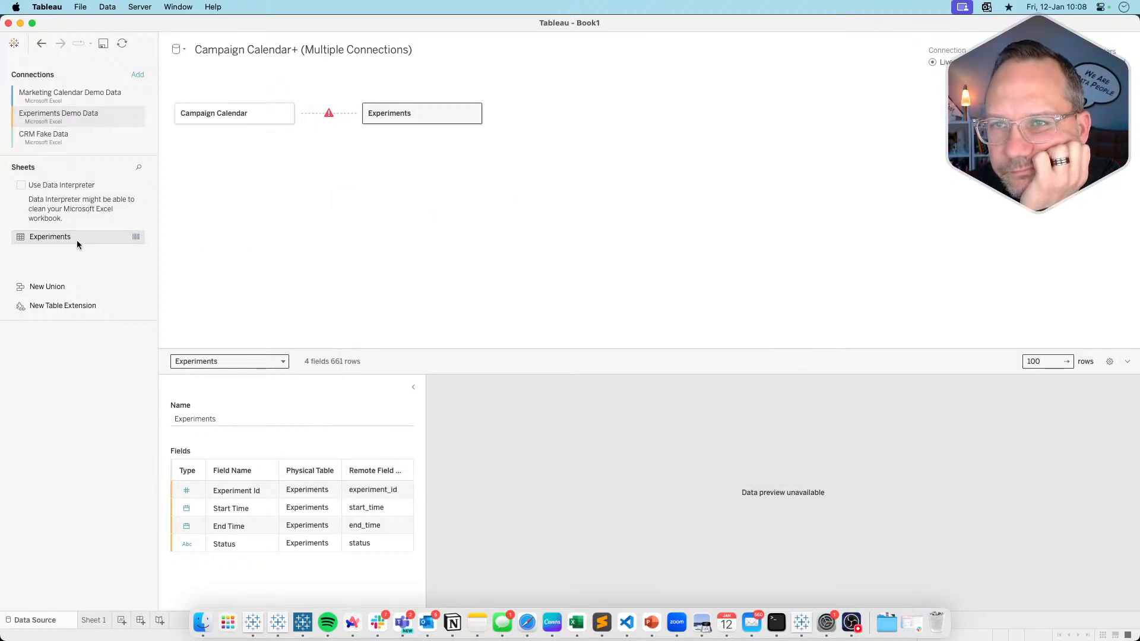
pyautogui.moveTo(76, 240); pyautogui.dragTo(21, 238)
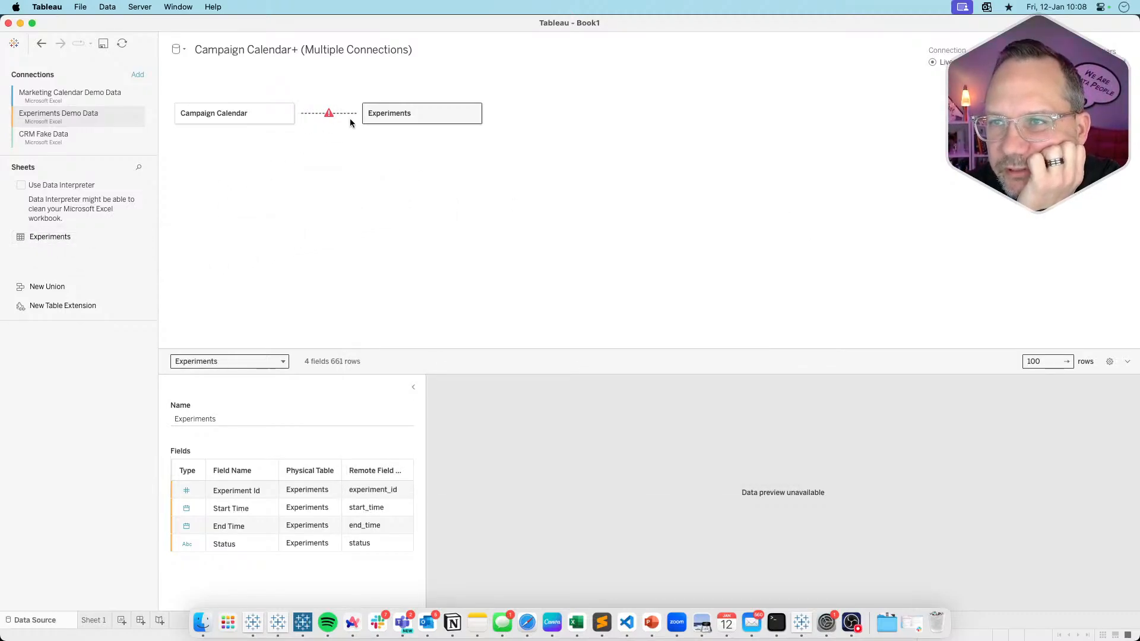
# - Define the relationship between Campaign Calendar and Experiments as Start Date = Start Time
pyautogui.click(340, 114)
pyautogui.click(214, 448)
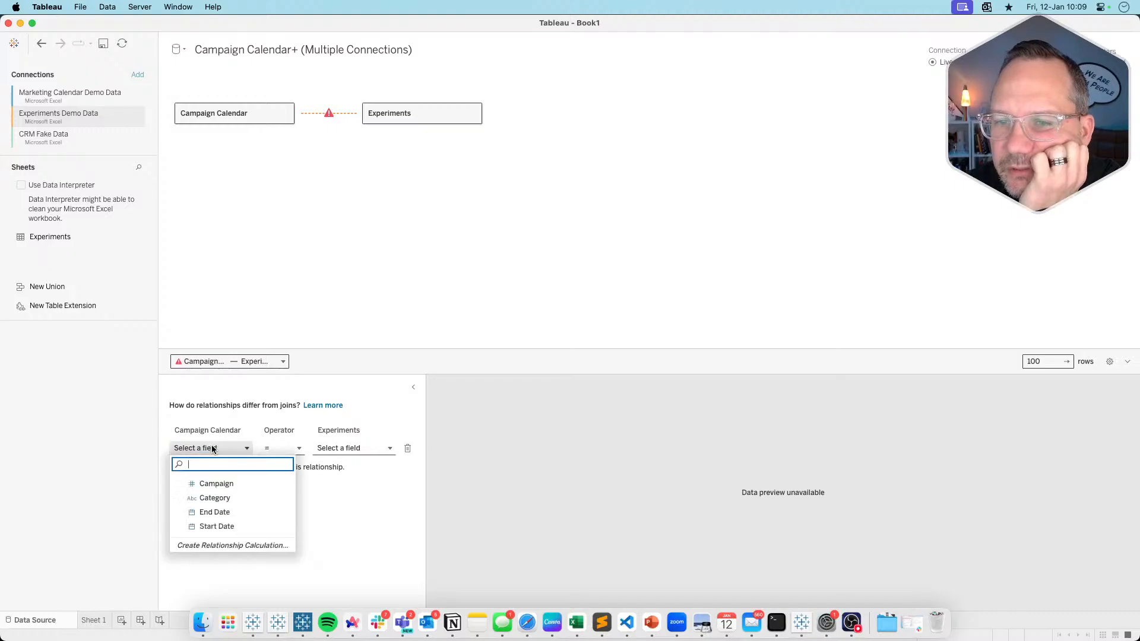
pyautogui.click(225, 526)
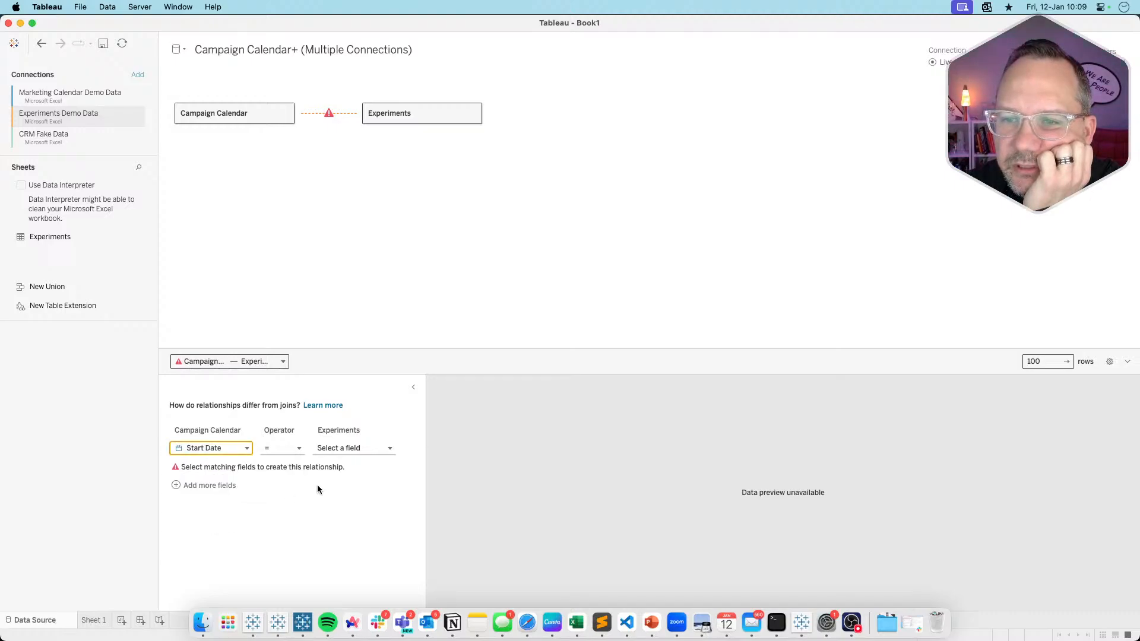
pyautogui.click(358, 449)
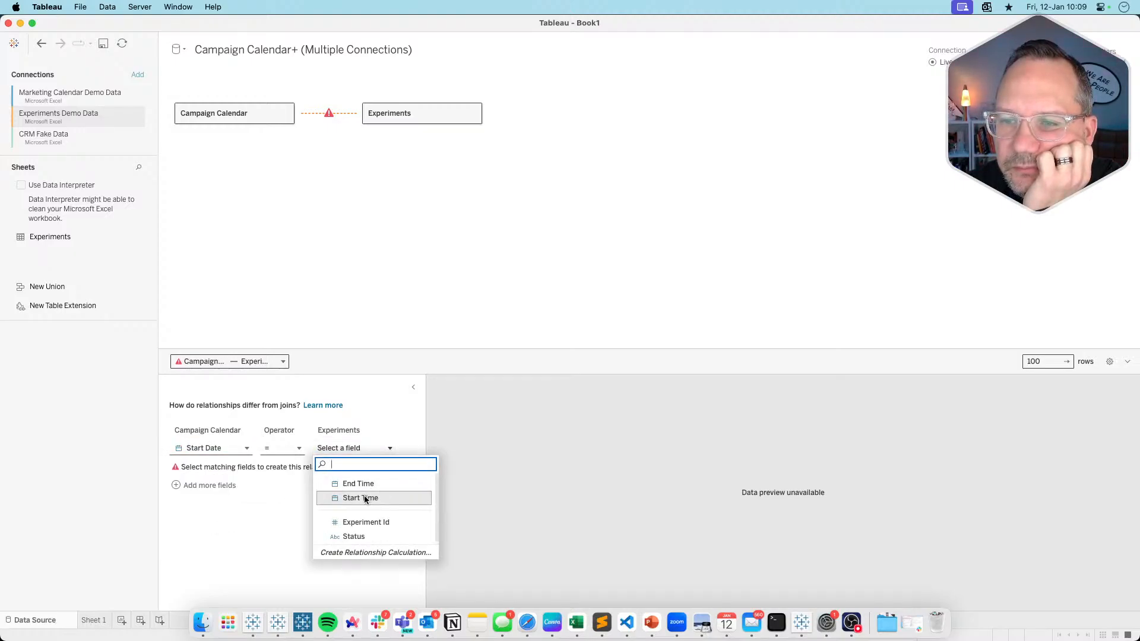
pyautogui.click(363, 499)
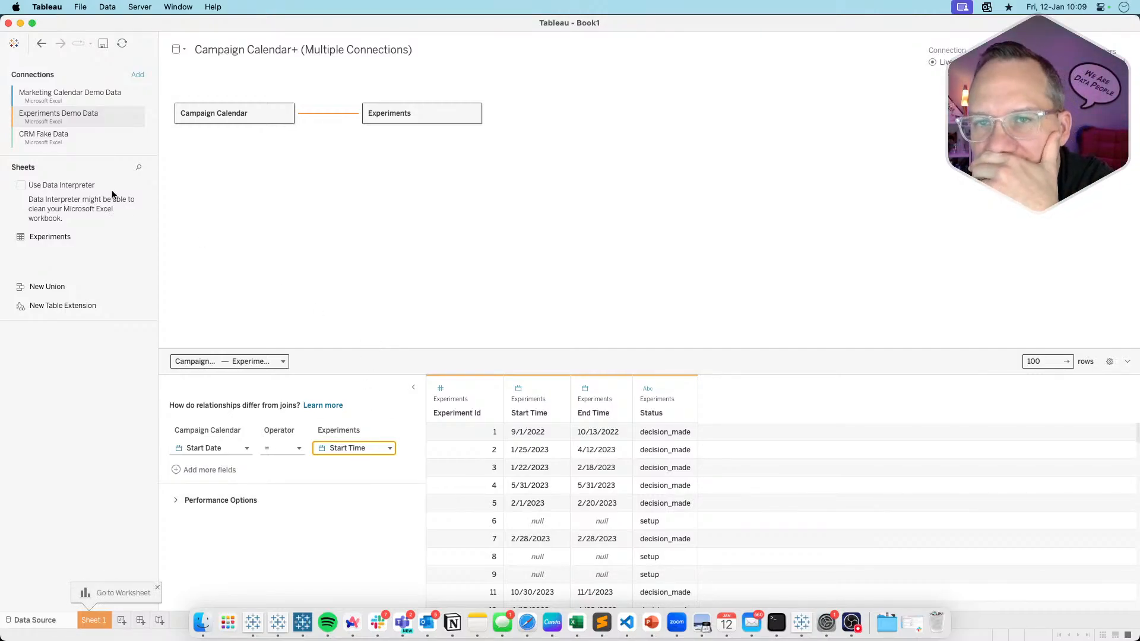
# - Add Sheet1 from CRM Fake Data to the data model and relate it to Campaign Calendar with Start Date = Date
pyautogui.click(87, 136)
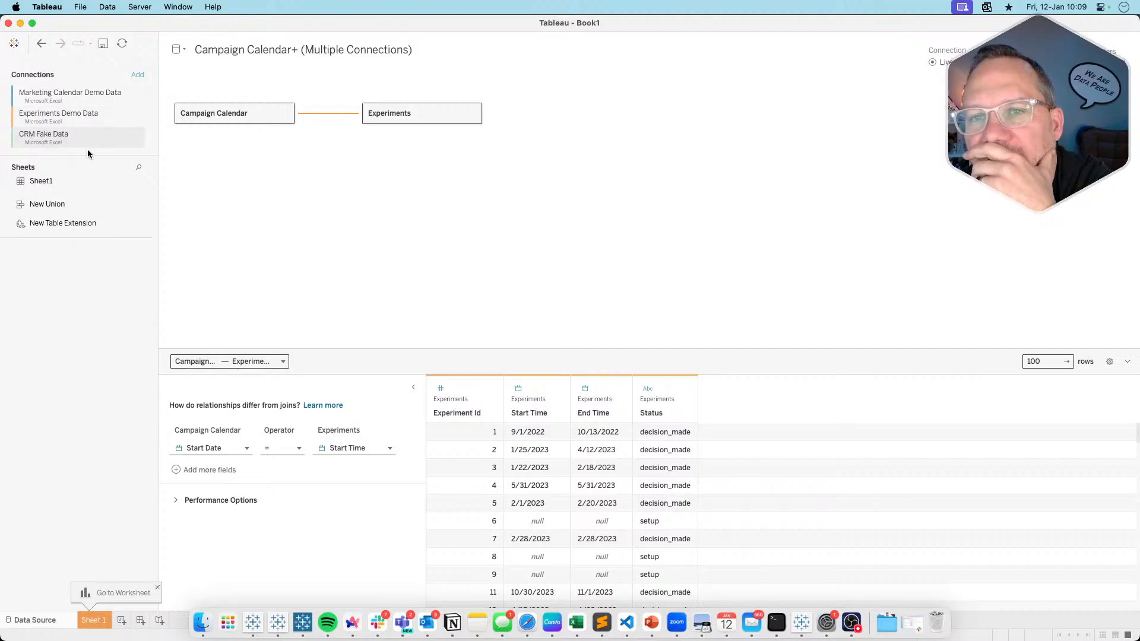
pyautogui.moveTo(66, 182); pyautogui.dragTo(296, 186)
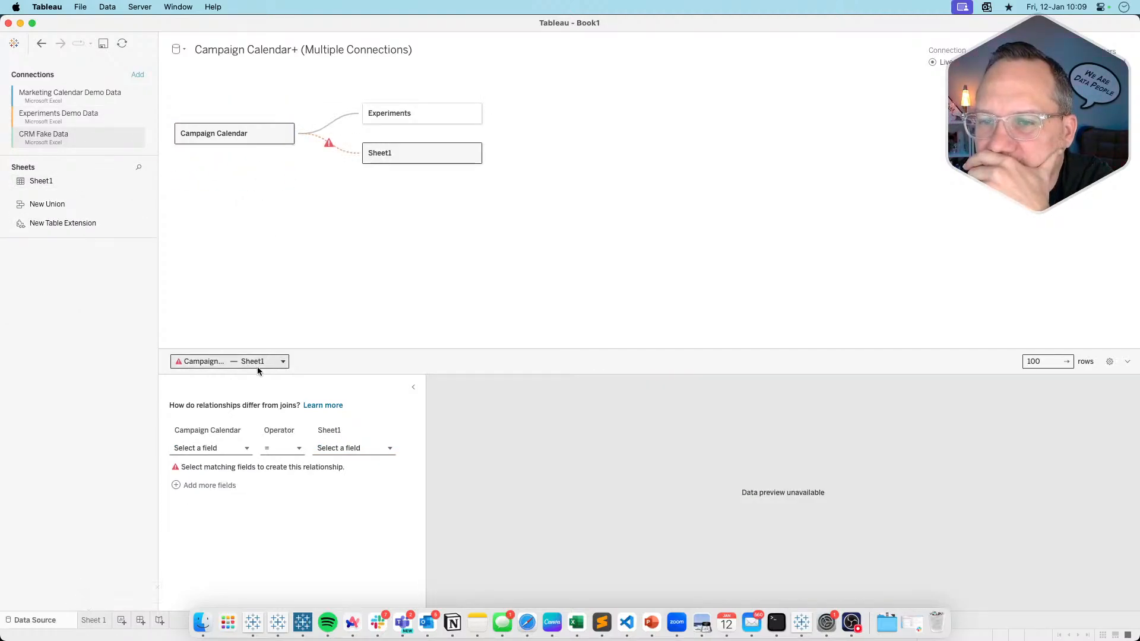
pyautogui.click(340, 449)
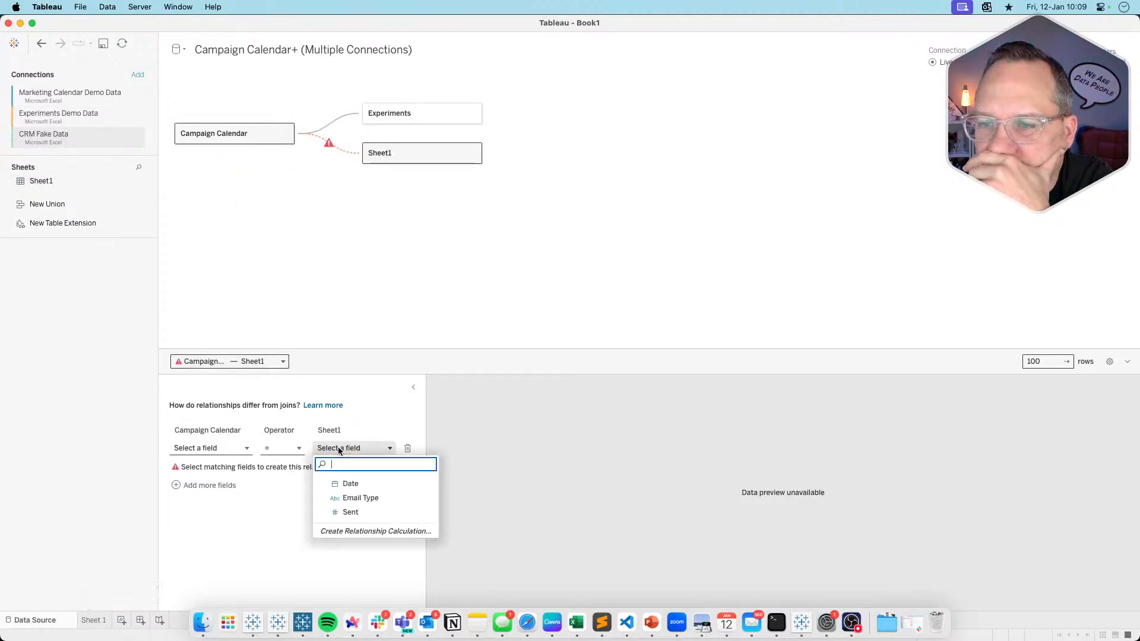
pyautogui.click(371, 485)
pyautogui.click(219, 449)
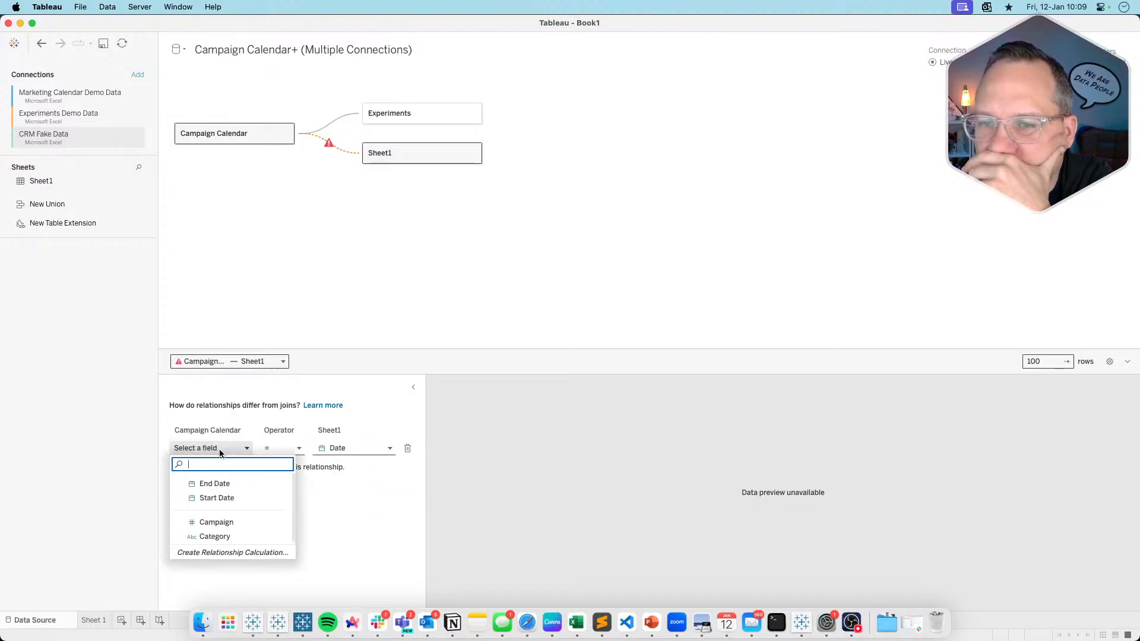
pyautogui.click(216, 498)
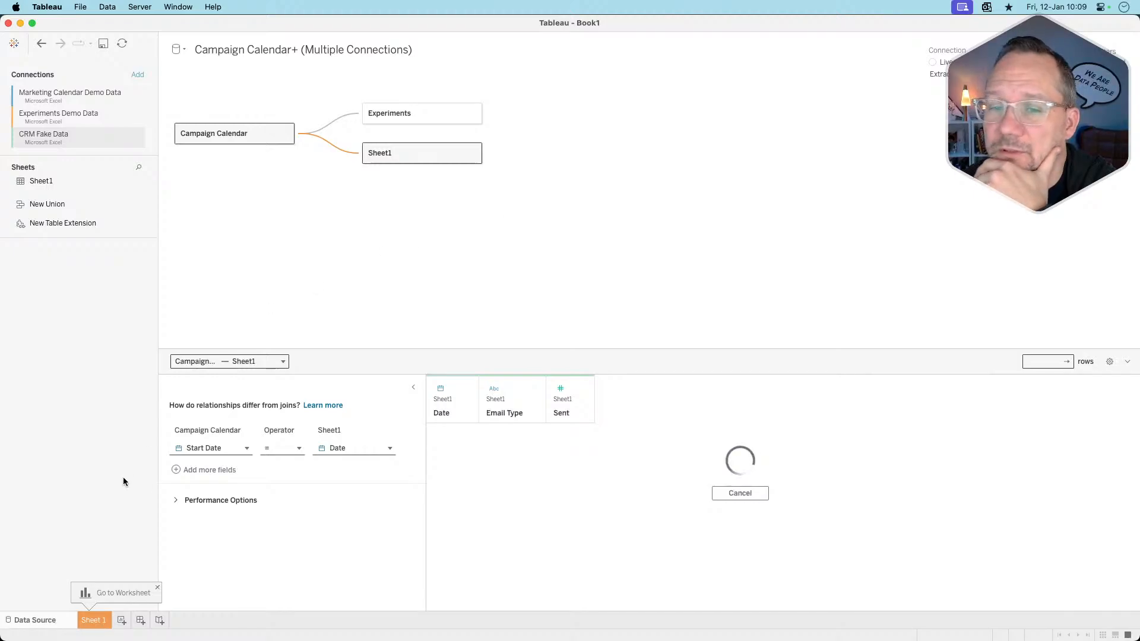
# - Save the data source extract to the Datasources folder under the suggested name and open the Sheet 1 worksheet
pyautogui.click(89, 621)
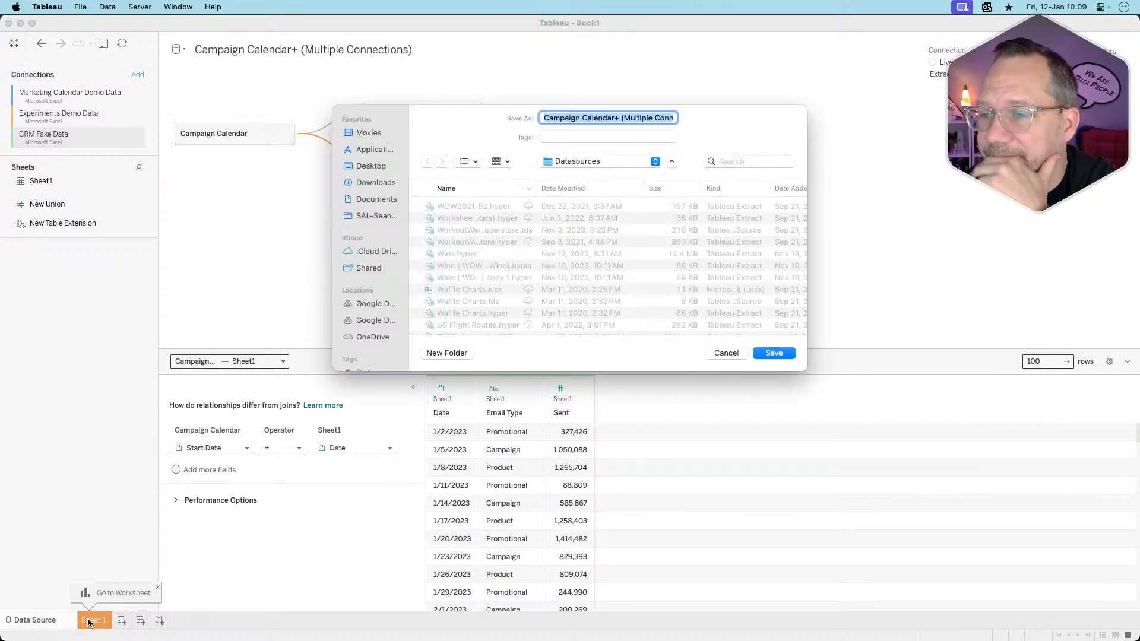
pyautogui.click(773, 353)
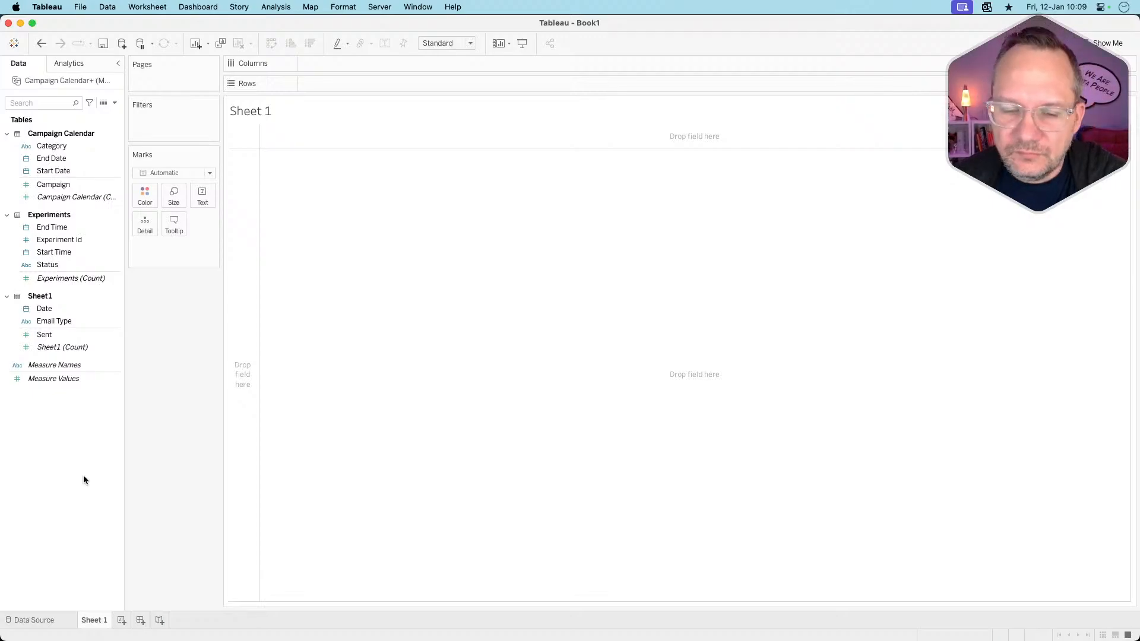
pyautogui.press('super+Tab')
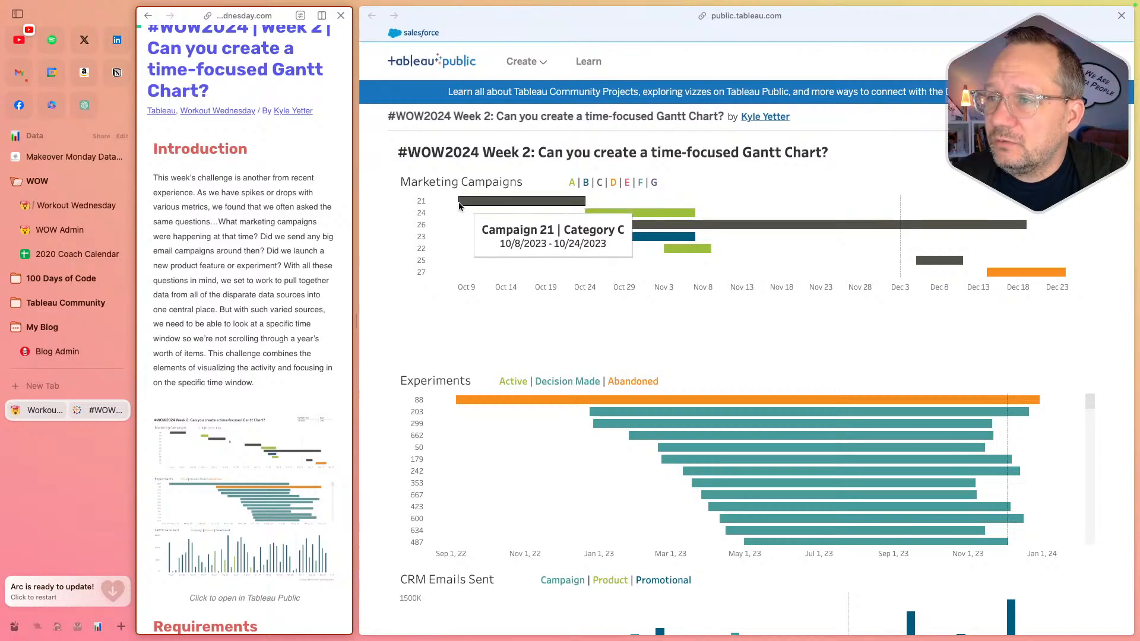
pyautogui.press('super+Tab')
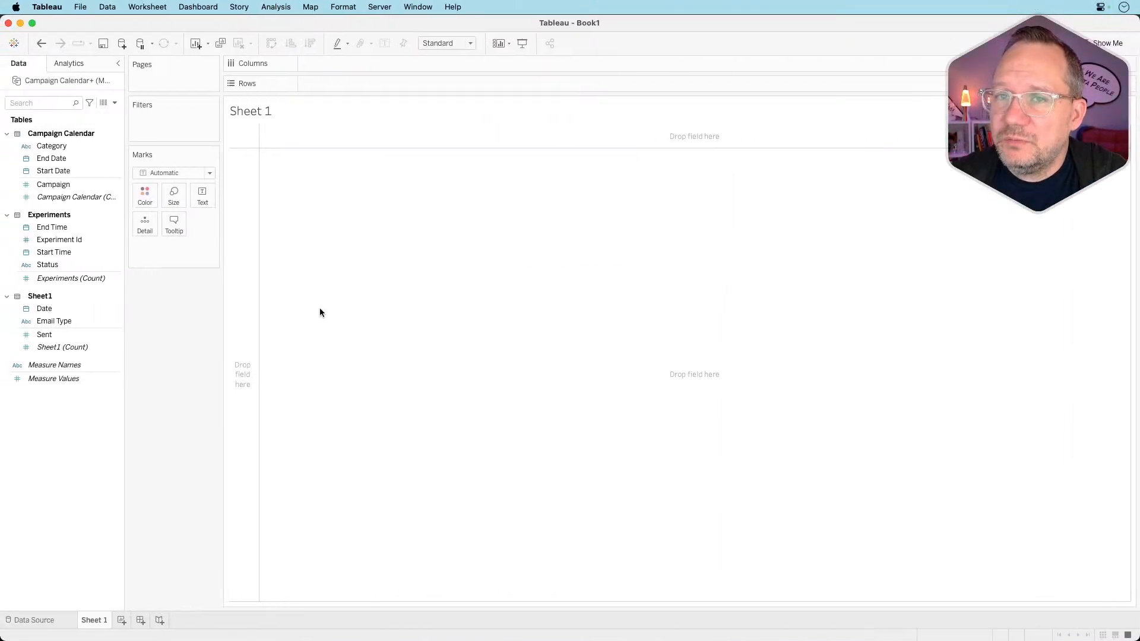
# - Convert the Start Date field of Campaign Calendar to continuous
pyautogui.click(69, 173)
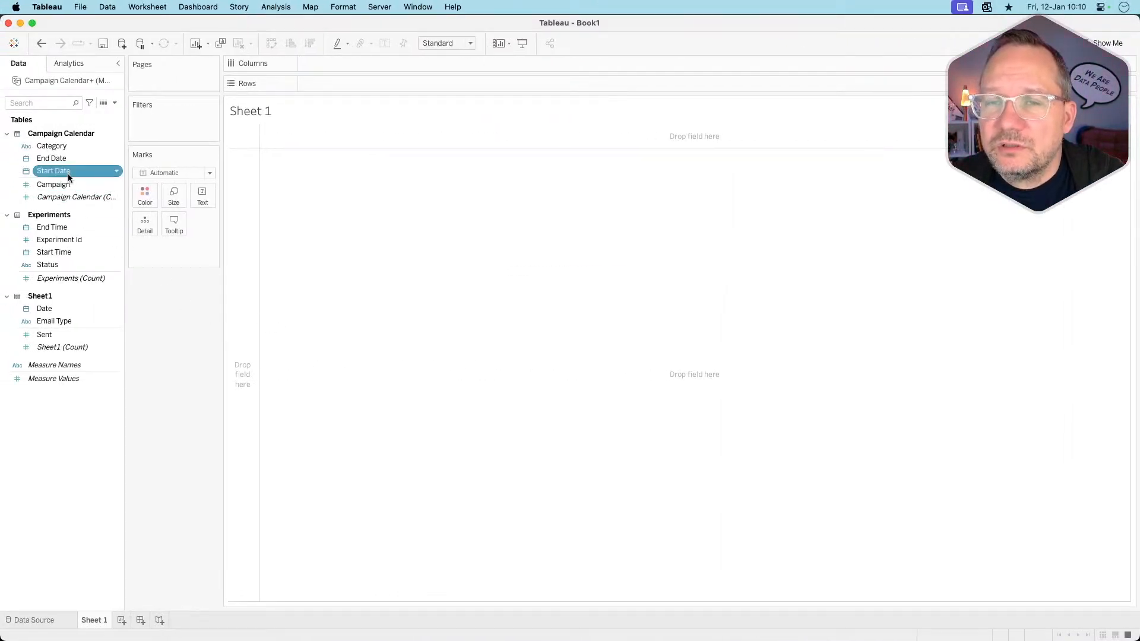
pyautogui.rightClick(60, 173)
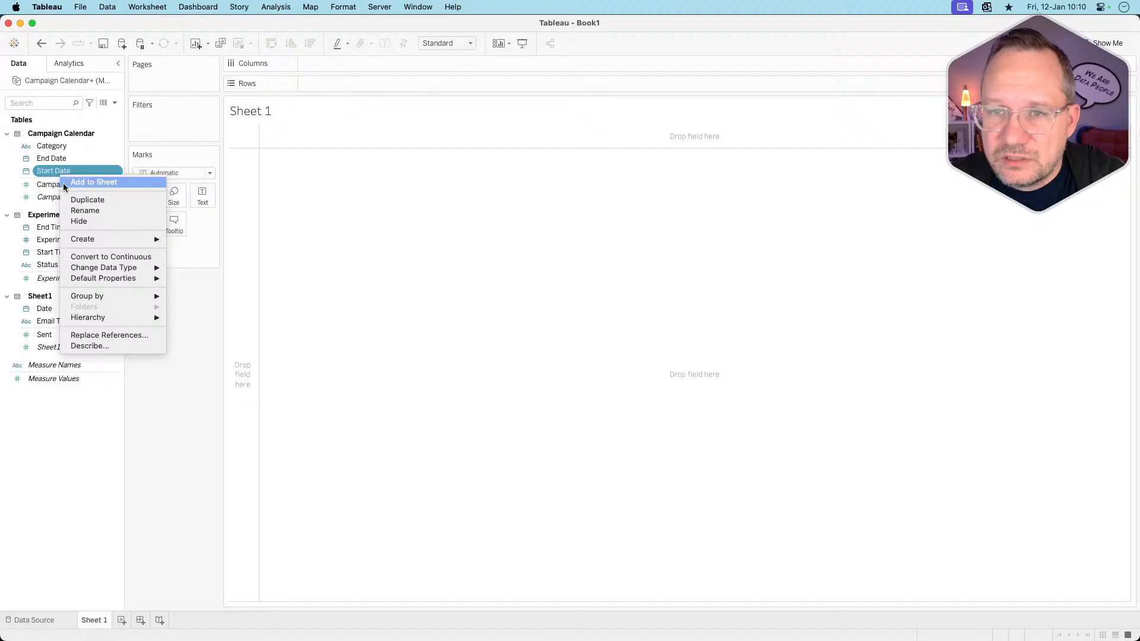
pyautogui.click(126, 259)
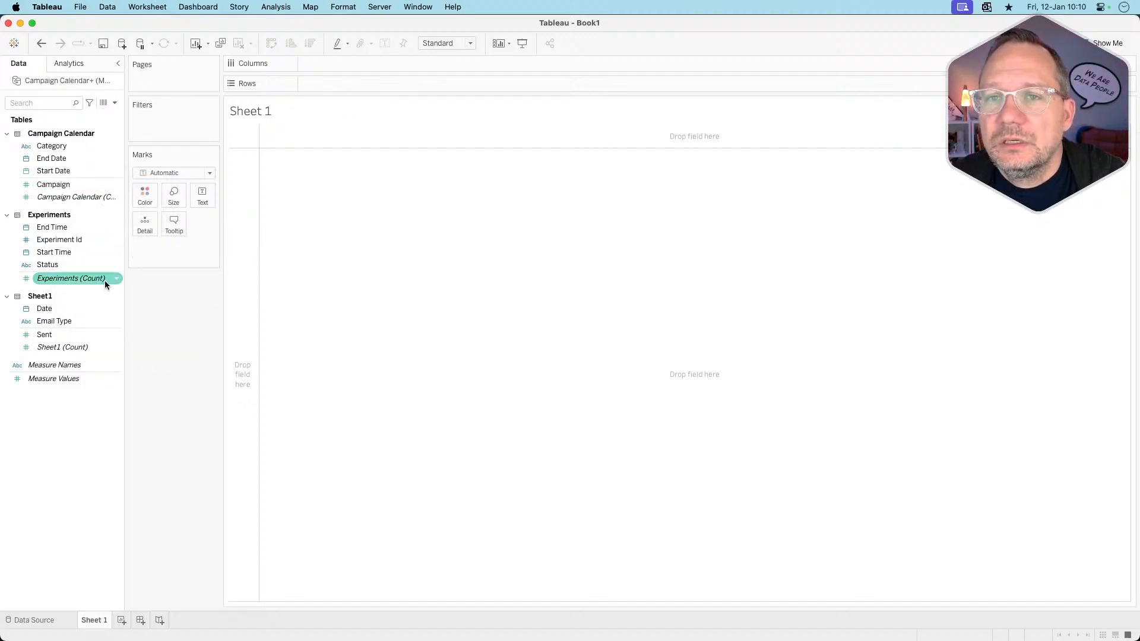
pyautogui.hotkey('ctrl', 'Right')
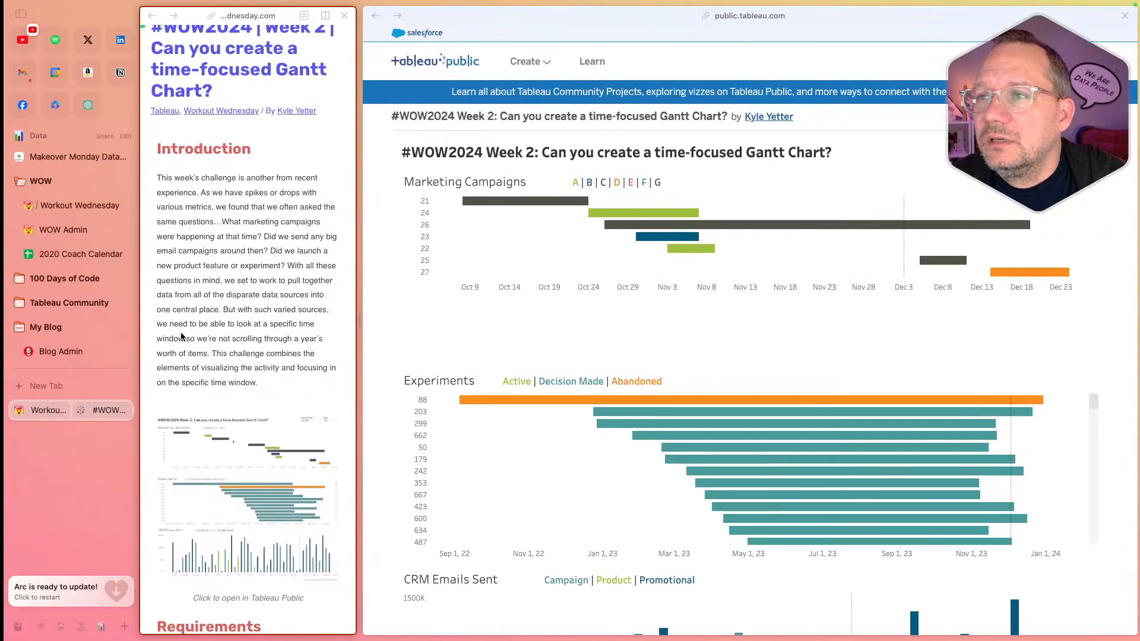
pyautogui.hotkey('ctrl', 'Left')
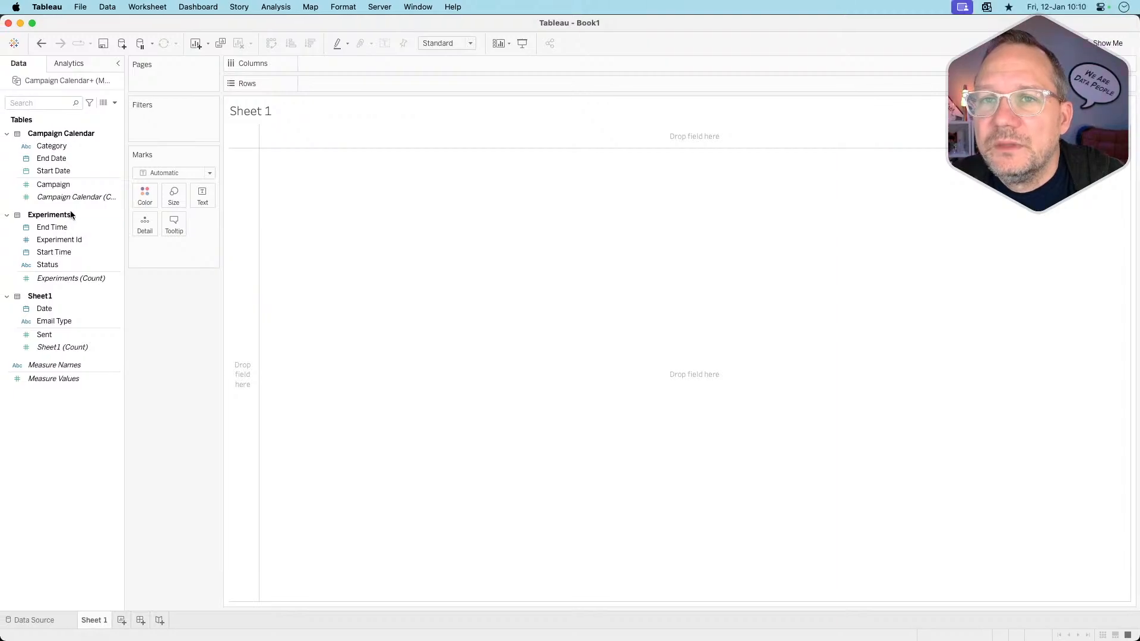
# - Place Start Date on Columns and set it to Exact Date
pyautogui.click(69, 185)
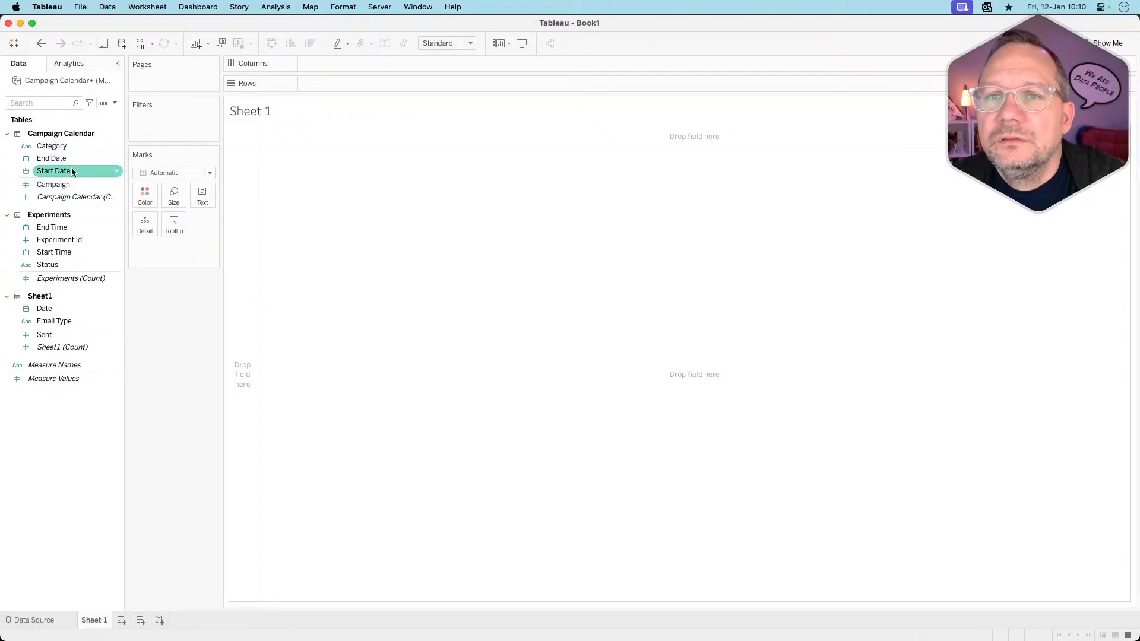
pyautogui.click(72, 171)
pyautogui.moveTo(72, 171); pyautogui.dragTo(351, 60)
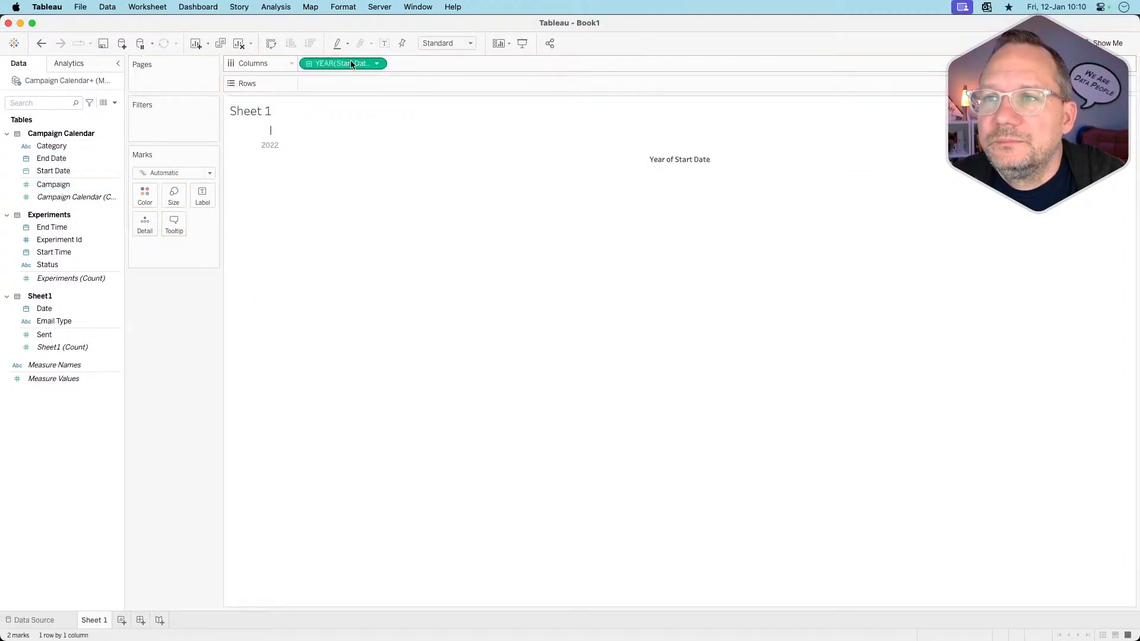
pyautogui.click(375, 64)
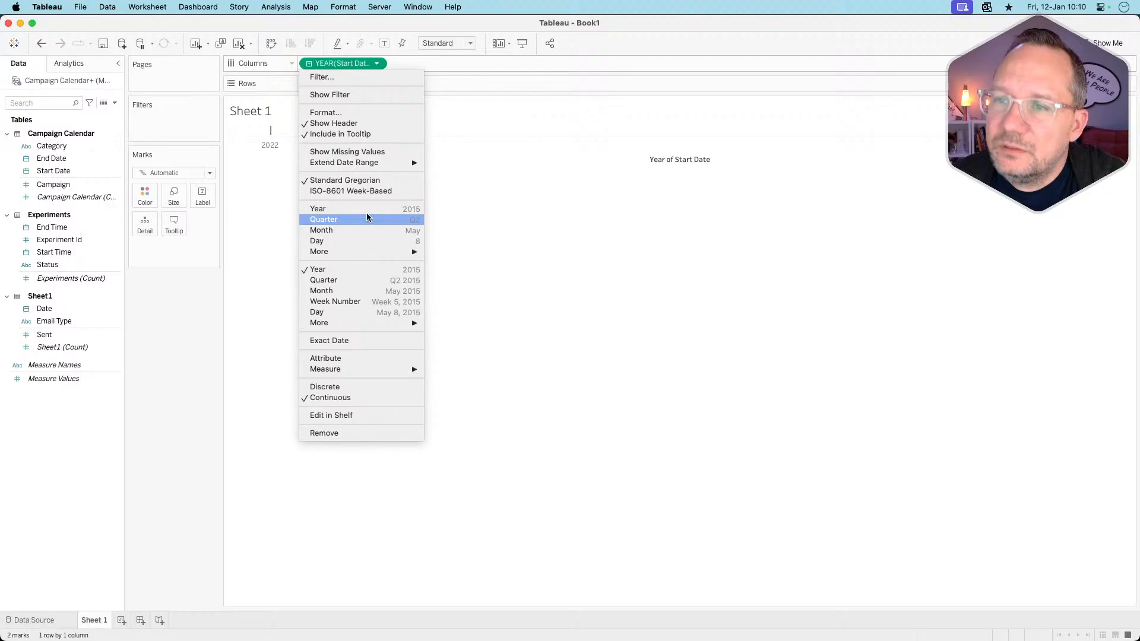
pyautogui.click(348, 342)
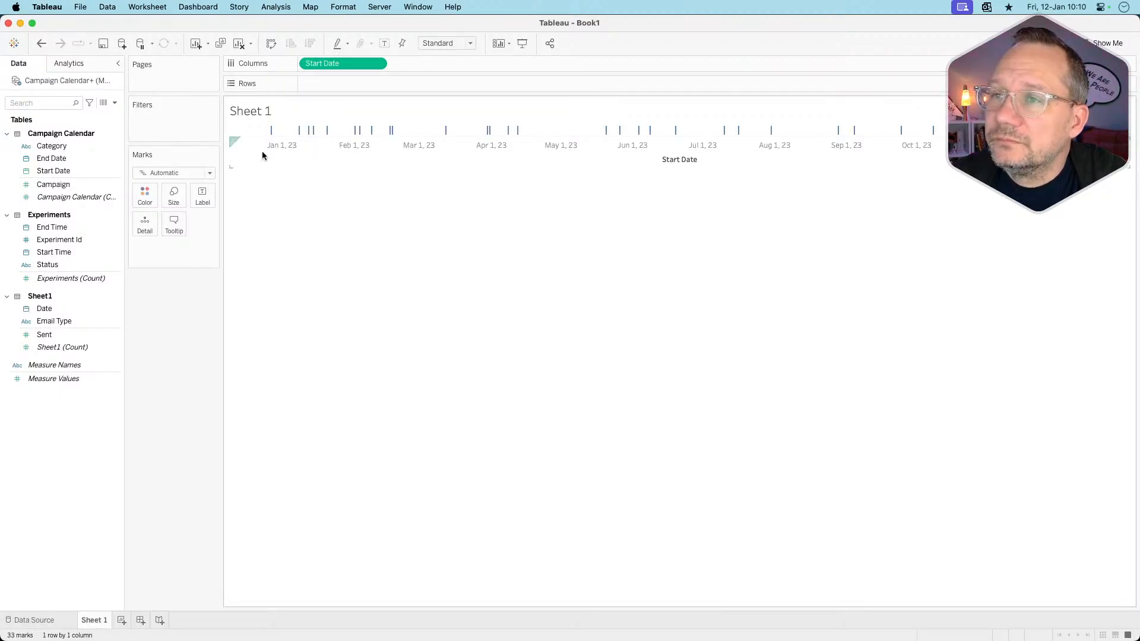
# - Check the campaign bars in the reference dashboard and color the marks by Category
pyautogui.hotkey('ctrl', 'Right')
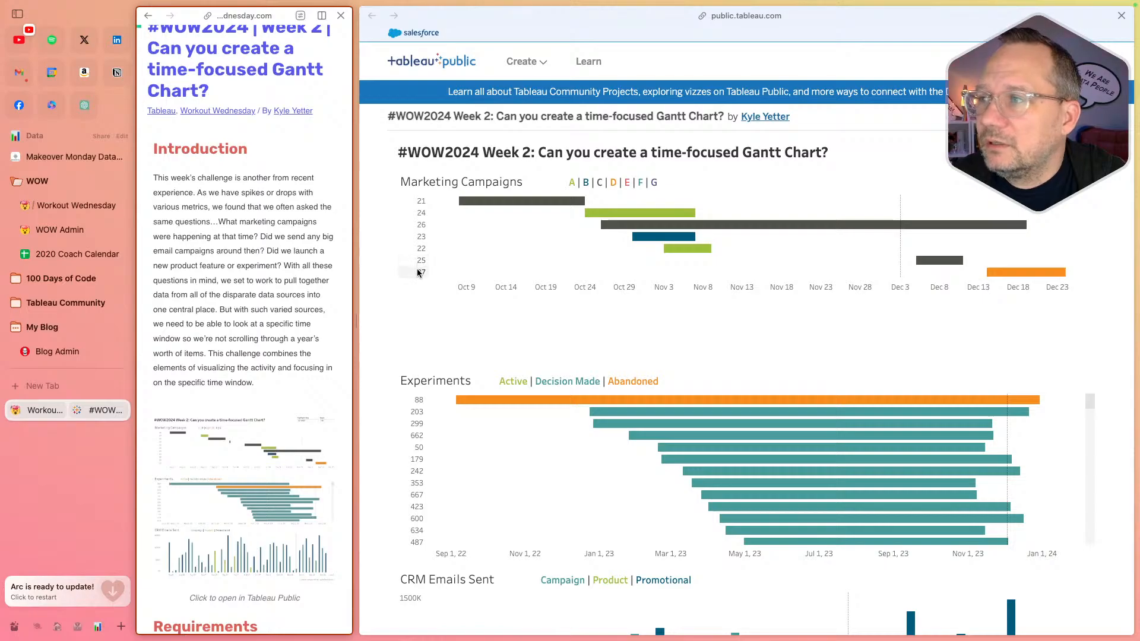
pyautogui.moveTo(465, 203)
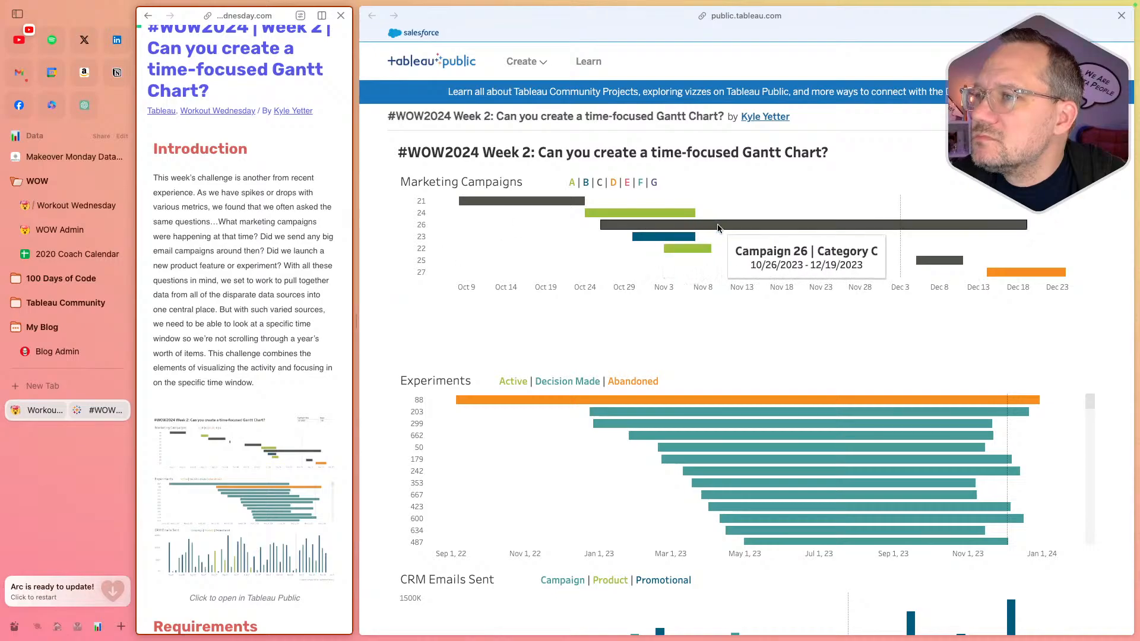
pyautogui.hotkey('ctrl', 'Left')
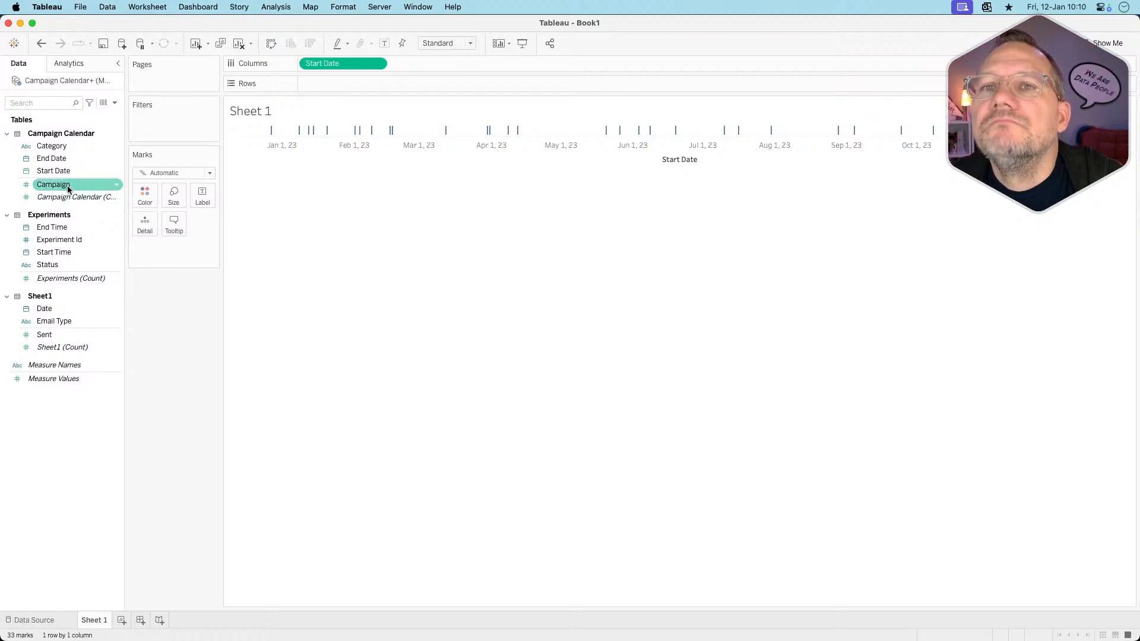
pyautogui.moveTo(62, 144); pyautogui.dragTo(146, 203)
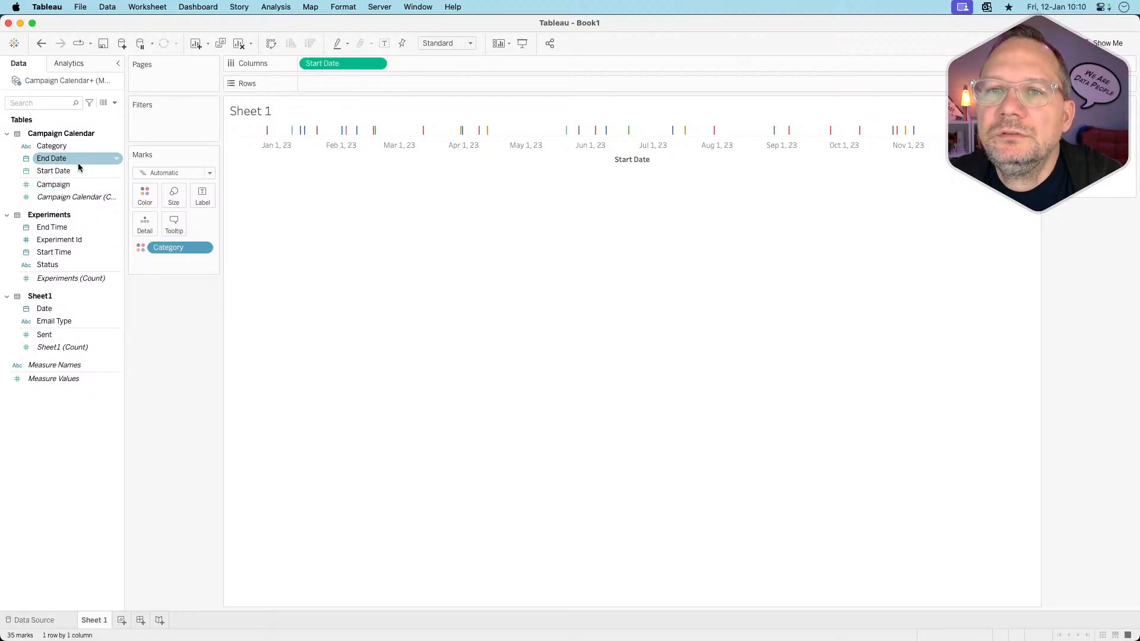
# - Add Campaign to Rows as a discrete dimension
pyautogui.moveTo(73, 187); pyautogui.dragTo(350, 84)
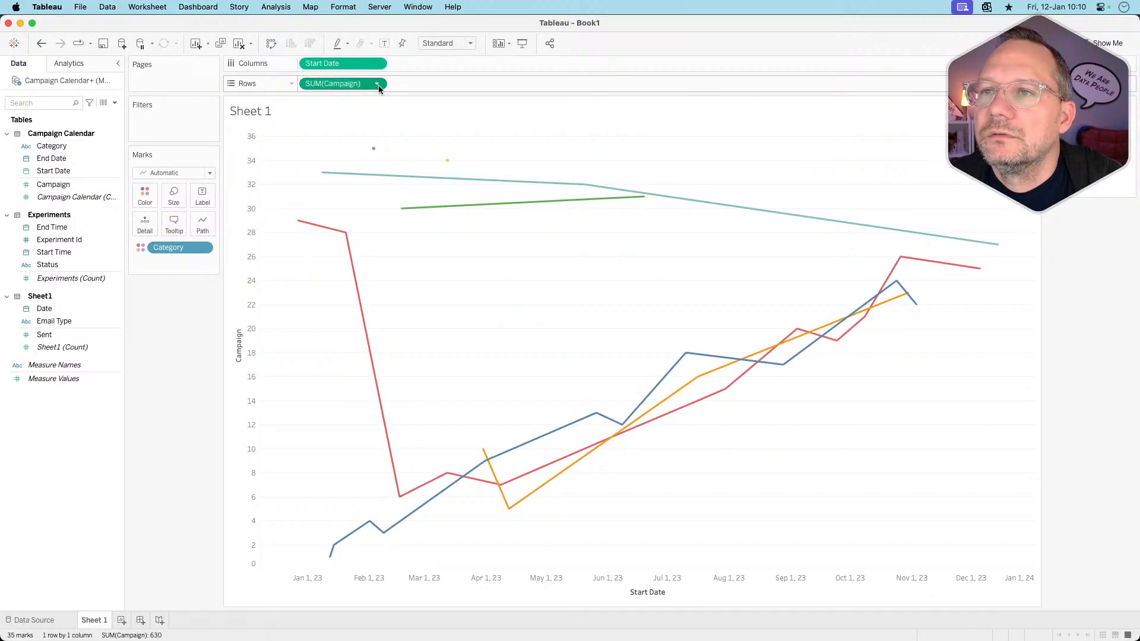
pyautogui.click(376, 84)
pyautogui.click(354, 172)
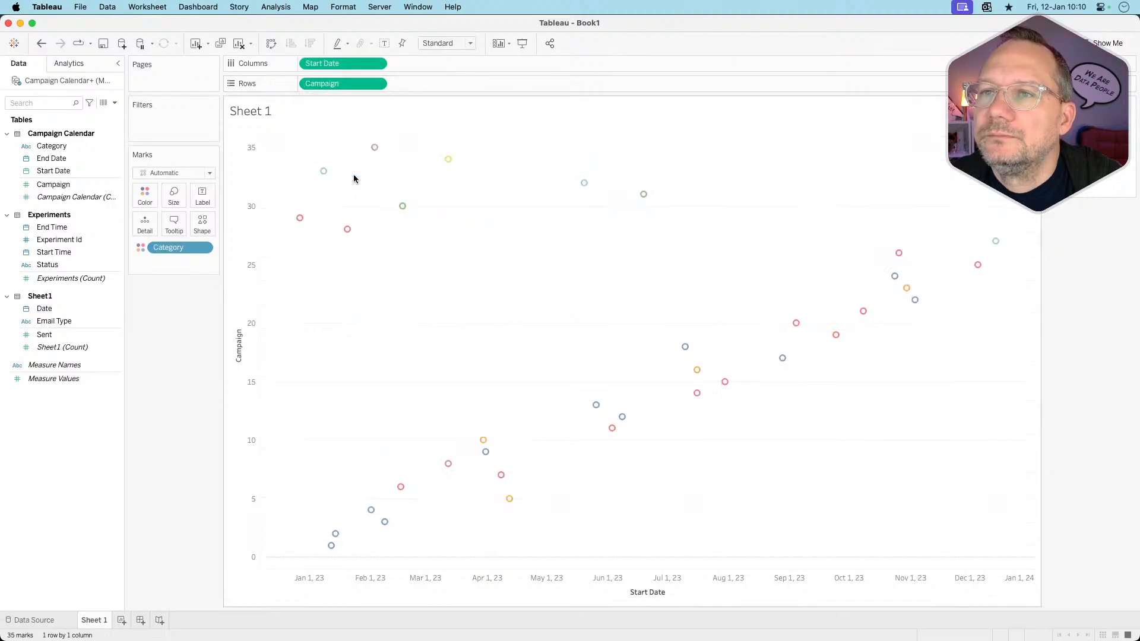
pyautogui.click(376, 84)
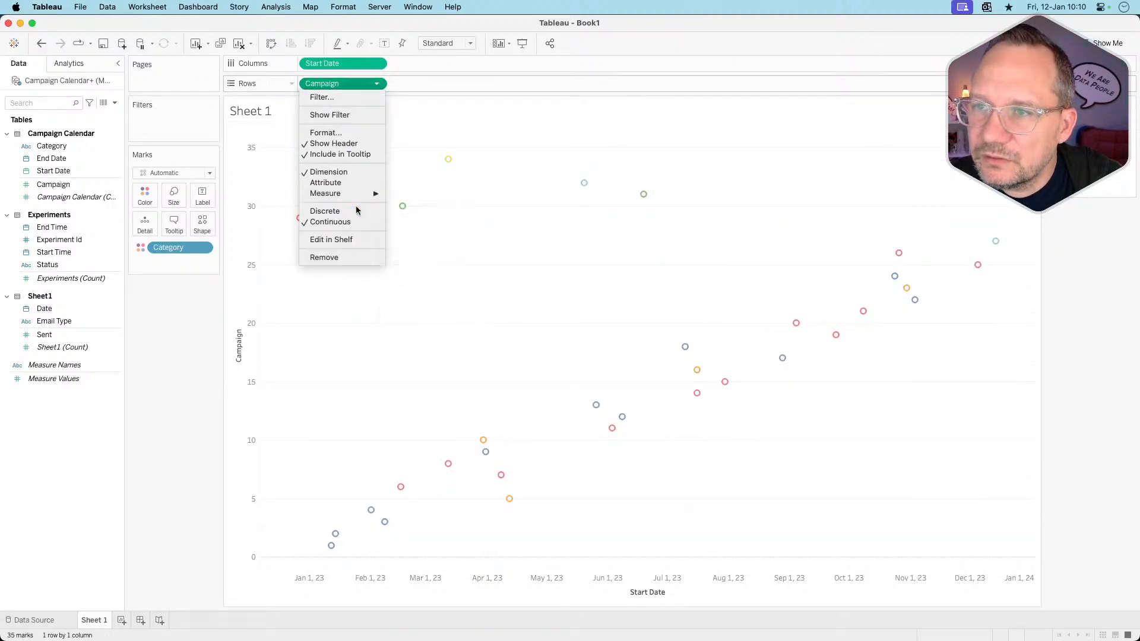
pyautogui.click(356, 206)
# - Check the date control in the reference dashboard and make Campaign a dimension in the Campaign Calendar table
pyautogui.hotkey('ctrl', 'Right')
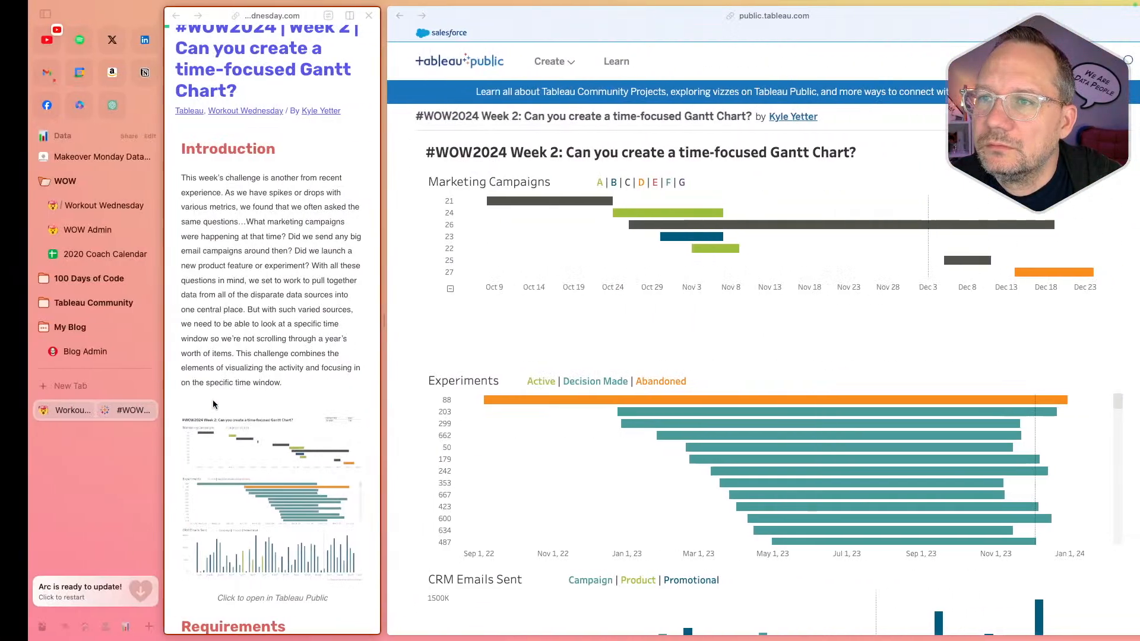
pyautogui.scroll(2, 502, 263)
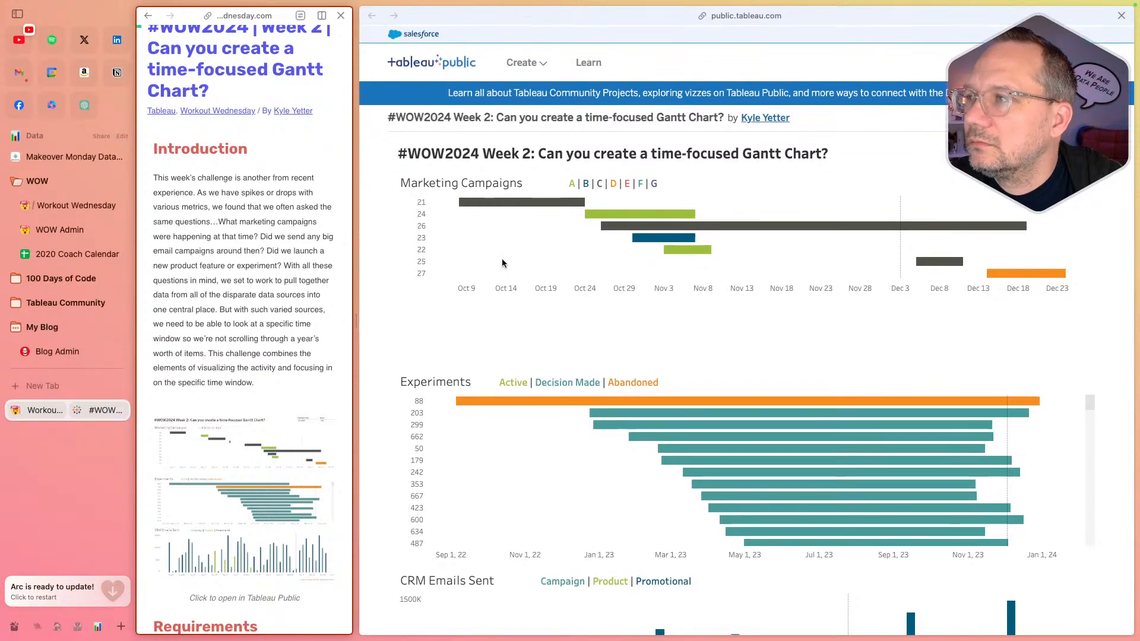
pyautogui.click(991, 165)
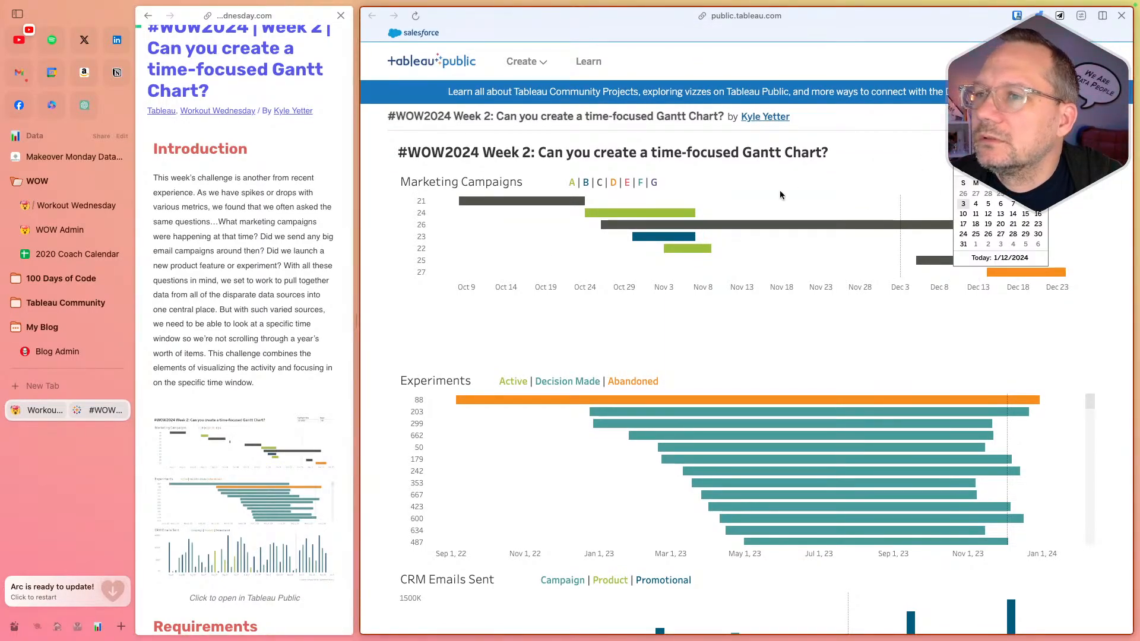
pyautogui.click(592, 329)
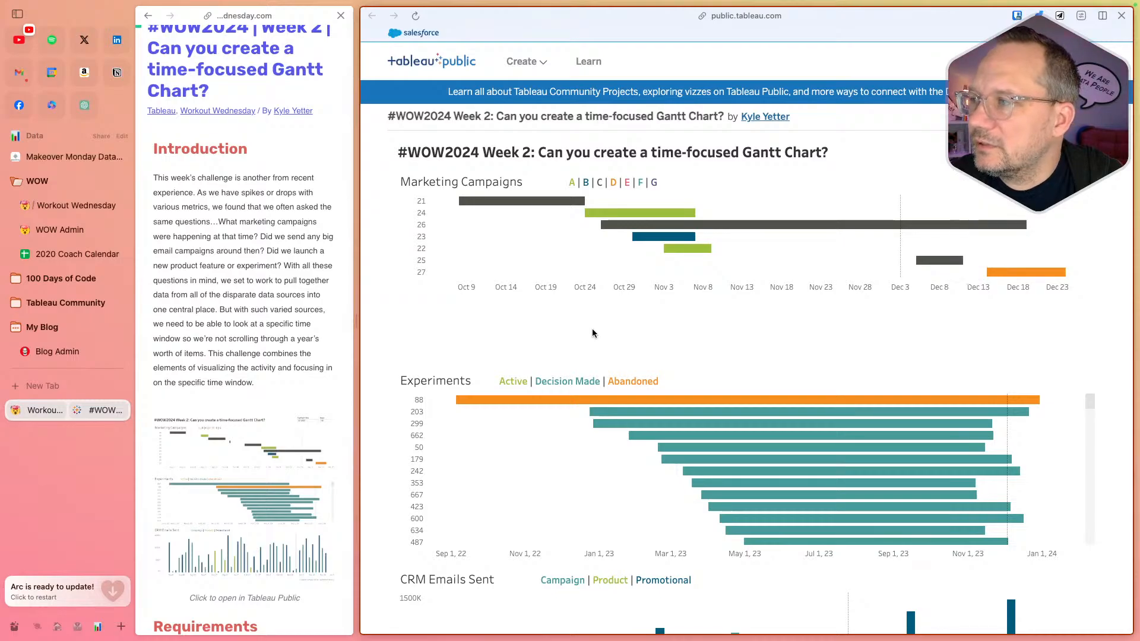
pyautogui.press('super+Tab')
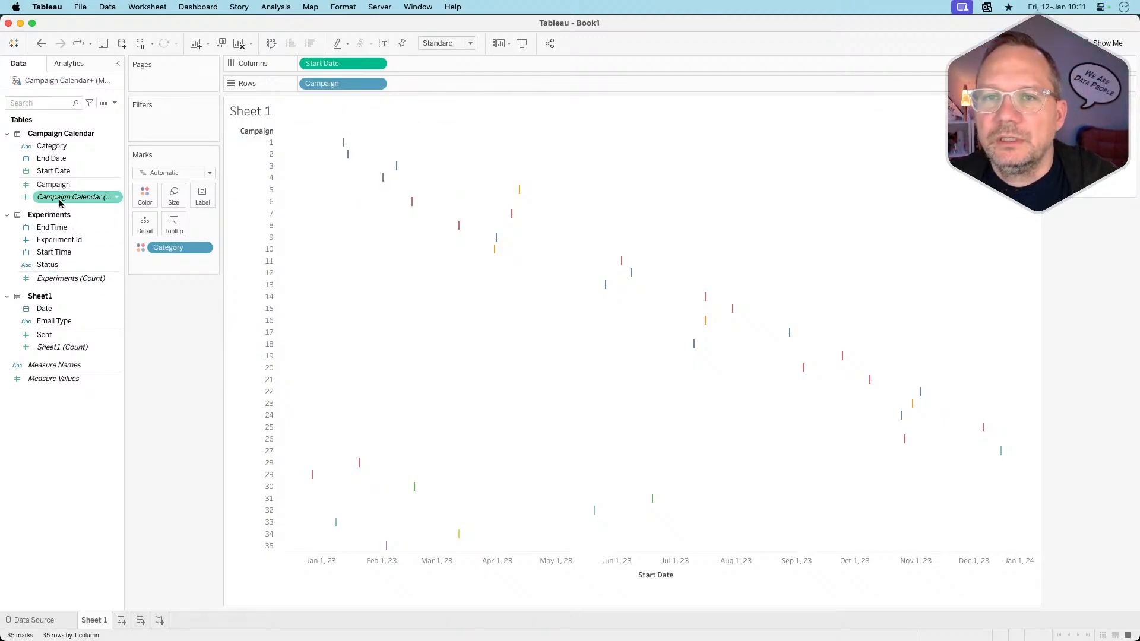
pyautogui.moveTo(58, 189); pyautogui.dragTo(53, 148)
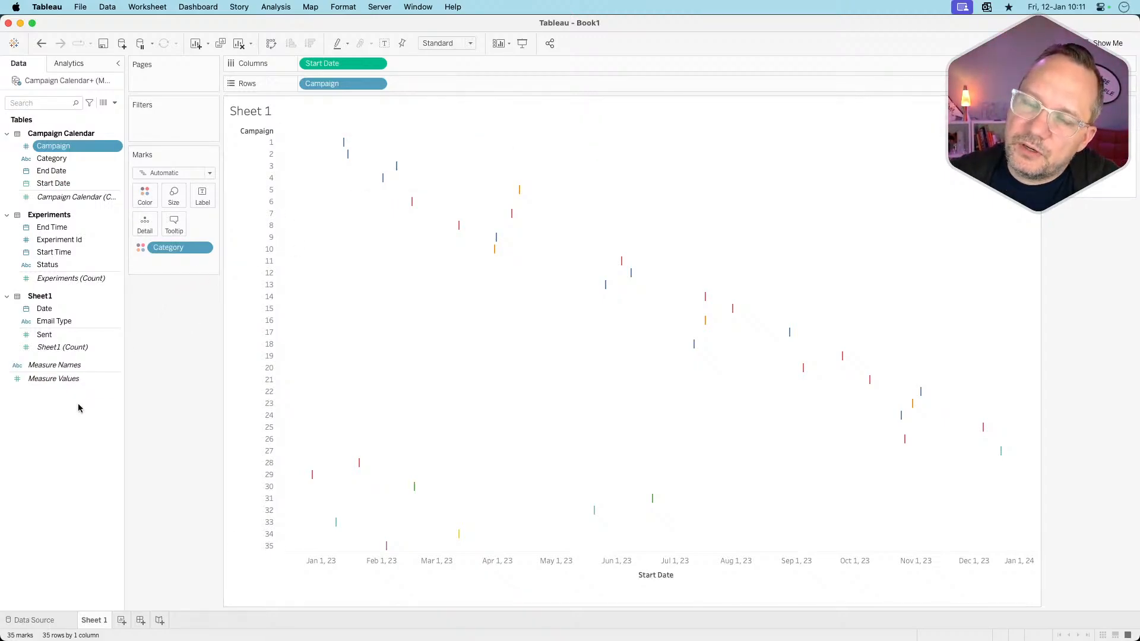
# - Create a calculated field named Campaign Duration
pyautogui.rightClick(57, 429)
pyautogui.click(70, 434)
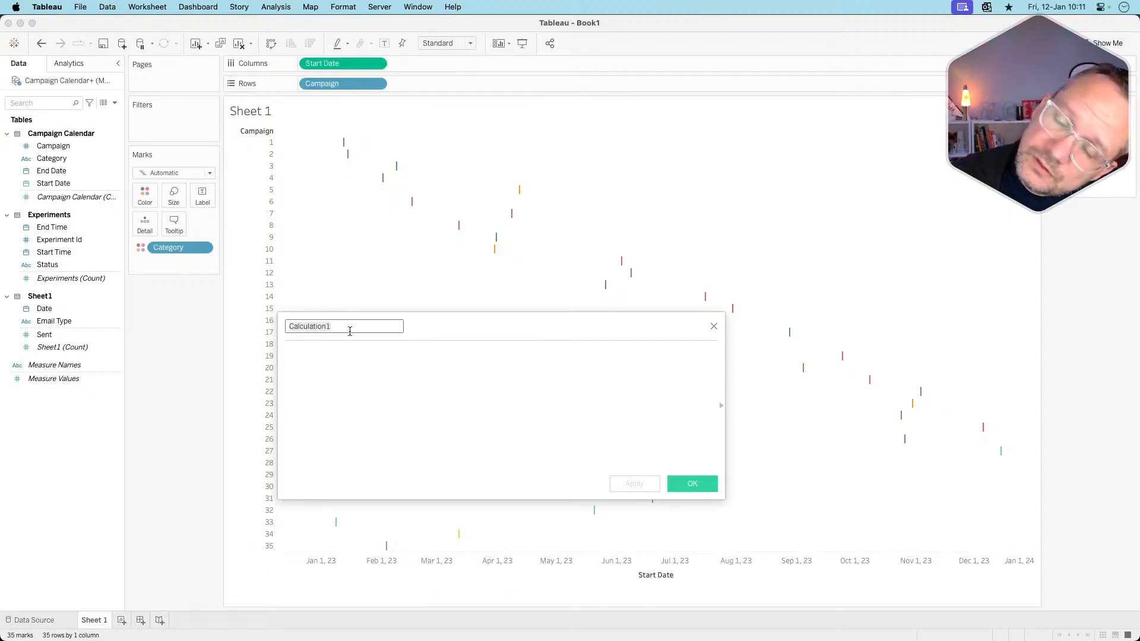
pyautogui.write('Dur')
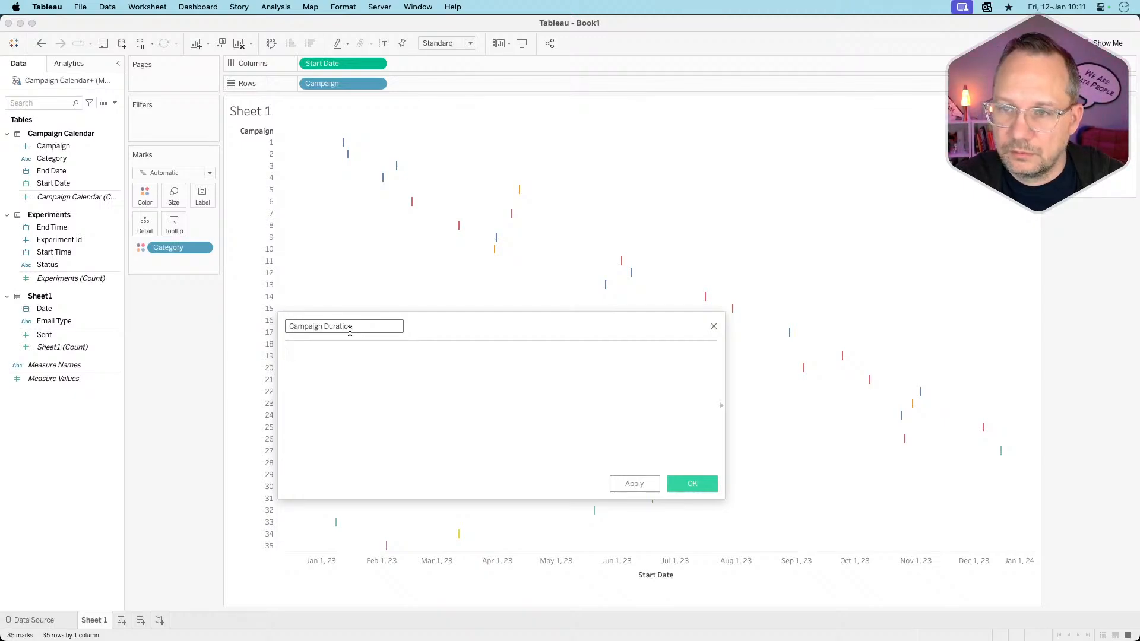
pyautogui.write('TODA')
pyautogui.press('BackSpace')
pyautogui.press('BackSpace')
pyautogui.press('BackSpace')
pyautogui.press('BackSpace')
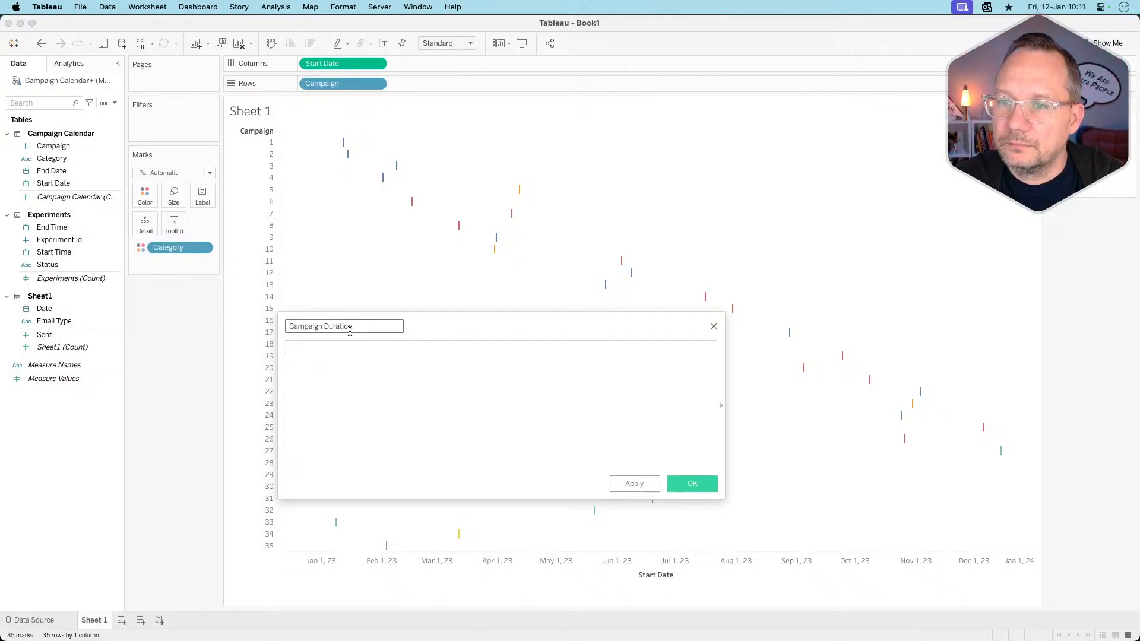
# - Define Campaign Duration as DATEDIFF('day',[Start Date],[End Date]) and save the calculated field
pyautogui.write('datediff')
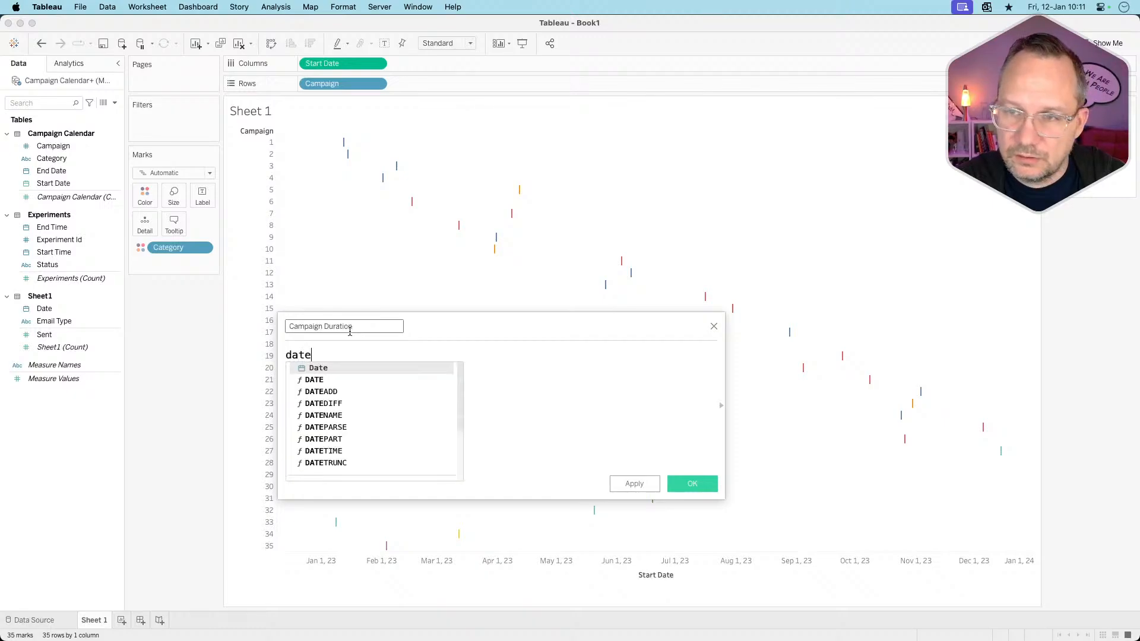
pyautogui.press('Return')
pyautogui.write("'day'")
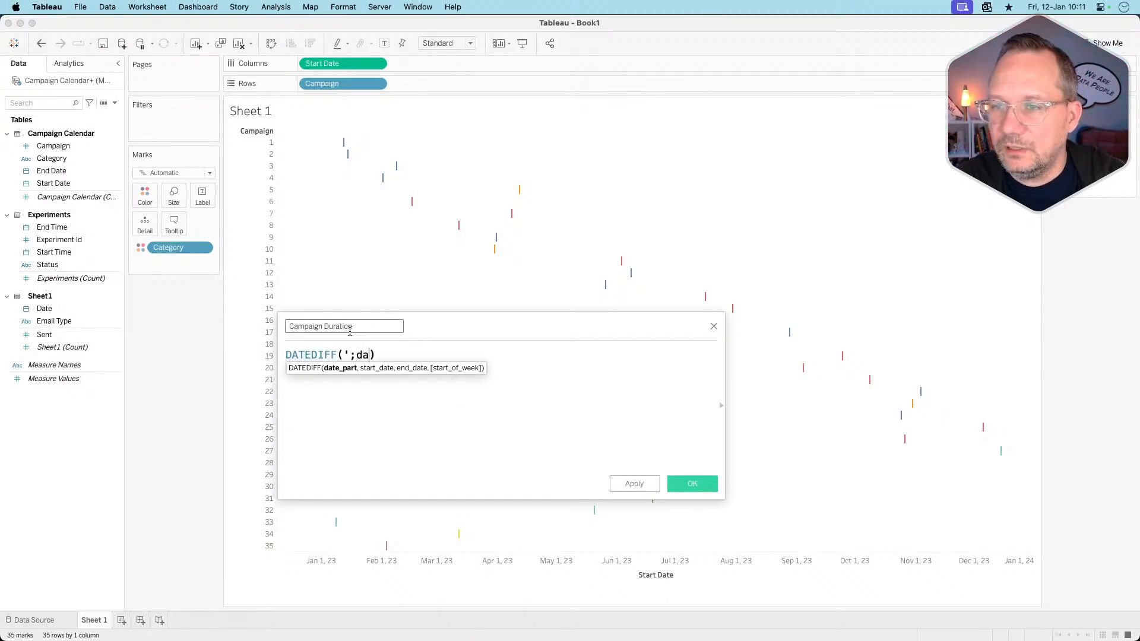
pyautogui.write(',')
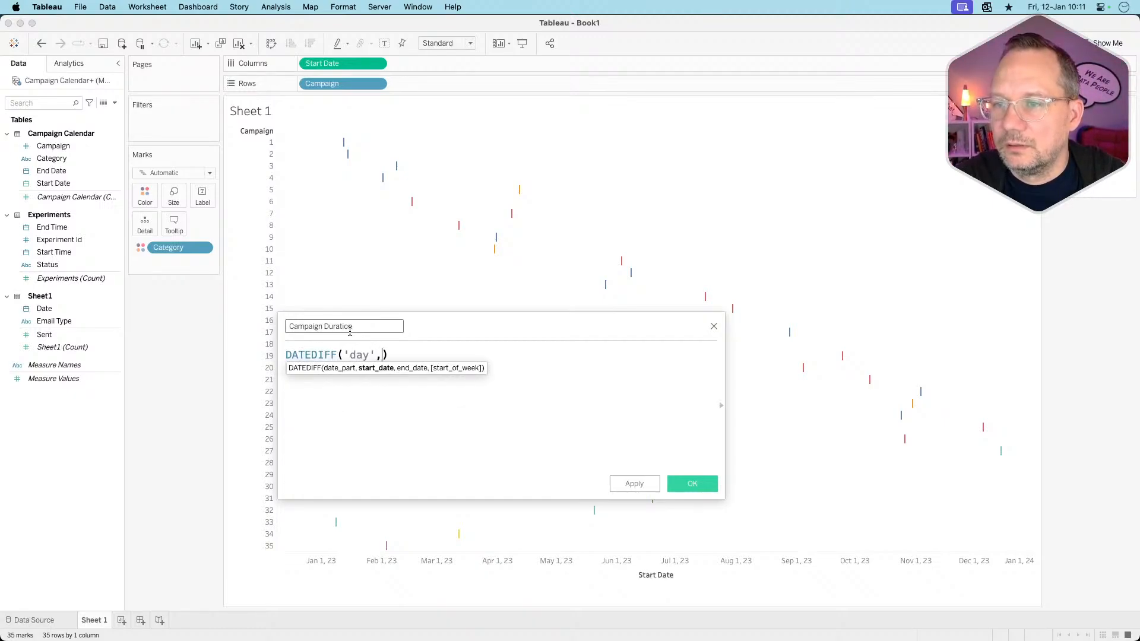
pyautogui.write('star')
pyautogui.press('Return')
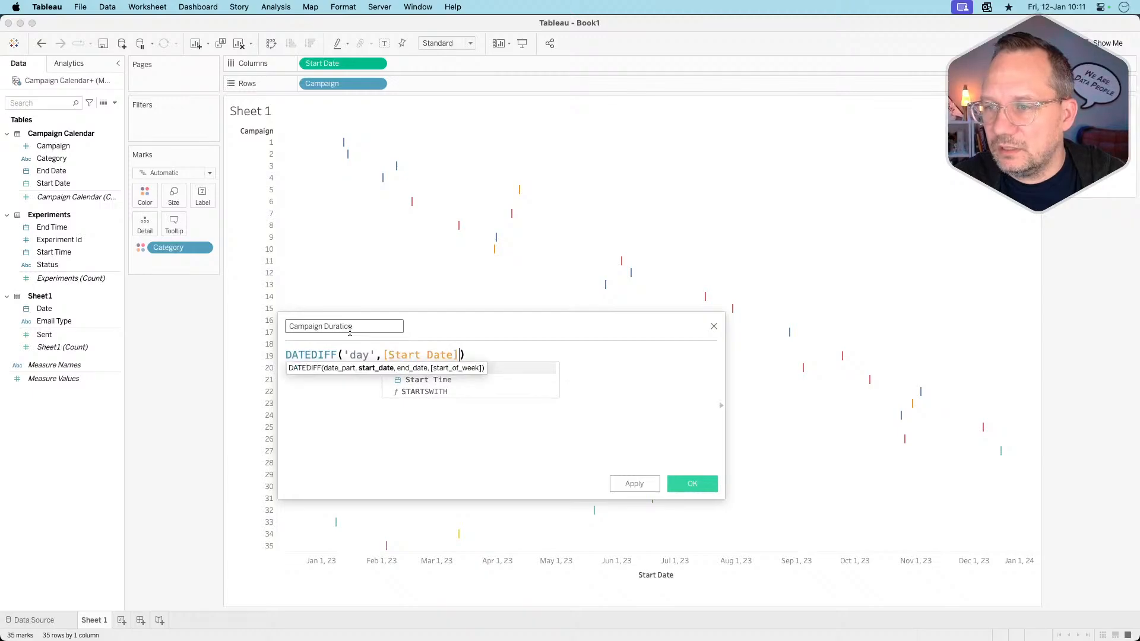
pyautogui.write(',')
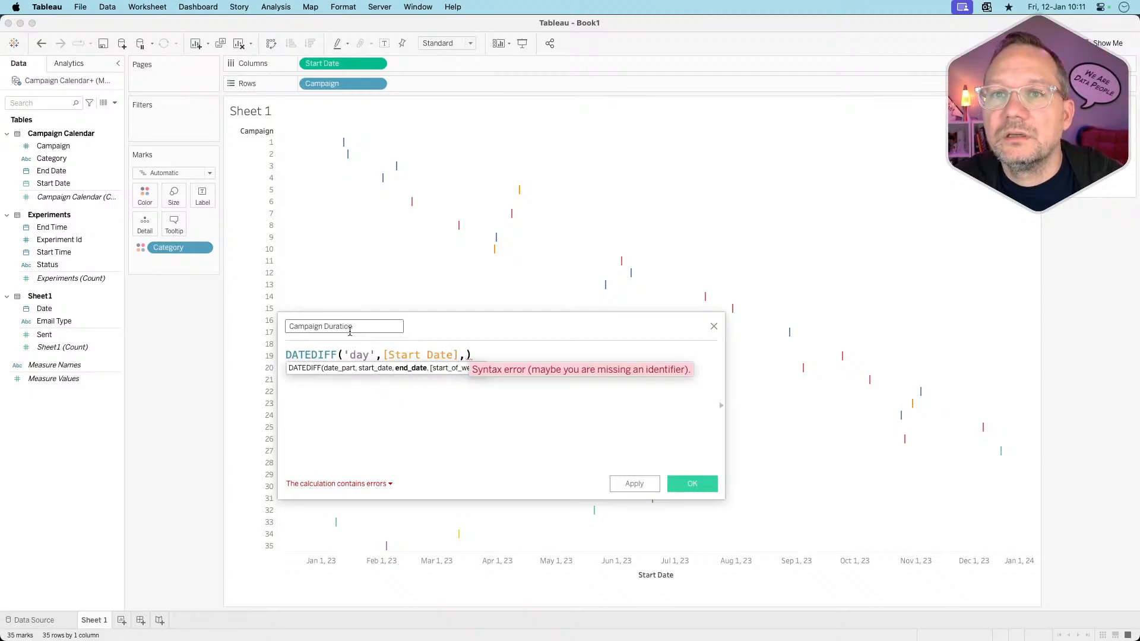
pyautogui.write('end')
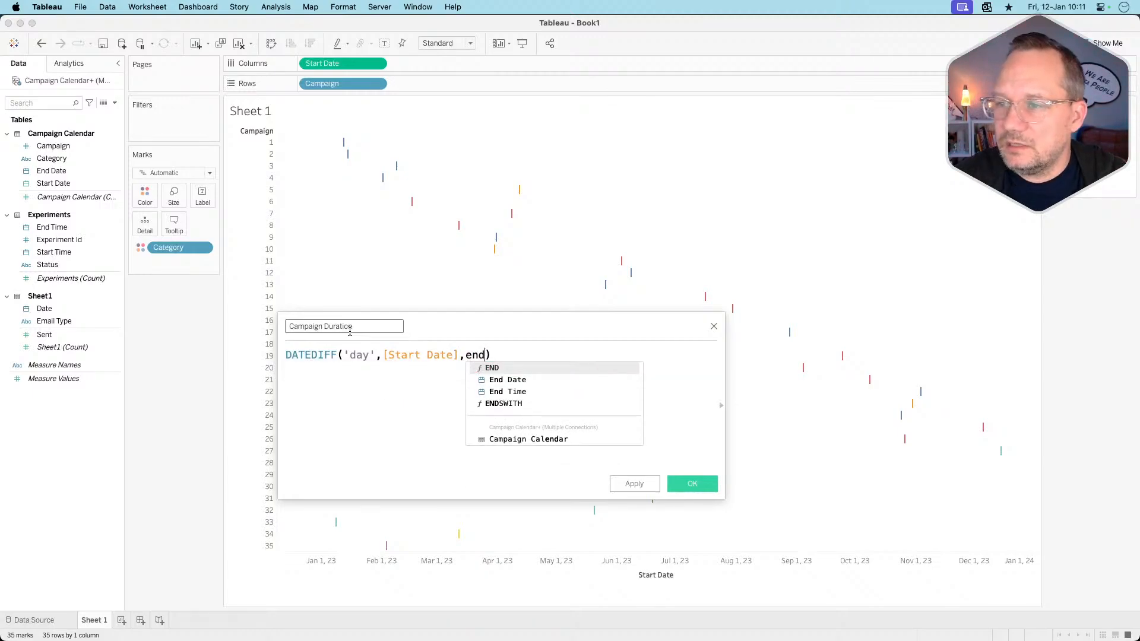
pyautogui.press('Down')
pyautogui.press('Return')
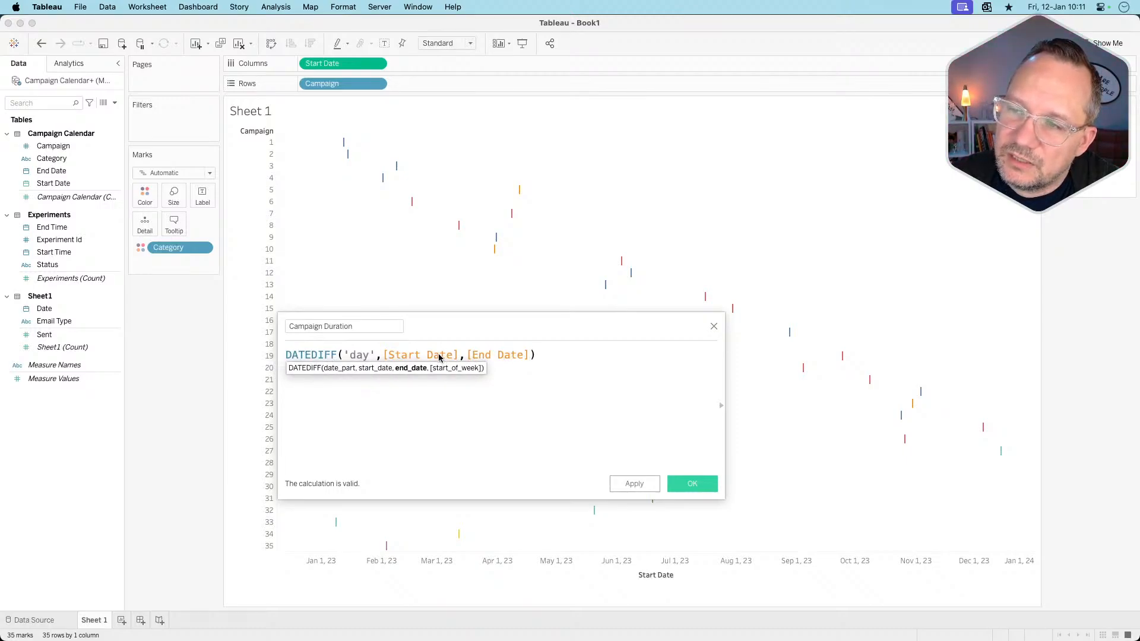
pyautogui.click(440, 355)
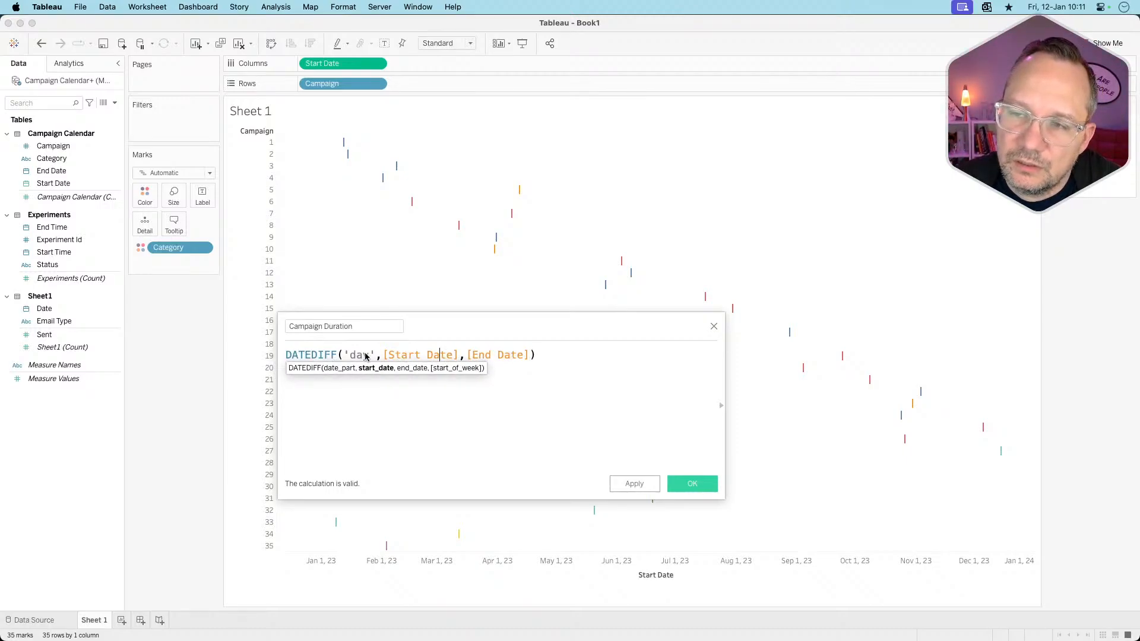
pyautogui.click(500, 356)
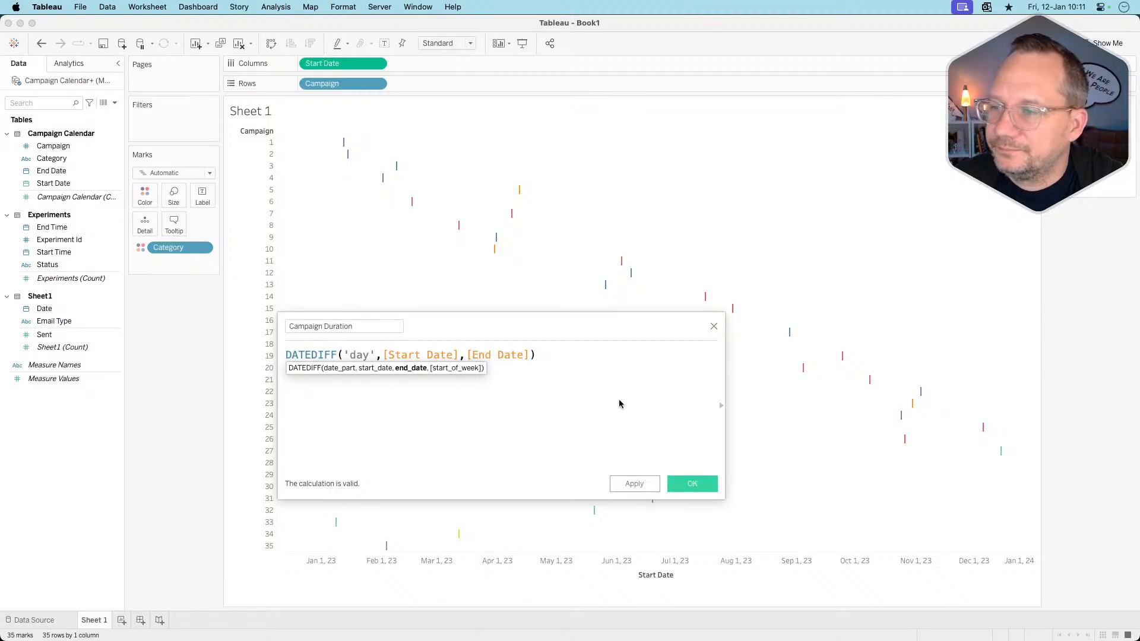
pyautogui.click(692, 484)
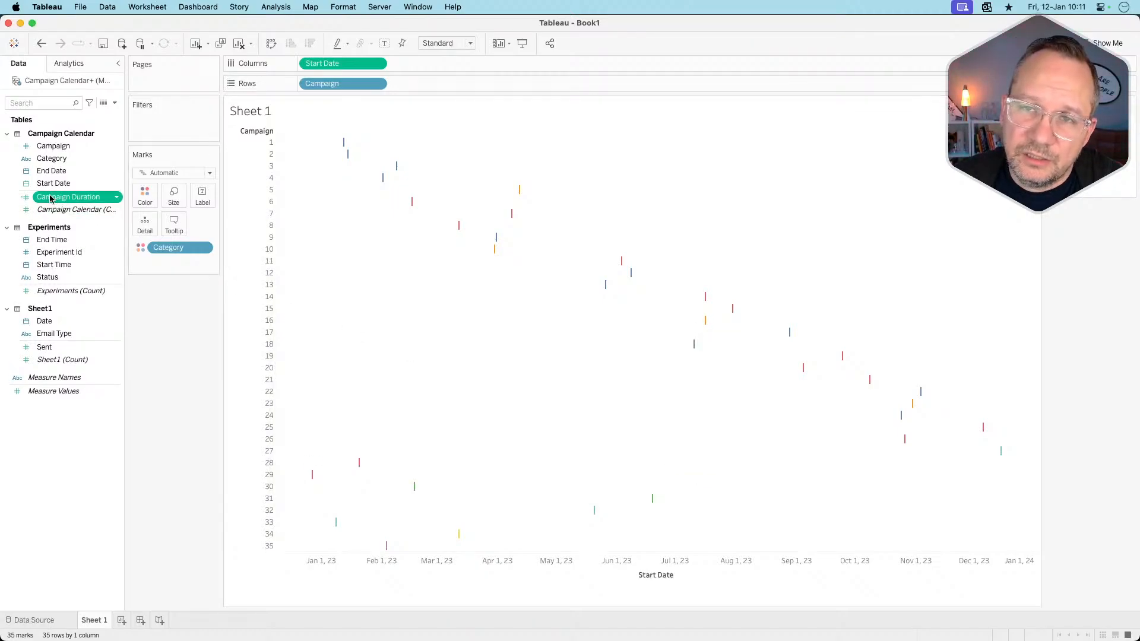
# - Change the mark type to Gantt Bar and size the marks by Campaign Duration
pyautogui.click(176, 173)
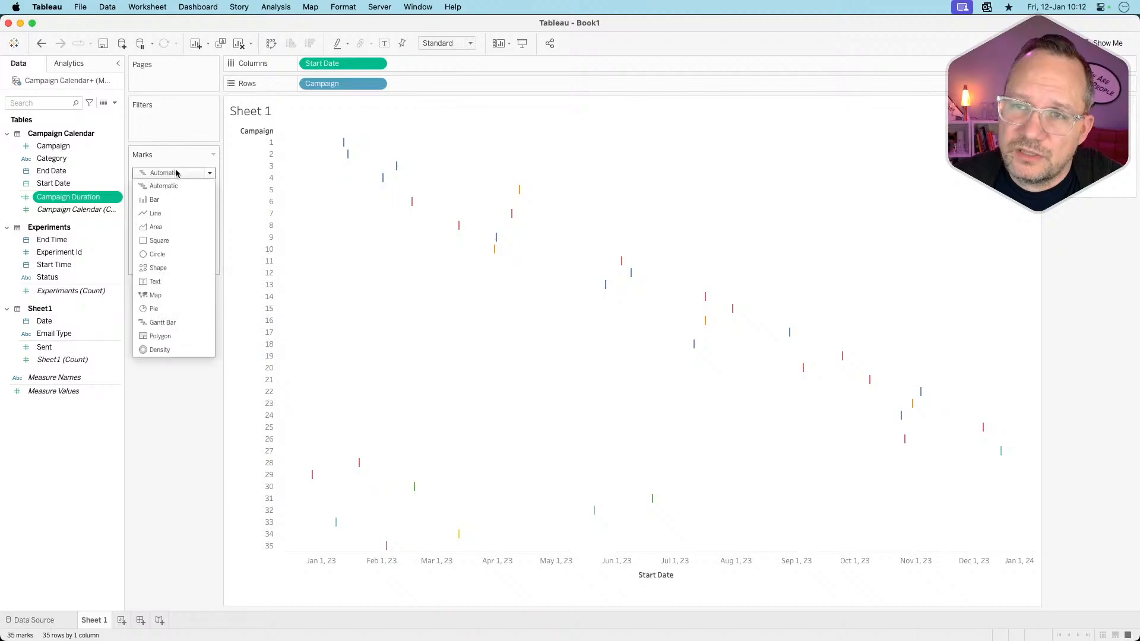
pyautogui.click(171, 324)
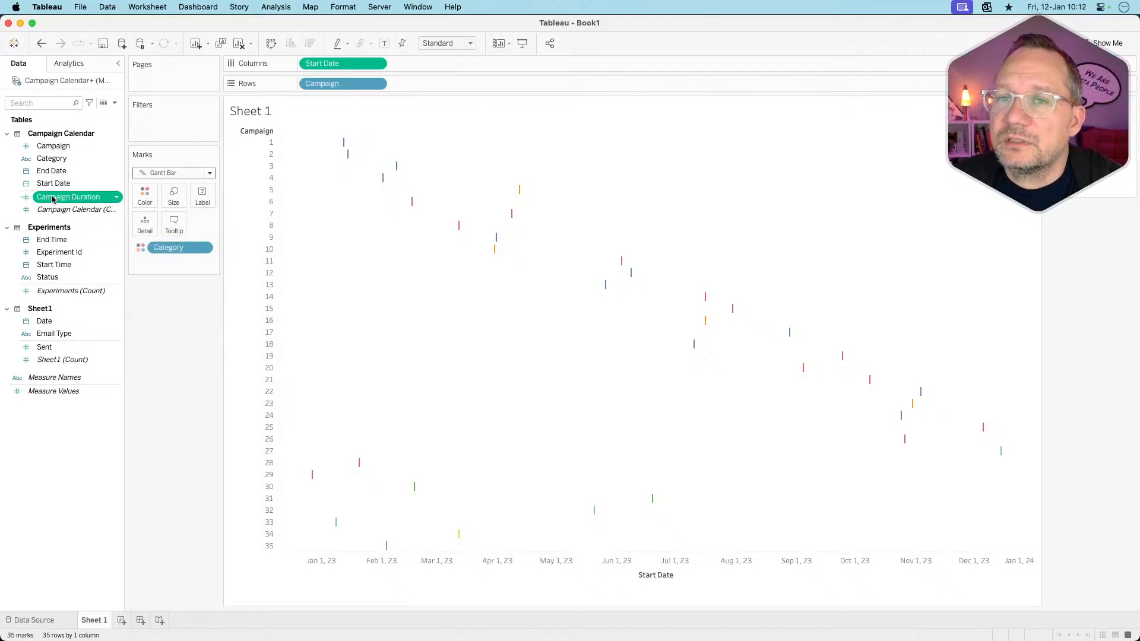
pyautogui.moveTo(52, 199); pyautogui.dragTo(168, 194)
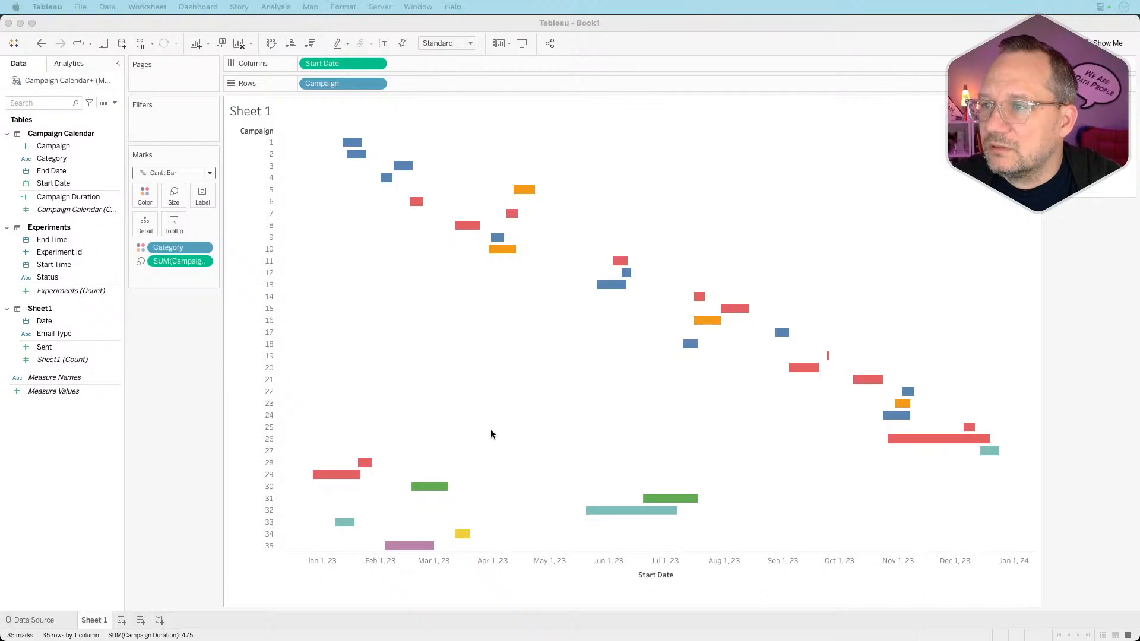
# - Compare campaign 26's bar and tooltip dates in the browser's reference dashboard with the same bar in the Tableau worksheet
pyautogui.hotkey('ctrl', 'Right')
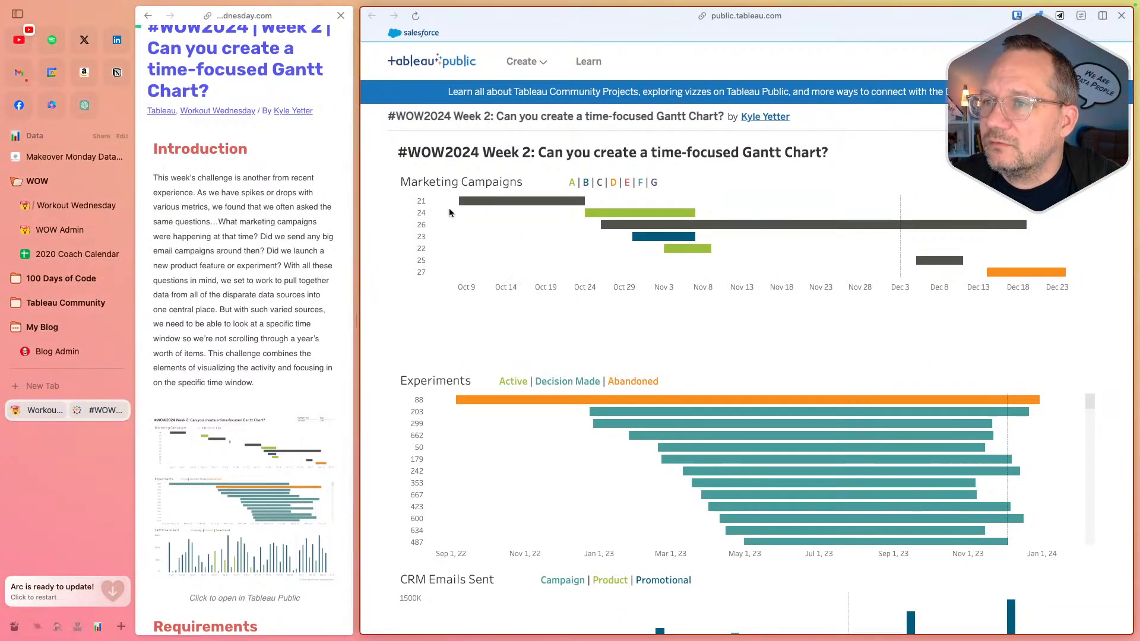
pyautogui.moveTo(722, 226)
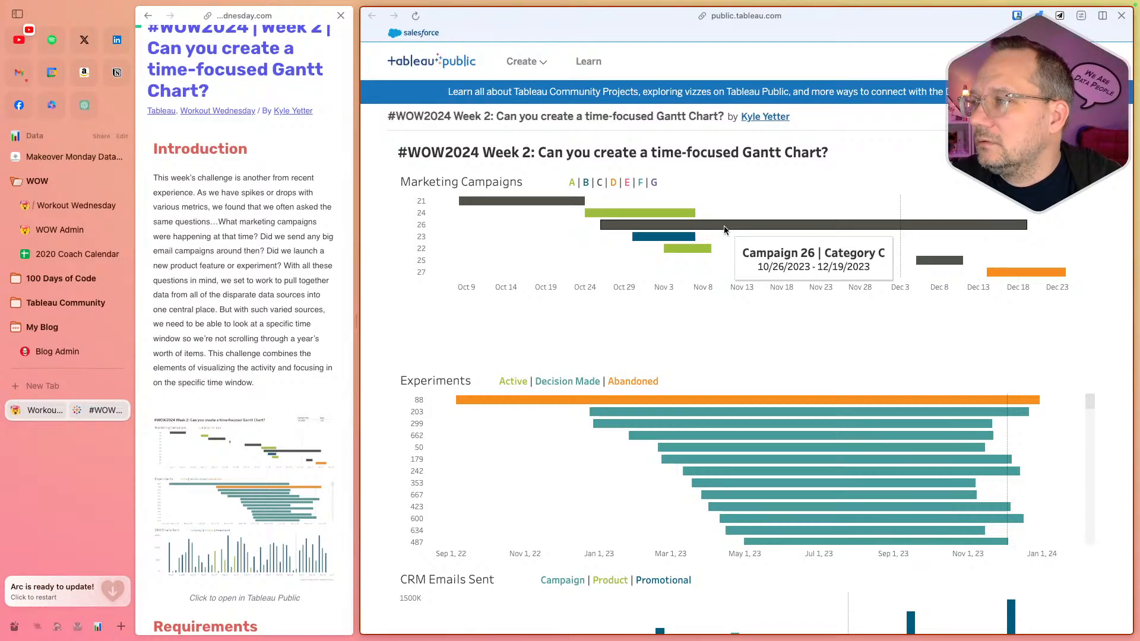
pyautogui.hotkey('ctrl', 'Left')
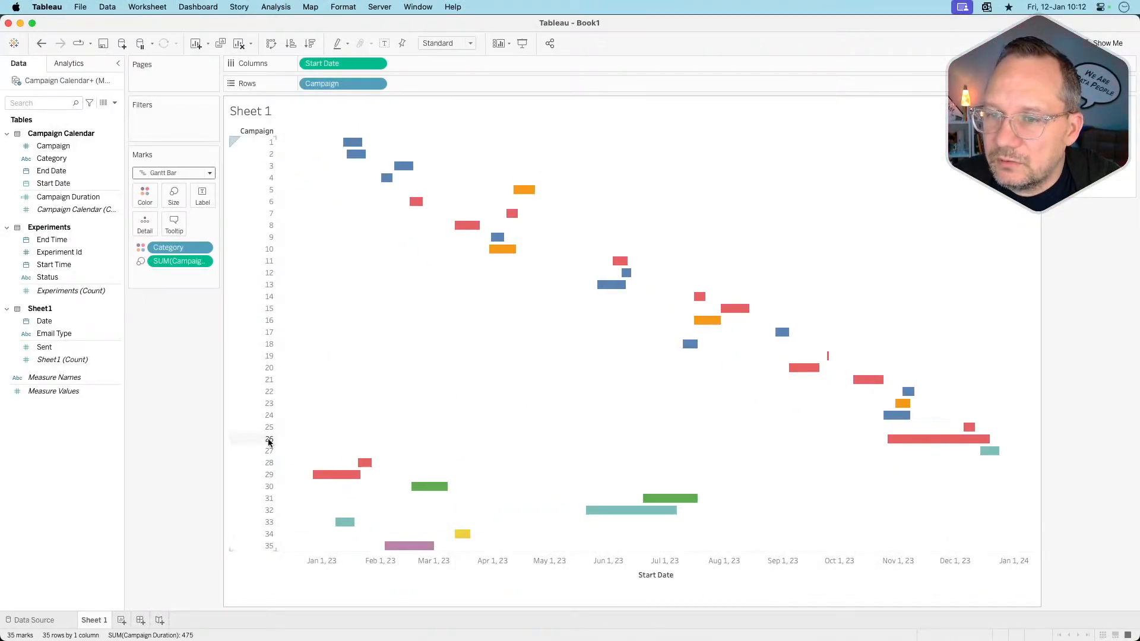
pyautogui.click(268, 441)
pyautogui.moveTo(914, 443)
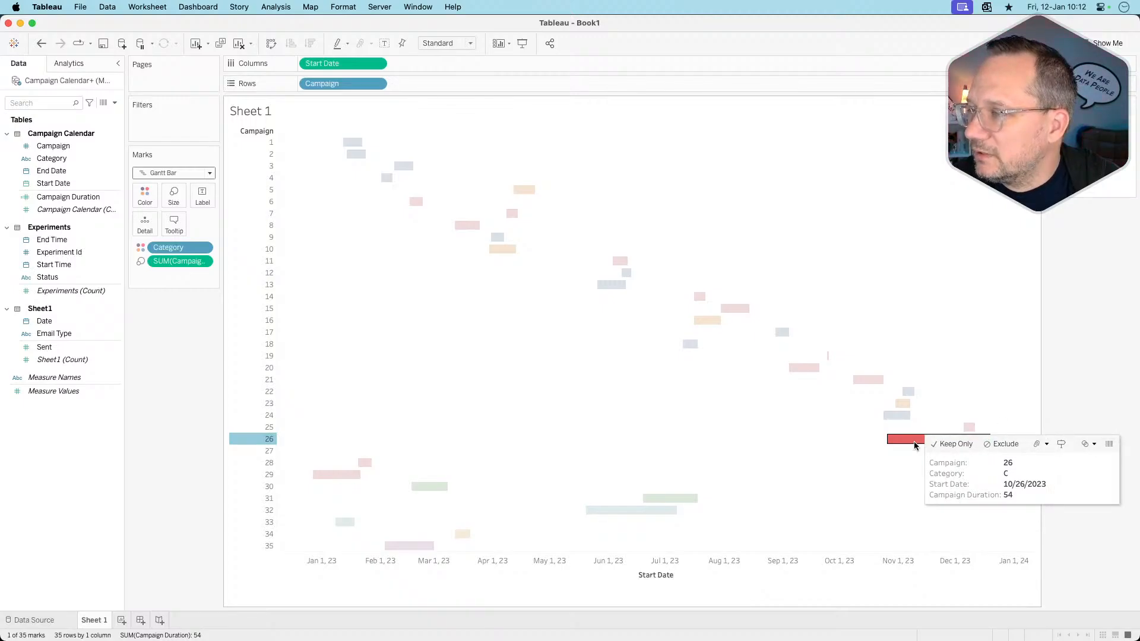
pyautogui.press('super+Tab')
pyautogui.click(808, 439)
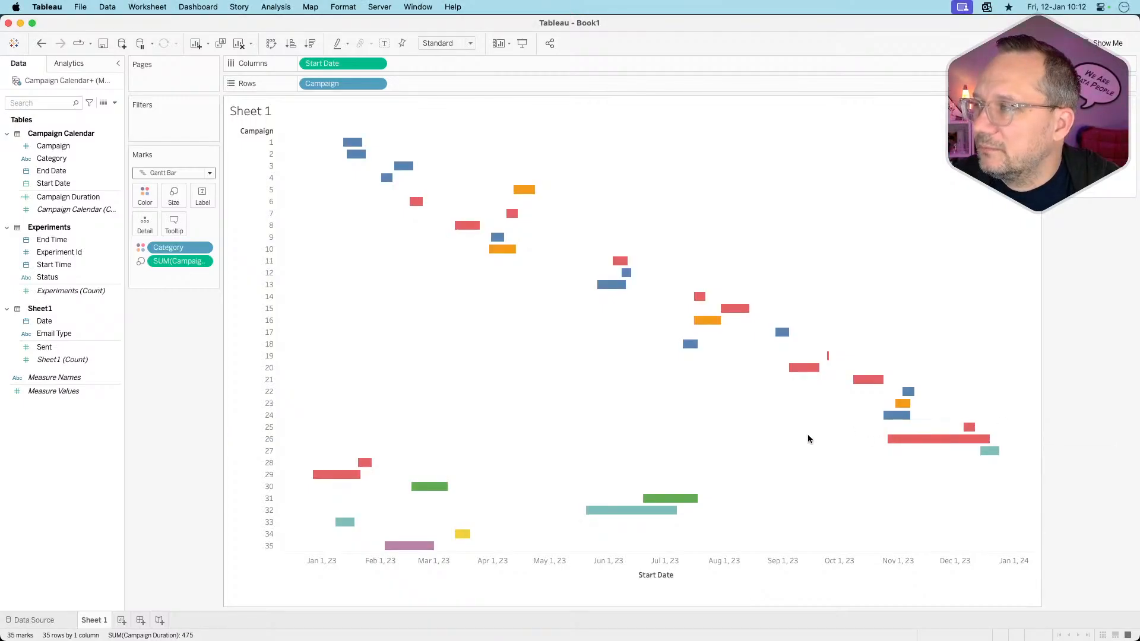
pyautogui.press('super+Tab')
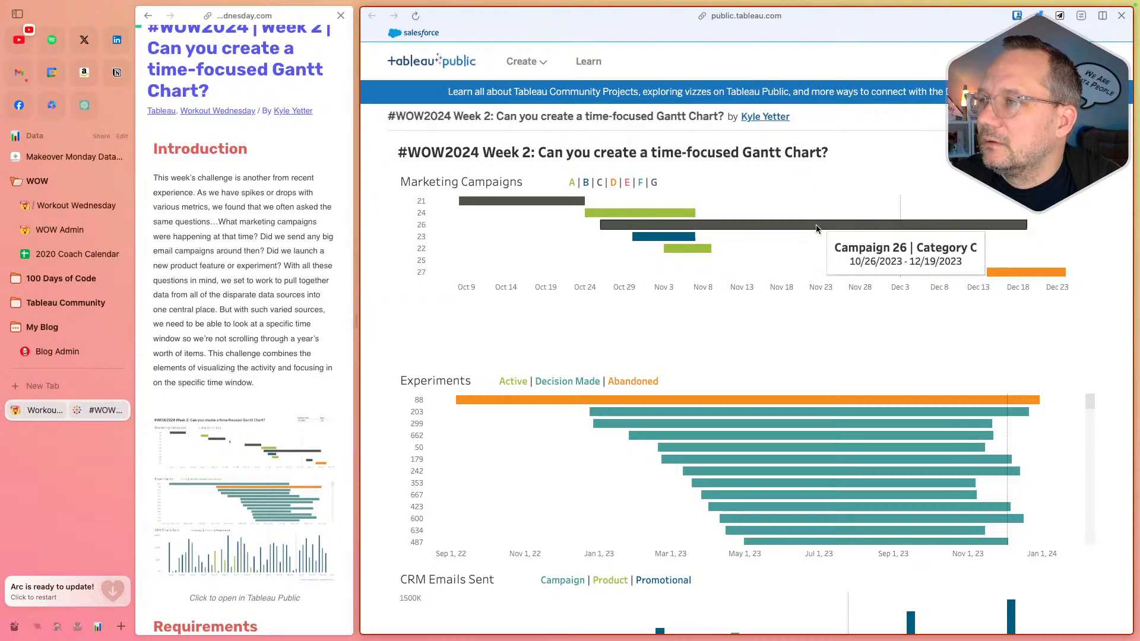
pyautogui.press('super+Tab')
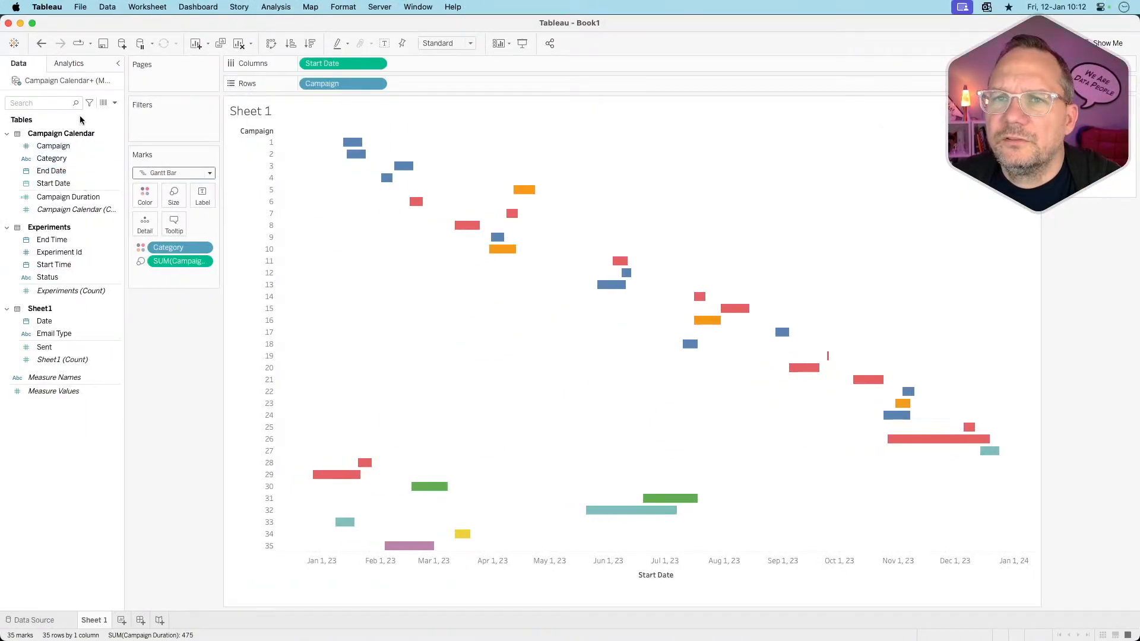
# - Examine the underlying Campaign Calendar data, including its start dates, end dates and Campaign Duration values
pyautogui.click(104, 103)
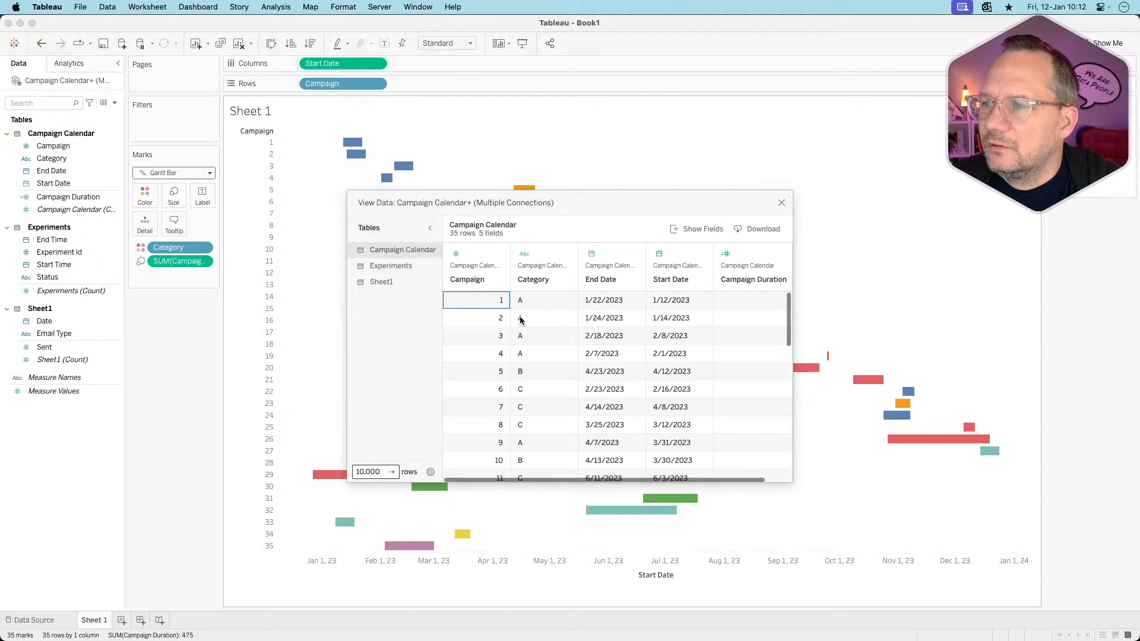
pyautogui.scroll(-8, 543, 346)
pyautogui.scroll(8, 543, 346)
pyautogui.hscroll(1, 543, 346)
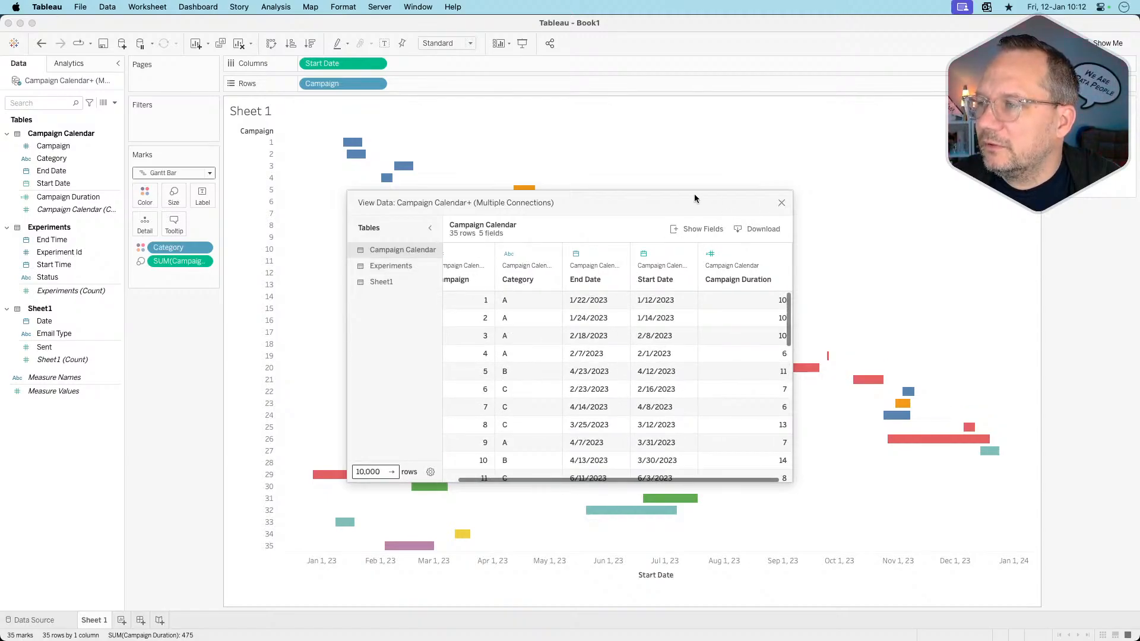
pyautogui.click(782, 202)
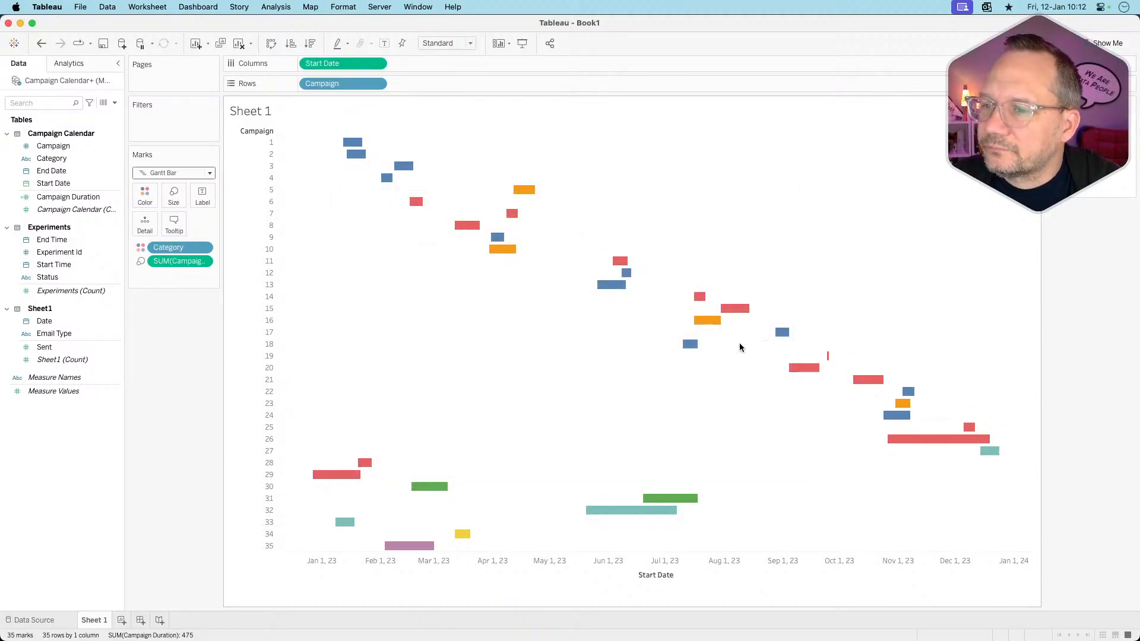
# - Check the Marketing Campaigns chart in the browser's reference dashboard against the Gantt worksheet in Tableau
pyautogui.press('super+Tab')
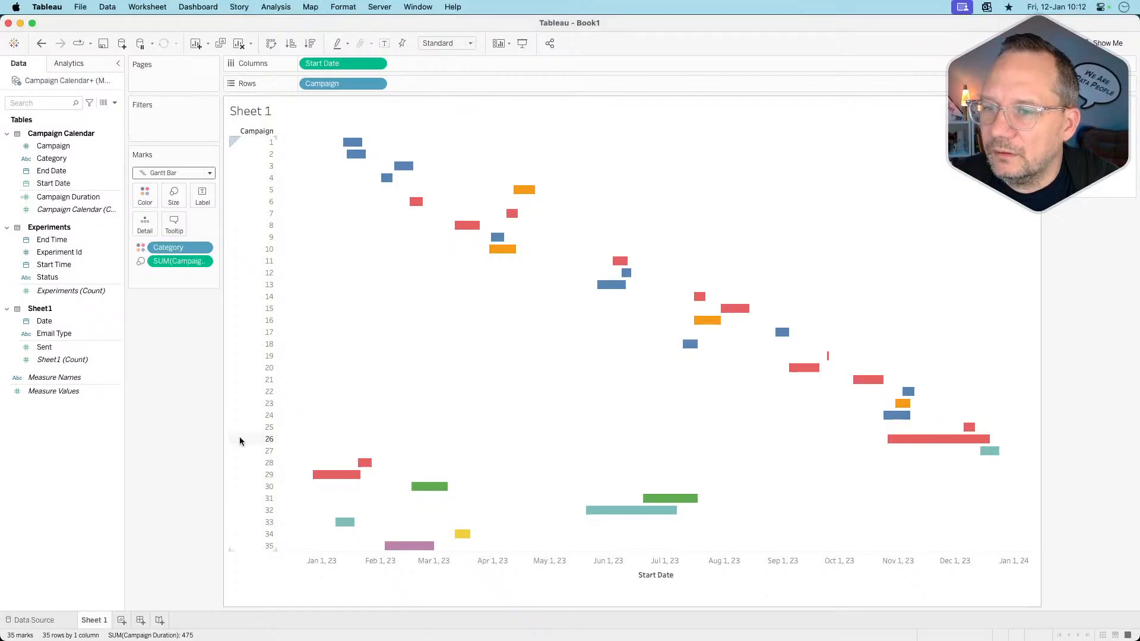
pyautogui.hotkey('ctrl', 'Right')
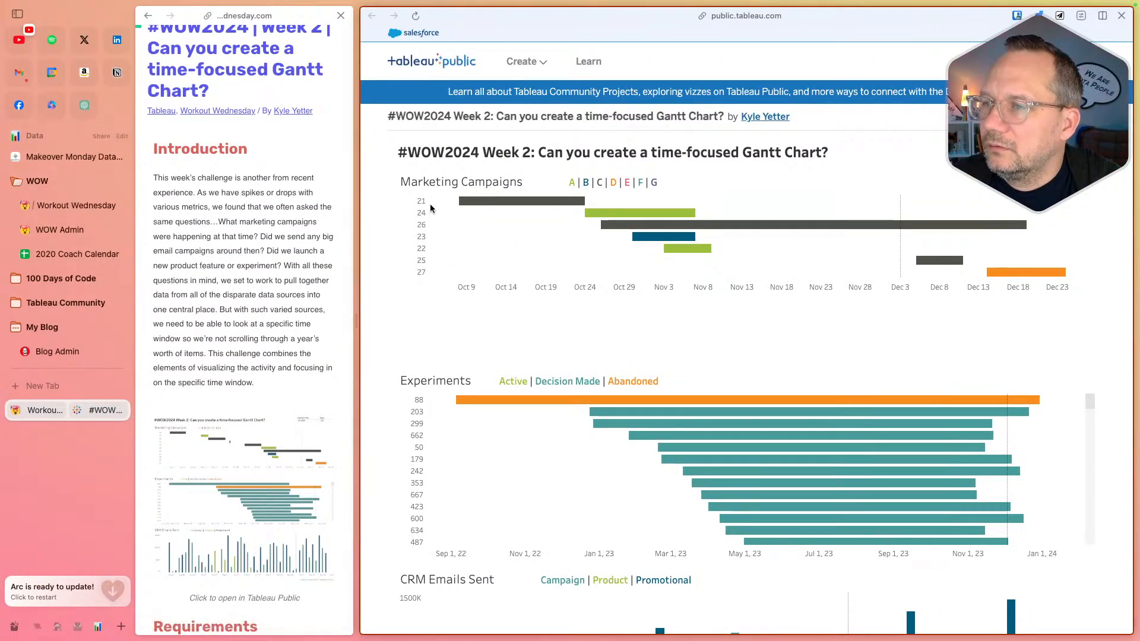
pyautogui.hotkey('ctrl', 'Left')
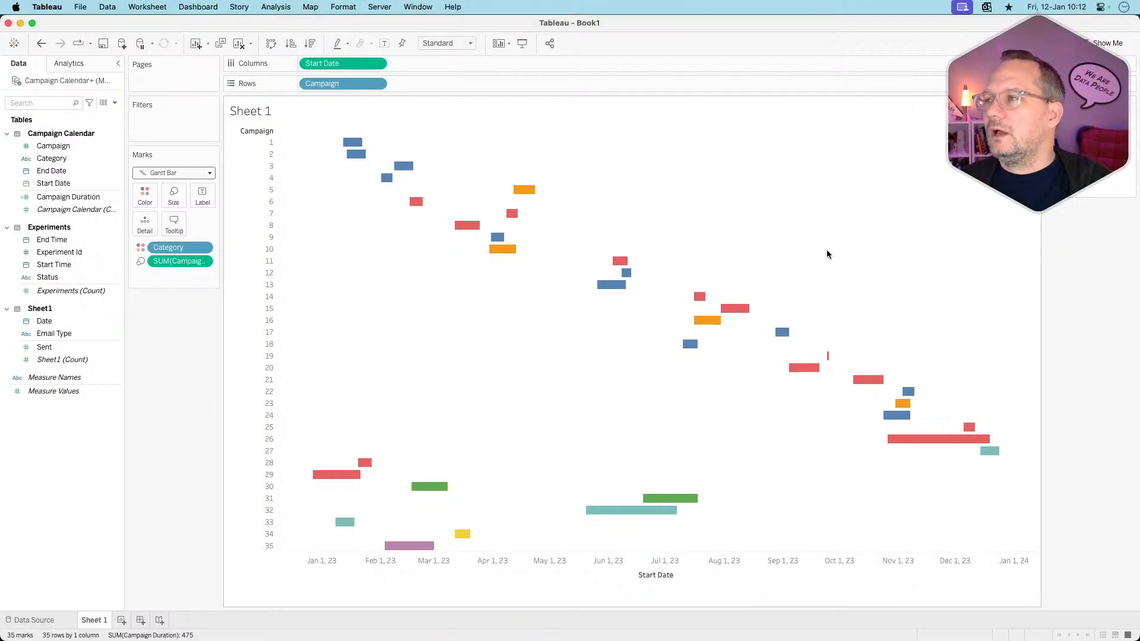
# - Start a new parameter and name it Highlight Date
pyautogui.rightClick(67, 473)
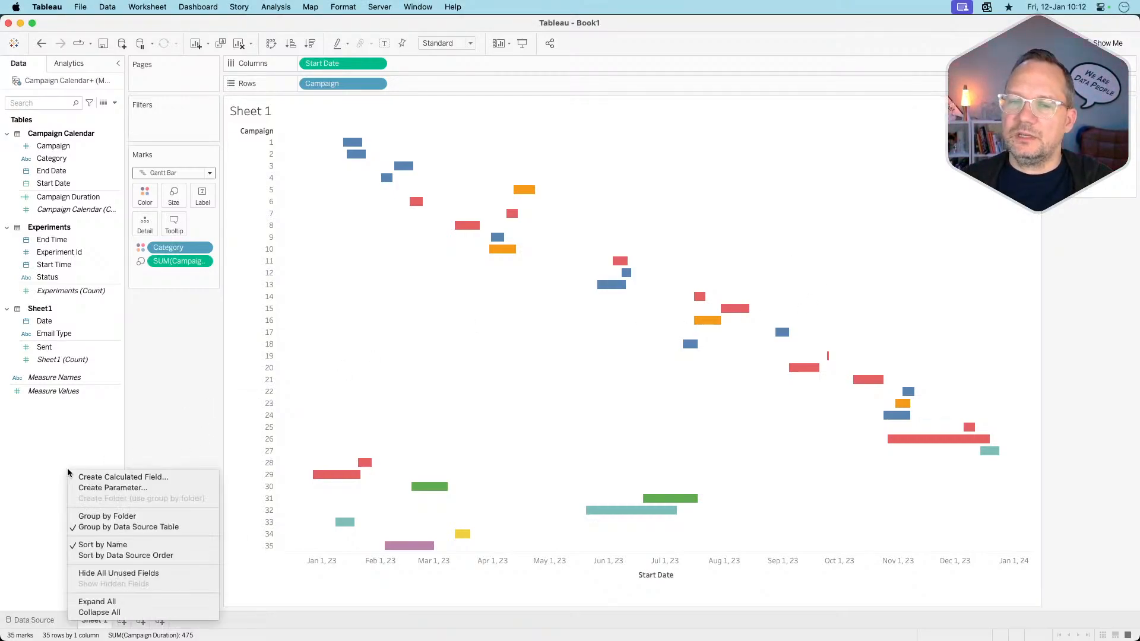
pyautogui.click(113, 488)
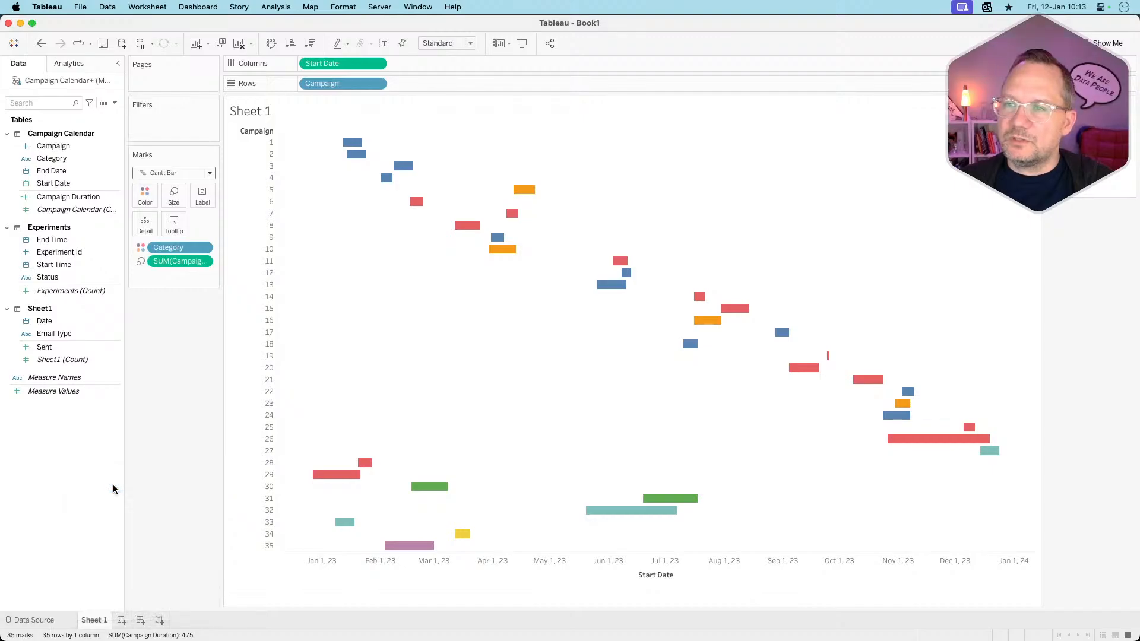
pyautogui.press('super+a')
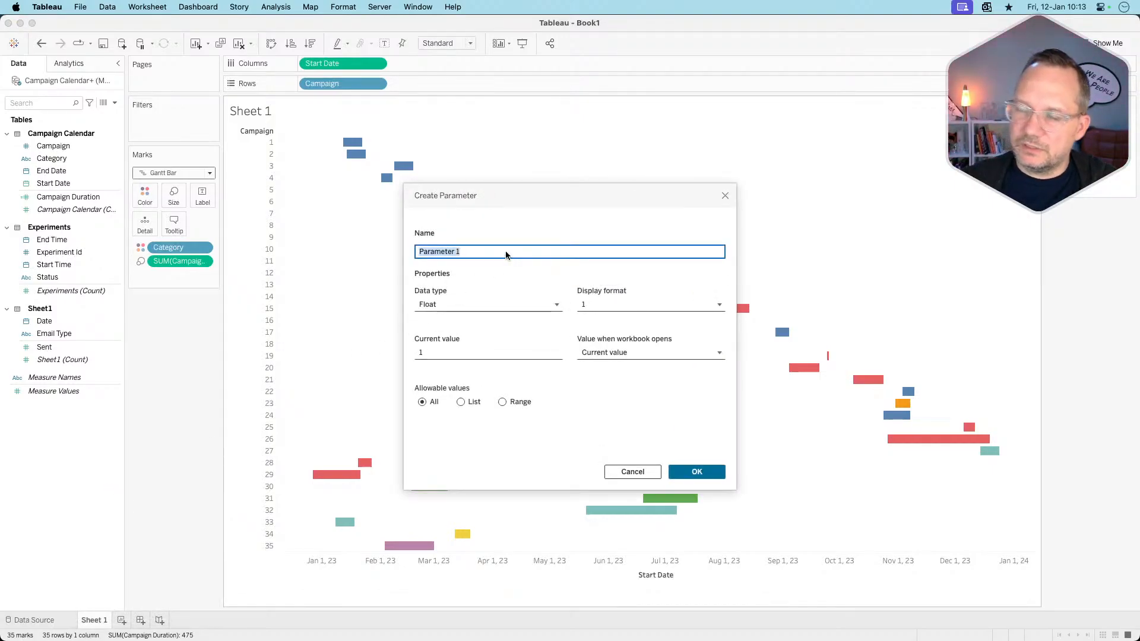
pyautogui.write('Highlig')
pyautogui.write('ht')
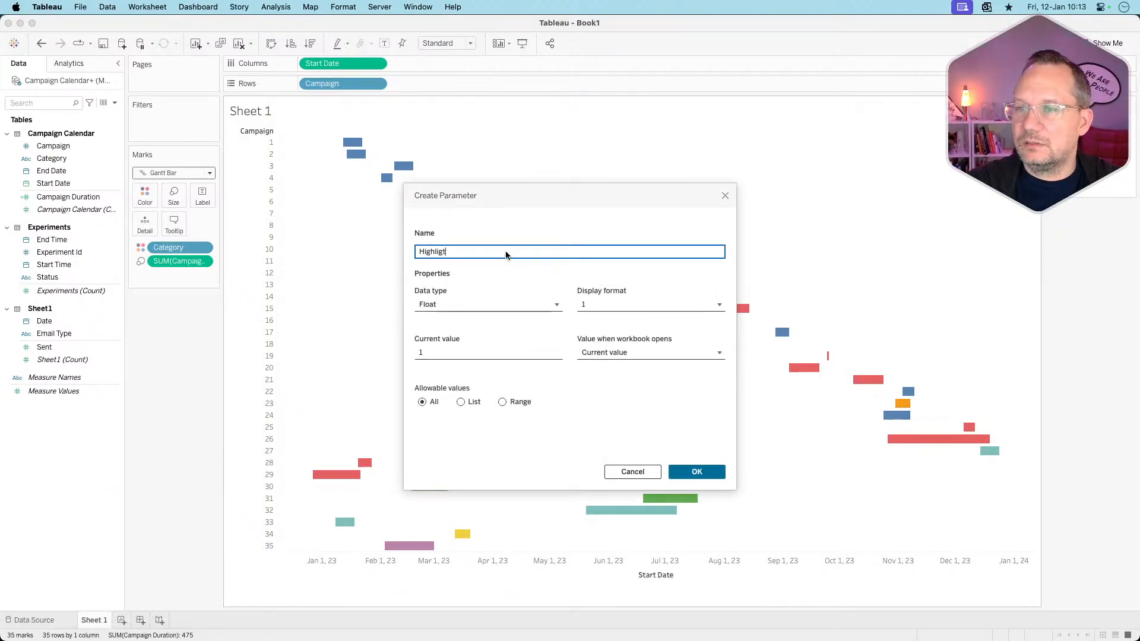
pyautogui.press('Tab')
pyautogui.click(505, 251)
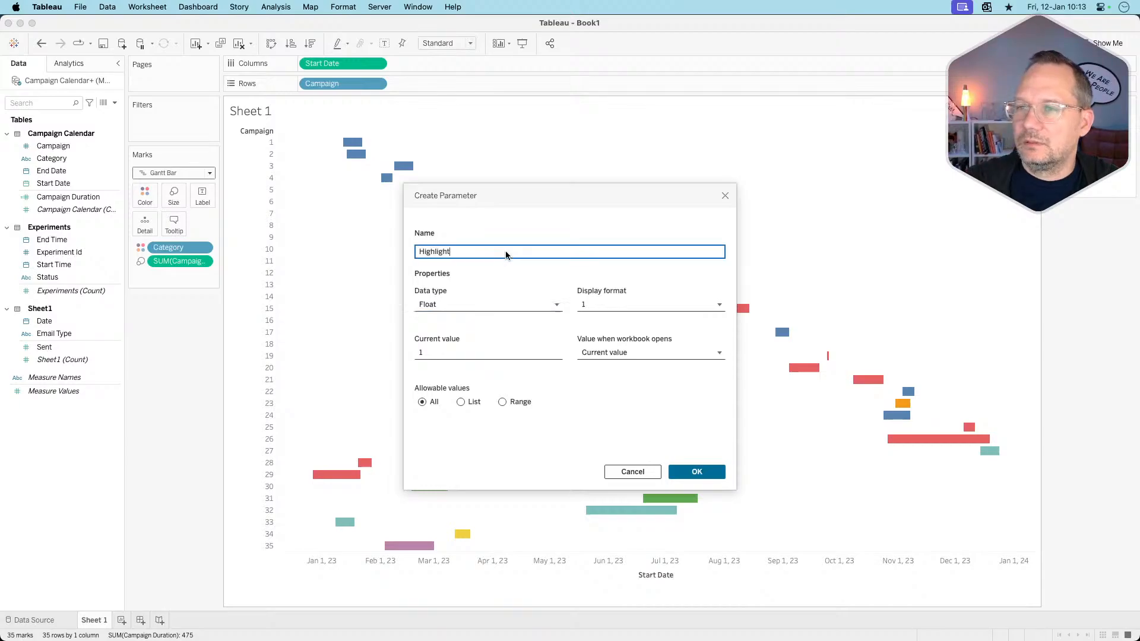
pyautogui.write('Date')
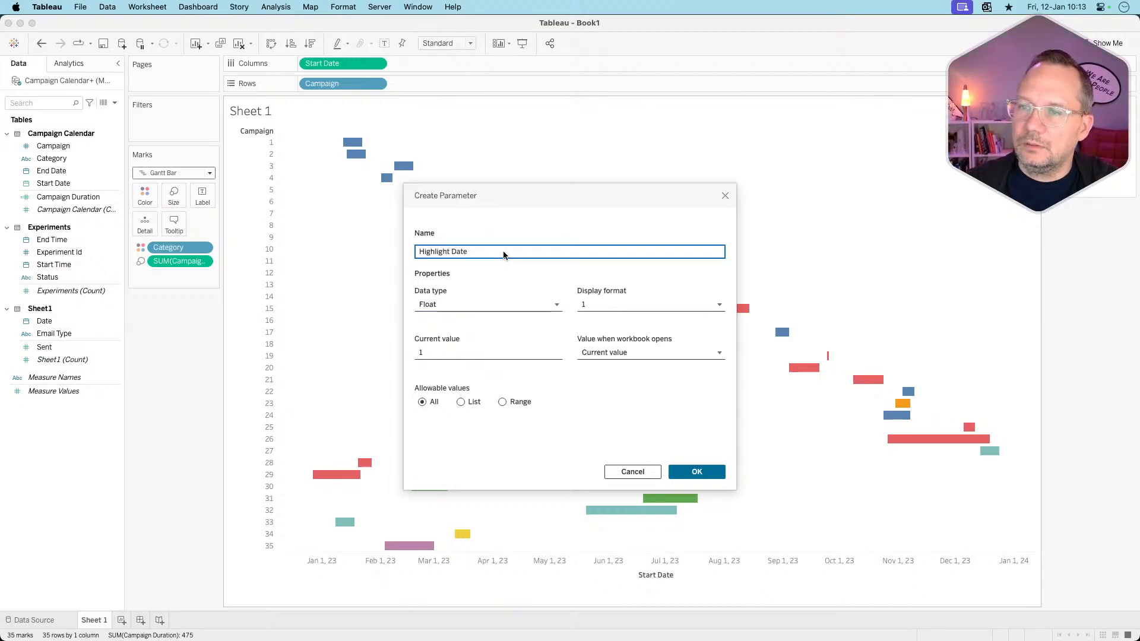
# - Switch to the reference dashboard in the browser and reload it to check its original date setting
pyautogui.hotkey('ctrl', 'Right')
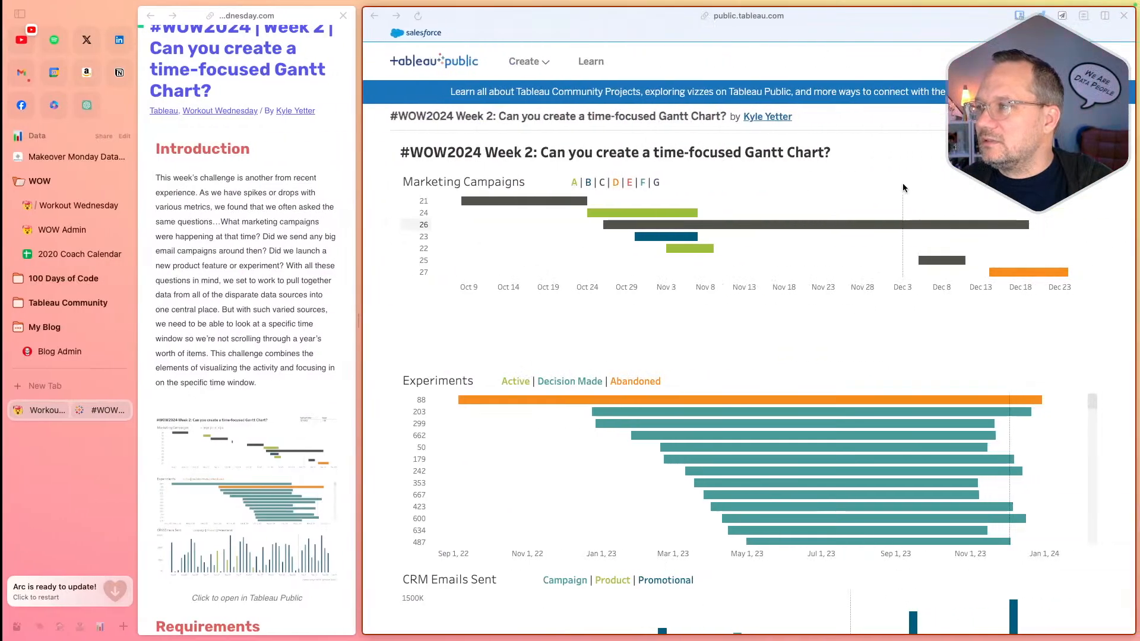
pyautogui.click(979, 153)
pyautogui.click(898, 151)
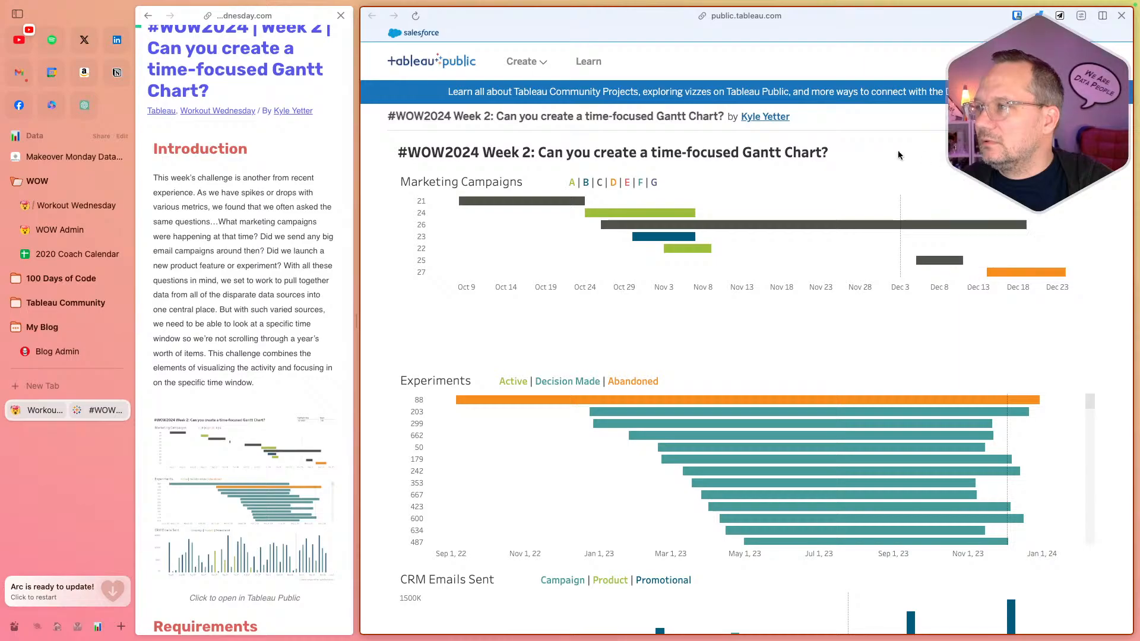
pyautogui.click(415, 19)
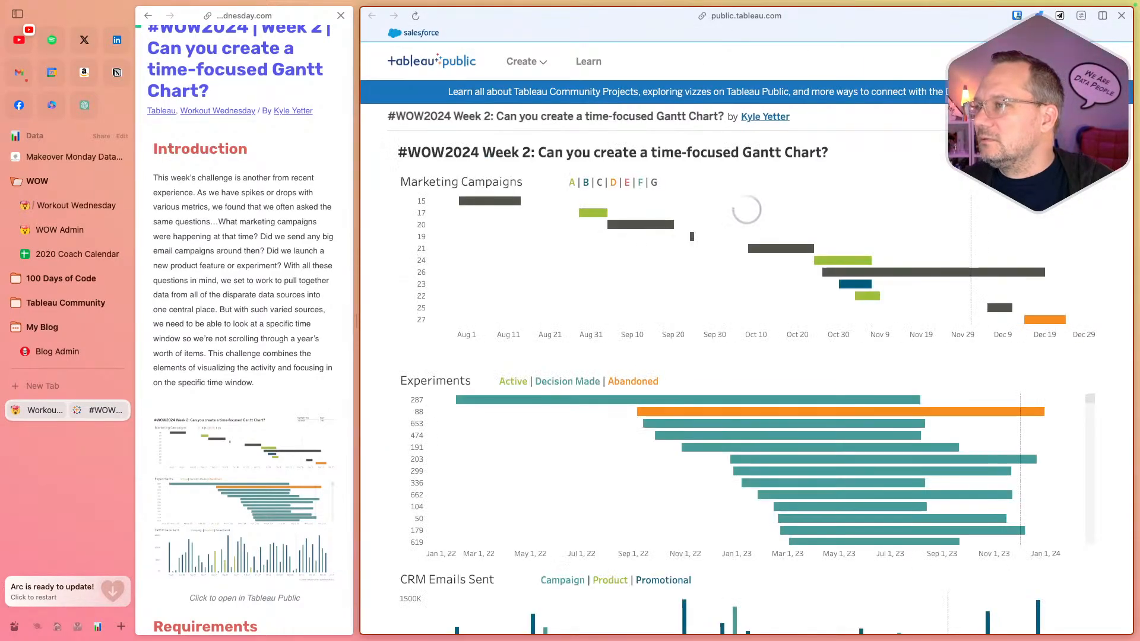
# - Switch back to Tableau and set the Highlight Date parameter's data type to Date
pyautogui.hotkey('ctrl', 'Left')
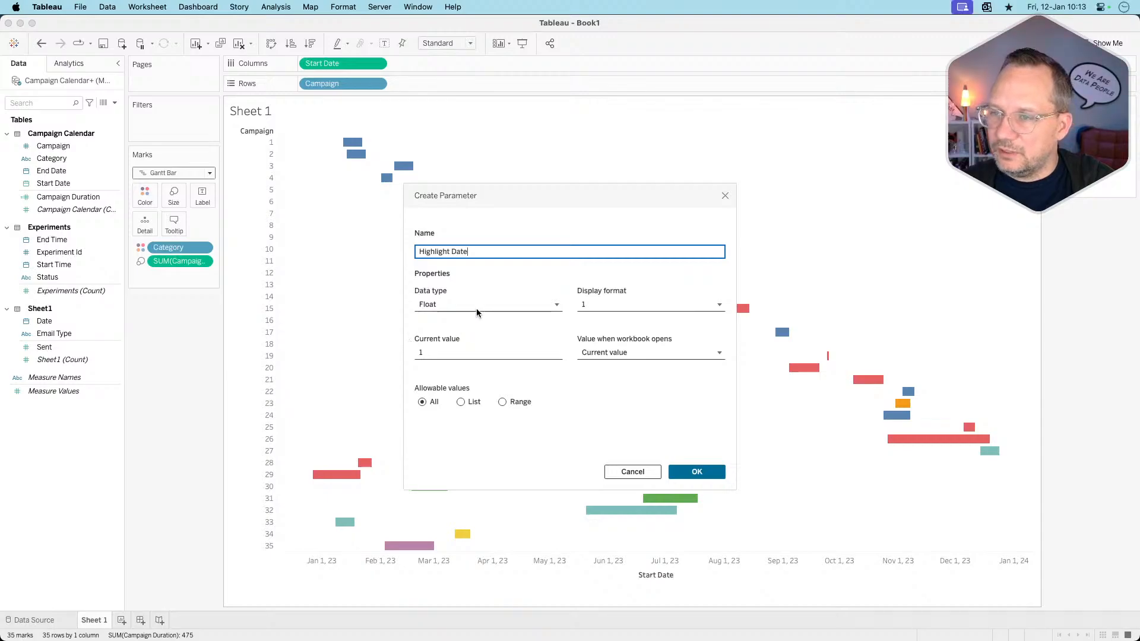
pyautogui.click(450, 306)
pyautogui.click(450, 306)
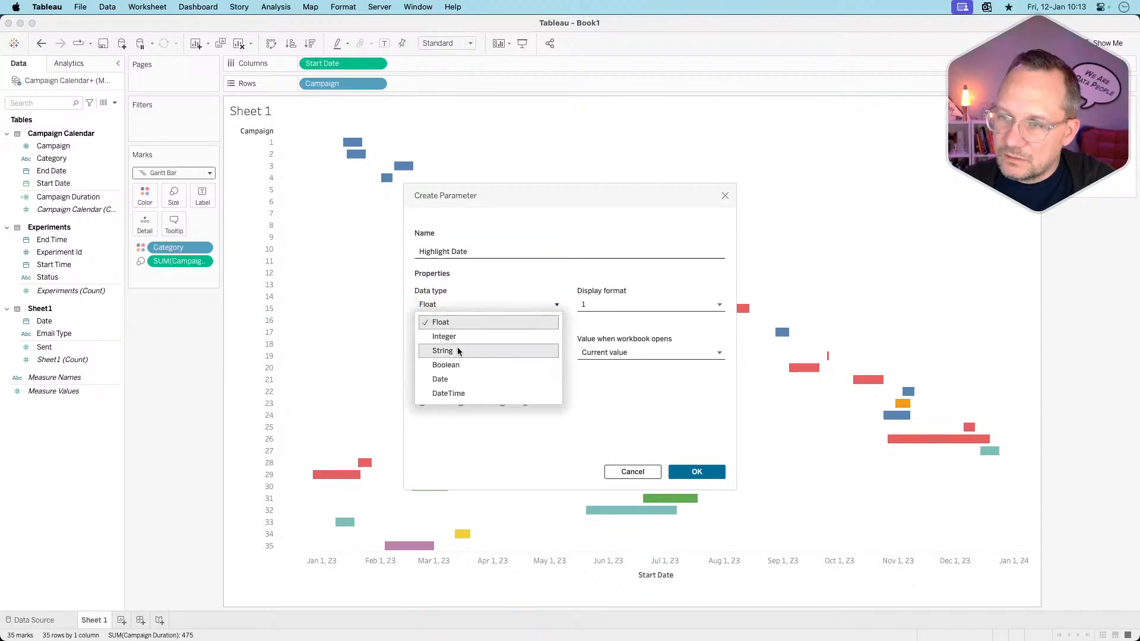
pyautogui.click(456, 376)
# - Set the Highlight Date parameter's current value to 12/1/2023 and create the parameter
pyautogui.click(442, 354)
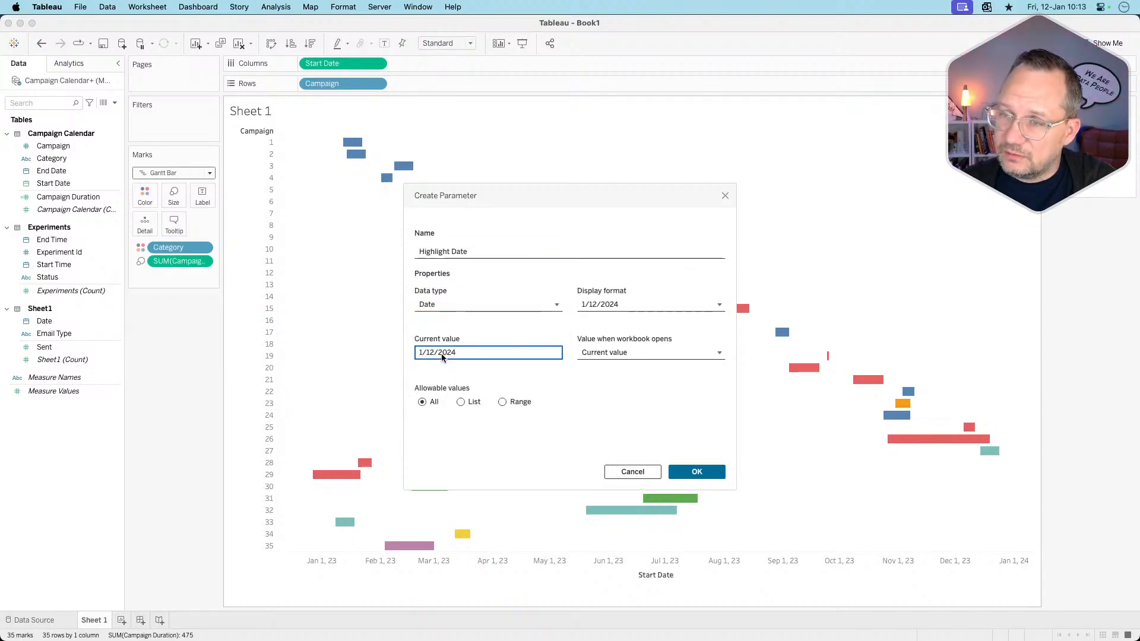
pyautogui.click(420, 353)
pyautogui.write('2')
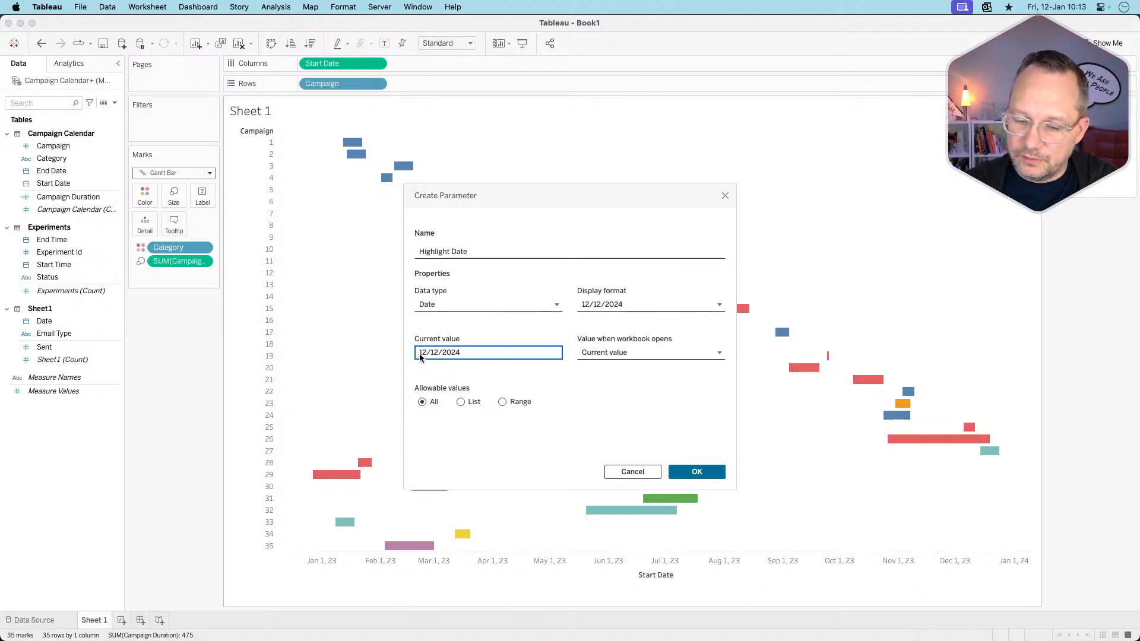
pyautogui.press('BackSpace')
pyautogui.click(459, 353)
pyautogui.press('BackSpace')
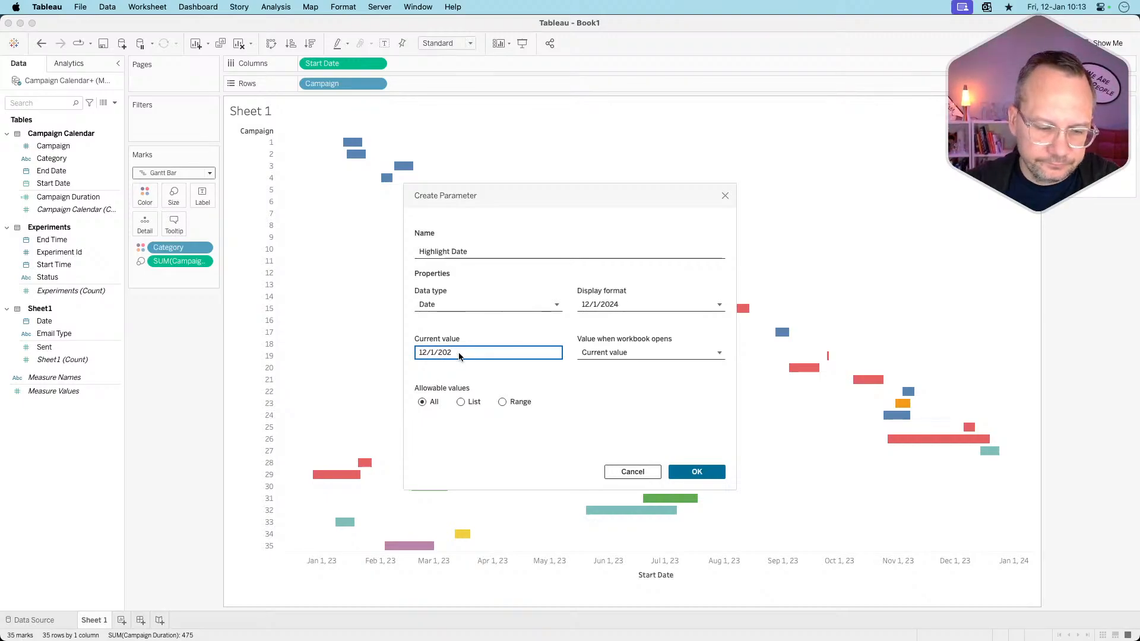
pyautogui.write('3')
pyautogui.click(627, 396)
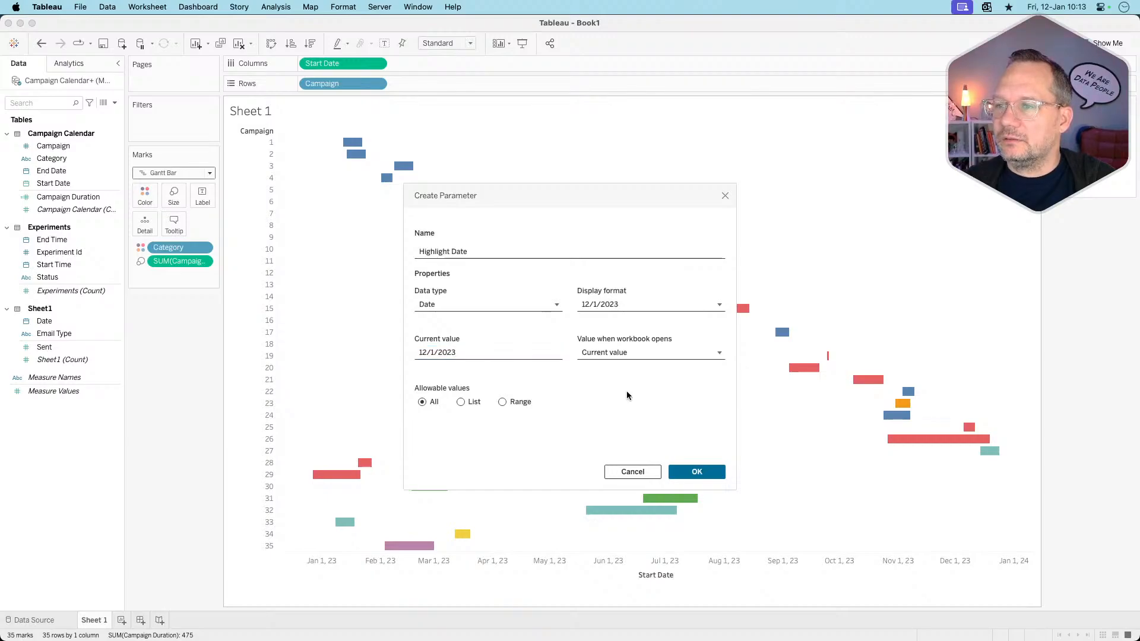
pyautogui.click(695, 473)
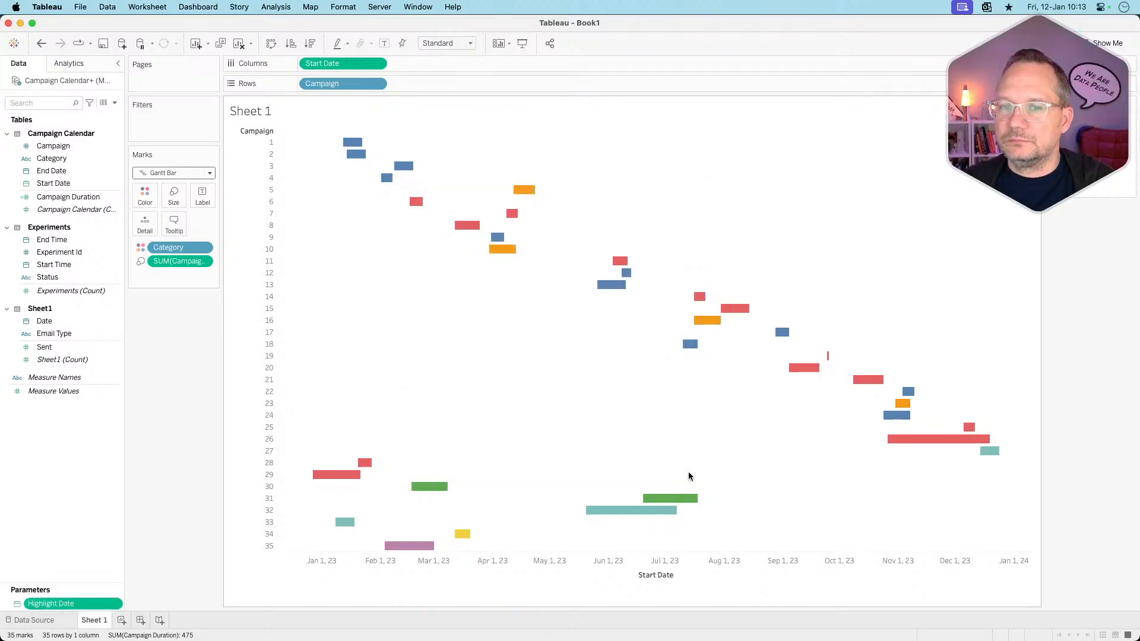
# - Add the Highlight Date parameter to the Gantt chart's marks as Detail
pyautogui.rightClick(79, 452)
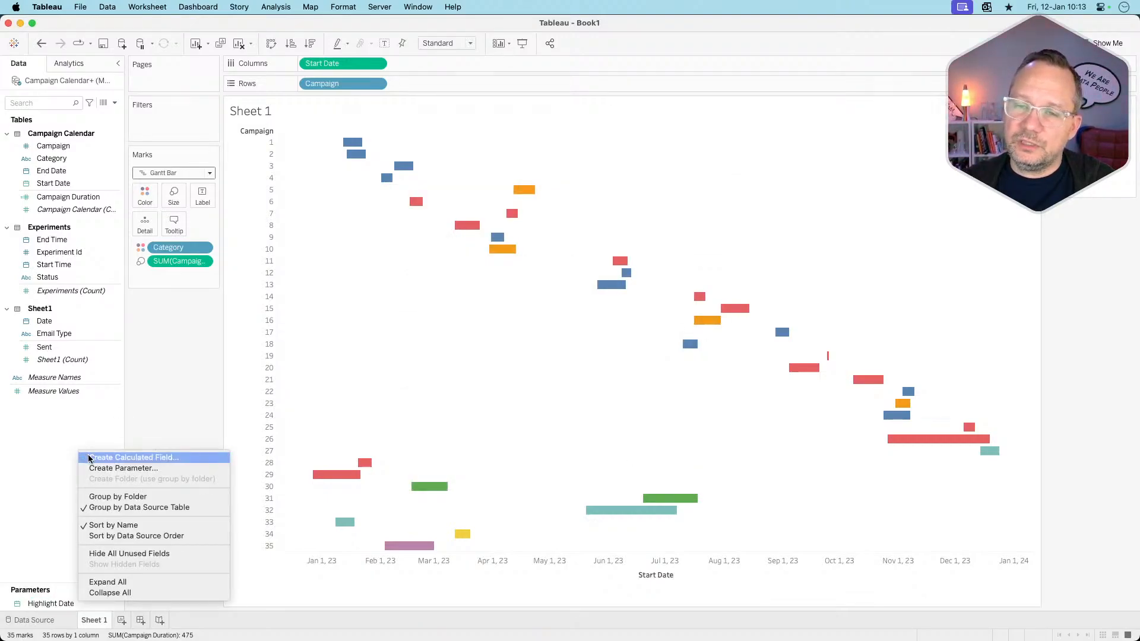
pyautogui.click(66, 463)
pyautogui.click(54, 603)
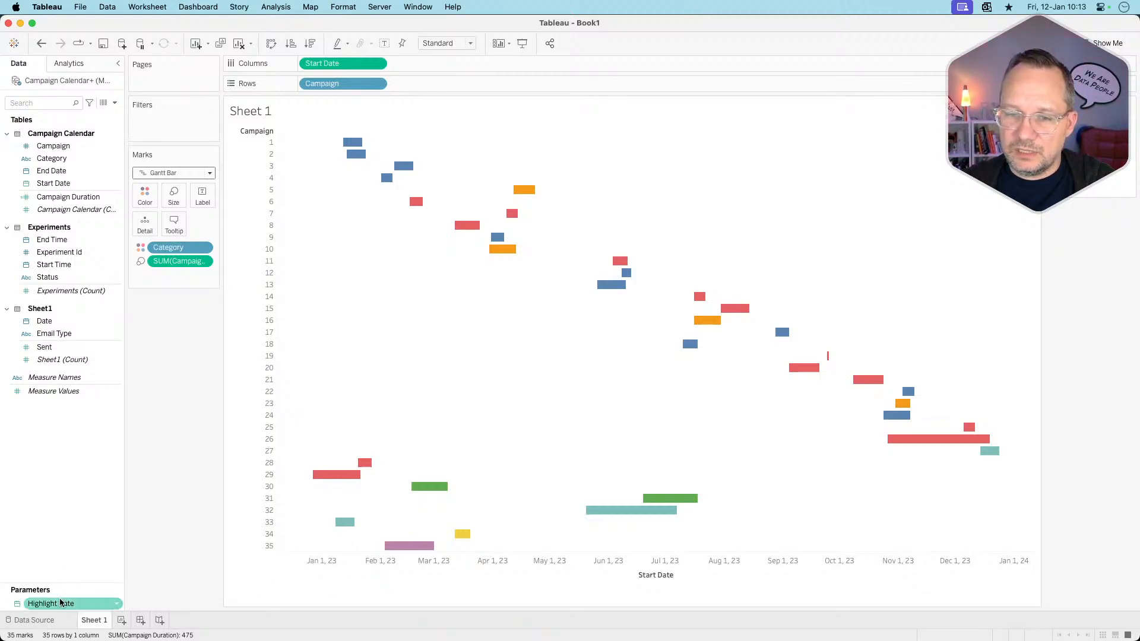
pyautogui.moveTo(60, 603); pyautogui.dragTo(145, 225)
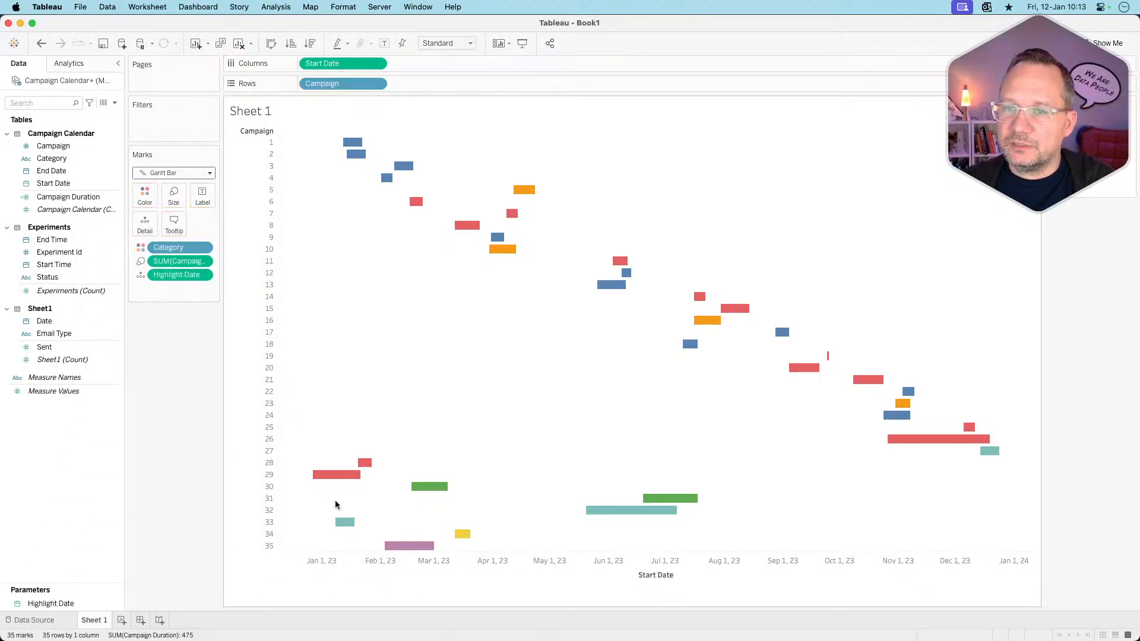
# - Add a reference line to the Start Date axis using Highlight Date as its value, with the label set to None
pyautogui.rightClick(461, 558)
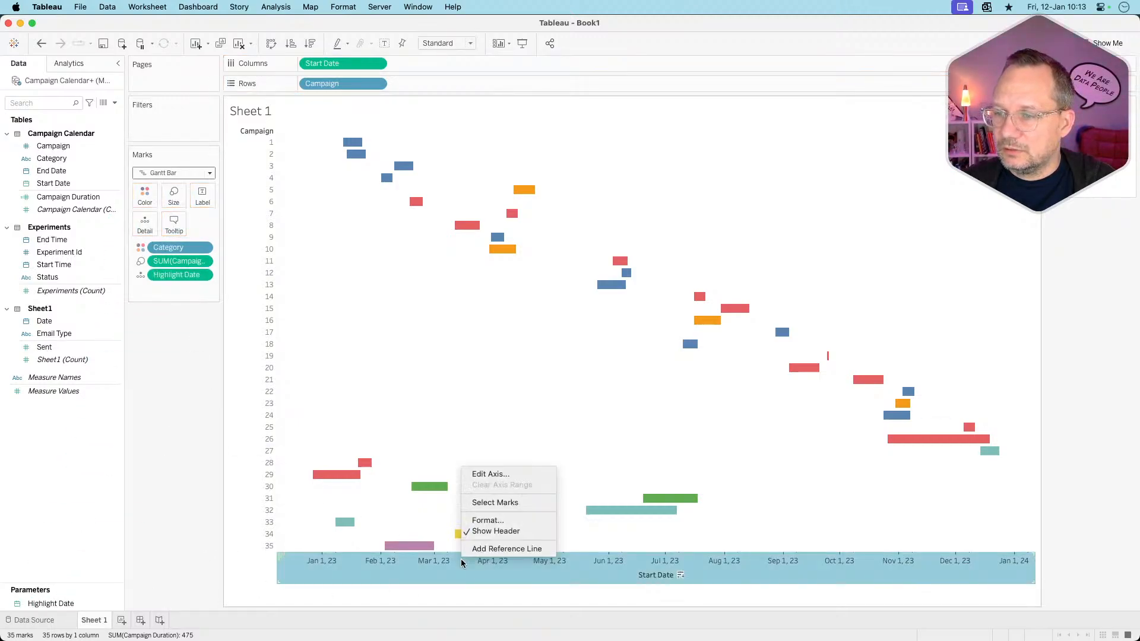
pyautogui.click(492, 550)
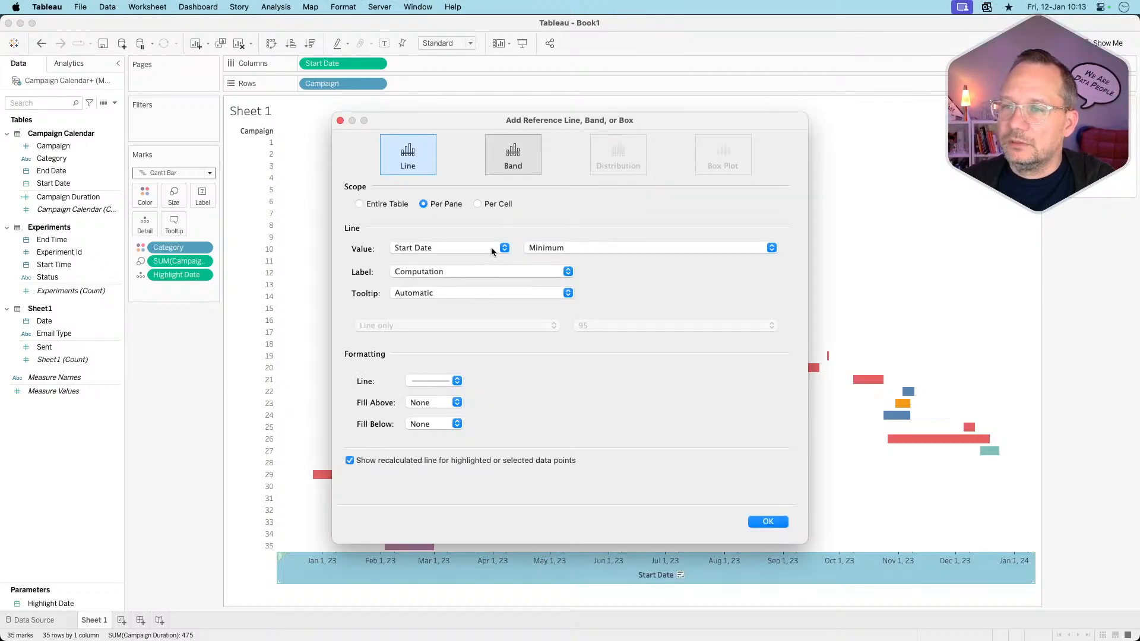
pyautogui.click(492, 249)
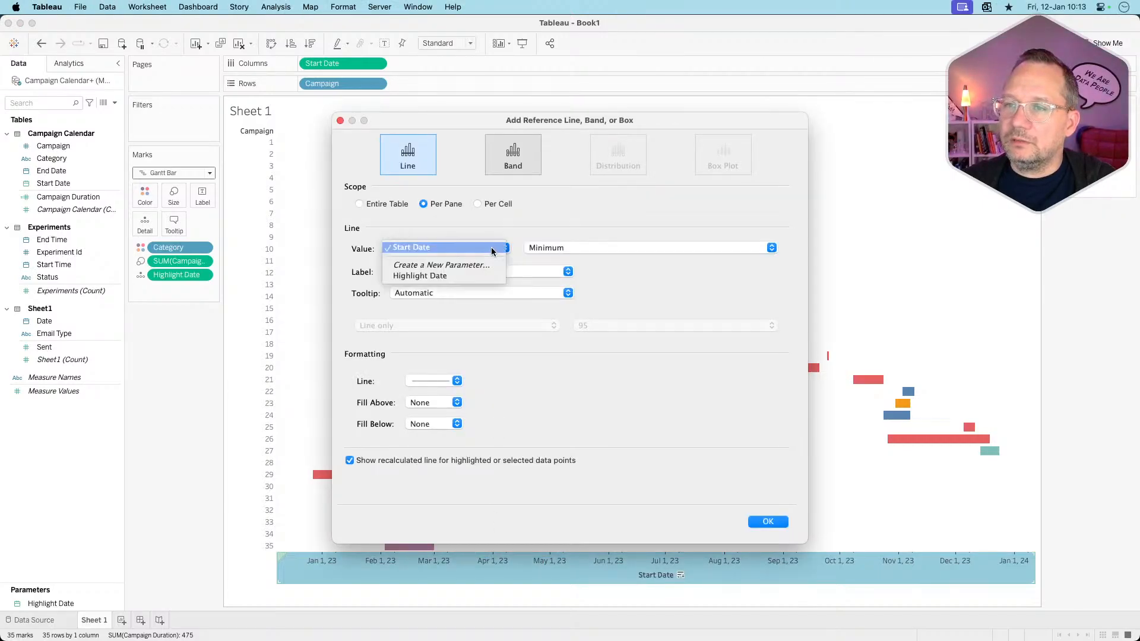
pyautogui.click(431, 276)
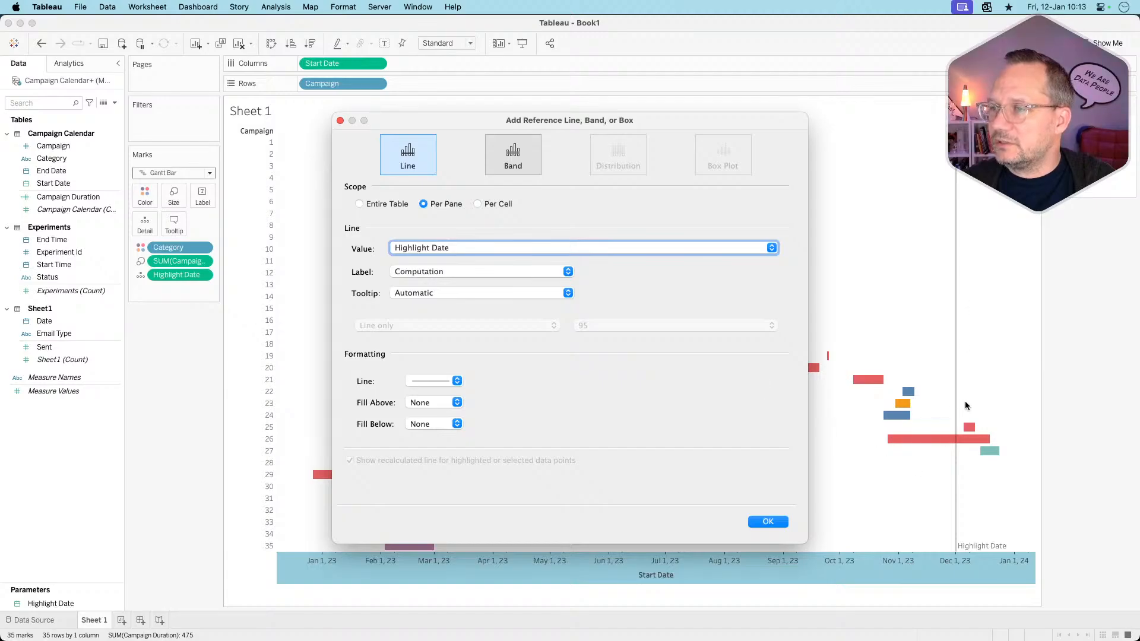
pyautogui.click(430, 276)
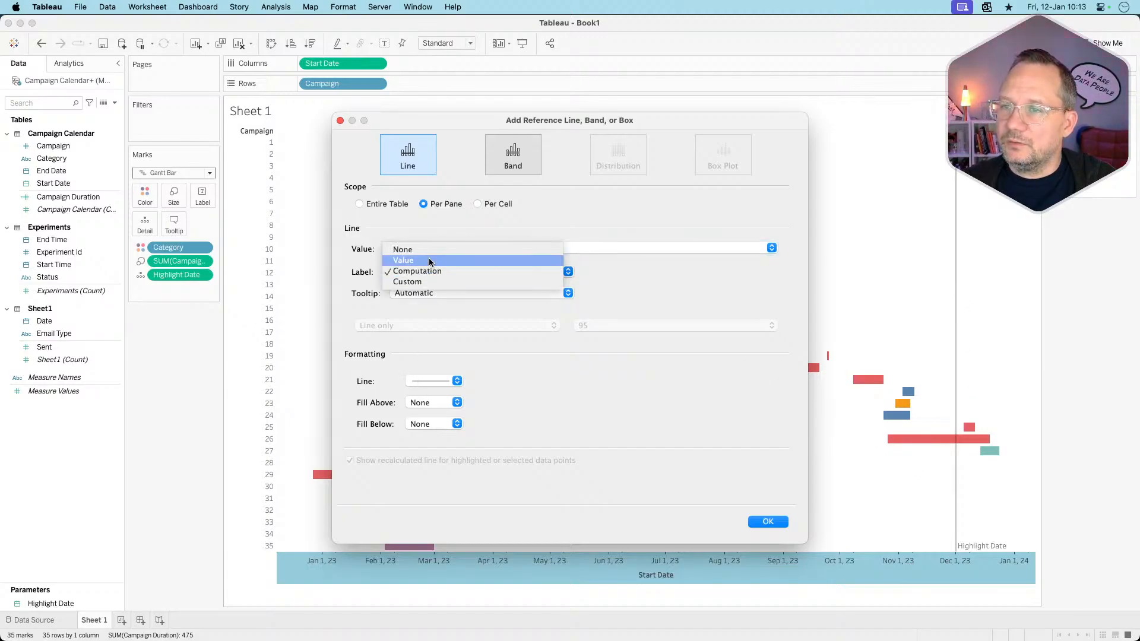
pyautogui.click(433, 247)
# - Format the Highlight Date reference line as a dashed line of the thinnest weight and apply it
pyautogui.click(428, 383)
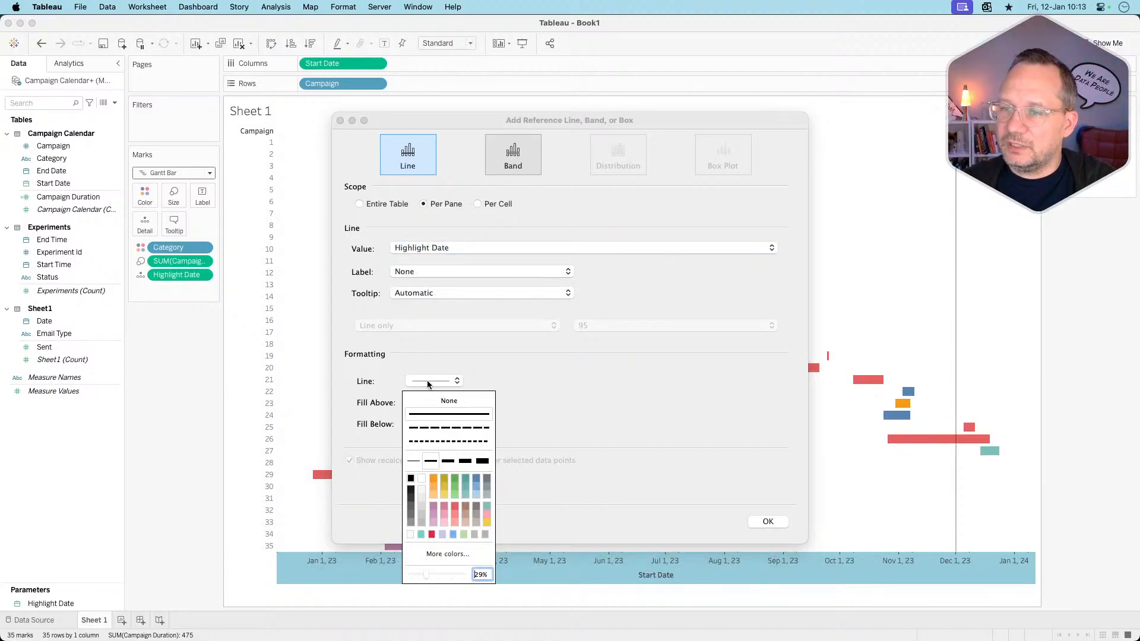
pyautogui.click(413, 460)
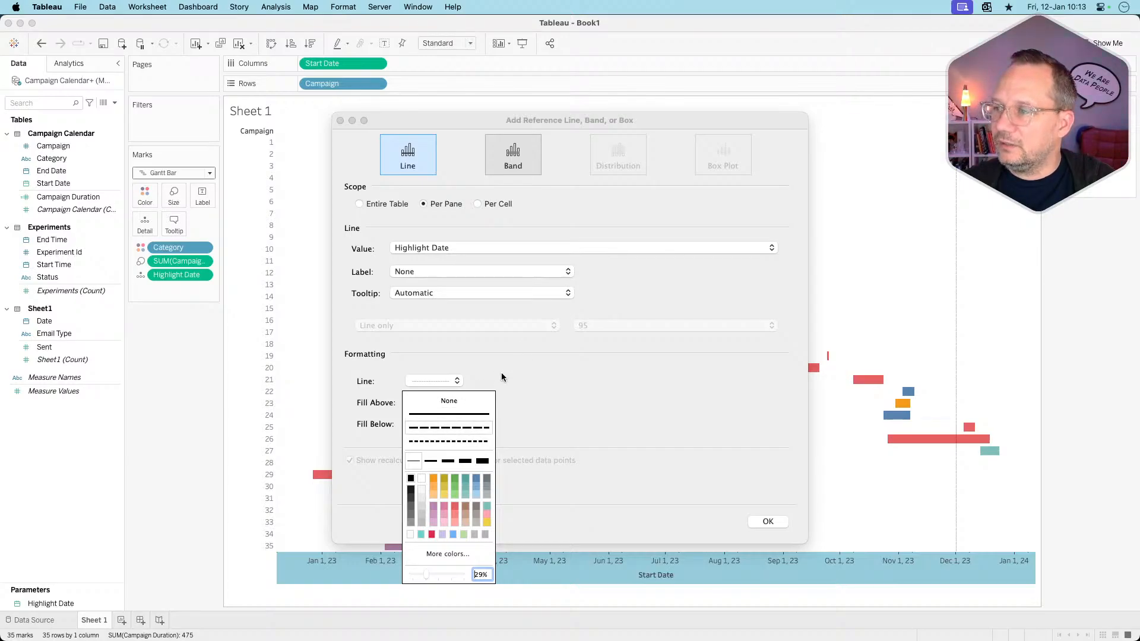
pyautogui.click(540, 373)
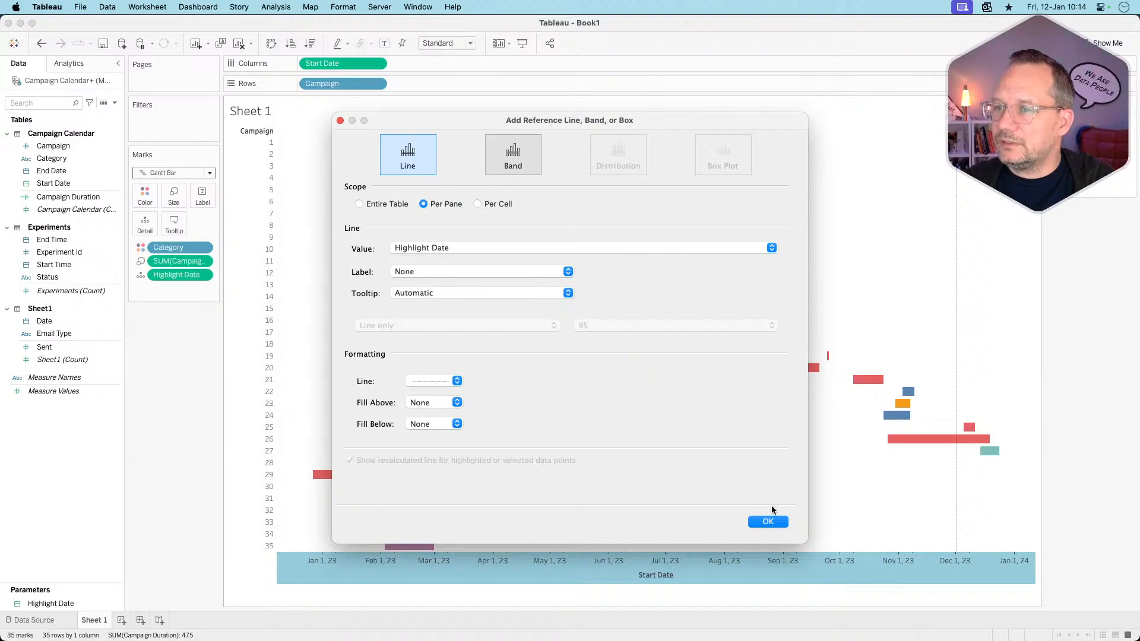
pyautogui.click(767, 522)
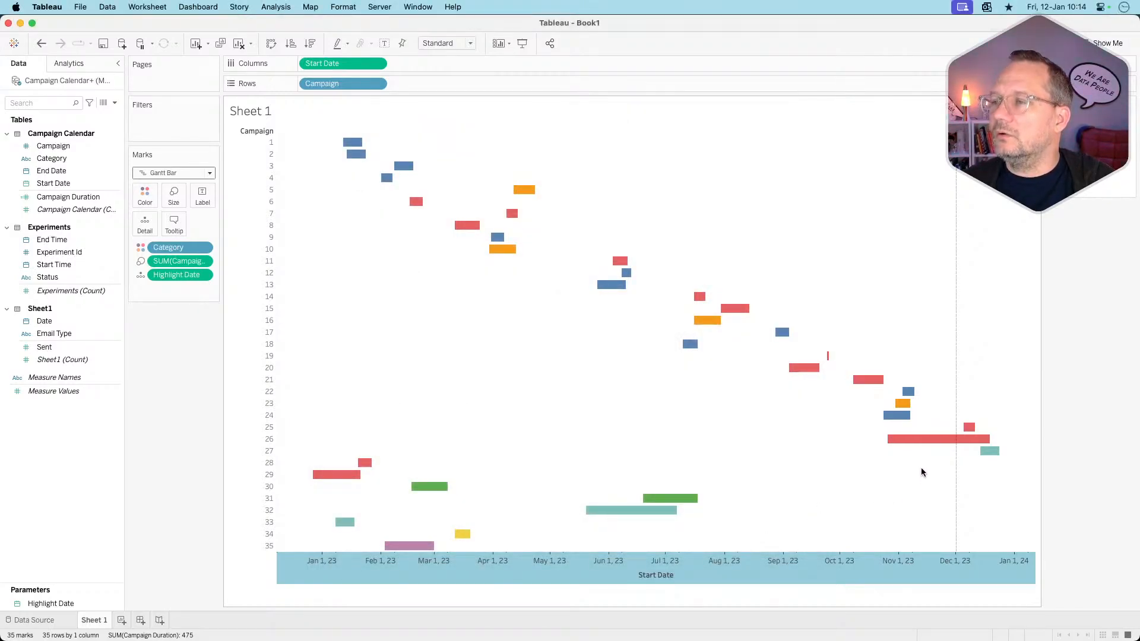
# - Create a second parameter named Days with a current value of 120
pyautogui.rightClick(96, 488)
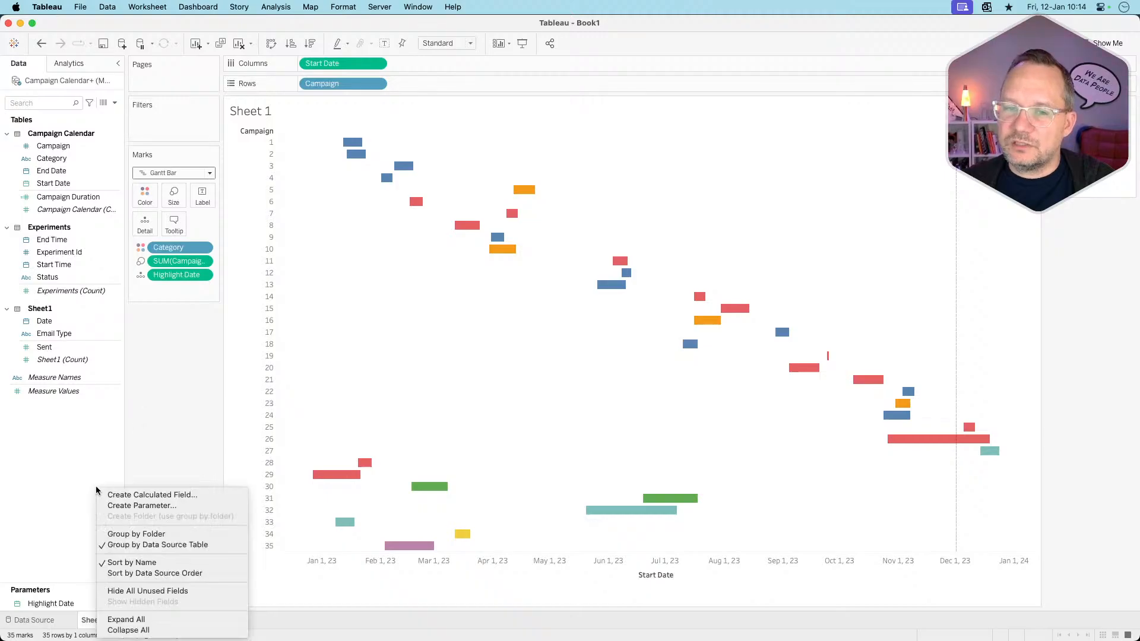
pyautogui.click(121, 505)
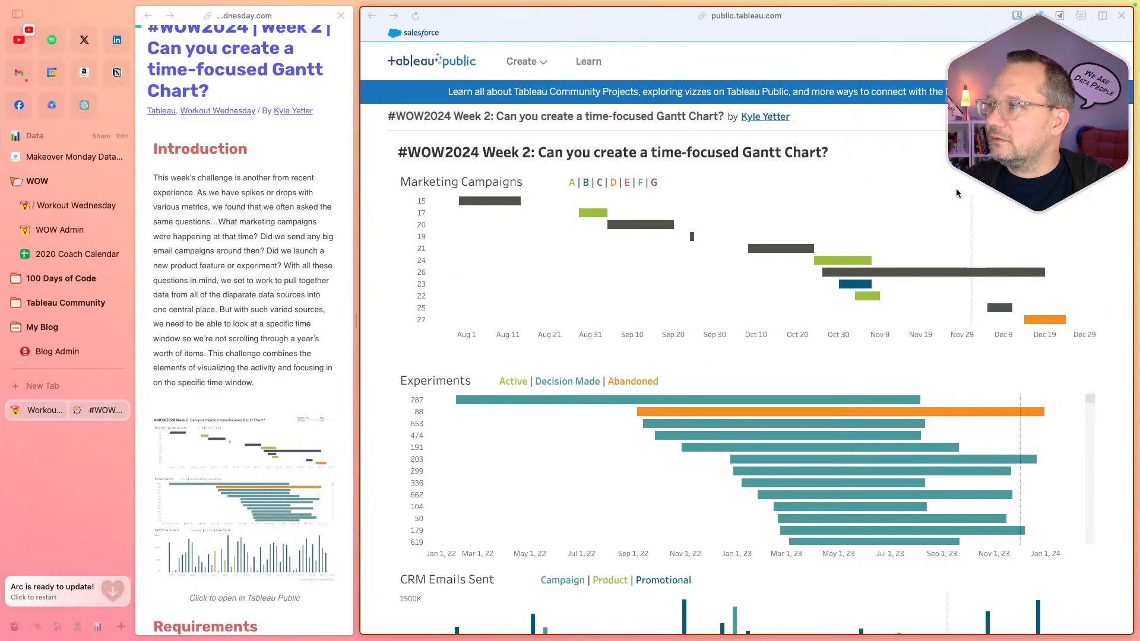
pyautogui.hotkey('ctrl', 'Left')
pyautogui.doubleClick(474, 255)
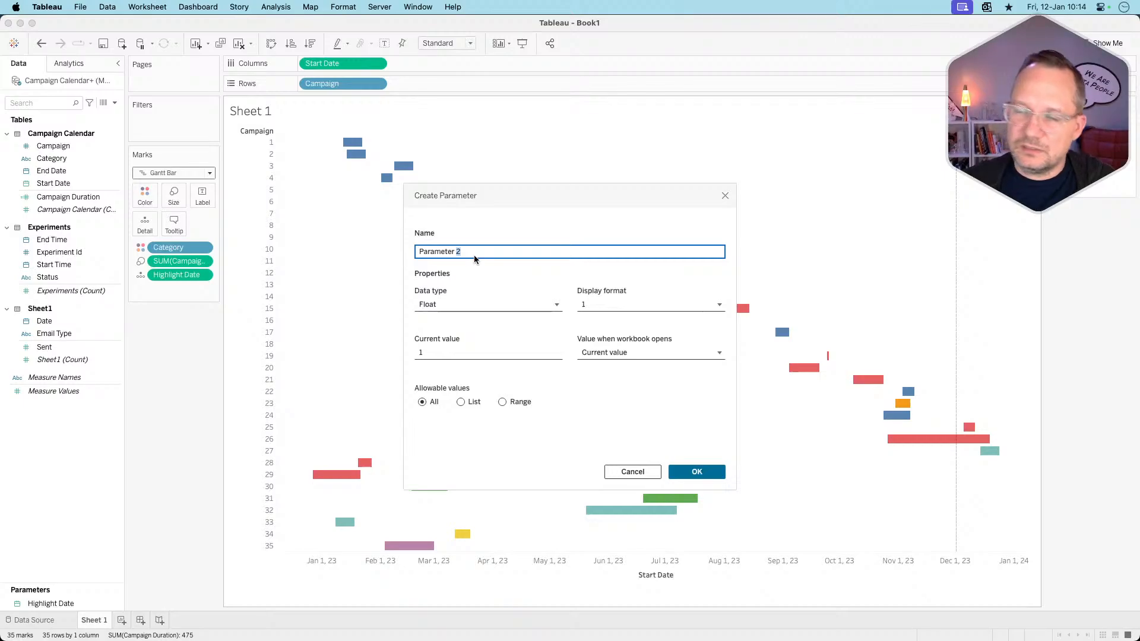
pyautogui.tripleClick(474, 255)
pyautogui.write('Days')
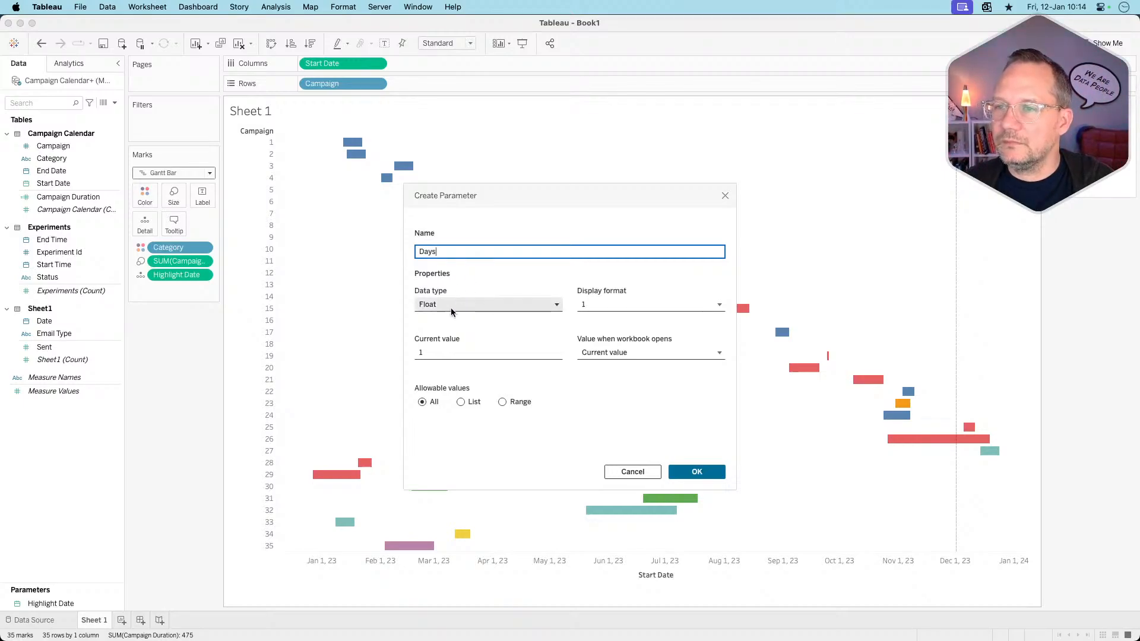
pyautogui.click(435, 354)
pyautogui.write('12')
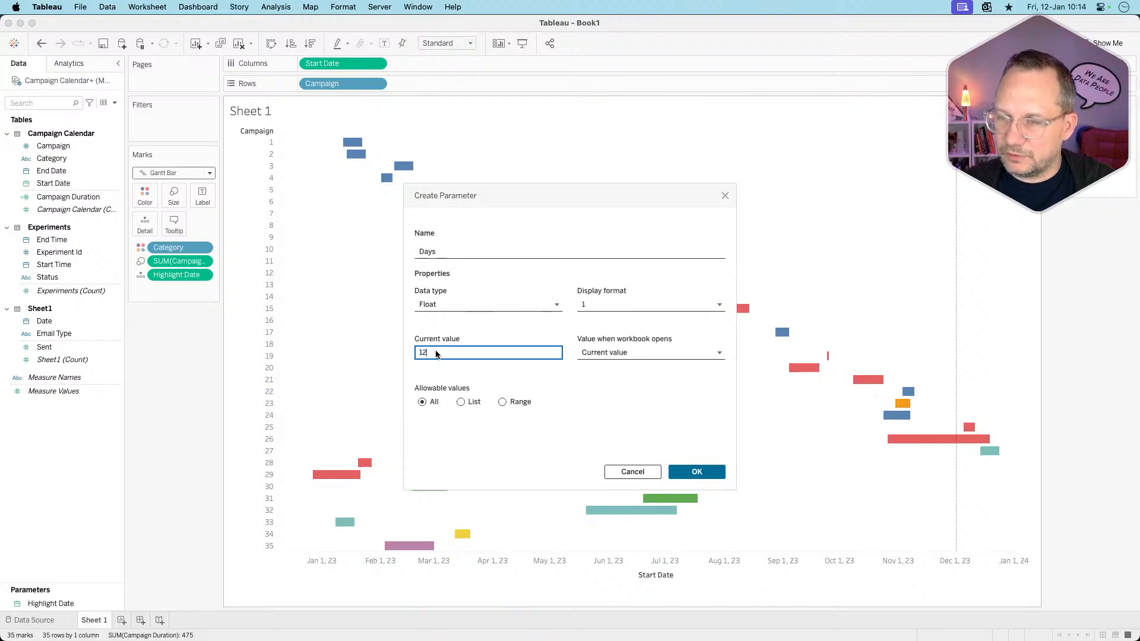
pyautogui.write('0')
pyautogui.press('Tab')
pyautogui.click(688, 474)
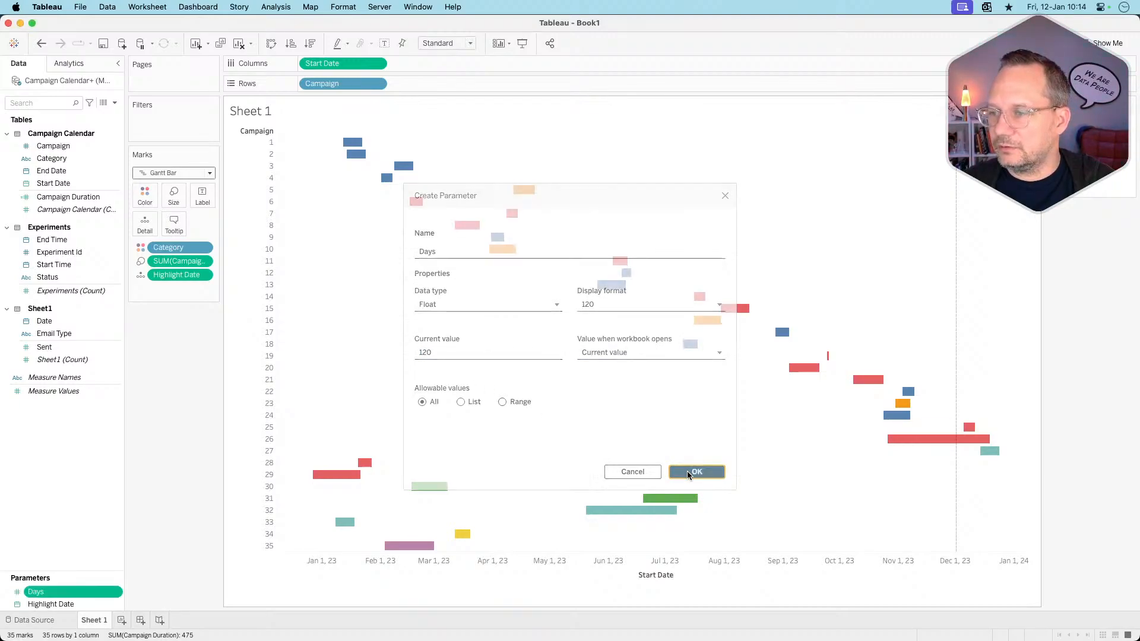
# - Review the challenge requirements in the browser for filtering by days before/after the highlight date, and return to Tableau
pyautogui.hotkey('ctrl', 'Right')
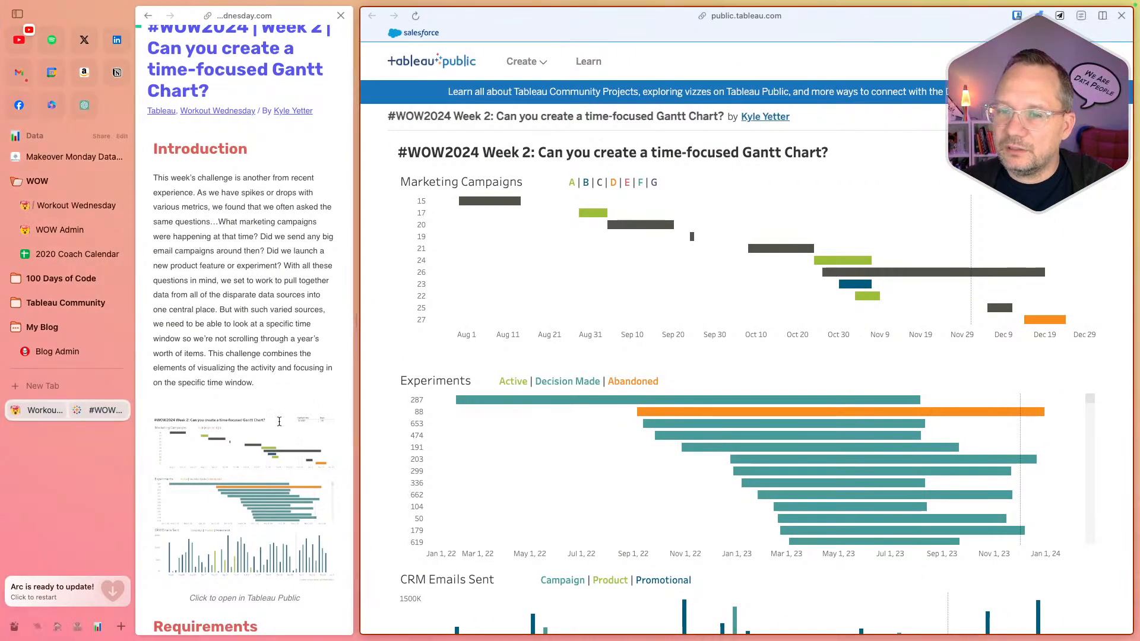
pyautogui.scroll(-6, 279, 421)
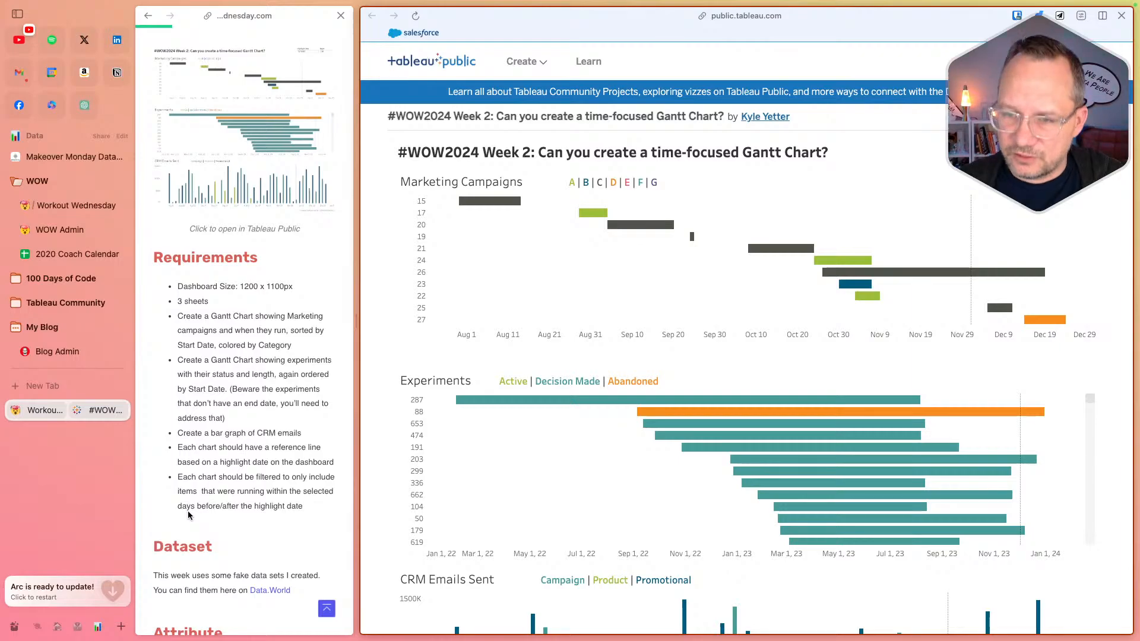
pyautogui.press('super+Tab')
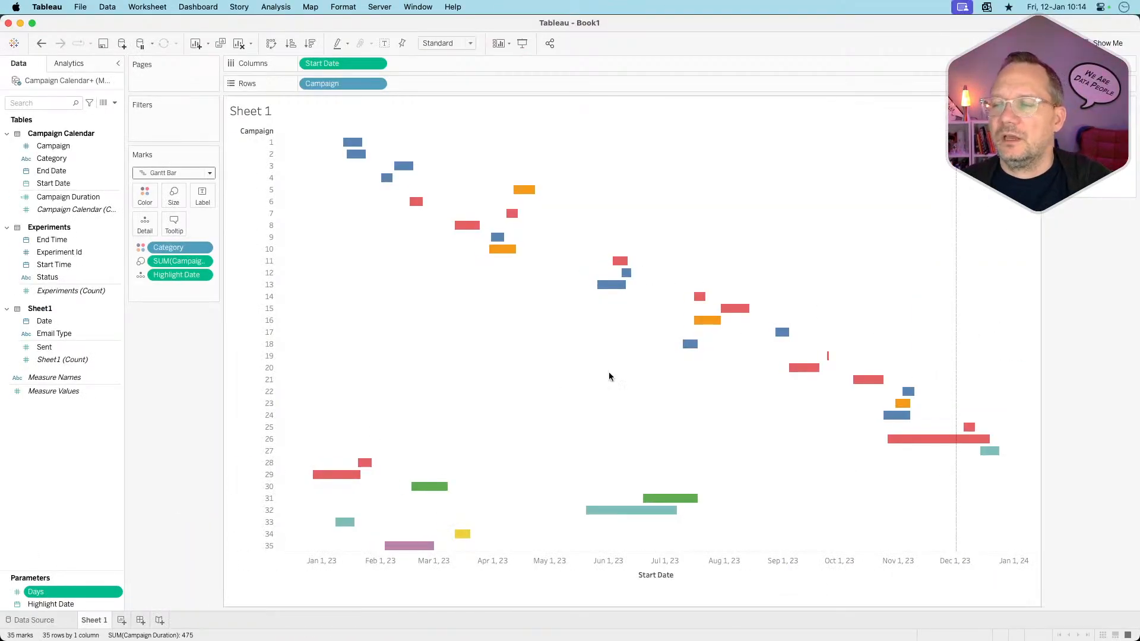
# - Create a calculated field named Date Filter and begin its formula with DATEADD('day',
pyautogui.rightClick(58, 439)
pyautogui.click(74, 443)
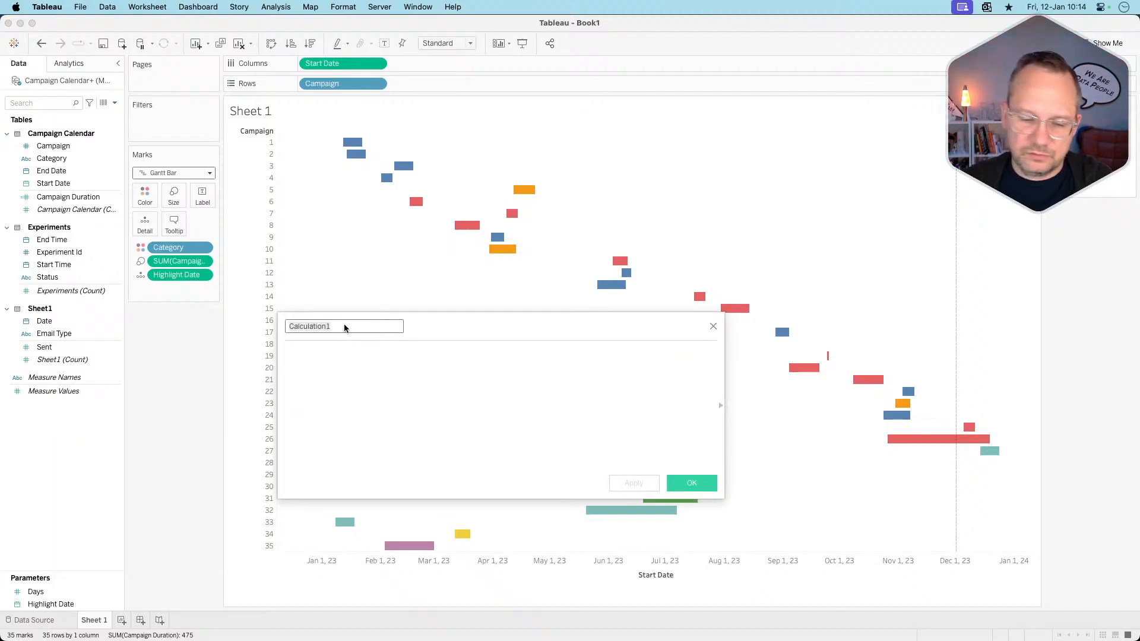
pyautogui.write('Date Filter')
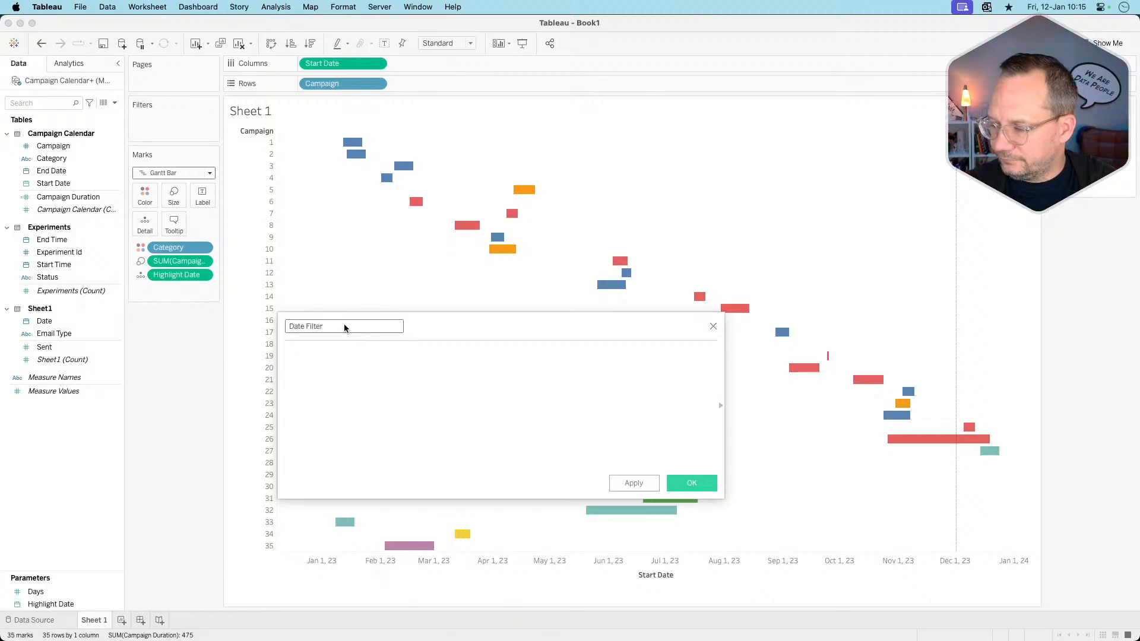
pyautogui.write('dateadd')
pyautogui.press('Return')
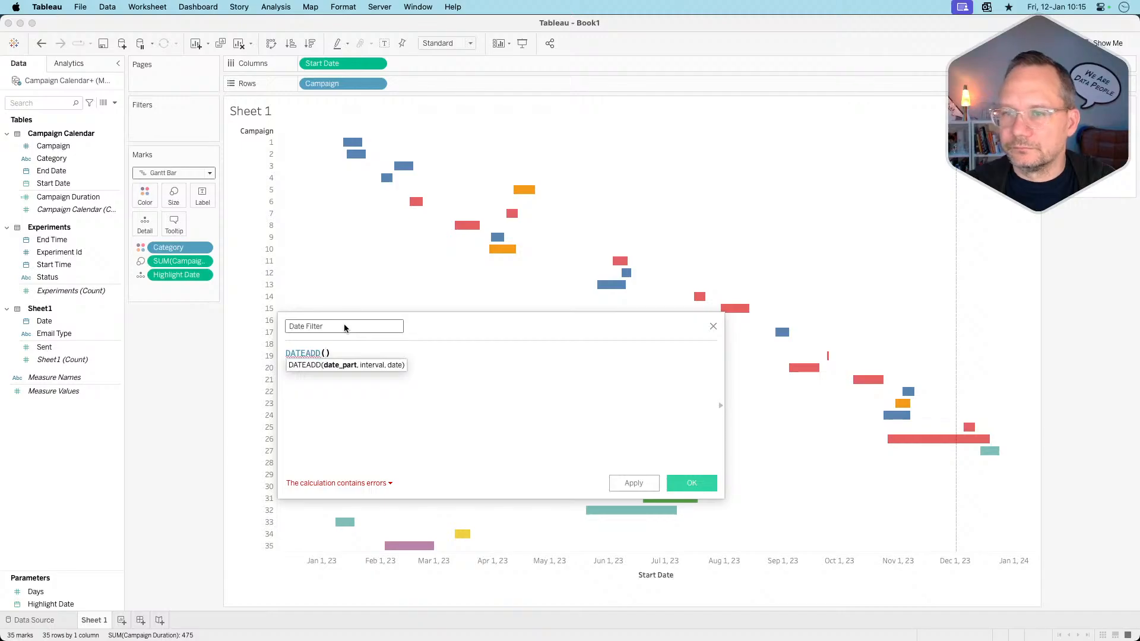
pyautogui.write("'day',")
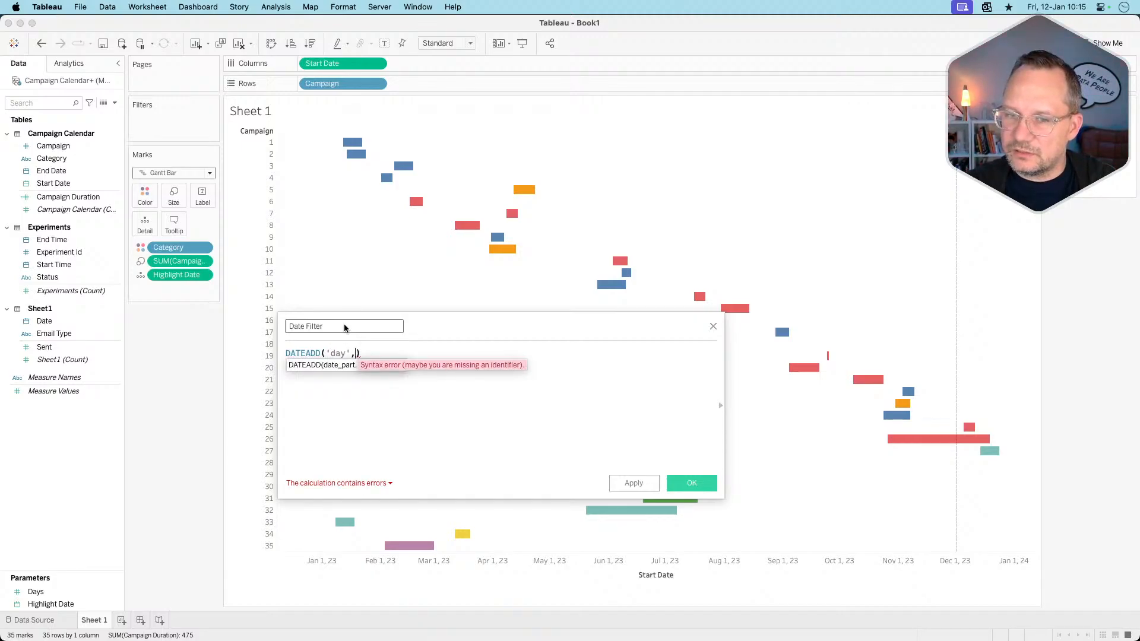
pyautogui.write('[Highlight Da')
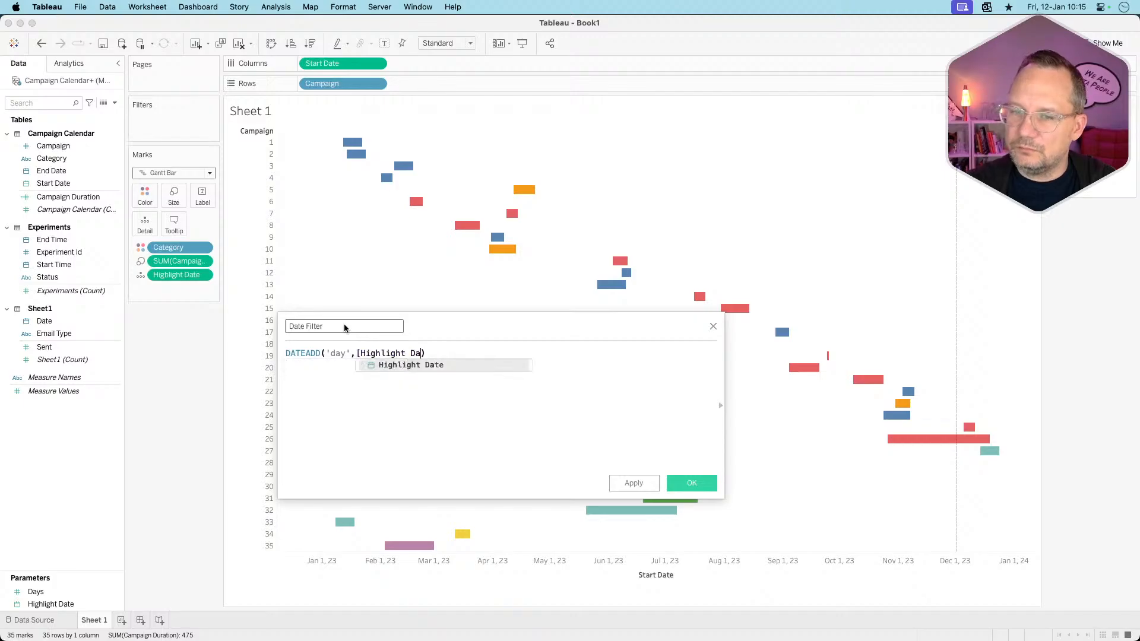
pyautogui.press('BackSpace')
pyautogui.press('BackSpace')
pyautogui.press('BackSpace')
pyautogui.press('BackSpace')
pyautogui.press('BackSpace')
pyautogui.press('BackSpace')
pyautogui.press('BackSpace')
pyautogui.press('BackSpace')
pyautogui.press('BackSpace')
pyautogui.press('BackSpace')
pyautogui.press('BackSpace')
pyautogui.press('BackSpace')
pyautogui.press('BackSpace')
# - Complete the formula as DATEADD('day',[Days],[Highlight Date])
pyautogui.write('day')
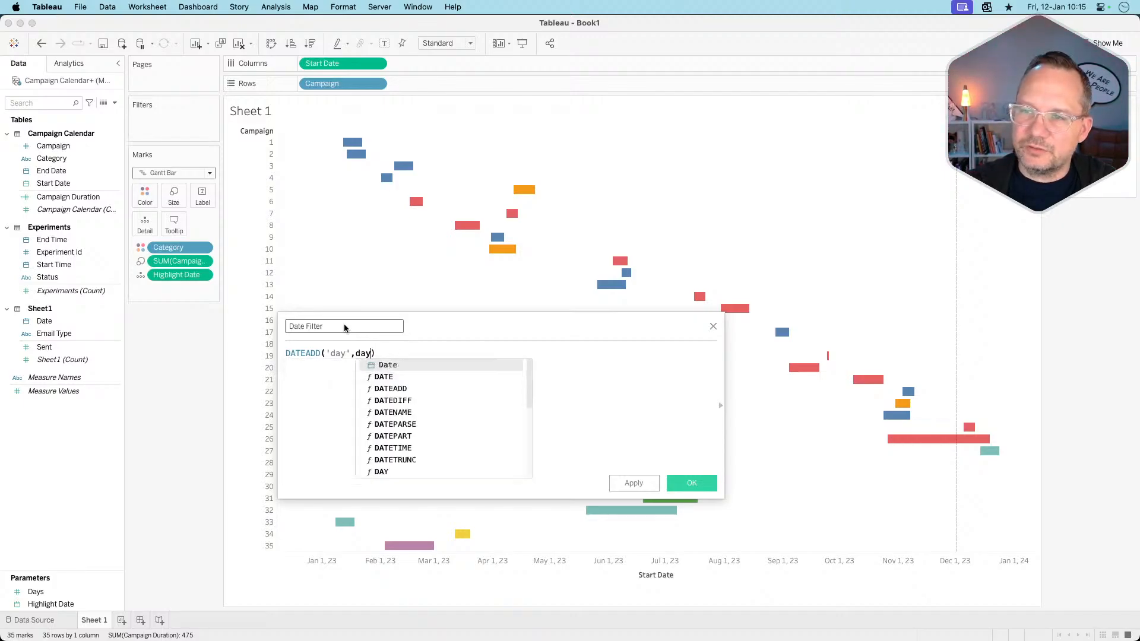
pyautogui.write('s')
pyautogui.press('BackSpace')
pyautogui.press('BackSpace')
pyautogui.press('BackSpace')
pyautogui.press('BackSpace')
pyautogui.write('D')
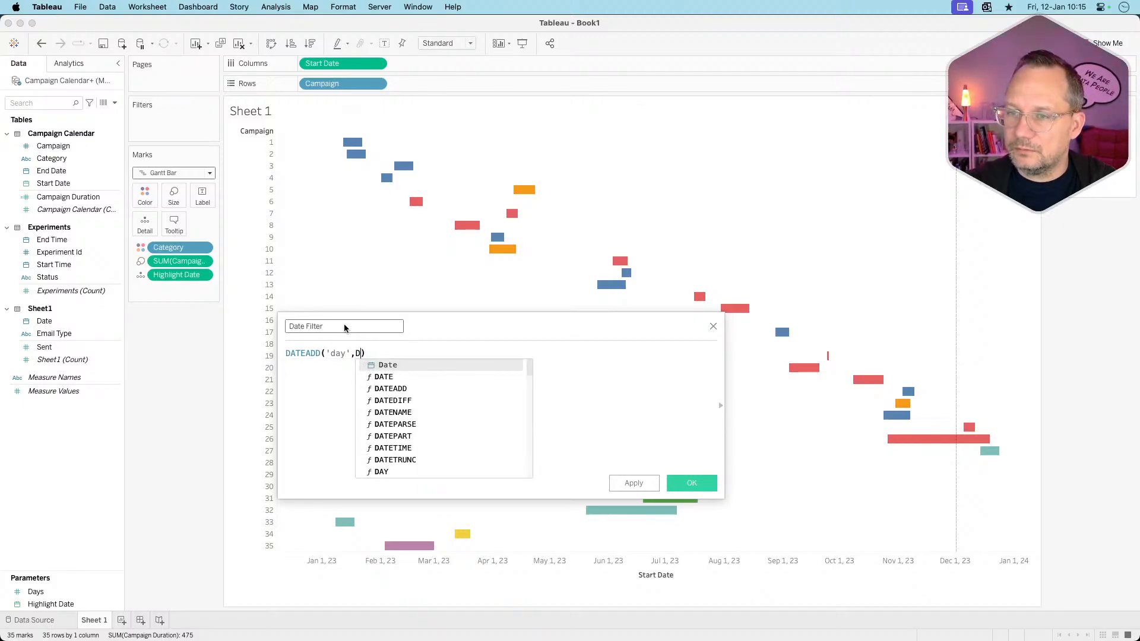
pyautogui.press('BackSpace')
pyautogui.write('days')
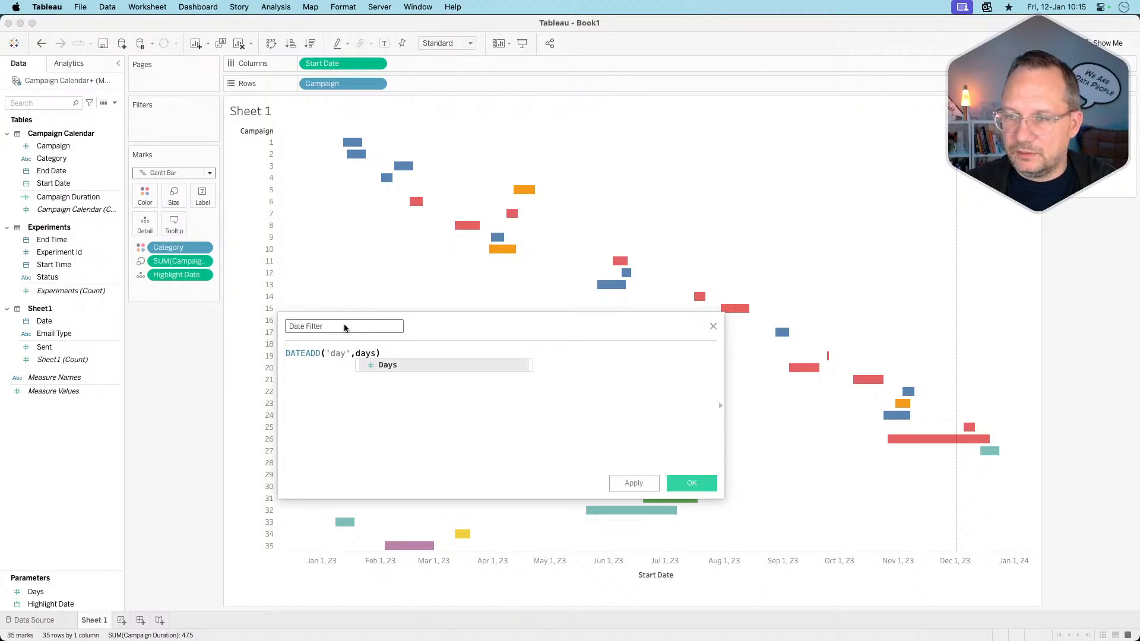
pyautogui.press('Return')
pyautogui.write(',[Hig')
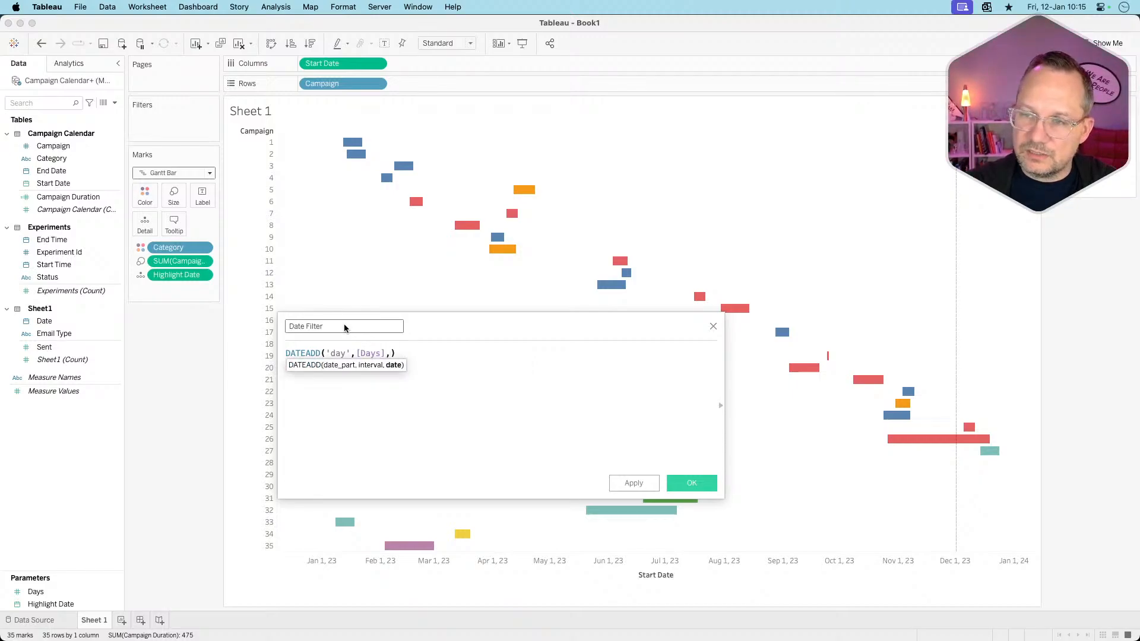
pyautogui.write('hligh')
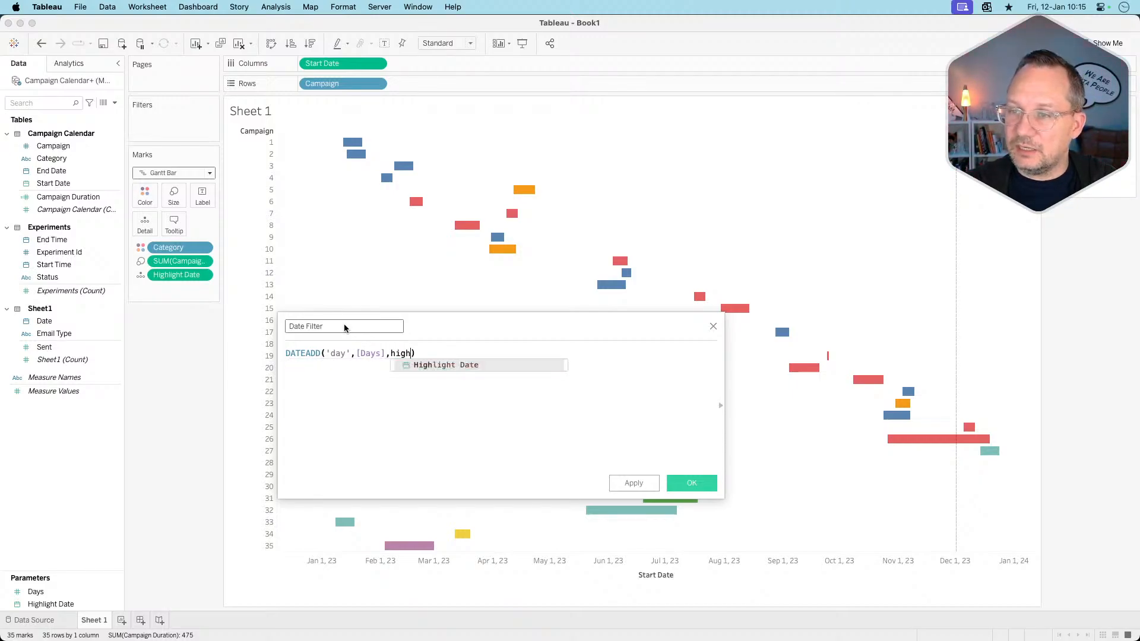
pyautogui.press('Return')
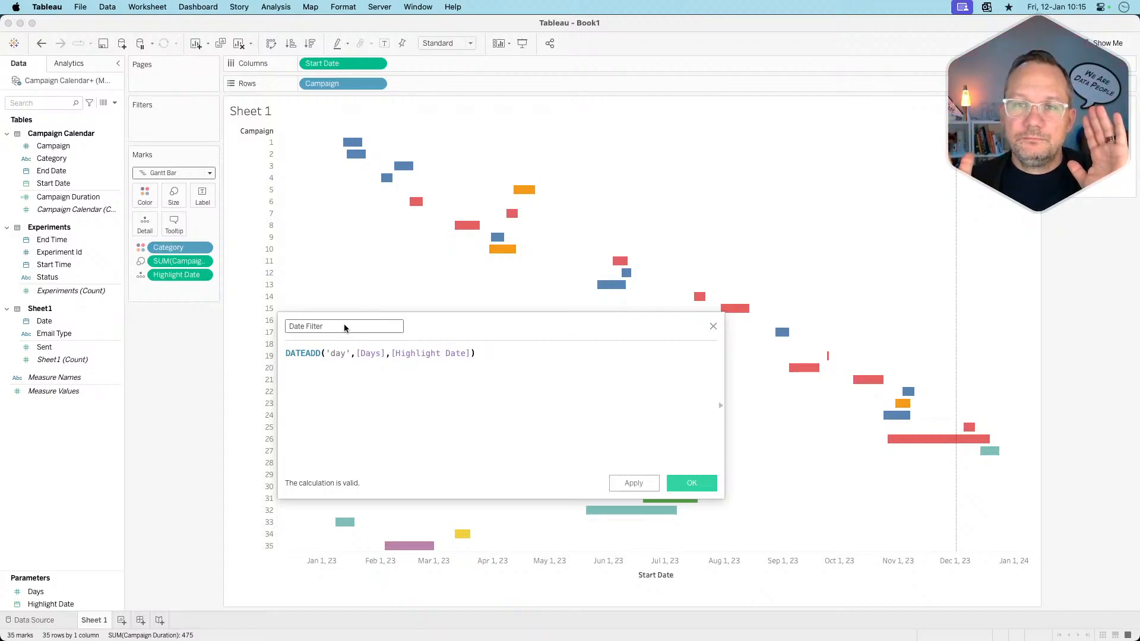
# - Rename the calculated field as Date Window
pyautogui.tripleClick(345, 328)
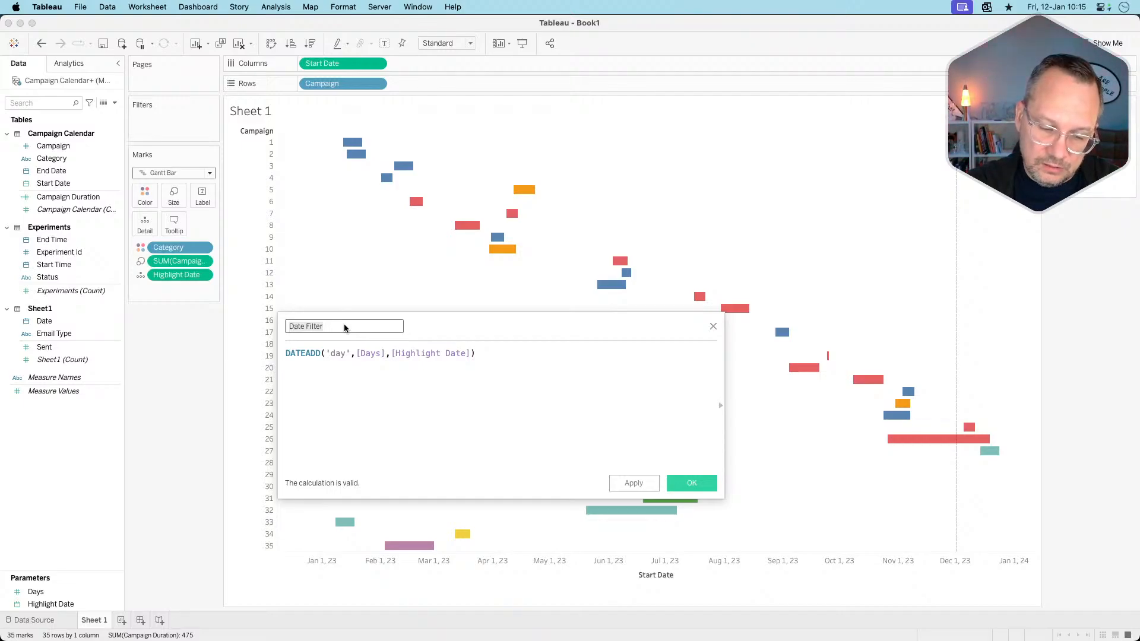
pyautogui.write('D')
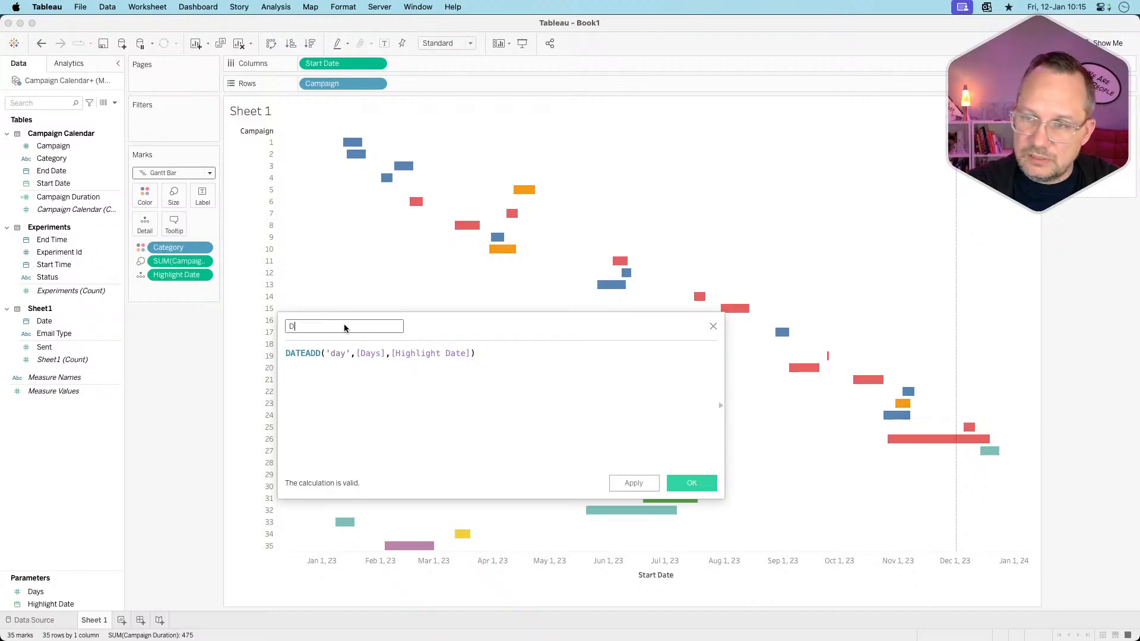
pyautogui.write('ate Window')
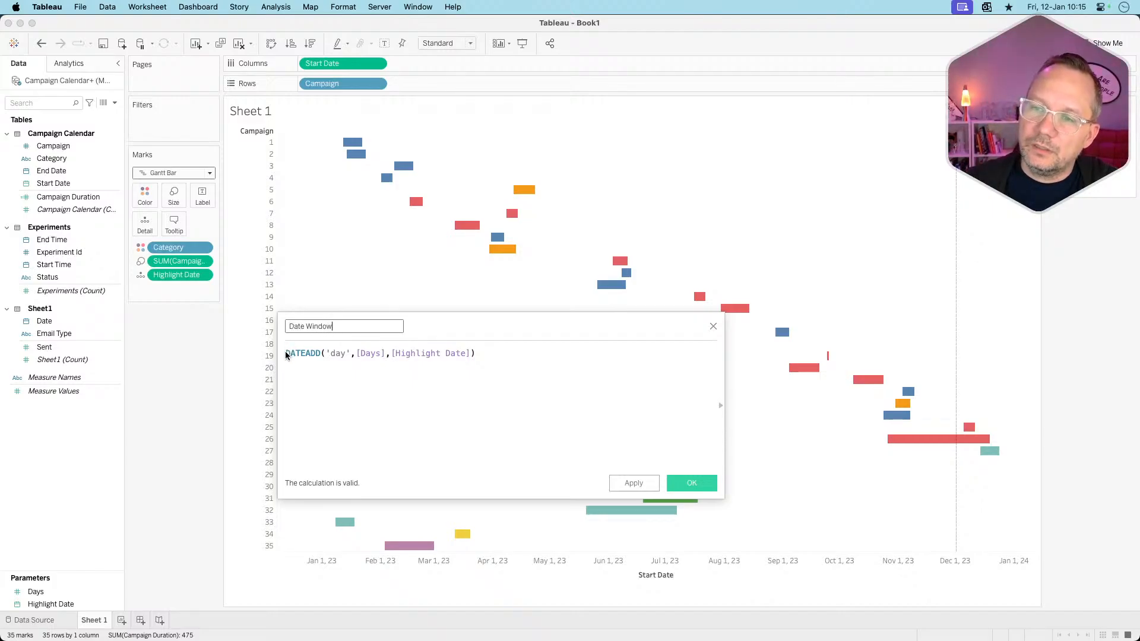
# - Extend the formula to compare [End Date]<=dateadd('day',[Days],[Highlight Date]) and check the calculation error
pyautogui.click(481, 352)
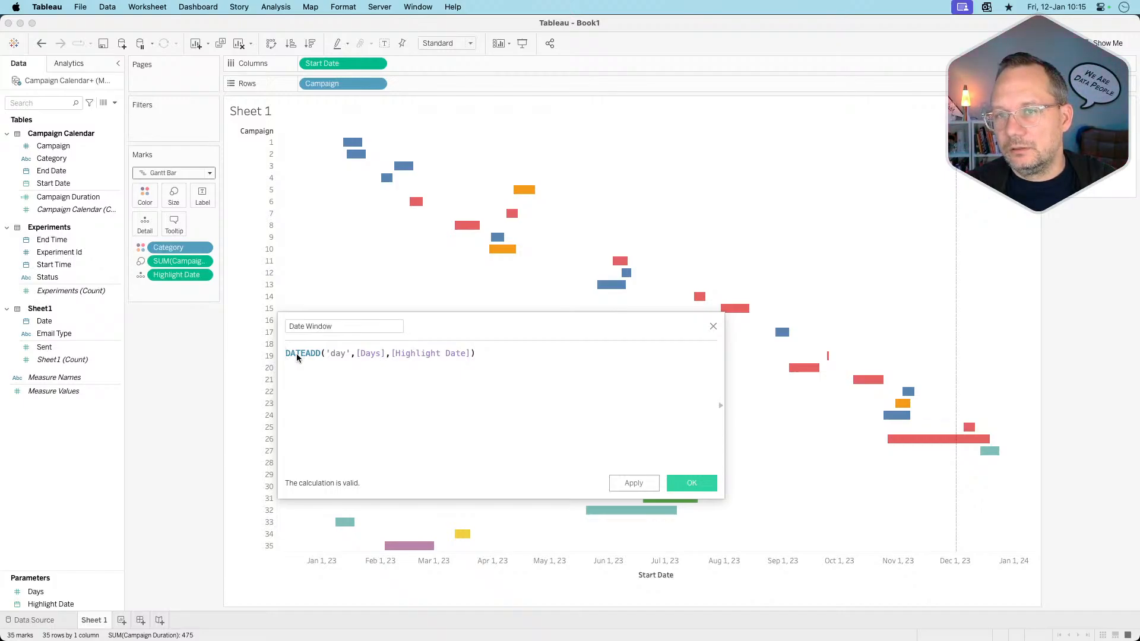
pyautogui.write('End')
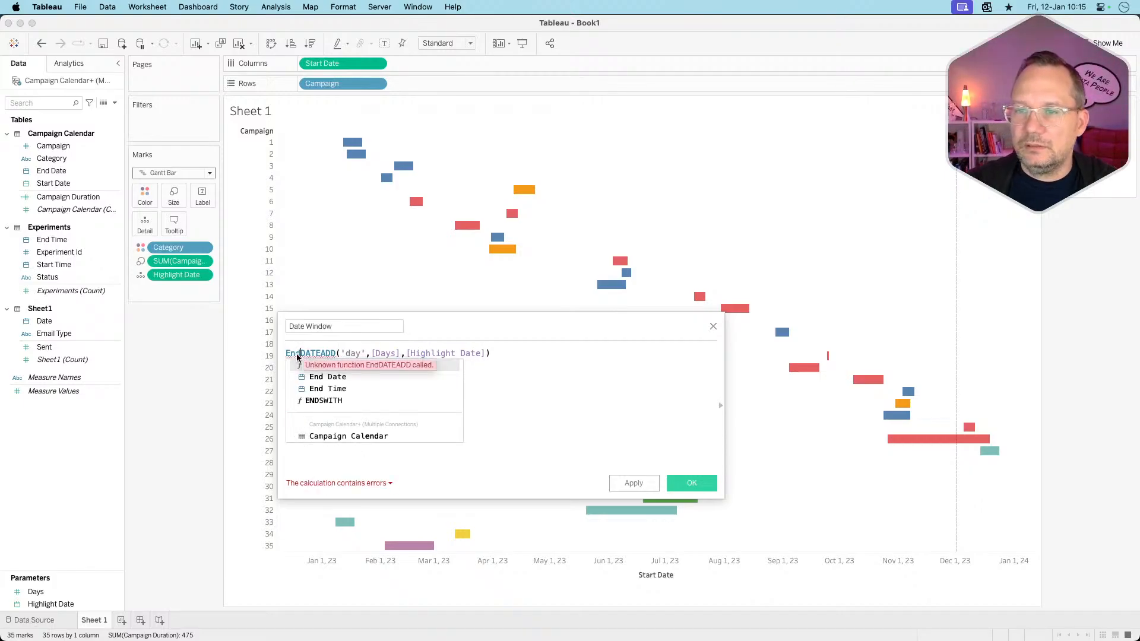
pyautogui.press('Down')
pyautogui.press('Return')
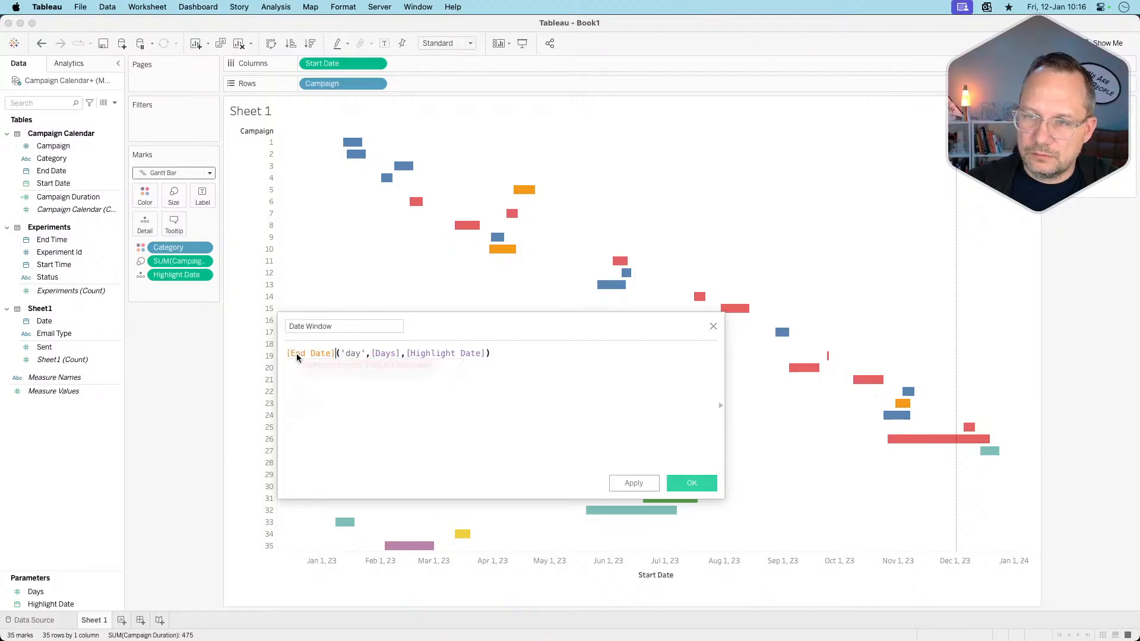
pyautogui.write('<')
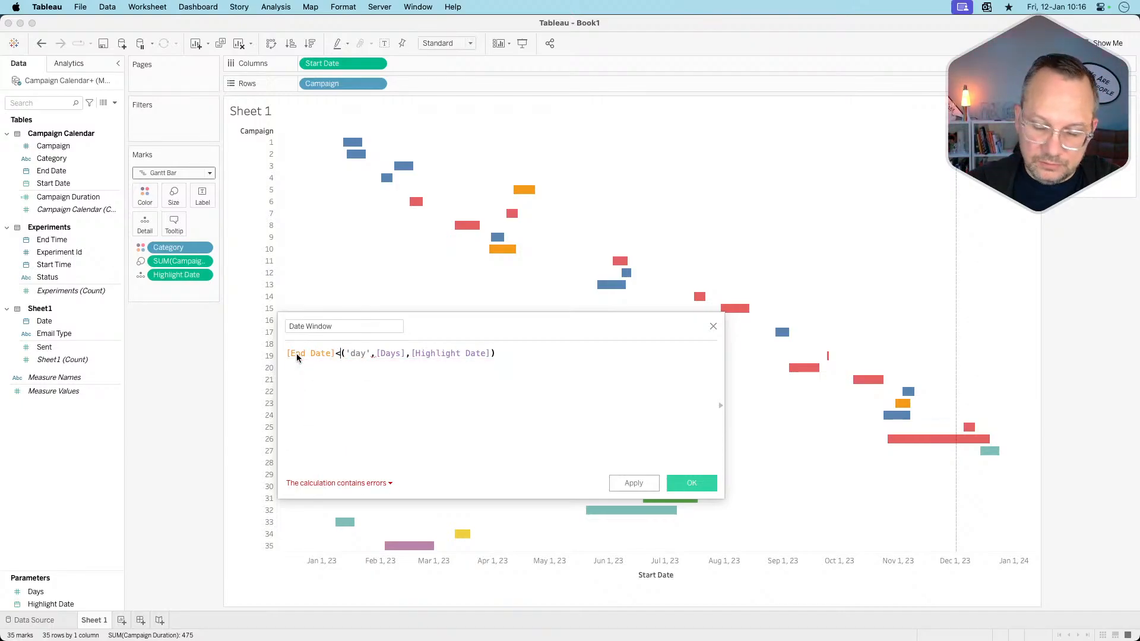
pyautogui.write('=')
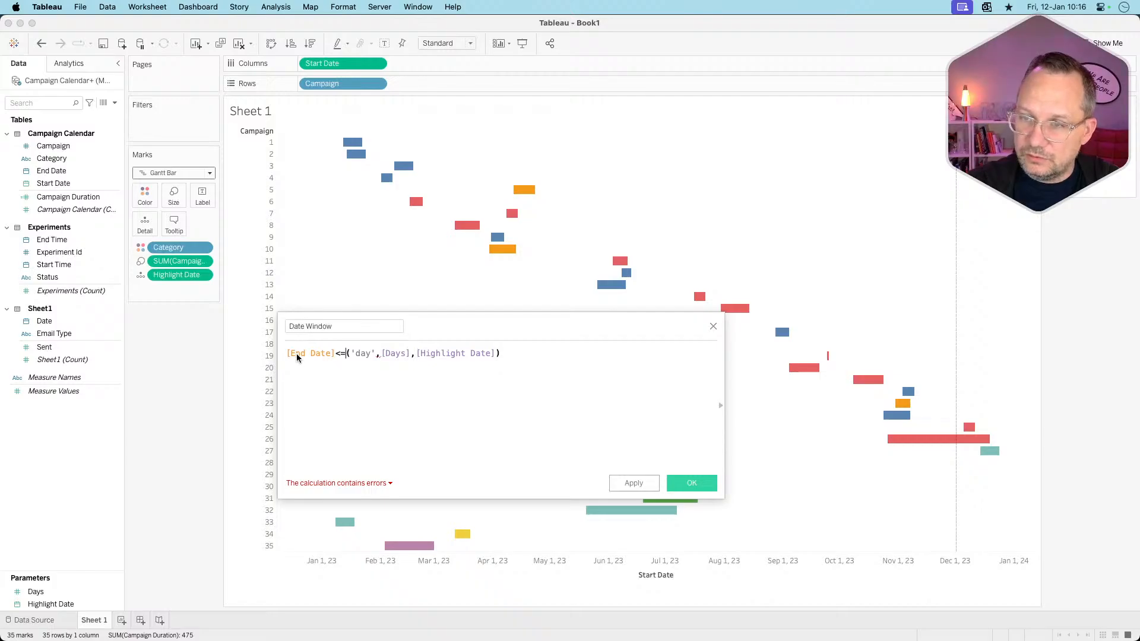
pyautogui.write('dateadd')
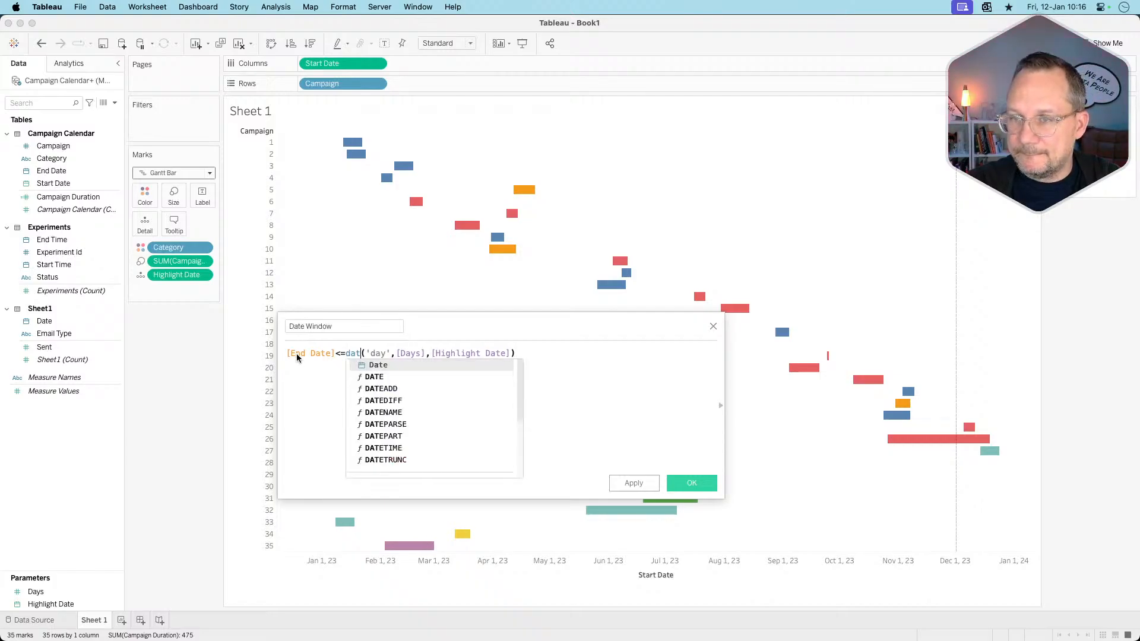
pyautogui.click(549, 348)
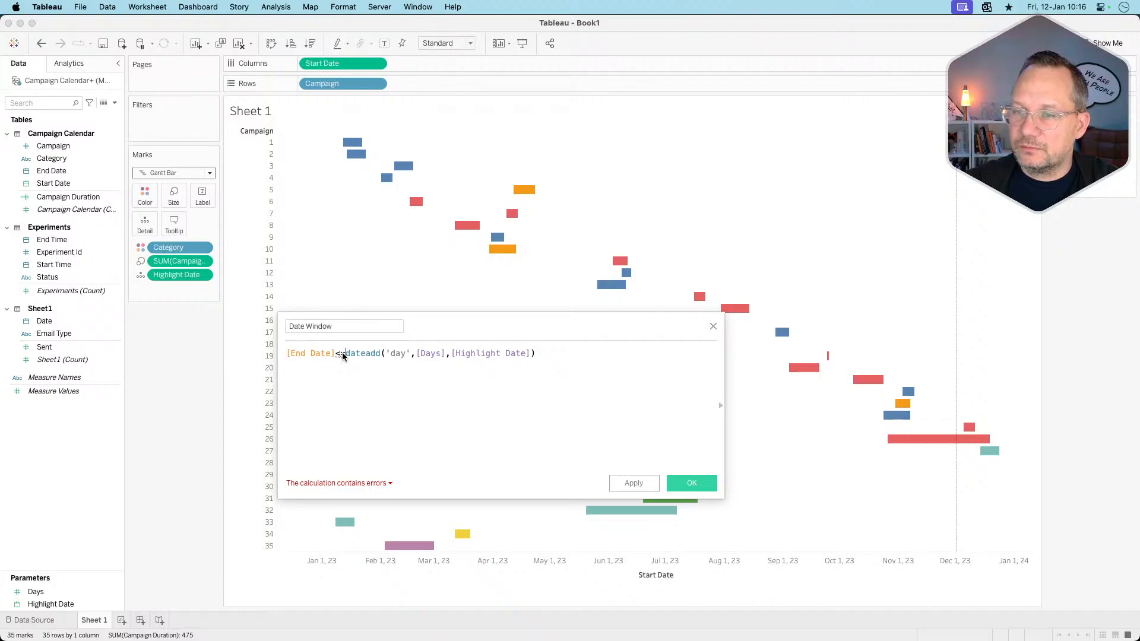
pyautogui.moveTo(343, 356)
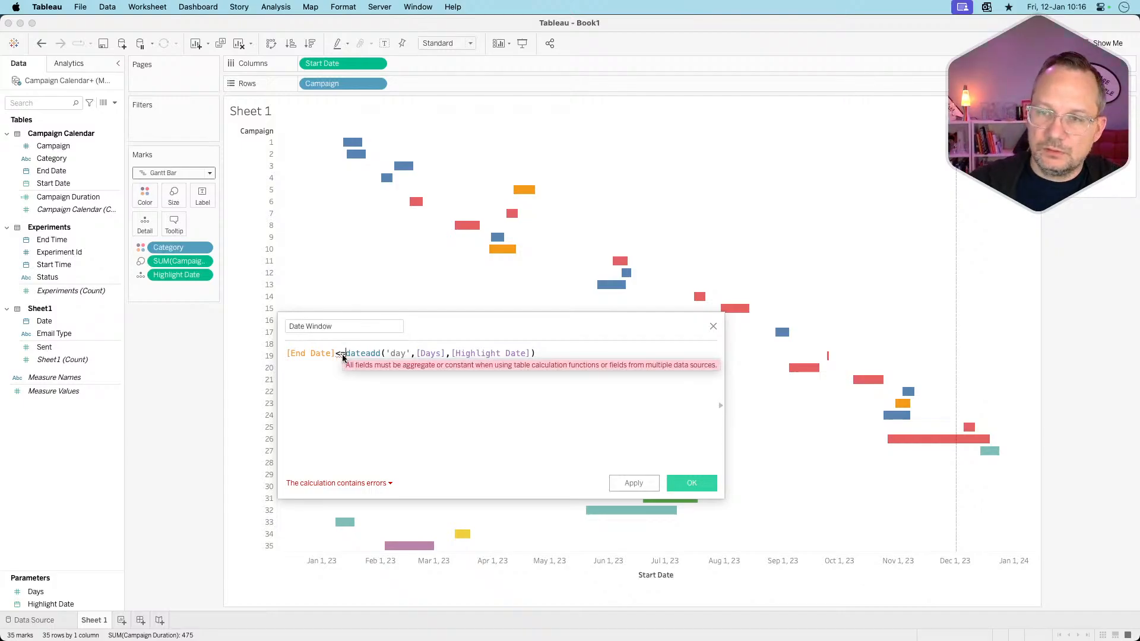
pyautogui.click(334, 483)
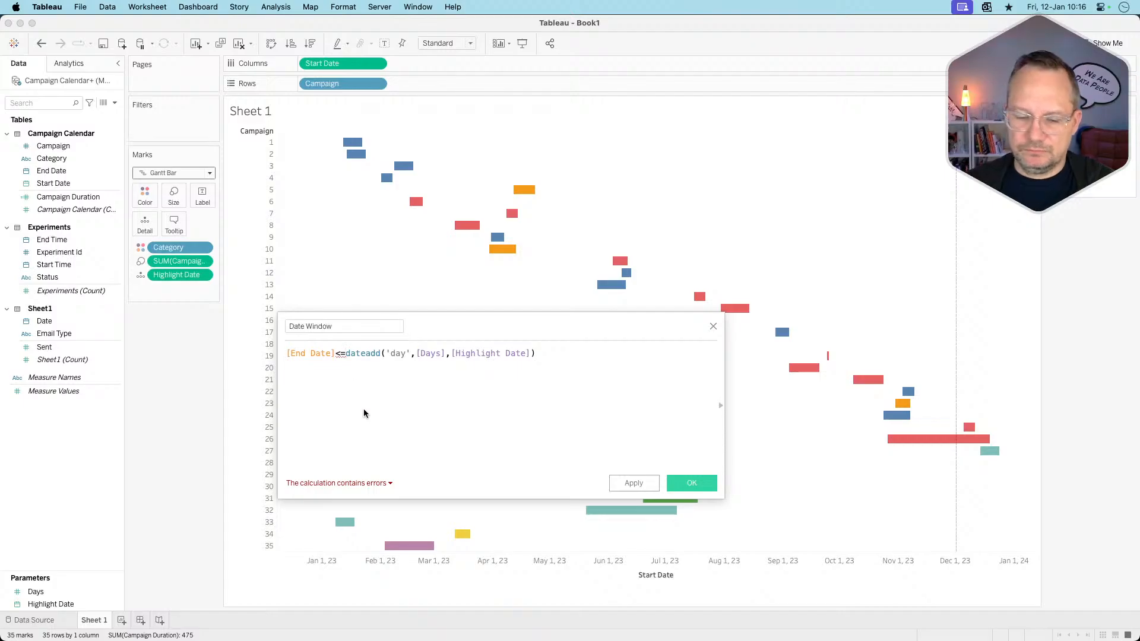
# - Try wrapping the dateadd part of the formula in a level of detail expression, {min( )}
pyautogui.write('(')
pyautogui.write('min(')
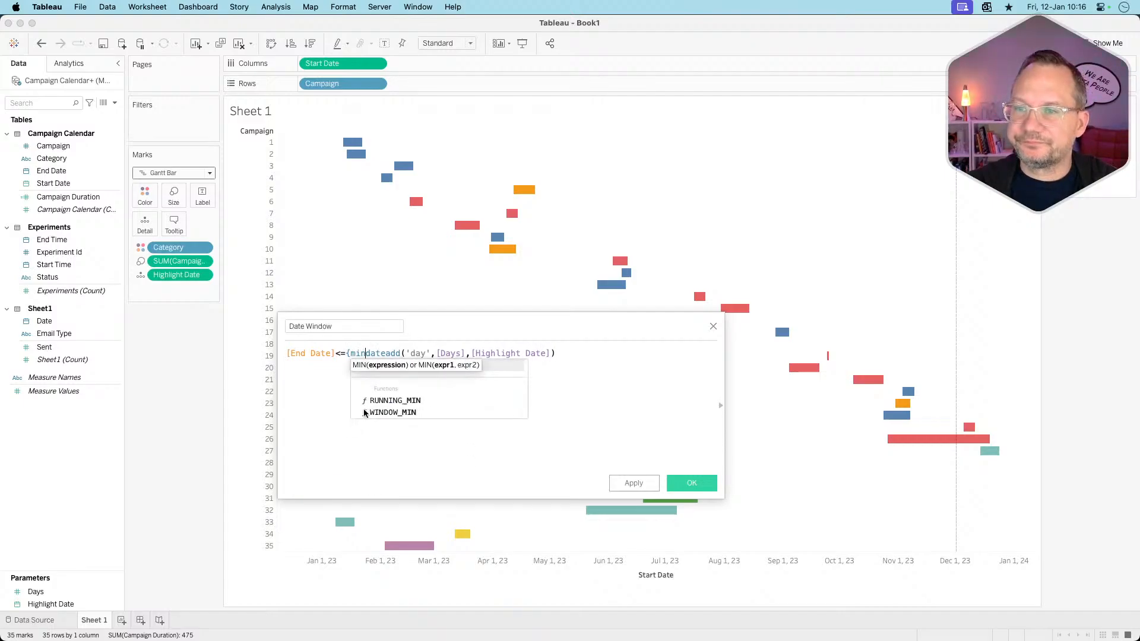
pyautogui.press('End')
pyautogui.write('))')
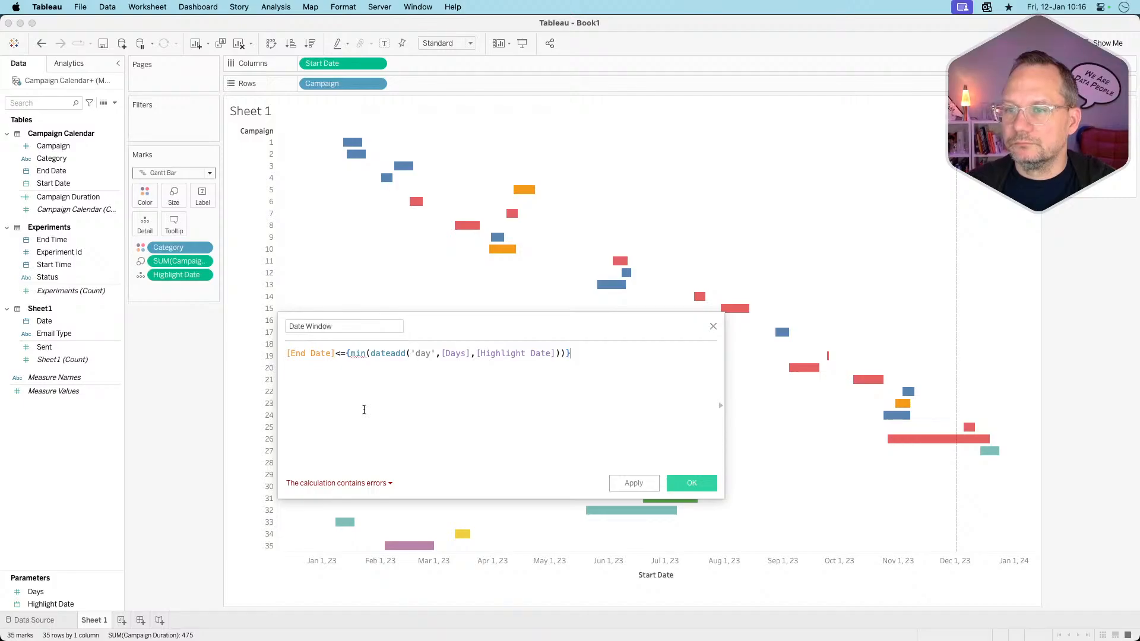
# - Remove min from the level of detail expression and put it back, checking the calculation error each time
pyautogui.doubleClick(359, 354)
pyautogui.press('BackSpace')
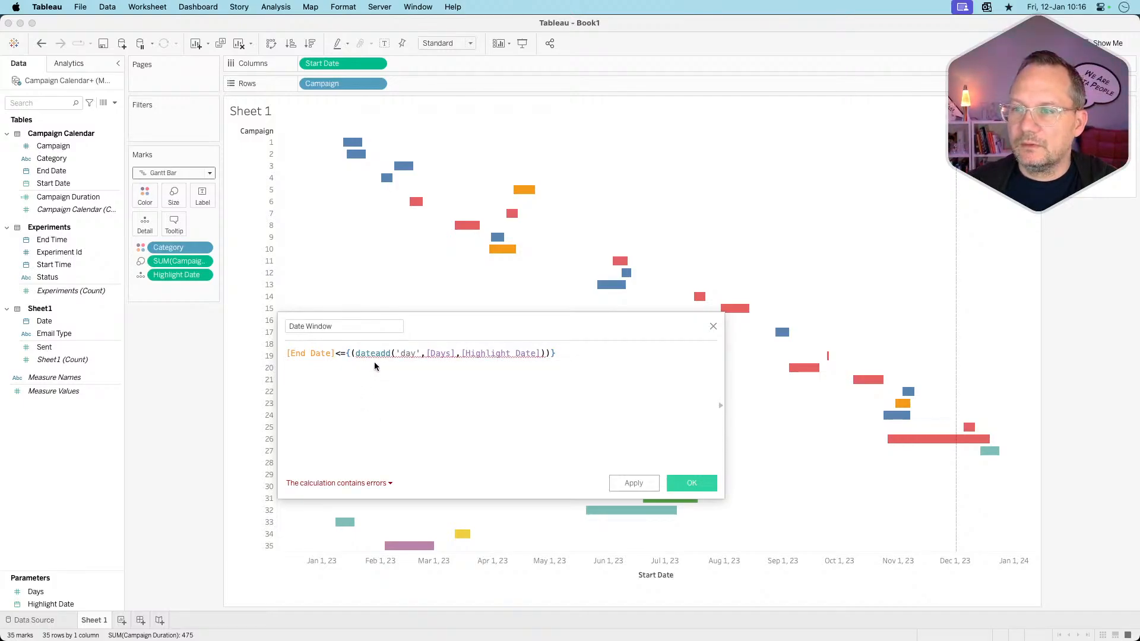
pyautogui.click(348, 484)
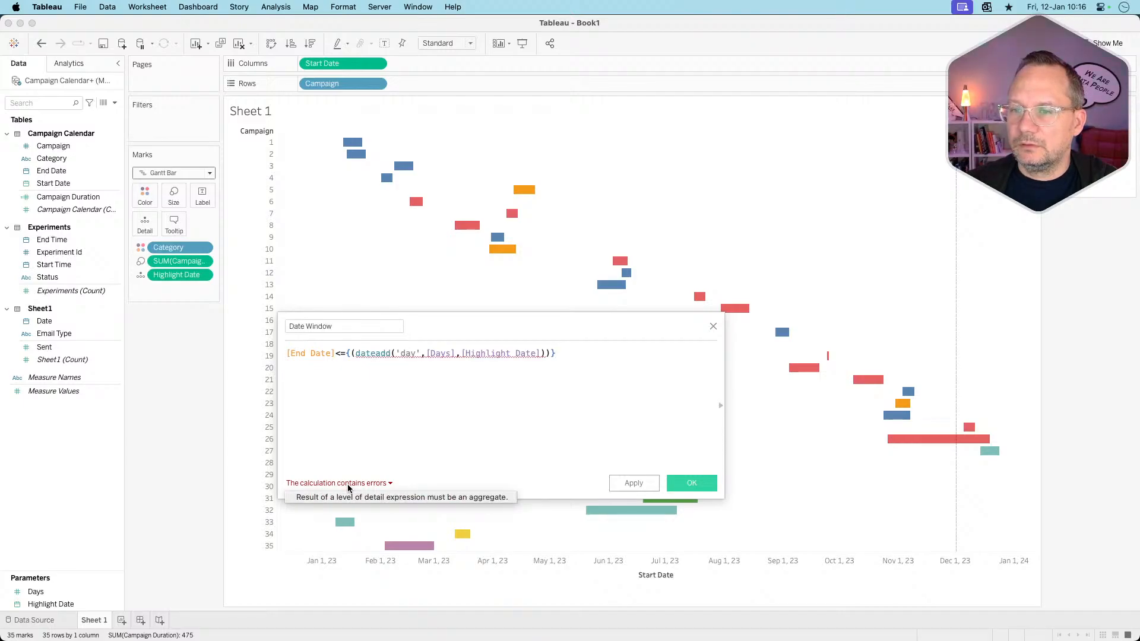
pyautogui.click(414, 424)
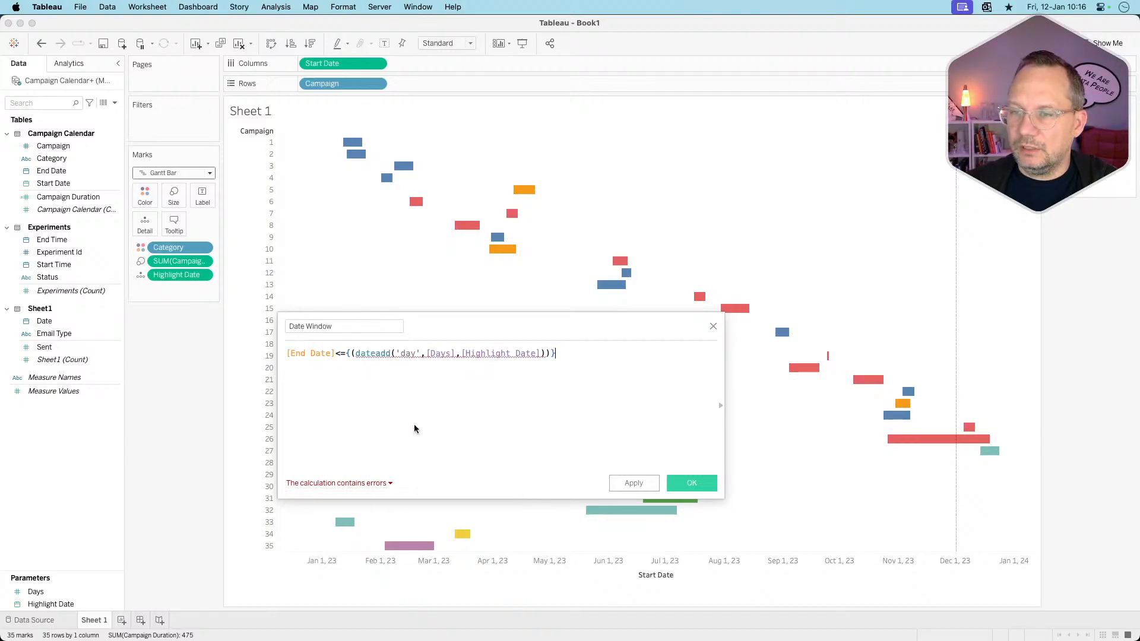
pyautogui.click(351, 354)
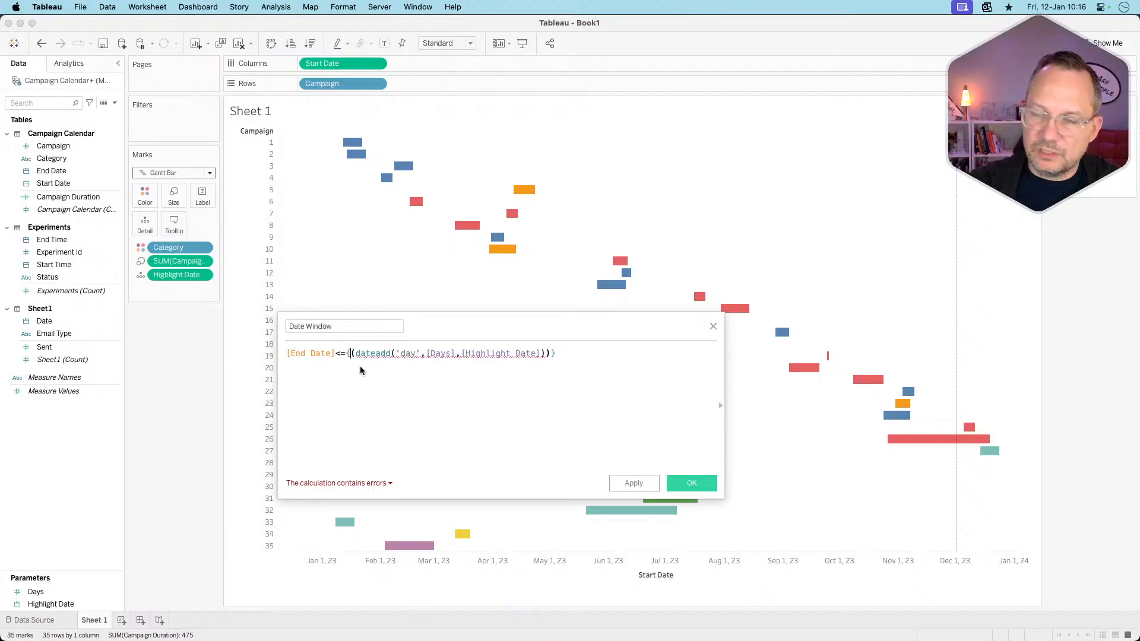
pyautogui.write('min')
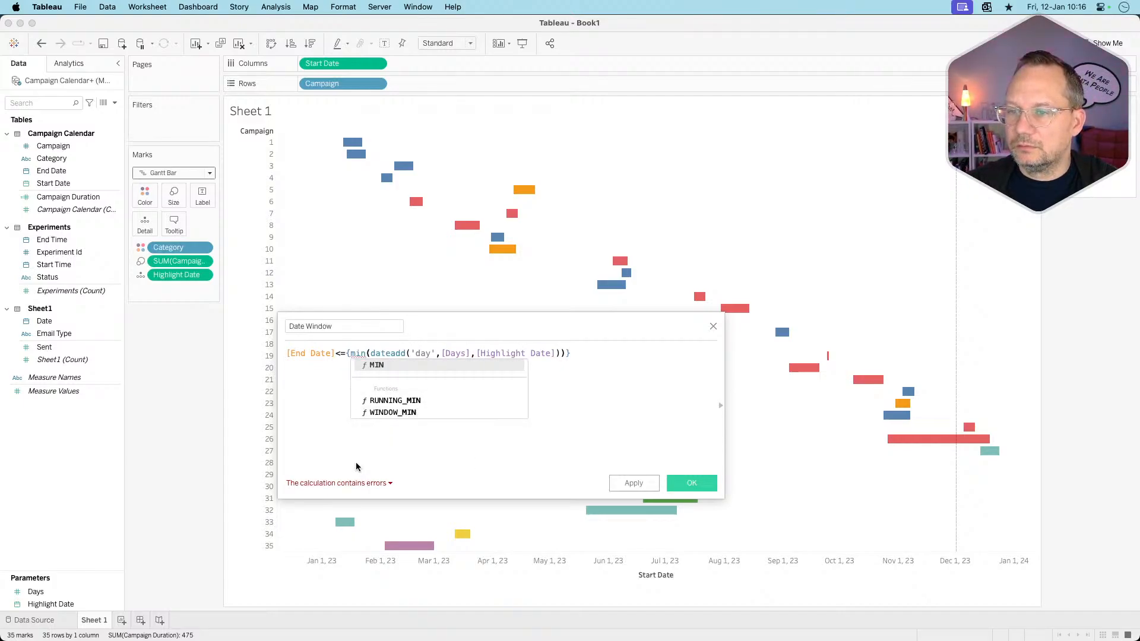
pyautogui.press('End')
pyautogui.click(346, 483)
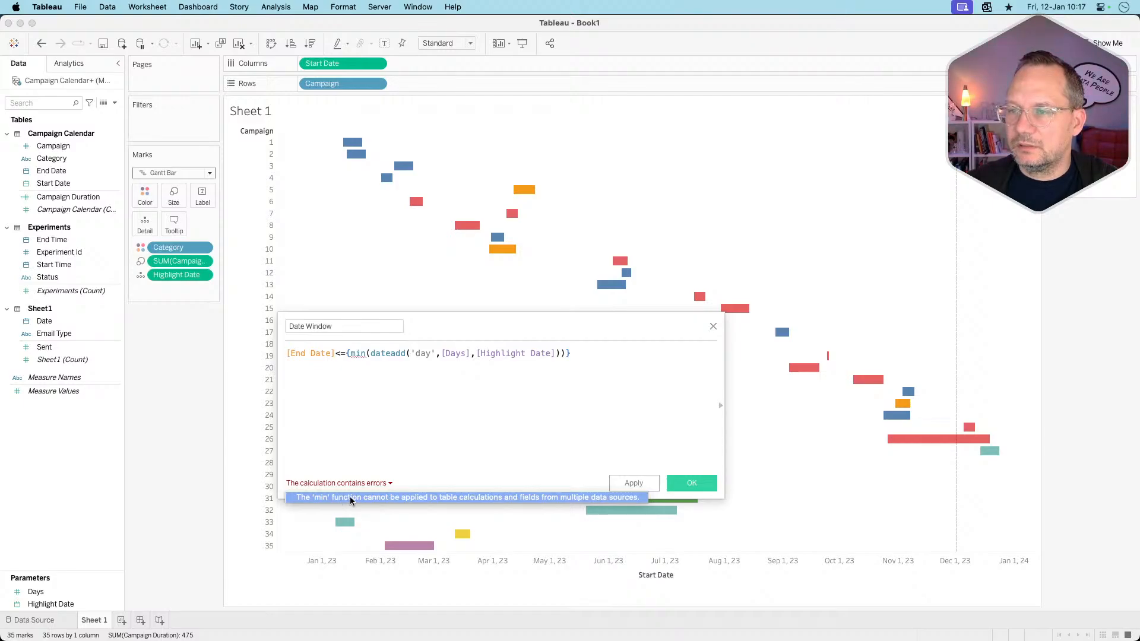
pyautogui.click(354, 497)
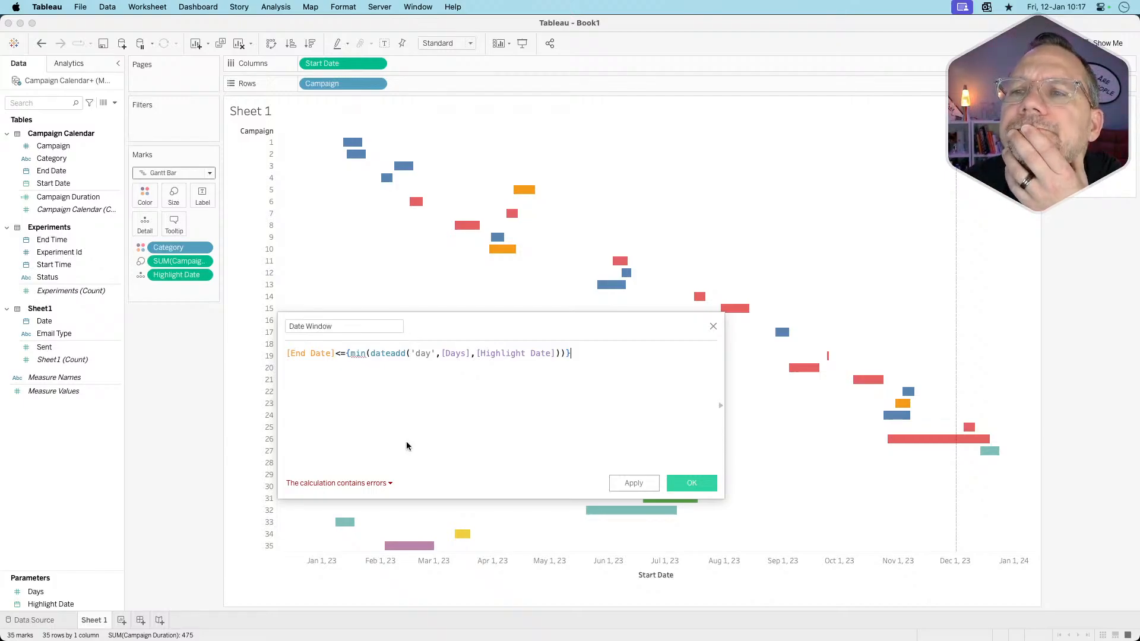
# - Remove the {min( )} wrapper to restore [End Date]<=dateadd('day',[Days],[Highlight Date]), and check the calculation error
pyautogui.click(361, 354)
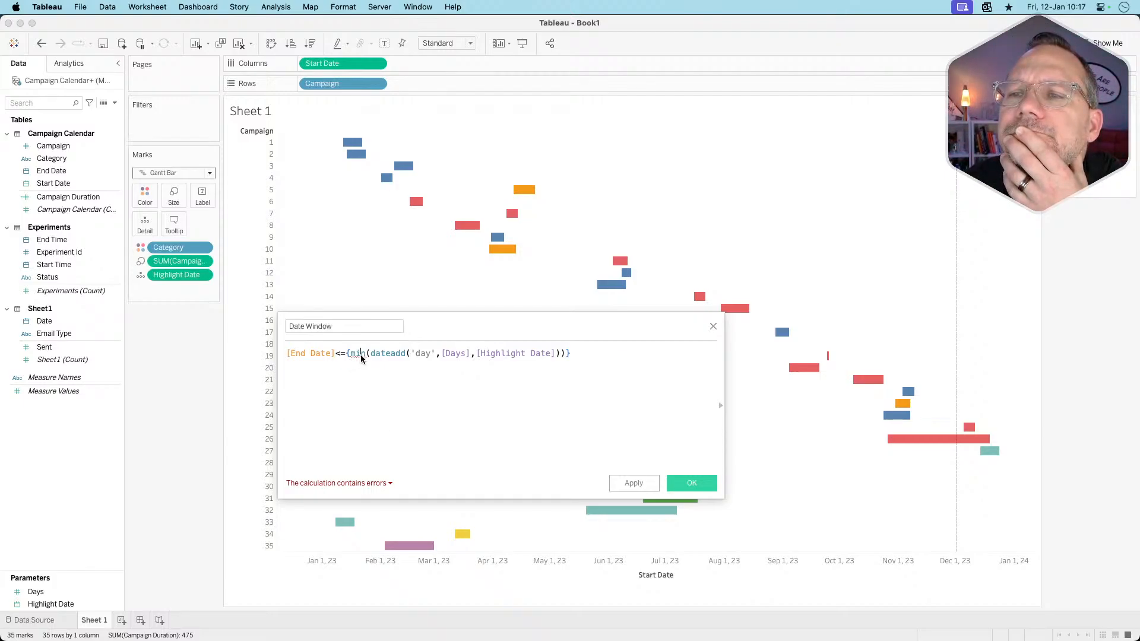
pyautogui.press('BackSpace')
pyautogui.press('BackSpace')
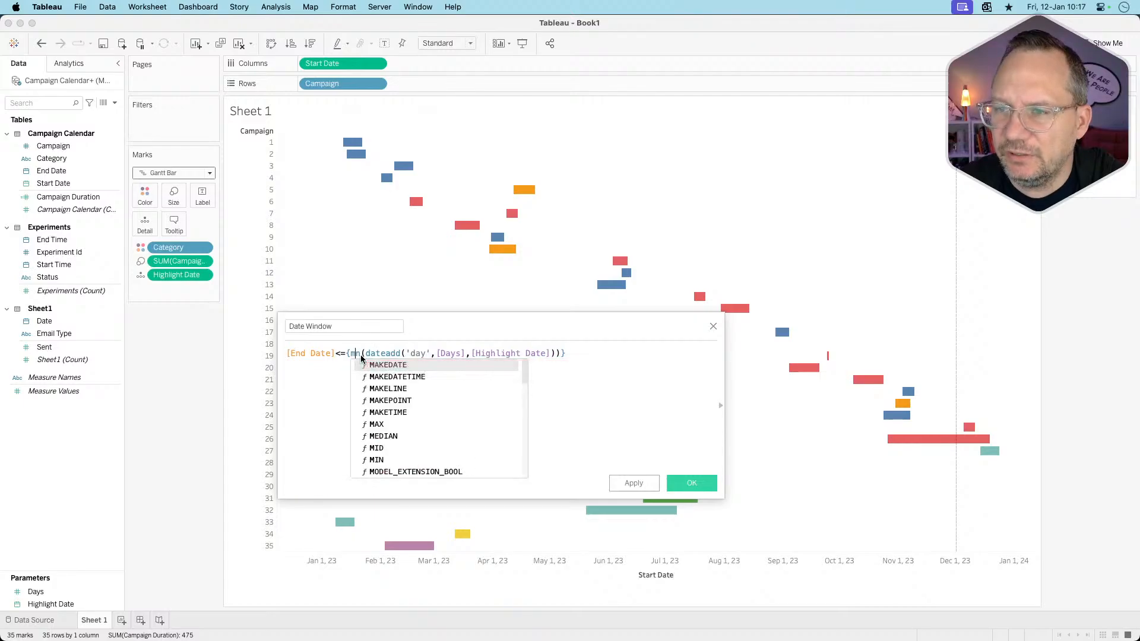
pyautogui.press('BackSpace')
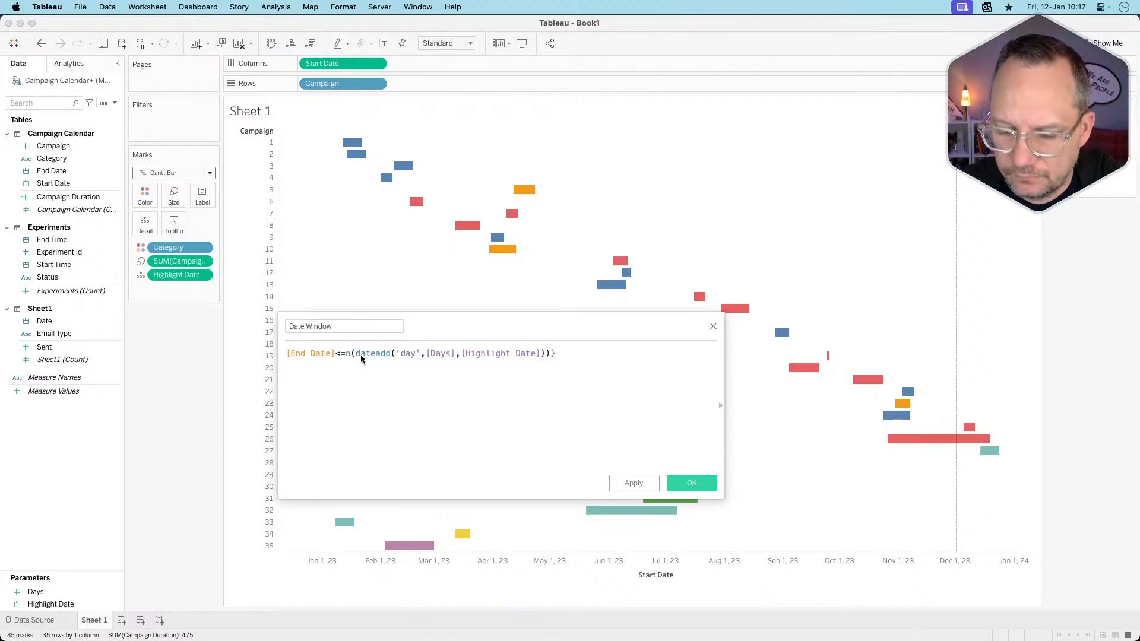
pyautogui.press('Delete')
pyautogui.press('Delete')
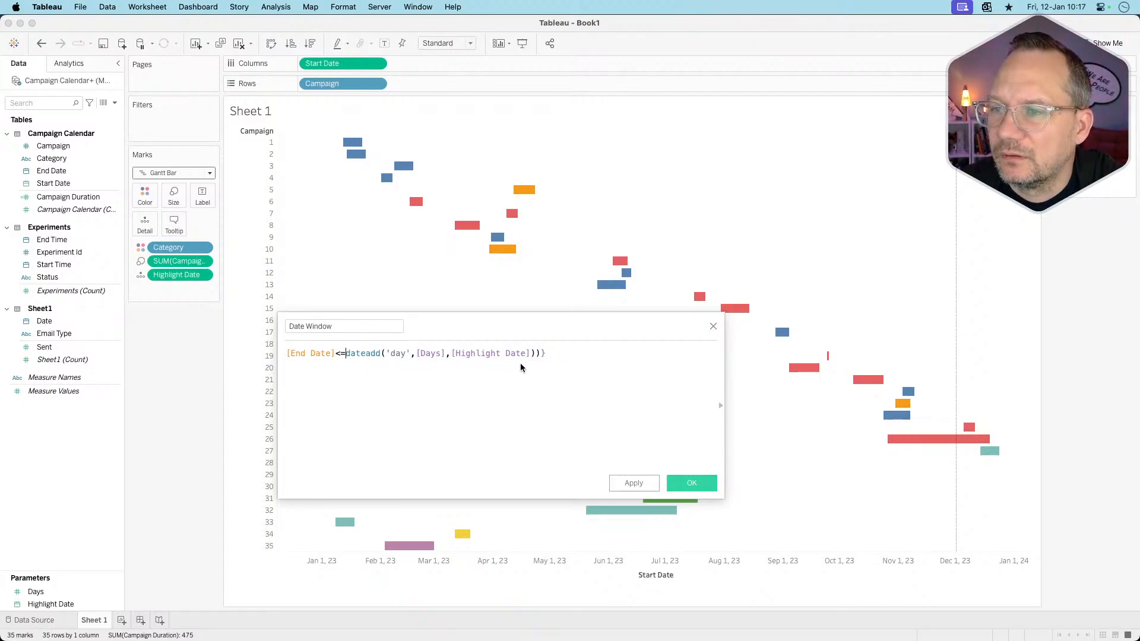
pyautogui.press('BackSpace')
pyautogui.press('BackSpace')
pyautogui.press('BackSpace')
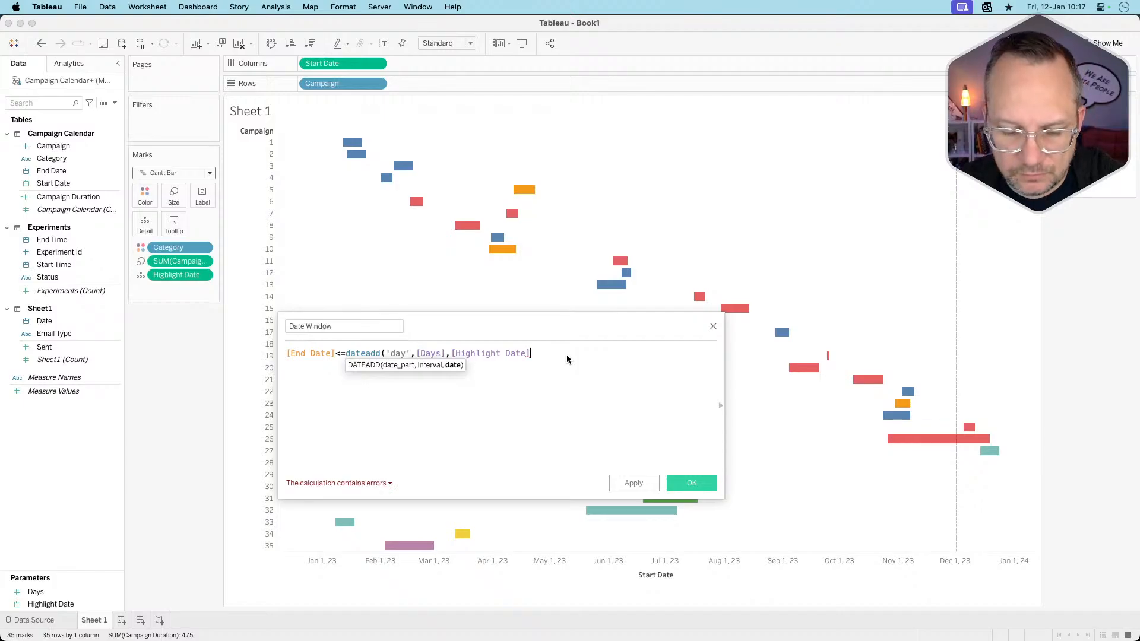
pyautogui.write(')')
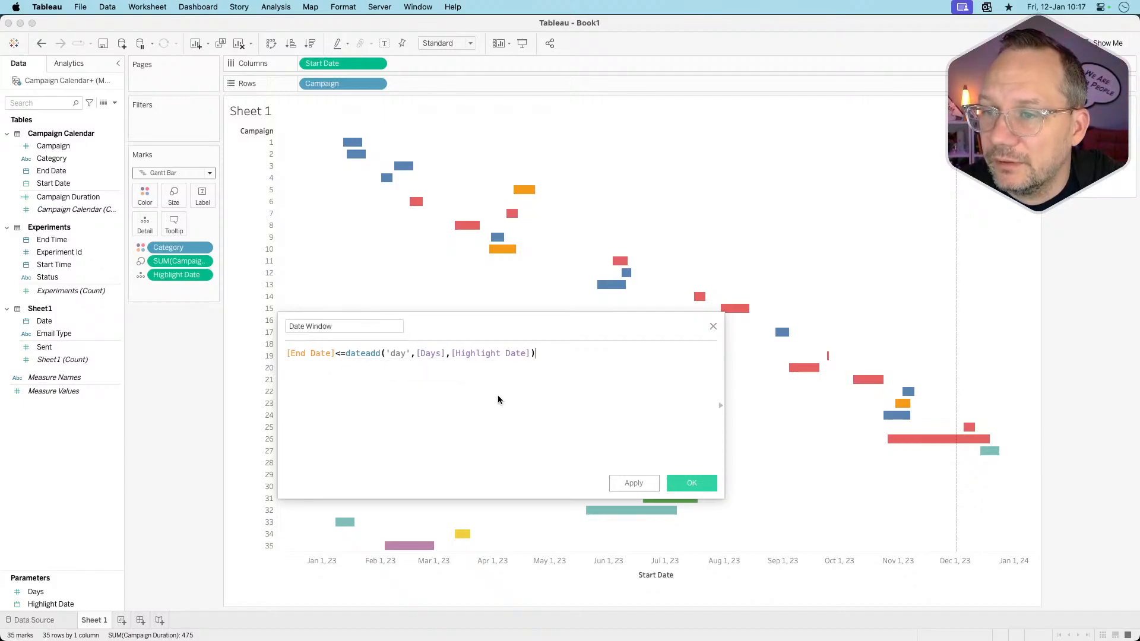
pyautogui.click(339, 484)
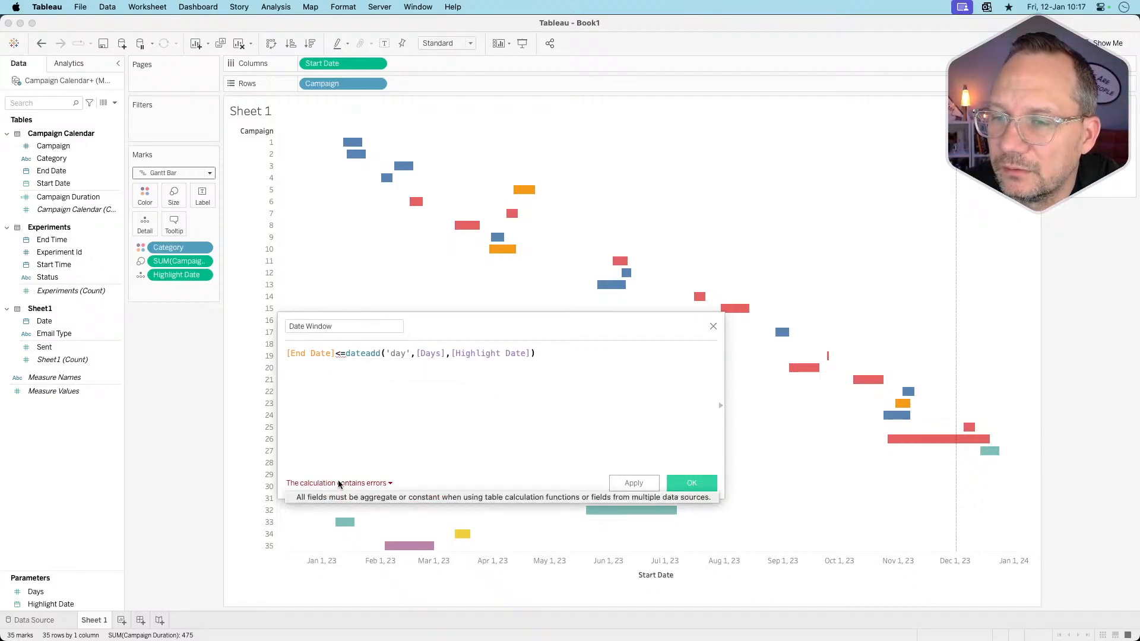
pyautogui.click(315, 409)
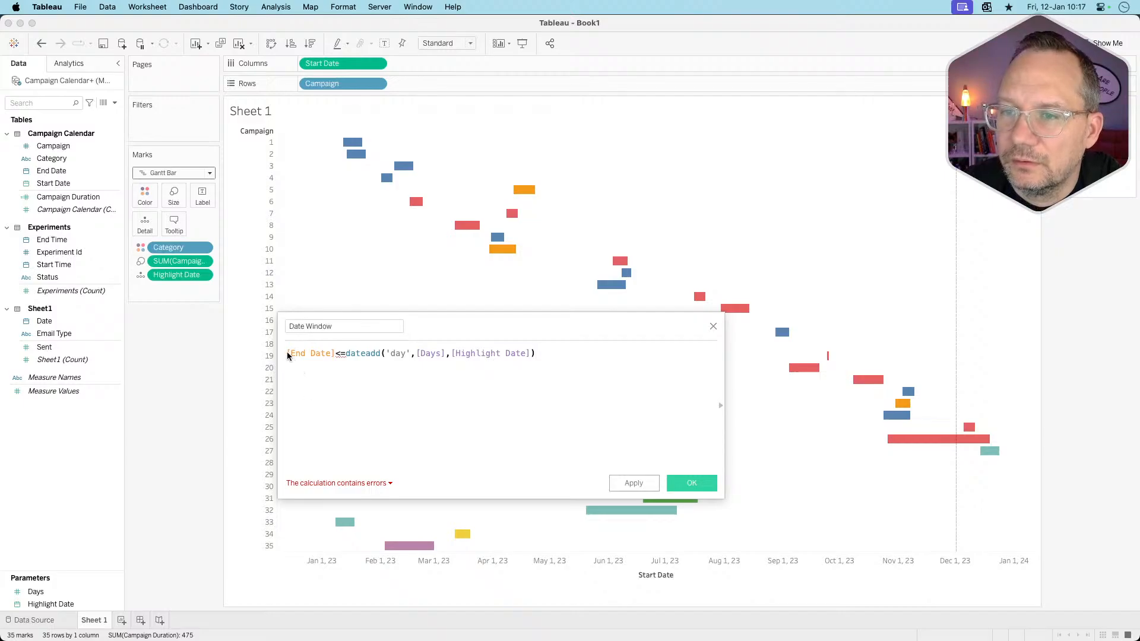
# - Try wrapping [End Date] in attr( ) on the comparison's first side and check whether the calculation is valid
pyautogui.write('attr(')
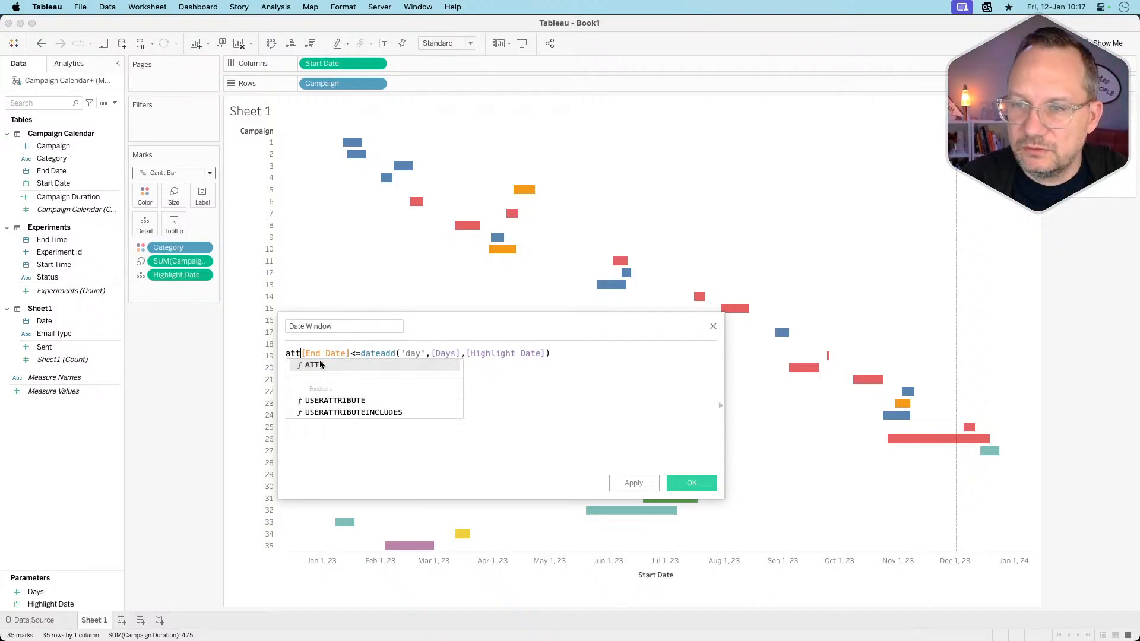
pyautogui.click(360, 354)
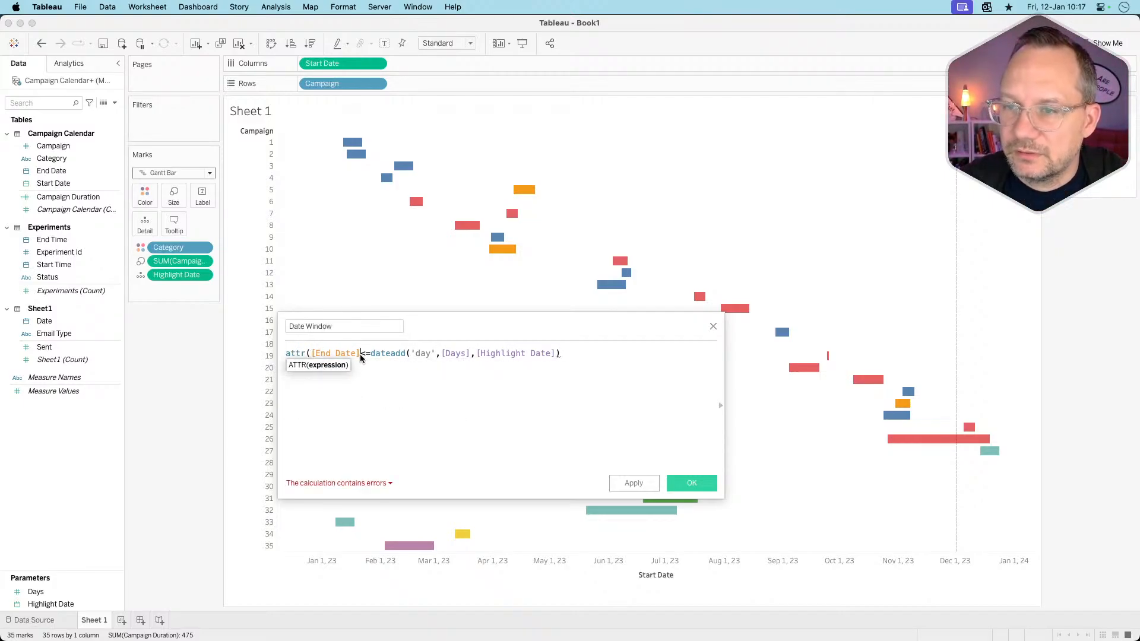
pyautogui.write(')')
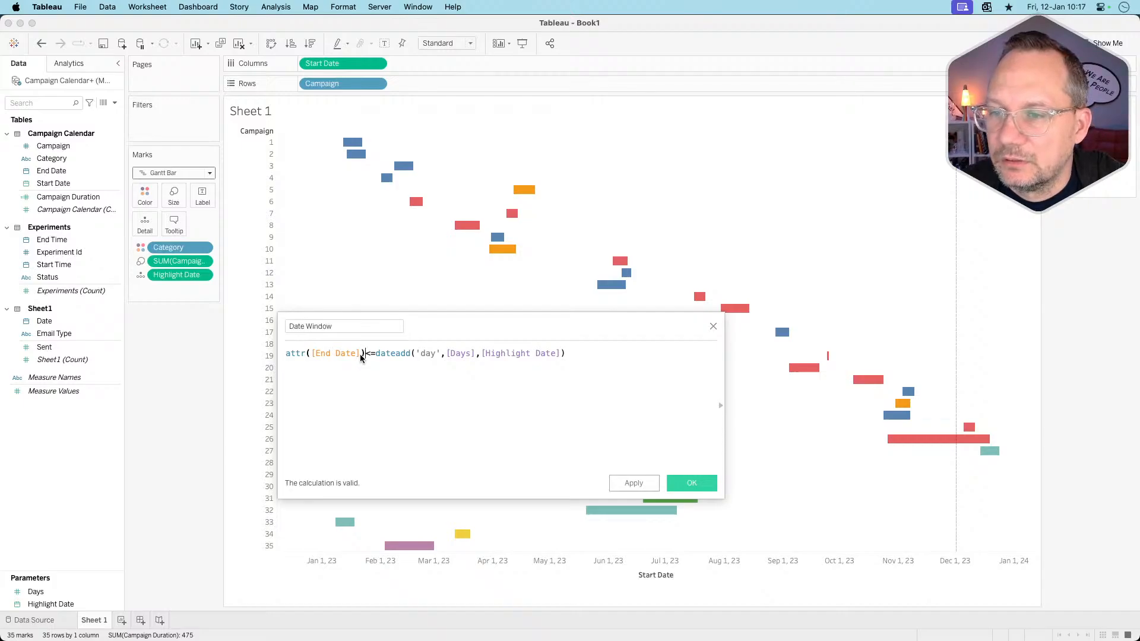
pyautogui.click(334, 410)
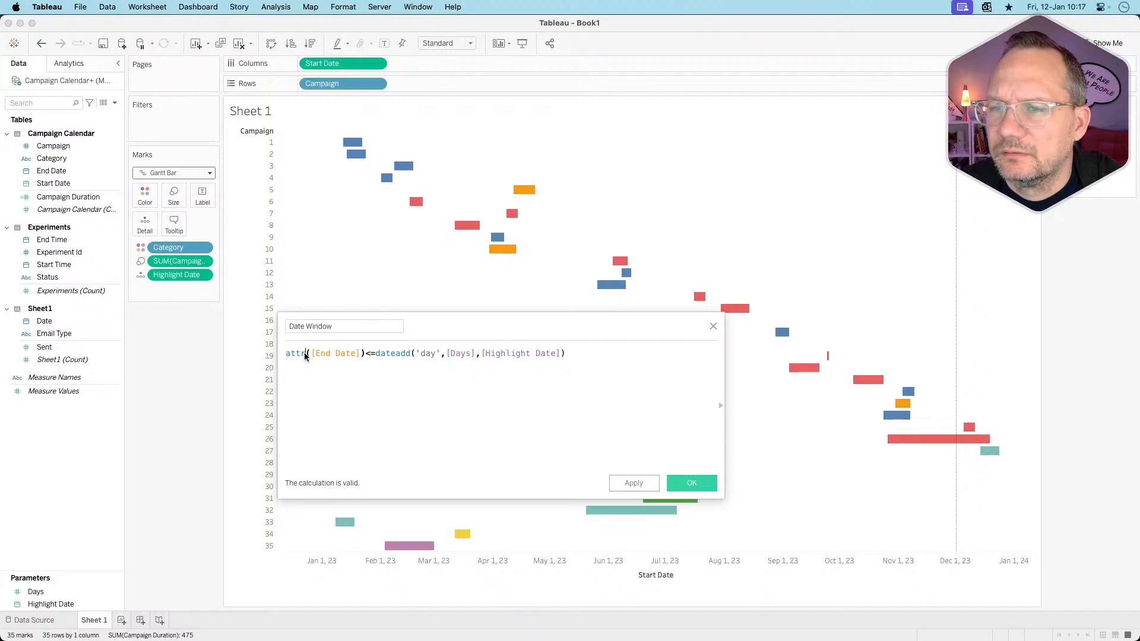
# - Try replacing the attr expression with the level of detail expression { FIXED [Campaign]:min([End Date])} in front of <=
pyautogui.write('{ FIXED ')
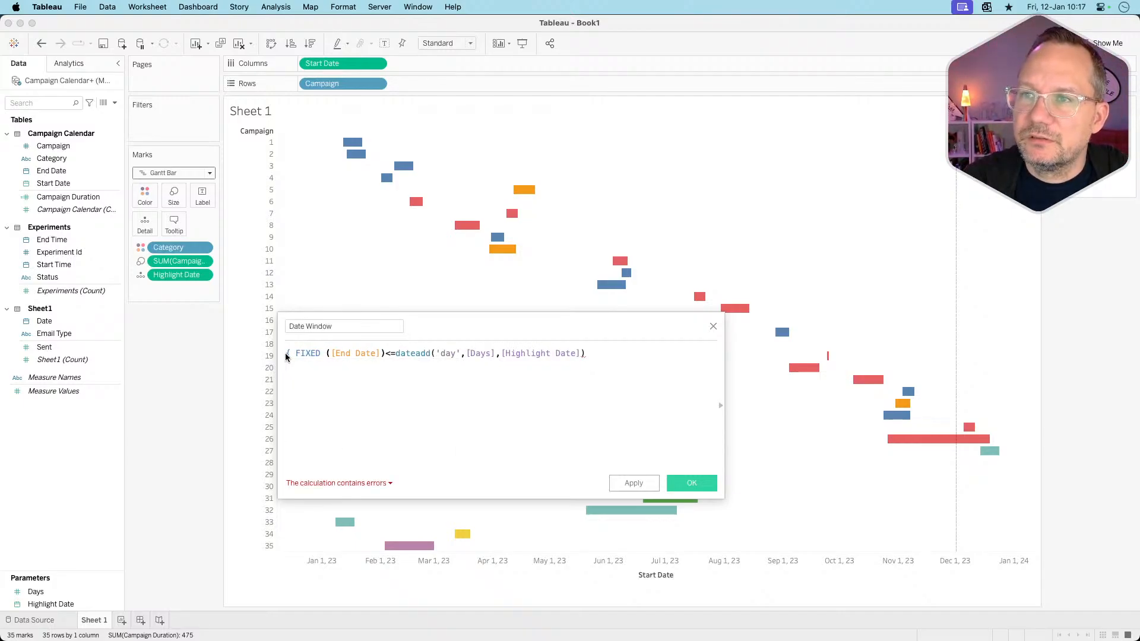
pyautogui.write('cam')
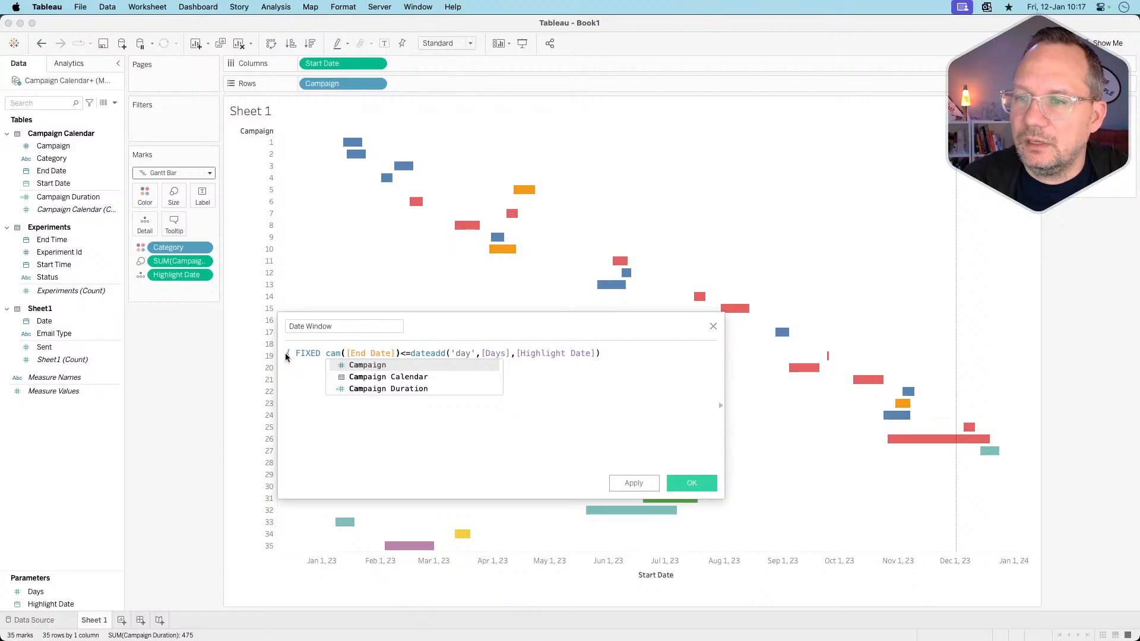
pyautogui.press('Return')
pyautogui.write(':')
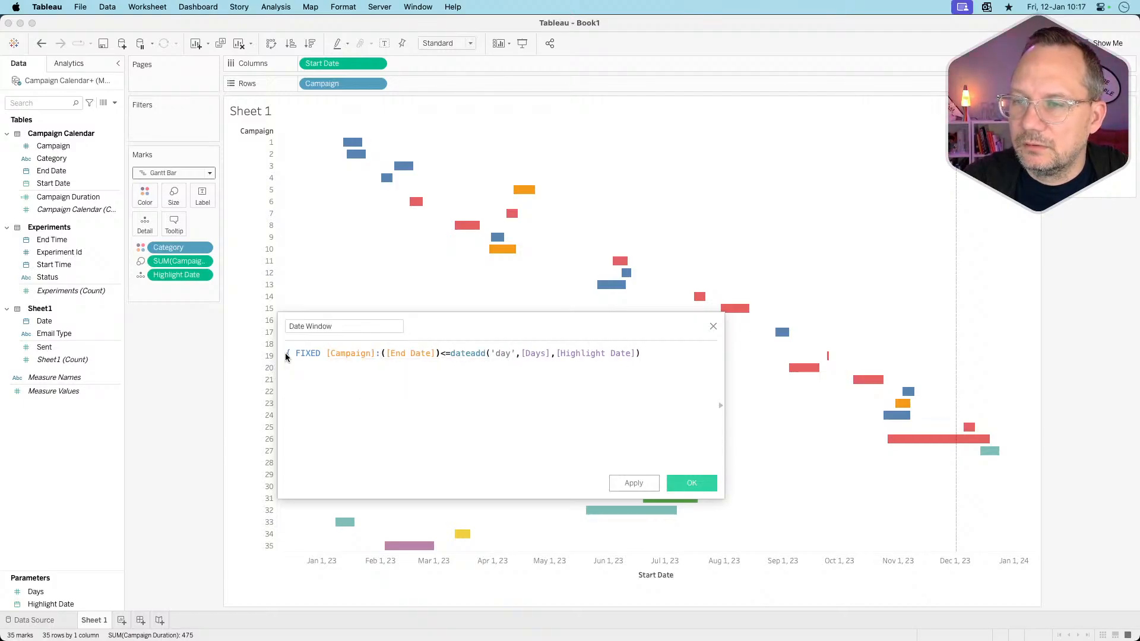
pyautogui.write('min(')
pyautogui.press('BackSpace')
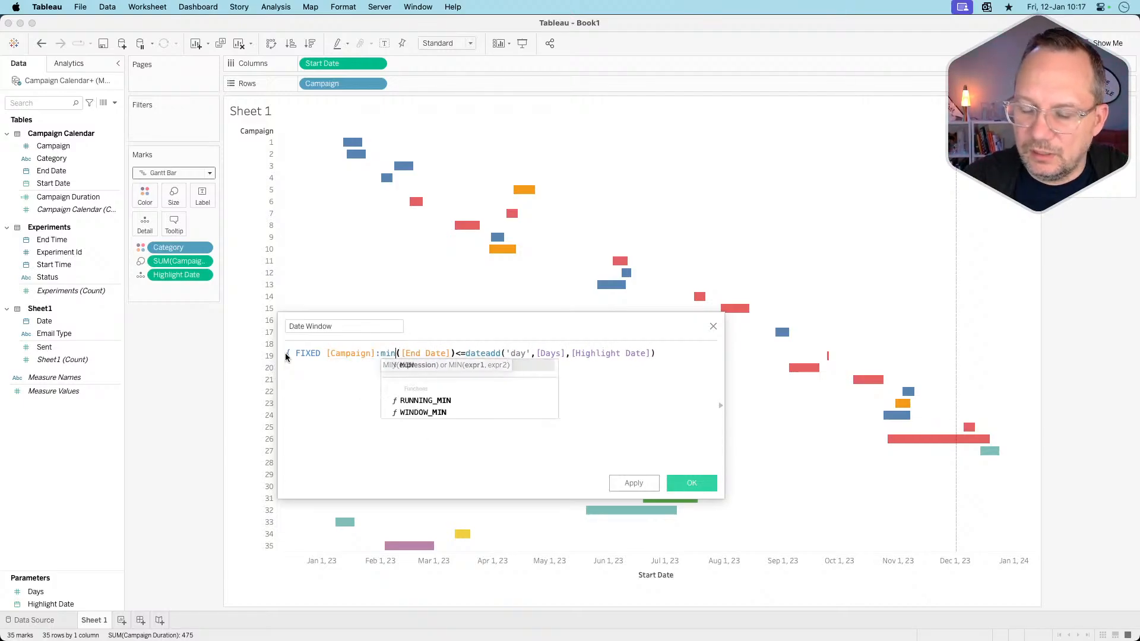
pyautogui.press('Escape')
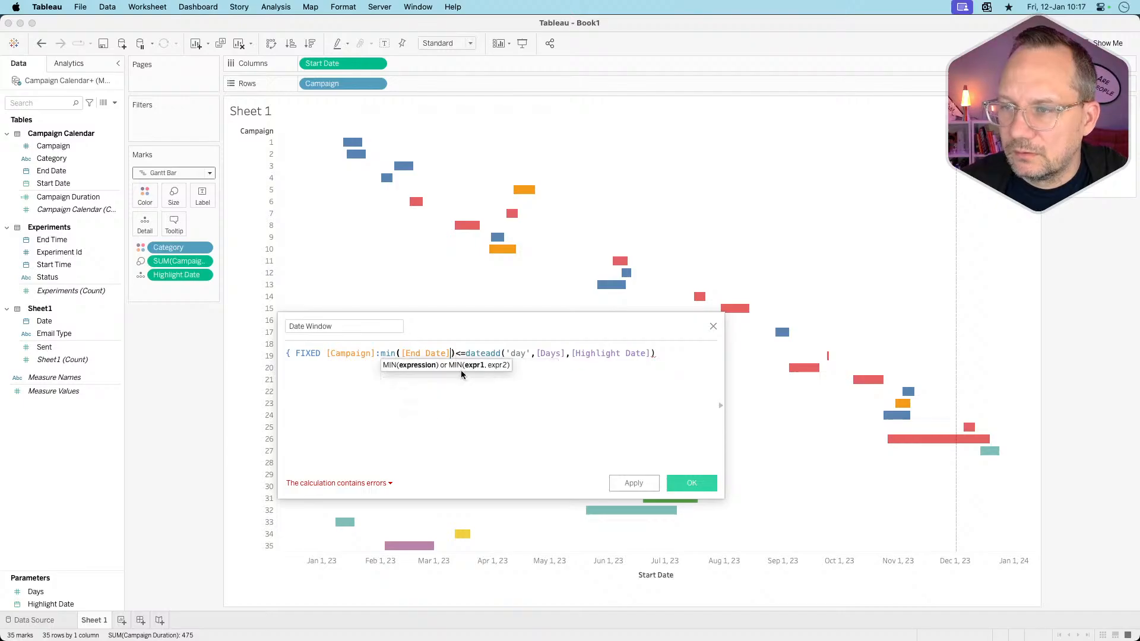
pyautogui.click(461, 370)
pyautogui.write(')')
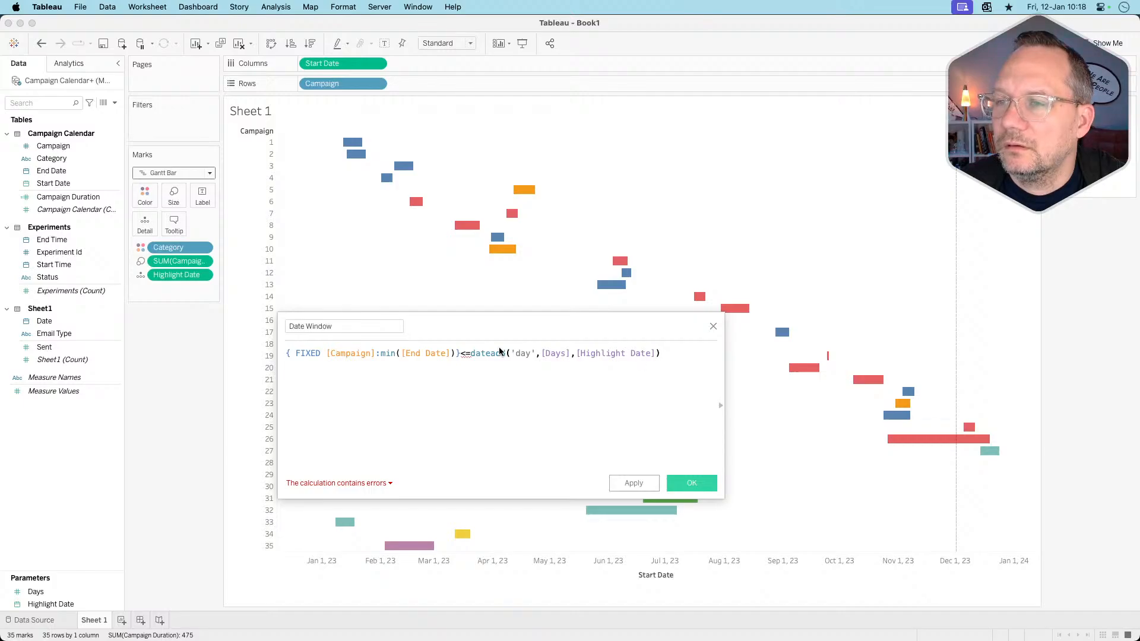
# - Delete the comparison part of the formula so only dateadd('day',[Days],[Highlight Date]) remains
pyautogui.click(472, 355)
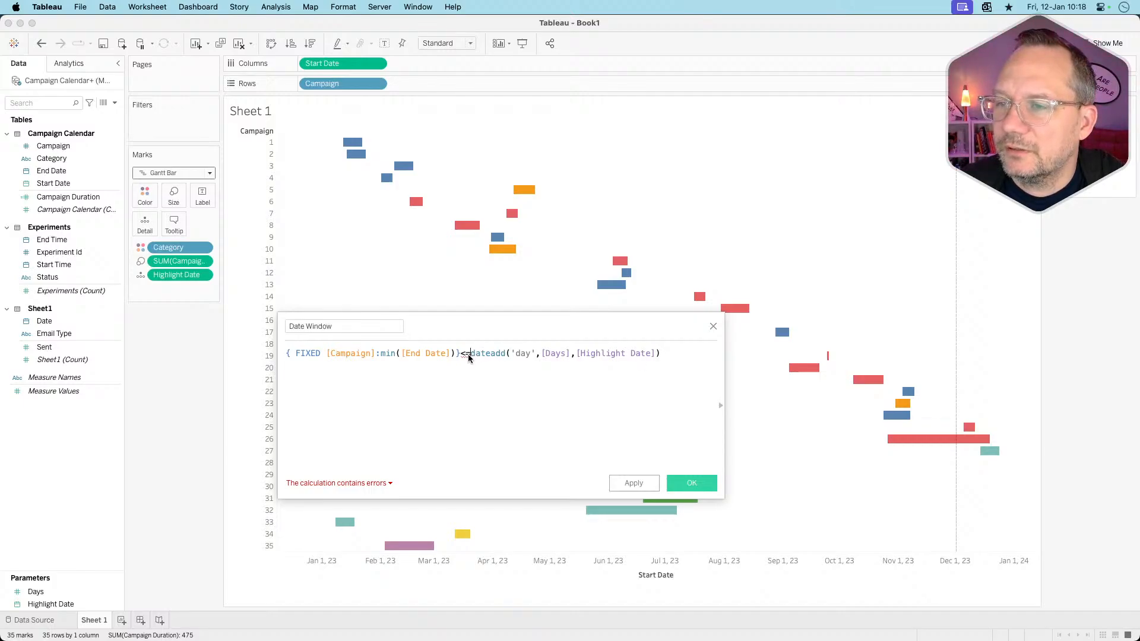
pyautogui.moveTo(468, 354); pyautogui.dragTo(279, 354)
pyautogui.press('BackSpace')
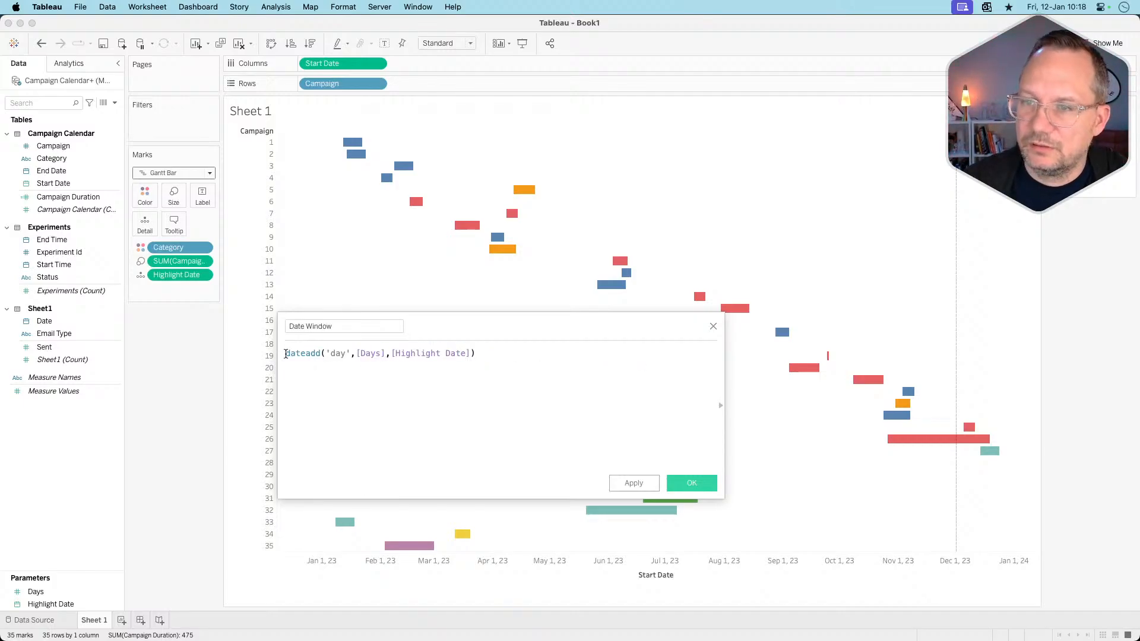
pyautogui.click(333, 408)
pyautogui.click(346, 327)
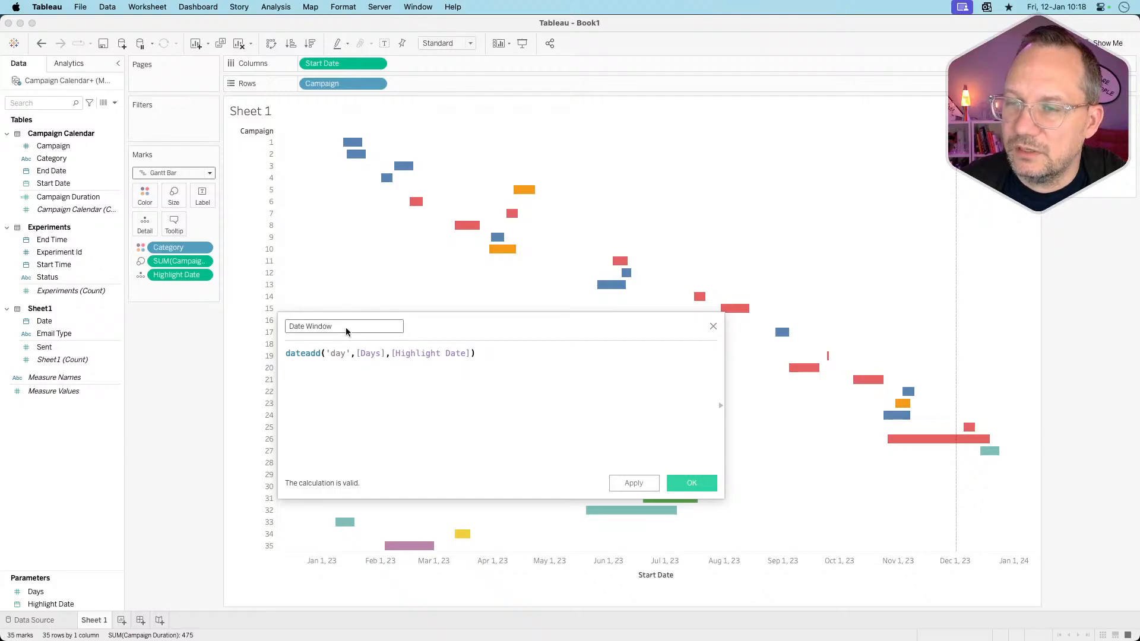
pyautogui.click(287, 352)
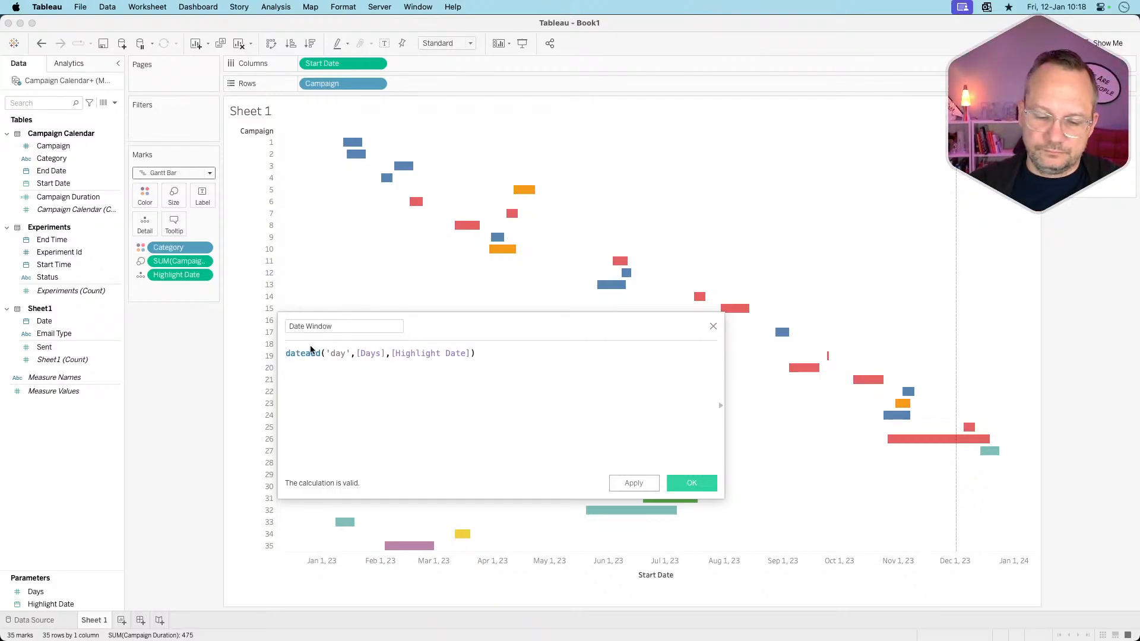
# - Rename the calculation Start Window, save it, and set its data type to Date
pyautogui.click(343, 326)
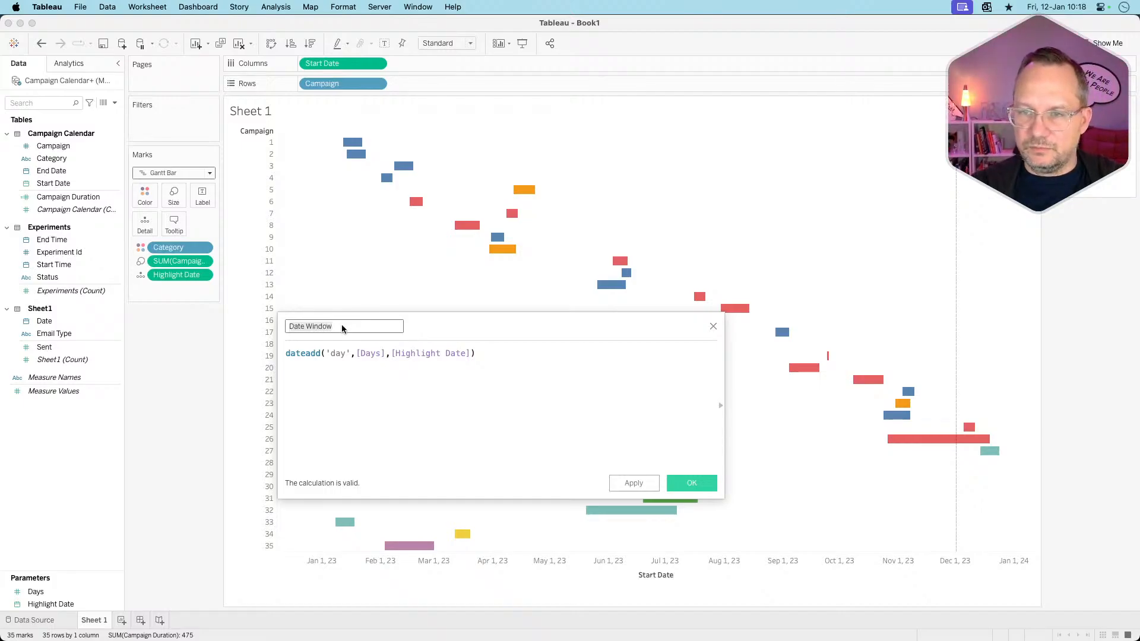
pyautogui.press('super+a')
pyautogui.write('Star')
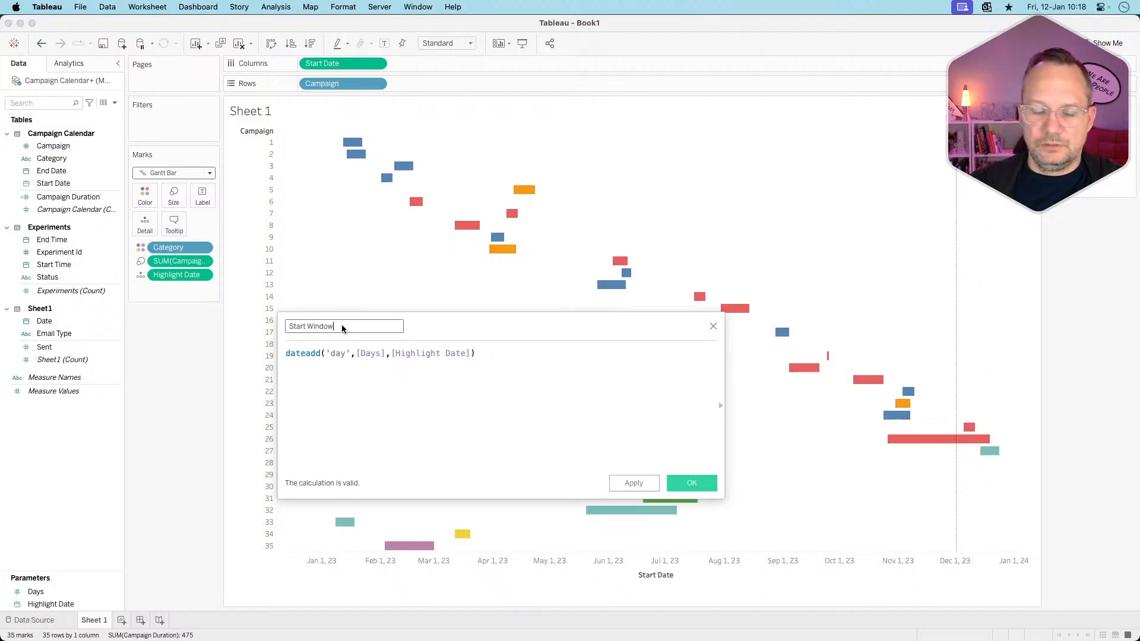
pyautogui.click(689, 483)
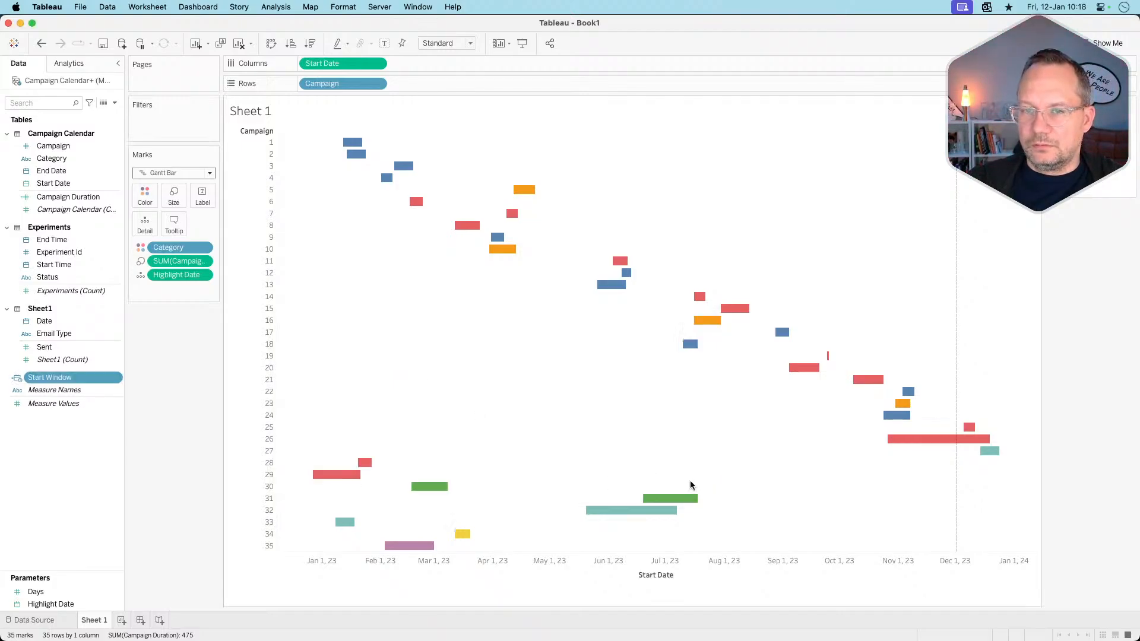
pyautogui.click(17, 378)
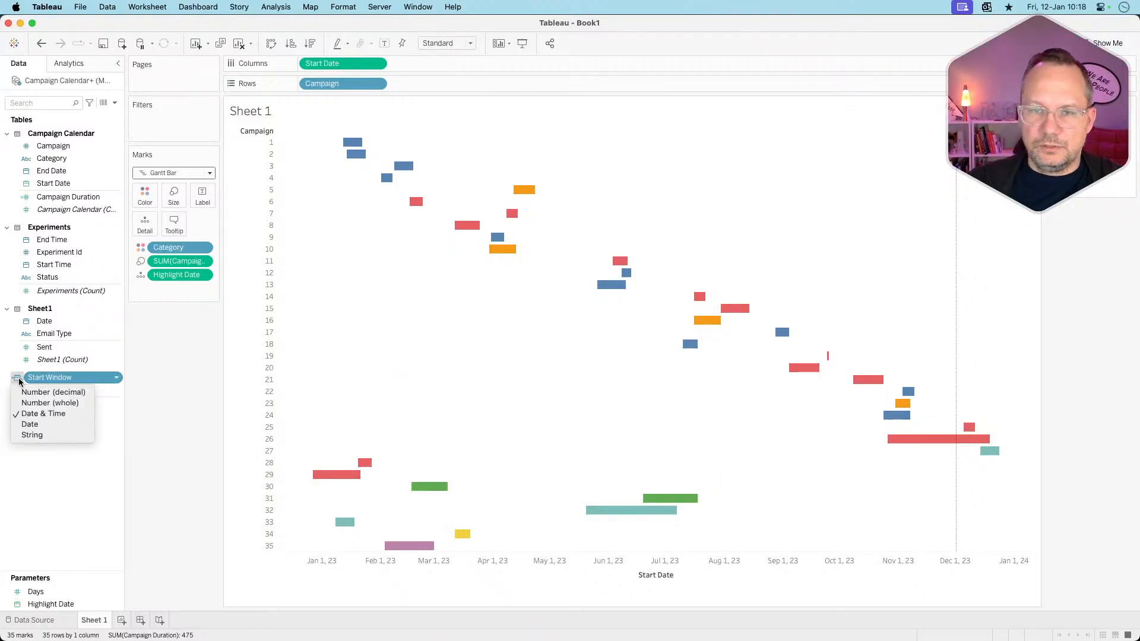
pyautogui.click(33, 424)
# - Start a new calculated field and insert the [End Date] field into its formula
pyautogui.rightClick(34, 446)
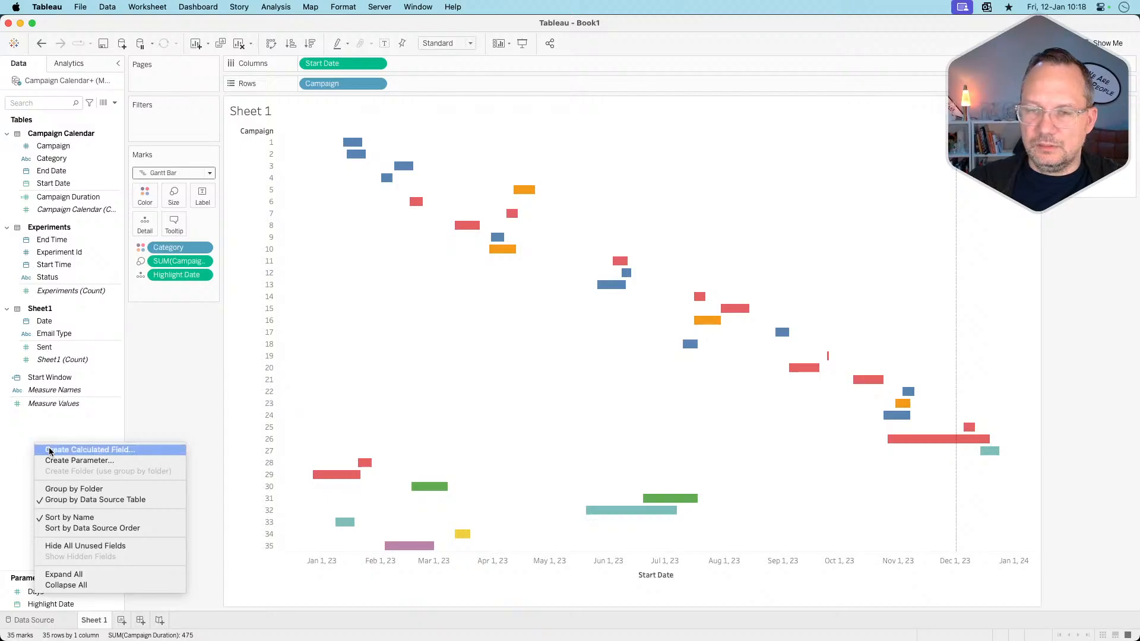
pyautogui.click(49, 451)
pyautogui.click(354, 402)
pyautogui.write('END')
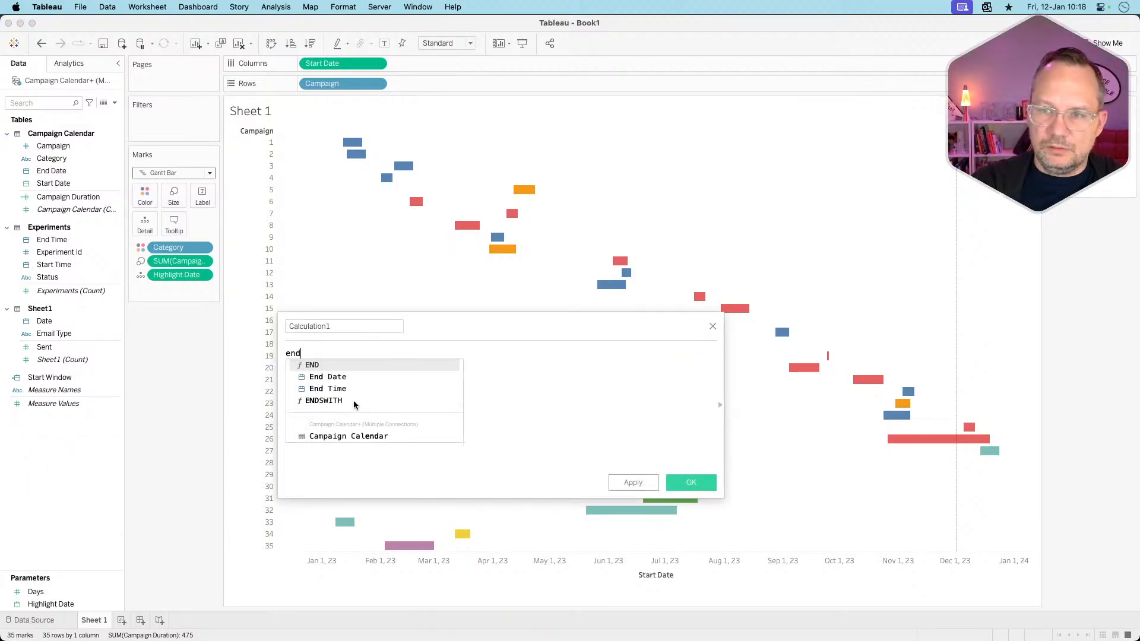
pyautogui.press('BackSpace')
pyautogui.press('BackSpace')
pyautogui.press('BackSpace')
pyautogui.write('end da')
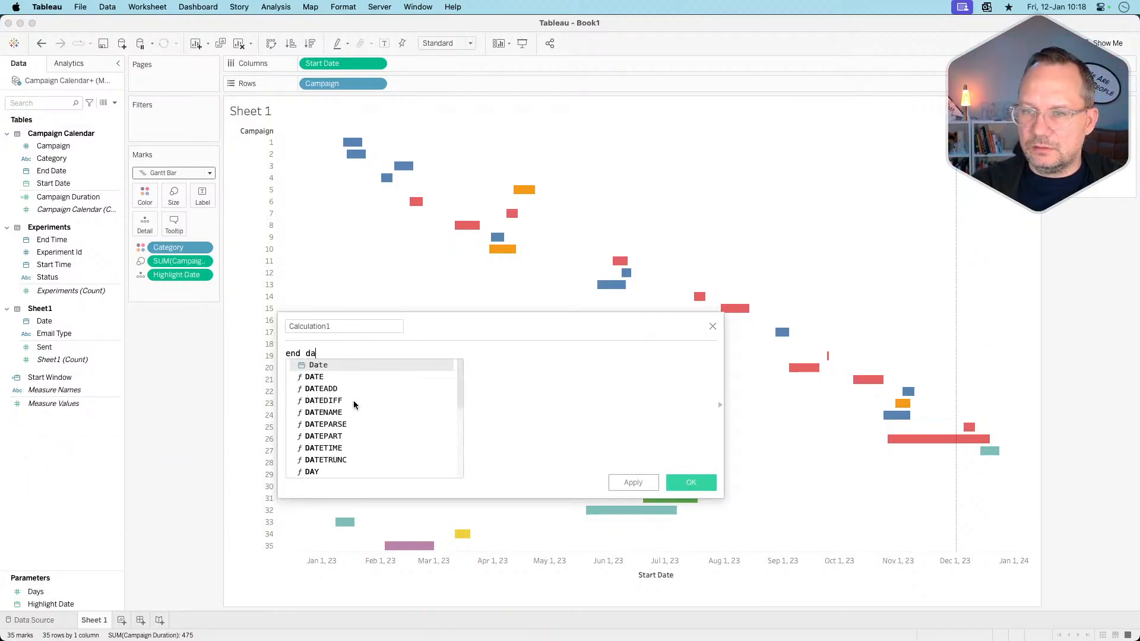
pyautogui.write('te')
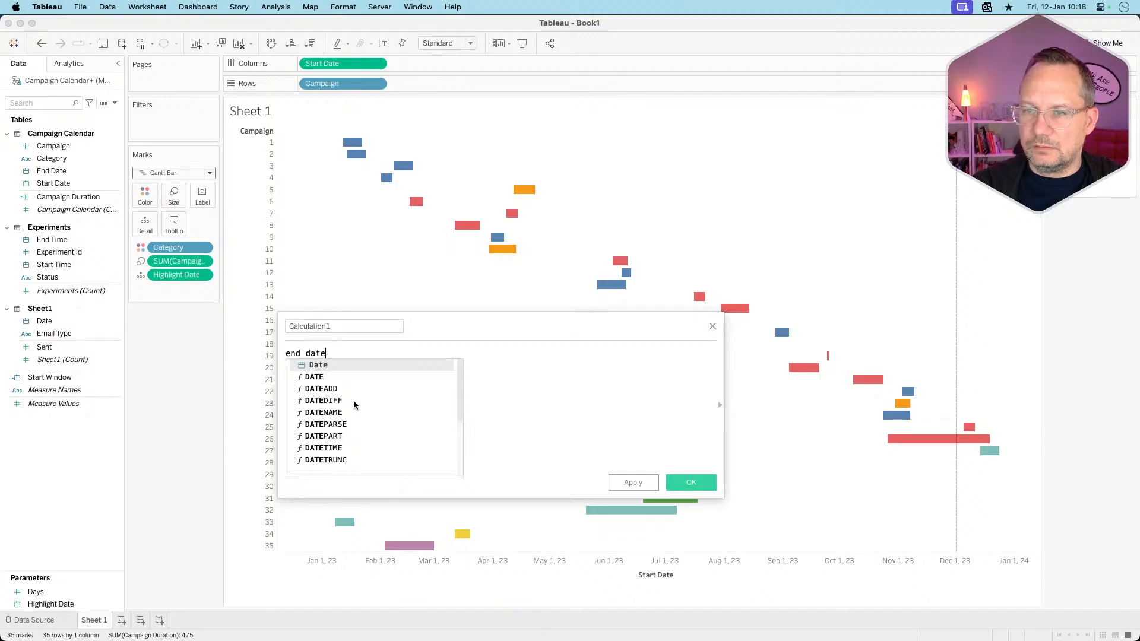
pyautogui.press('BackSpace')
pyautogui.press('BackSpace')
pyautogui.press('BackSpace')
pyautogui.press('BackSpace')
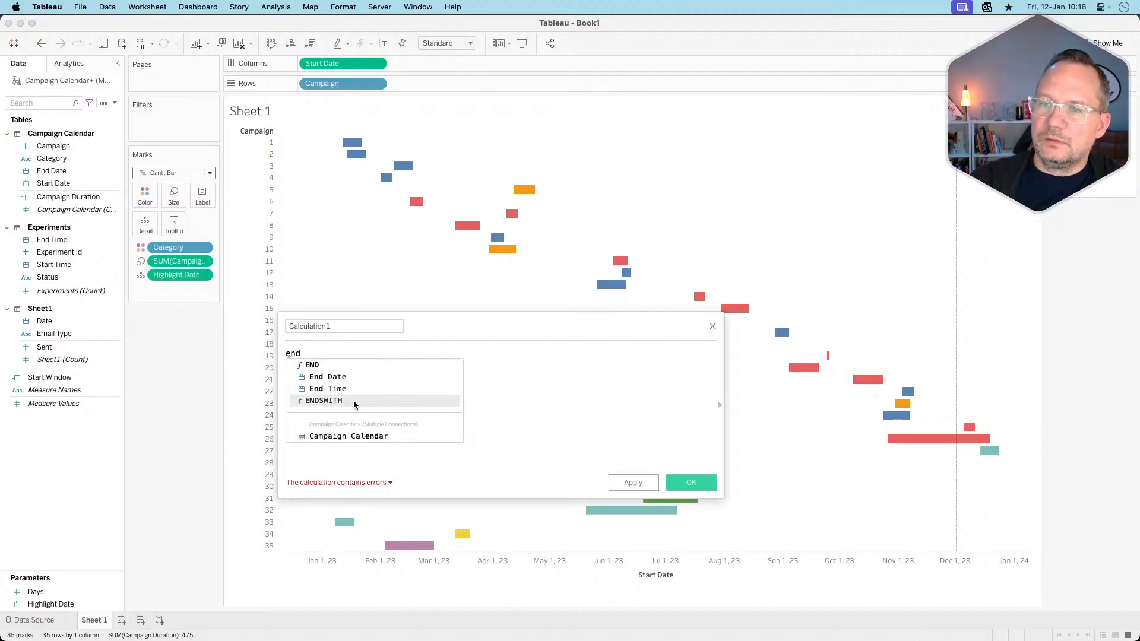
pyautogui.press('Up')
pyautogui.press('Up')
pyautogui.press('Return')
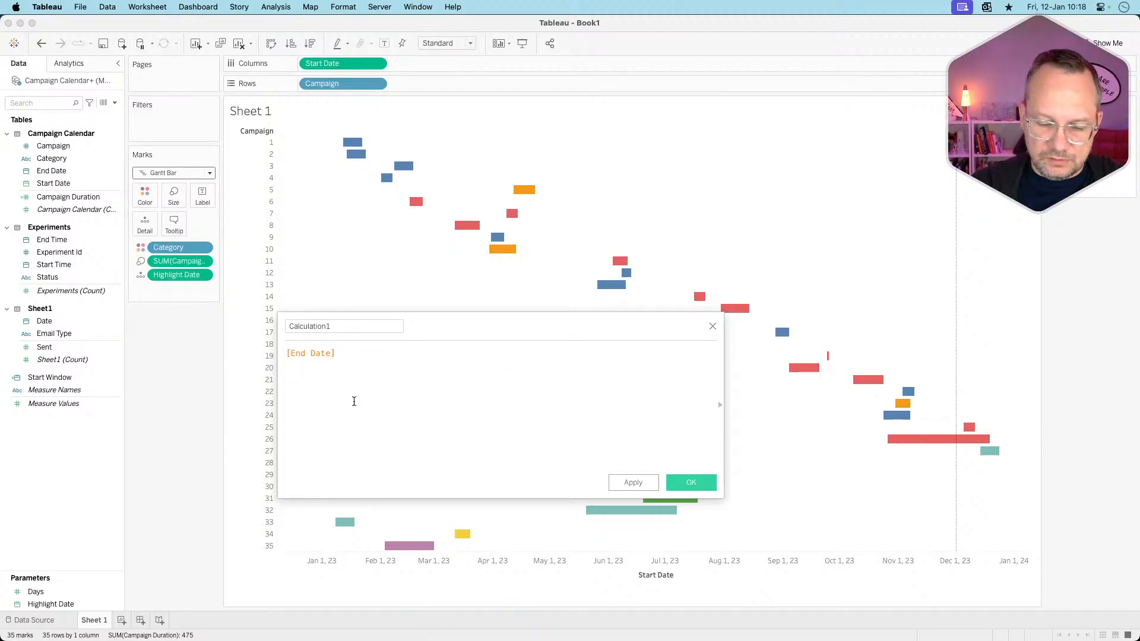
# - Try extending the formula to [End Date]<=[Start Window], and discard the calculated field
pyautogui.write('<=')
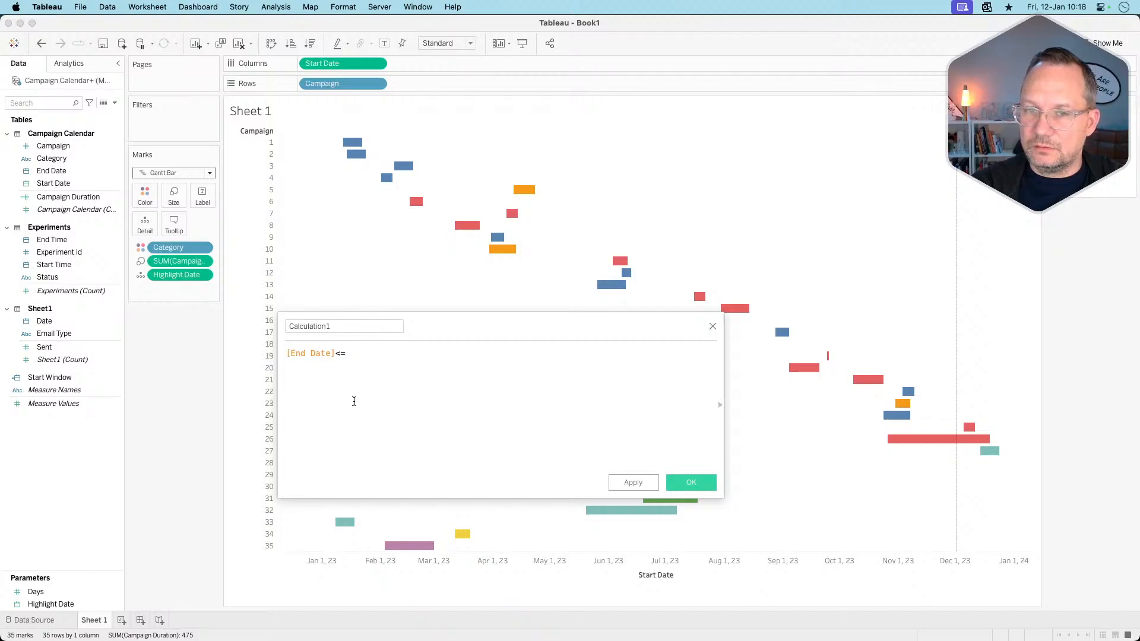
pyautogui.write('start')
pyautogui.press('Down')
pyautogui.press('Down')
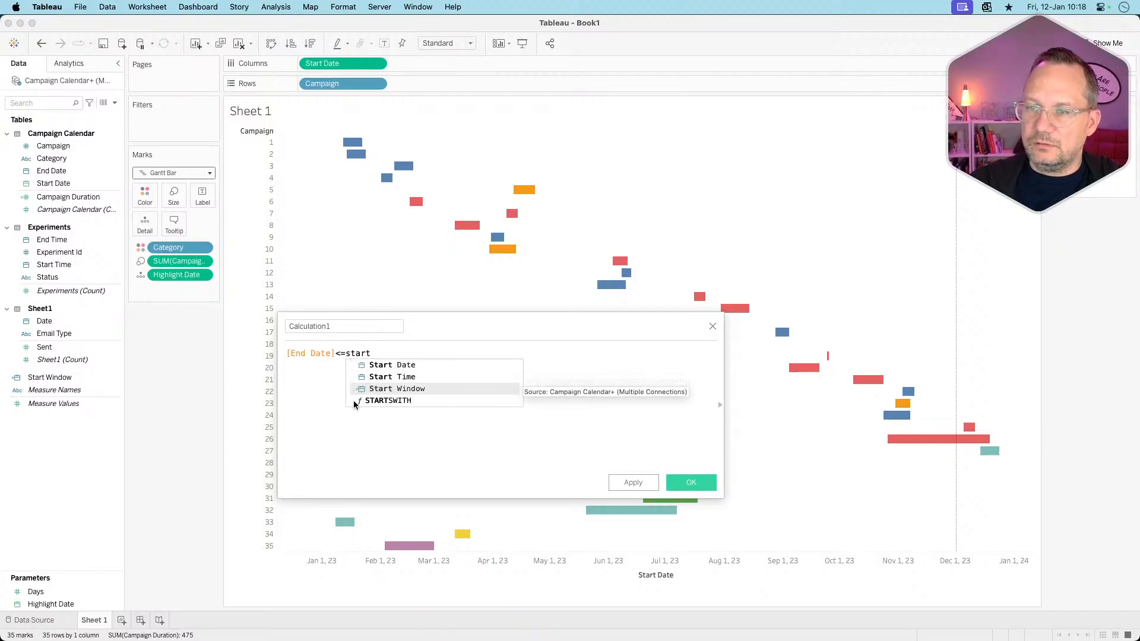
pyautogui.press('Return')
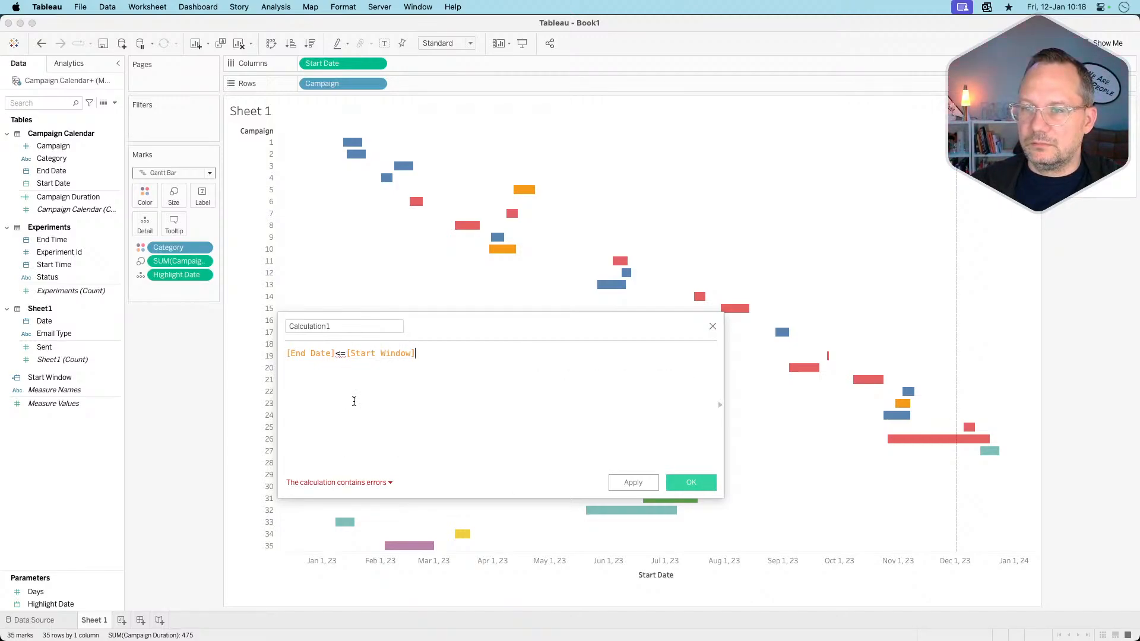
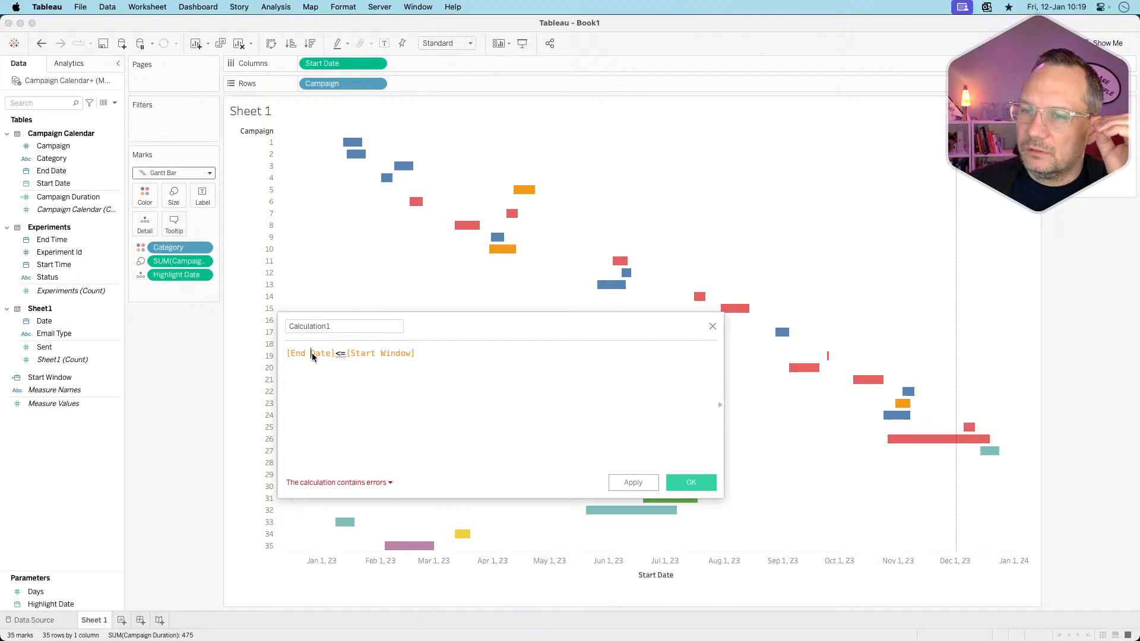
pyautogui.click(713, 327)
# - Create a new worksheet and place Campaign and End Date on Rows
pyautogui.click(121, 619)
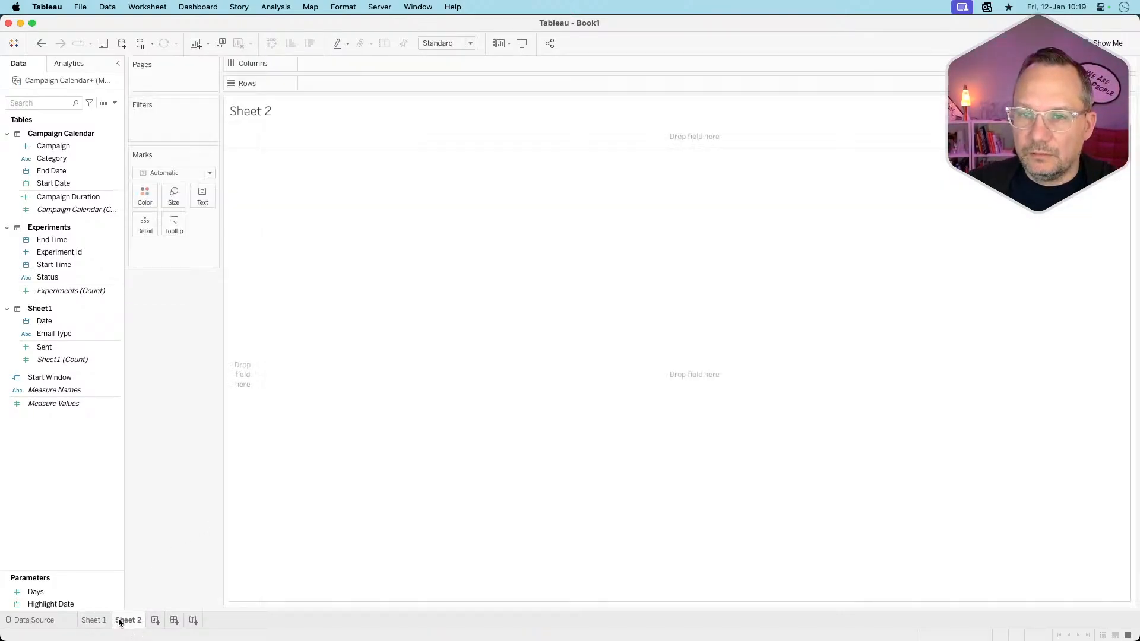
pyautogui.moveTo(57, 146); pyautogui.dragTo(361, 84)
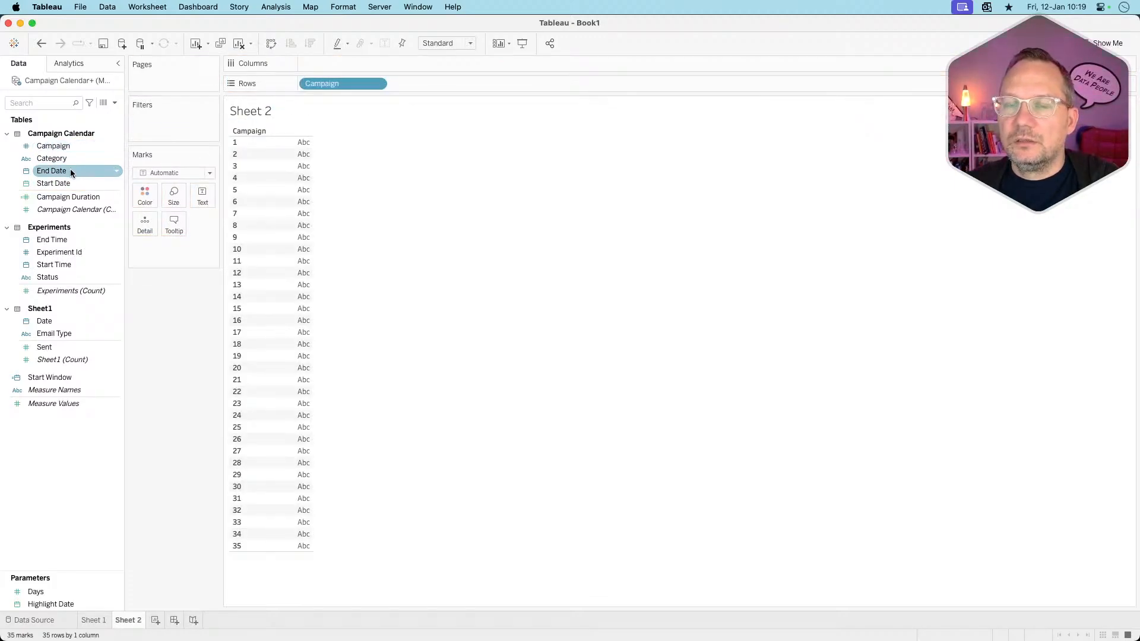
pyautogui.moveTo(70, 171); pyautogui.dragTo(450, 82)
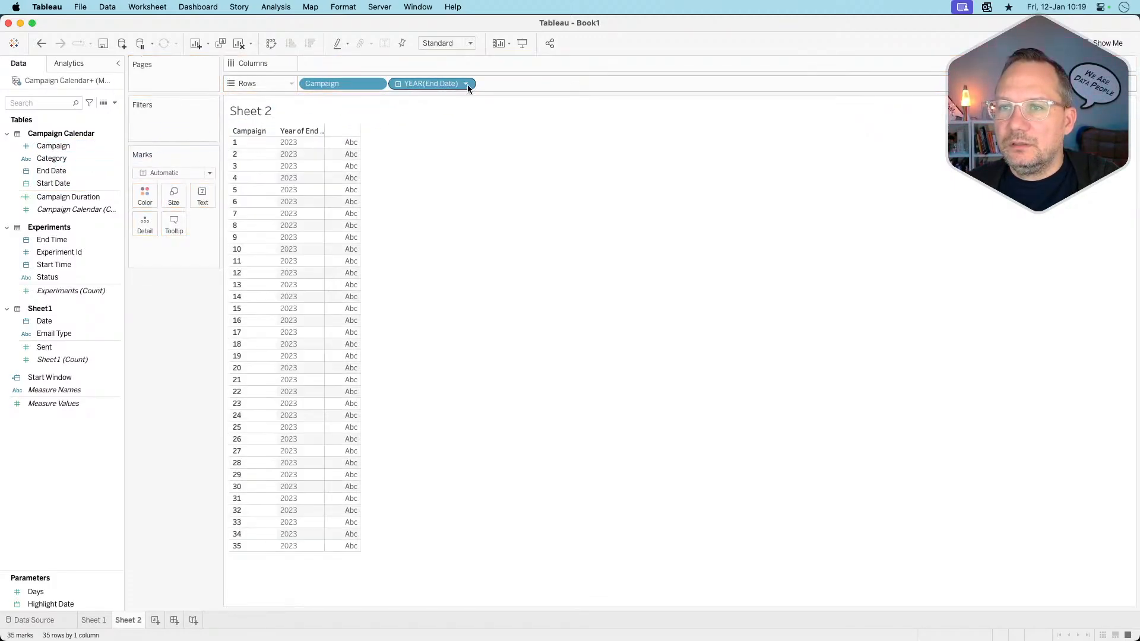
# - Change End Date on Rows to an exact date and make it discrete
pyautogui.click(461, 86)
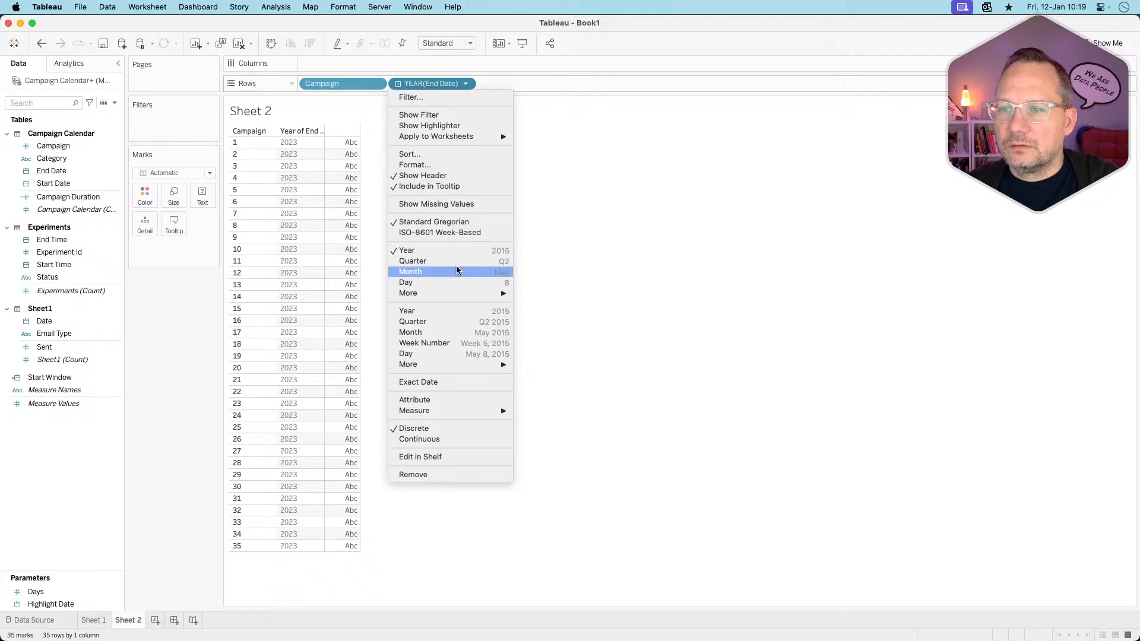
pyautogui.click(444, 382)
pyautogui.click(465, 86)
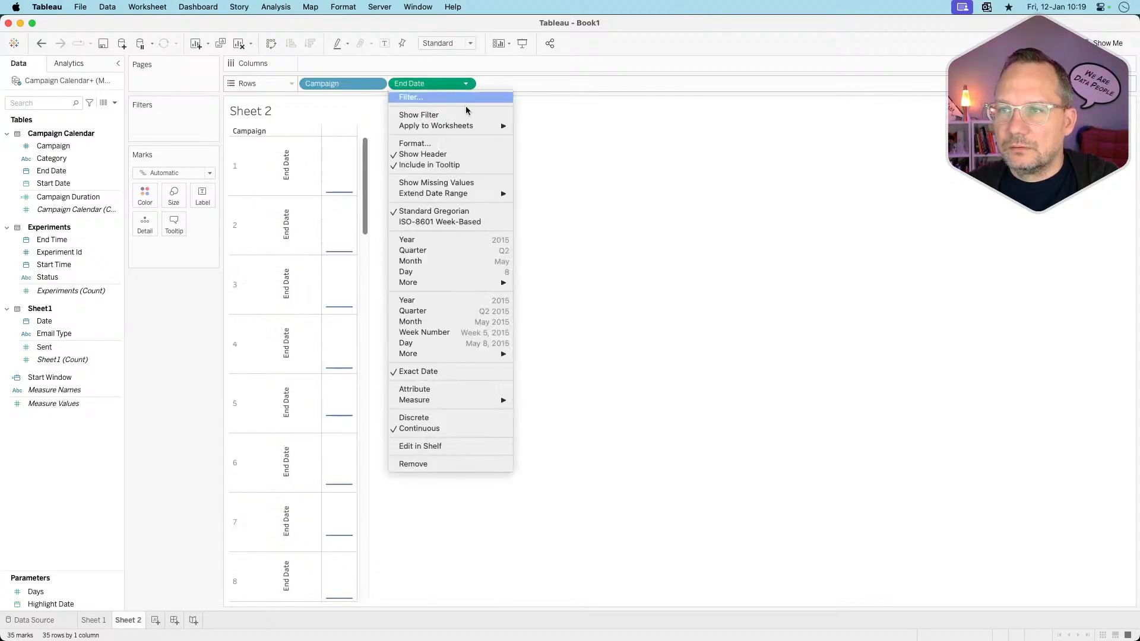
pyautogui.click(426, 416)
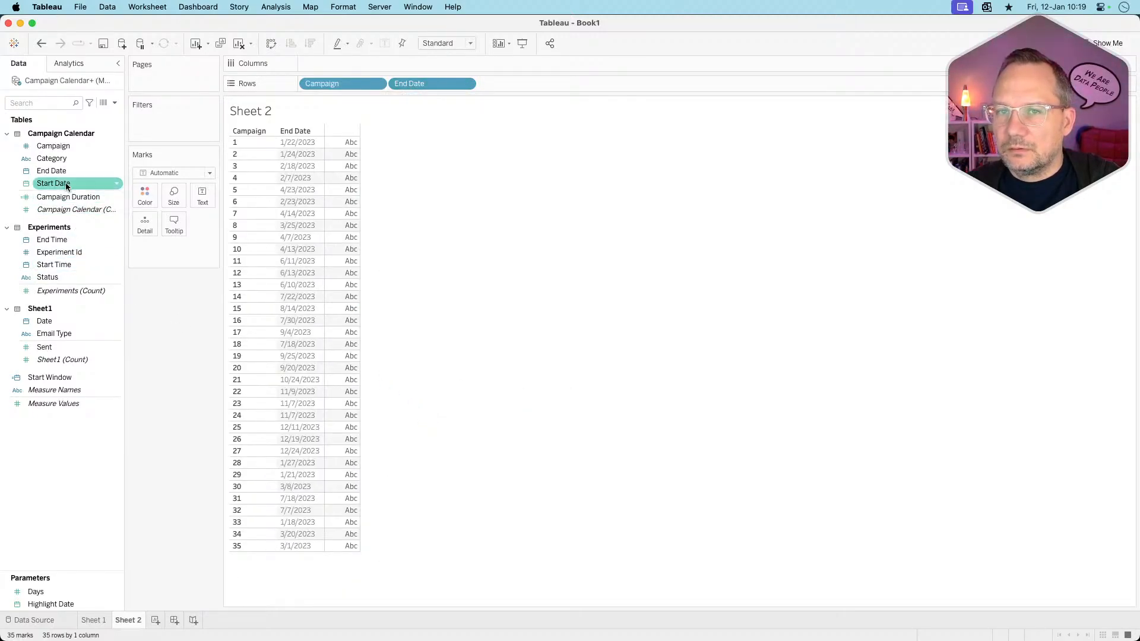
# - Add Start Date to Rows as a discrete exact date, placed between Campaign and End Date
pyautogui.moveTo(59, 183)
pyautogui.mouseDown()
pyautogui.moveTo(430, 88)
pyautogui.moveTo(390, 90)
pyautogui.moveTo(482, 88)
pyautogui.mouseUp()
pyautogui.click(554, 84)
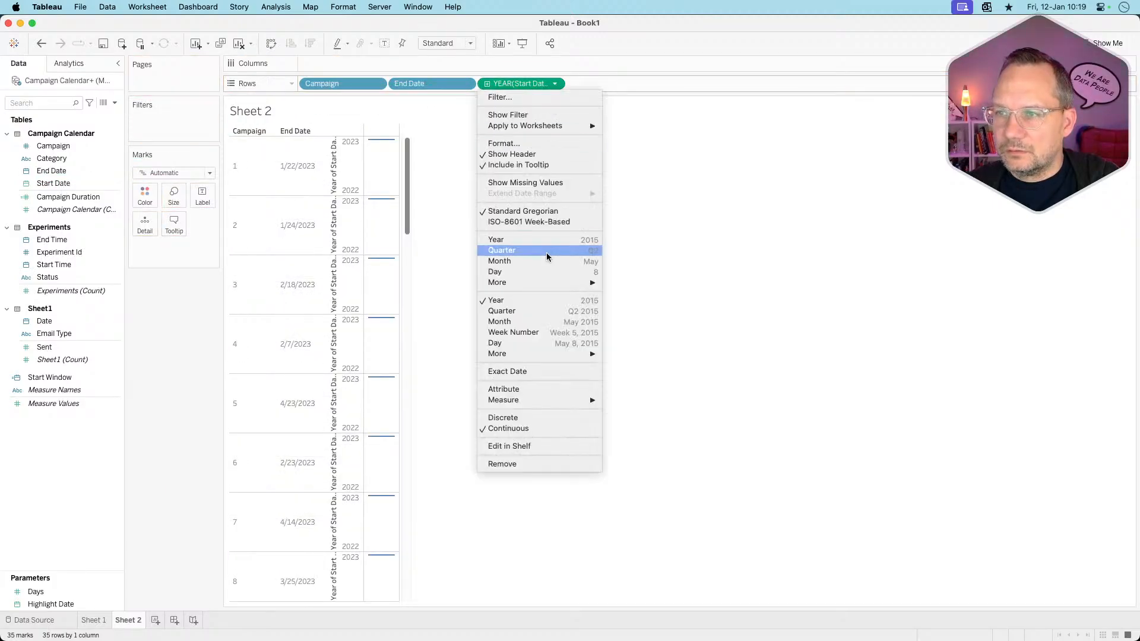
pyautogui.click(521, 371)
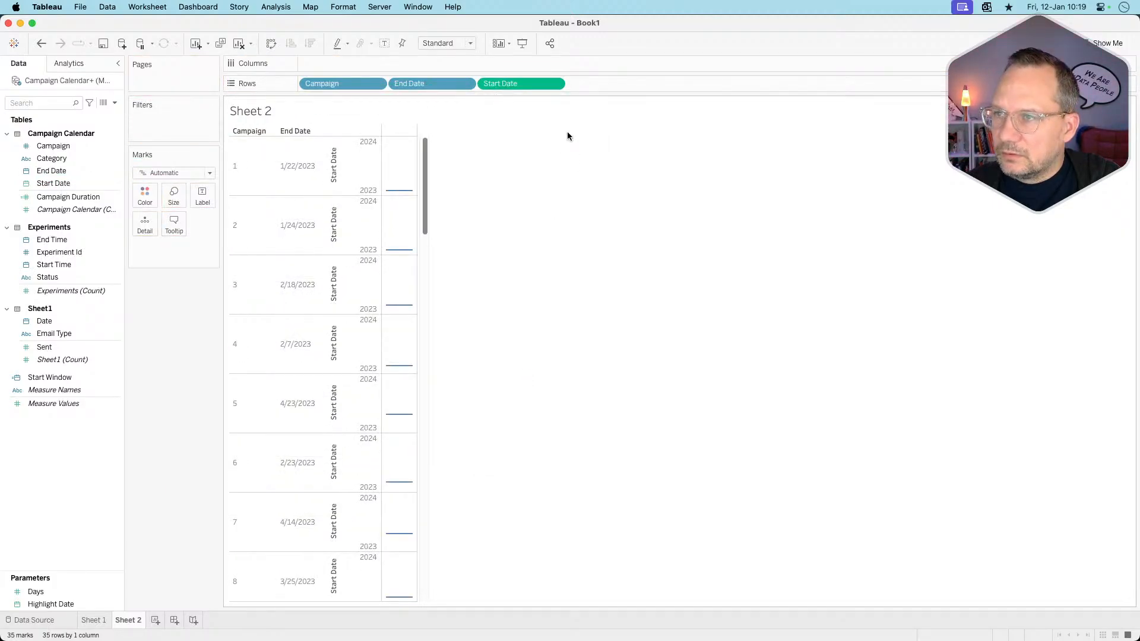
pyautogui.click(554, 84)
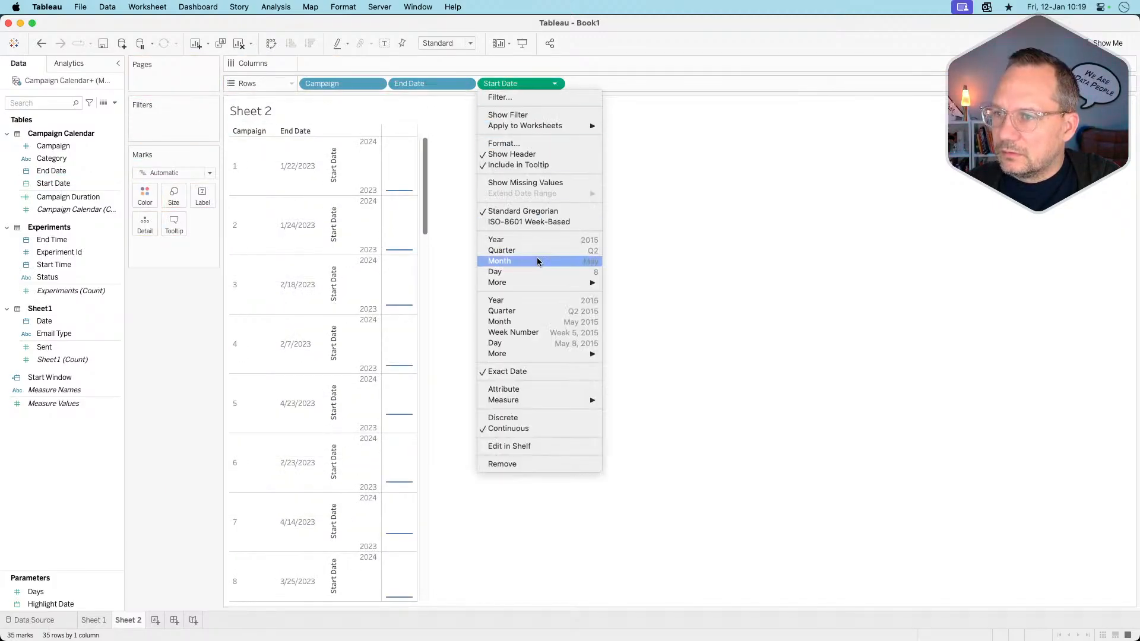
pyautogui.click(518, 418)
pyautogui.moveTo(516, 84); pyautogui.dragTo(390, 86)
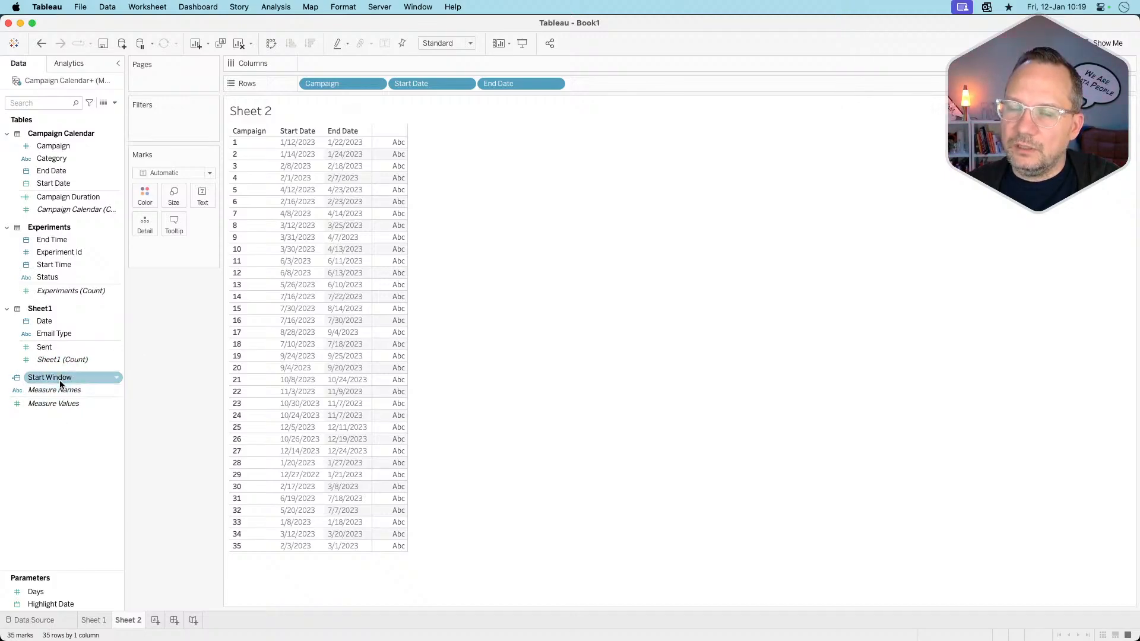
# - Try adding Start Window to Rows at its default year level, and take it off the shelf again
pyautogui.moveTo(55, 377); pyautogui.dragTo(674, 84)
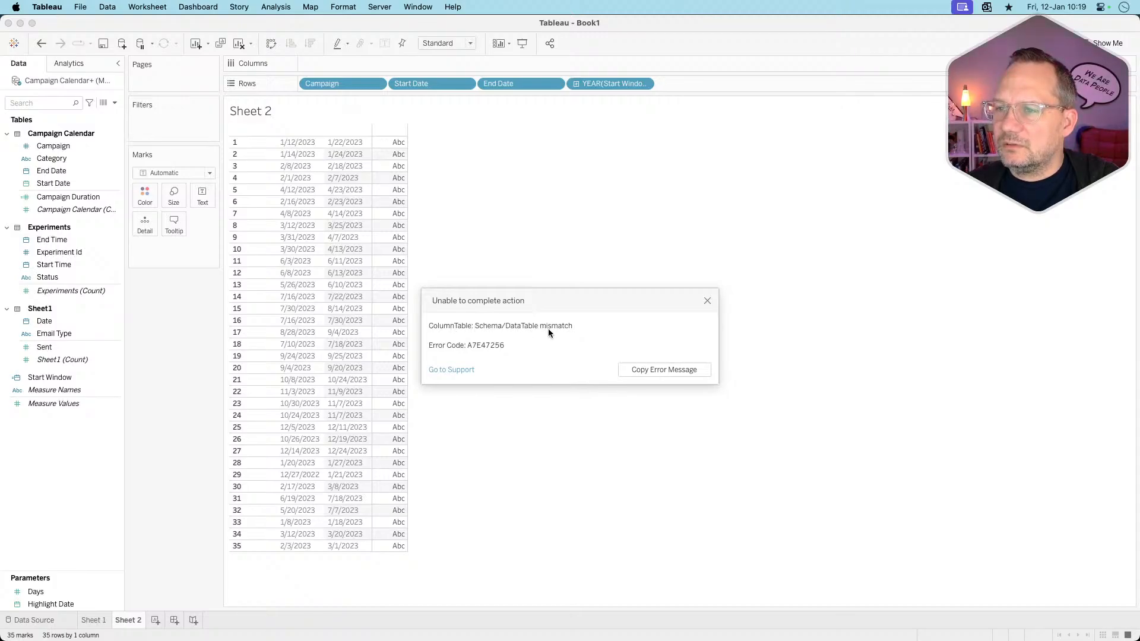
pyautogui.click(708, 301)
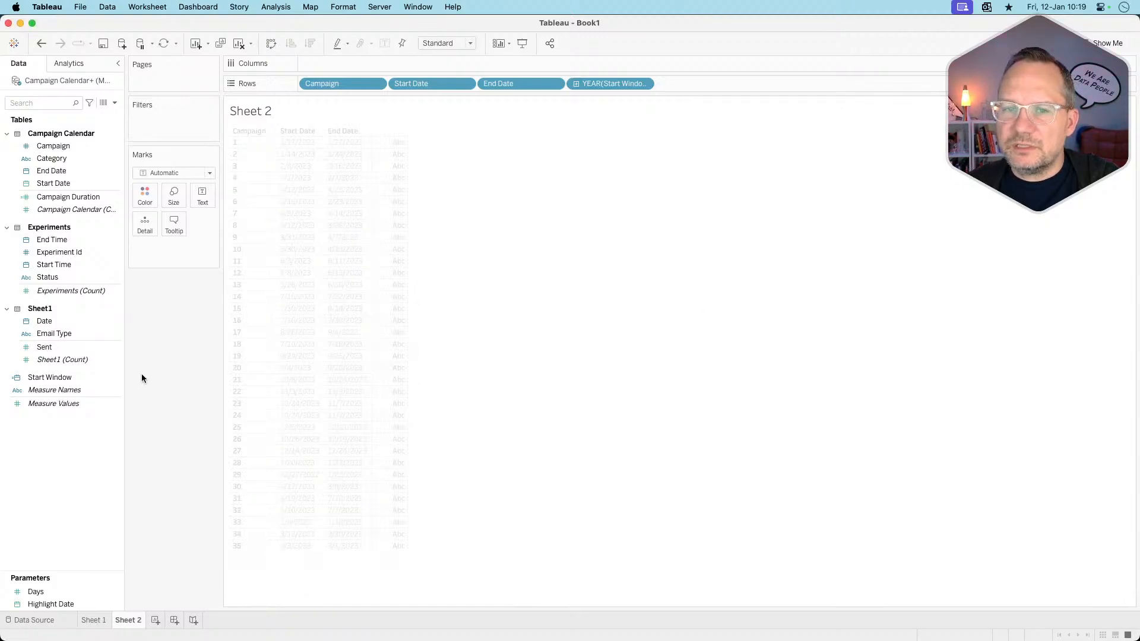
pyautogui.click(643, 83)
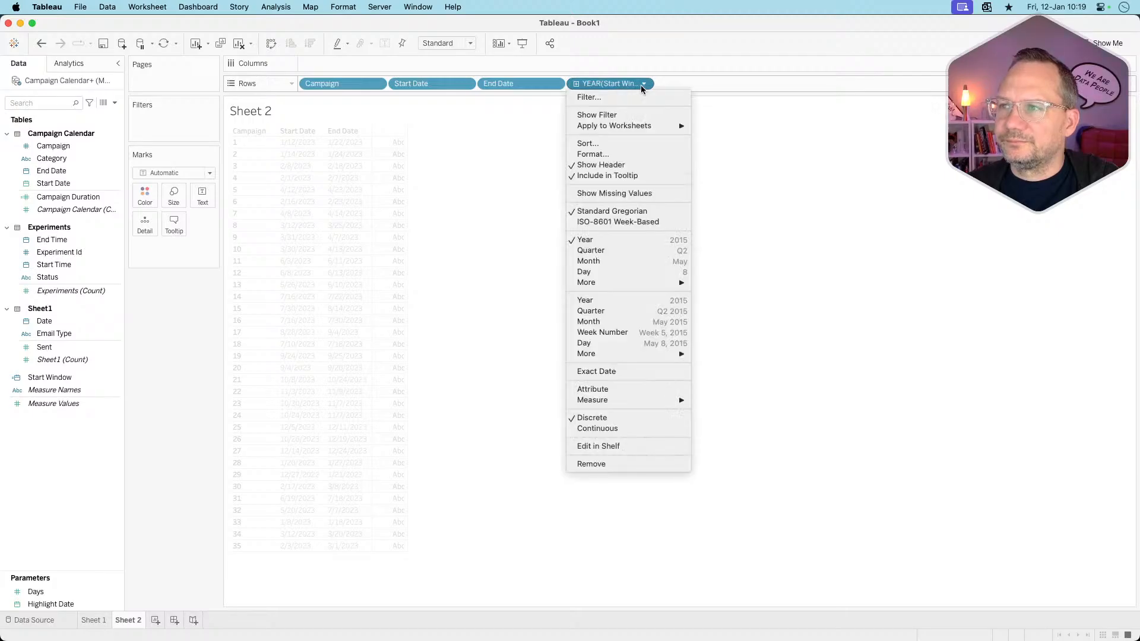
pyautogui.click(626, 84)
pyautogui.moveTo(626, 84); pyautogui.dragTo(160, 399)
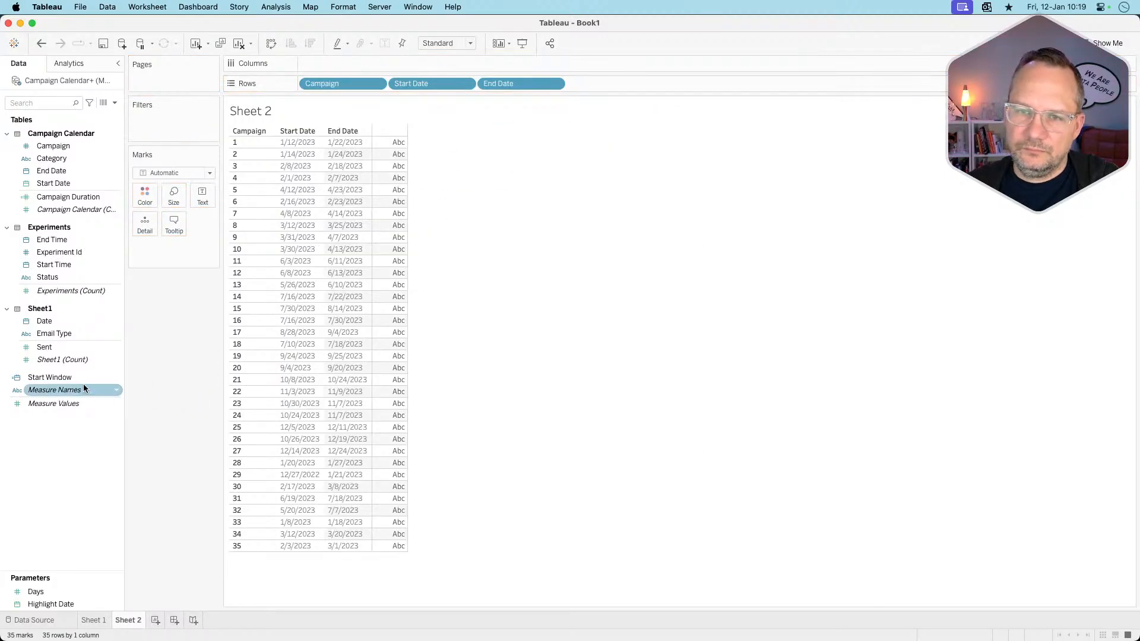
# - Add Start Window to Rows after End Date as a discrete full date
pyautogui.moveTo(77, 383); pyautogui.dragTo(645, 84)
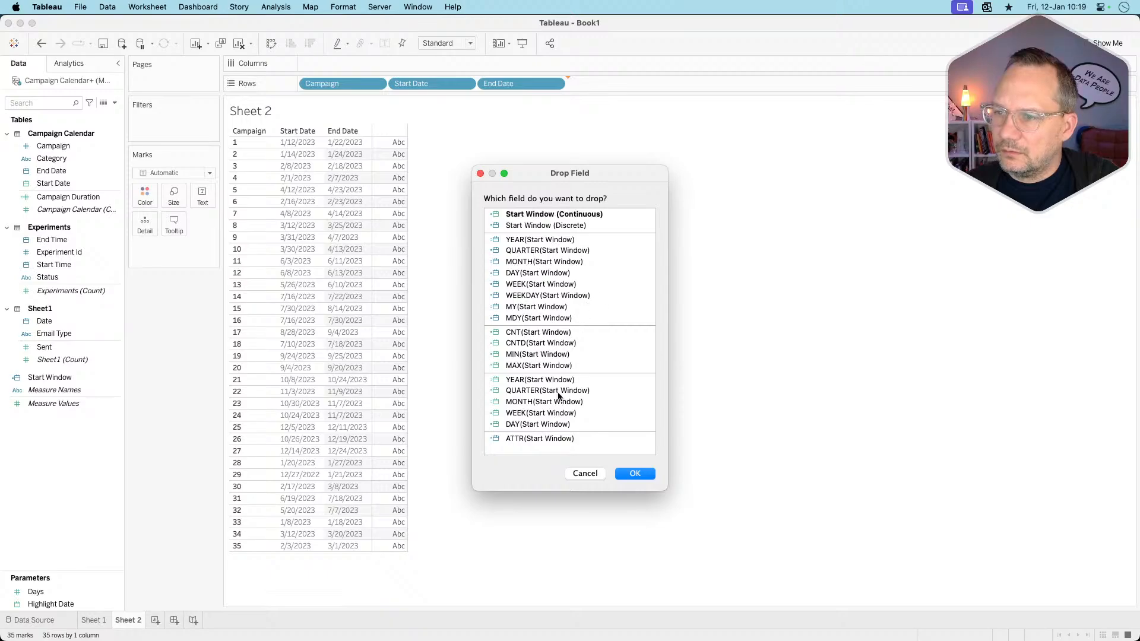
pyautogui.click(552, 226)
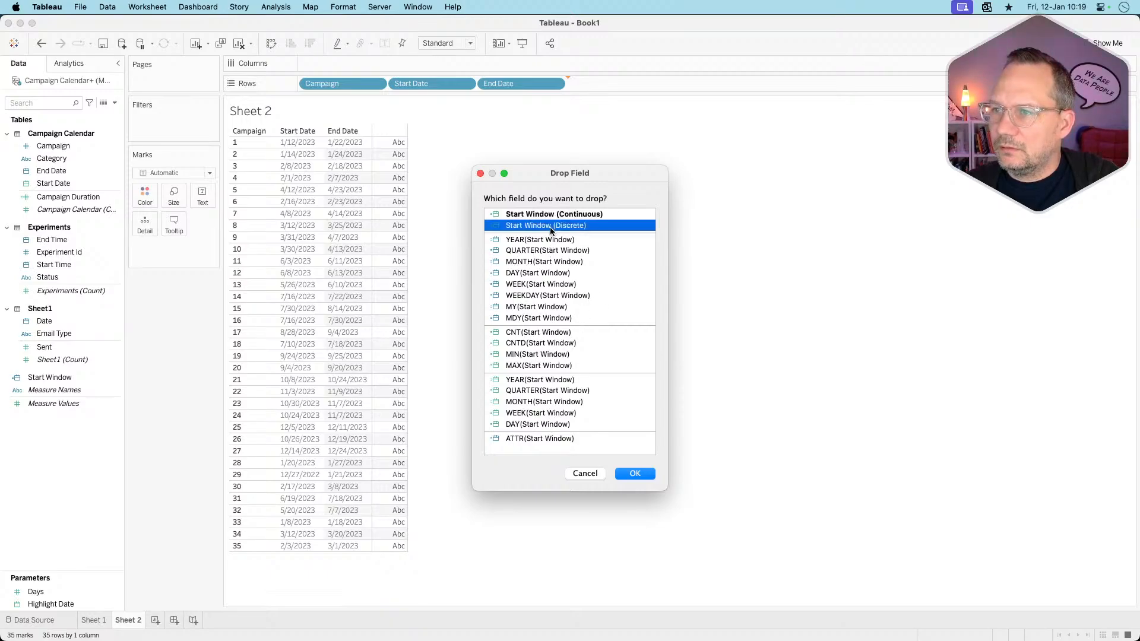
pyautogui.click(622, 478)
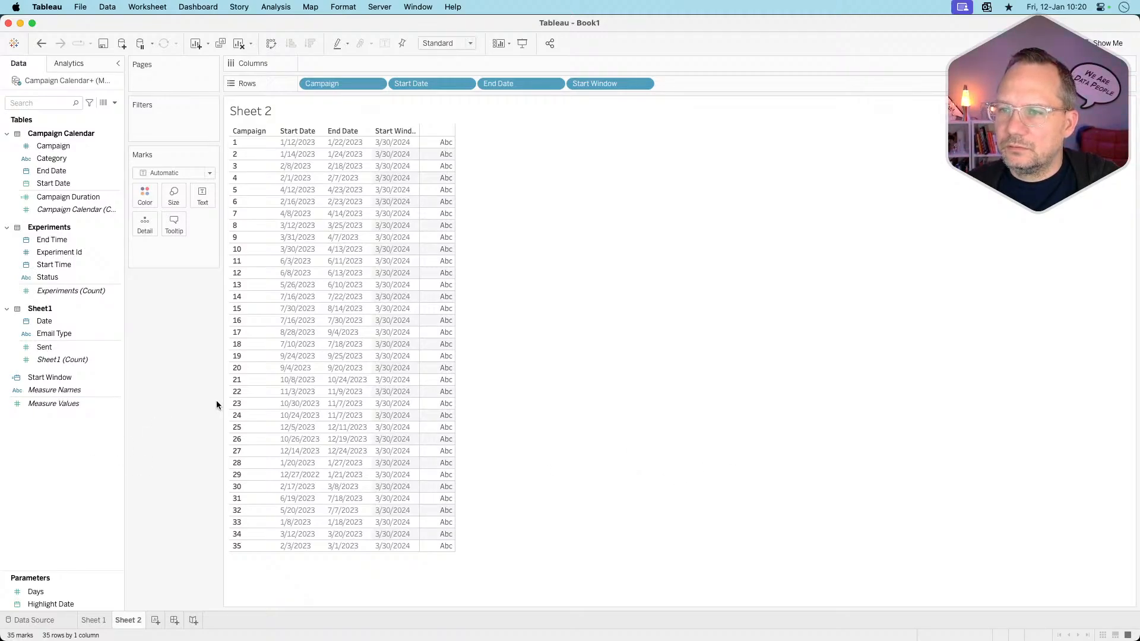
# - Duplicate the Start Window calculation and rename the copy End Window, keeping its formula
pyautogui.rightClick(58, 379)
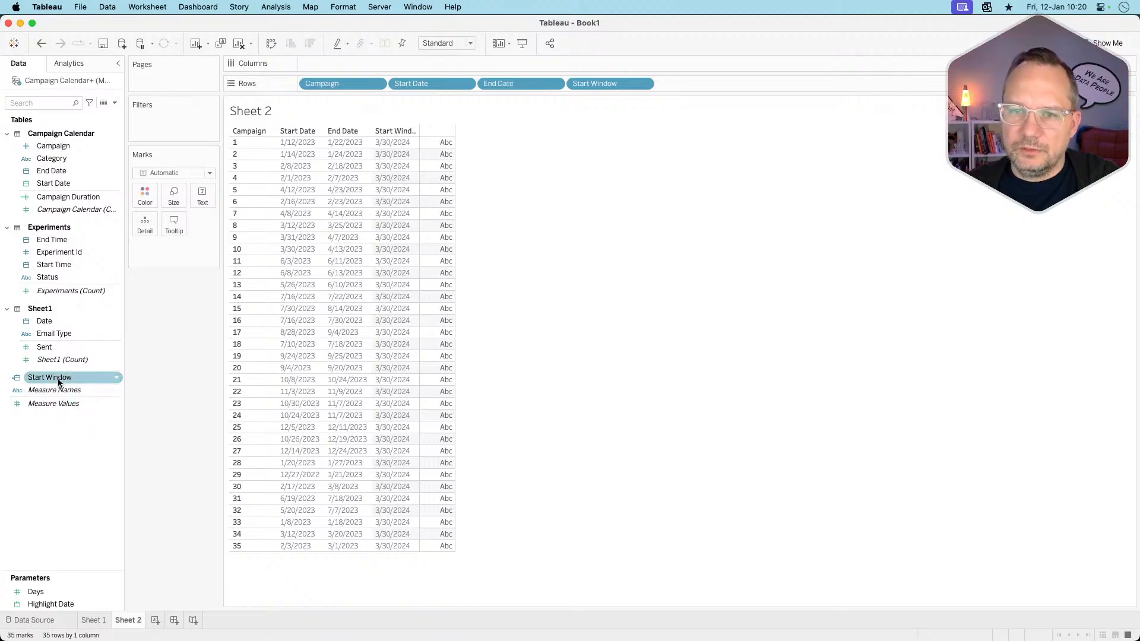
pyautogui.click(76, 455)
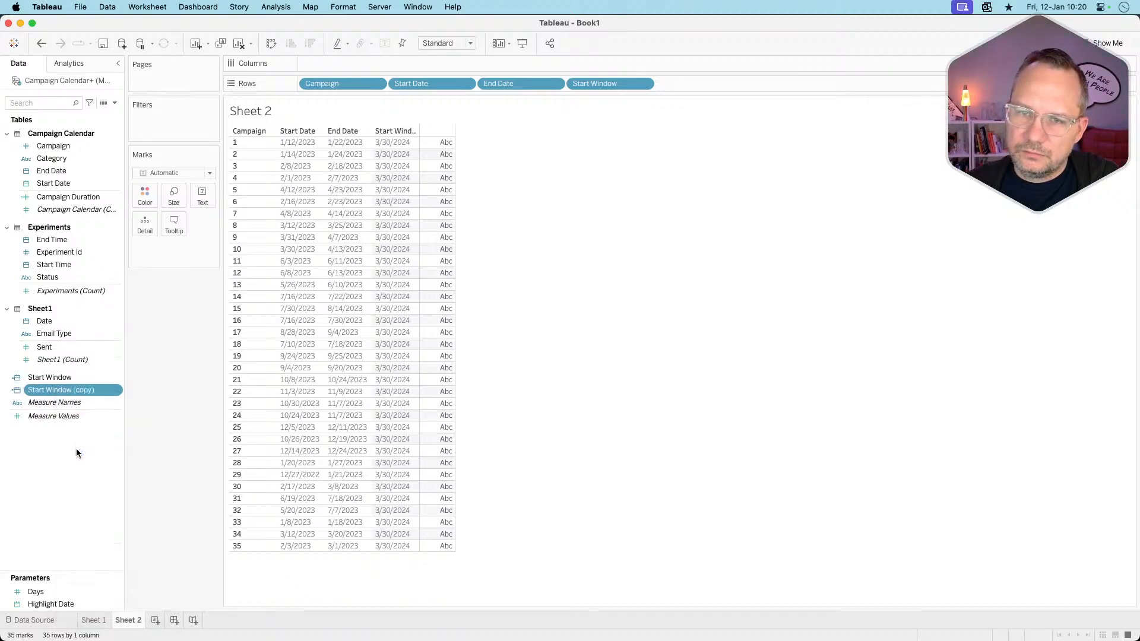
pyautogui.rightClick(67, 390)
pyautogui.click(88, 456)
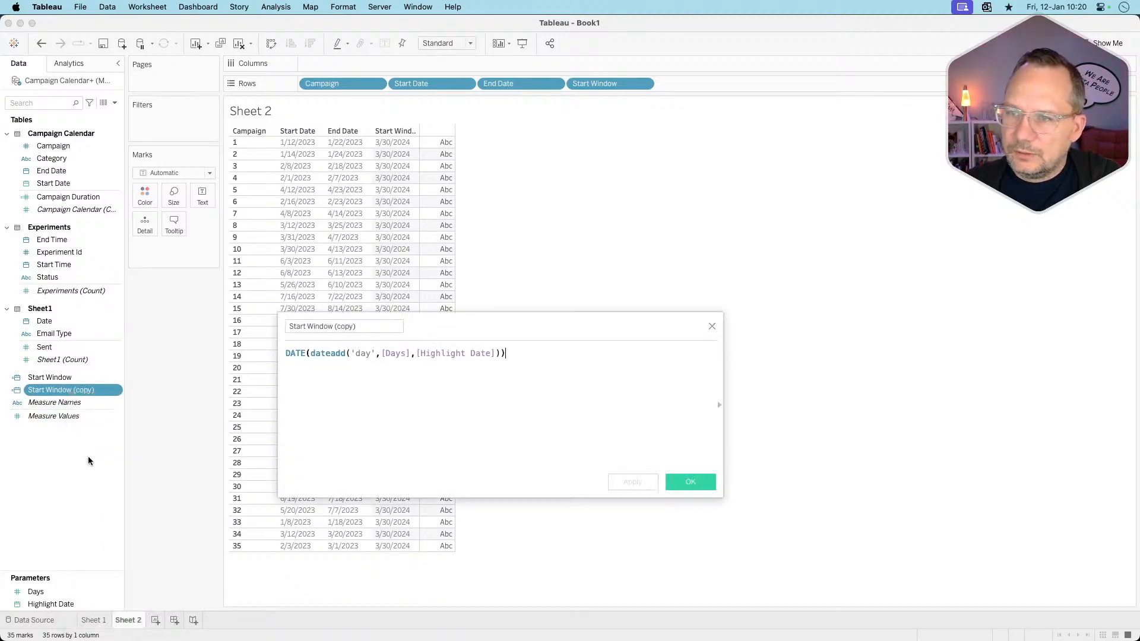
pyautogui.doubleClick(306, 327)
pyautogui.write('End')
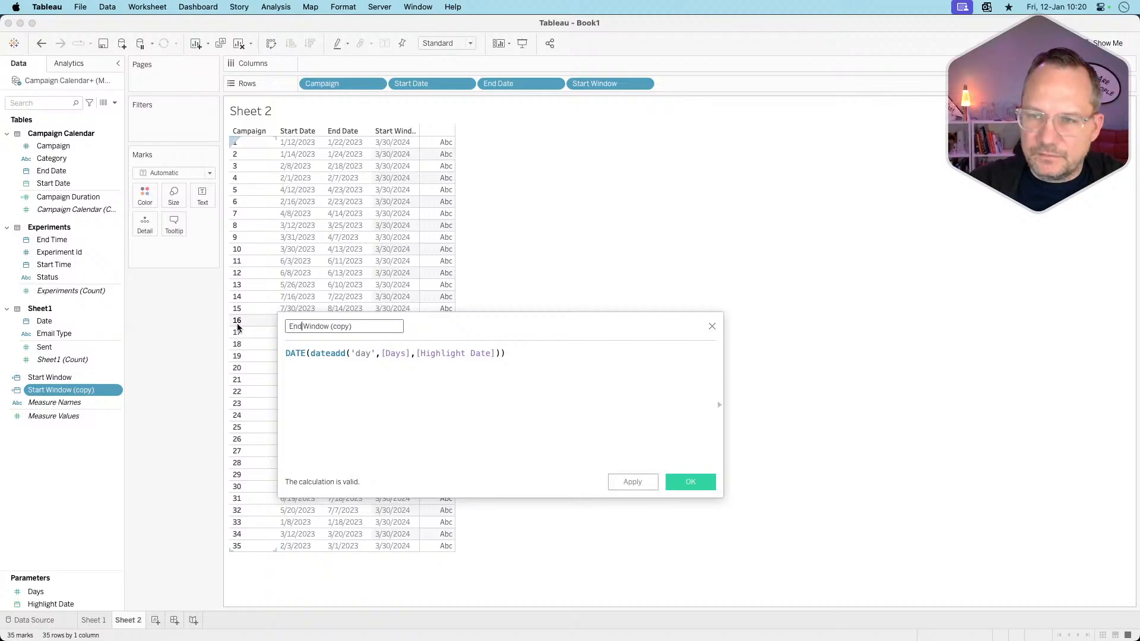
pyautogui.press('BackSpace')
pyautogui.press('BackSpace')
pyautogui.press('BackSpace')
pyautogui.press('BackSpace')
pyautogui.press('BackSpace')
pyautogui.press('BackSpace')
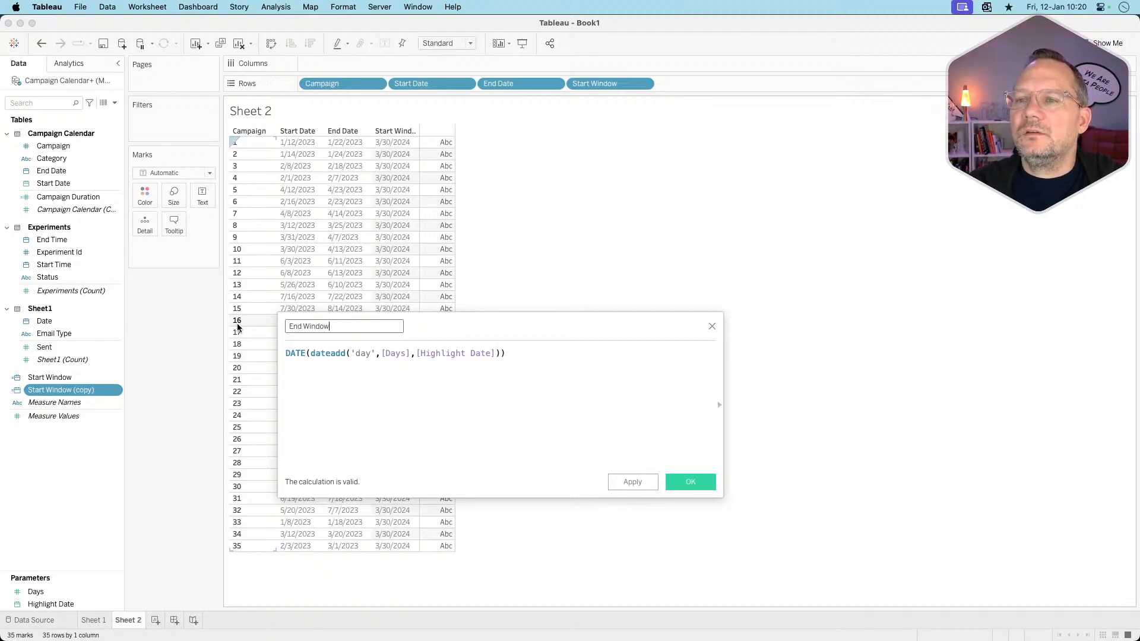
pyautogui.click(381, 353)
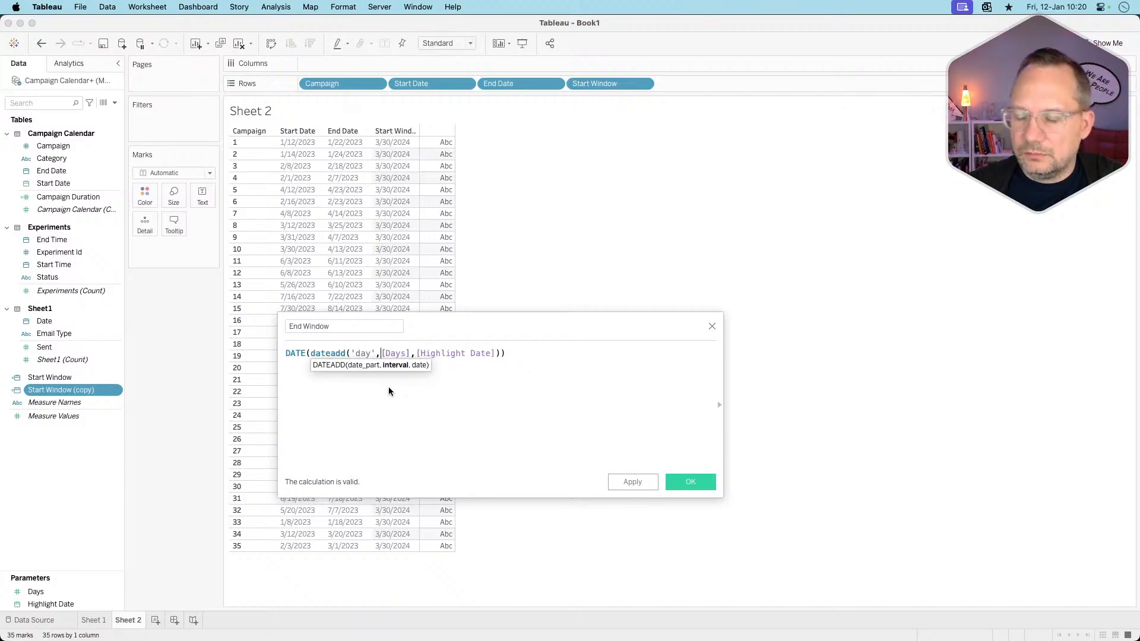
pyautogui.click(689, 481)
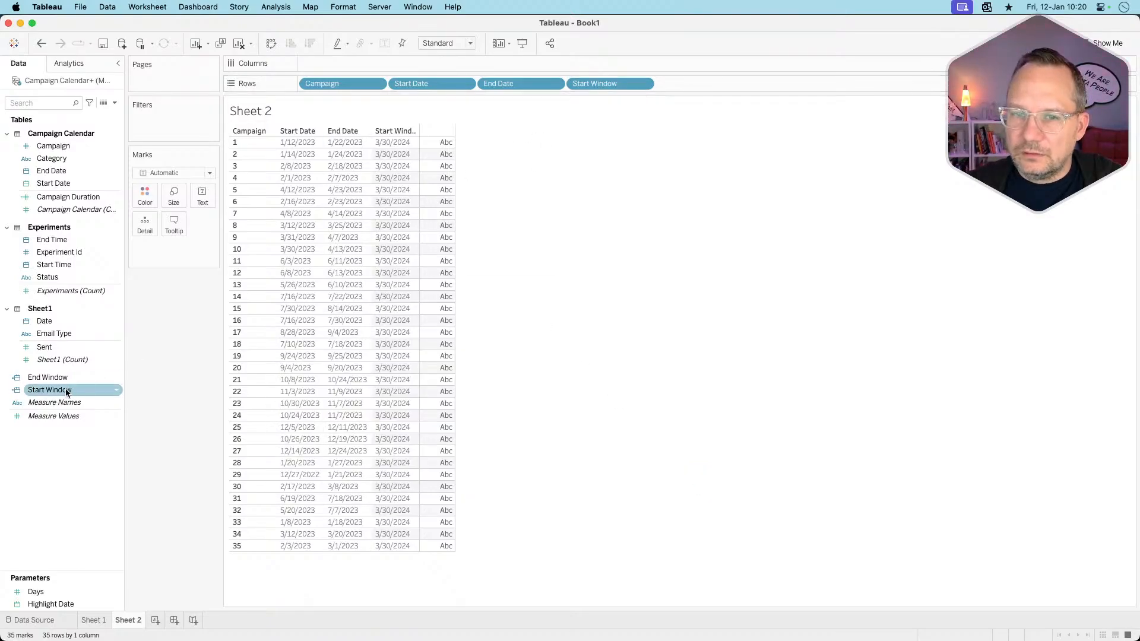
# - Change the Start Window formula to DATE(dateadd('day',-[Days],[Highlight Date])) so it counts days backwards
pyautogui.rightClick(58, 382)
pyautogui.click(53, 383)
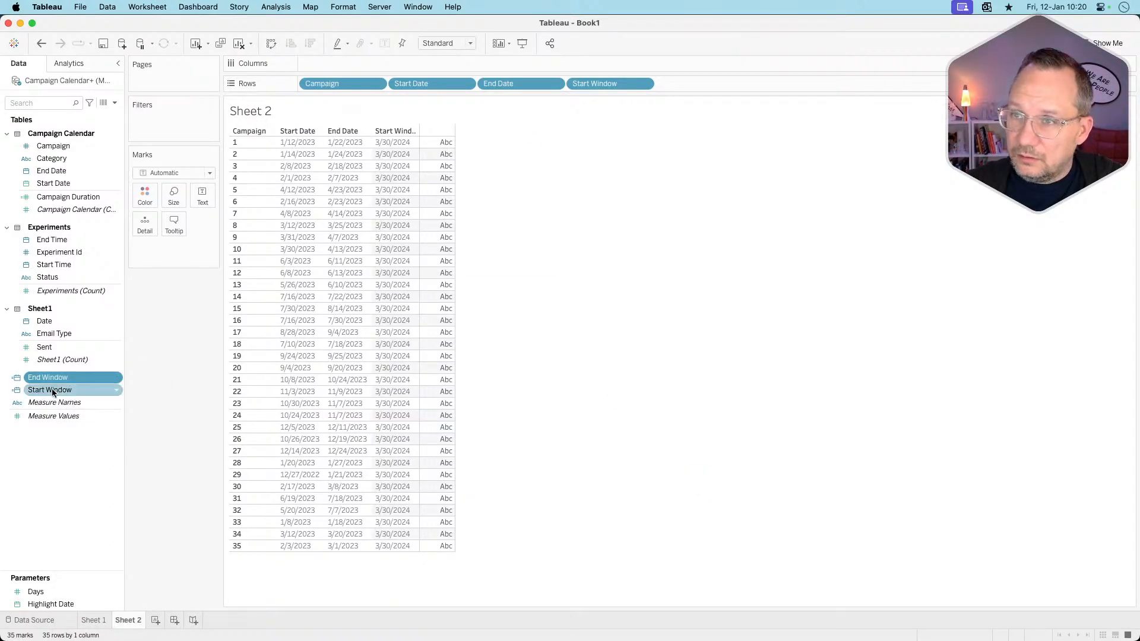
pyautogui.rightClick(52, 390)
pyautogui.click(74, 455)
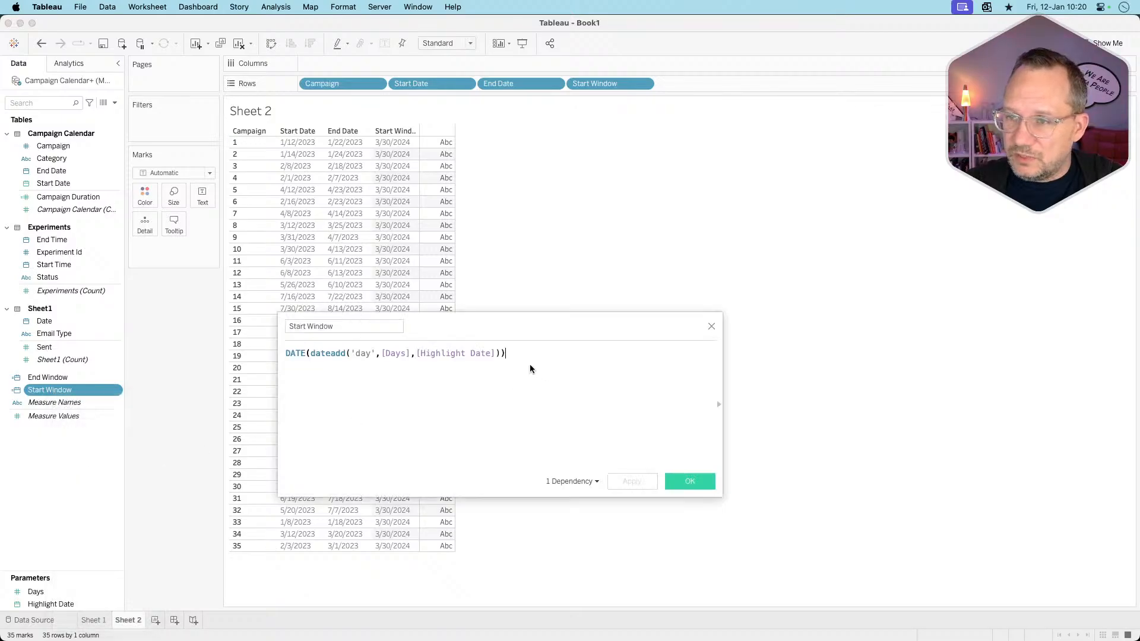
pyautogui.click(383, 354)
pyautogui.write('-')
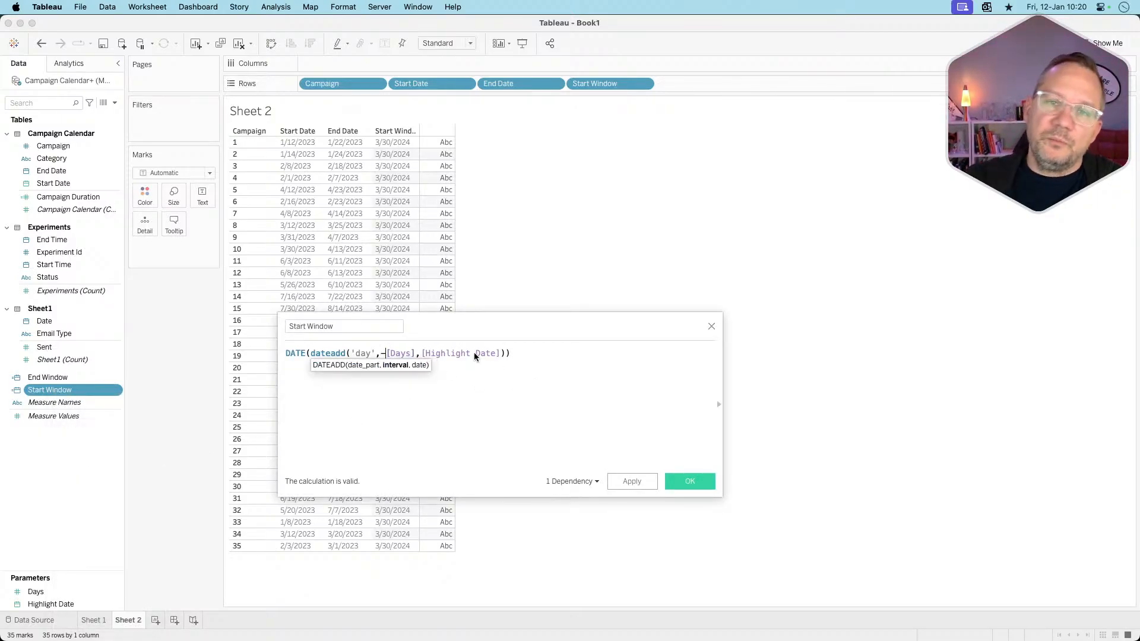
pyautogui.click(632, 481)
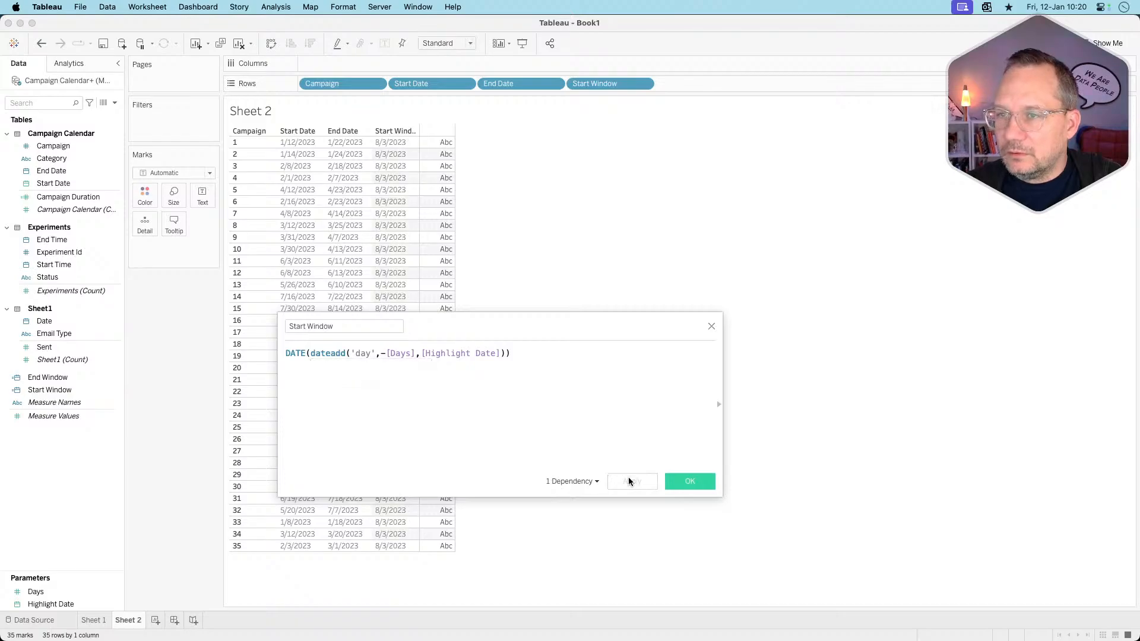
pyautogui.click(689, 481)
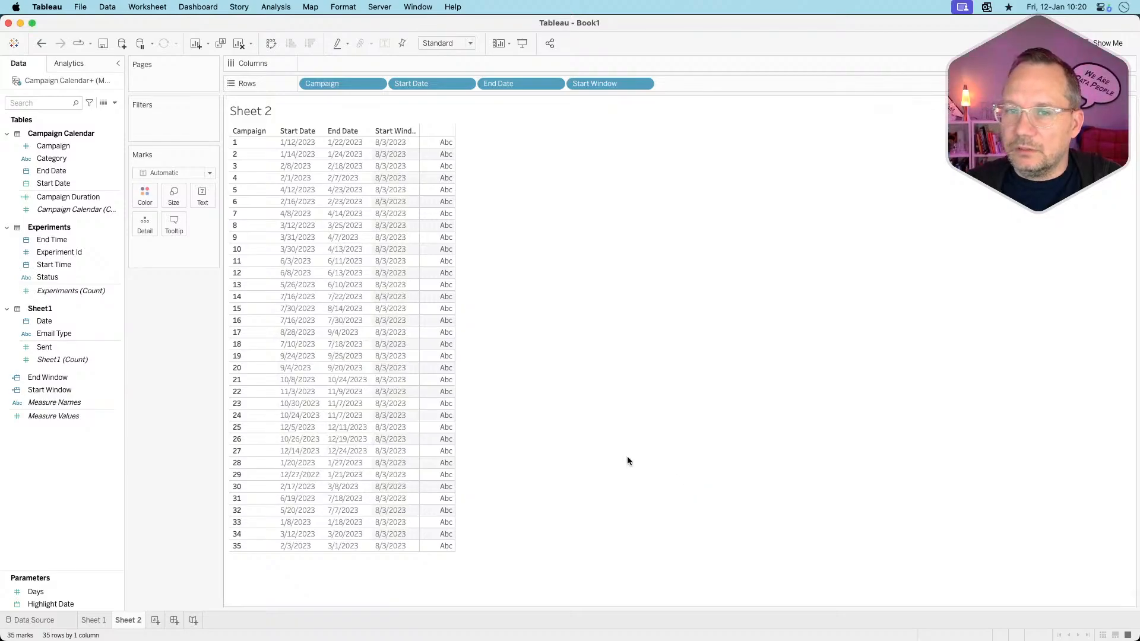
# - Add Start Window to Rows a second time as a discrete date
pyautogui.click(57, 391)
pyautogui.moveTo(58, 390); pyautogui.dragTo(742, 77)
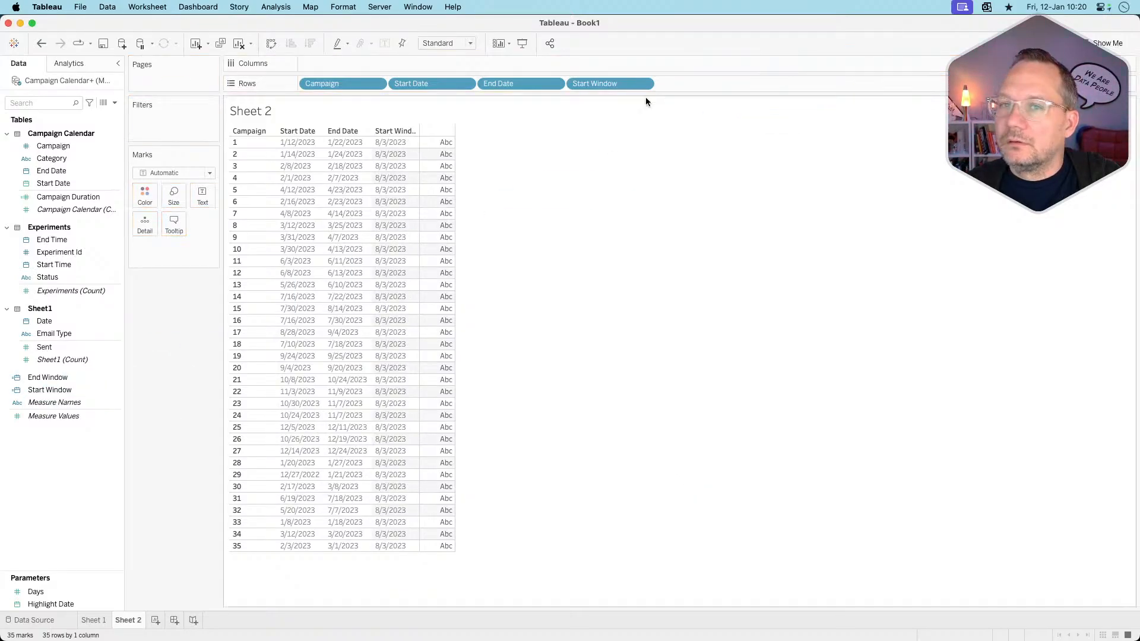
pyautogui.click(80, 380)
pyautogui.moveTo(67, 390); pyautogui.dragTo(761, 80)
pyautogui.click(567, 225)
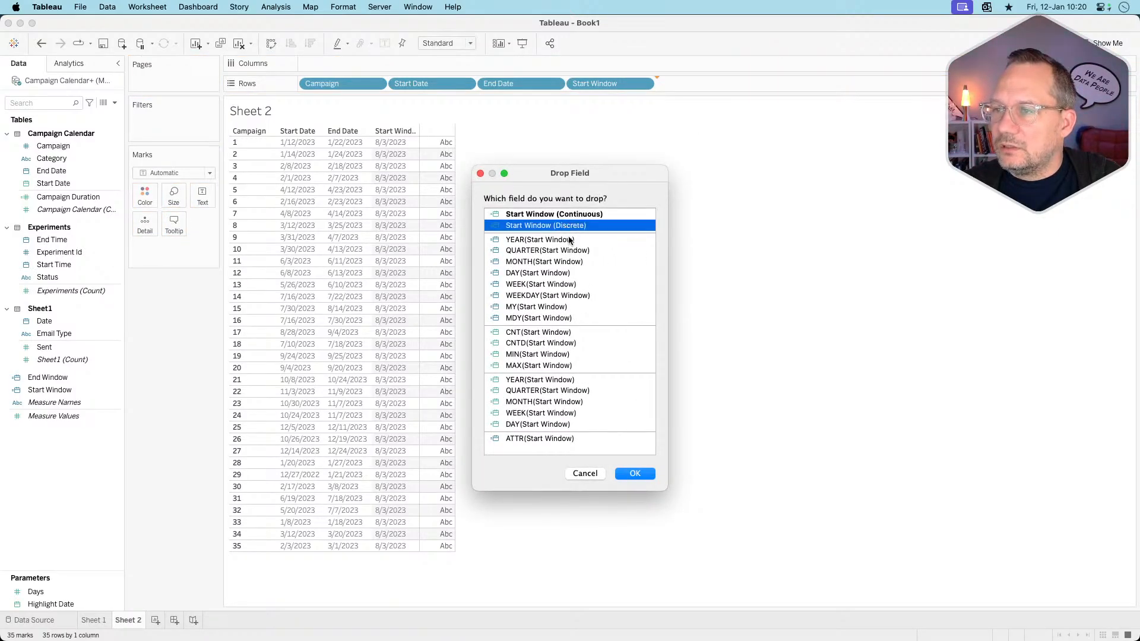
pyautogui.click(627, 474)
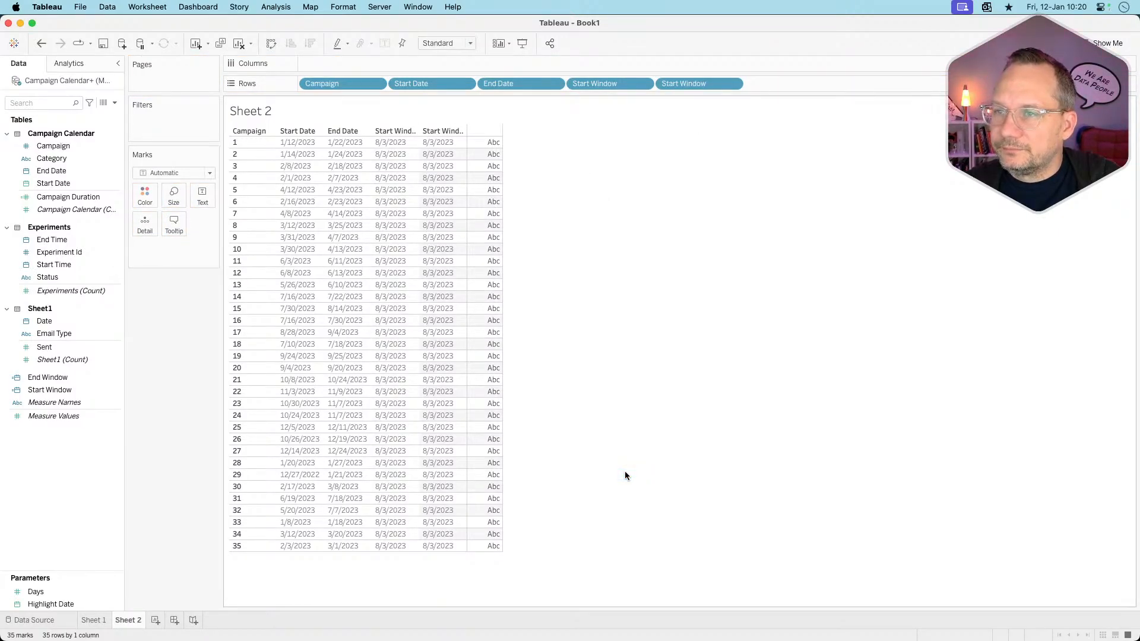
# - Check the formula of the Start Window calculation and close the editor
pyautogui.rightClick(57, 392)
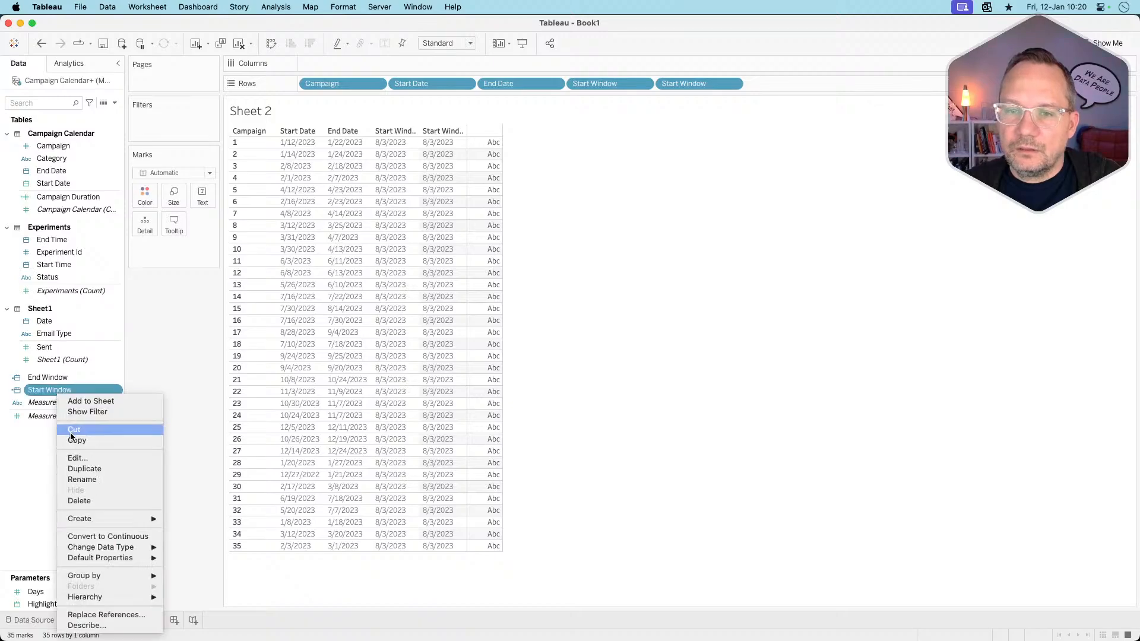
pyautogui.click(73, 457)
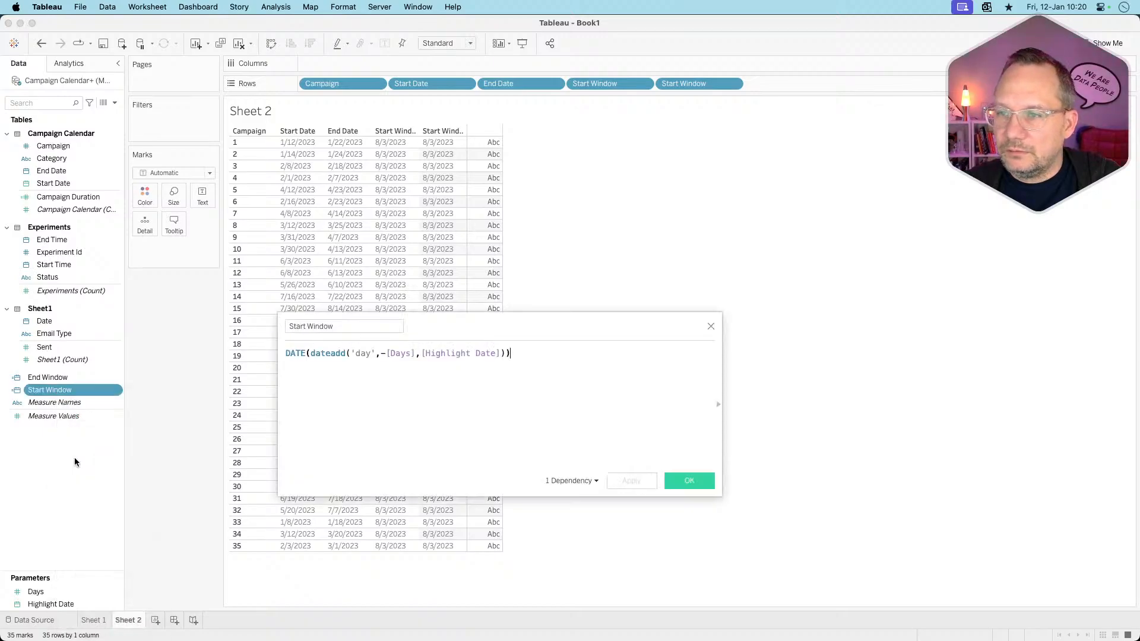
pyautogui.click(394, 356)
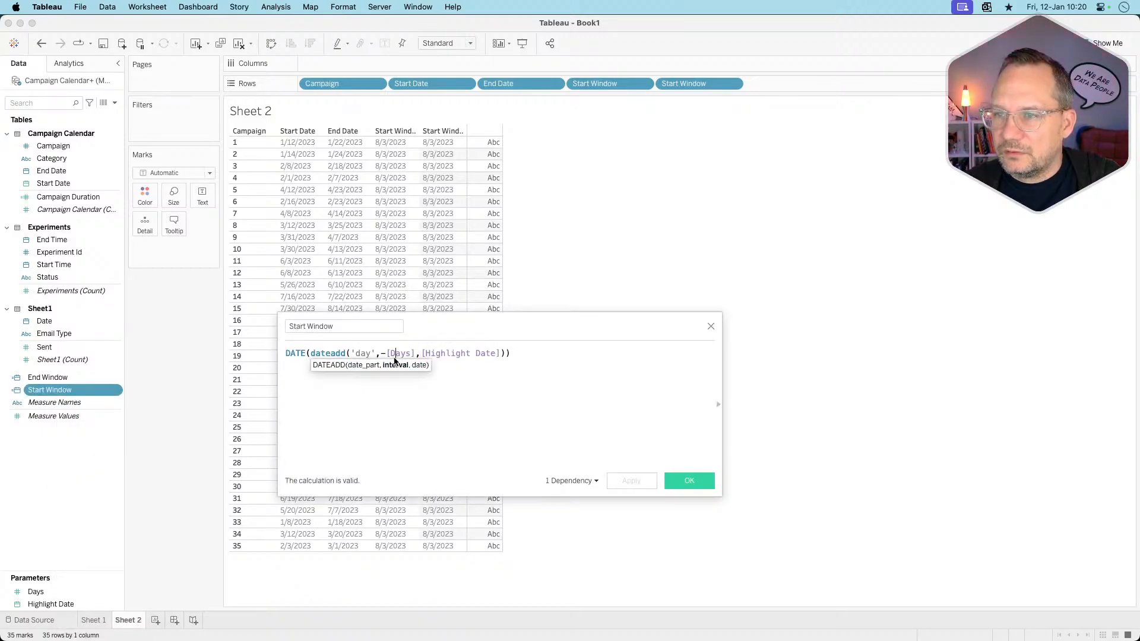
pyautogui.click(711, 328)
# - Replace the second Start Window on Rows with End Window as a discrete date
pyautogui.moveTo(701, 84); pyautogui.dragTo(677, 86)
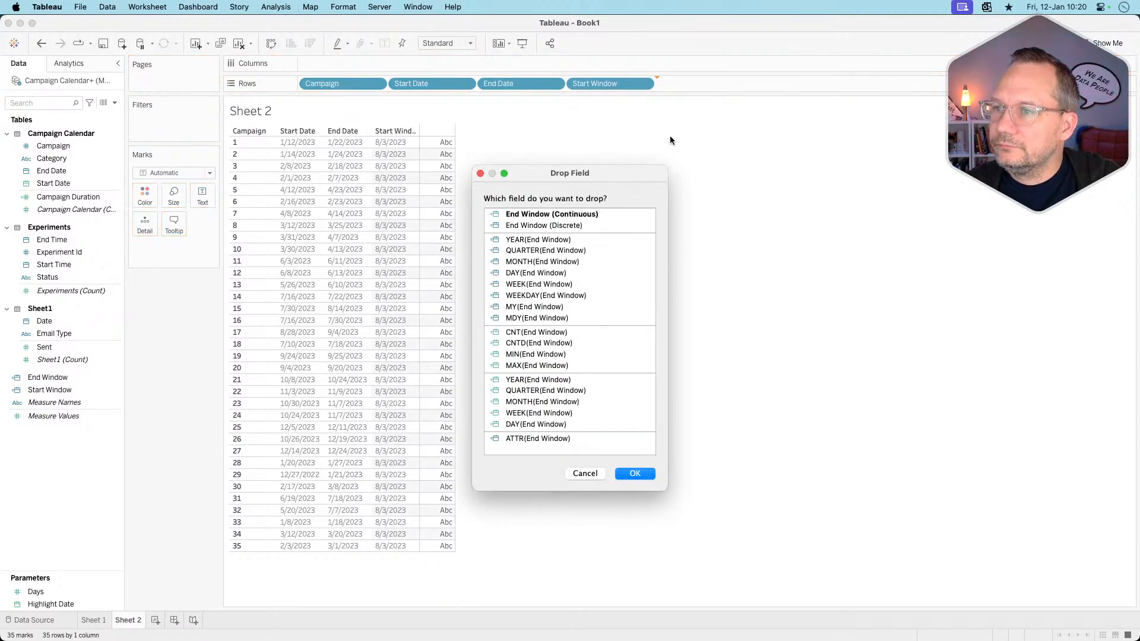
pyautogui.click(566, 228)
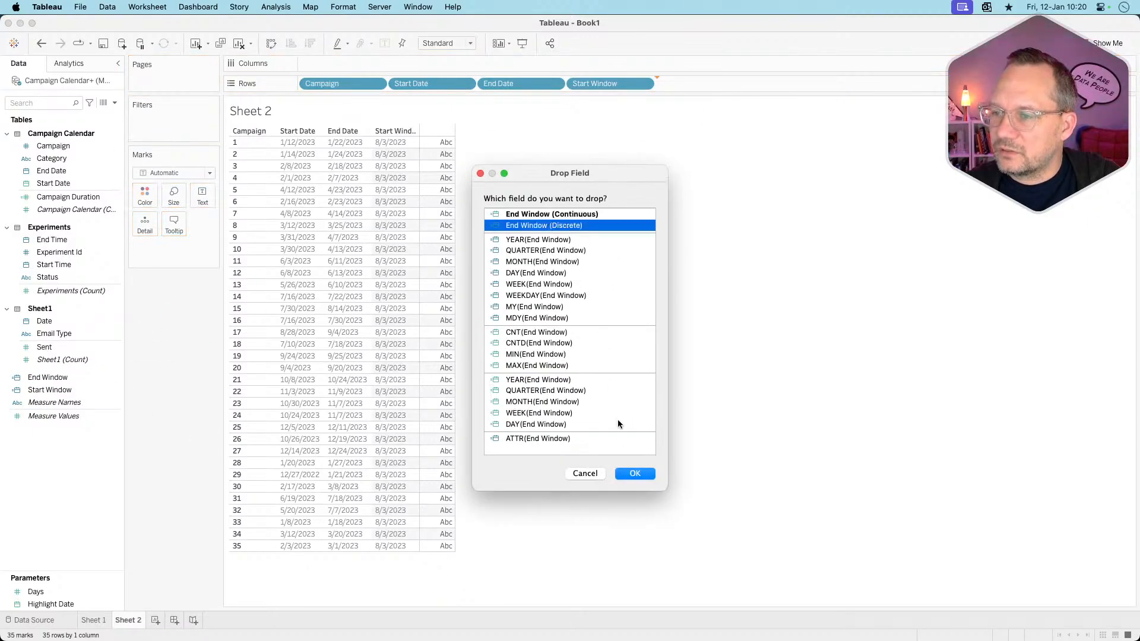
pyautogui.click(628, 475)
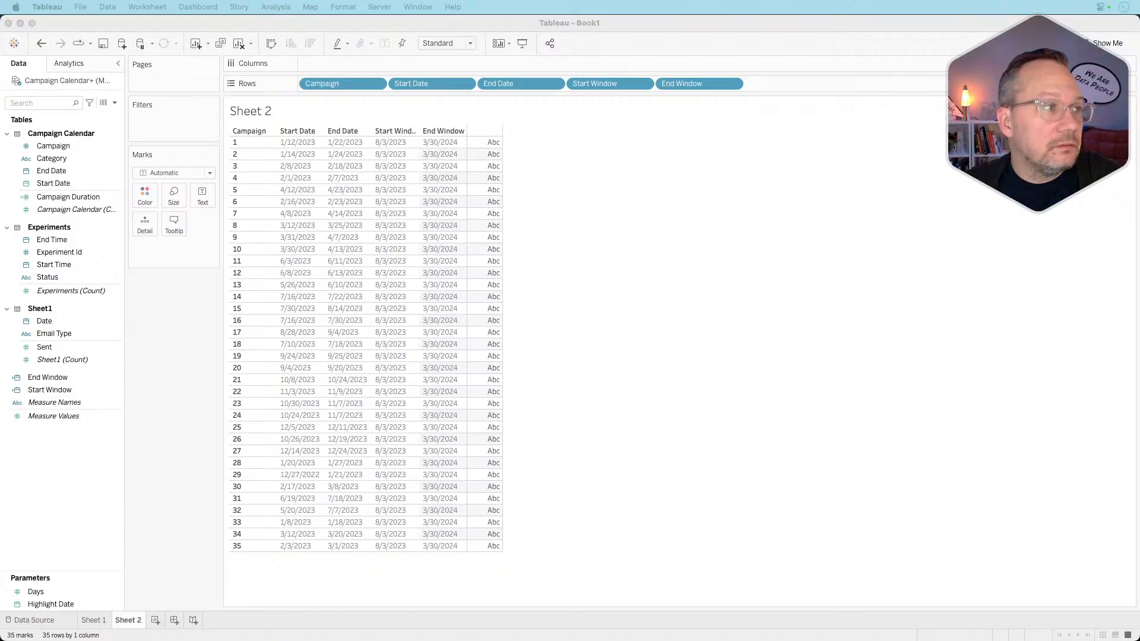
pyautogui.click(621, 241)
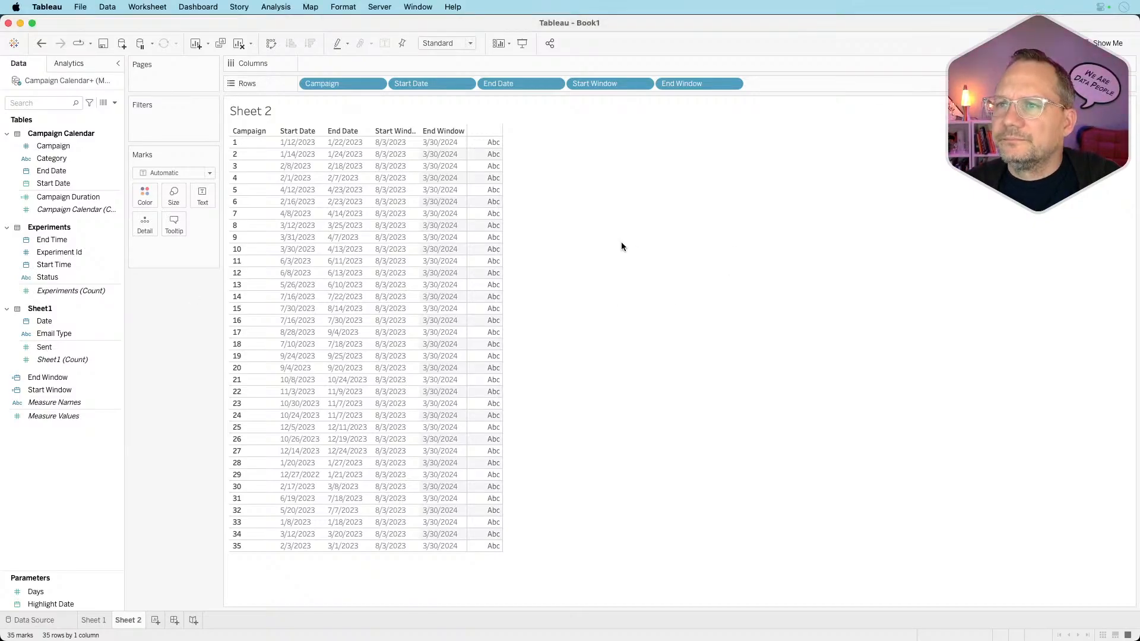
pyautogui.click(390, 144)
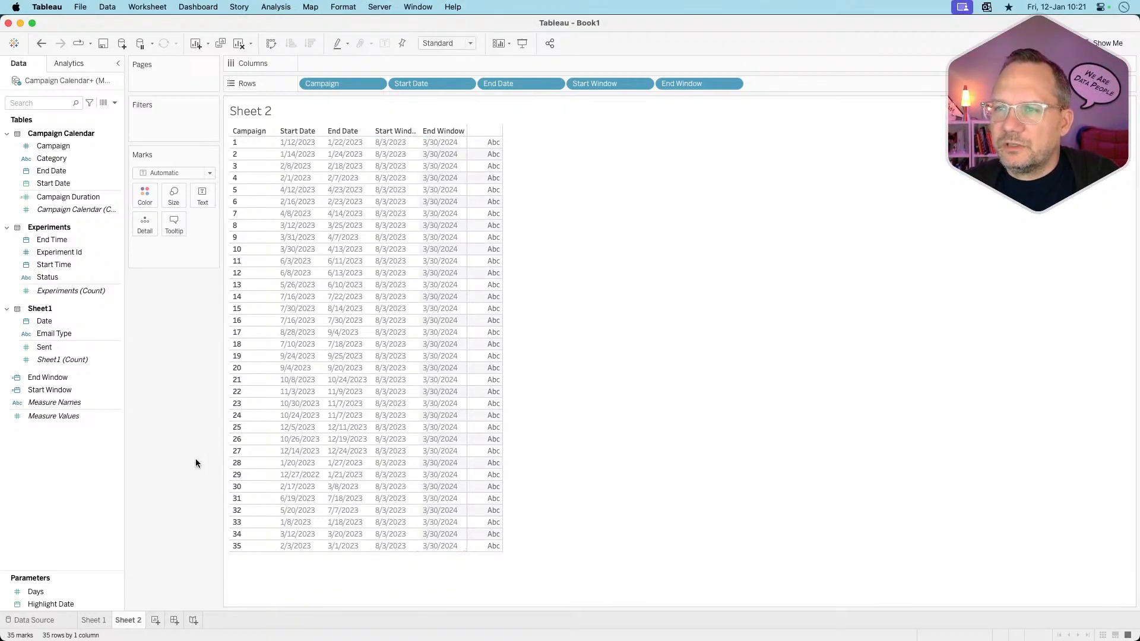
# - Create a new calculated field starting with the condition [End Date]<=[End Window], followed by and on a new line
pyautogui.rightClick(76, 456)
pyautogui.click(88, 462)
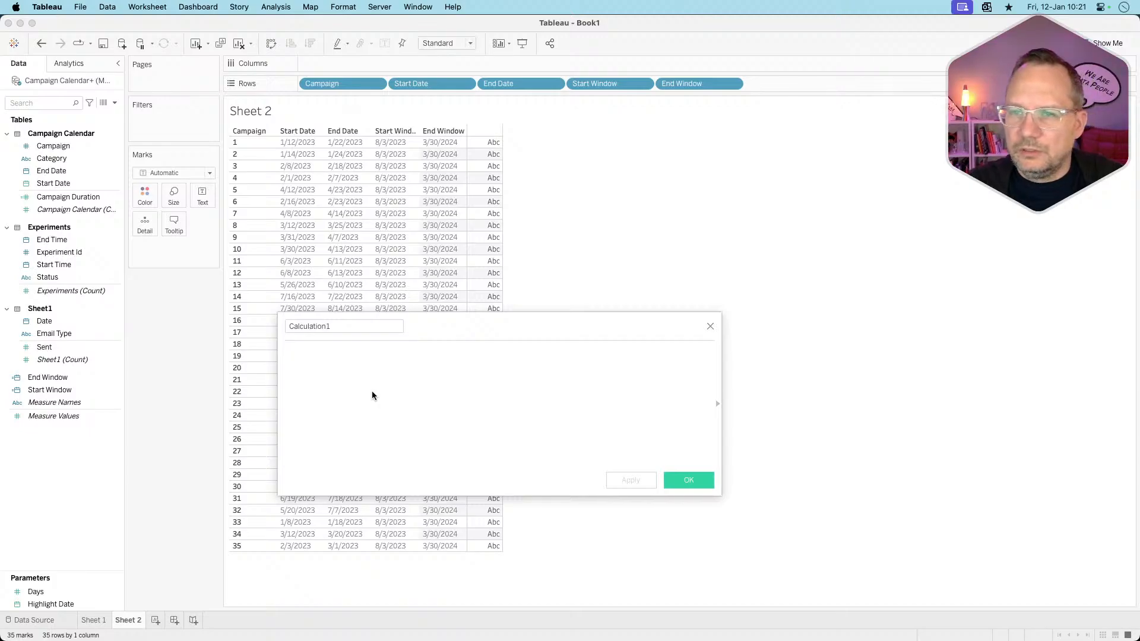
pyautogui.write('if')
pyautogui.press('BackSpace')
pyautogui.press('BackSpace')
pyautogui.press('BackSpace')
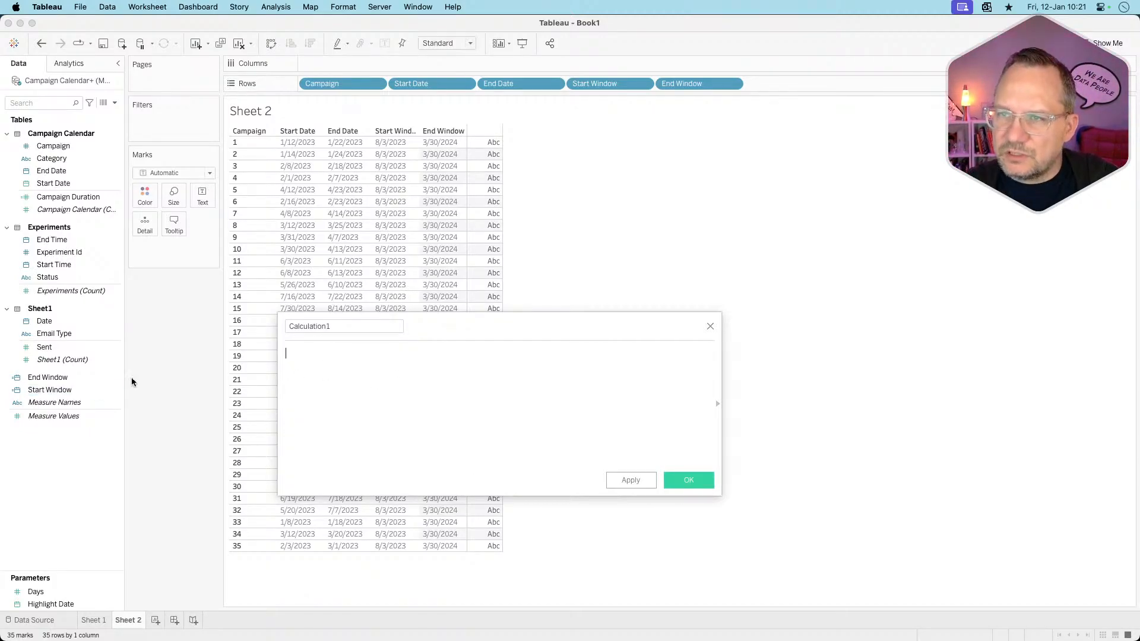
pyautogui.click(63, 381)
pyautogui.moveTo(52, 171); pyautogui.dragTo(347, 383)
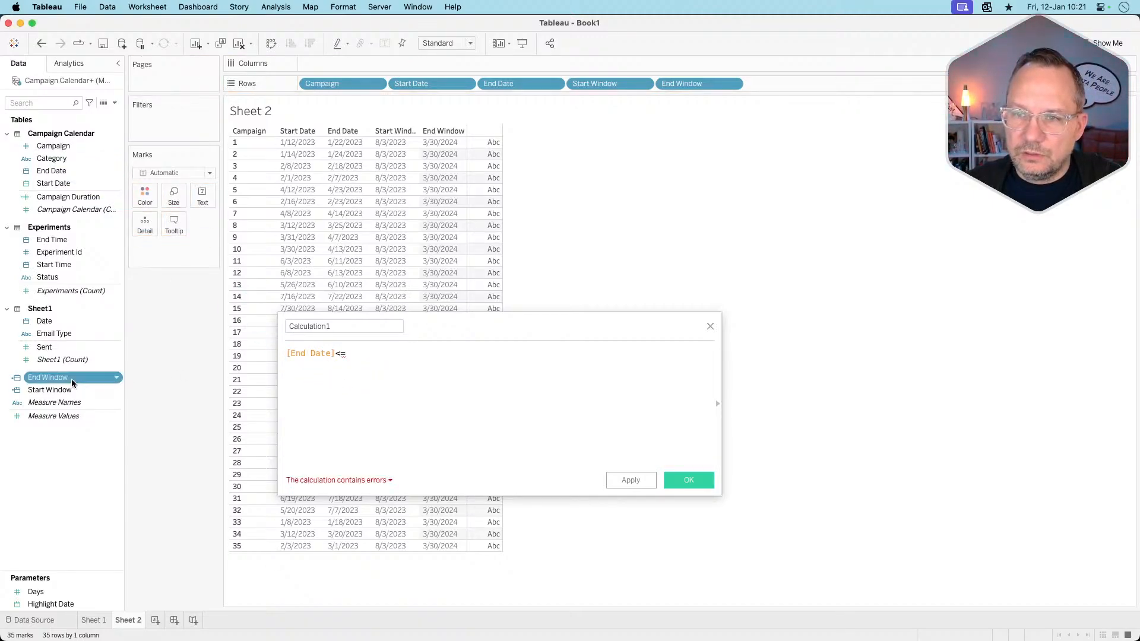
pyautogui.moveTo(72, 379); pyautogui.dragTo(409, 390)
pyautogui.write('and')
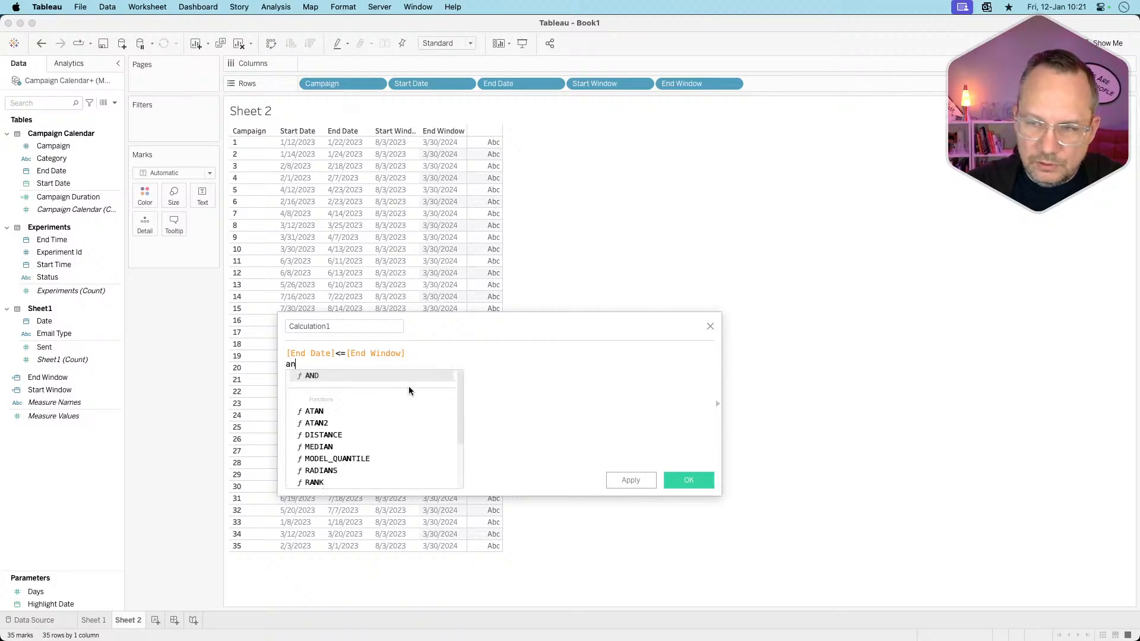
pyautogui.press('Return')
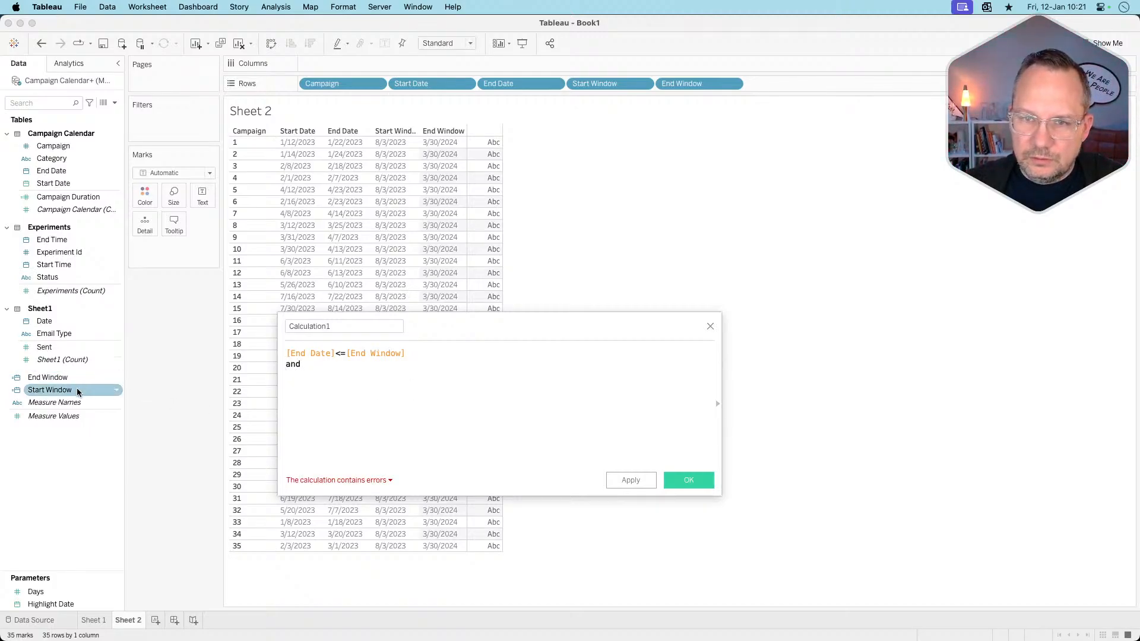
# - Complete the calculation with the second condition [Start Date]>=[Start Window]
pyautogui.moveTo(77, 390); pyautogui.dragTo(339, 414)
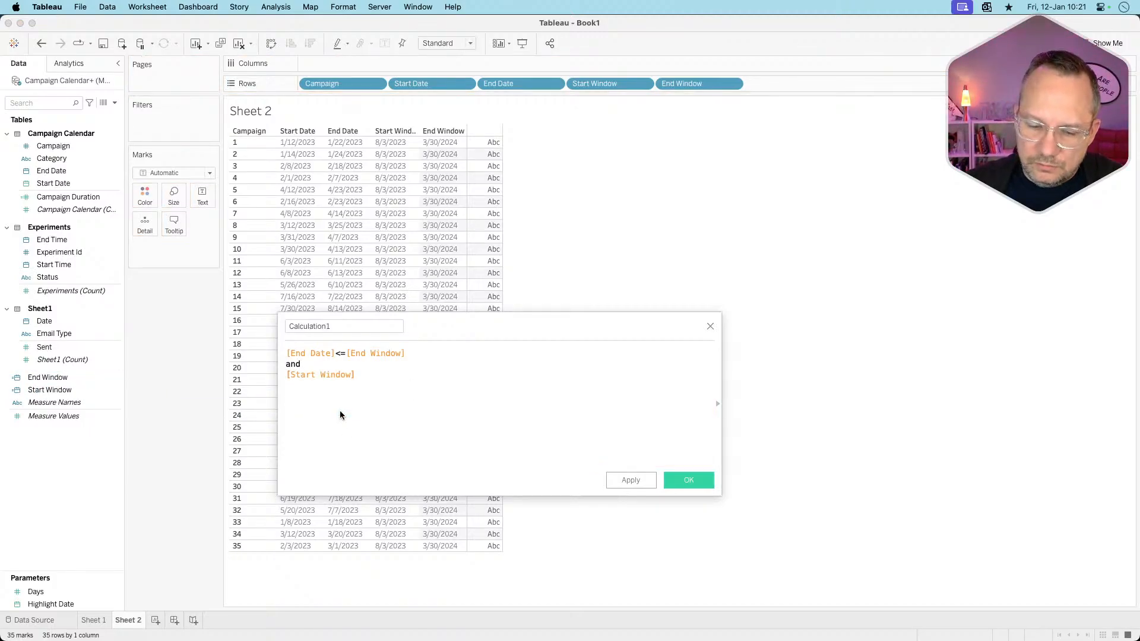
pyautogui.write('>=')
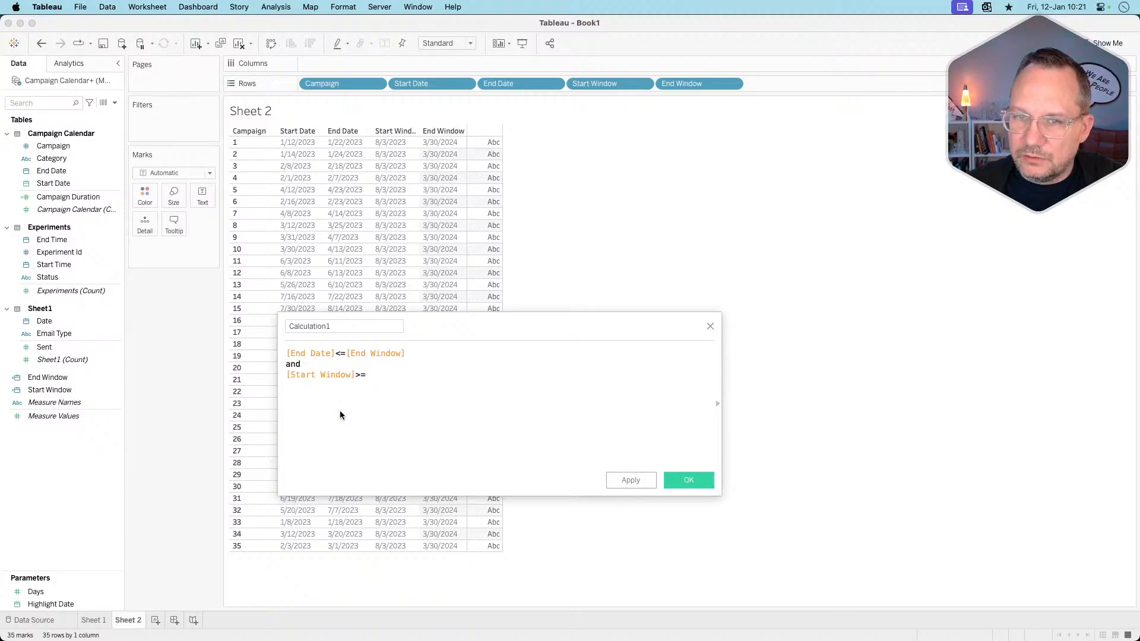
pyautogui.moveTo(53, 390); pyautogui.dragTo(348, 376)
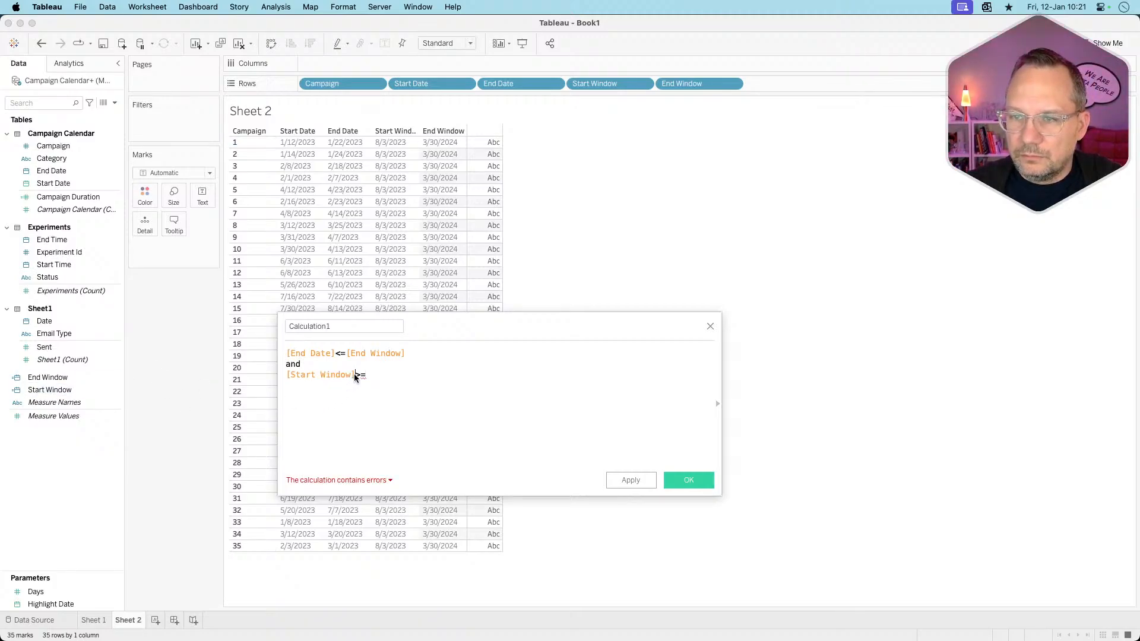
pyautogui.write('Date')
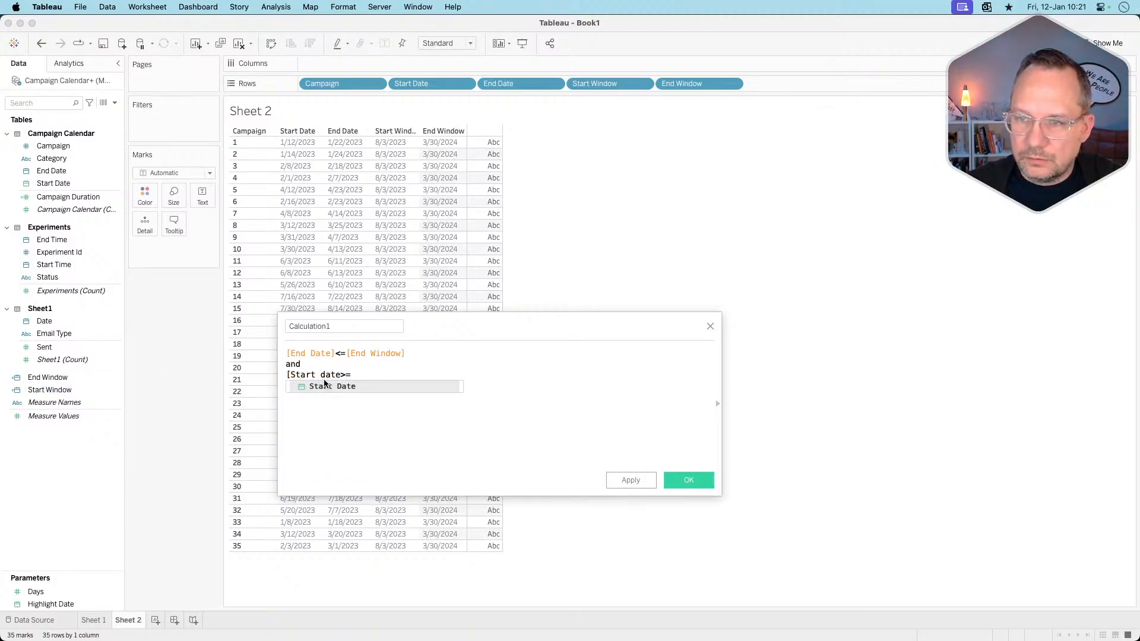
pyautogui.press('Return')
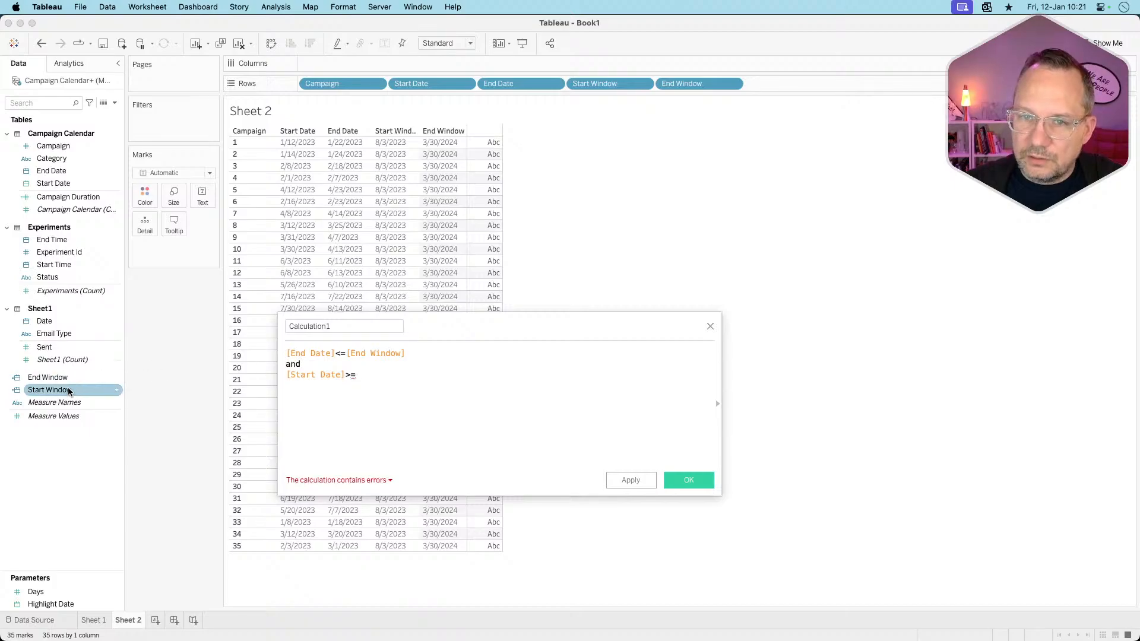
pyautogui.moveTo(52, 390); pyautogui.dragTo(418, 391)
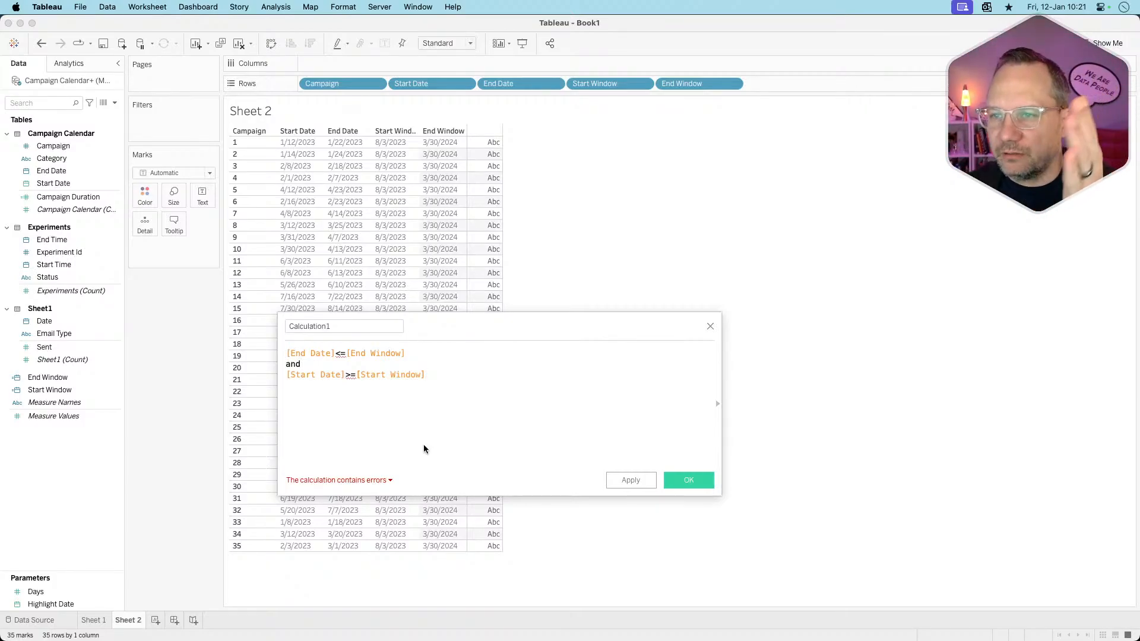
# - Try wrapping the whole date condition in { FIXED [Campaign]:max( ... )}
pyautogui.click(288, 355)
pyautogui.press('Return')
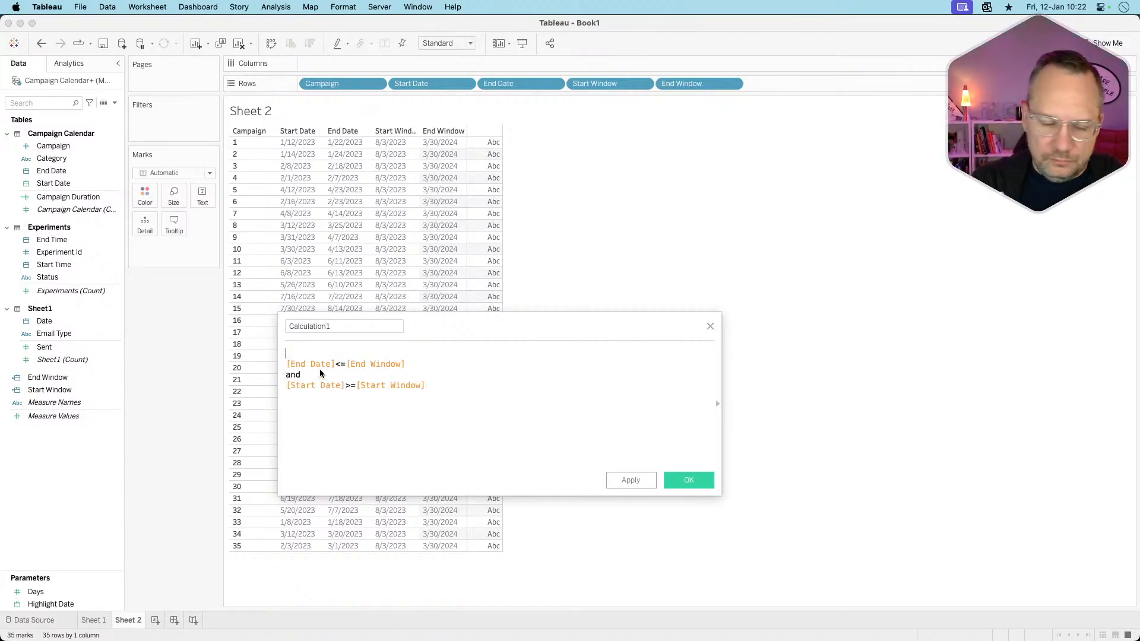
pyautogui.write('{ FIXED')
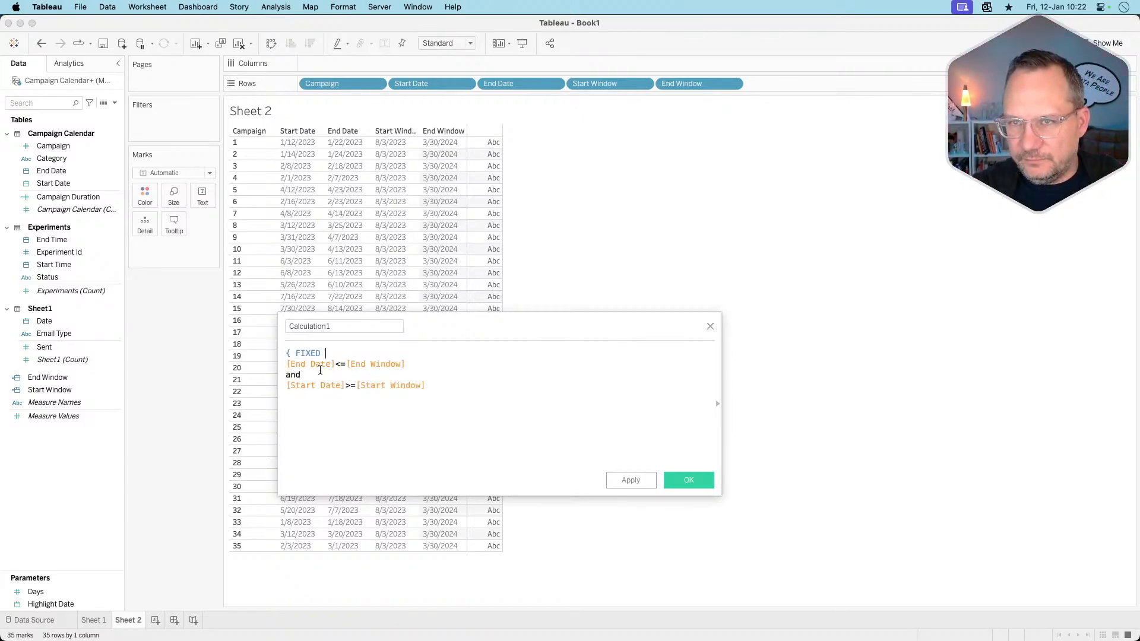
pyautogui.write(' ca')
pyautogui.press('Return')
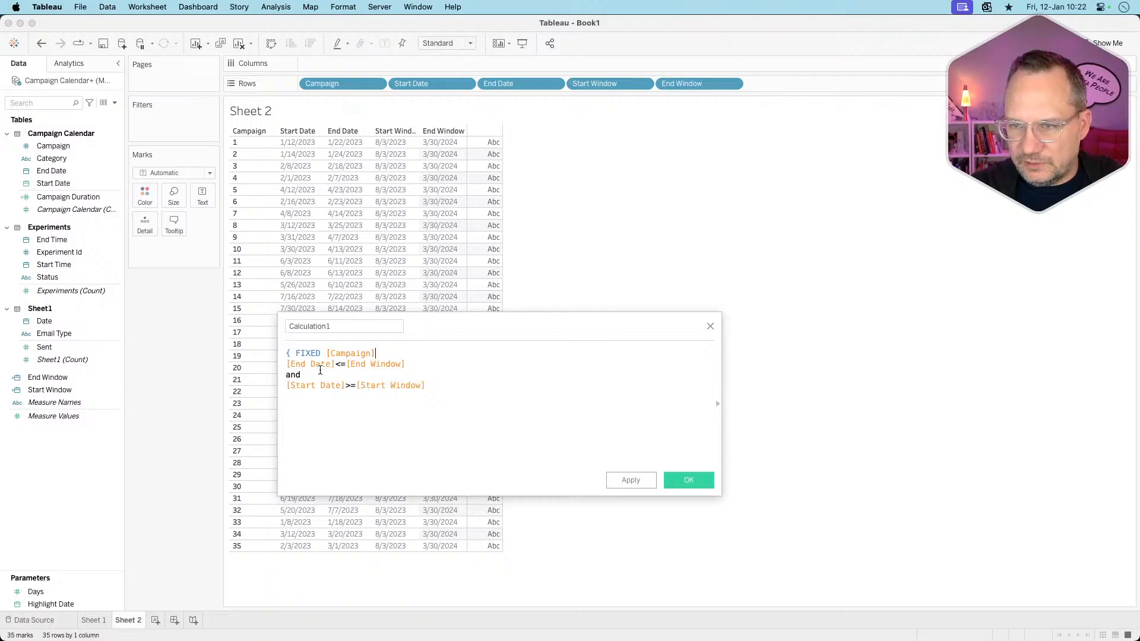
pyautogui.write(':')
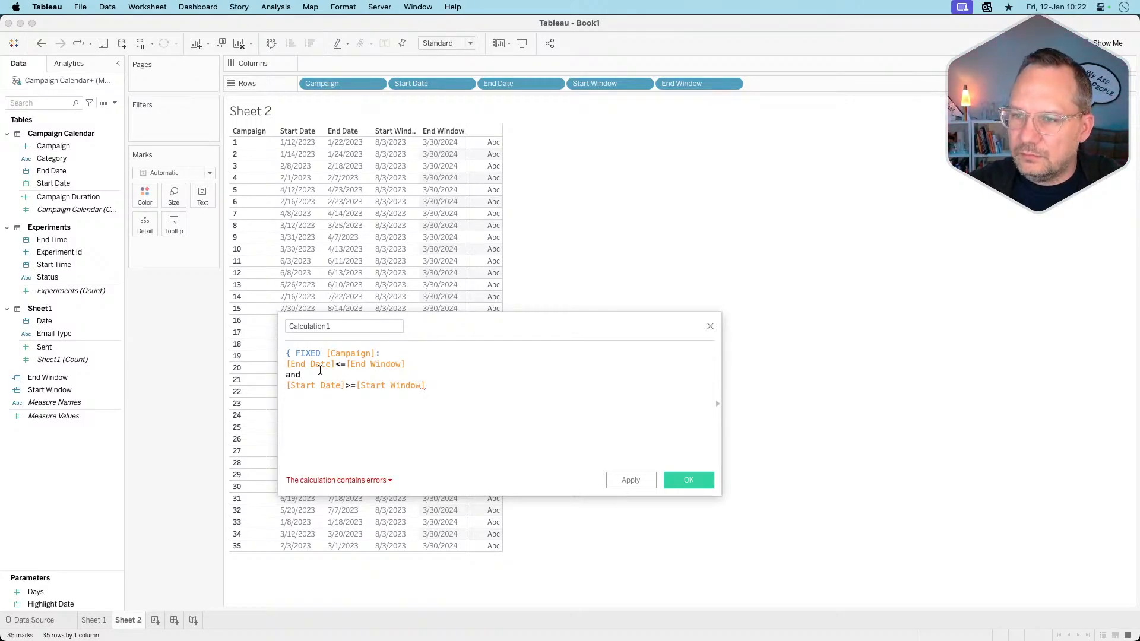
pyautogui.write(')}')
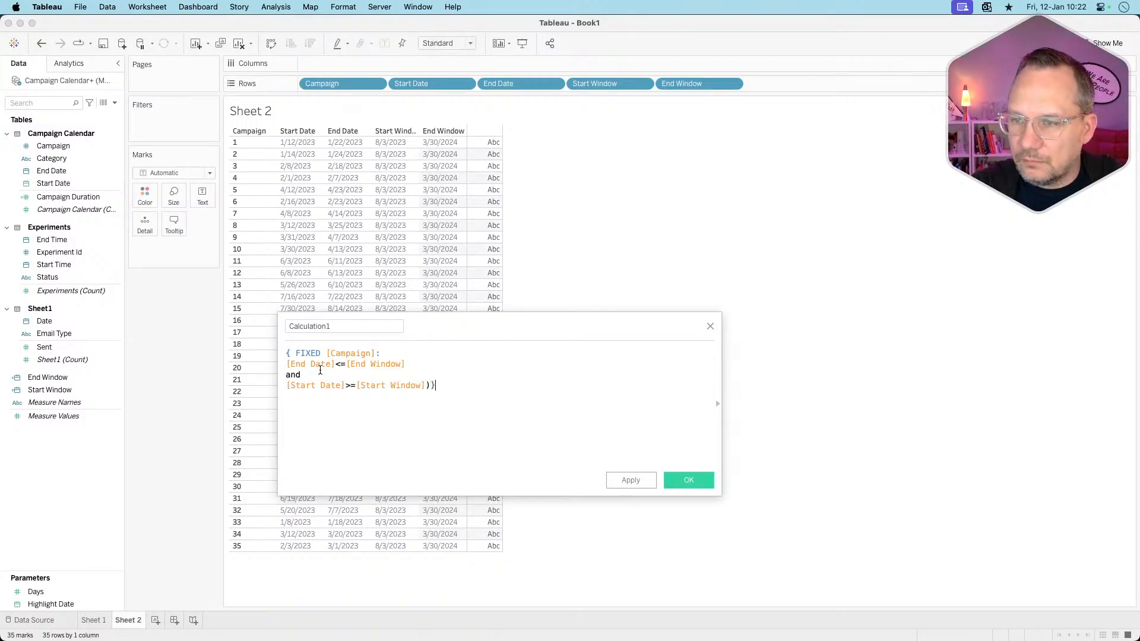
pyautogui.click(320, 370)
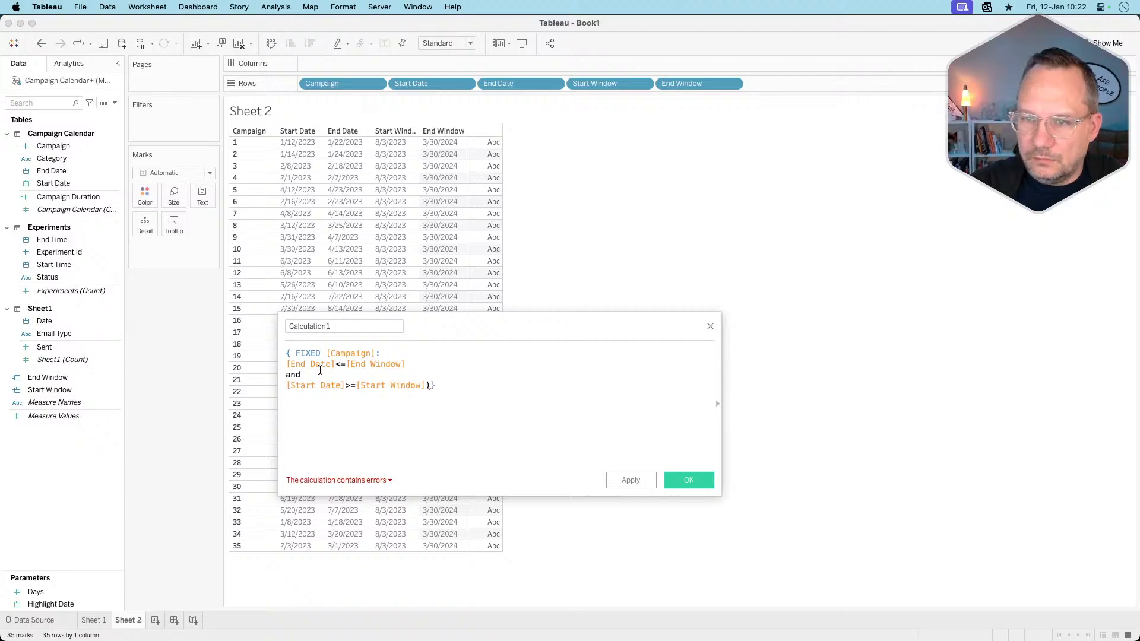
pyautogui.write('max(')
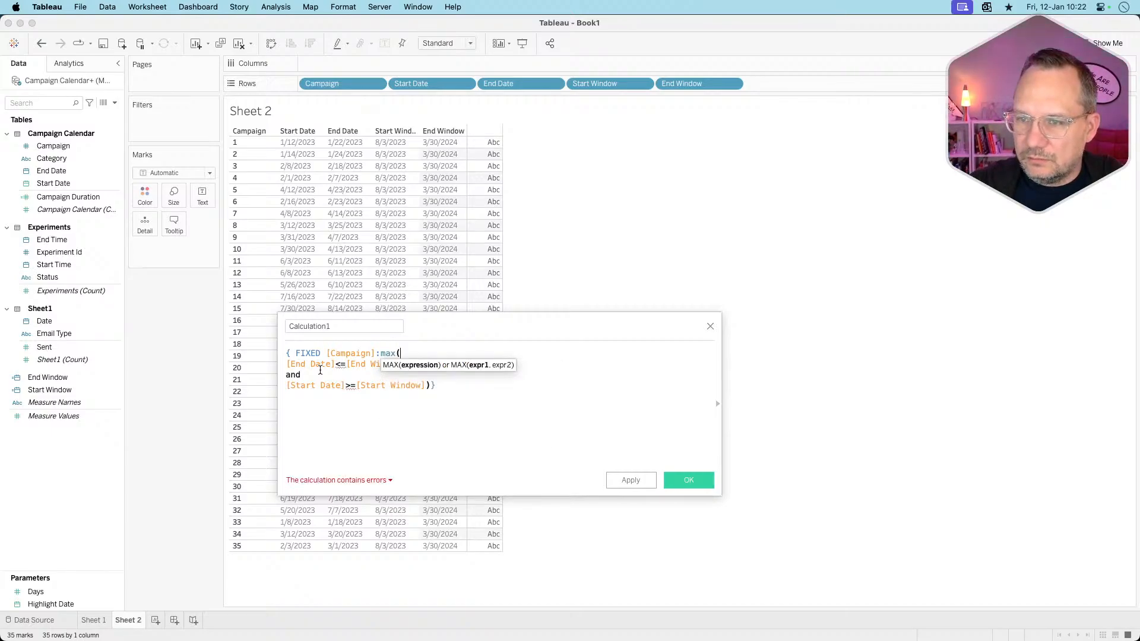
pyautogui.press('Down')
pyautogui.press('Down')
pyautogui.press('Down')
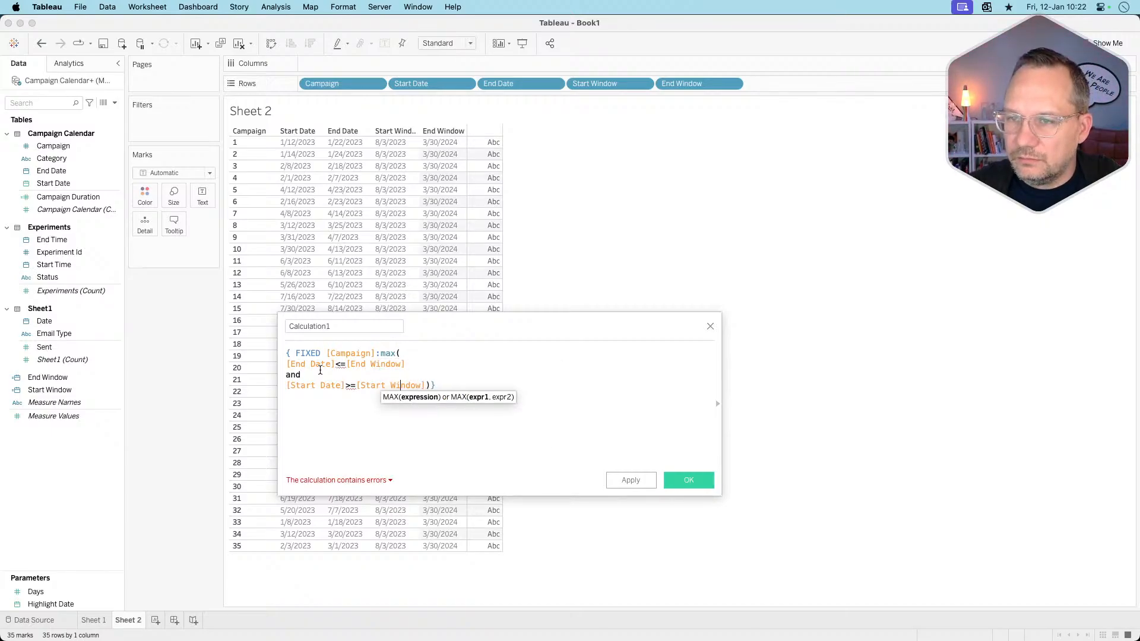
pyautogui.click(431, 356)
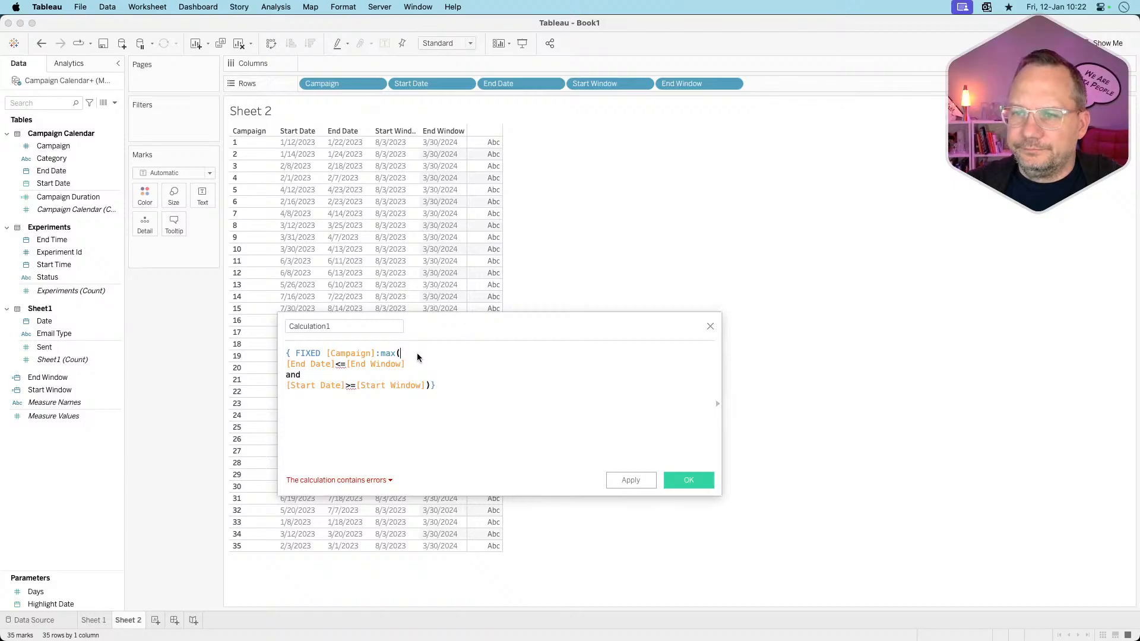
# - Remove the FIXED max wrapper from the calculation, keeping only the End Date and Start Date conditions
pyautogui.moveTo(424, 353); pyautogui.dragTo(311, 354)
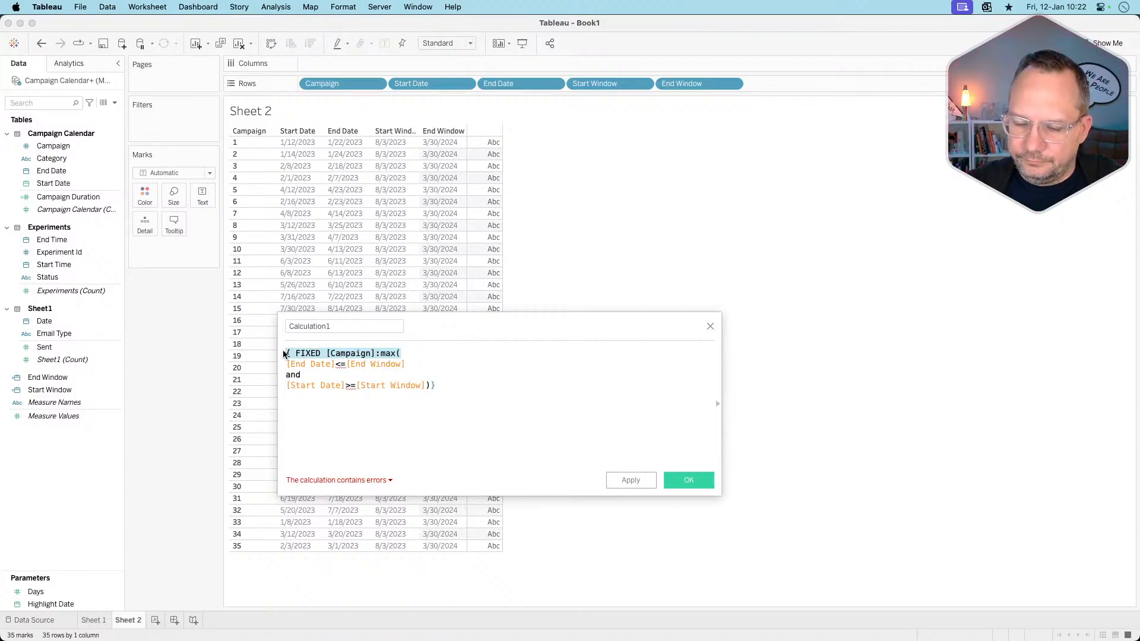
pyautogui.press('BackSpace')
pyautogui.click(445, 384)
pyautogui.press('BackSpace')
pyautogui.press('BackSpace')
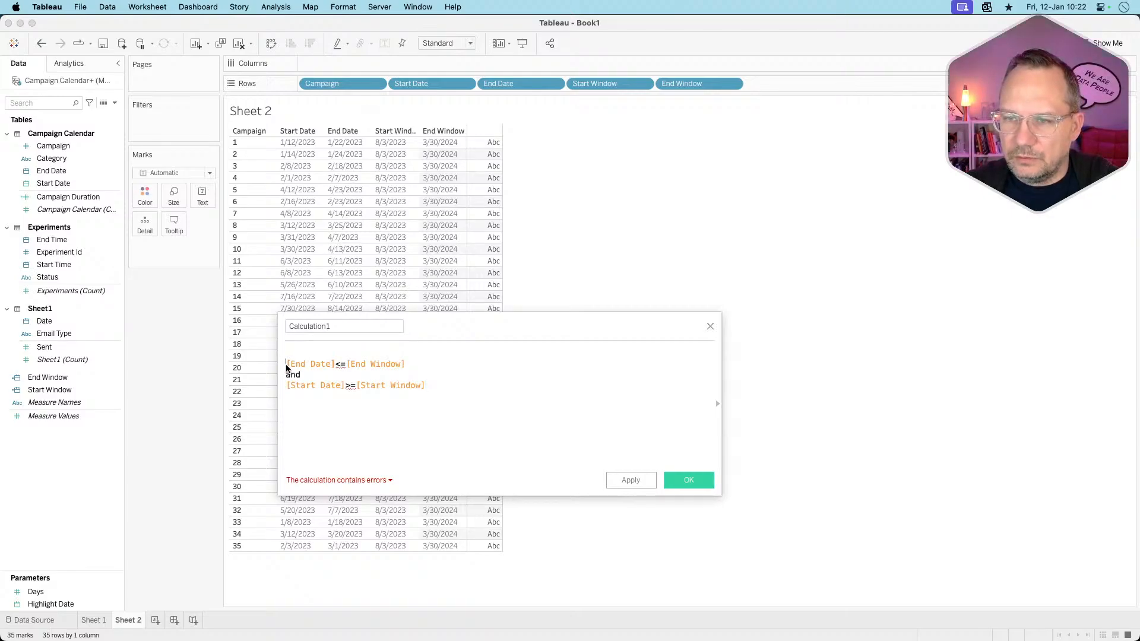
pyautogui.press('Delete')
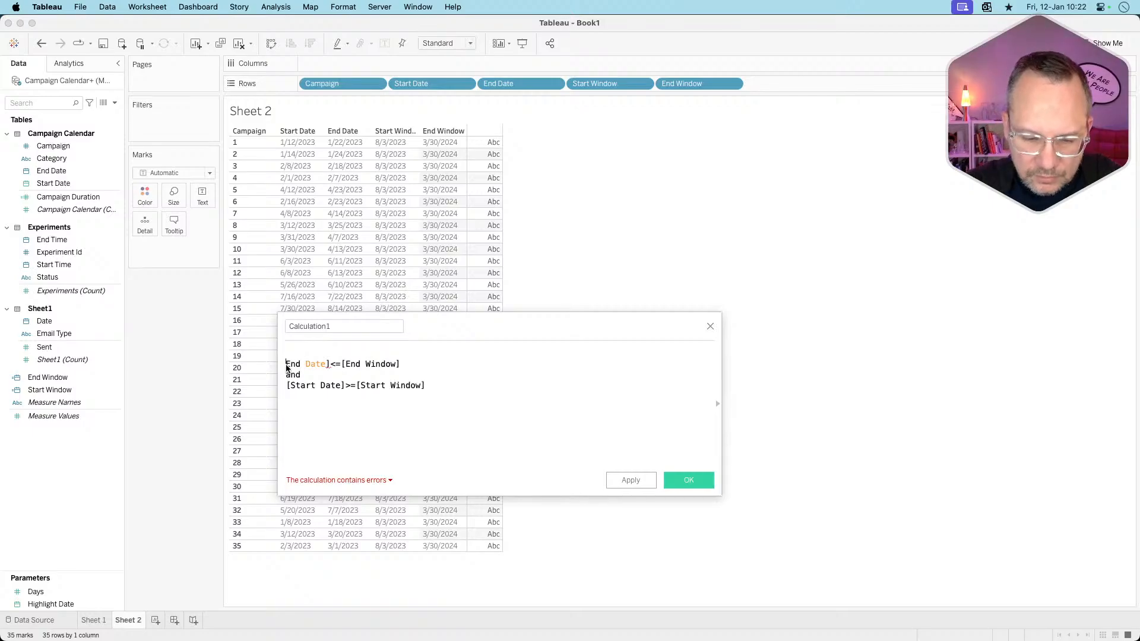
pyautogui.write('[')
pyautogui.press('BackSpace')
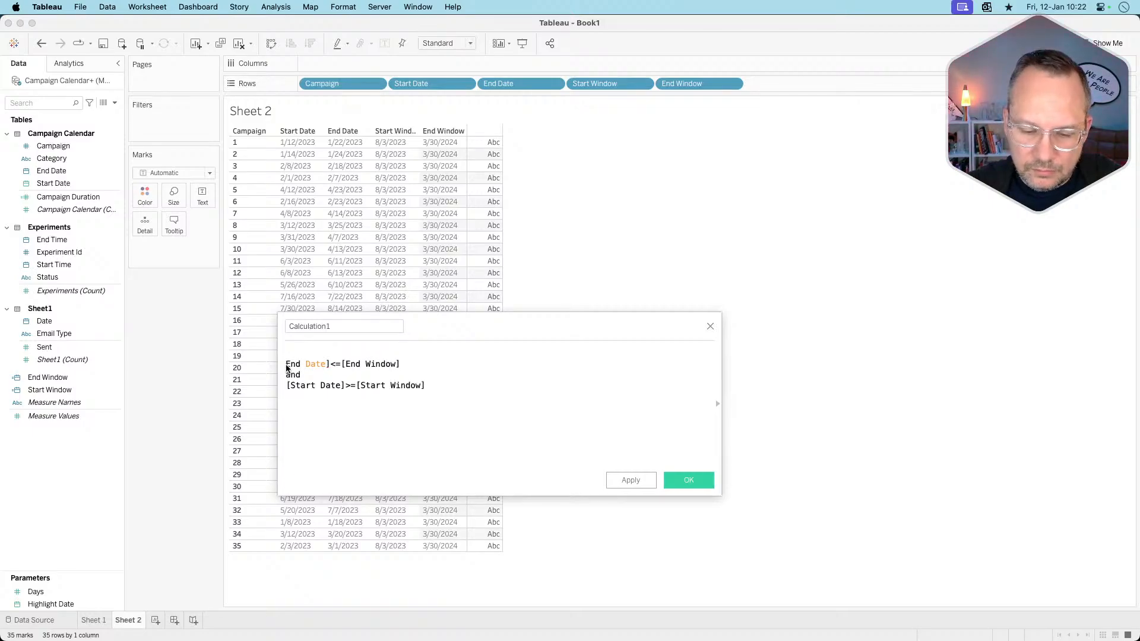
pyautogui.write('[')
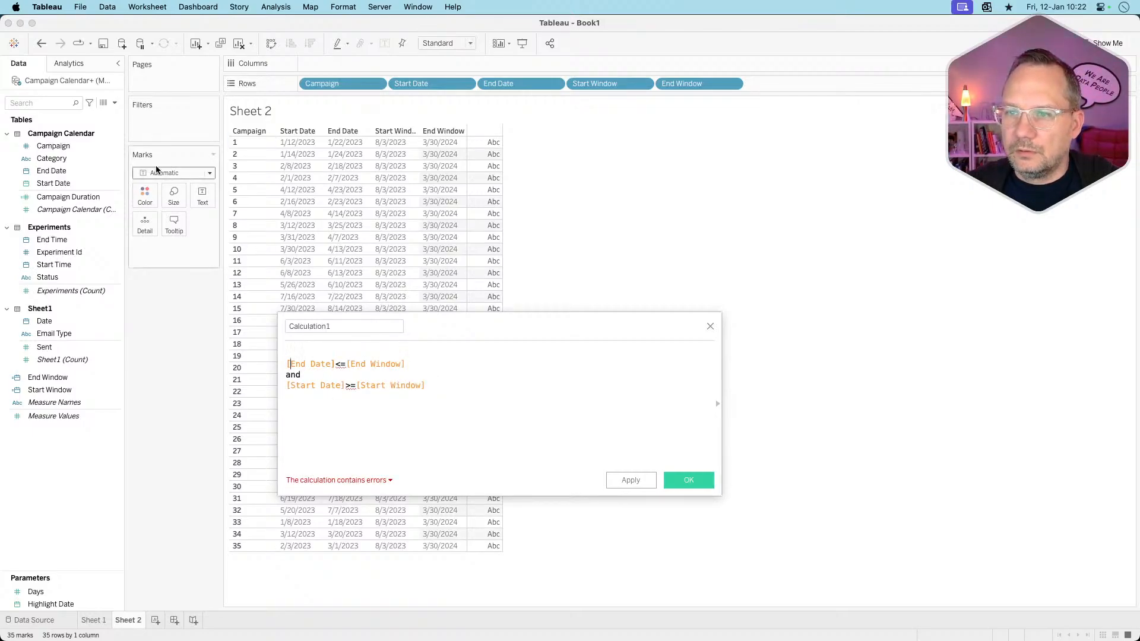
# - Open the data source for editing and remove the Sheet1 and Experiments tables, leaving only Campaign Calendar
pyautogui.rightClick(66, 83)
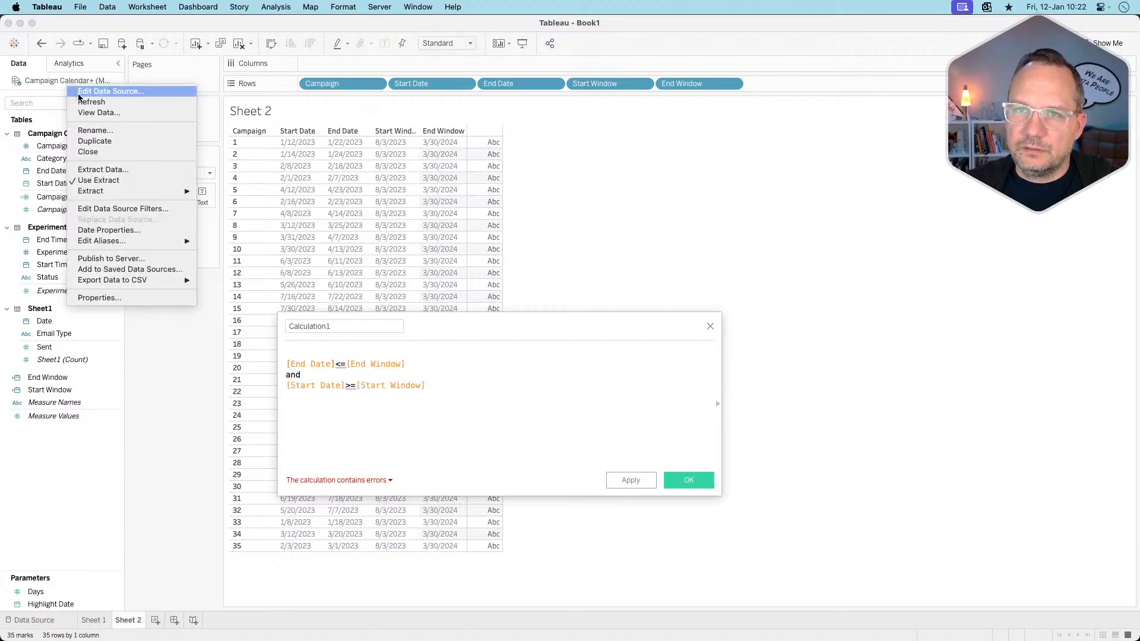
pyautogui.click(80, 93)
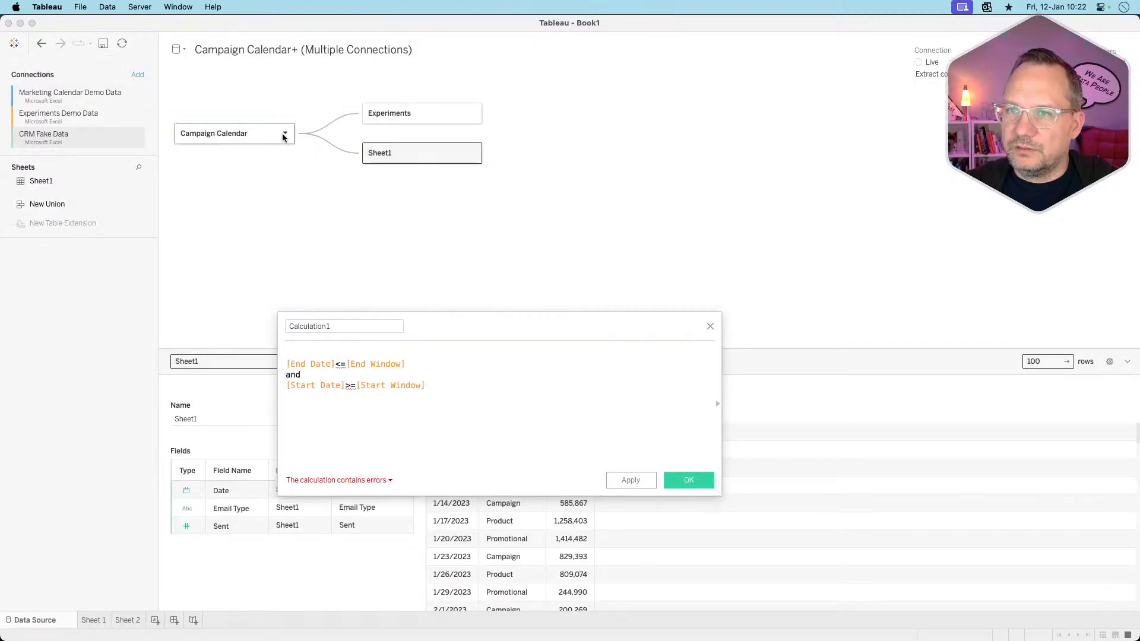
pyautogui.moveTo(432, 155); pyautogui.dragTo(56, 323)
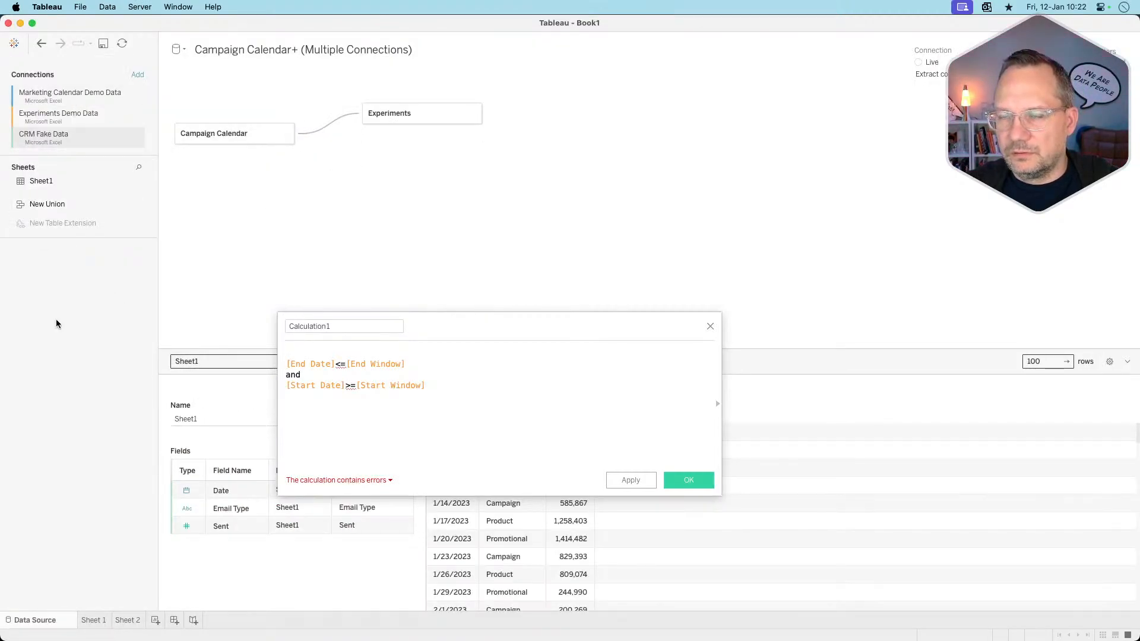
pyautogui.moveTo(415, 115); pyautogui.dragTo(53, 297)
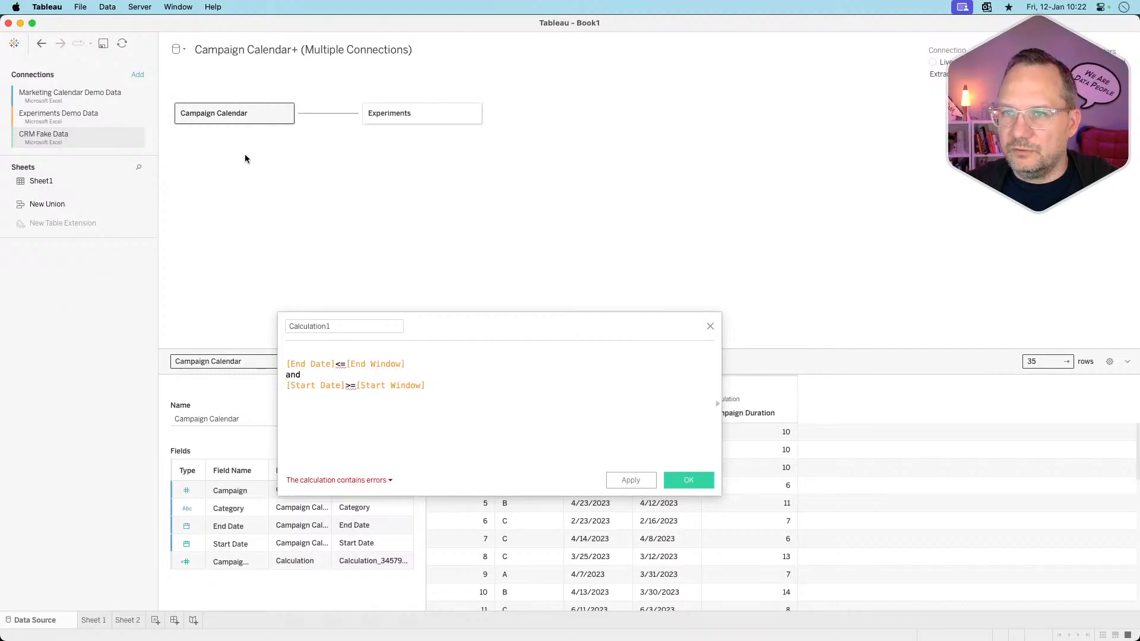
pyautogui.click(285, 115)
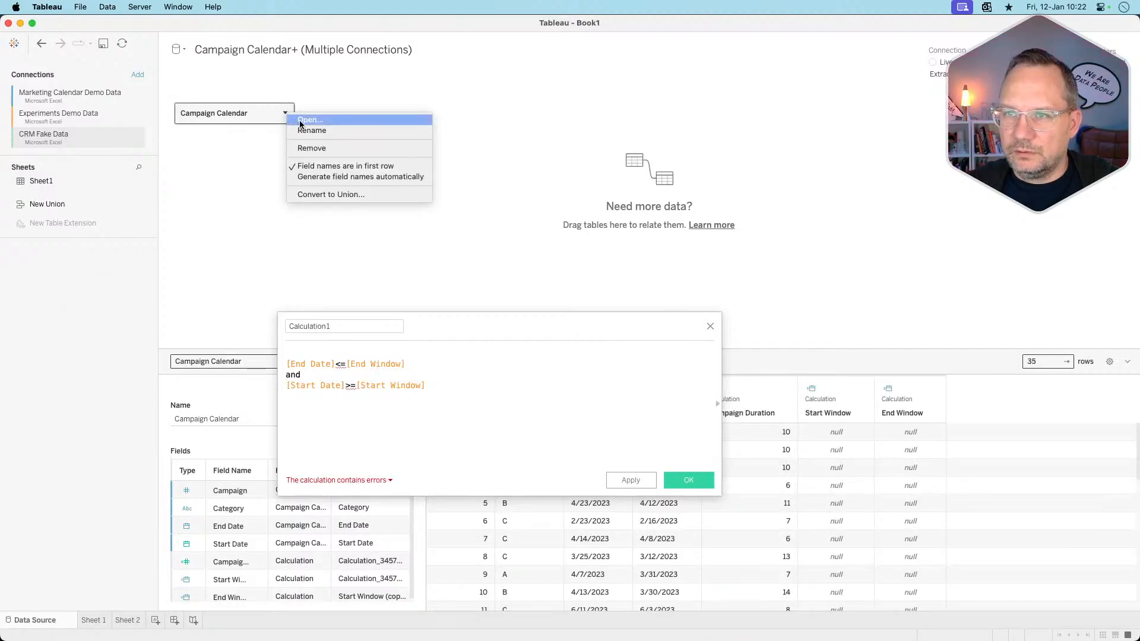
pyautogui.click(333, 131)
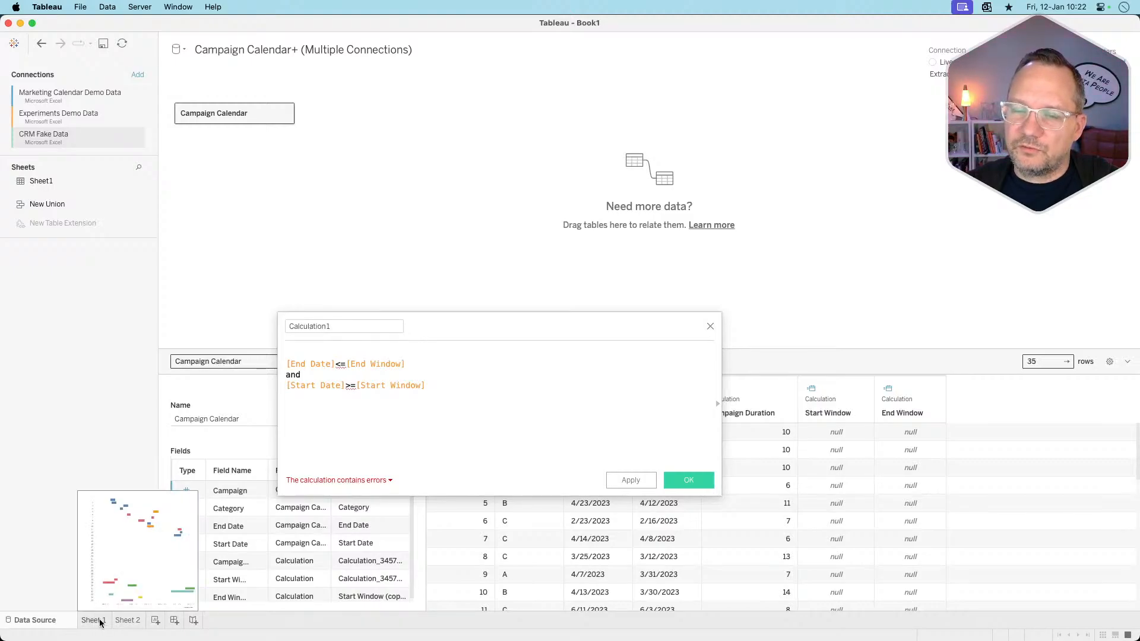
# - Switch to the web browser and inspect the Marketing Campaigns Gantt chart in the reference dashboard
pyautogui.moveTo(118, 621)
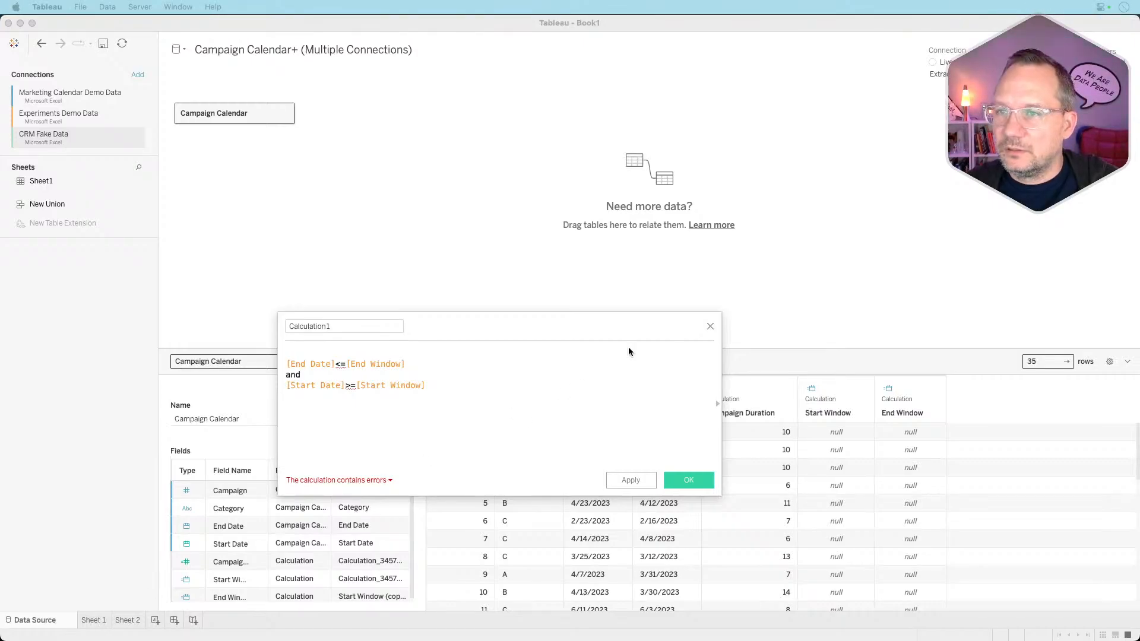
pyautogui.hotkey('ctrl', 'Right')
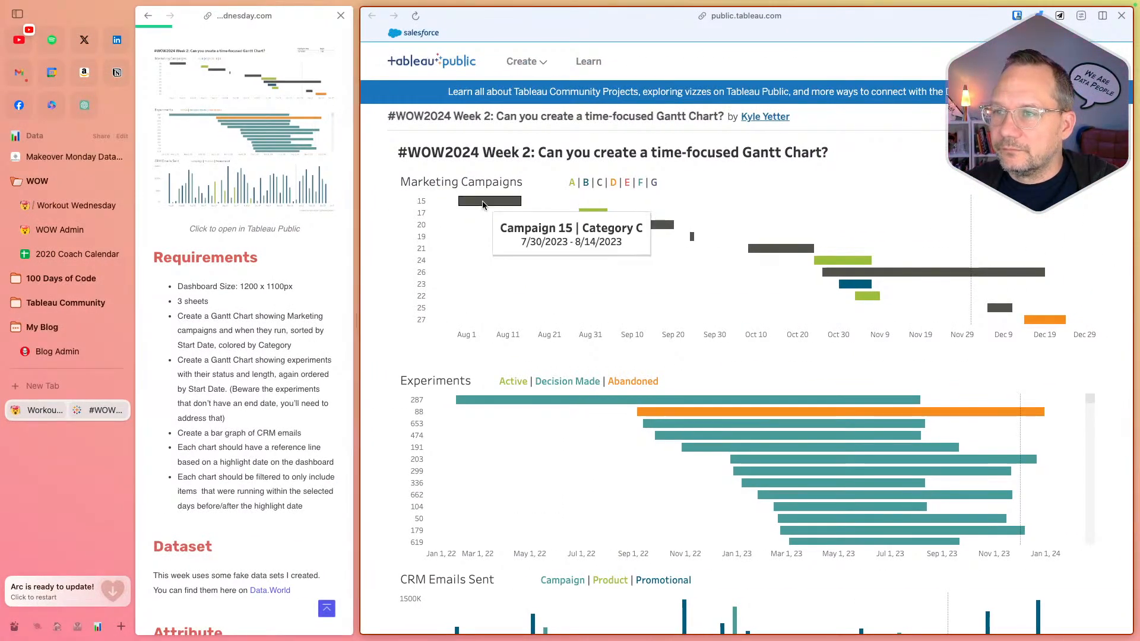
# - Inspect the date ranges of the campaign 15 and experiment 287 bars in the reference dashboard, and return to Tableau
pyautogui.click(482, 203)
pyautogui.click(482, 202)
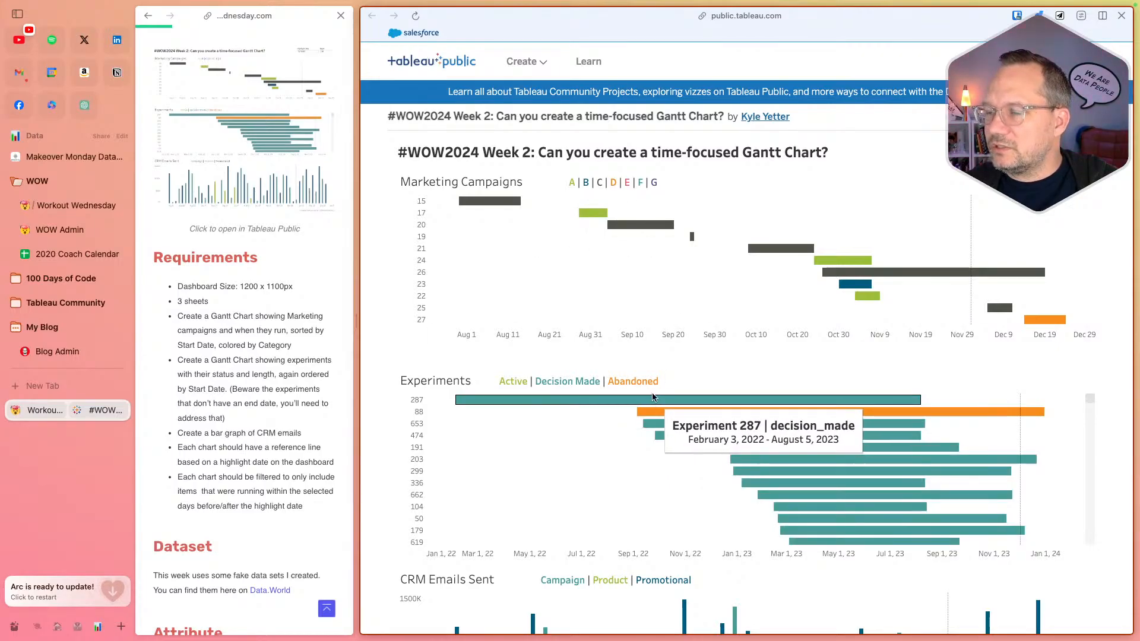
pyautogui.hotkey('ctrl', 'Left')
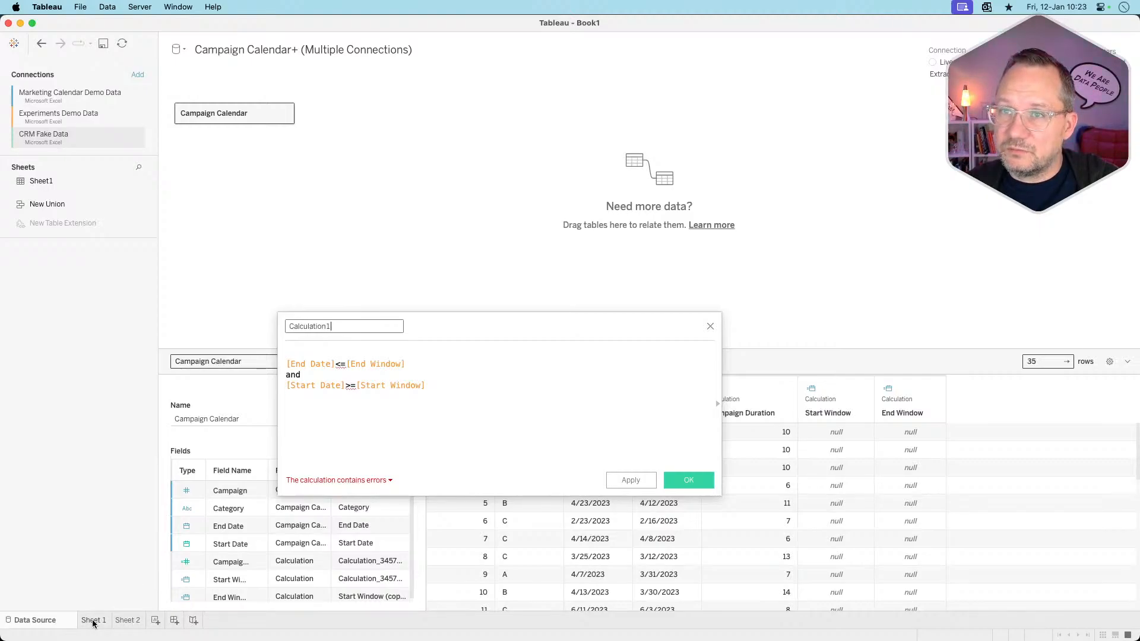
# - Rename the data source to Campaign Calendar, removing the "+ (Multiple Connections)" suffix
pyautogui.click(292, 50)
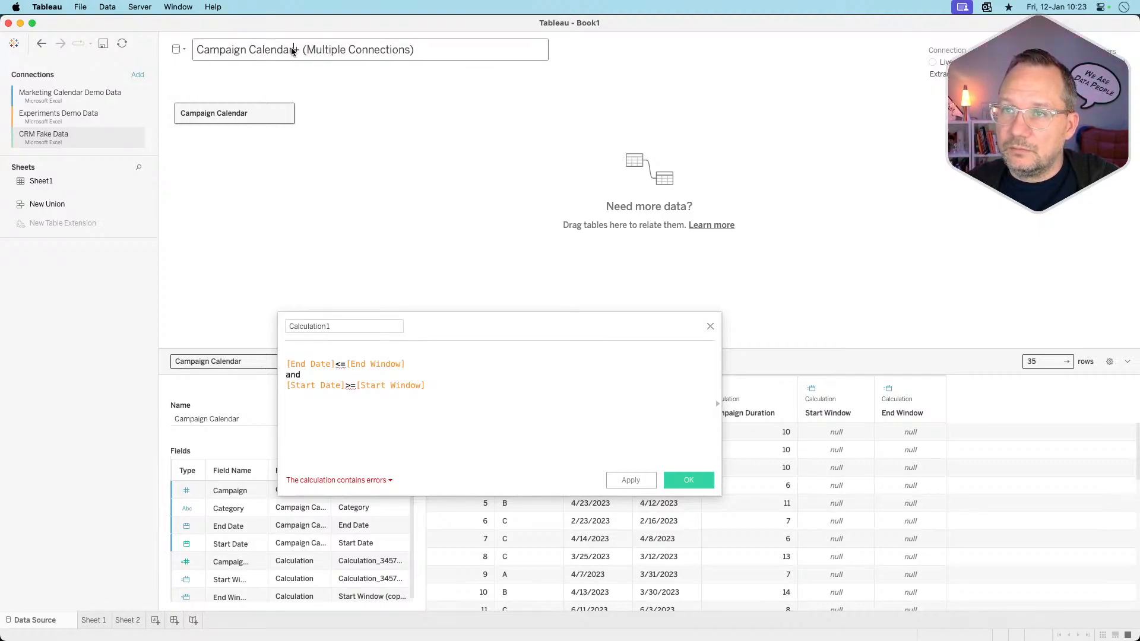
pyautogui.moveTo(295, 51); pyautogui.dragTo(521, 68)
pyautogui.press('BackSpace')
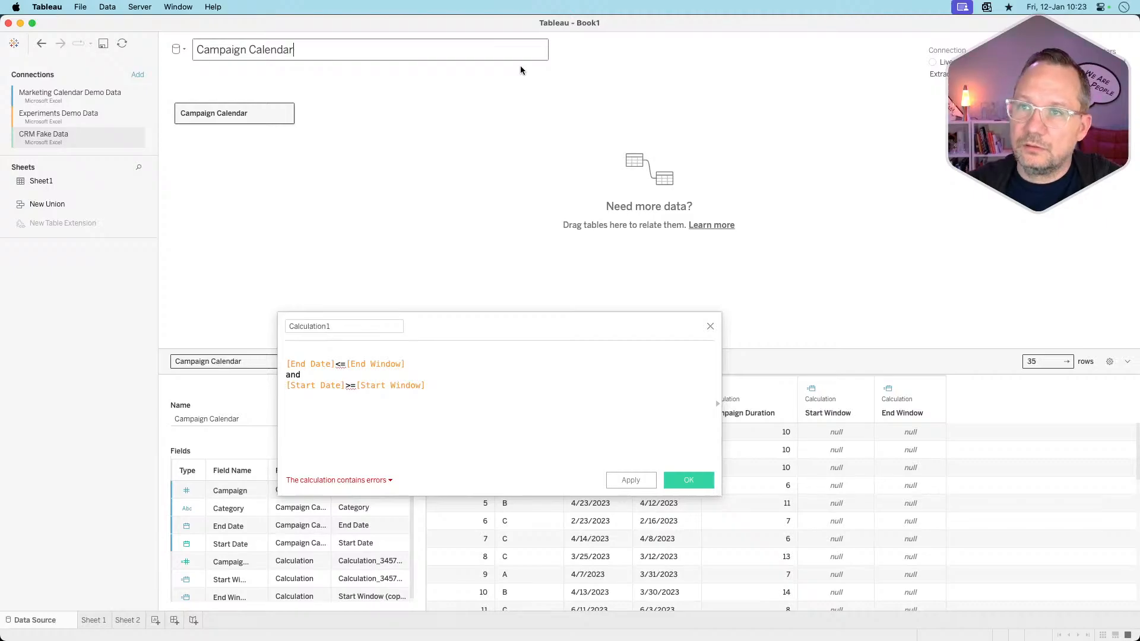
pyautogui.press('Return')
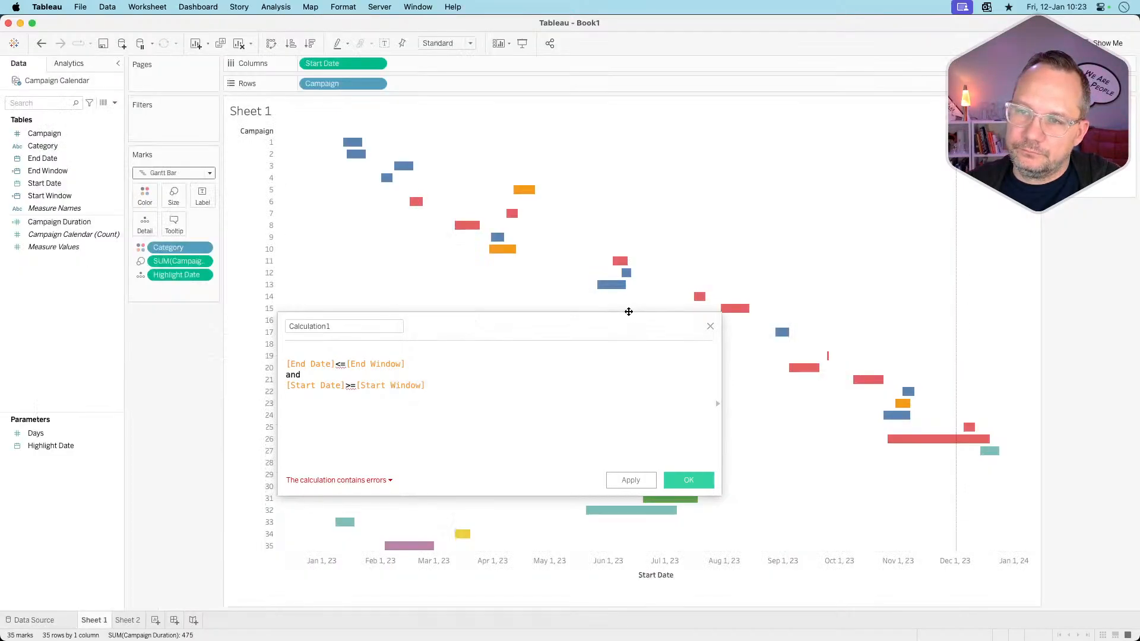
# - Discard the open draft calculation with the combined date condition and switch to Sheet 2
pyautogui.click(711, 326)
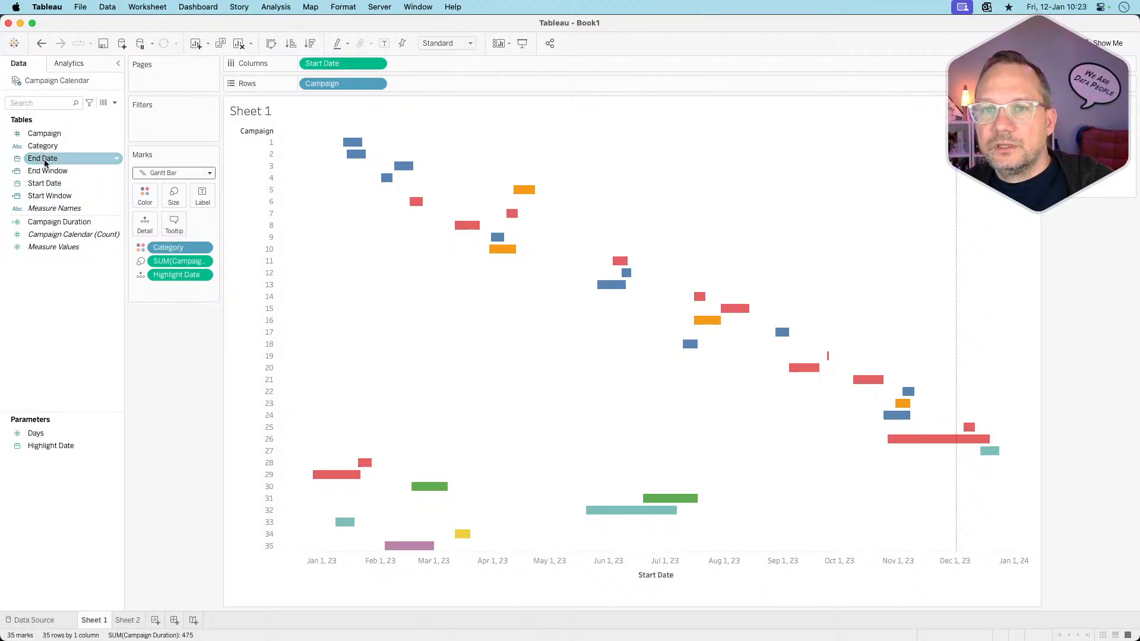
pyautogui.rightClick(35, 300)
pyautogui.click(128, 620)
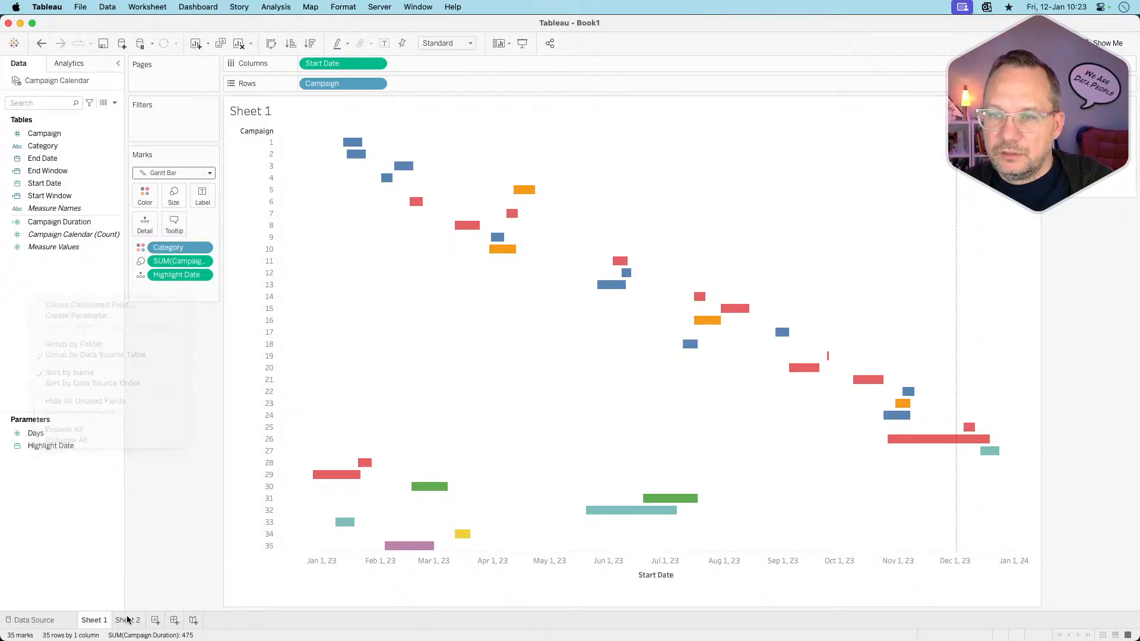
pyautogui.click(129, 619)
# - Try a new calculated field with only the condition [Start Date]>=[Start Window]
pyautogui.rightClick(52, 305)
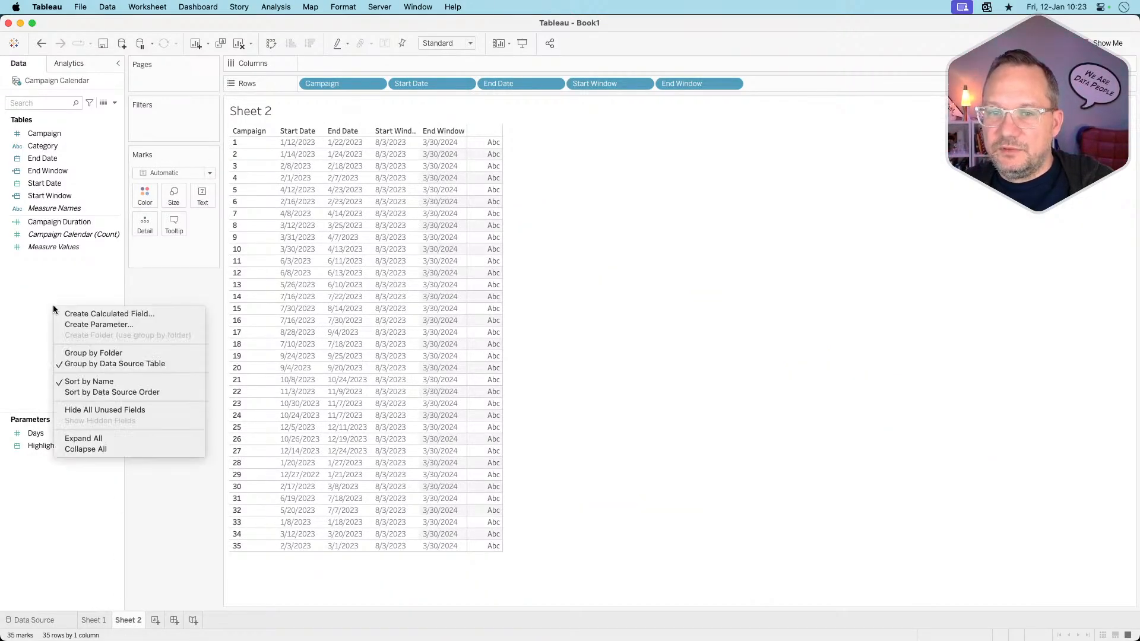
pyautogui.click(70, 313)
pyautogui.click(344, 363)
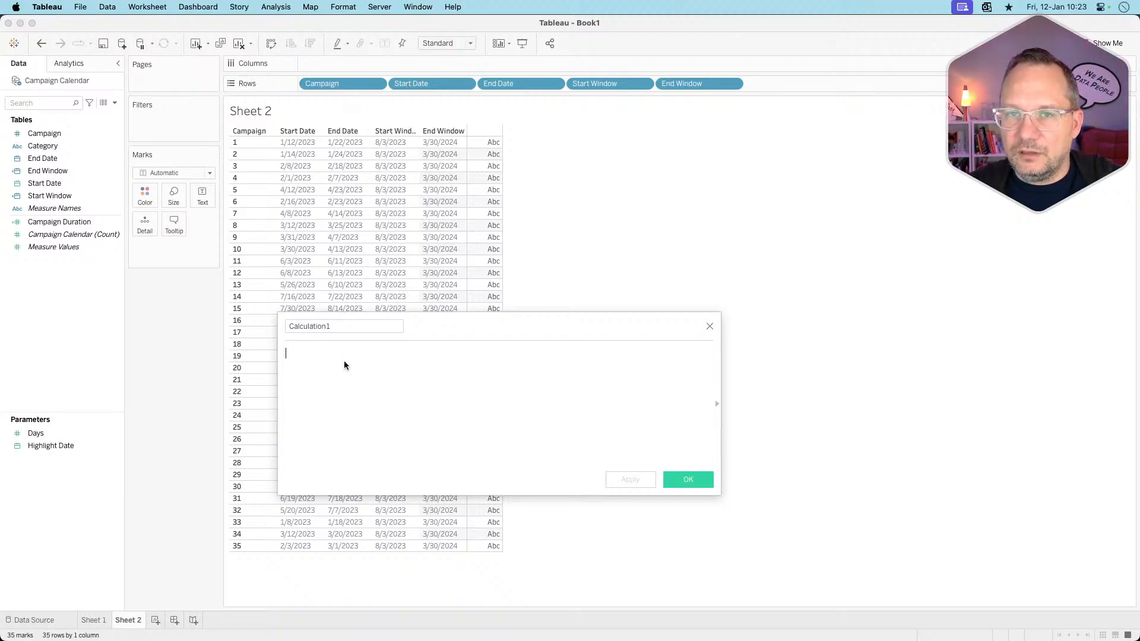
pyautogui.moveTo(50, 184); pyautogui.dragTo(321, 379)
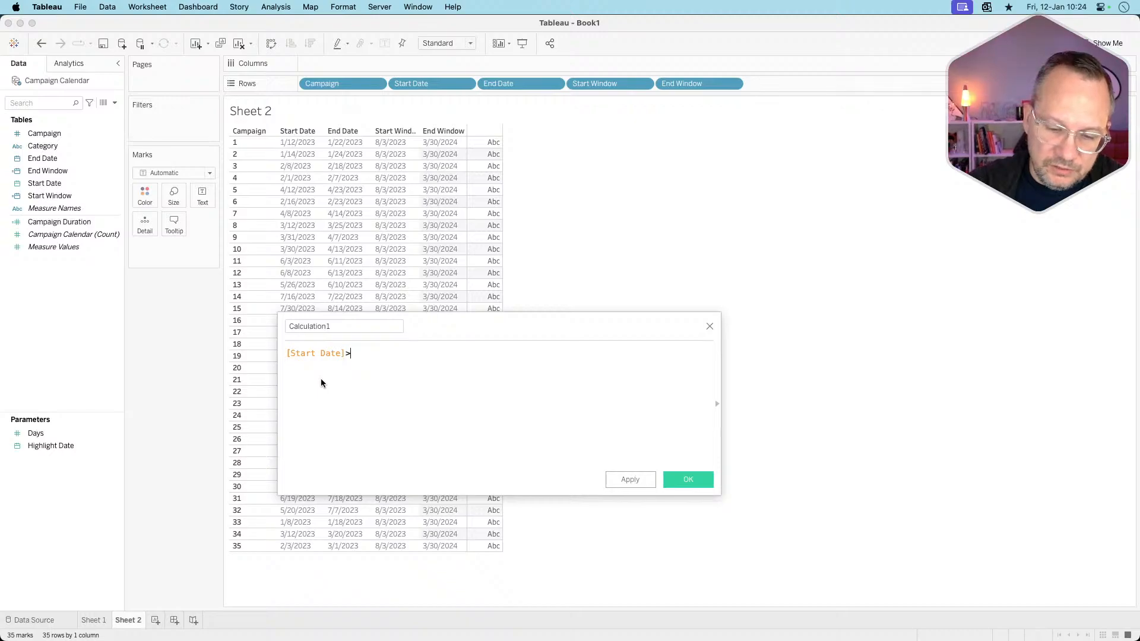
pyautogui.moveTo(65, 193); pyautogui.dragTo(425, 372)
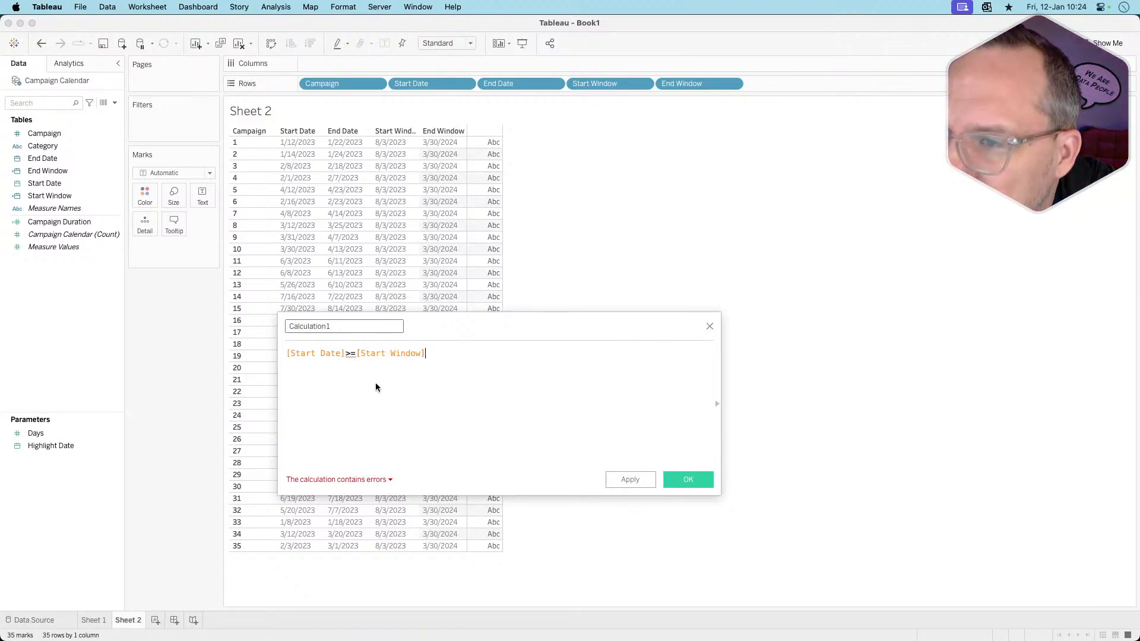
# - Read the error details of the Start Date comparison and discard the calculation
pyautogui.click(335, 480)
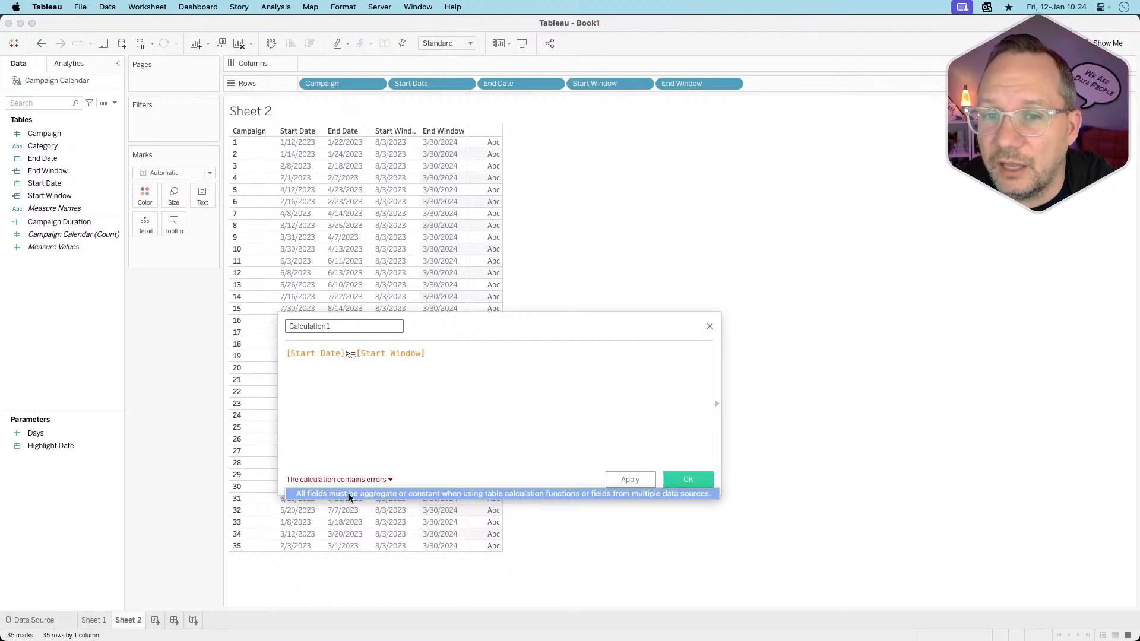
pyautogui.click(348, 493)
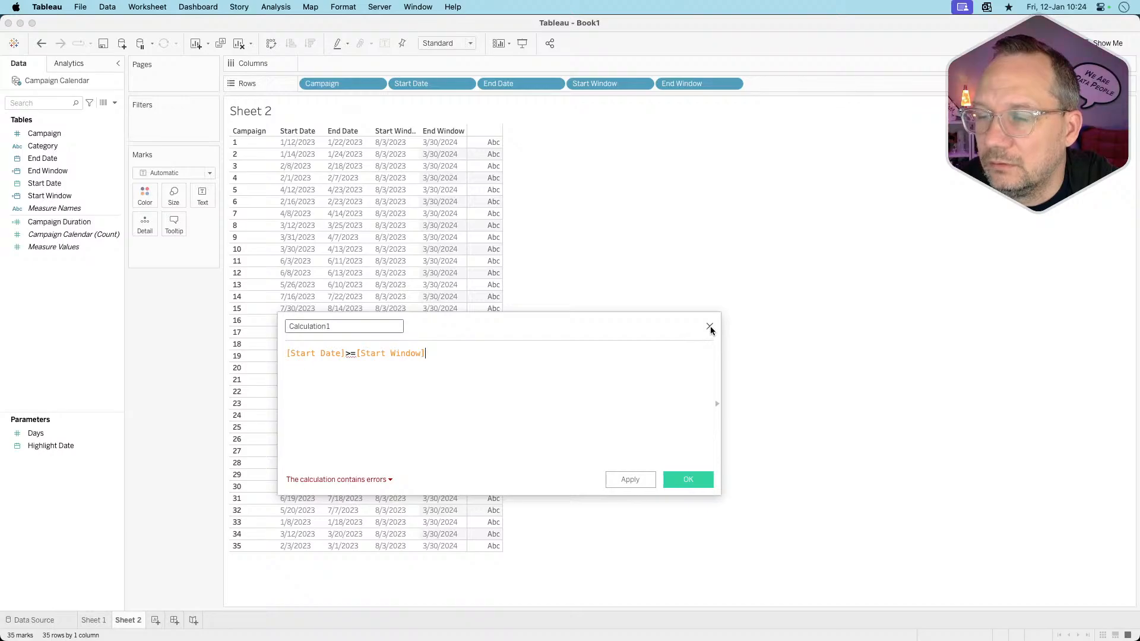
pyautogui.rightClick(41, 320)
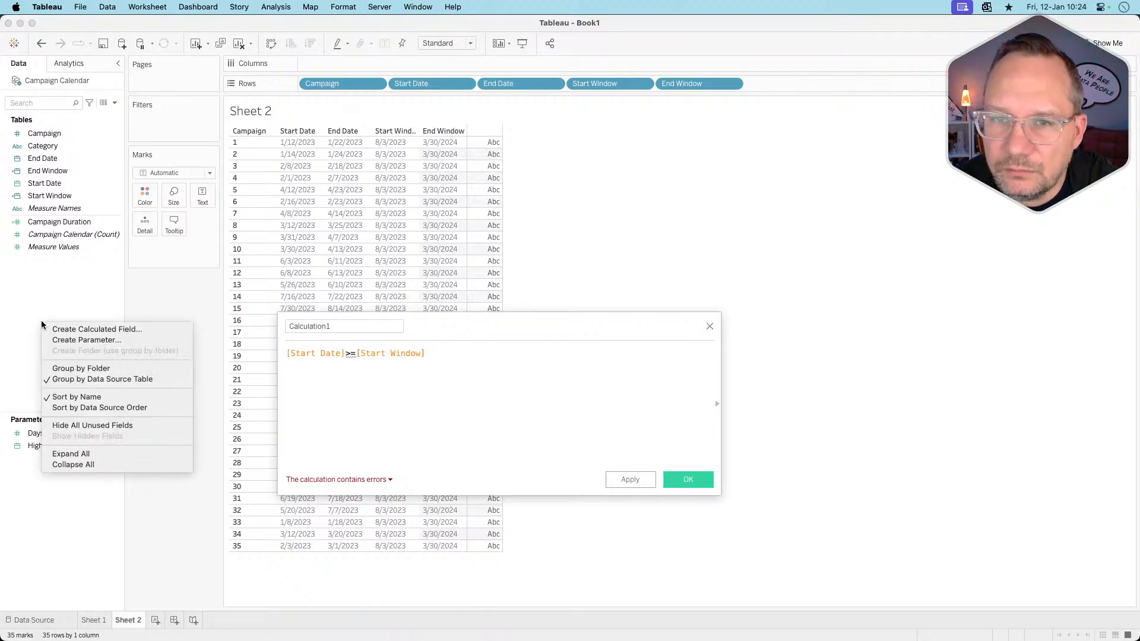
pyautogui.click(508, 385)
pyautogui.click(708, 327)
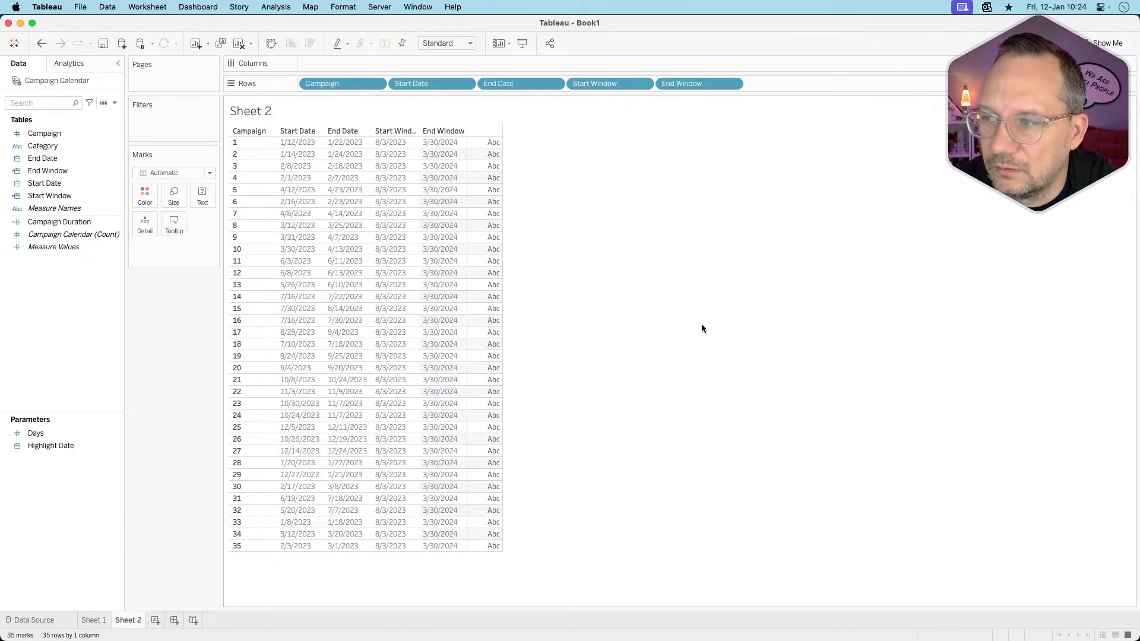
# - Create a calculated field named Fake Date that returns the [Highlight Date] parameter
pyautogui.rightClick(80, 287)
pyautogui.click(99, 298)
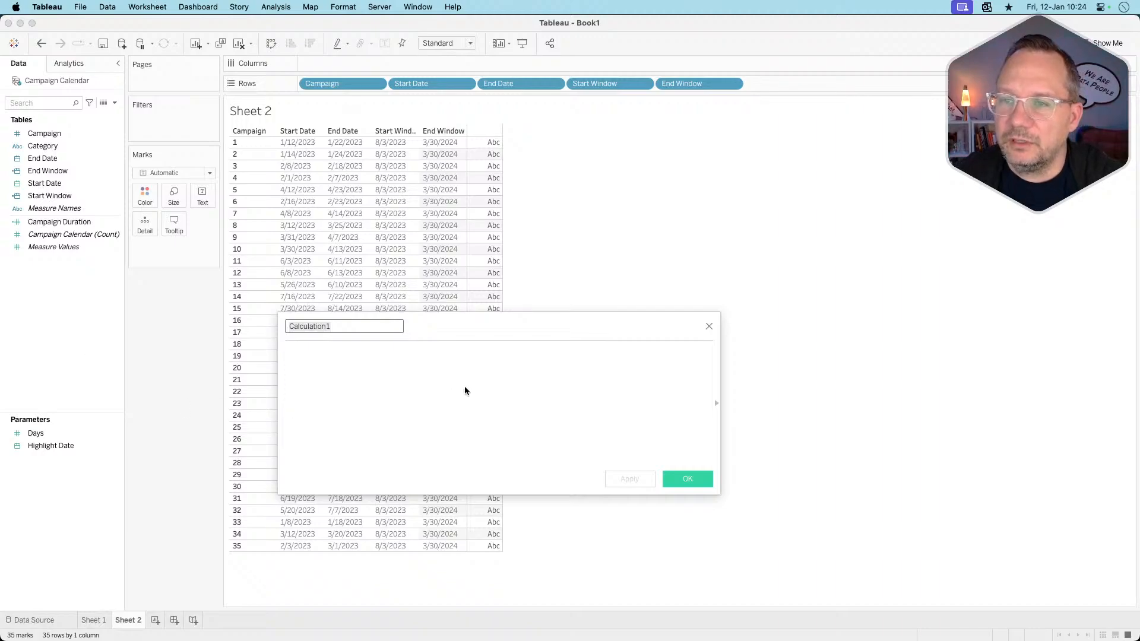
pyautogui.click(397, 373)
pyautogui.write('high')
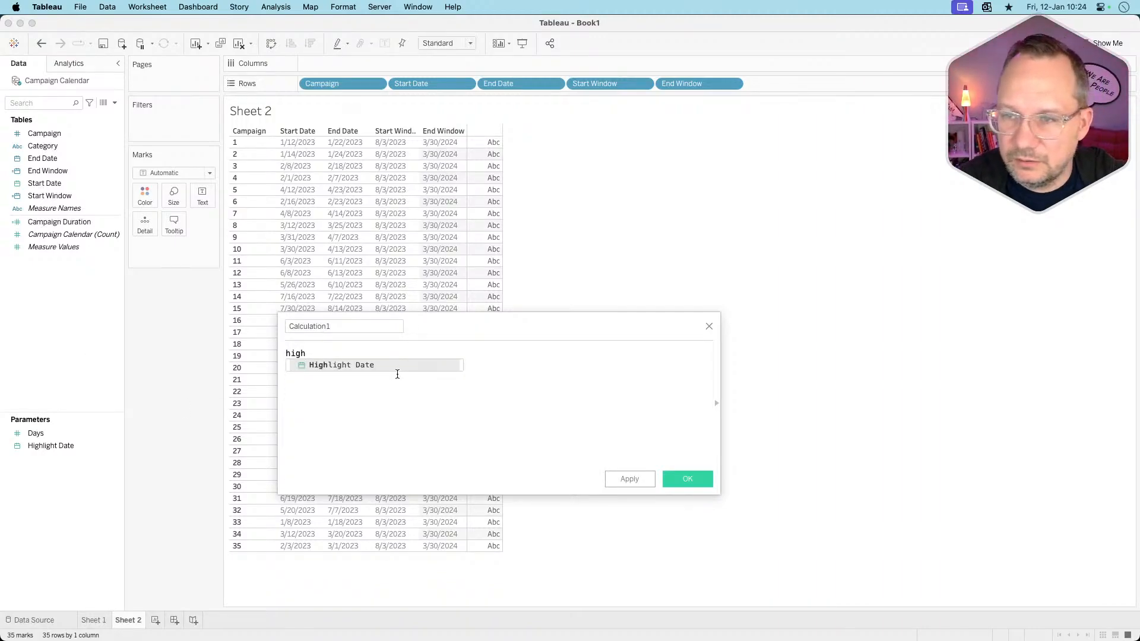
pyautogui.press('Return')
pyautogui.click(344, 322)
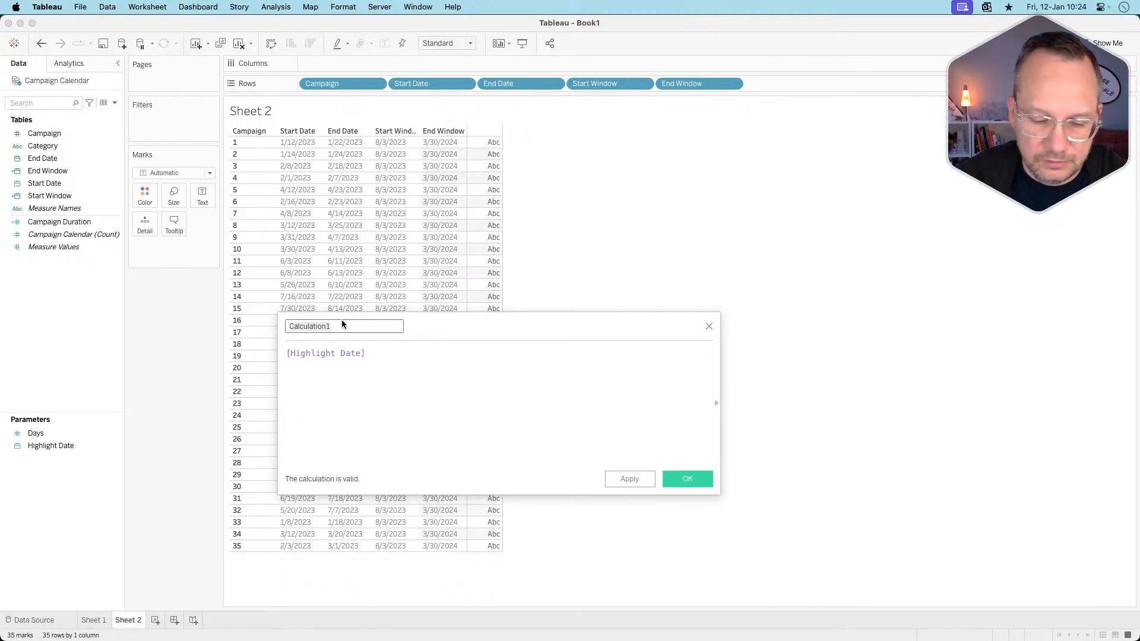
pyautogui.write('Fake Date')
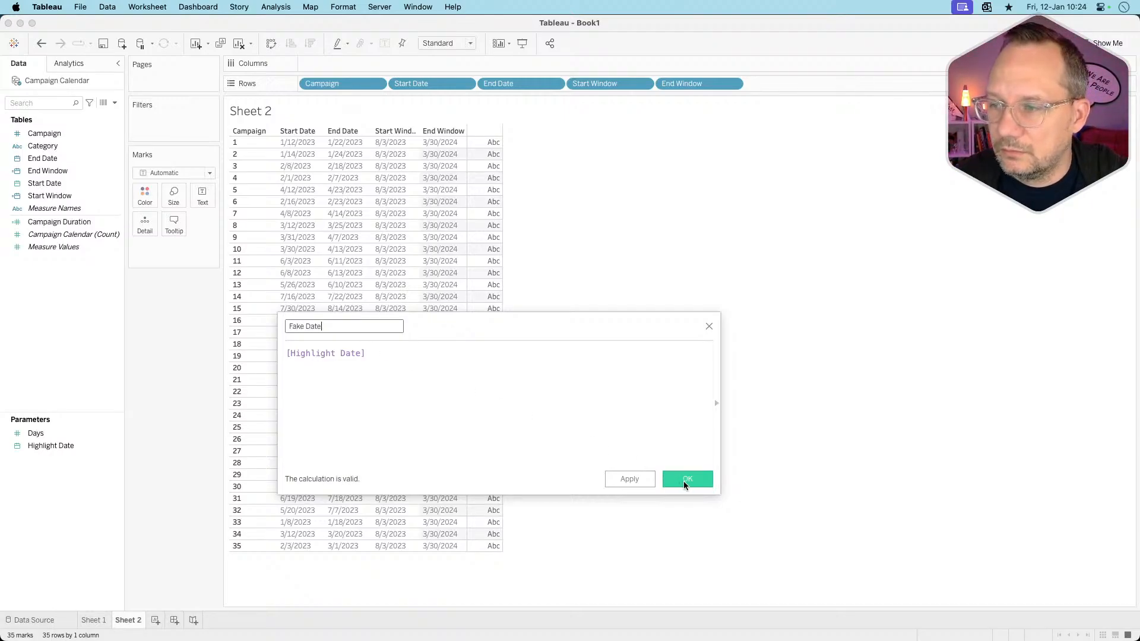
pyautogui.click(686, 479)
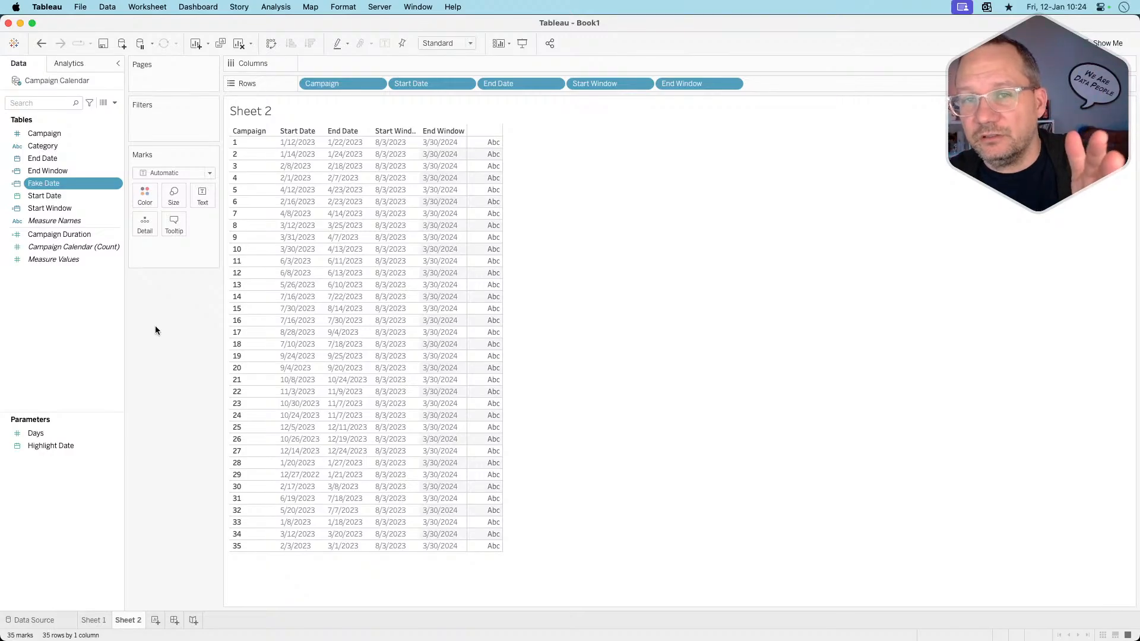
pyautogui.rightClick(59, 321)
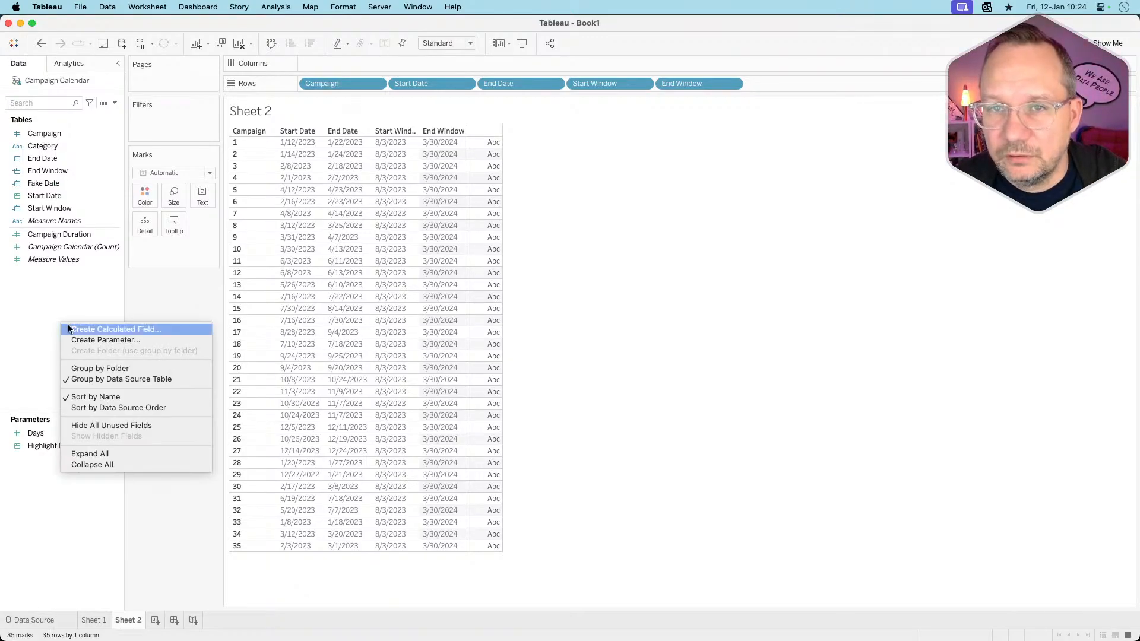
pyautogui.click(67, 326)
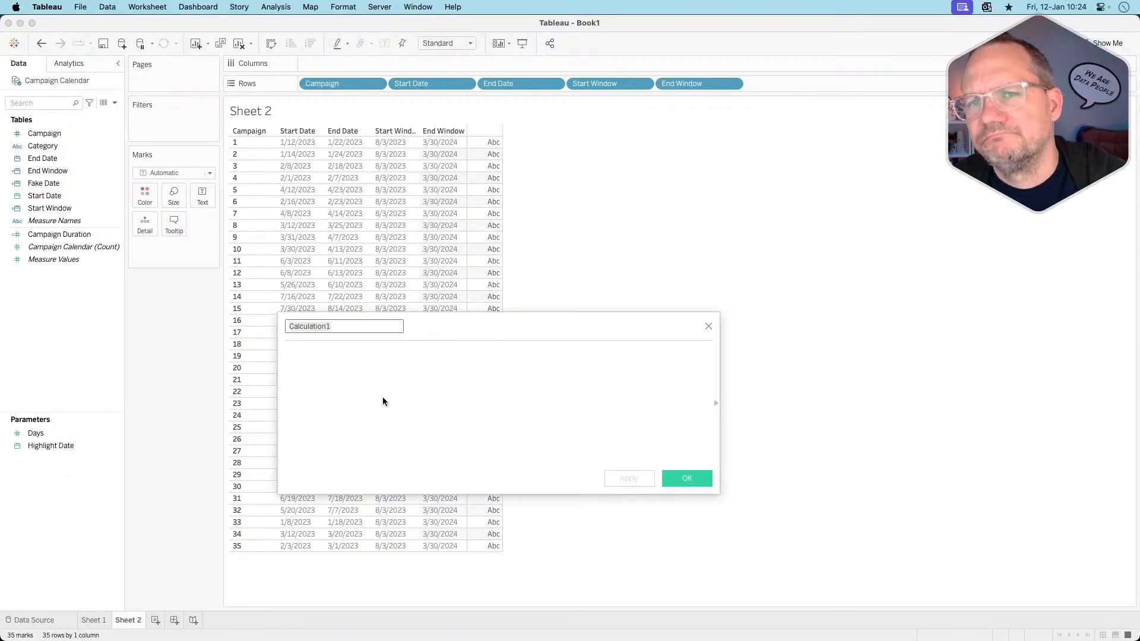
pyautogui.click(708, 326)
# - Open the available actions for the Start Window calculated field
pyautogui.rightClick(61, 212)
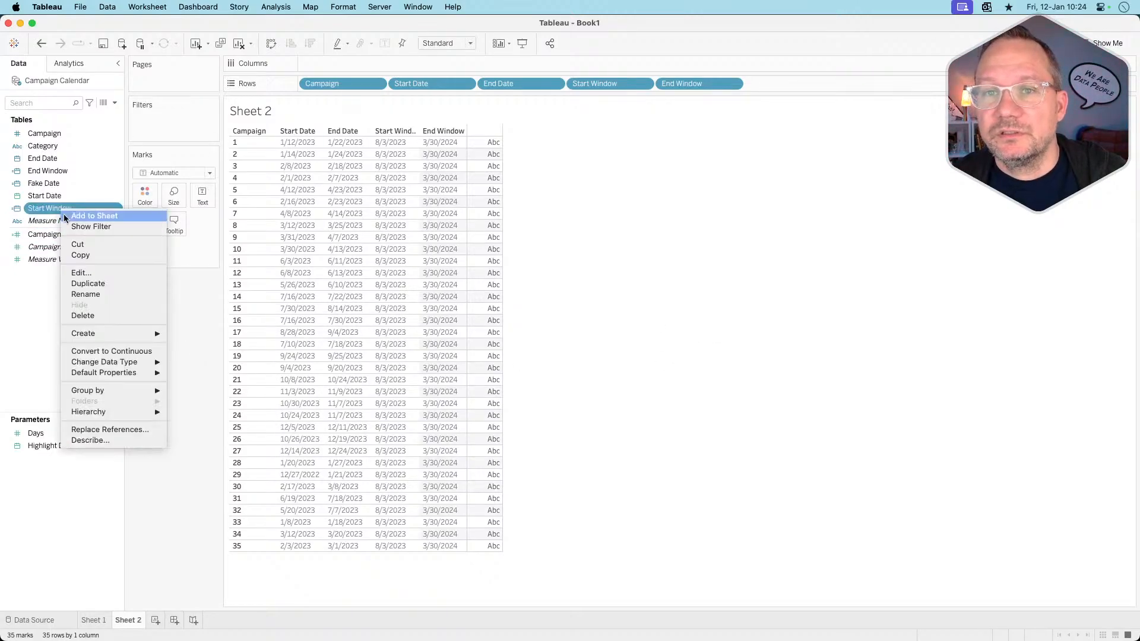
# - Edit the Start Window calculation to use Fake Date instead of the Highlight Date parameter
pyautogui.click(95, 274)
pyautogui.doubleClick(447, 355)
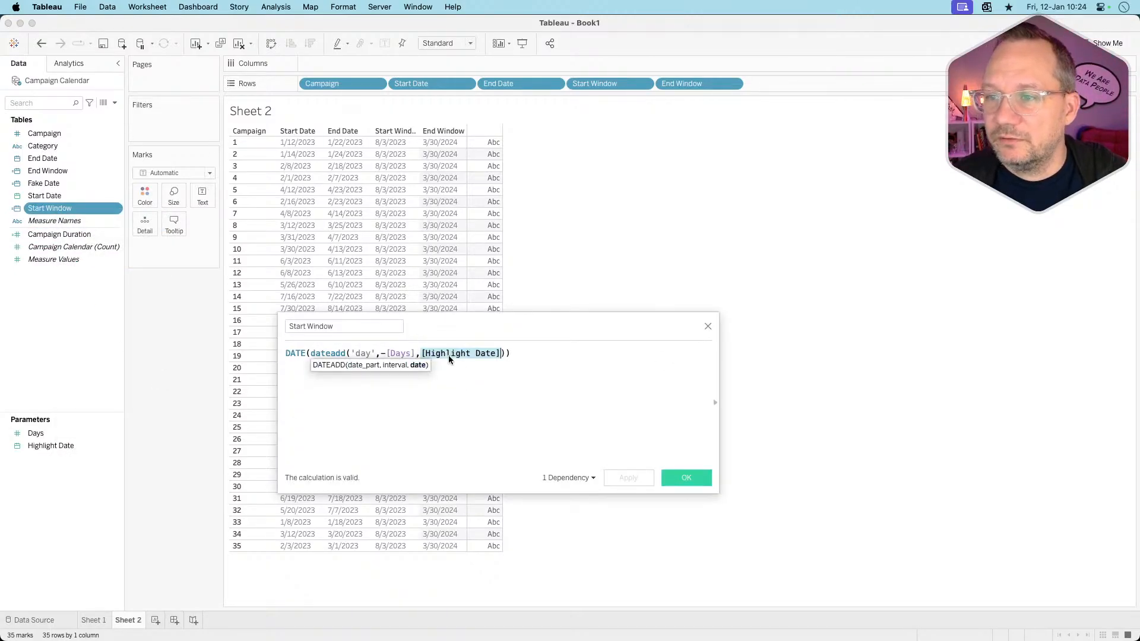
pyautogui.write('fak')
pyautogui.press('Return')
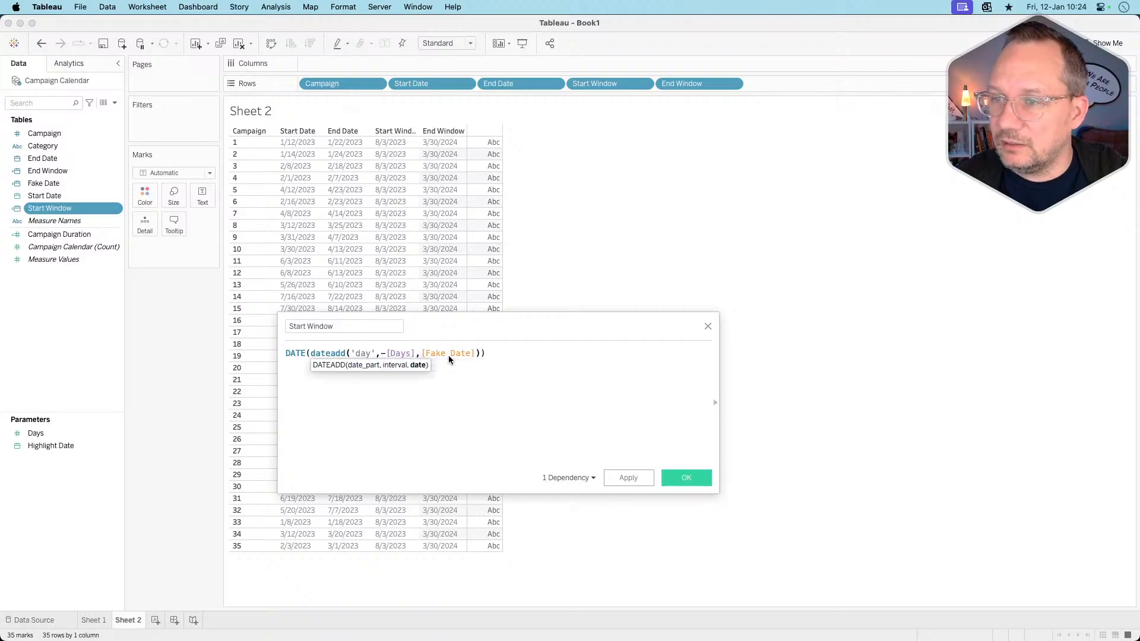
pyautogui.click(686, 477)
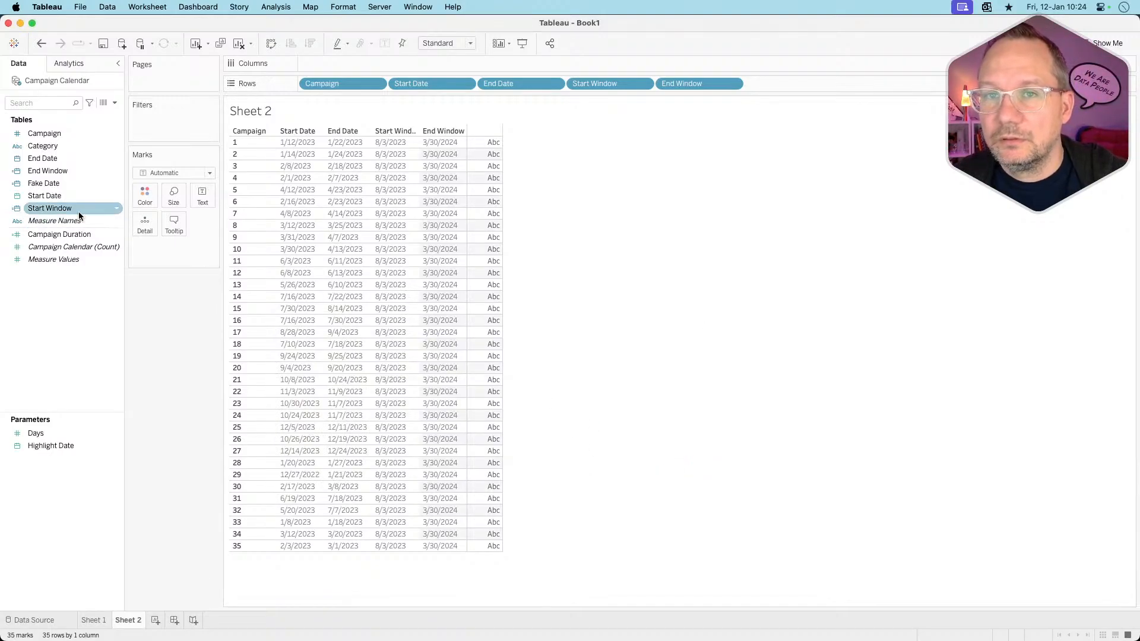
# - Edit the End Window calculation so its DATEADD is based on Fake Date
pyautogui.rightClick(59, 170)
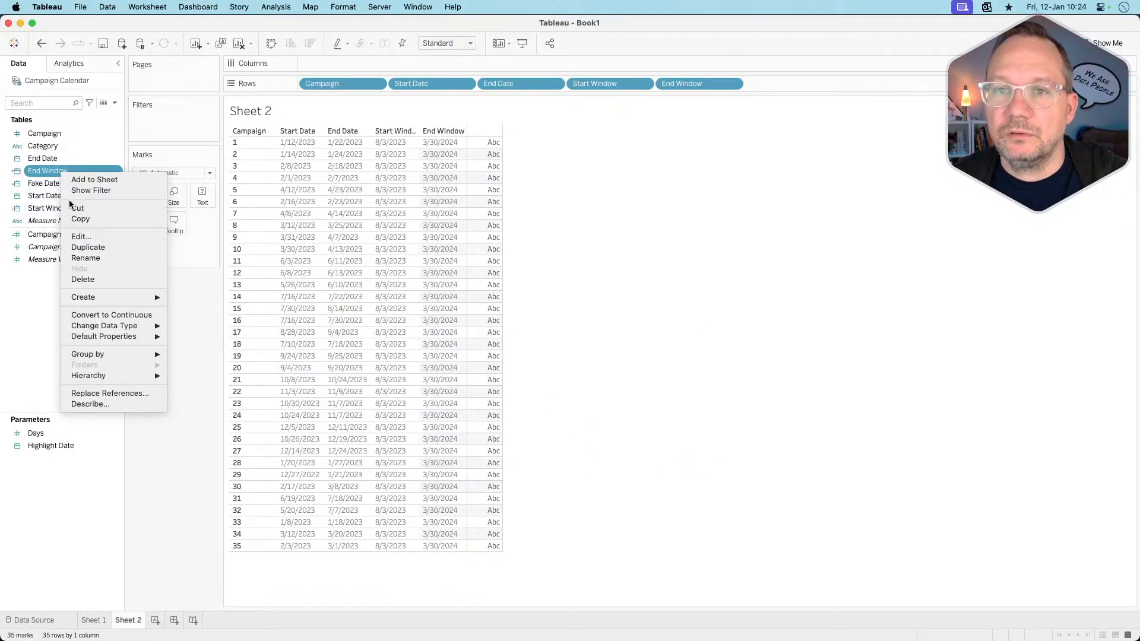
pyautogui.click(82, 237)
pyautogui.doubleClick(444, 351)
pyautogui.write('fak')
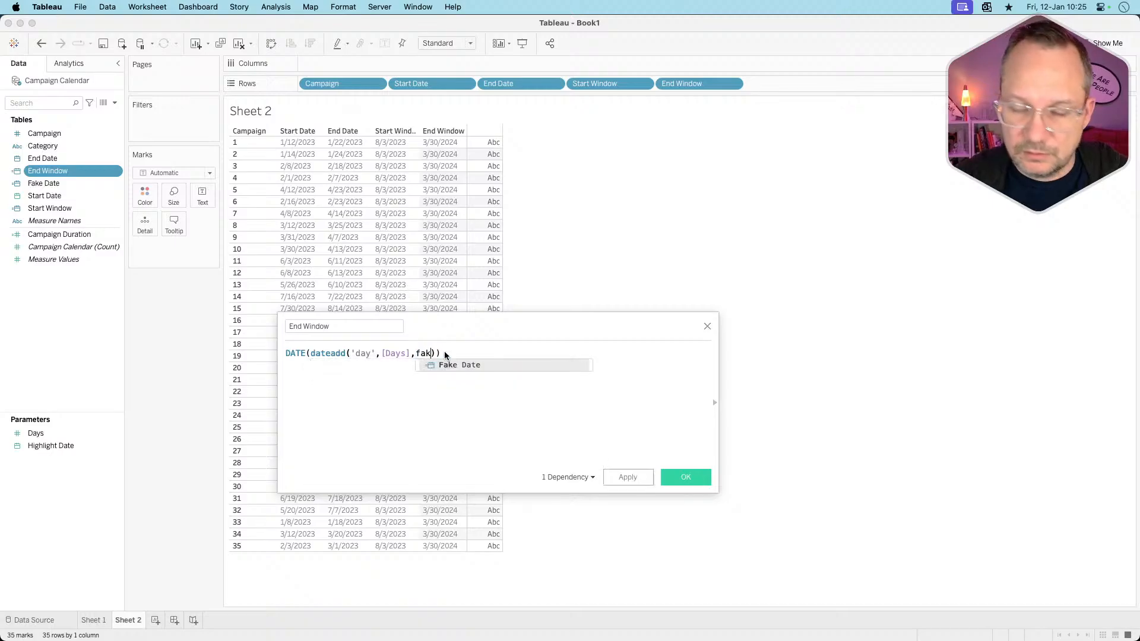
pyautogui.press('Return')
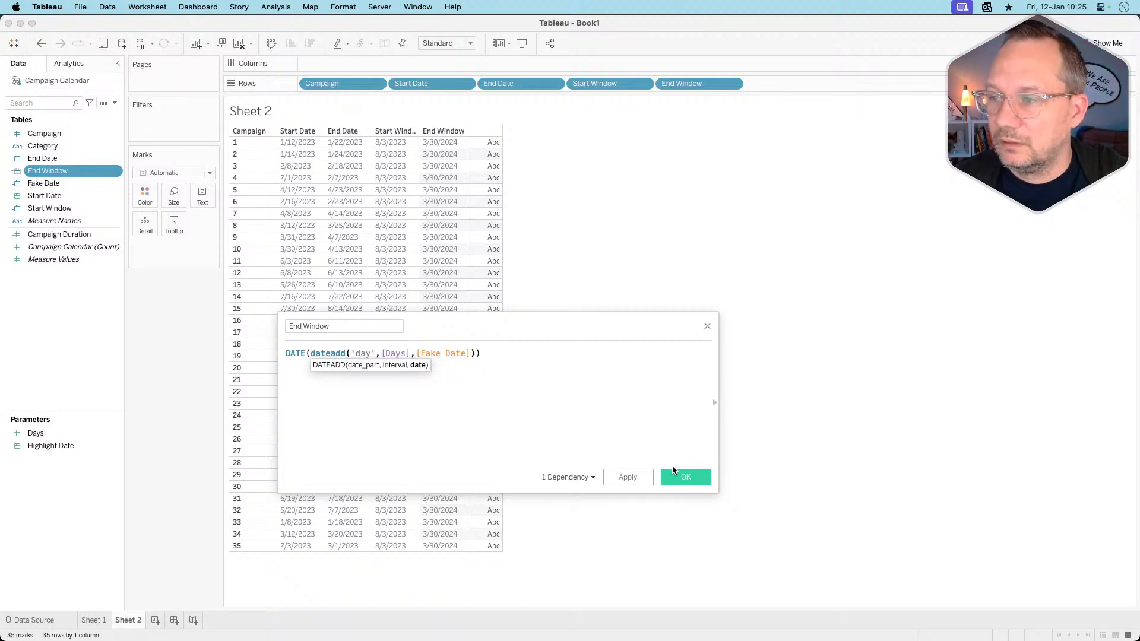
pyautogui.click(675, 475)
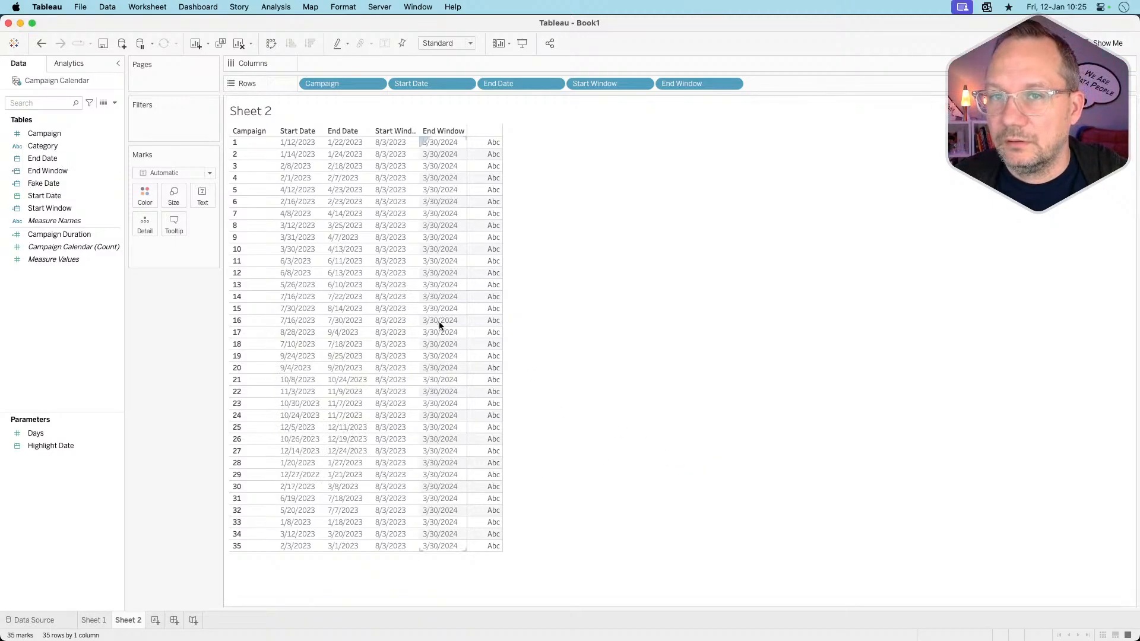
# - Create a calculated field with the formula [Start Date]>=[Start Window]
pyautogui.rightClick(55, 328)
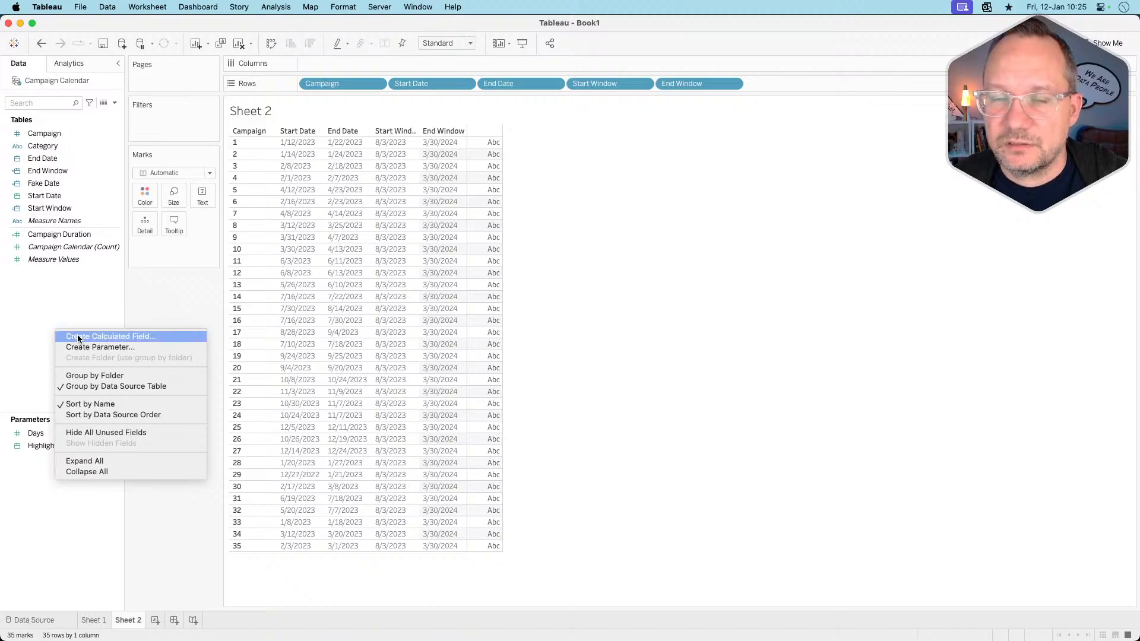
pyautogui.click(78, 336)
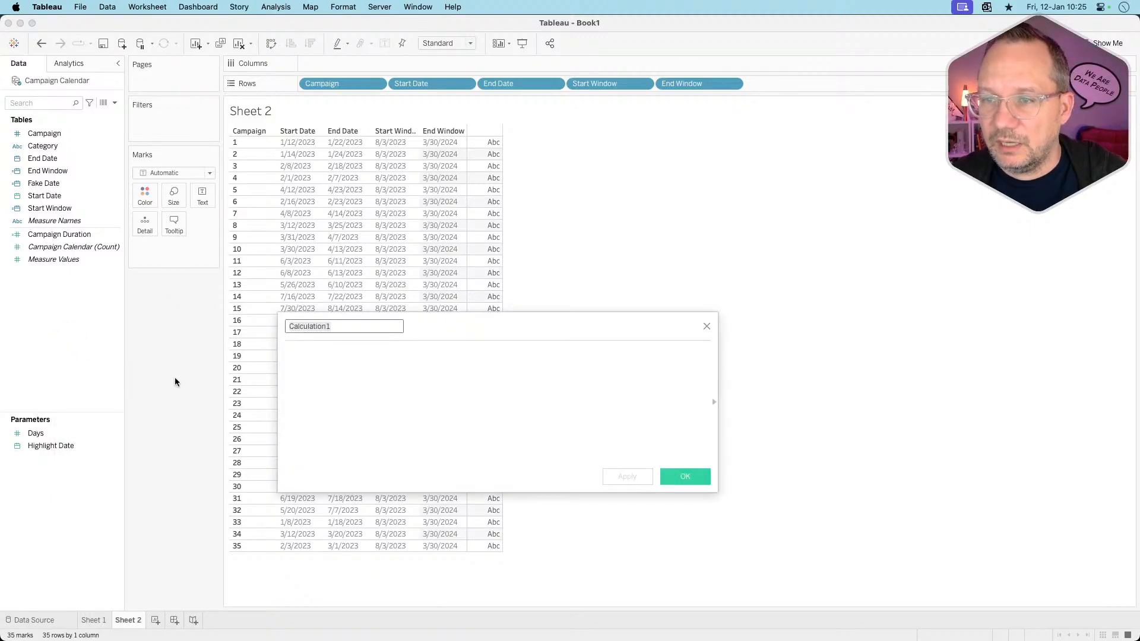
pyautogui.click(362, 353)
pyautogui.hotkey('ctrl', 'space')
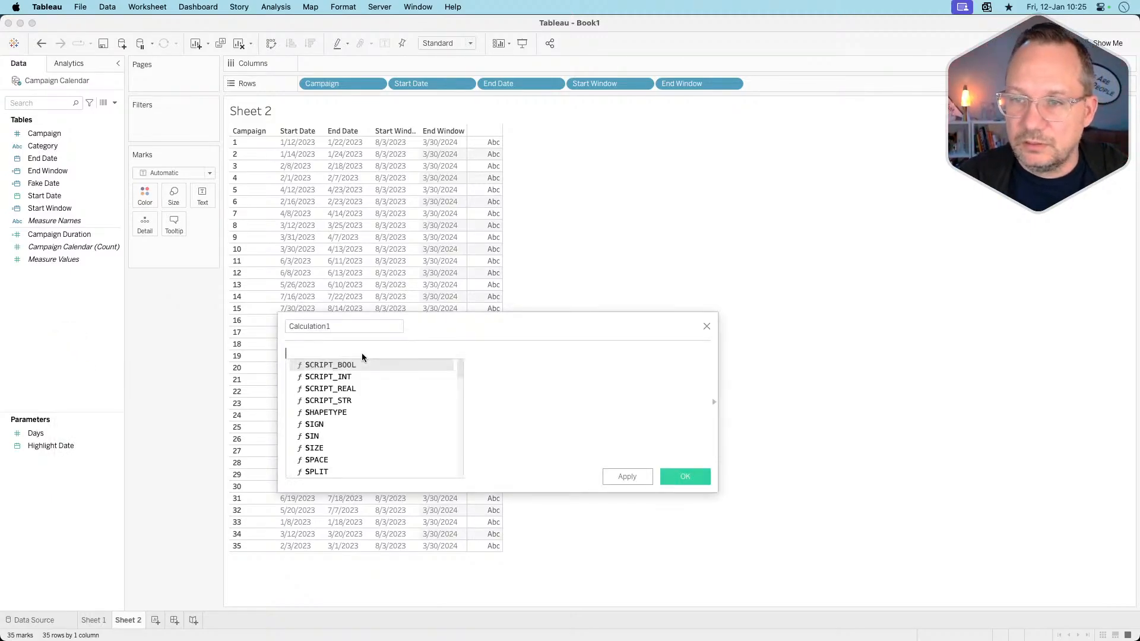
pyautogui.press('Escape')
pyautogui.moveTo(47, 196); pyautogui.dragTo(348, 400)
pyautogui.write('>=')
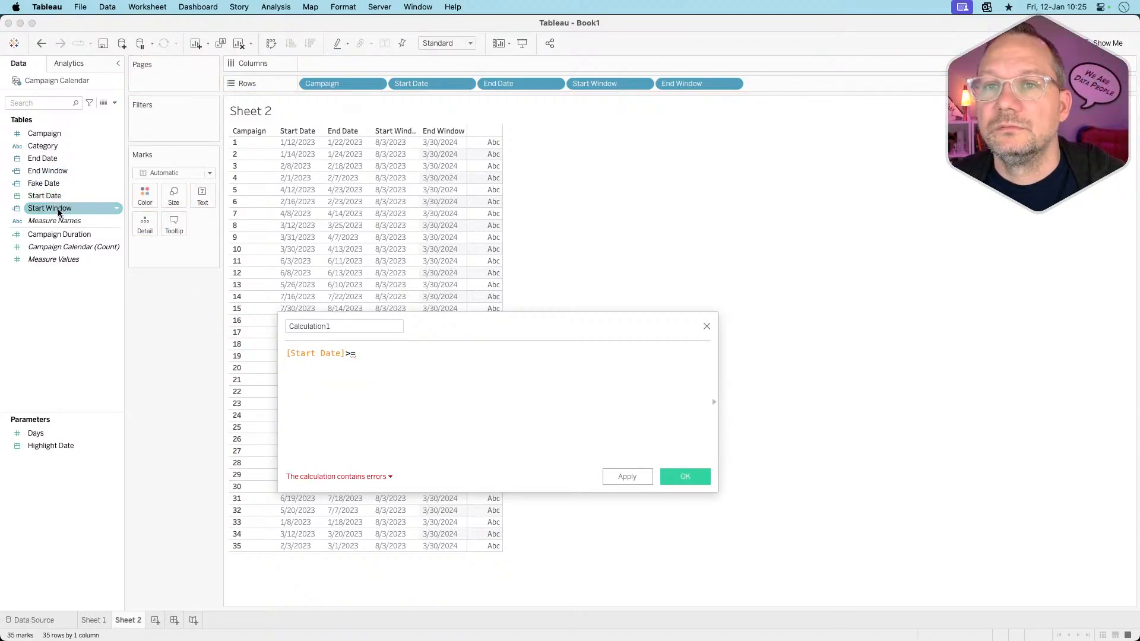
pyautogui.moveTo(58, 212); pyautogui.dragTo(400, 371)
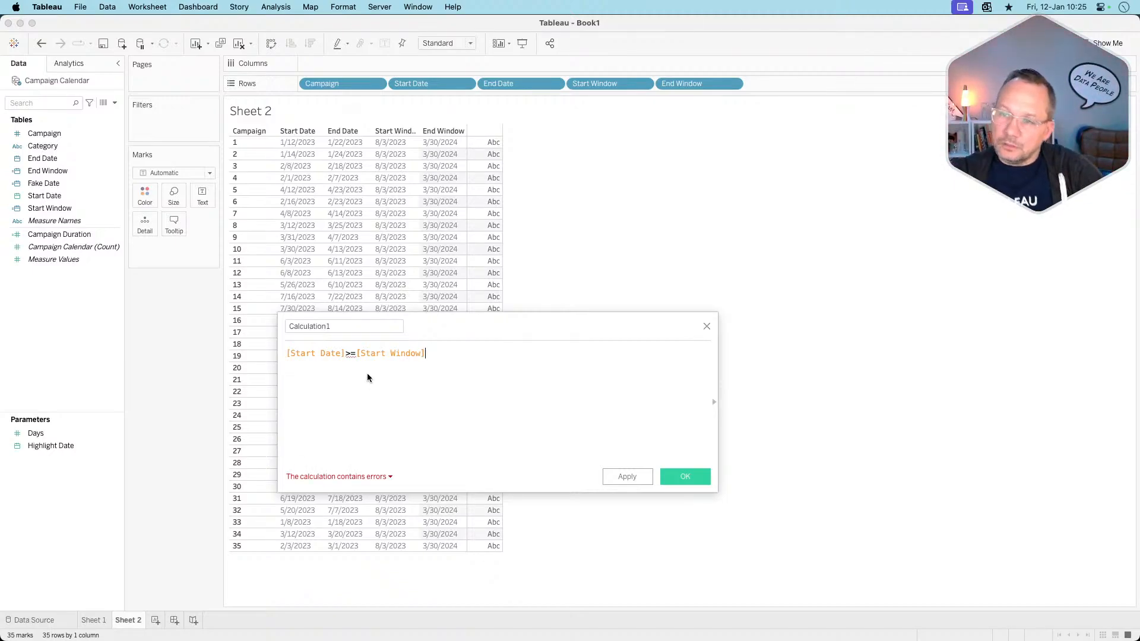
# - Rewrite the new field's formula as min([Start Date])>=[Start Window], leaving Start Window unwrapped, and apply it
pyautogui.click(357, 357)
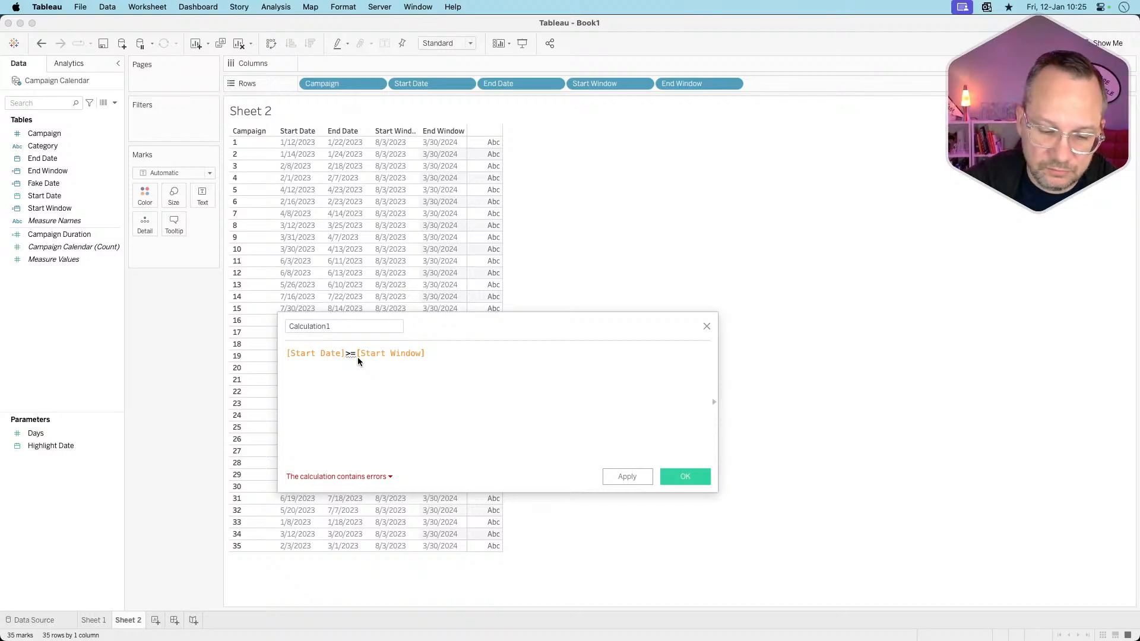
pyautogui.write('min(')
pyautogui.write(')')
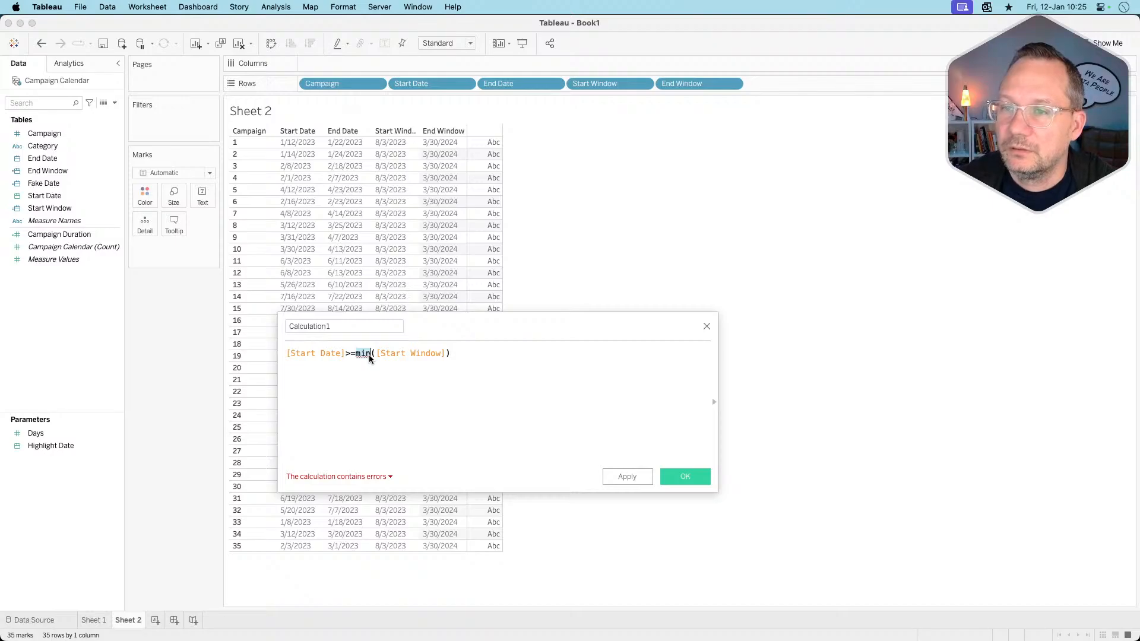
pyautogui.press('BackSpace')
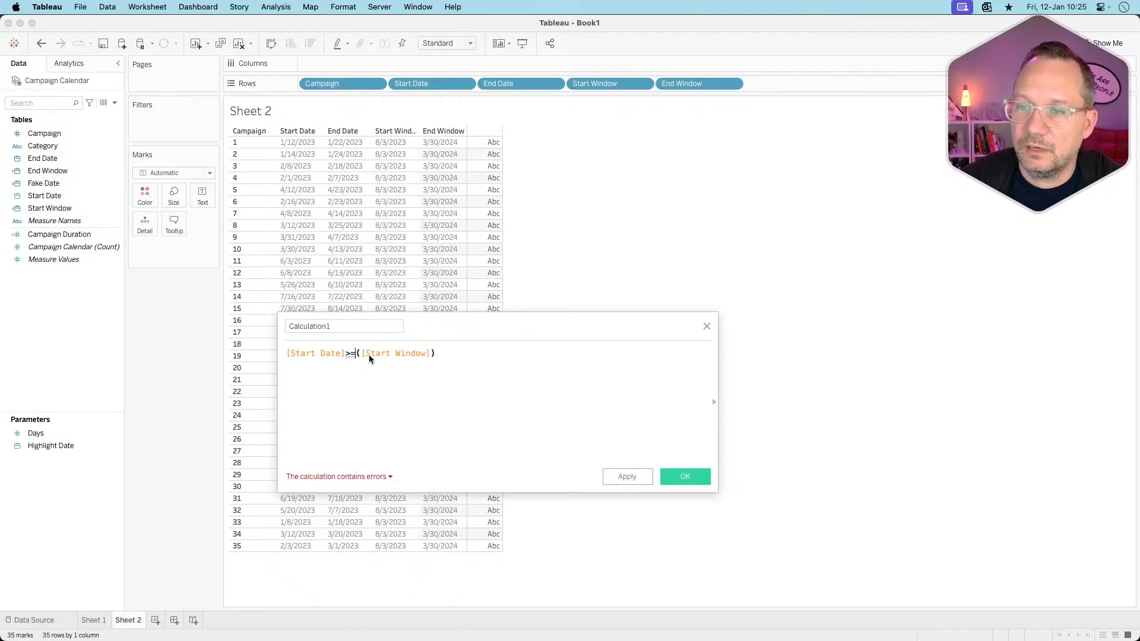
pyautogui.write('min(')
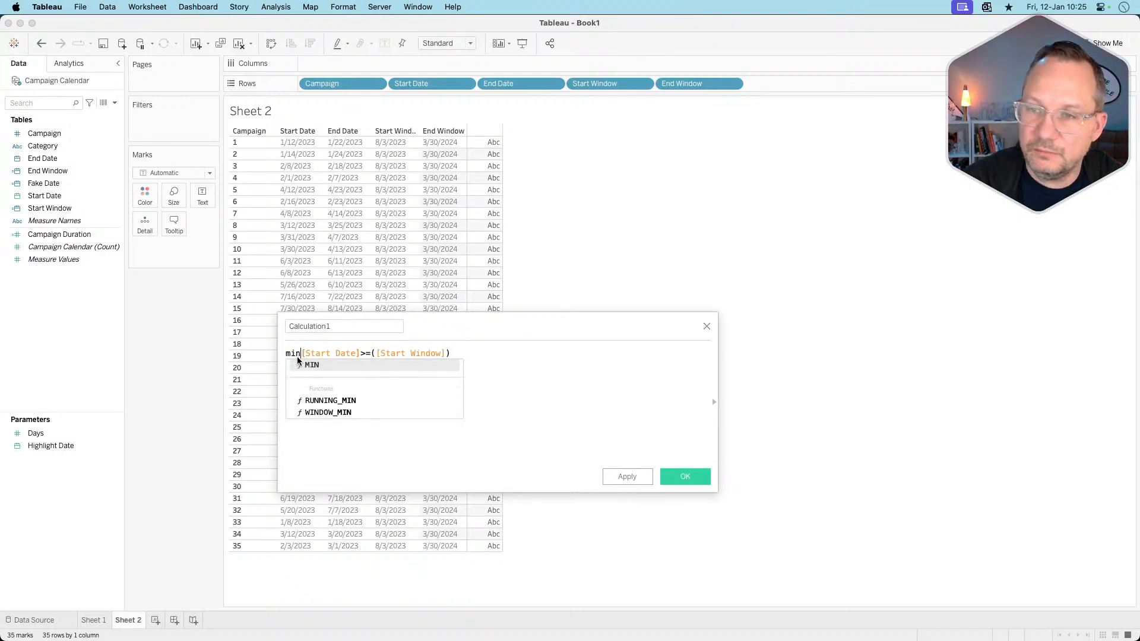
pyautogui.click(366, 355)
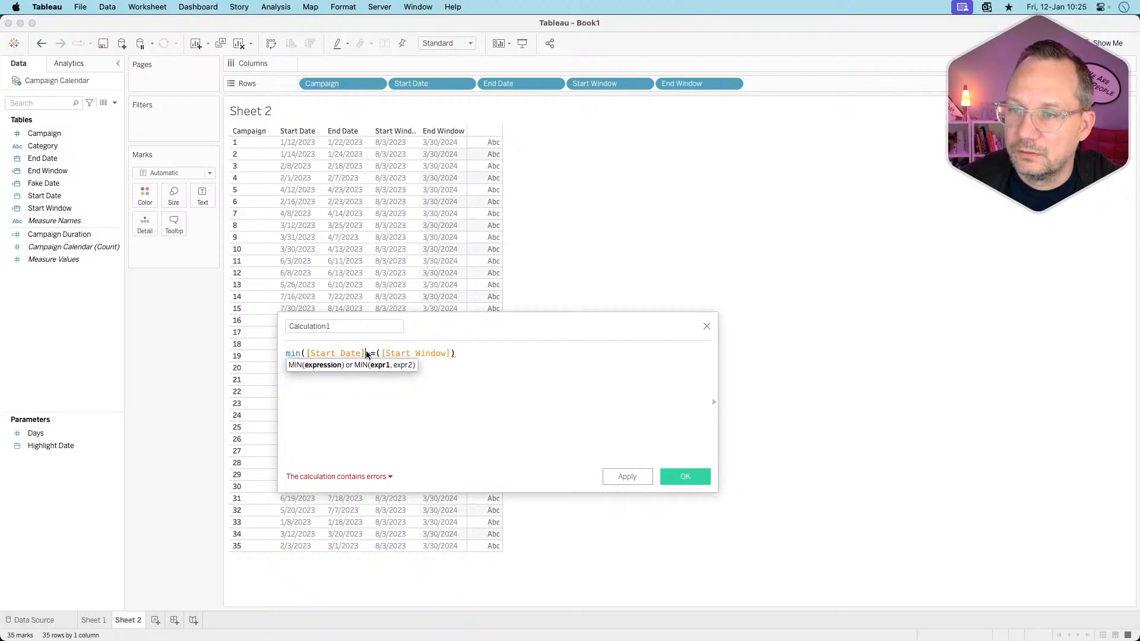
pyautogui.write(')')
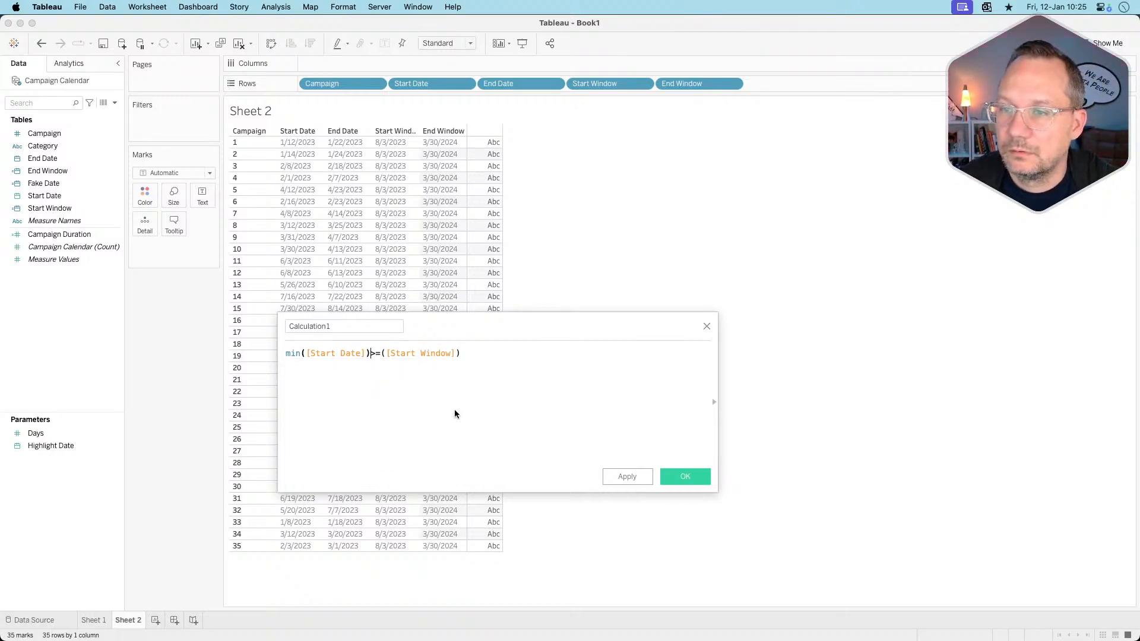
pyautogui.click(385, 353)
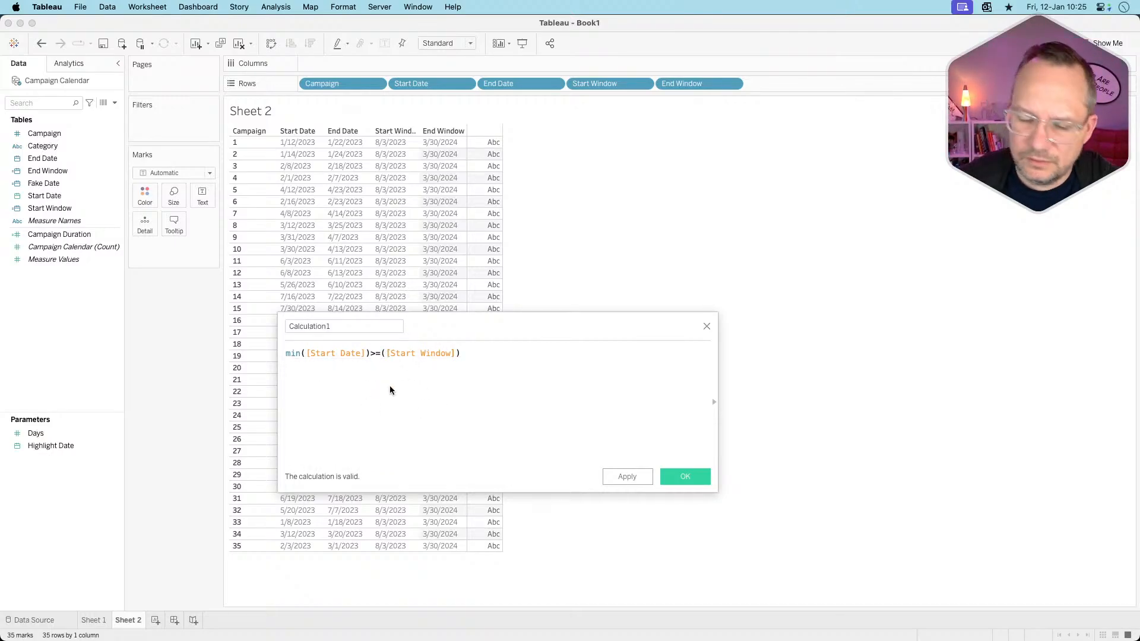
pyautogui.press('BackSpace')
pyautogui.click(465, 358)
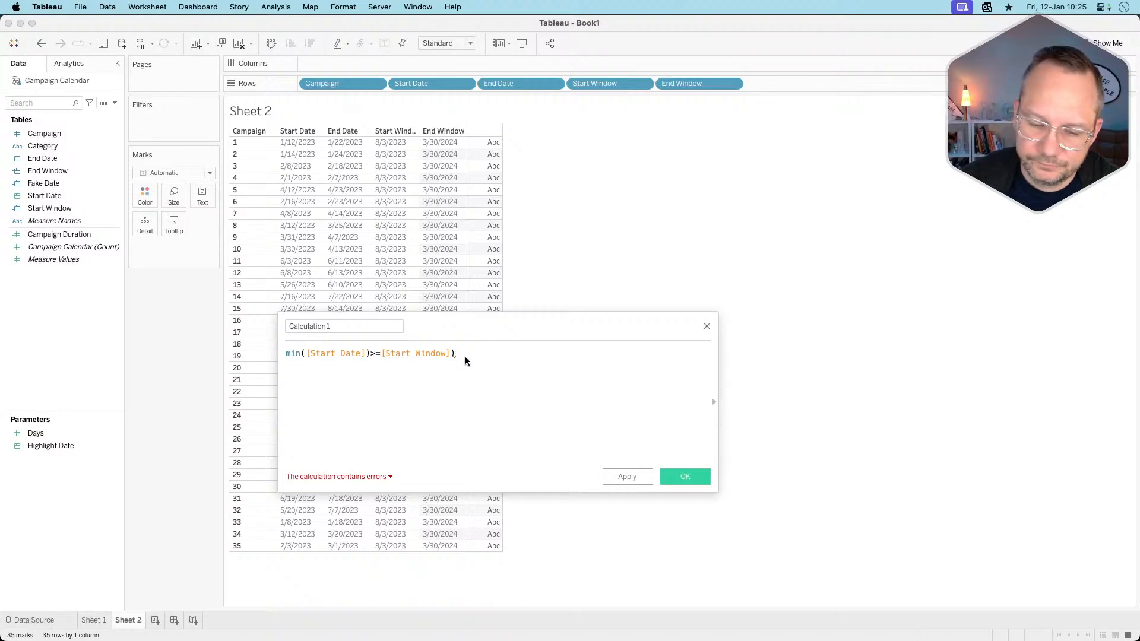
pyautogui.press('BackSpace')
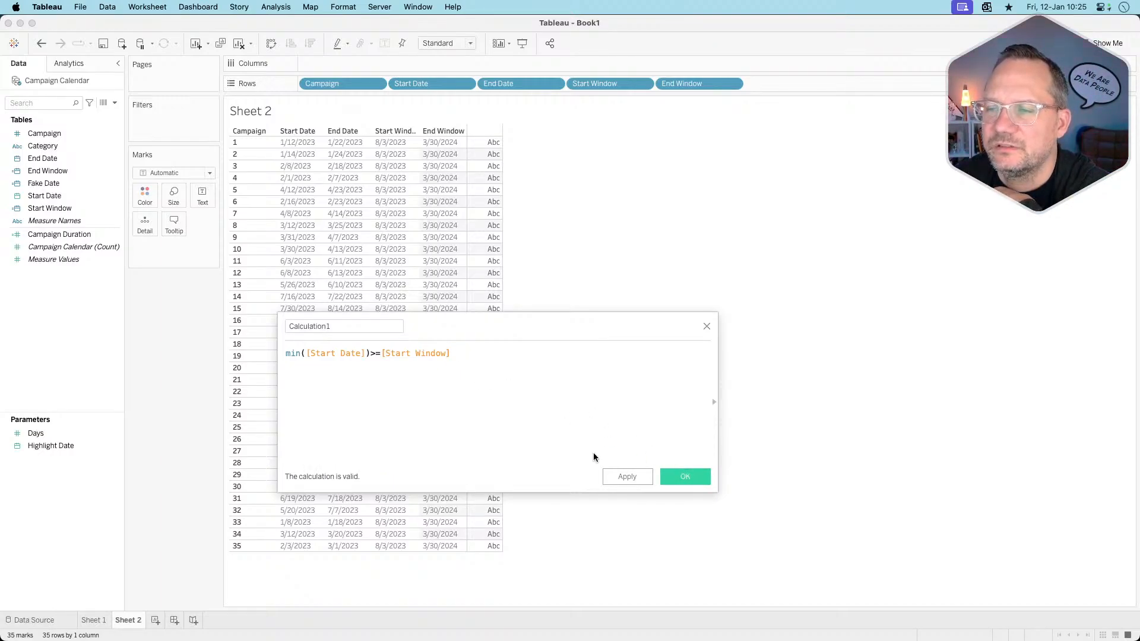
pyautogui.click(627, 477)
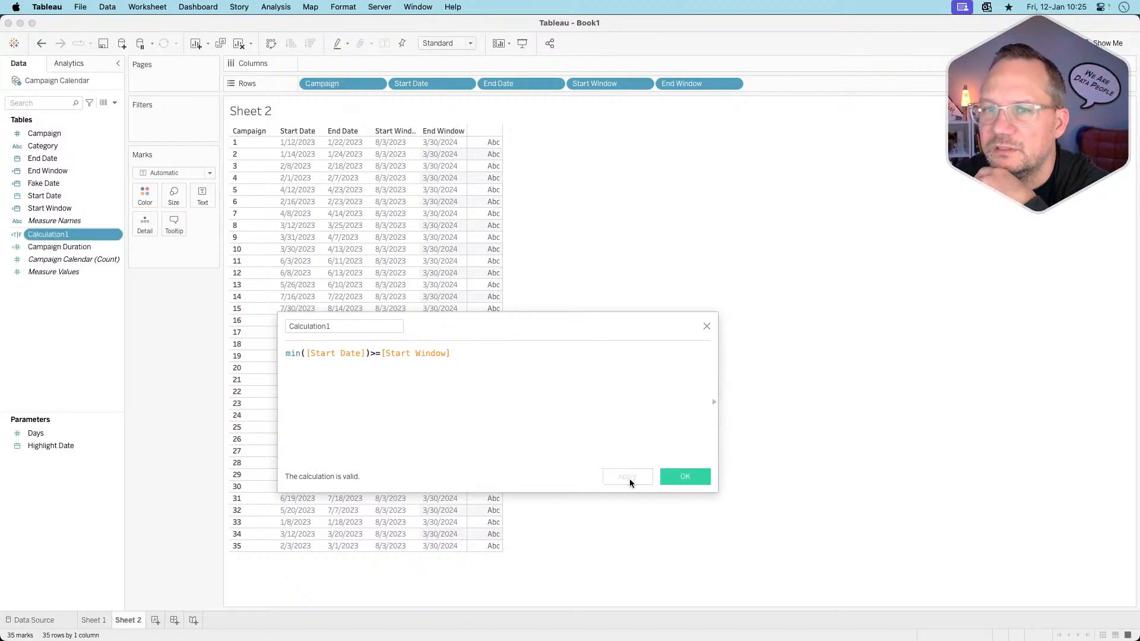
# - Add the new calculated field to the rows after End Window and move the calculation editor clear of the table
pyautogui.click(66, 235)
pyautogui.moveTo(66, 235); pyautogui.dragTo(804, 81)
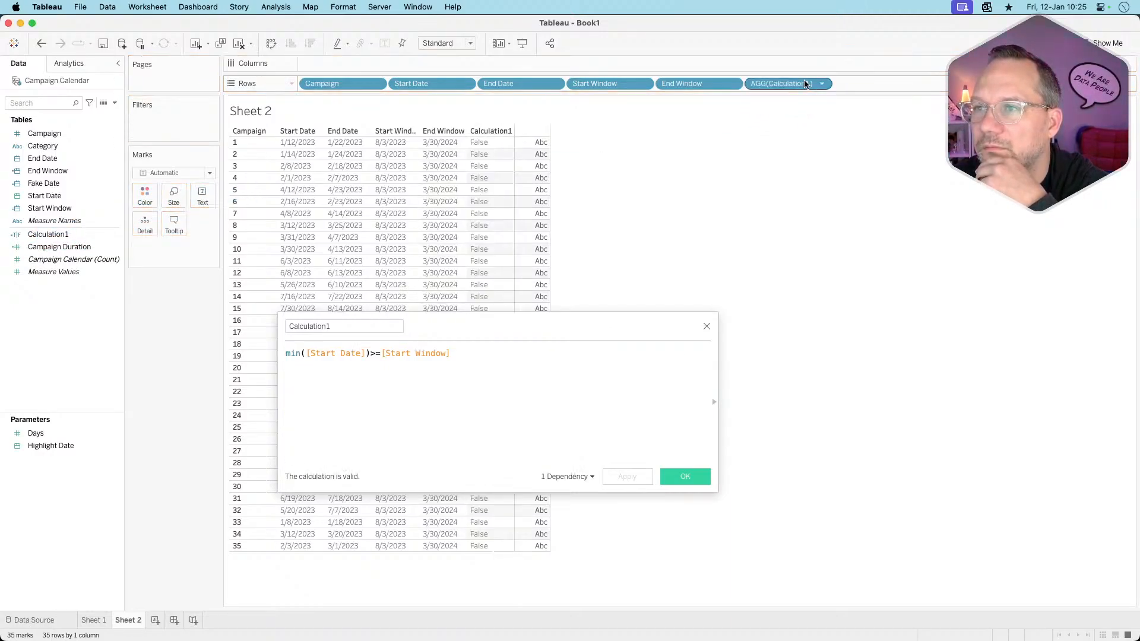
pyautogui.moveTo(493, 321); pyautogui.dragTo(778, 256)
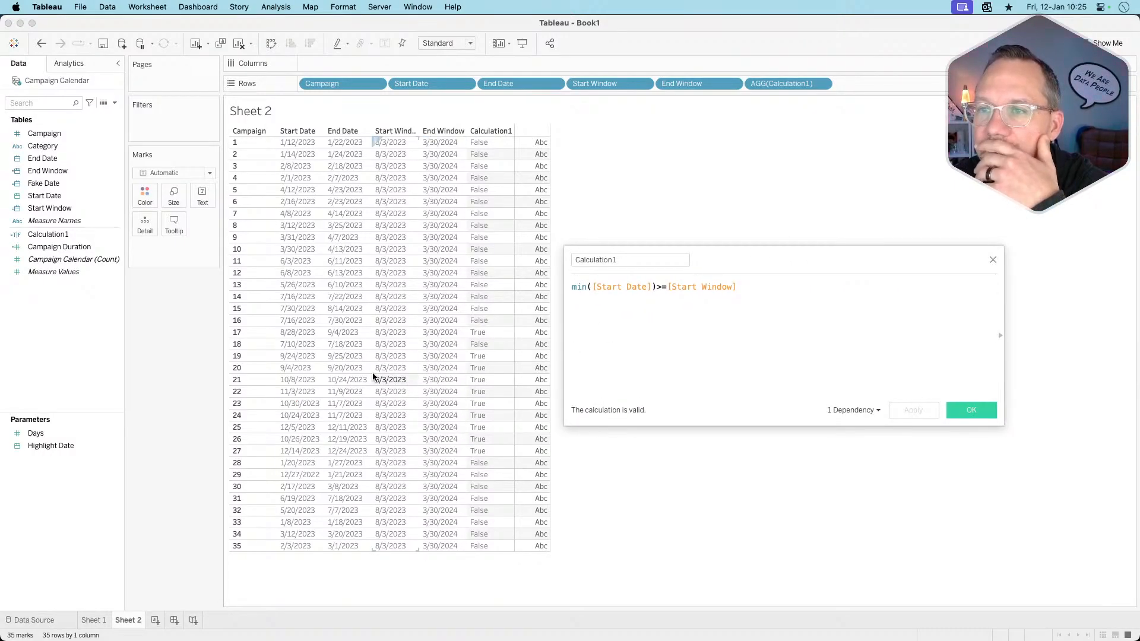
# - Extend the formula with a second condition, and MIN([End Date])<=[End Window], and apply it
pyautogui.click(756, 290)
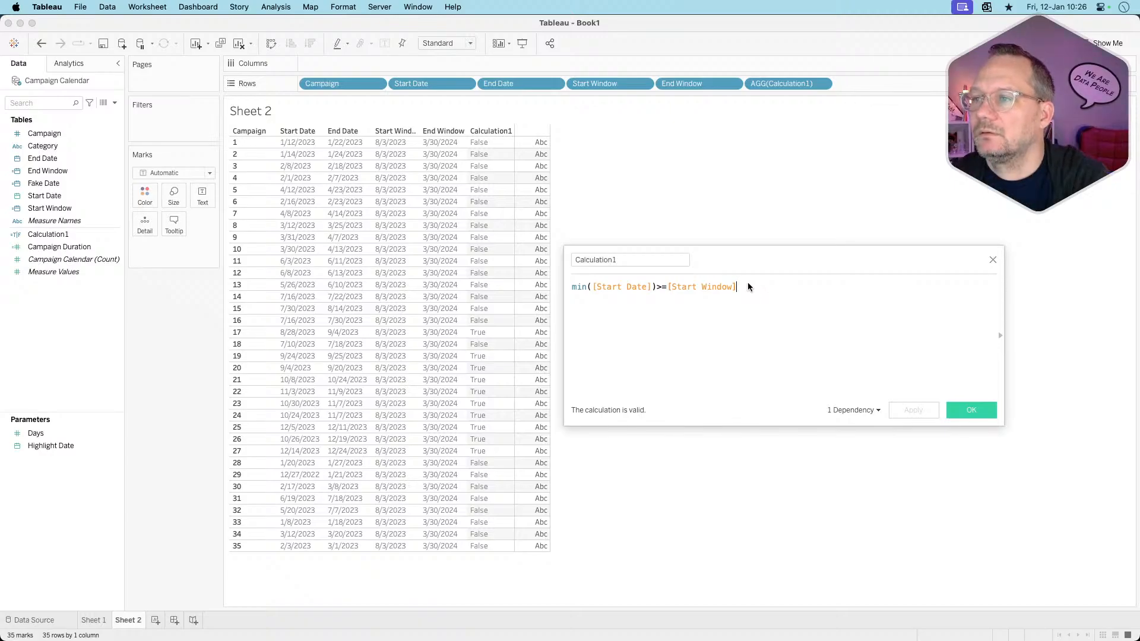
pyautogui.press('Return')
pyautogui.write('and')
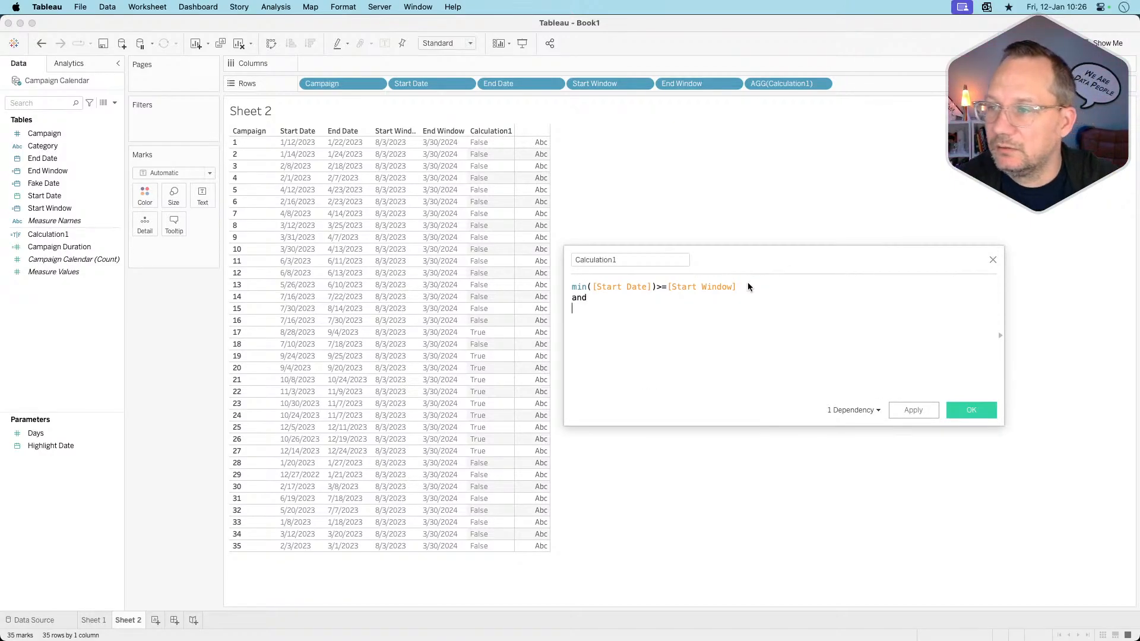
pyautogui.press('Return')
pyautogui.write('min')
pyautogui.press('Return')
pyautogui.write('end')
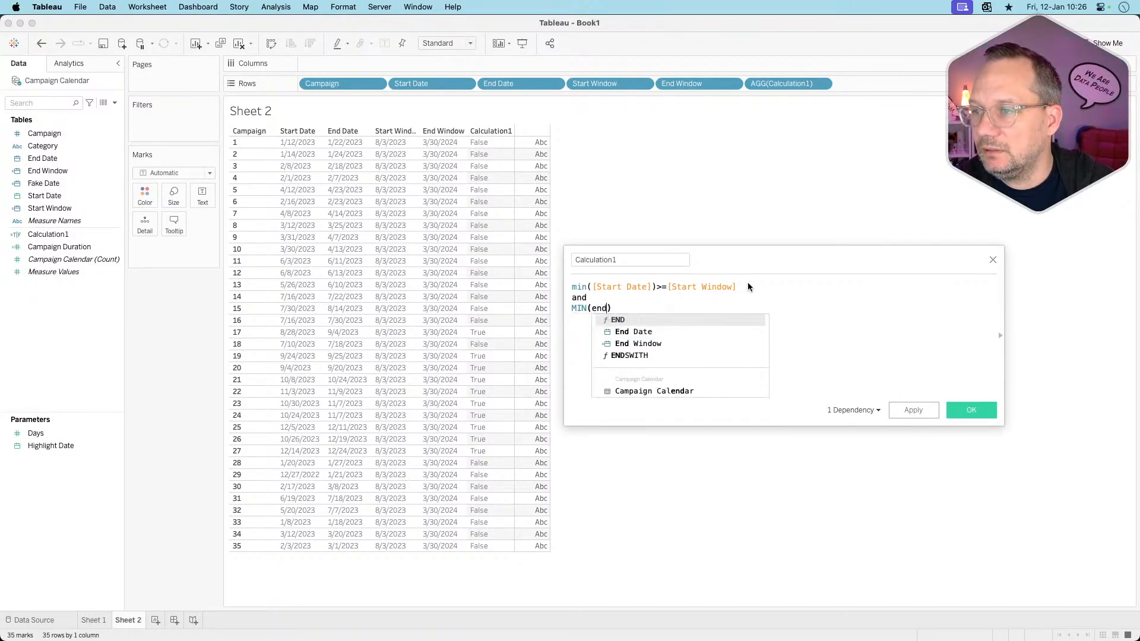
pyautogui.press('Down')
pyautogui.press('Return')
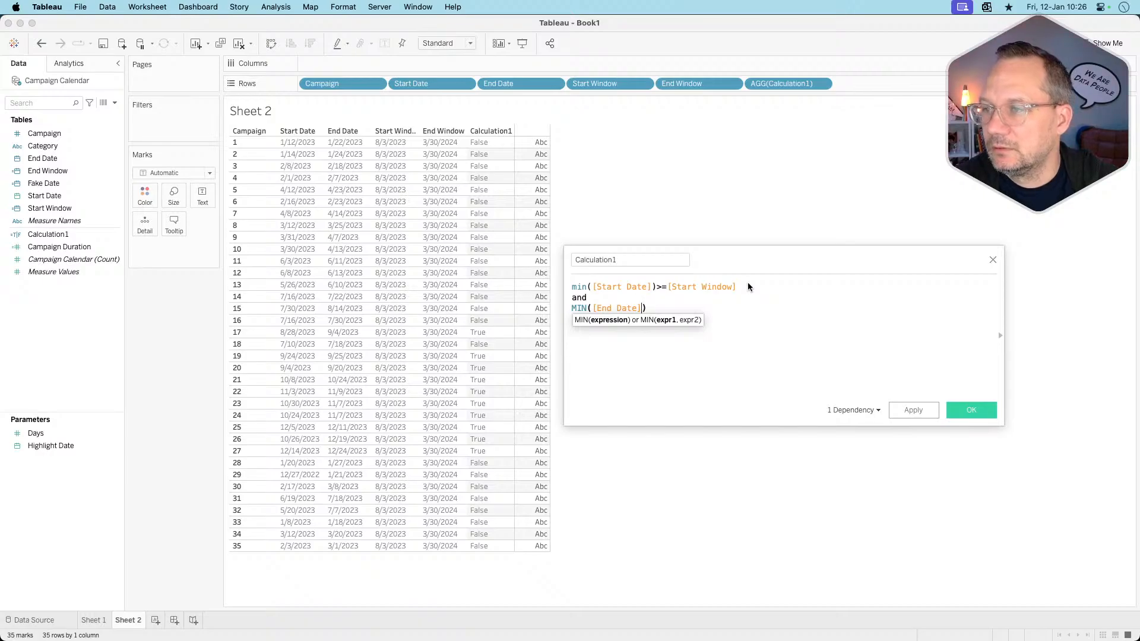
pyautogui.press('Right')
pyautogui.write('<=')
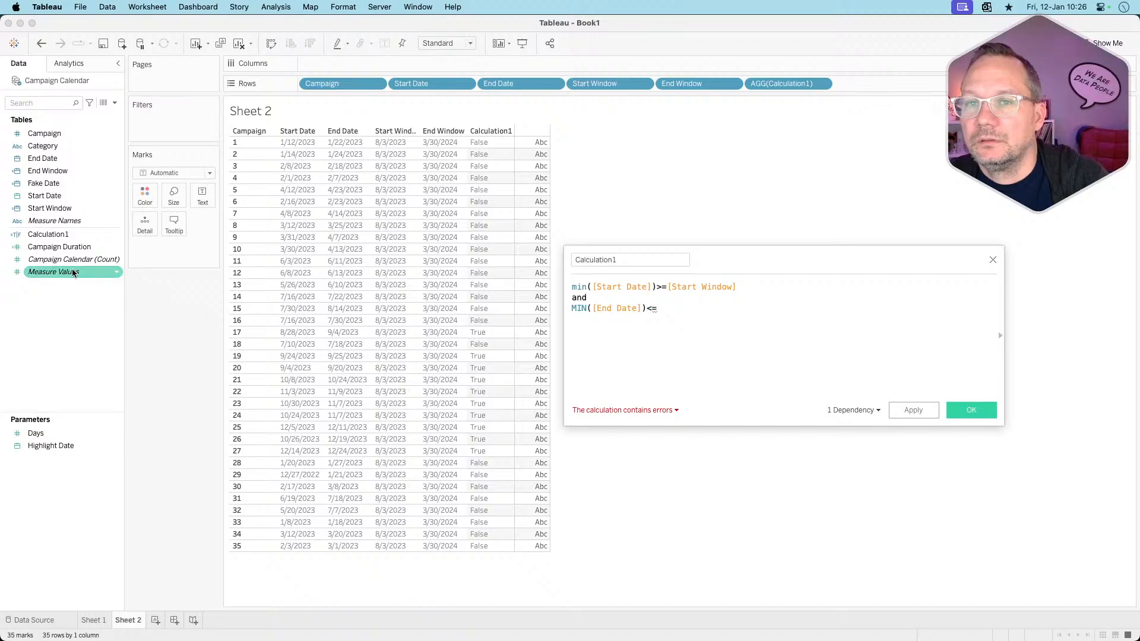
pyautogui.moveTo(45, 170); pyautogui.dragTo(765, 319)
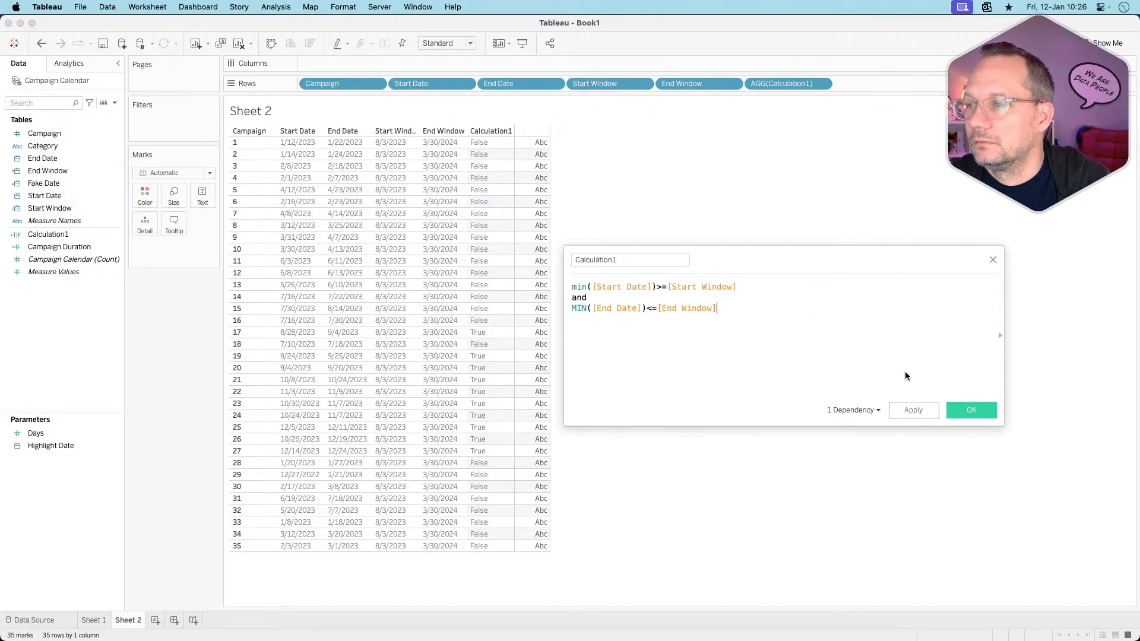
pyautogui.click(909, 410)
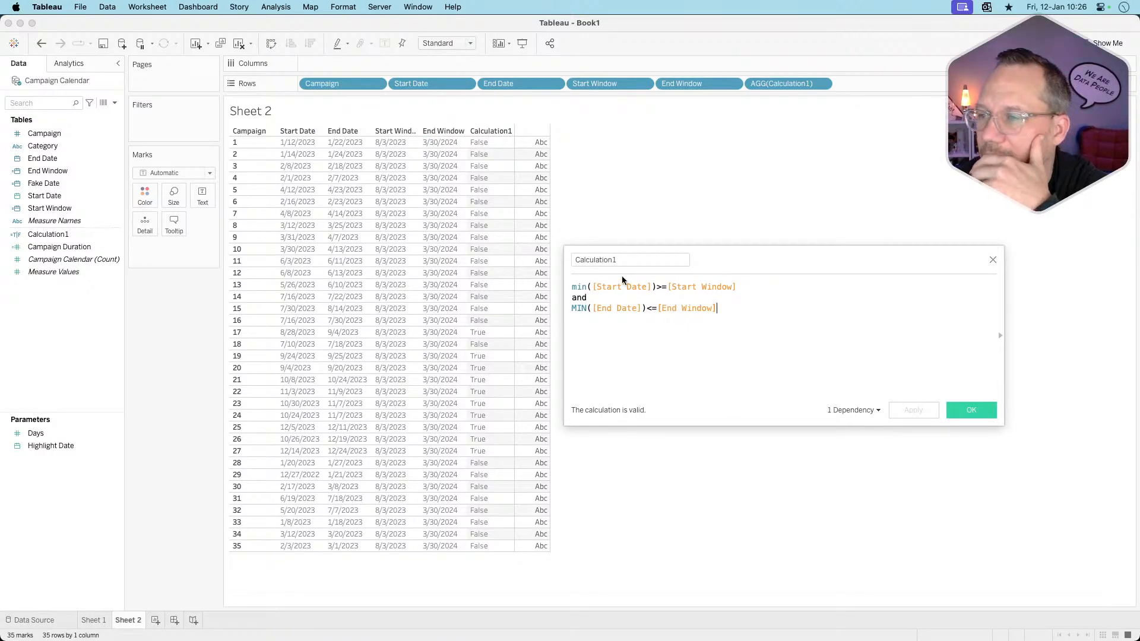
# - Edit the Campaign Calendar data source and add the Experiments table from Experiments Demo Data beside Campaign Calendar
pyautogui.rightClick(57, 80)
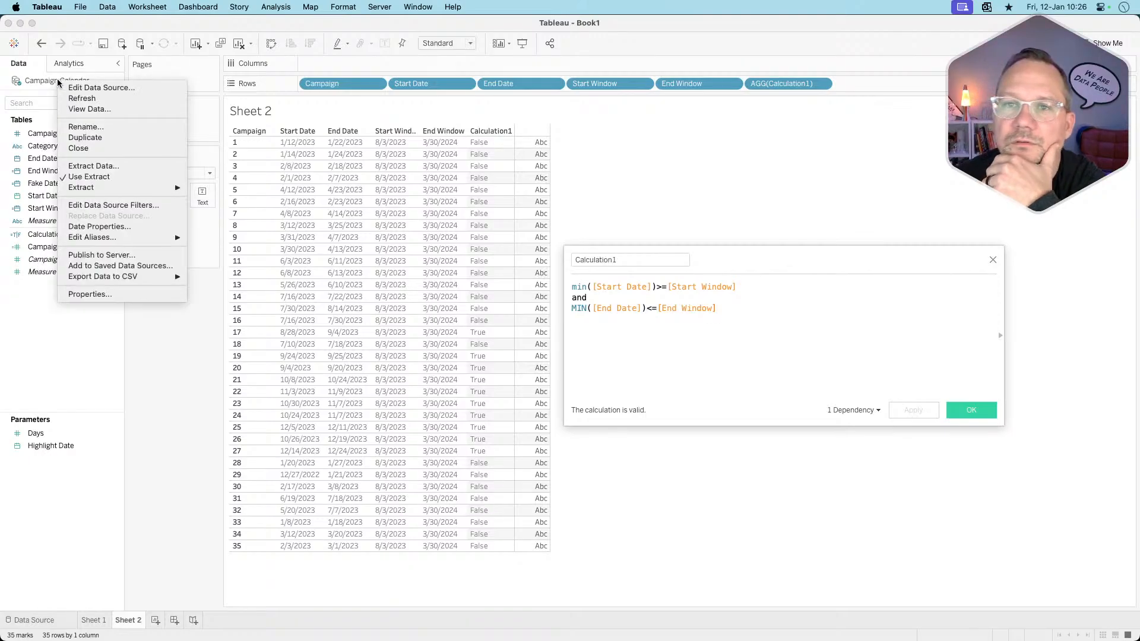
pyautogui.click(71, 87)
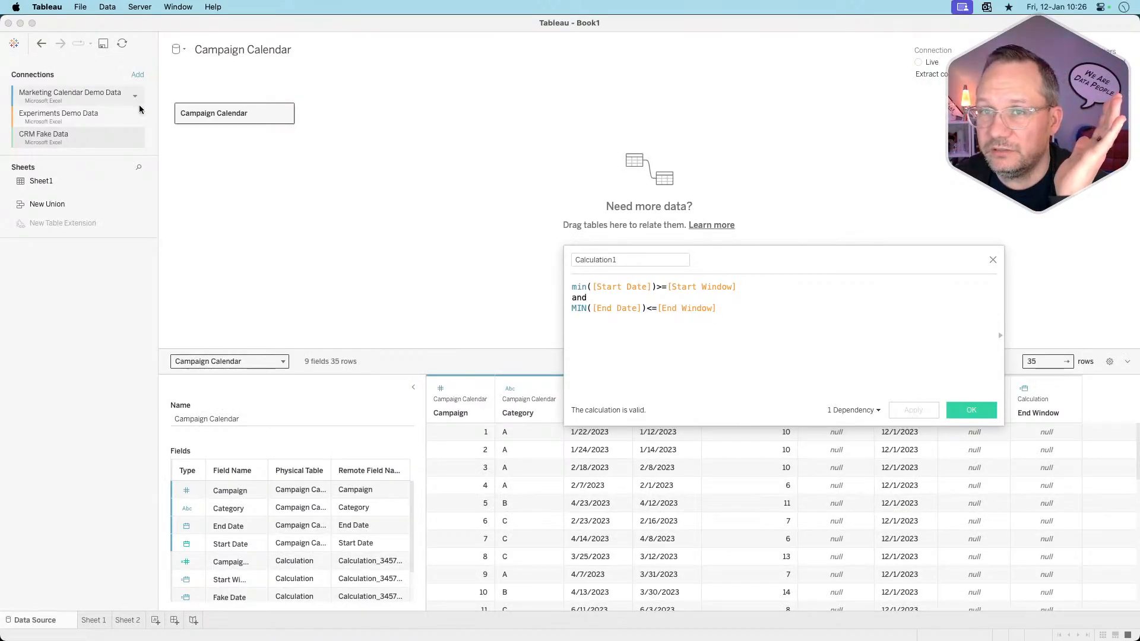
pyautogui.click(89, 114)
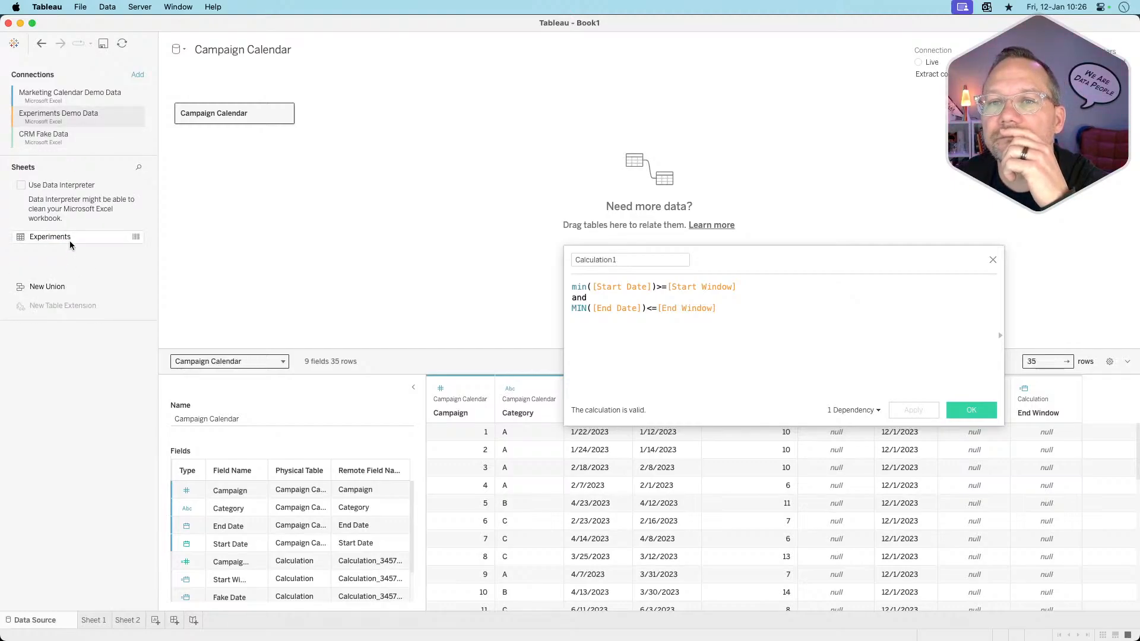
pyautogui.moveTo(69, 241); pyautogui.dragTo(355, 178)
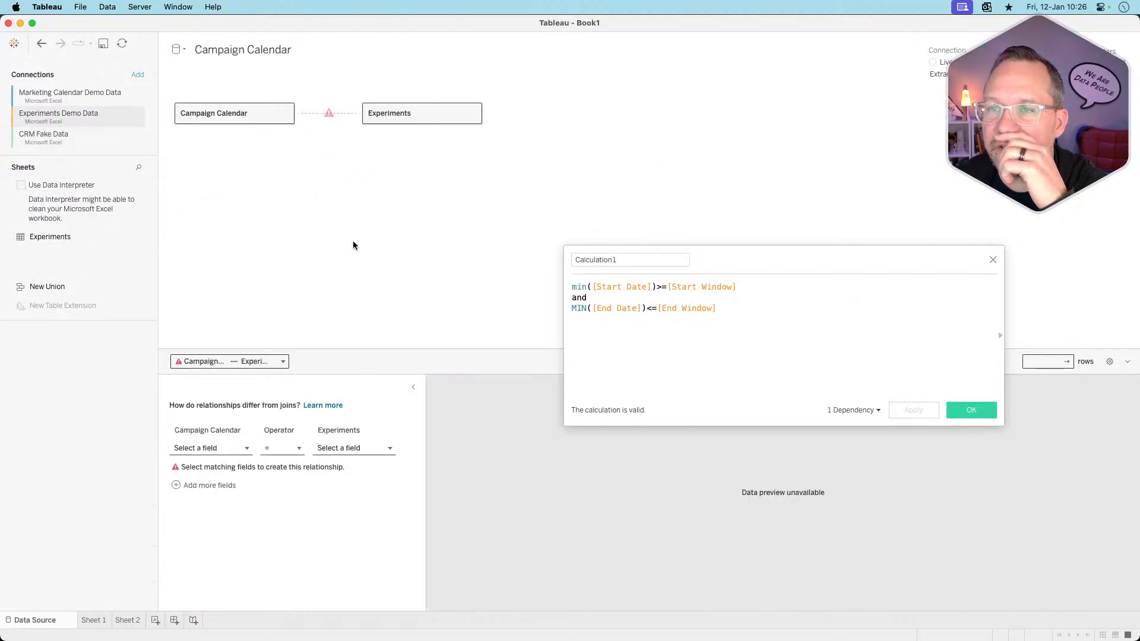
# - Relate Campaign Calendar to Experiments by matching Start Date = Start Time
pyautogui.click(472, 117)
pyautogui.click(425, 133)
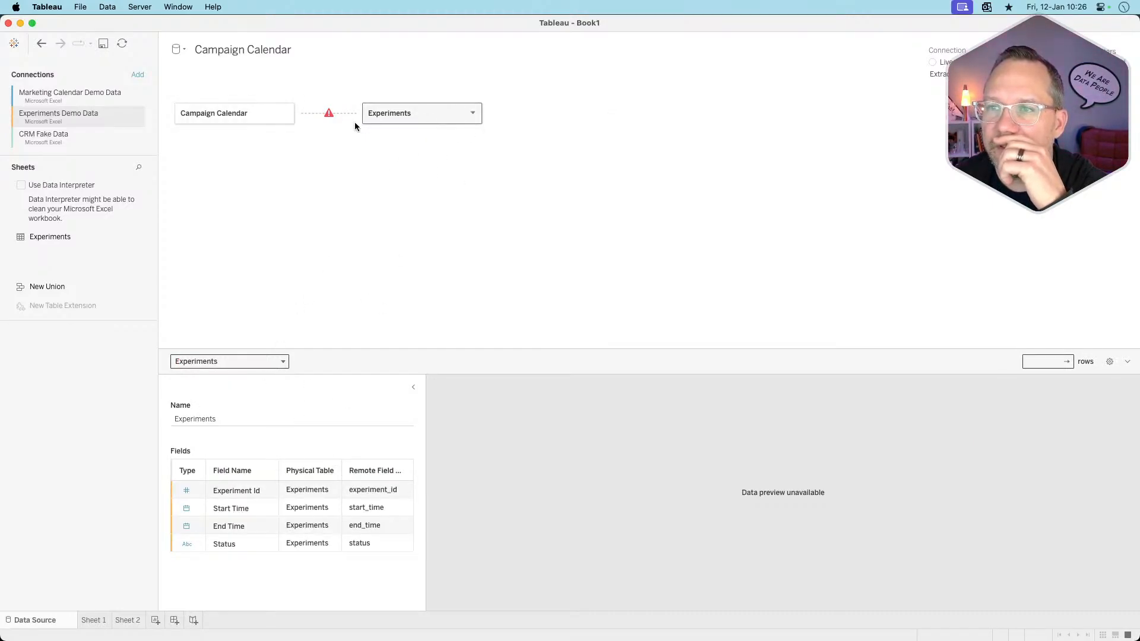
pyautogui.click(329, 113)
pyautogui.click(212, 447)
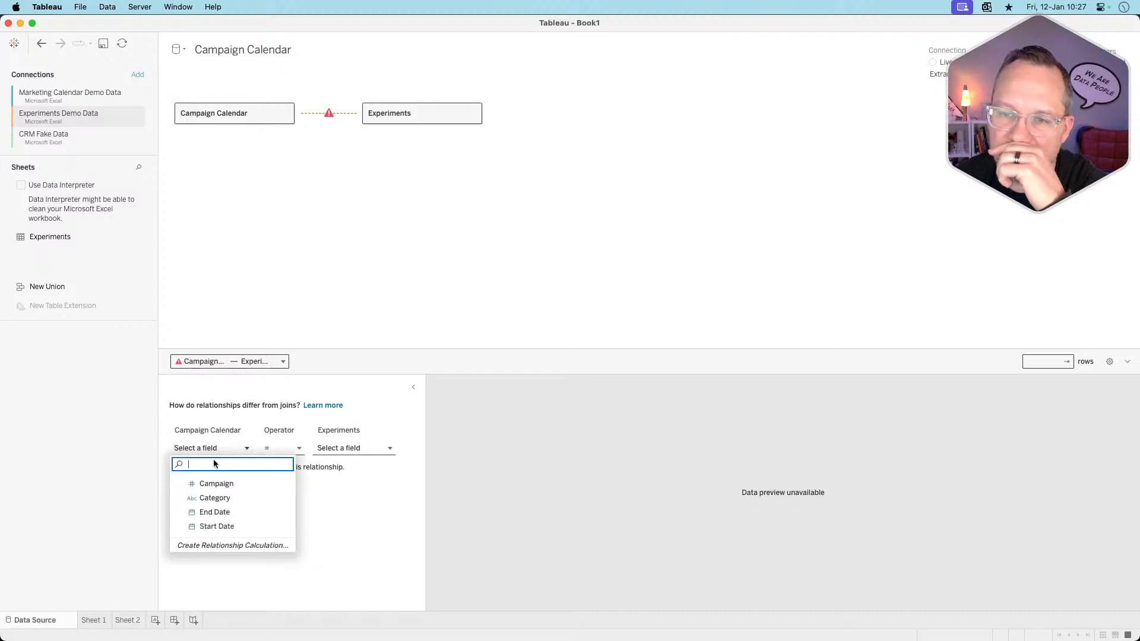
pyautogui.click(216, 526)
pyautogui.click(350, 450)
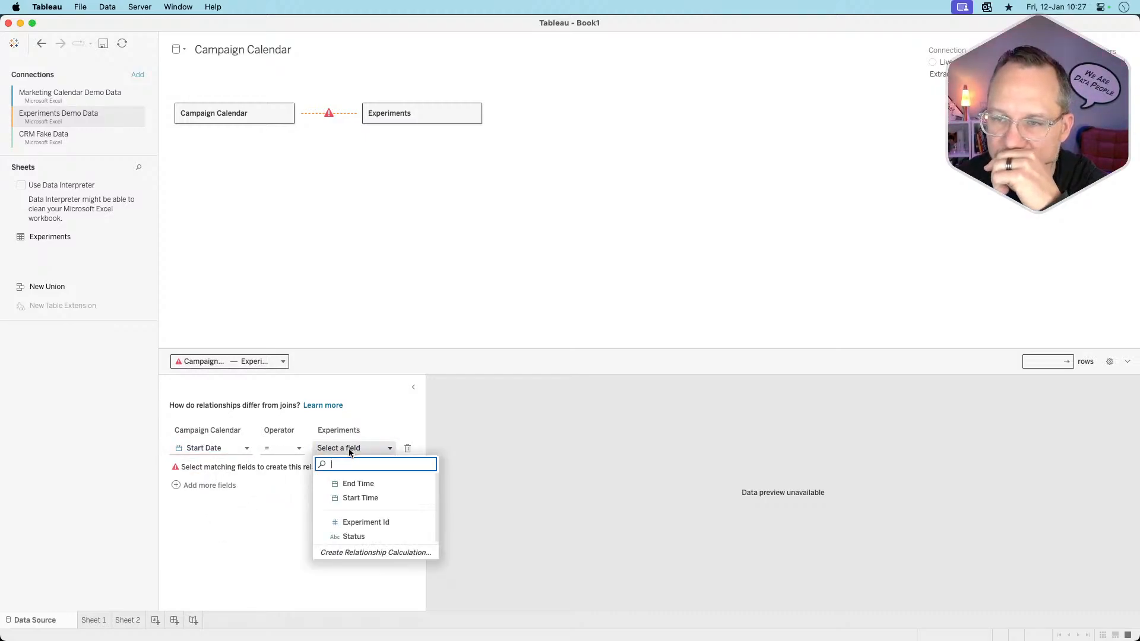
pyautogui.click(364, 497)
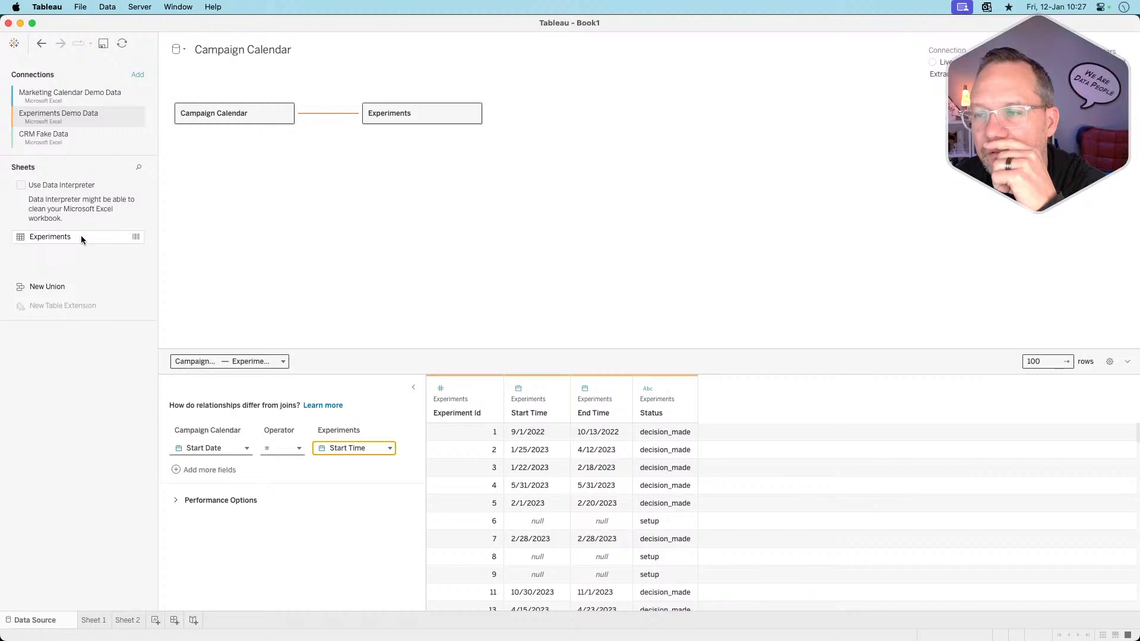
# - Add Sheet1 from the CRM Fake Data connection to the data model beside Campaign Calendar
pyautogui.click(76, 134)
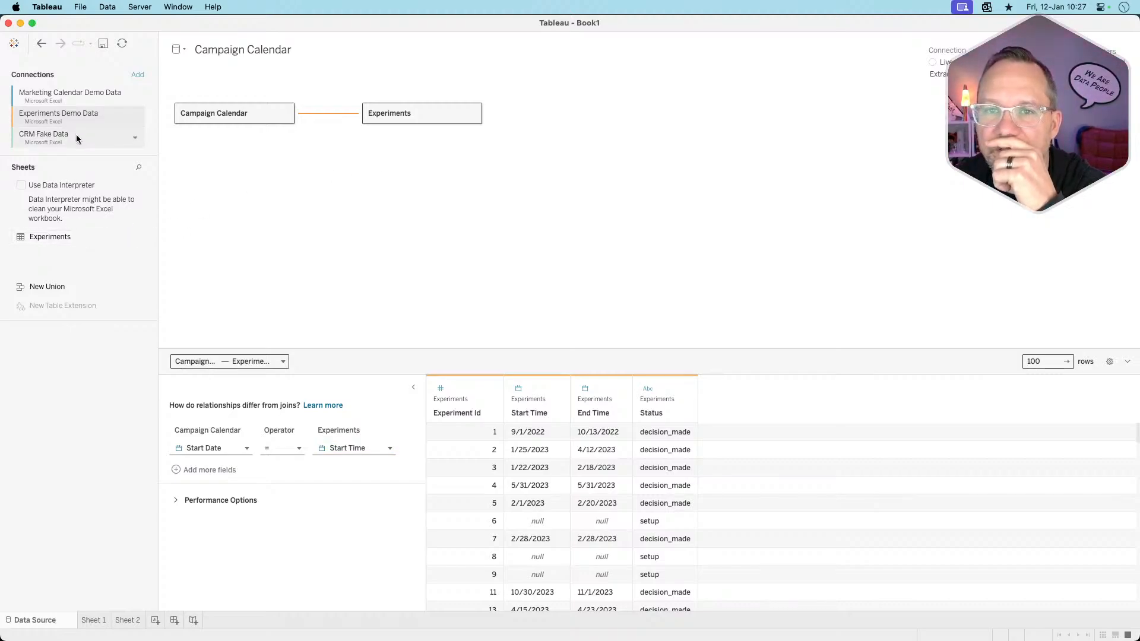
pyautogui.moveTo(61, 208); pyautogui.dragTo(300, 187)
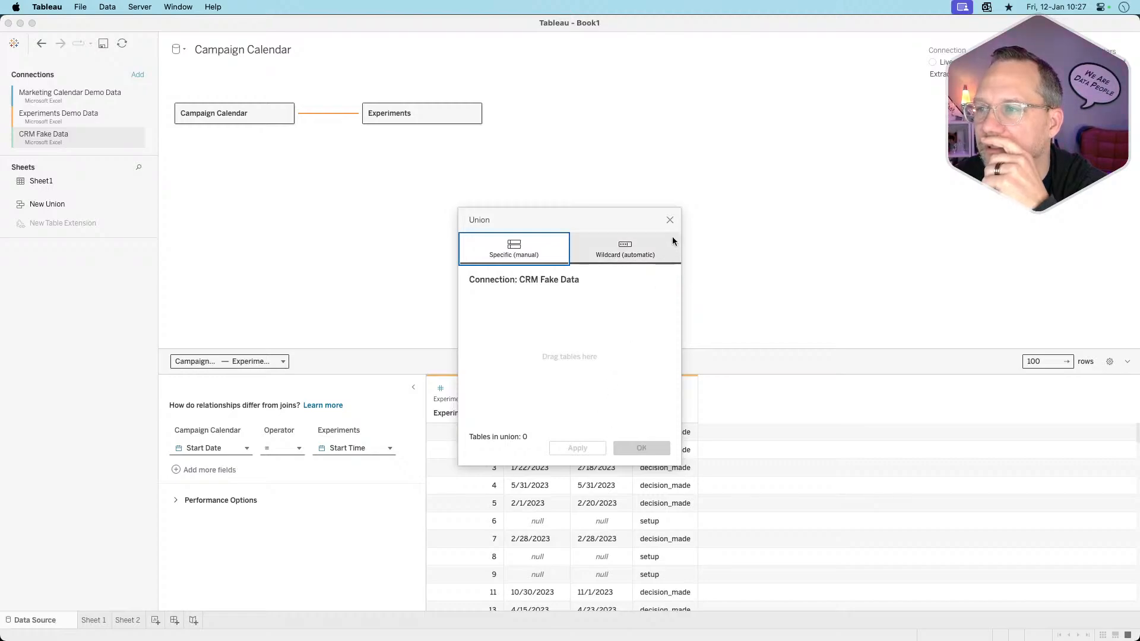
pyautogui.click(670, 220)
pyautogui.moveTo(58, 183); pyautogui.dragTo(283, 181)
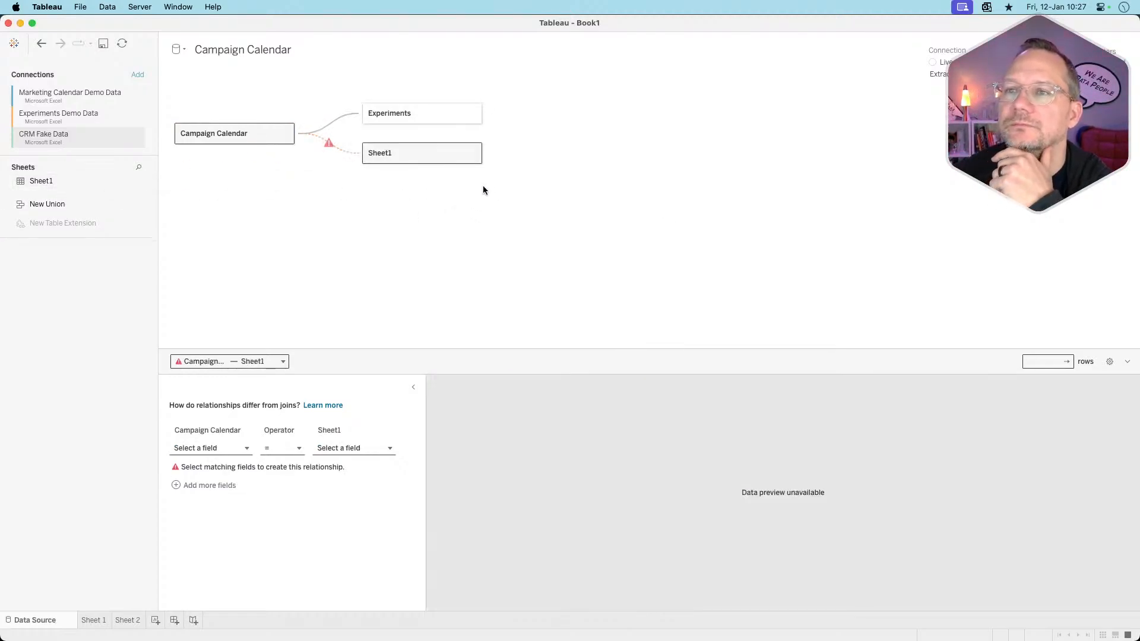
# - Relate Campaign Calendar to Sheet1 by matching Start Date = Date
pyautogui.click(223, 448)
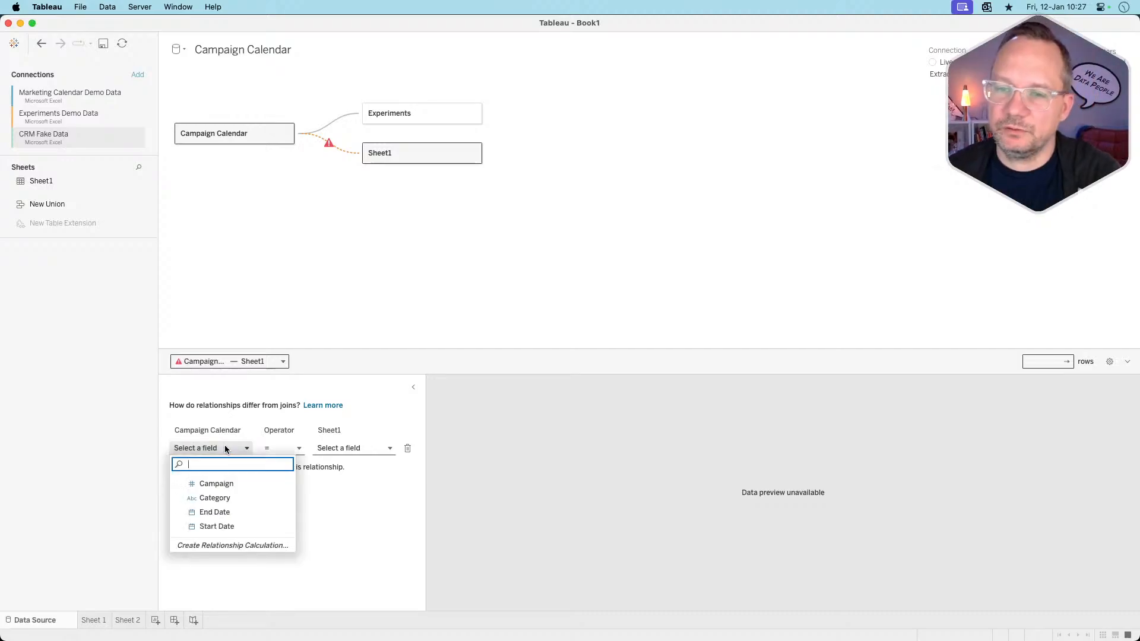
pyautogui.click(218, 526)
pyautogui.click(339, 448)
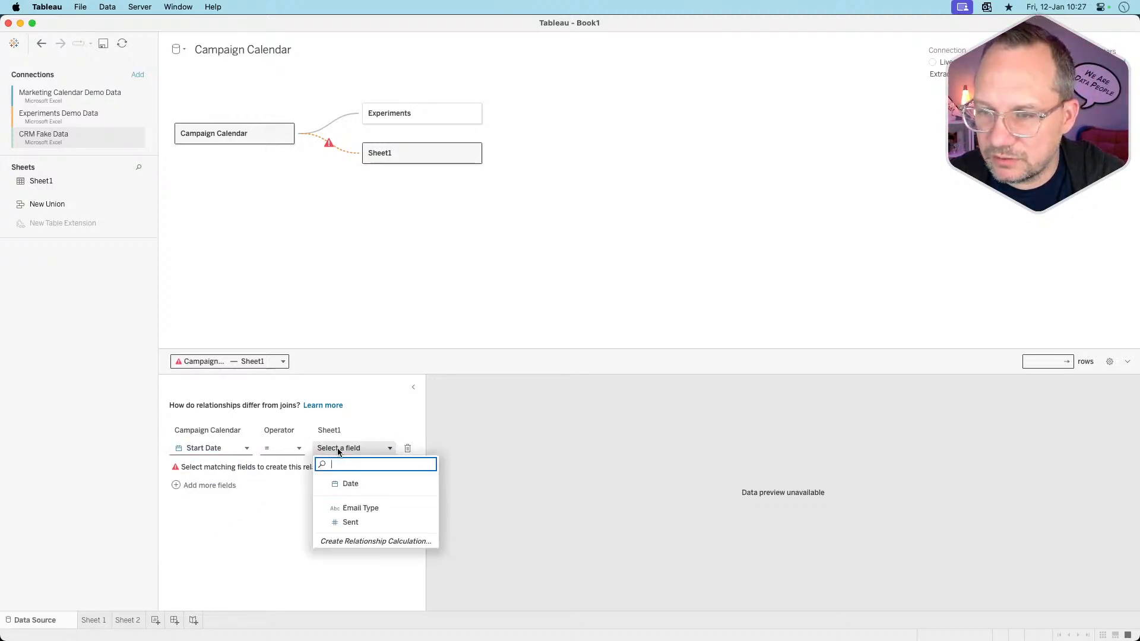
pyautogui.click(369, 483)
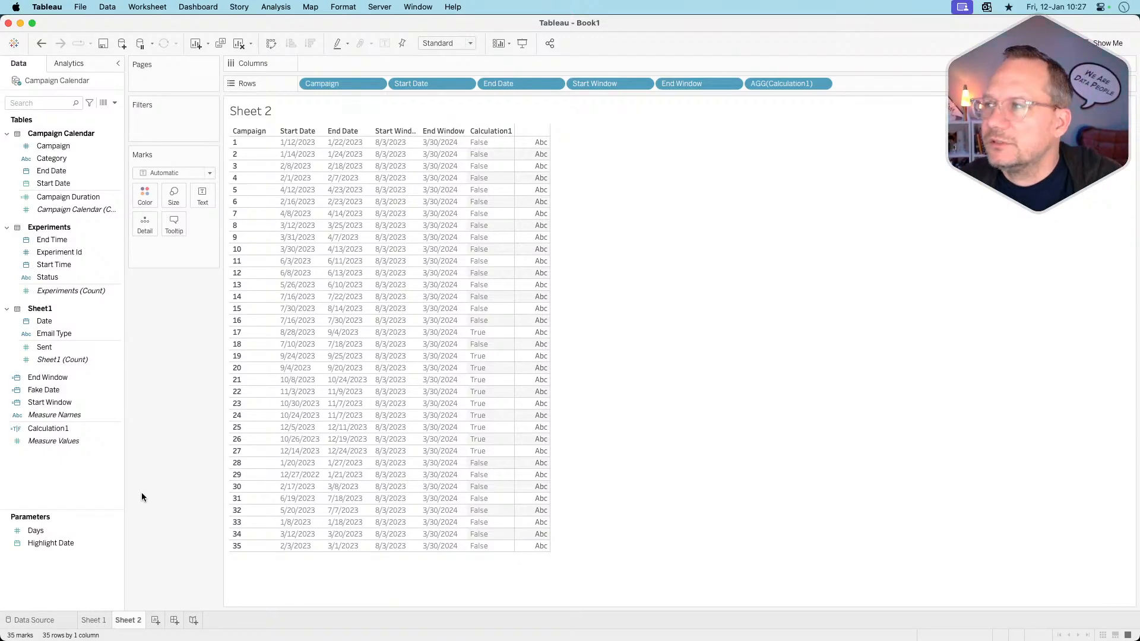
# - Compare the Marketing Campaigns chart in the browser's reference dashboard with Sheet 2's table, selecting campaign 15 there
pyautogui.press('super+Tab')
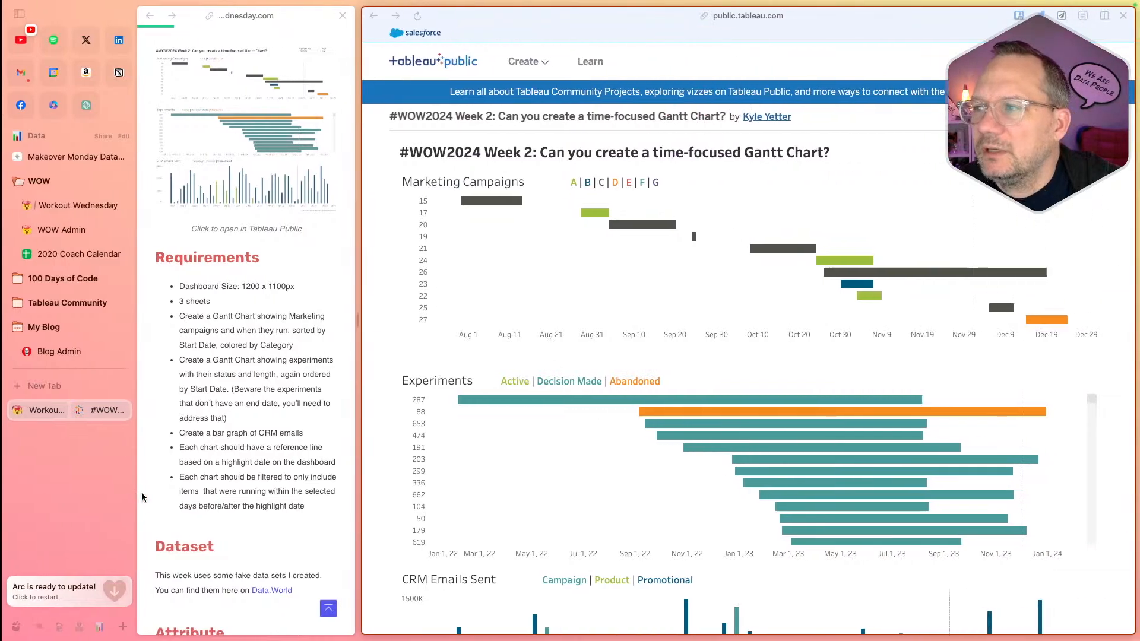
pyautogui.hotkey('ctrl', 'Left')
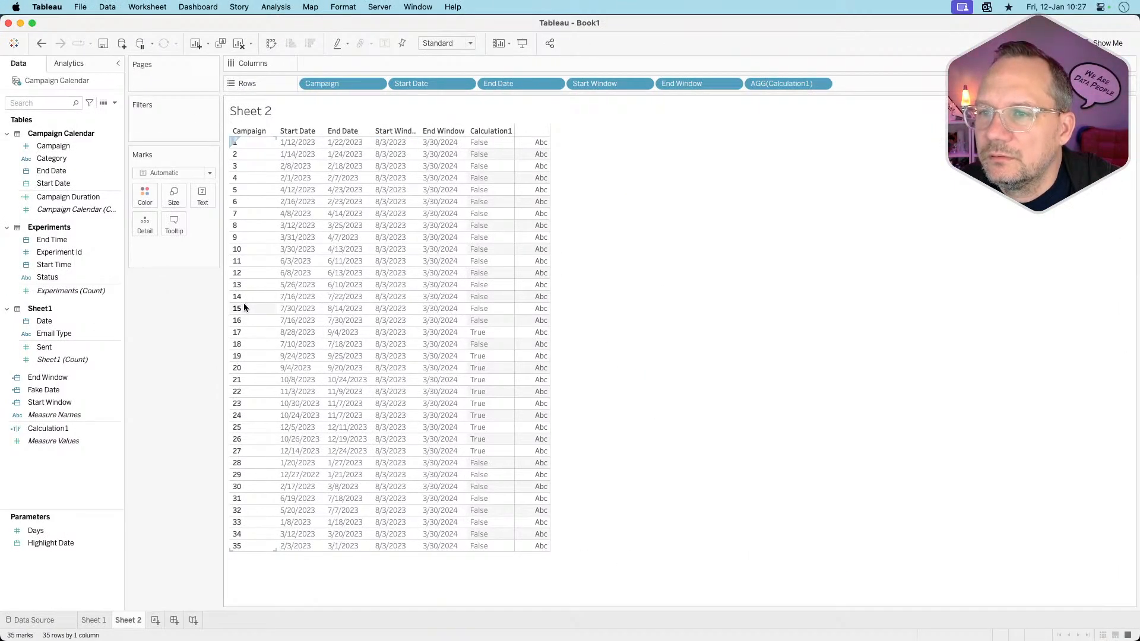
pyautogui.click(244, 304)
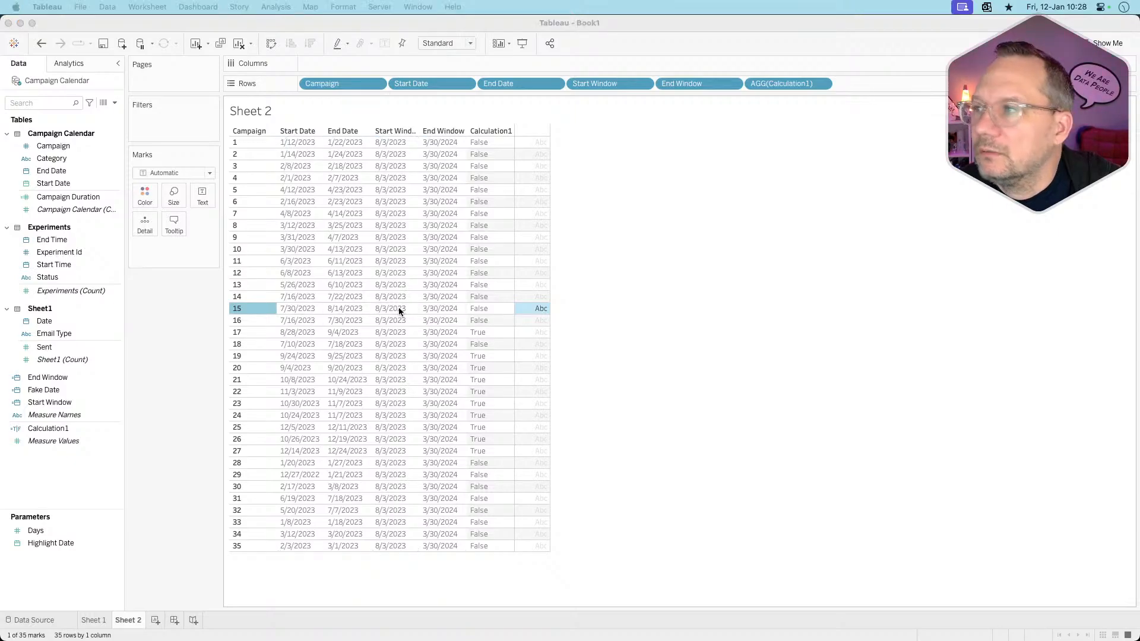
pyautogui.hotkey('ctrl', 'Right')
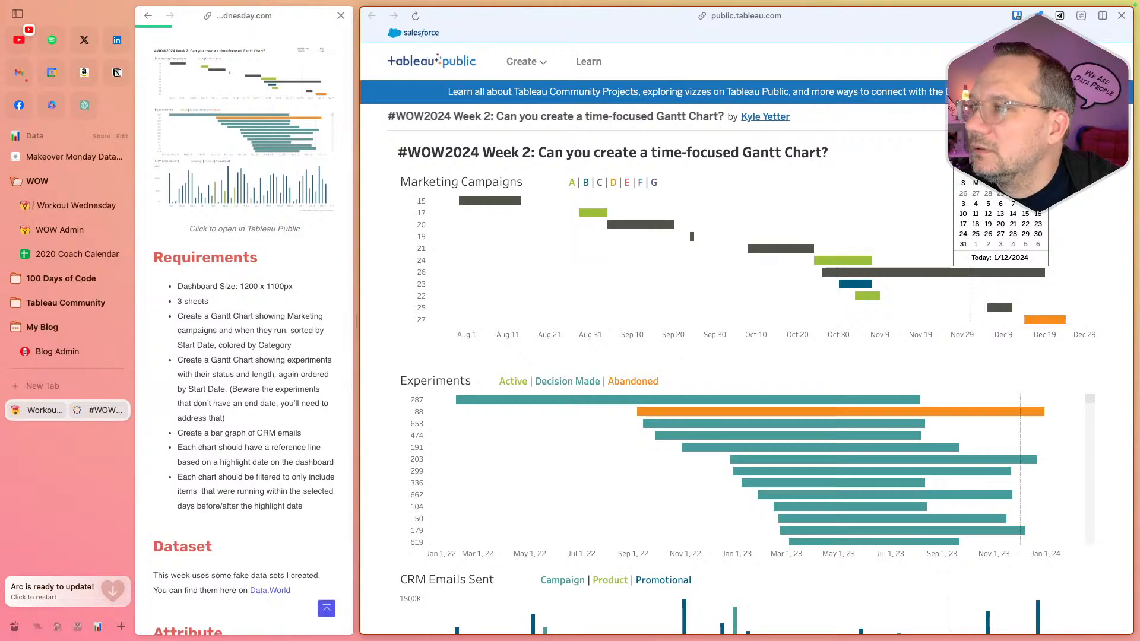
pyautogui.hotkey('ctrl', 'Left')
# - Show the Highlight Date and Days parameter controls on Sheet 2, checking them against the reference dashboard in the browser
pyautogui.rightClick(55, 544)
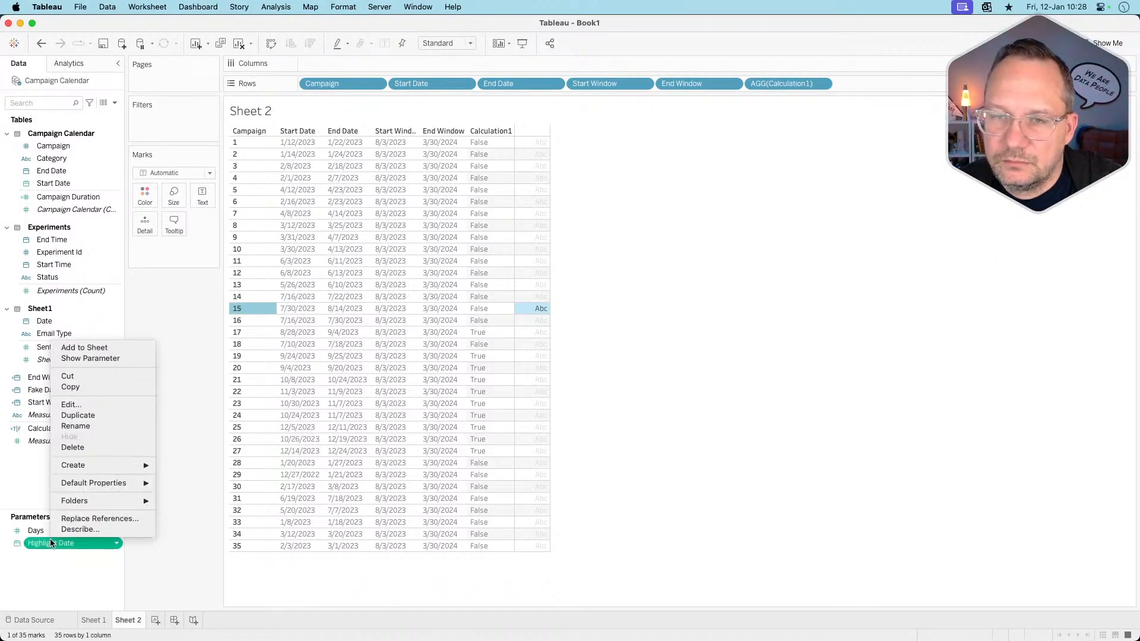
pyautogui.click(109, 359)
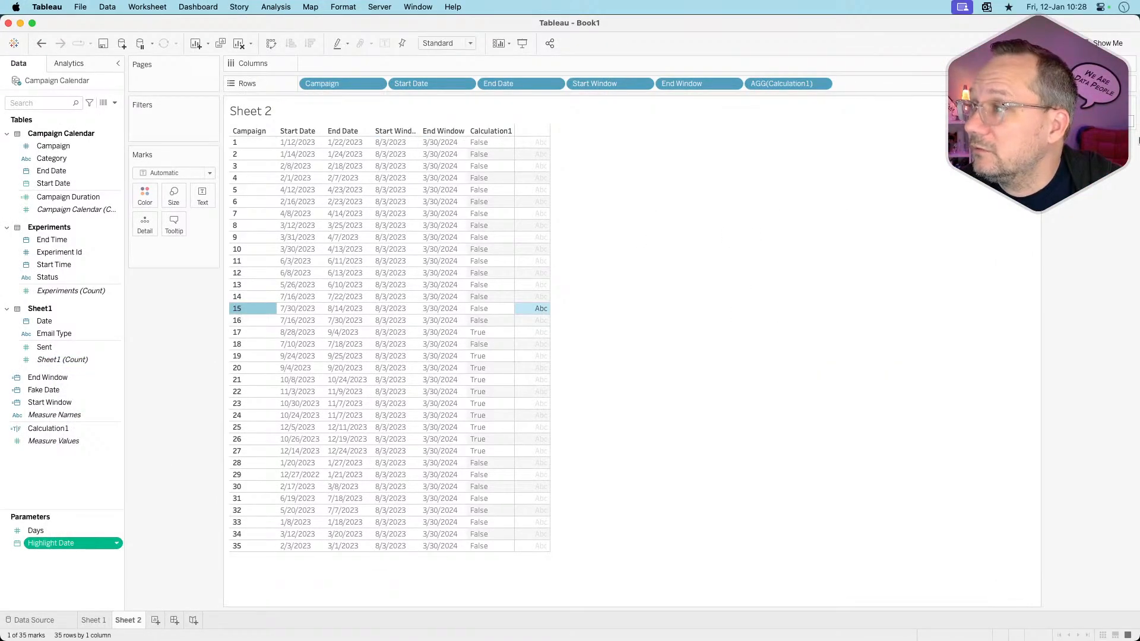
pyautogui.press('super+Tab')
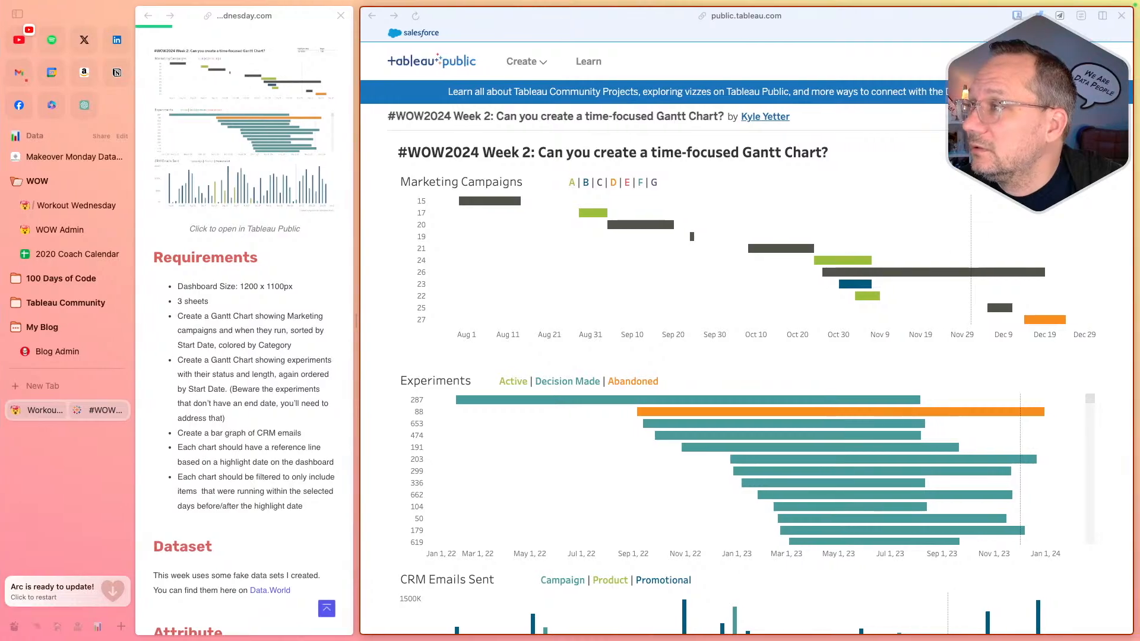
pyautogui.press('super+Tab')
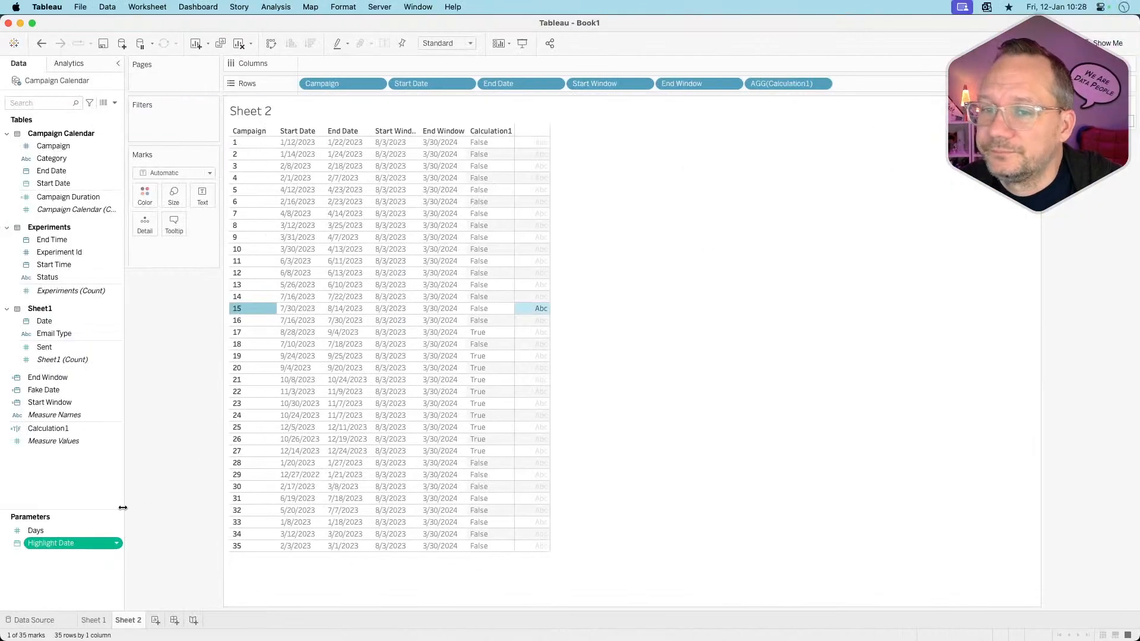
pyautogui.rightClick(47, 525)
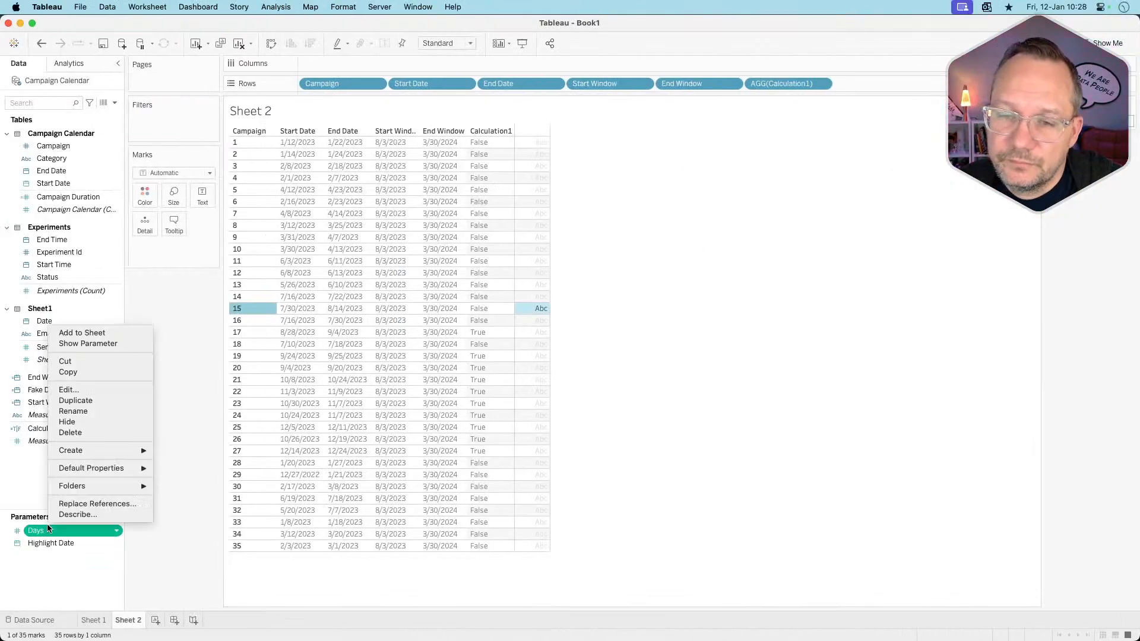
pyautogui.click(104, 344)
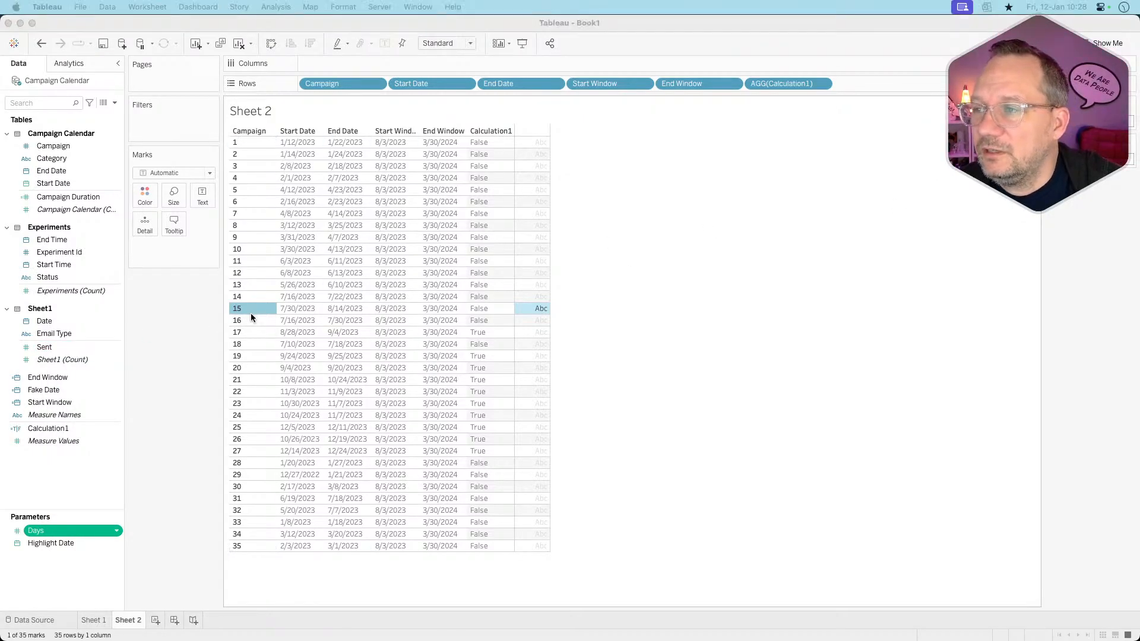
# - Check the filtering requirement in the browser, and try joining Calculation1's two date conditions with or instead of and, applying the change
pyautogui.hotkey('ctrl', 'Right')
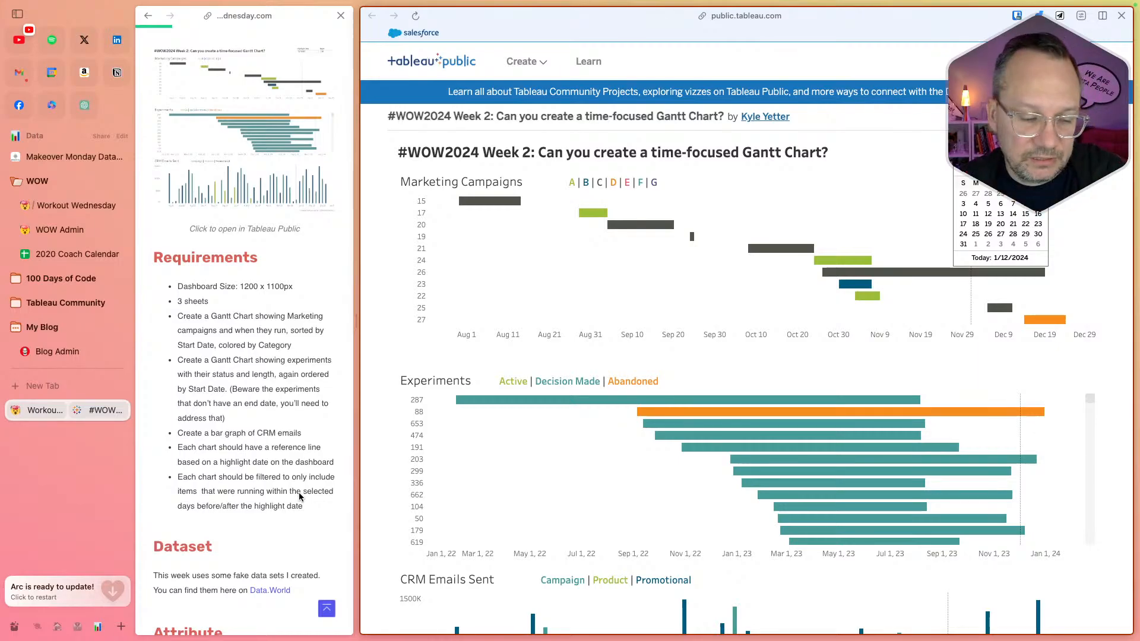
pyautogui.hotkey('ctrl', 'Left')
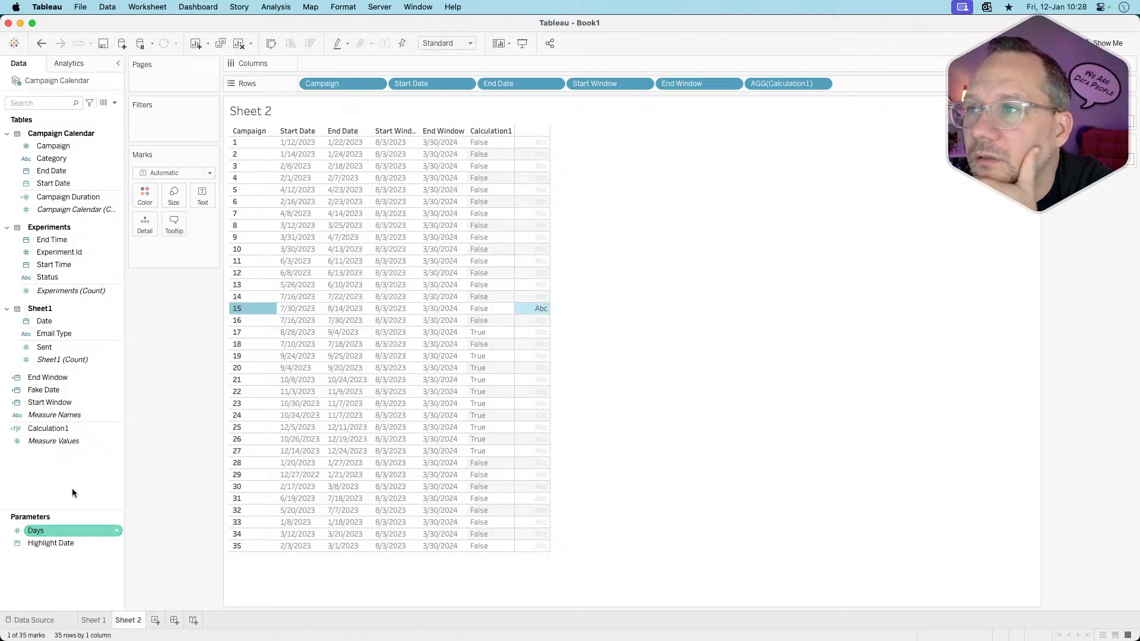
pyautogui.rightClick(56, 427)
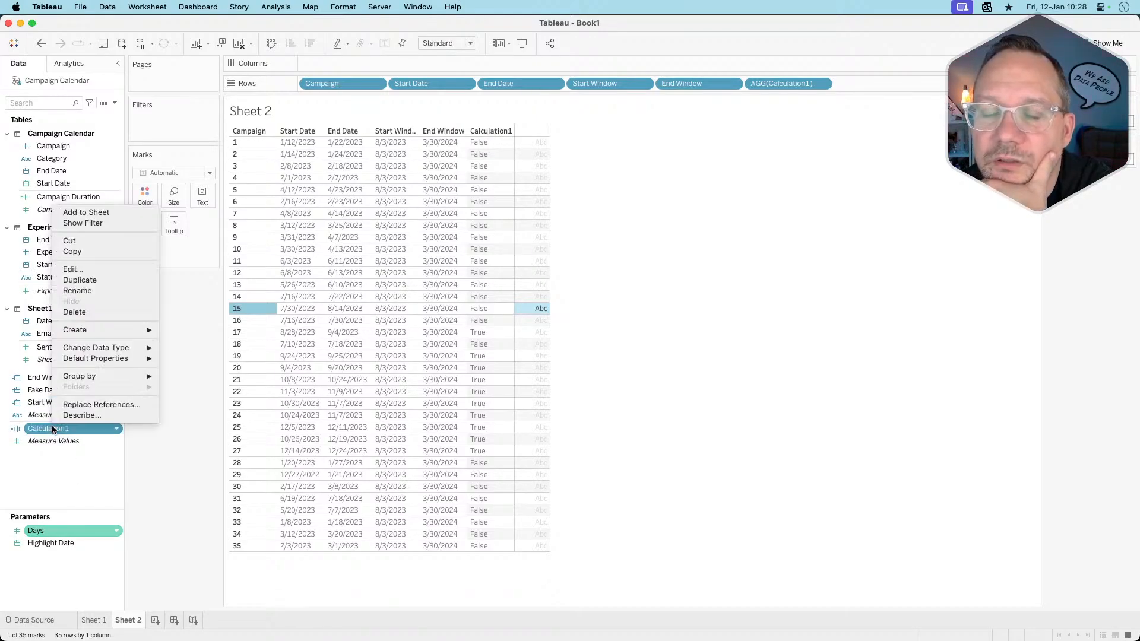
pyautogui.click(73, 269)
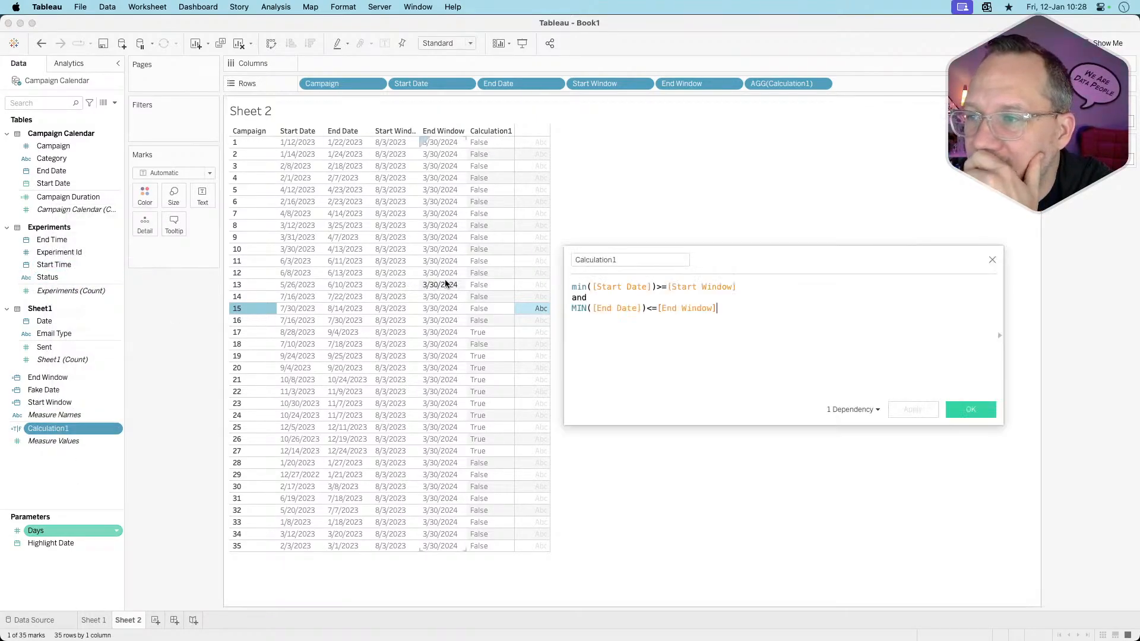
pyautogui.doubleClick(579, 297)
pyautogui.write('or')
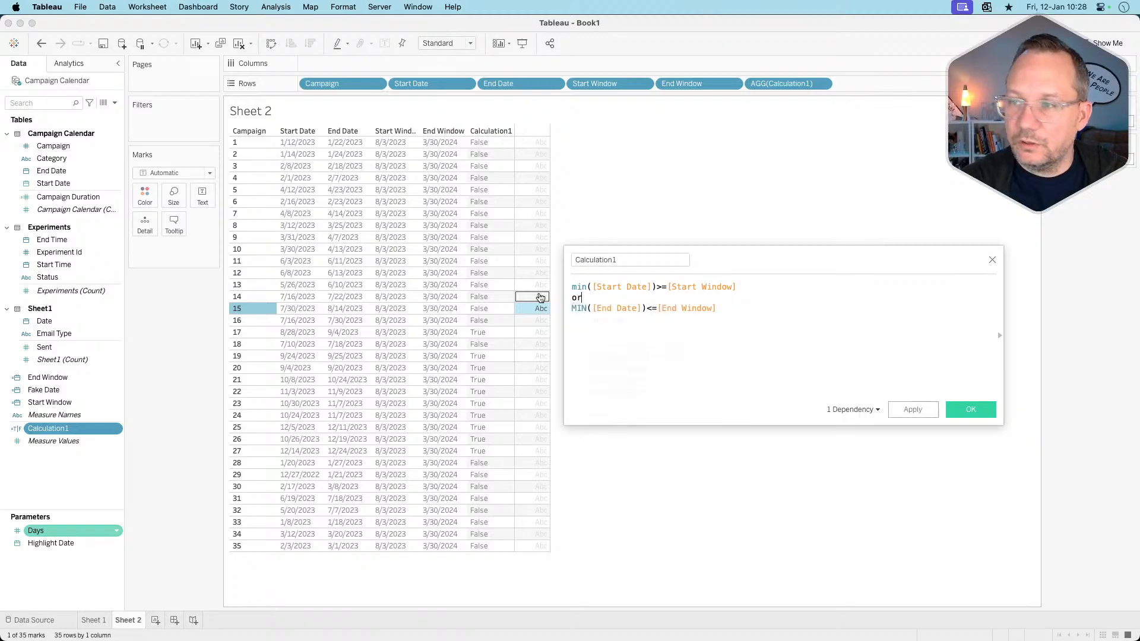
pyautogui.click(910, 409)
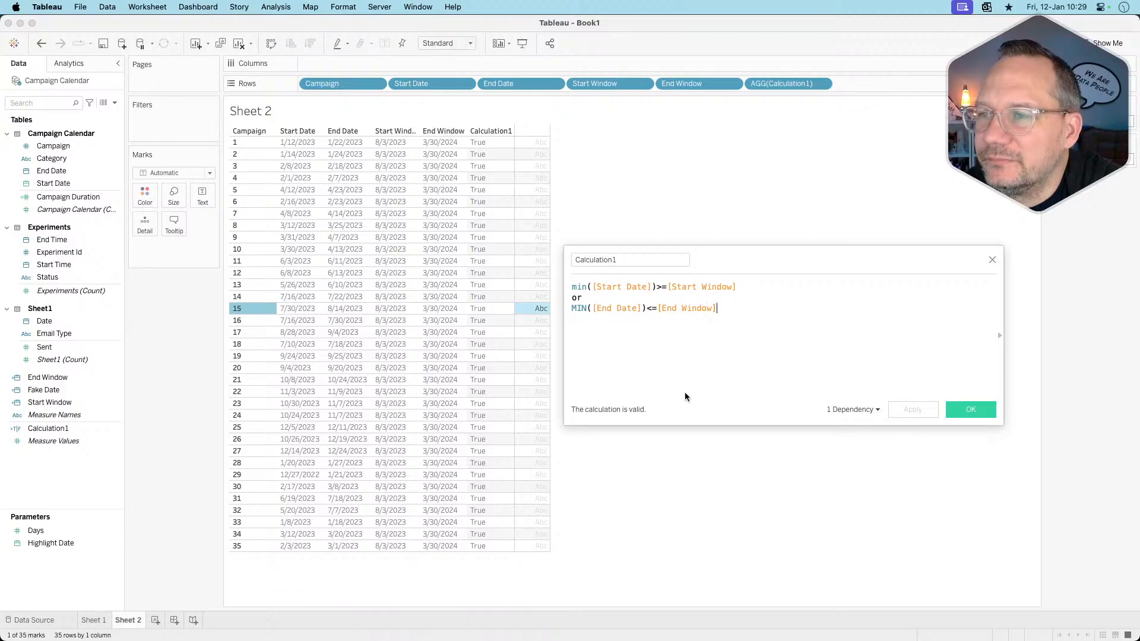
# - Restore the and between Calculation1's start and end date conditions and apply it
pyautogui.click(585, 298)
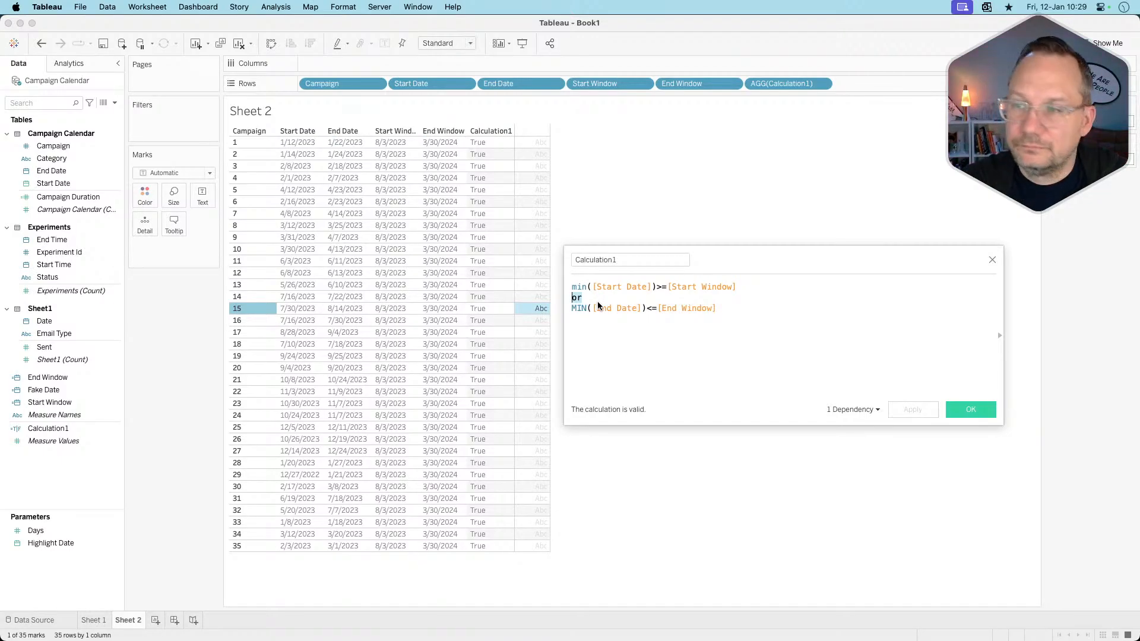
pyautogui.write('and')
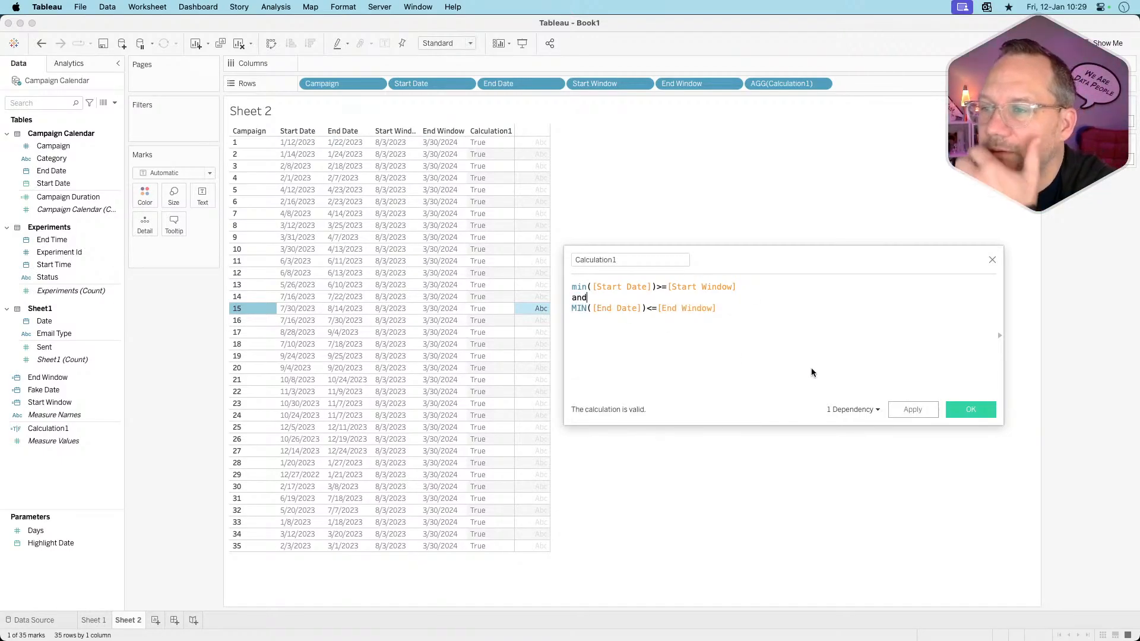
pyautogui.click(906, 404)
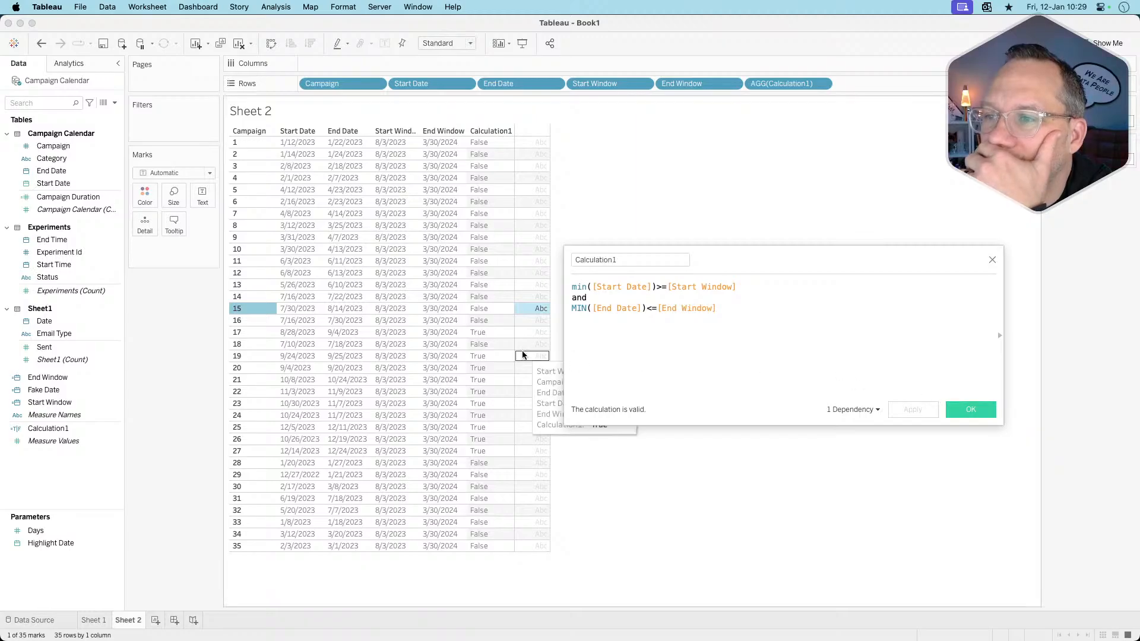
# - Add campaigns 17, 20, 19 and 21 to Sheet 2's selection, following the Marketing Campaigns chart in the browser's reference dashboard
pyautogui.press('super+Tab')
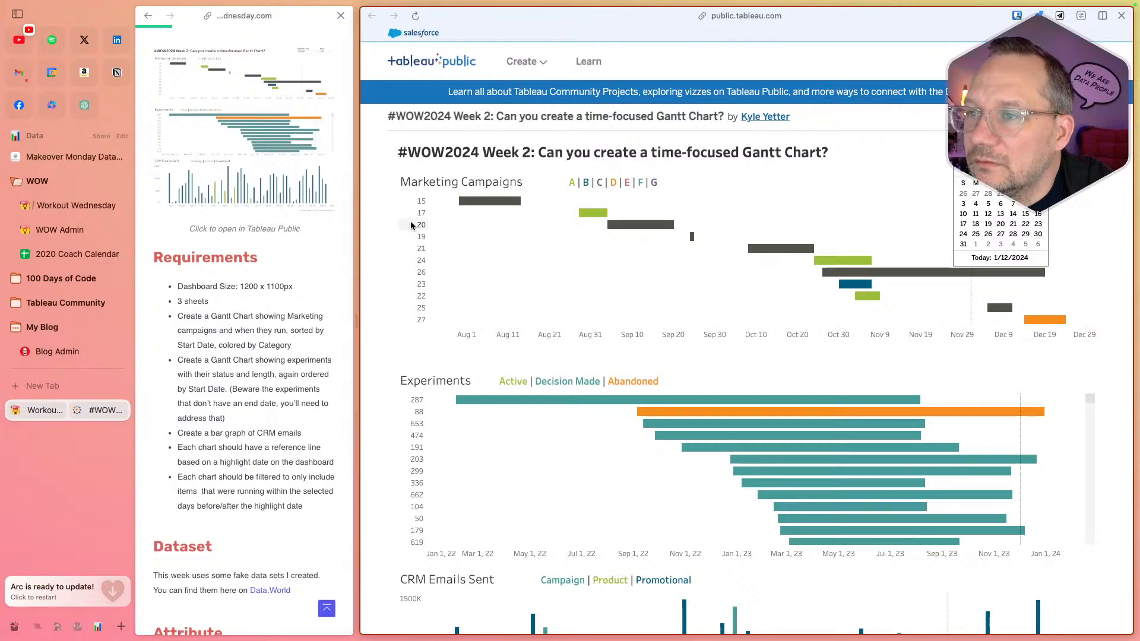
pyautogui.press('super+Tab')
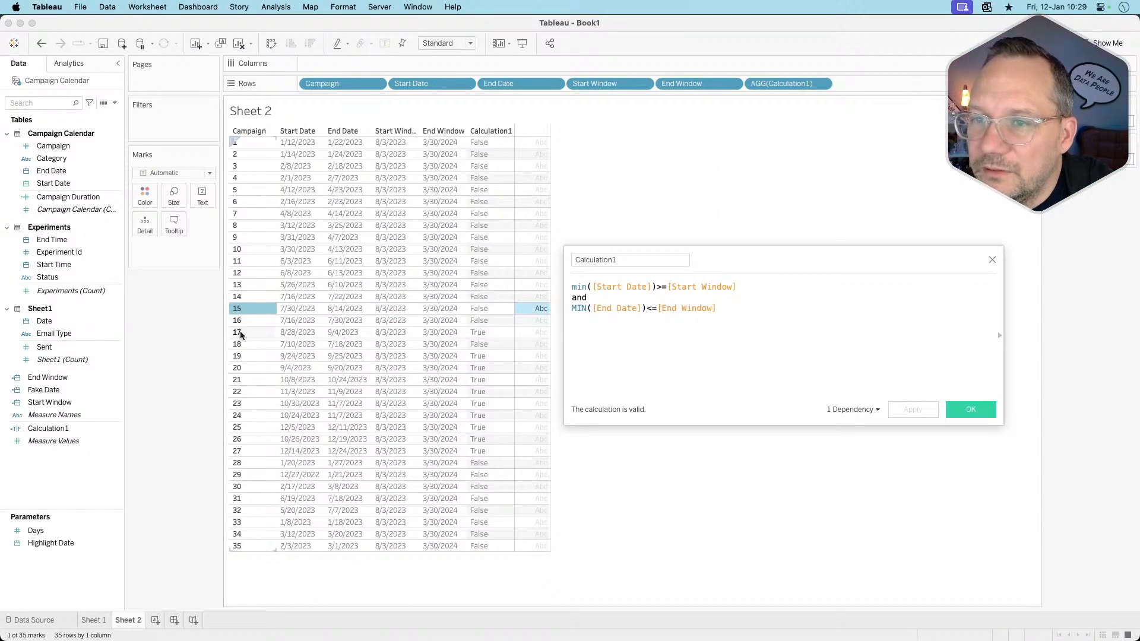
pyautogui.keyDown('super'); pyautogui.click(240, 334); pyautogui.keyUp('super')
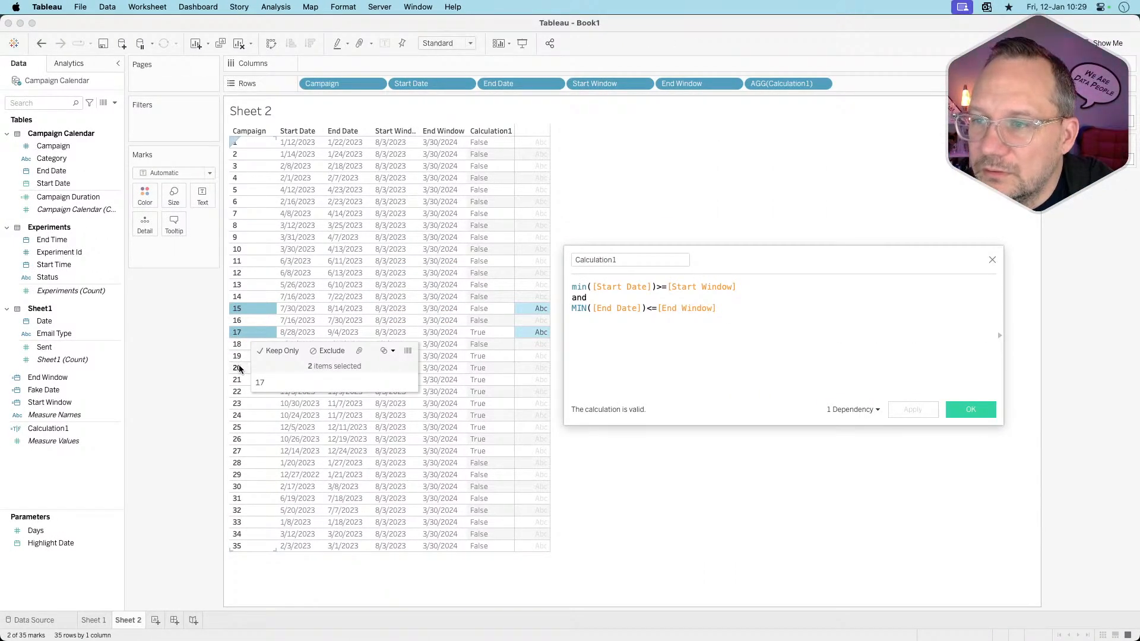
pyautogui.press('super+Tab')
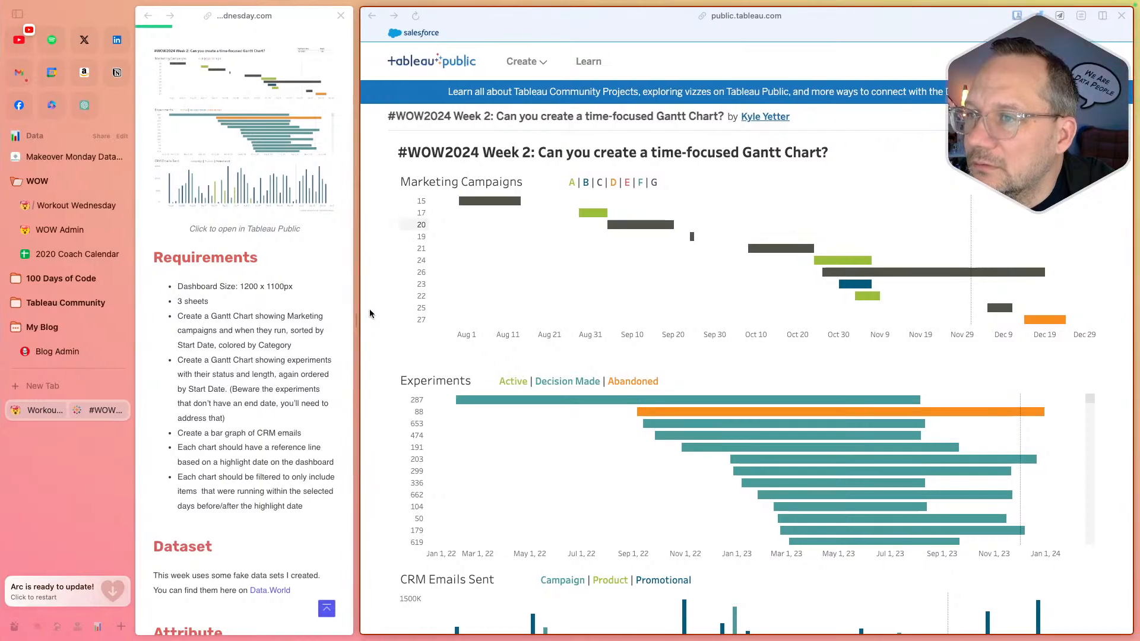
pyautogui.press('super+Tab')
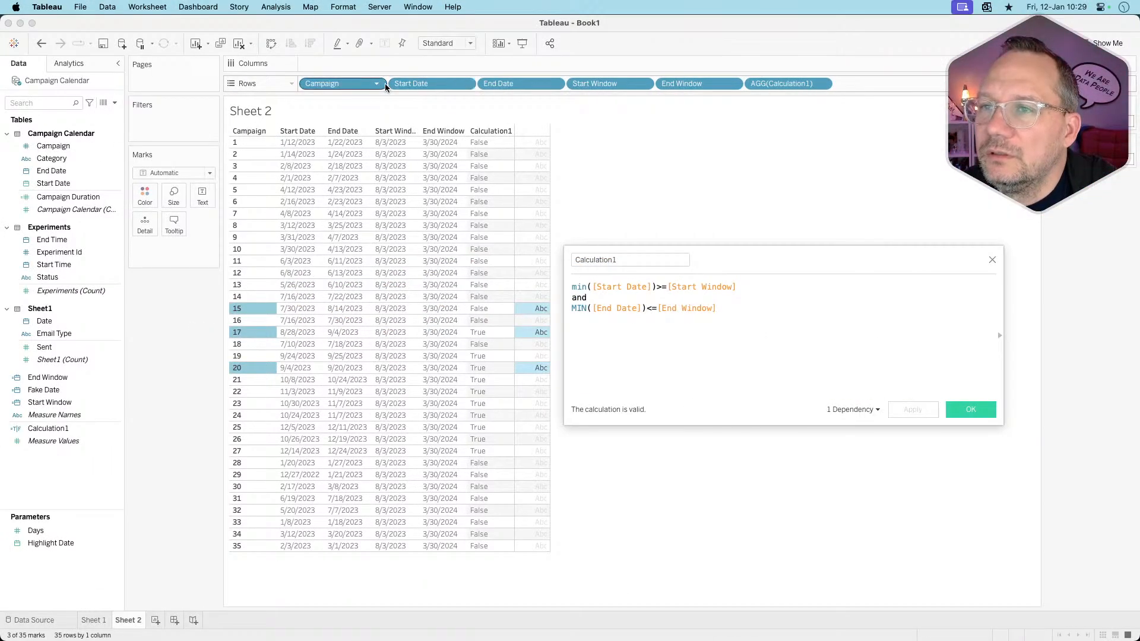
pyautogui.press('super+Tab')
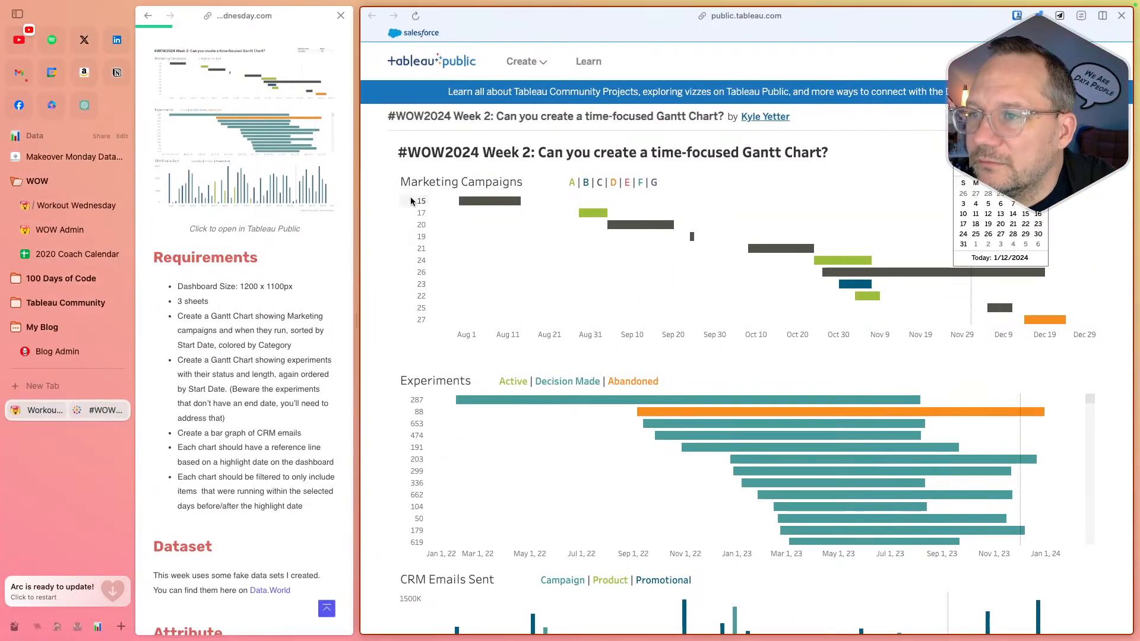
pyautogui.press('super+Tab')
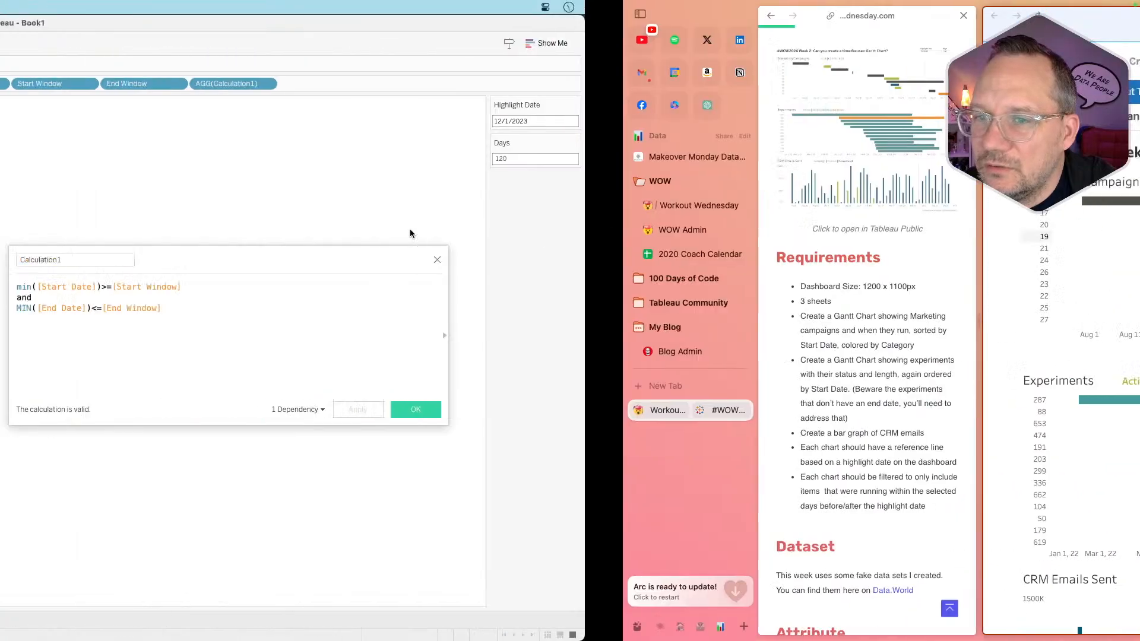
pyautogui.keyDown('super'); pyautogui.click(247, 355); pyautogui.keyUp('super')
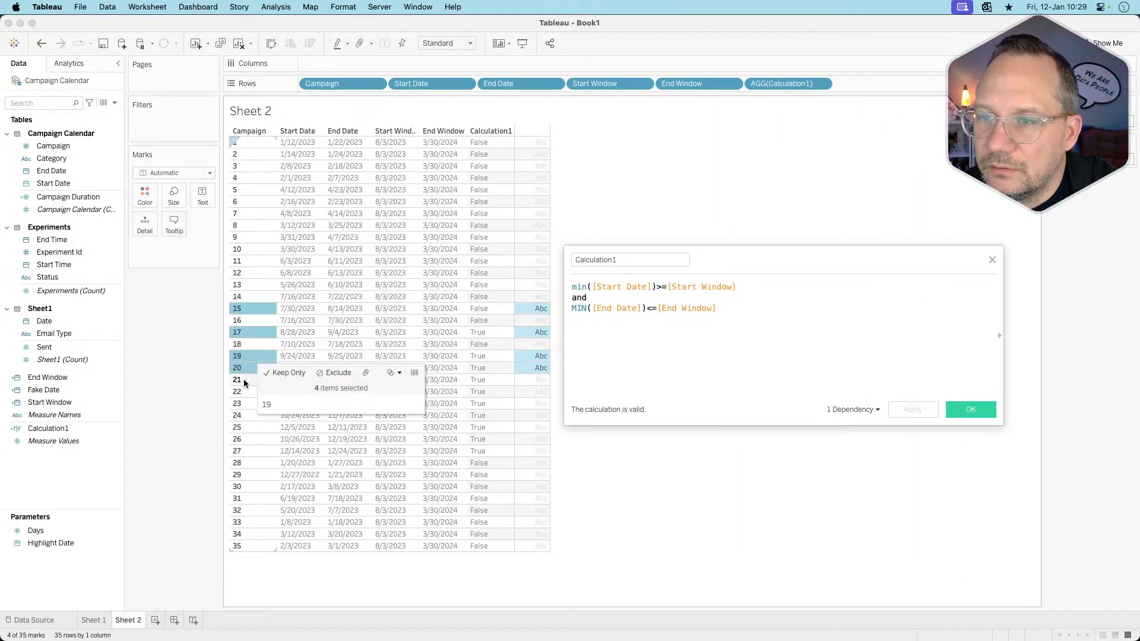
# - Extend Sheet 2's selection with the reference chart's remaining campaigns 24, 26, 23, 22, 25 and 27
pyautogui.press('super+Tab')
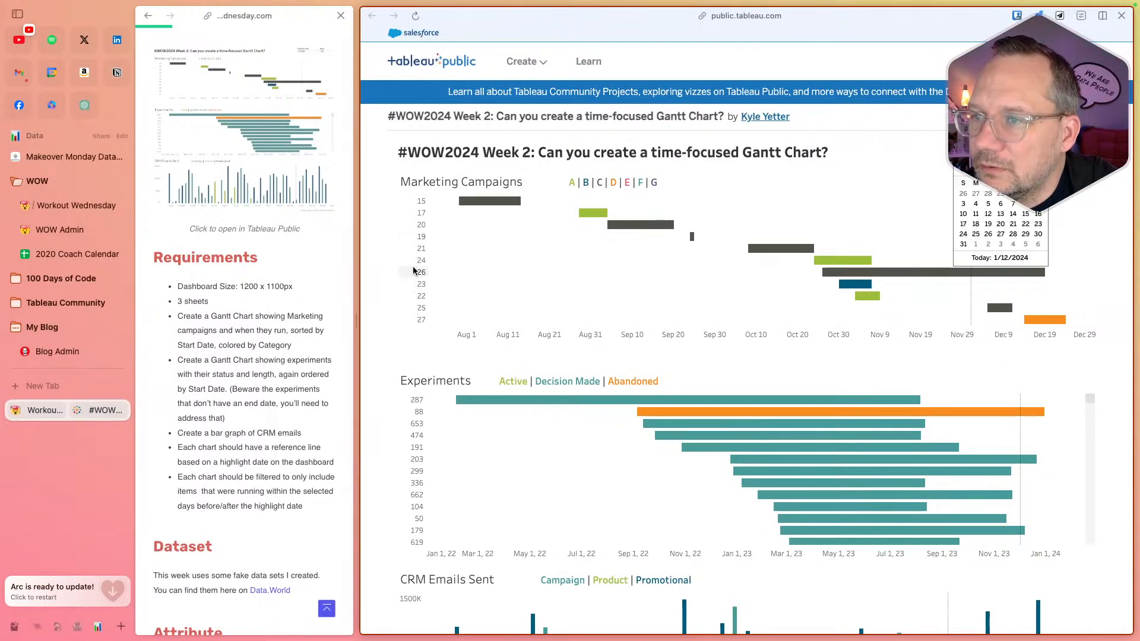
pyautogui.press('super+Tab')
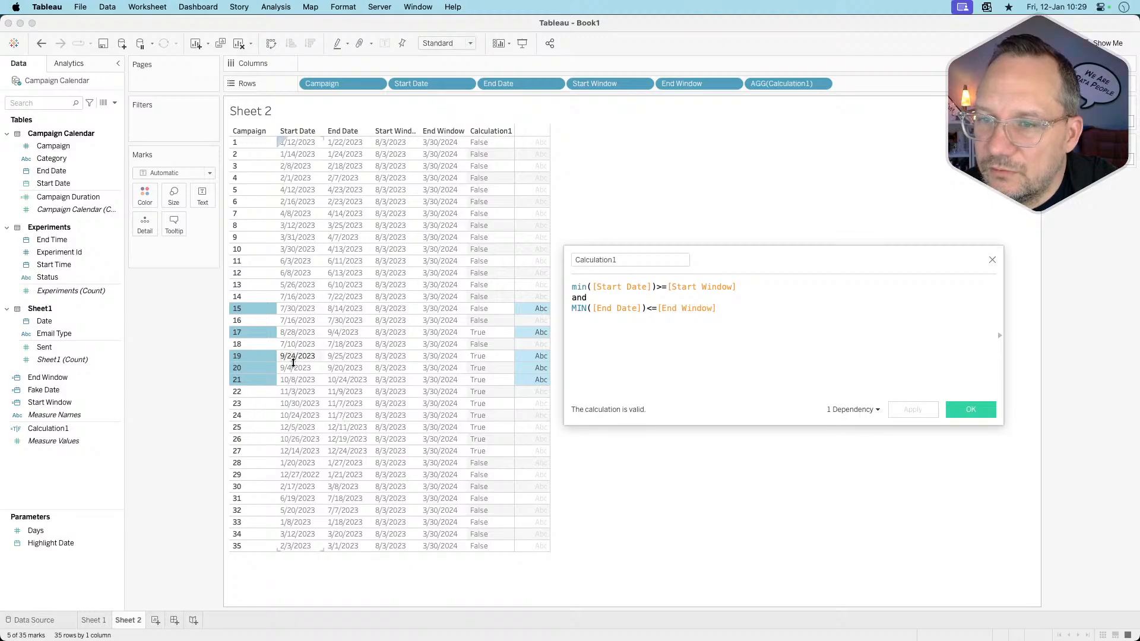
pyautogui.keyDown('super'); pyautogui.click(240, 415); pyautogui.keyUp('super')
pyautogui.keyDown('super'); pyautogui.click(240, 441); pyautogui.keyUp('super')
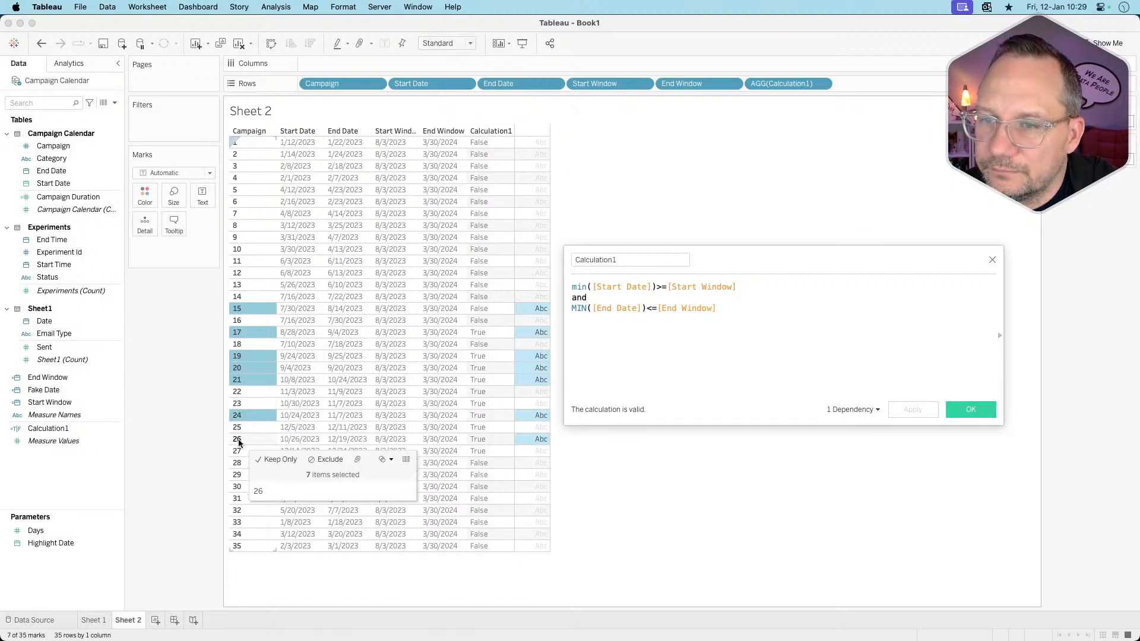
pyautogui.press('super+Tab')
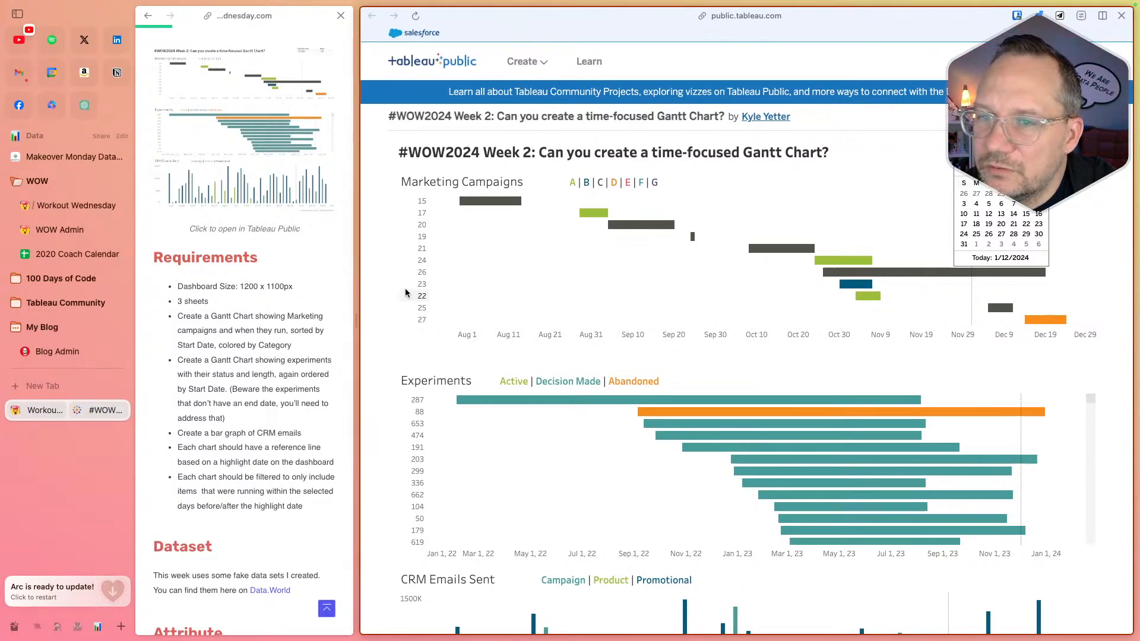
pyautogui.press('super+Tab')
pyautogui.keyDown('super'); pyautogui.click(236, 392); pyautogui.keyUp('super')
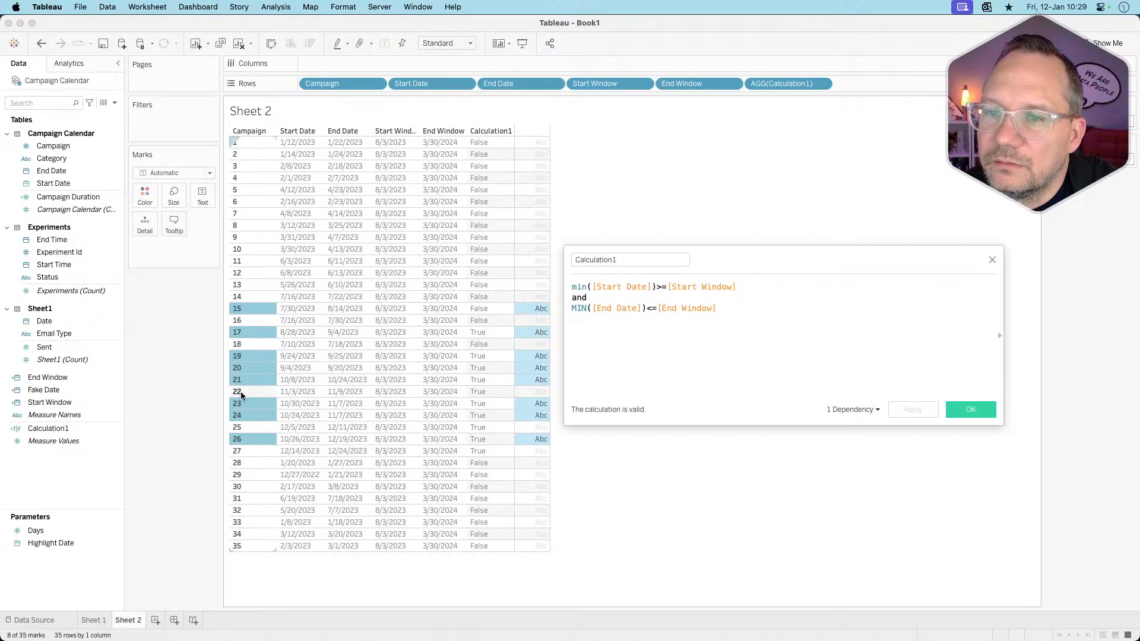
pyautogui.keyDown('super'); pyautogui.click(237, 426); pyautogui.keyUp('super')
pyautogui.keyDown('super'); pyautogui.click(240, 451); pyautogui.keyUp('super')
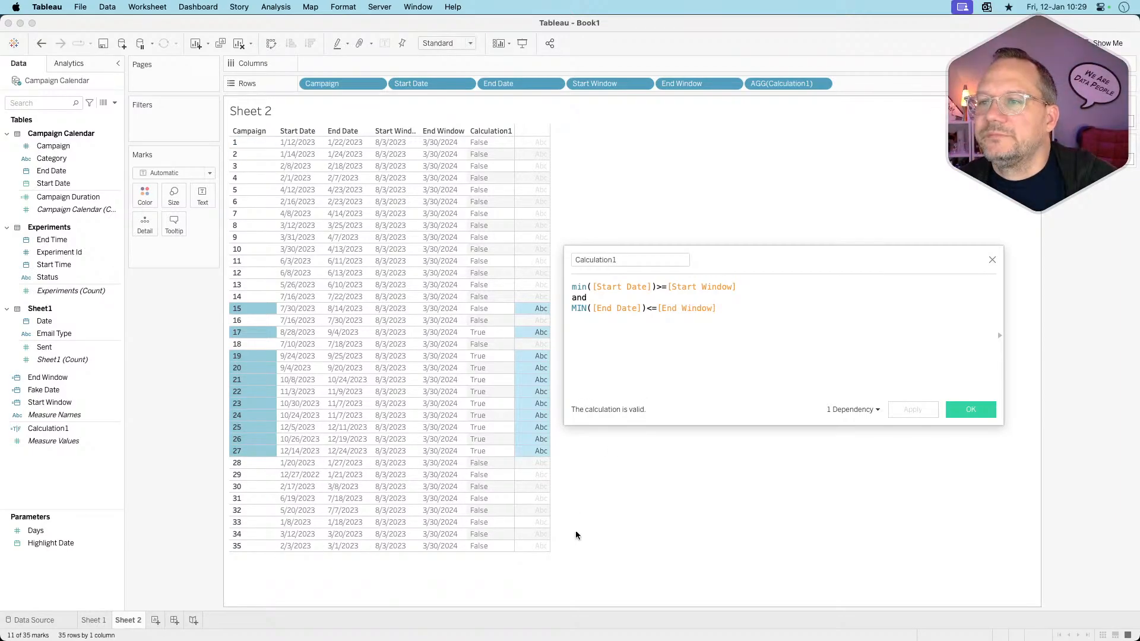
# - Check campaign 15's dates in the browser's reference dashboard against its Start Window in Sheet 2
pyautogui.moveTo(518, 309)
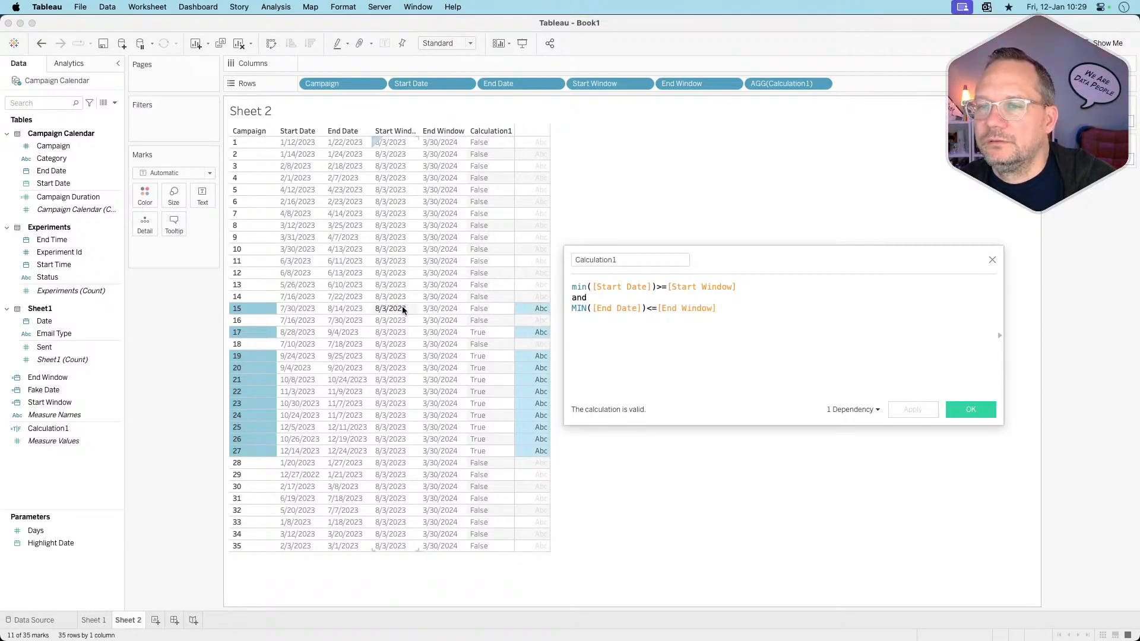
pyautogui.hotkey('ctrl', 'Right')
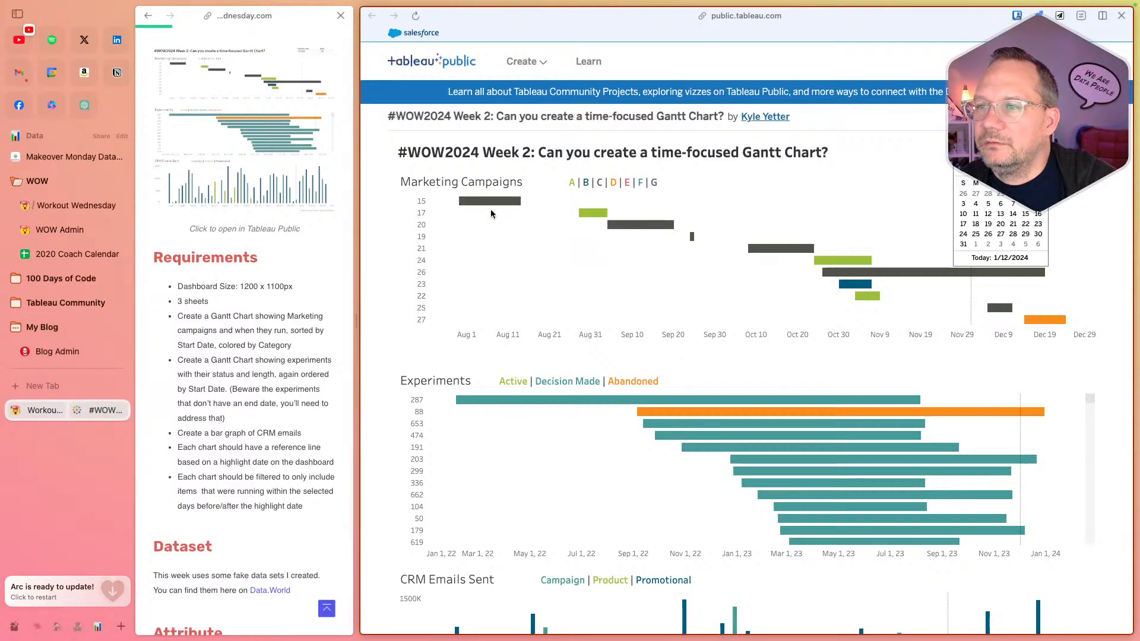
pyautogui.moveTo(486, 205)
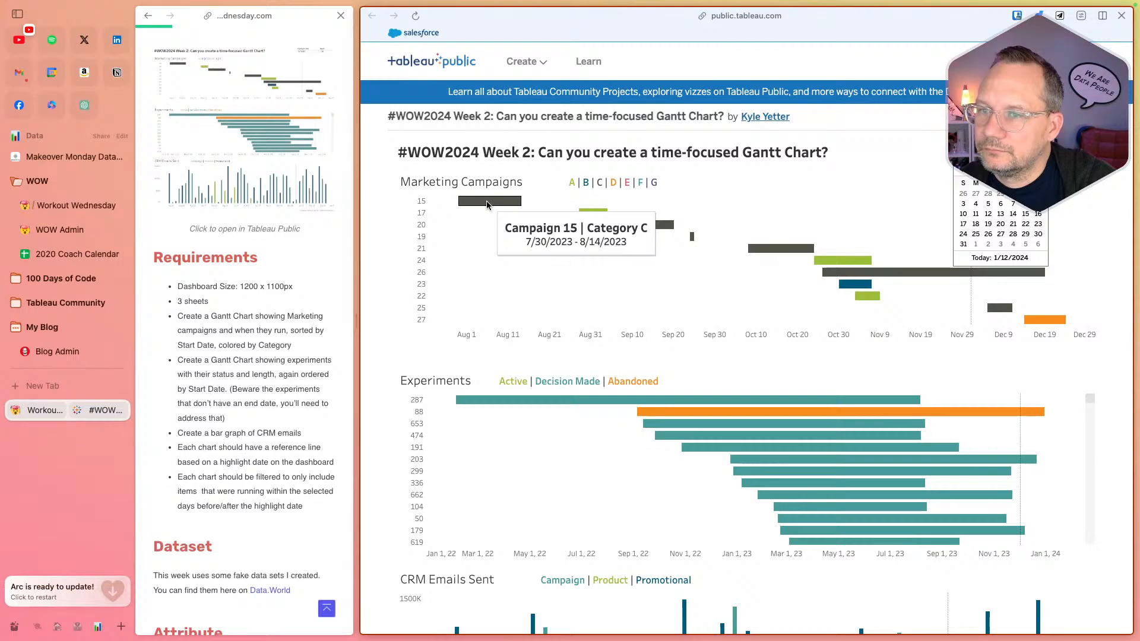
pyautogui.hotkey('ctrl', 'Left')
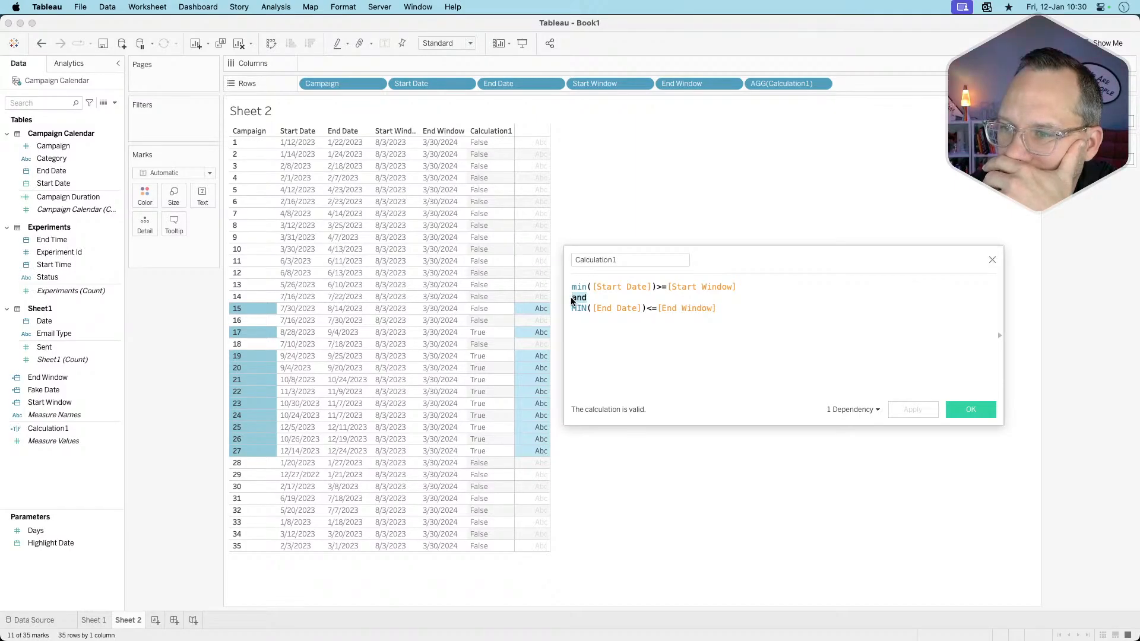
# - Reduce Calculation1 to min([Start Date])>=[Start Window], rename it Start and save it
pyautogui.click(679, 346)
pyautogui.moveTo(729, 309); pyautogui.dragTo(558, 297)
pyautogui.press('BackSpace')
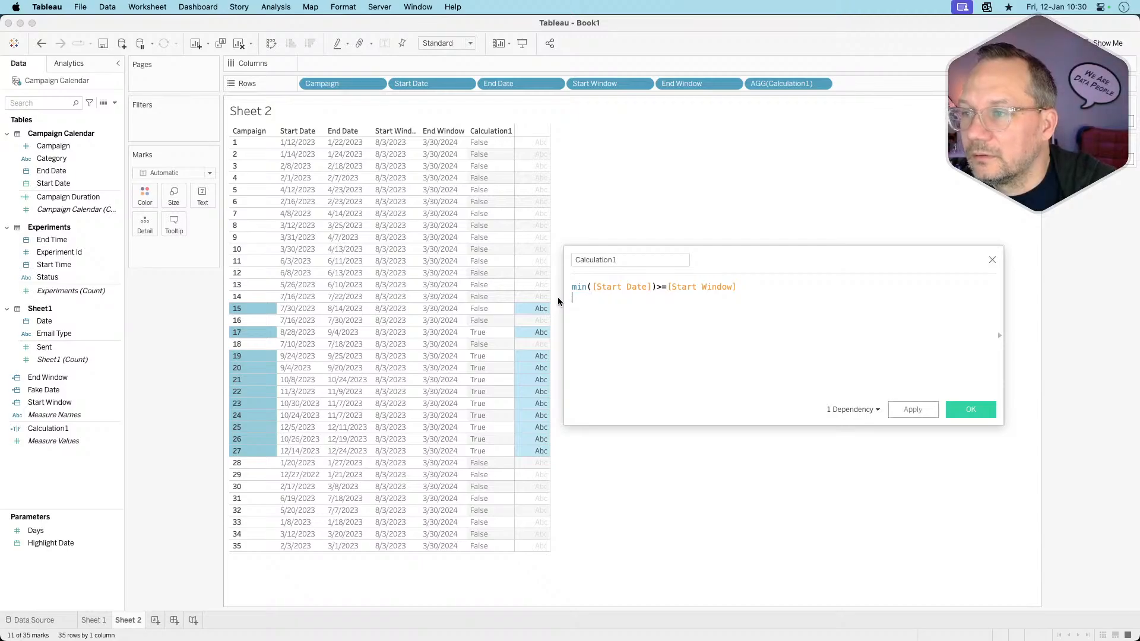
pyautogui.click(919, 413)
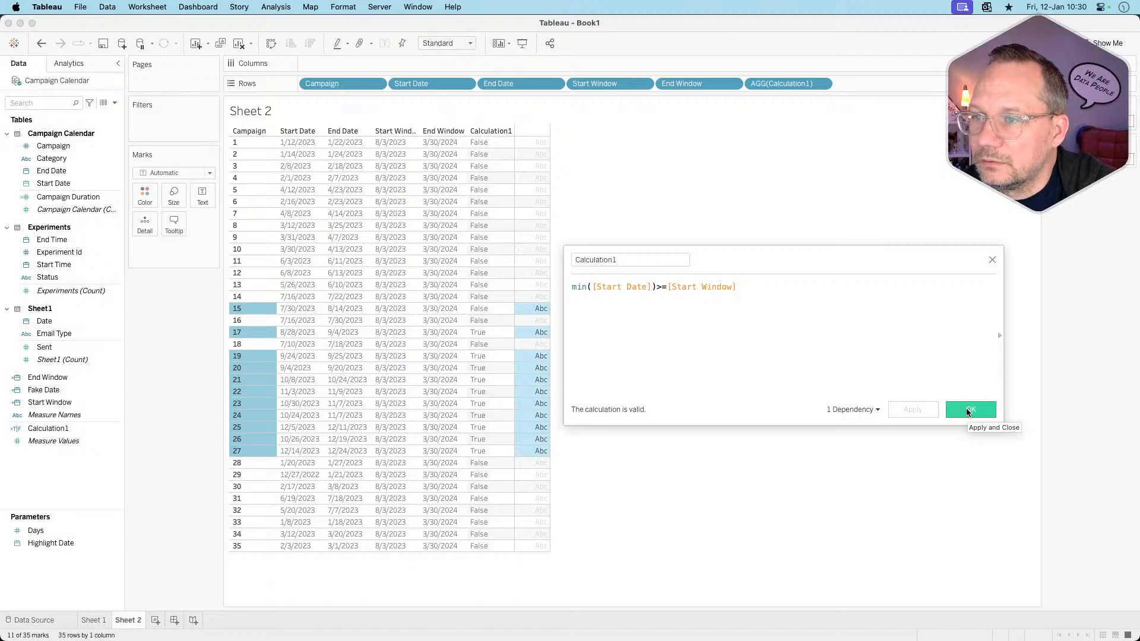
pyautogui.click(632, 262)
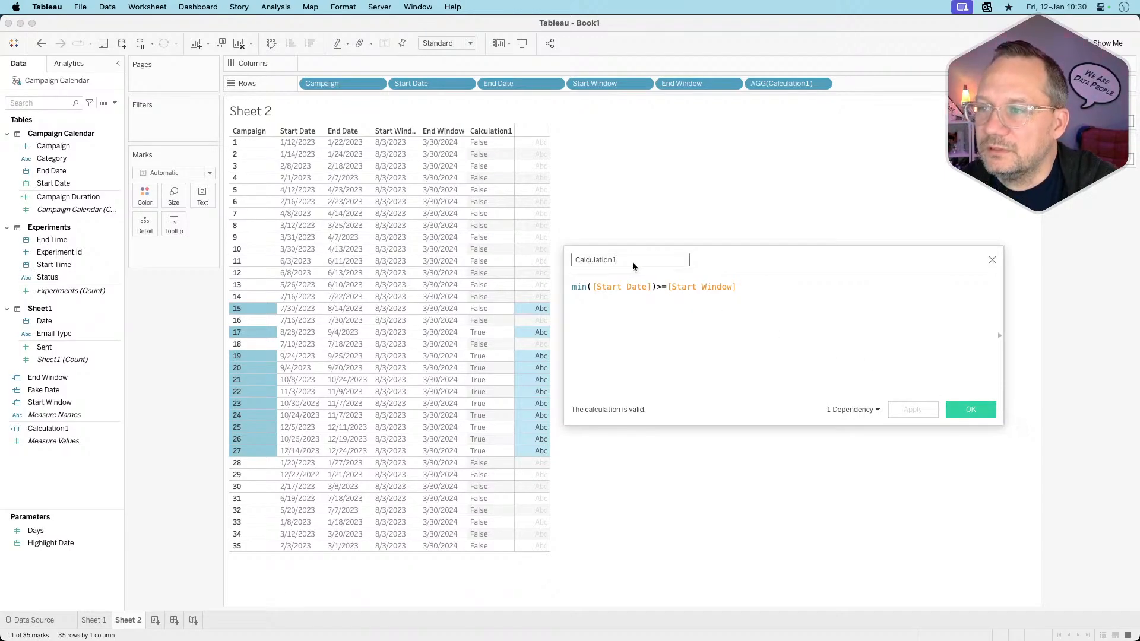
pyautogui.write('Start')
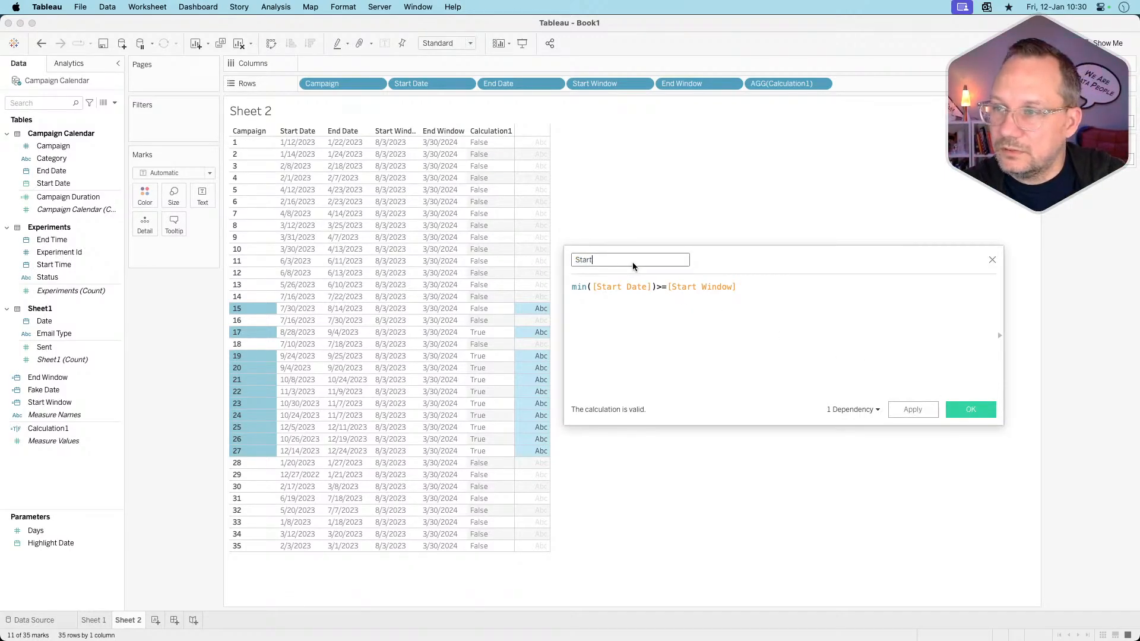
pyautogui.click(970, 406)
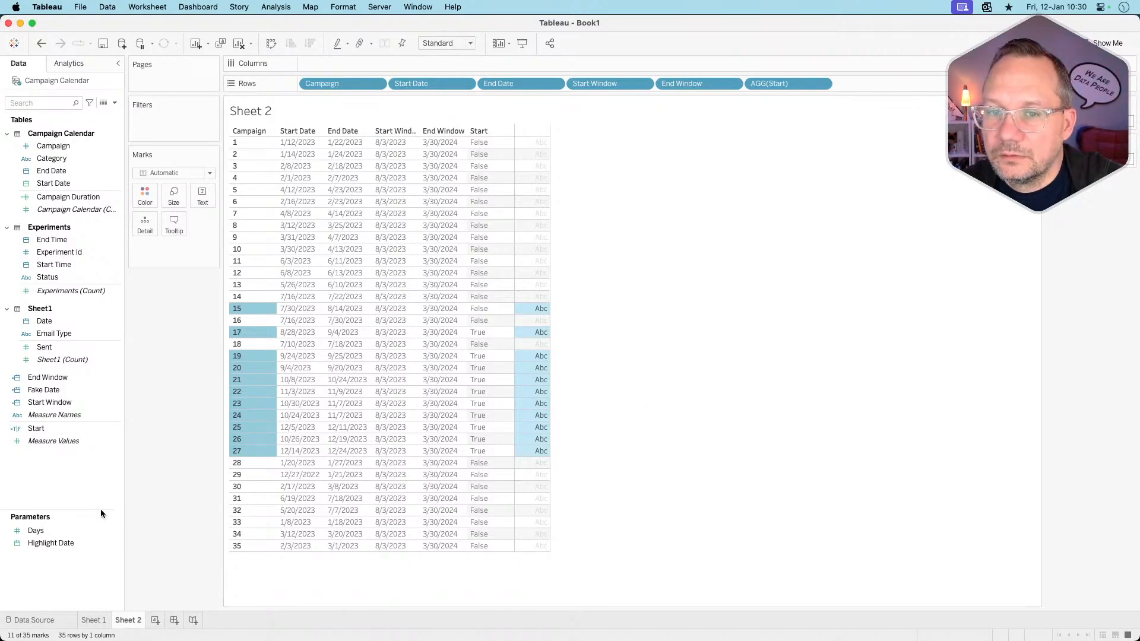
# - Duplicate the Start calculation and name the copy End in its editor
pyautogui.rightClick(59, 484)
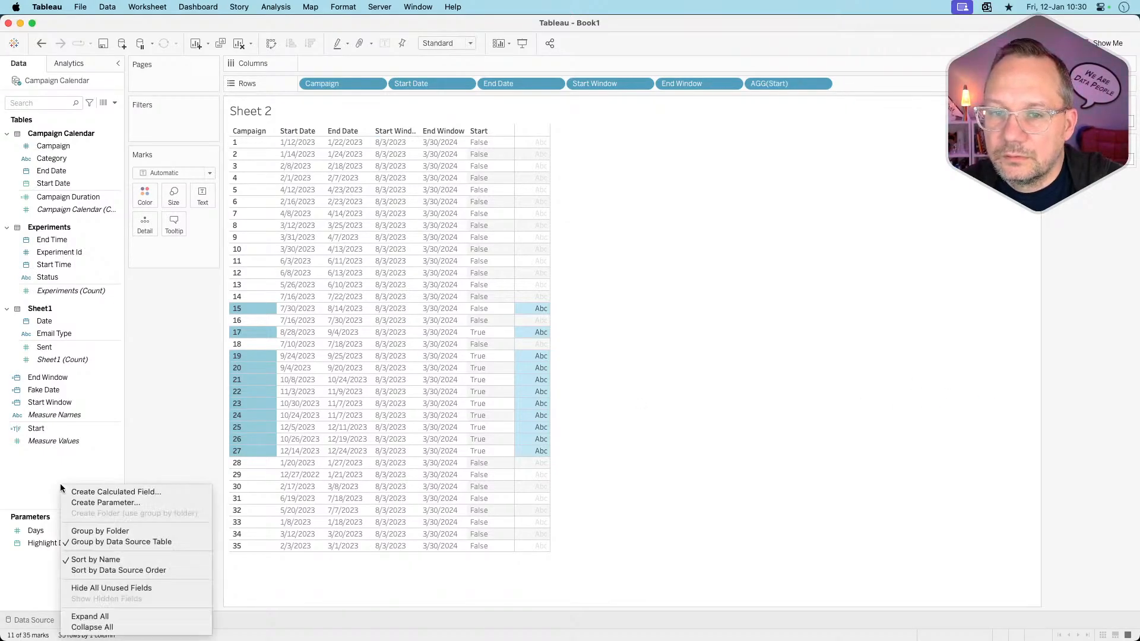
pyautogui.rightClick(33, 430)
pyautogui.click(80, 285)
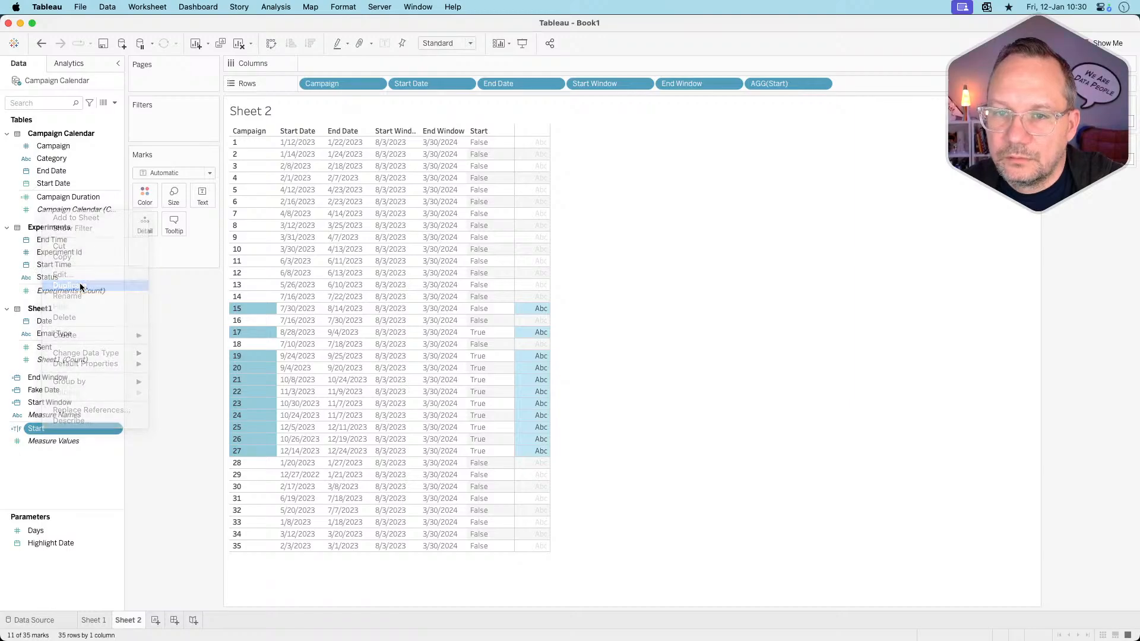
pyautogui.rightClick(48, 439)
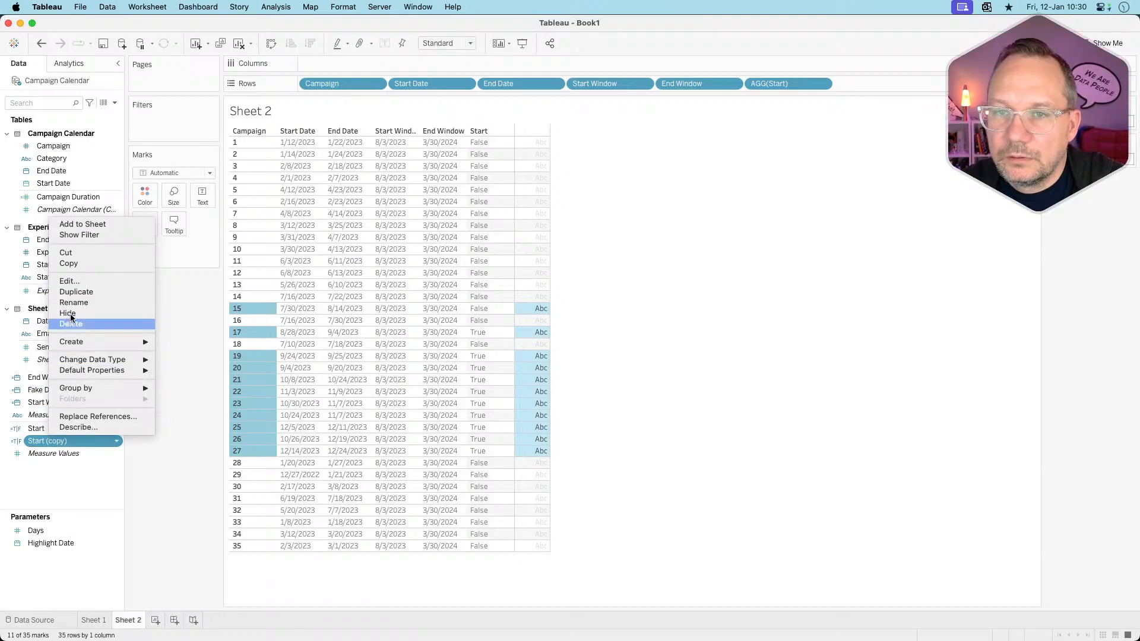
pyautogui.click(79, 281)
pyautogui.press('super+a')
pyautogui.write('E')
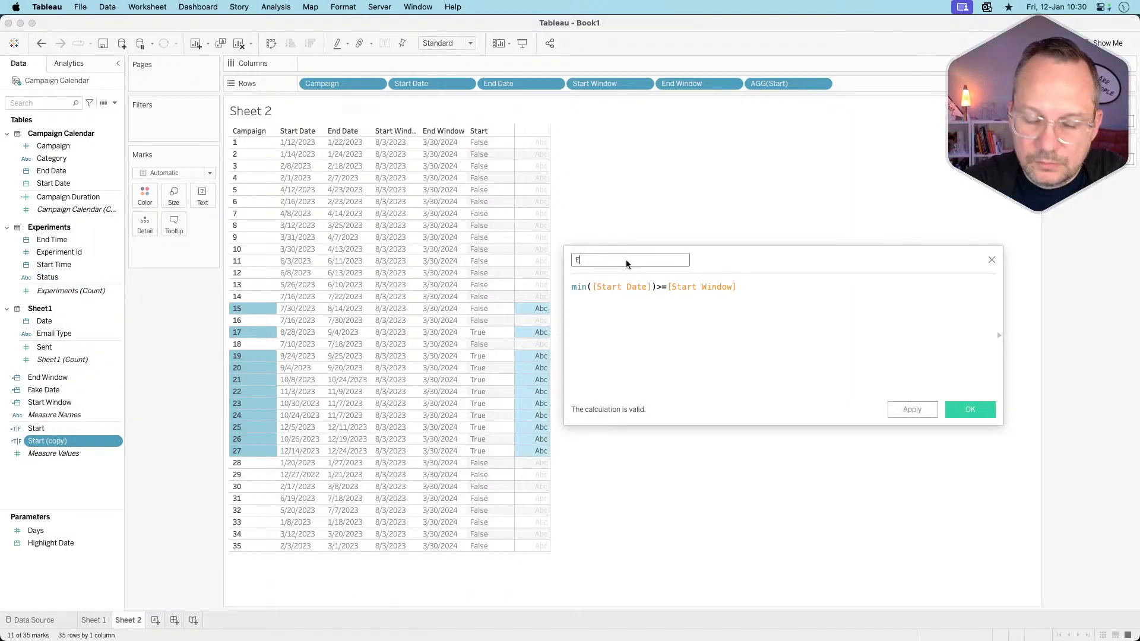
# - In the End formula, replace Start Date with End Date and change the comparison operator to <=
pyautogui.doubleClick(615, 286)
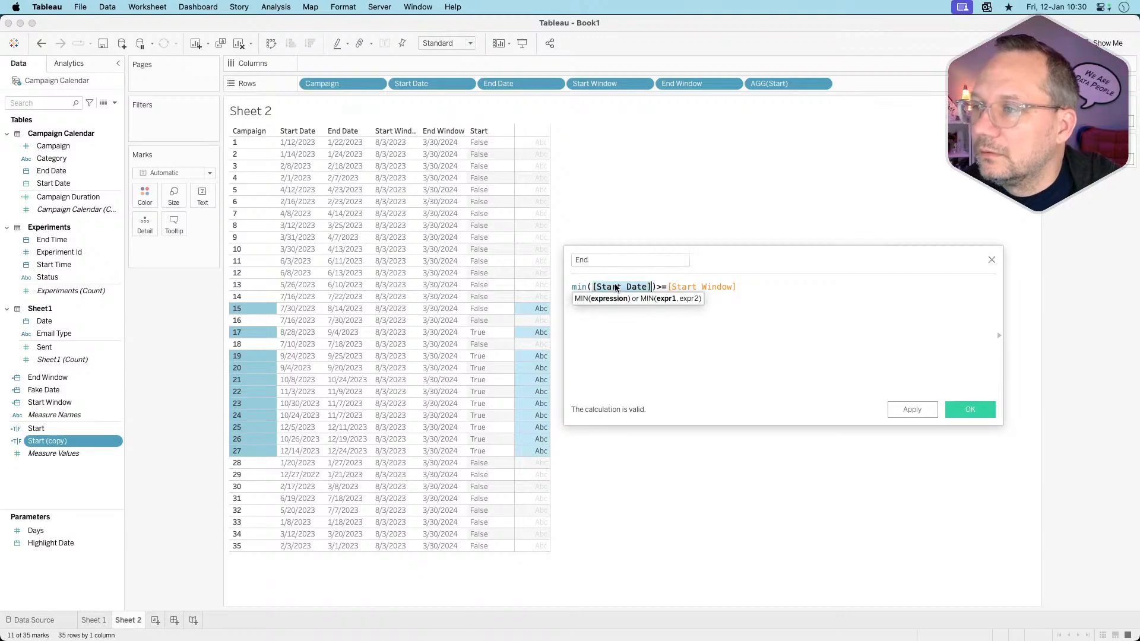
pyautogui.write('end')
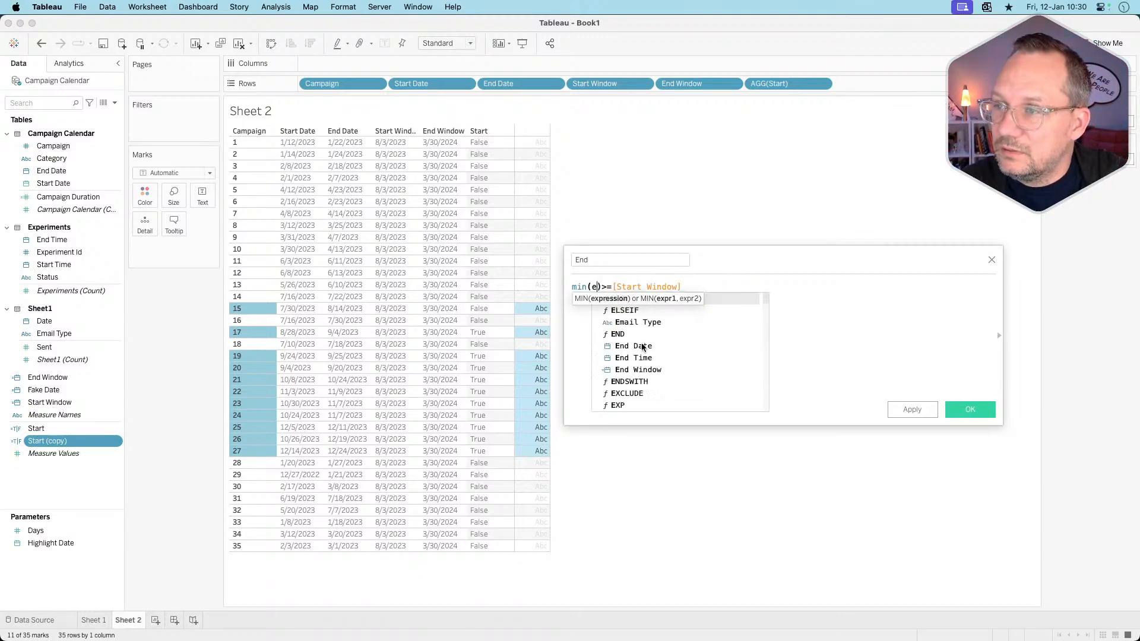
pyautogui.press('Return')
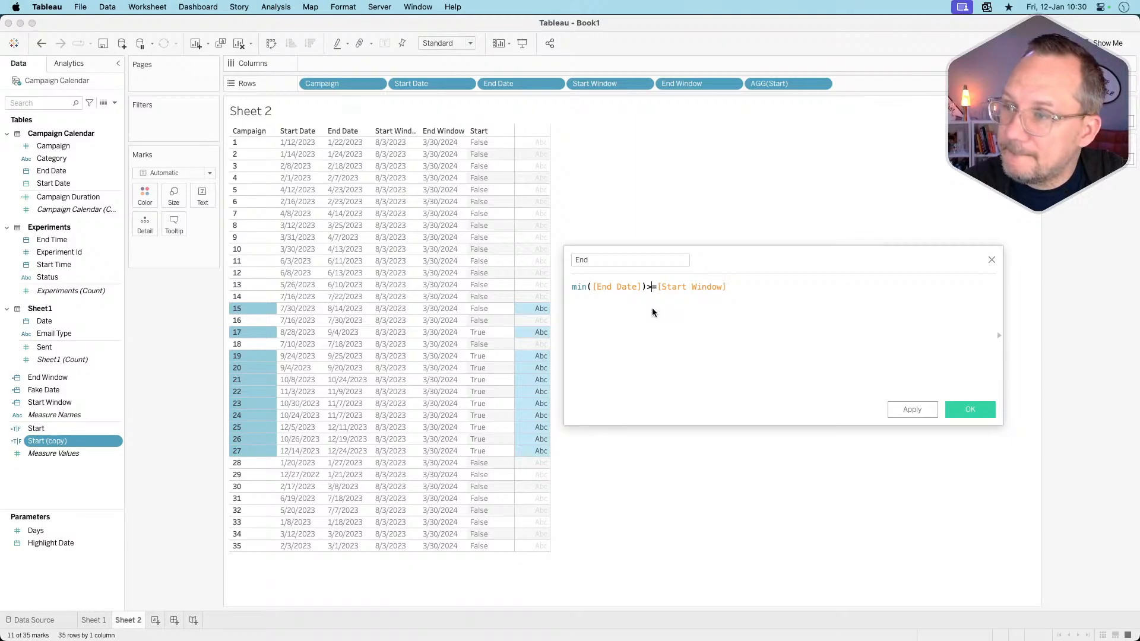
pyautogui.press('Right')
pyautogui.press('Right')
pyautogui.press('BackSpace')
pyautogui.write('<')
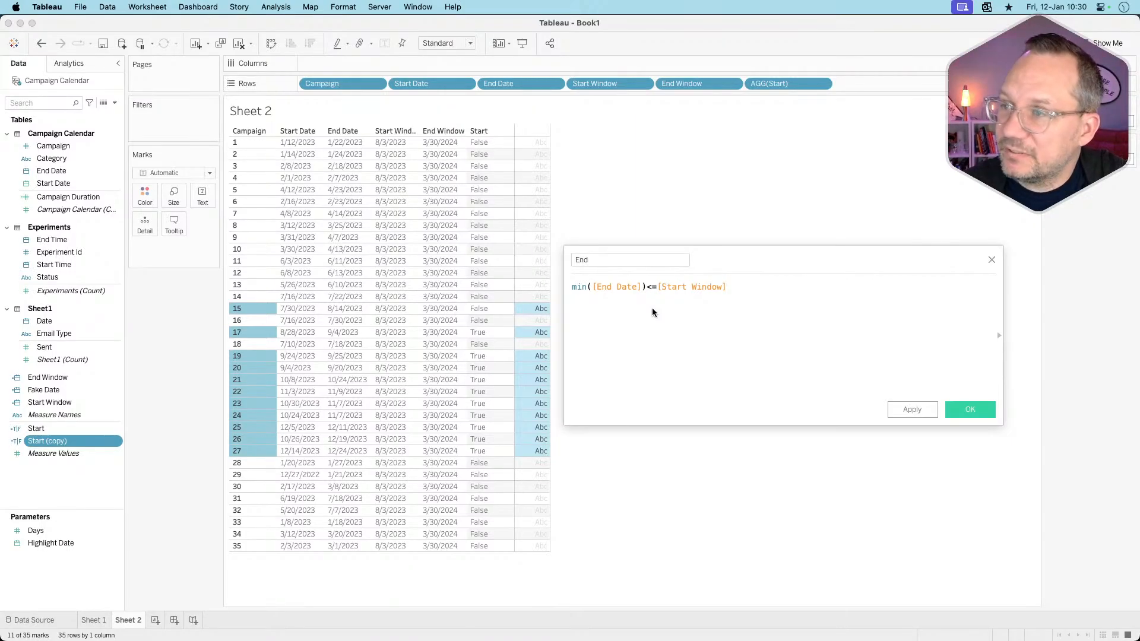
# - Compare against [End Window] in the End formula, save it and add End to Rows after Start
pyautogui.doubleClick(686, 284)
pyautogui.write('end')
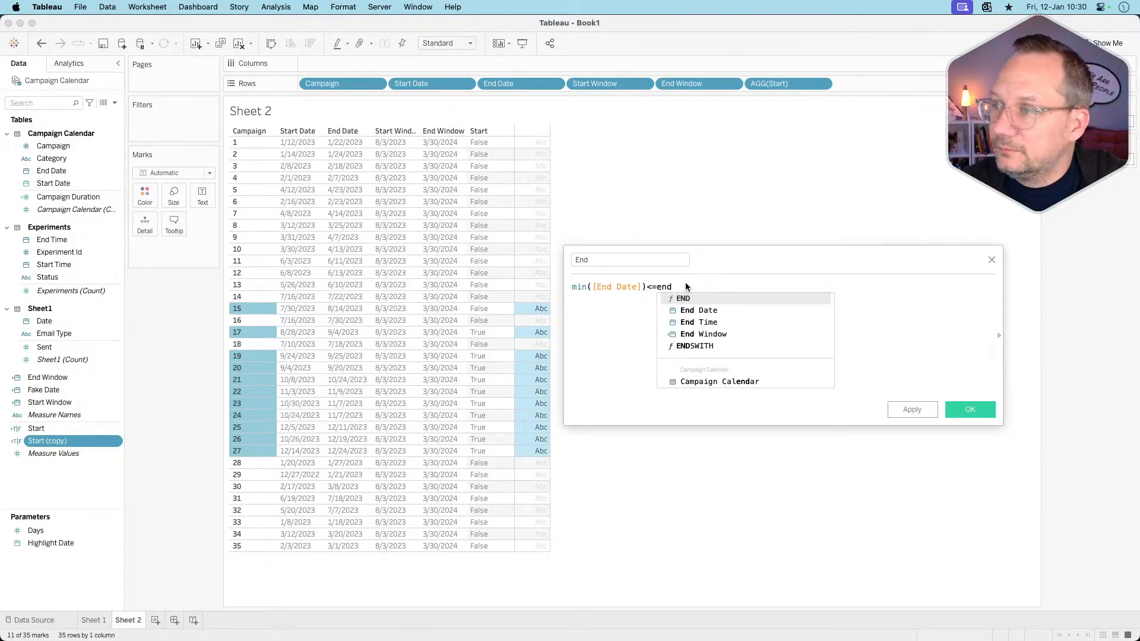
pyautogui.press('Down')
pyautogui.press('Down')
pyautogui.press('Down')
pyautogui.press('Return')
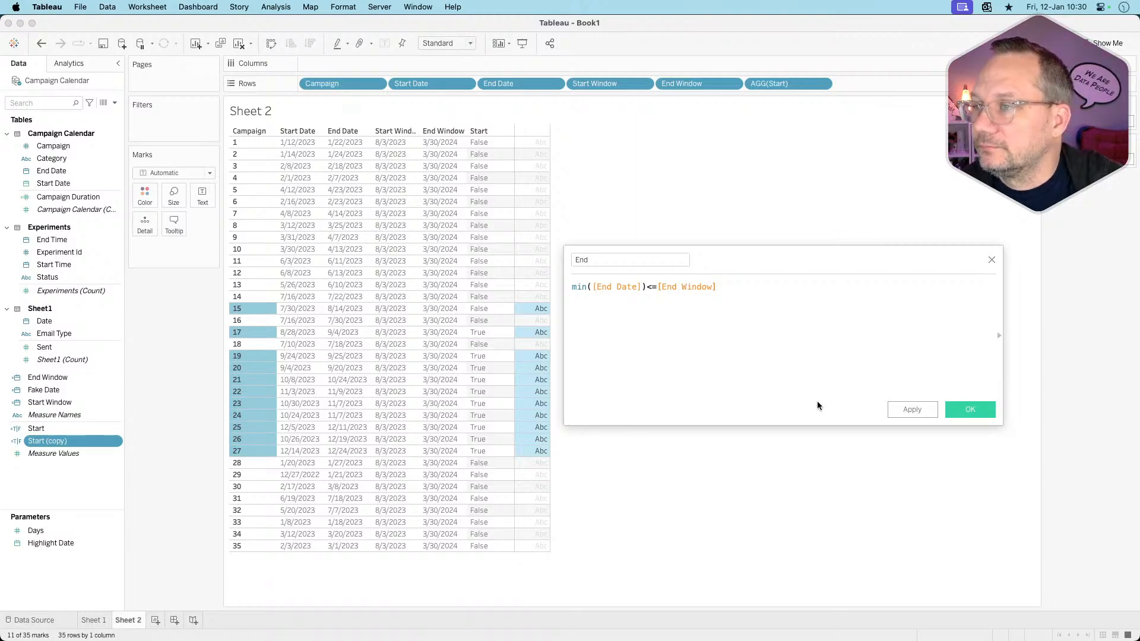
pyautogui.click(970, 410)
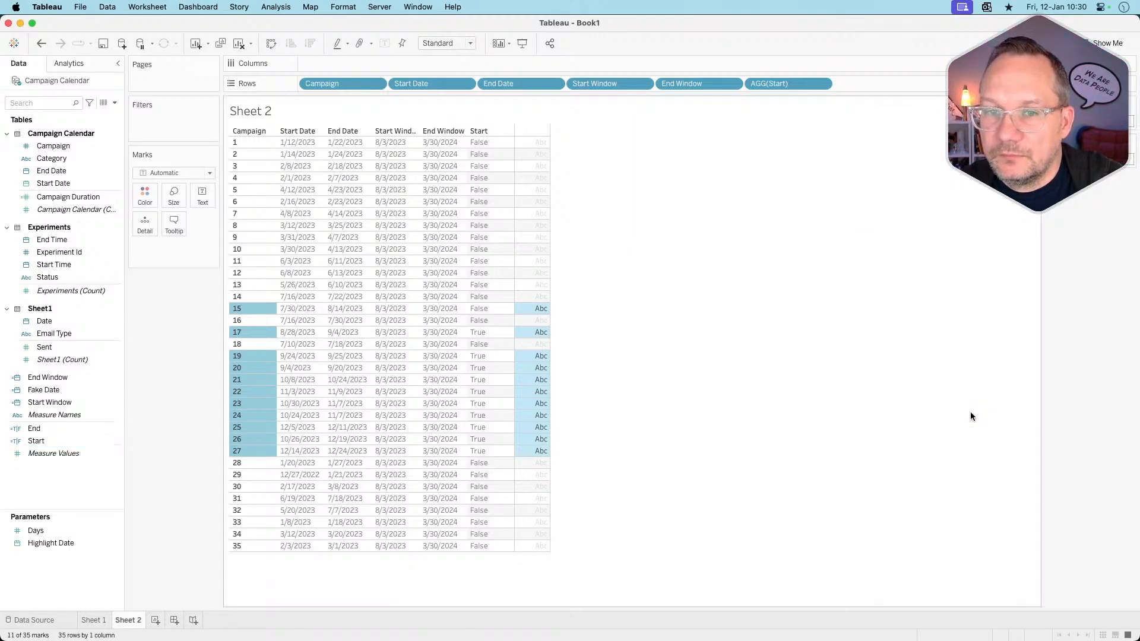
pyautogui.moveTo(52, 430); pyautogui.dragTo(910, 87)
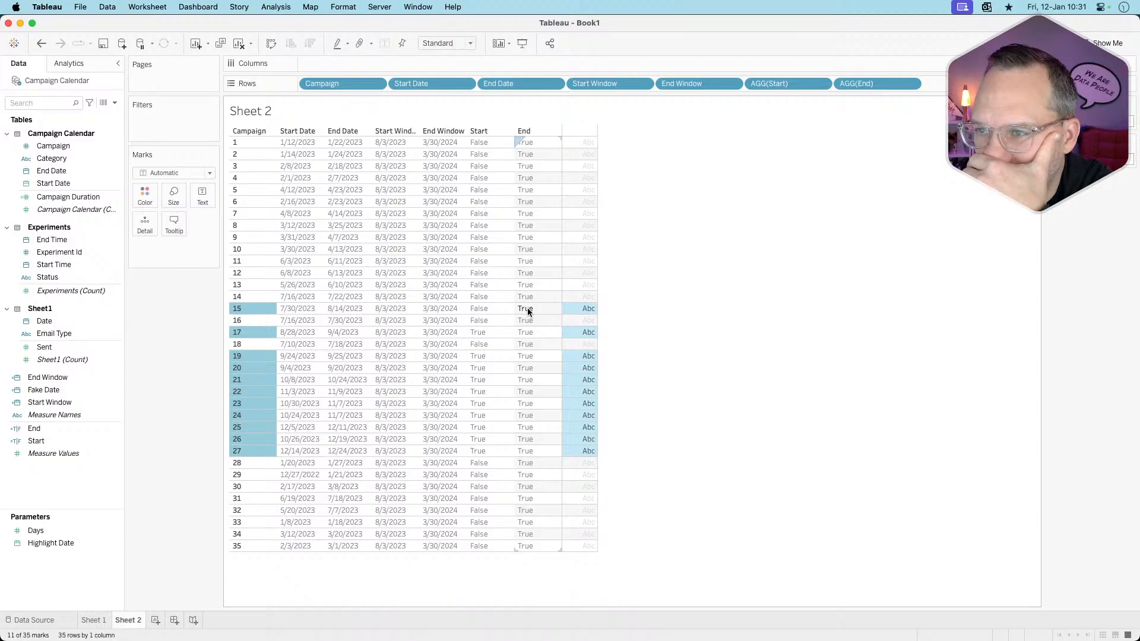
pyautogui.rightClick(60, 478)
pyautogui.click(74, 487)
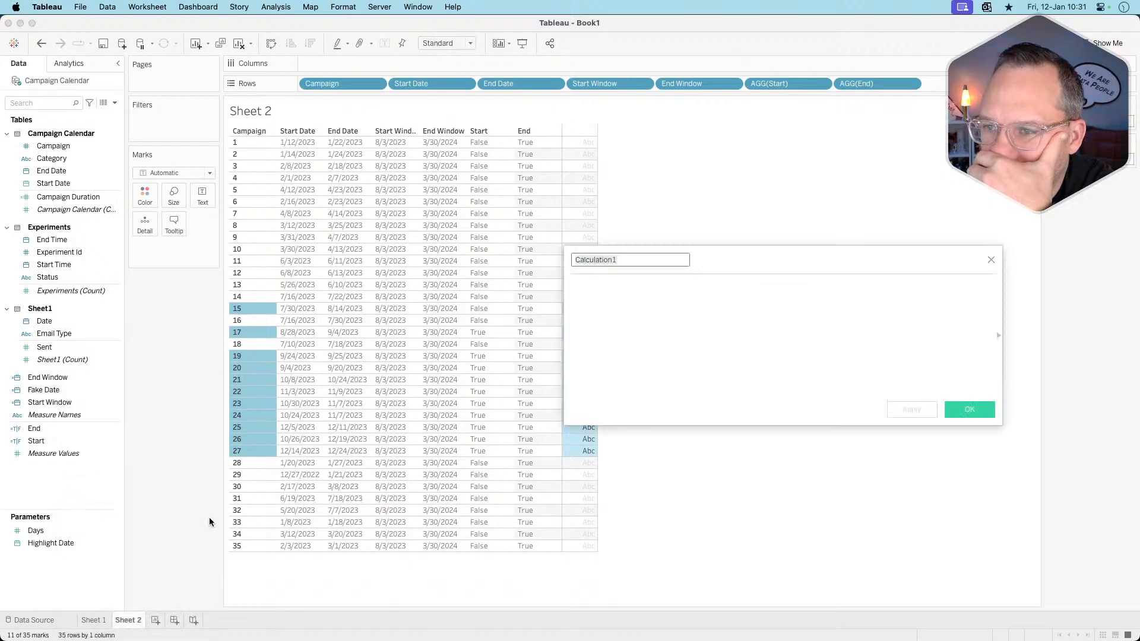
pyautogui.click(694, 293)
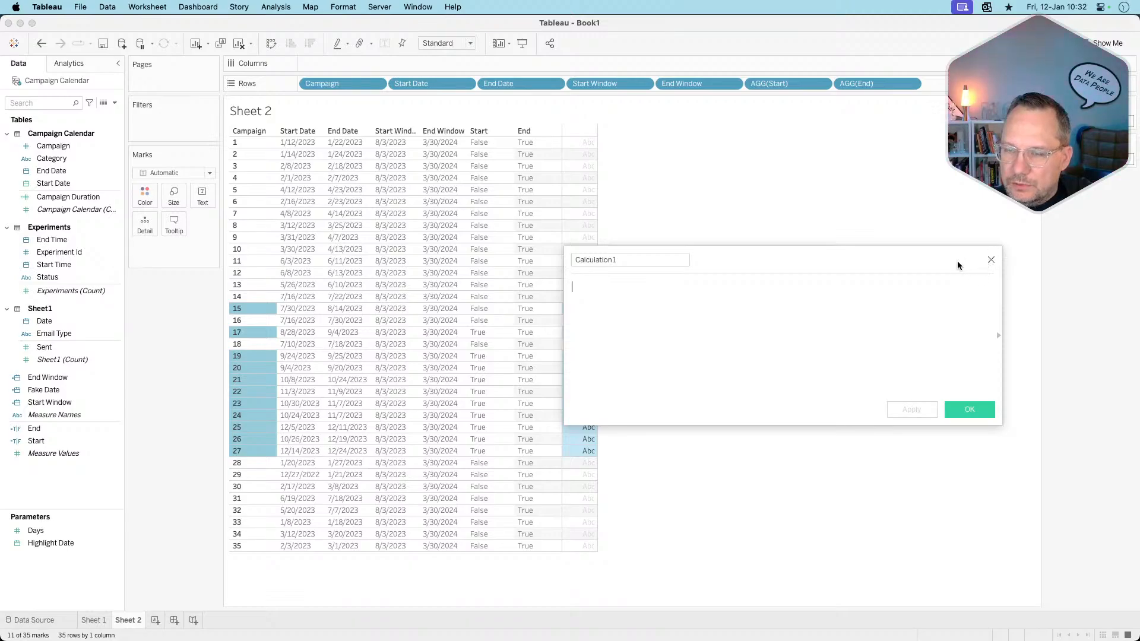
pyautogui.click(989, 260)
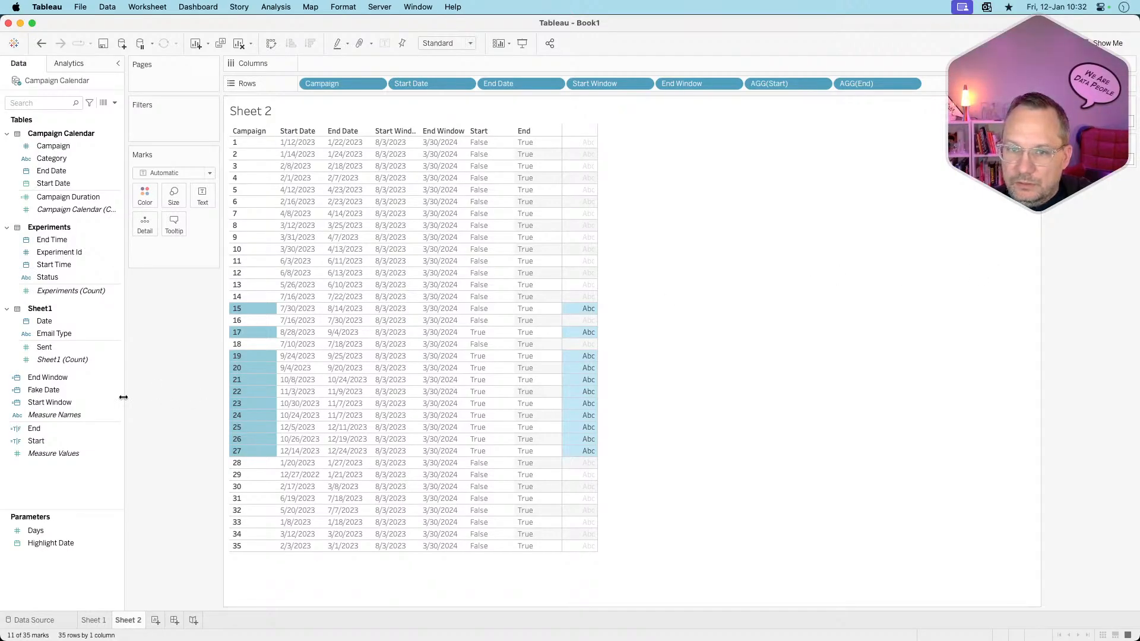
pyautogui.click(60, 391)
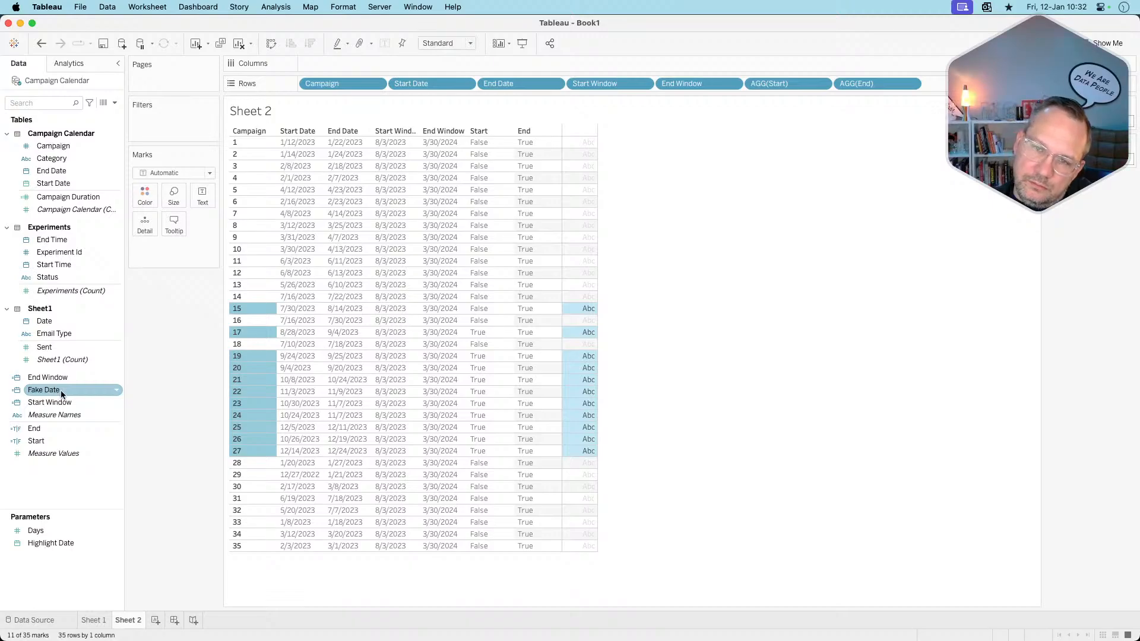
# - Edit the Start calculation to wrap its condition in an if statement returning True, and begin an elseif line
pyautogui.rightClick(53, 441)
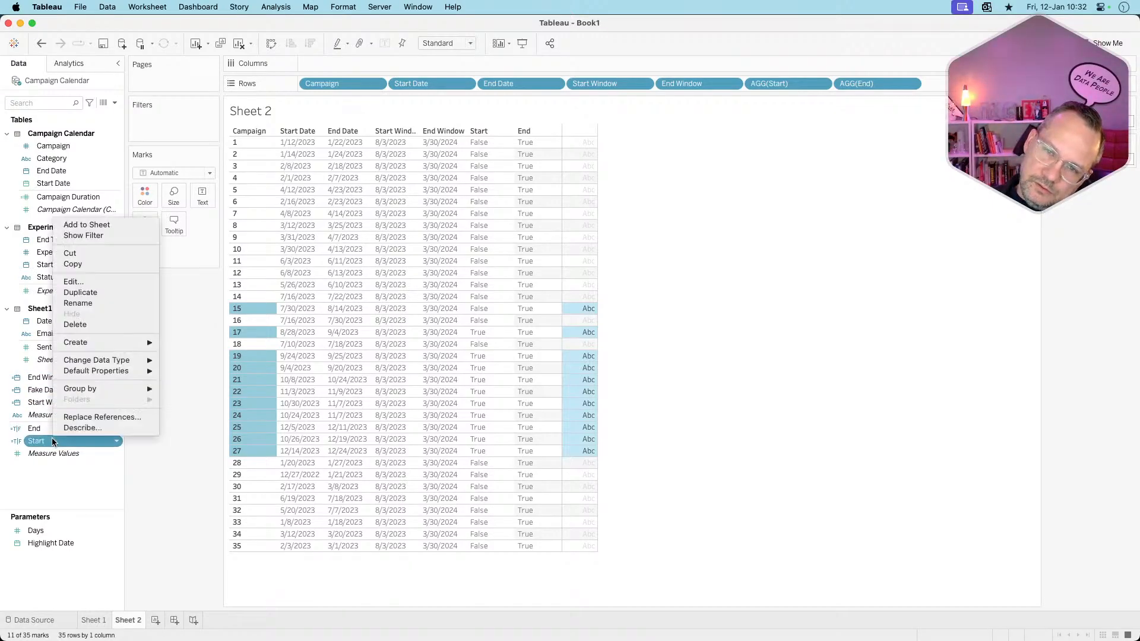
pyautogui.click(84, 279)
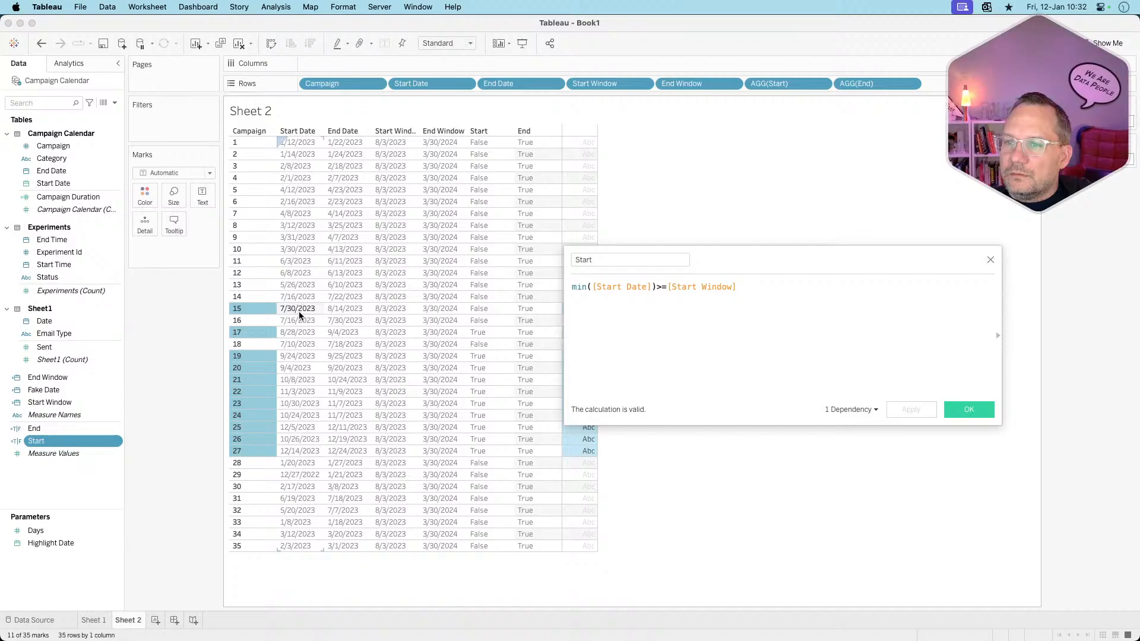
pyautogui.click(573, 286)
pyautogui.write('if')
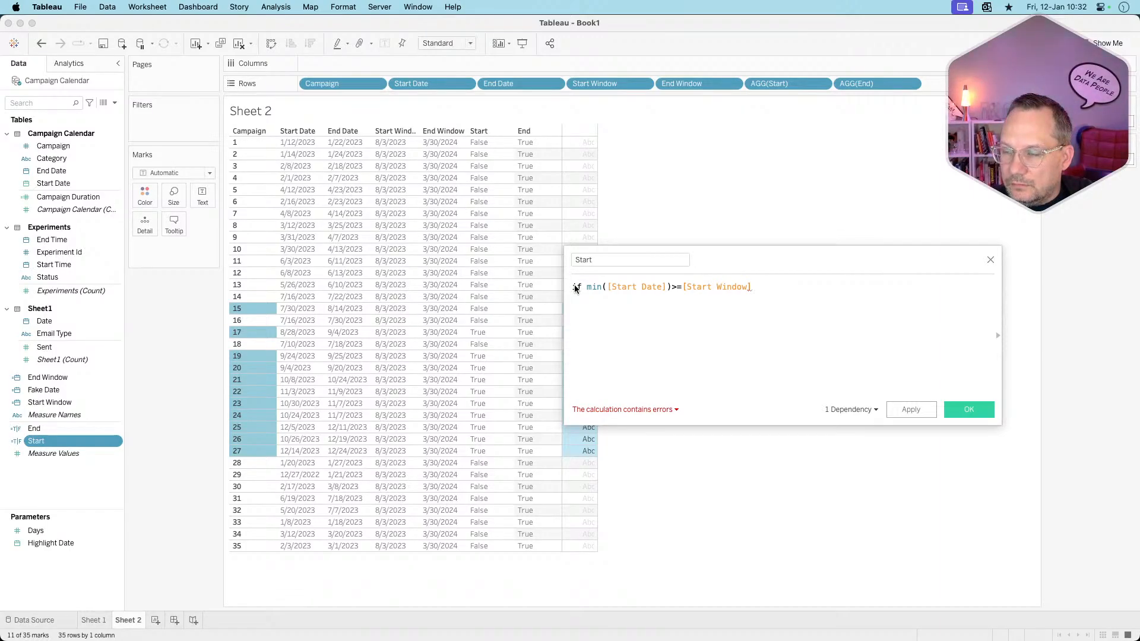
pyautogui.write('th')
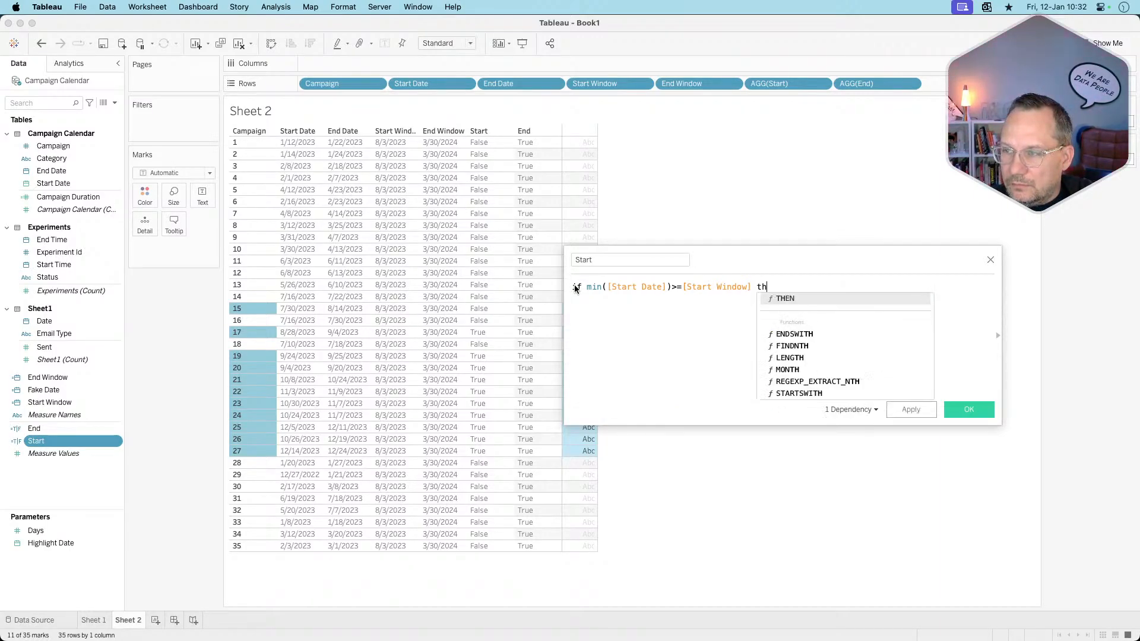
pyautogui.write('en True')
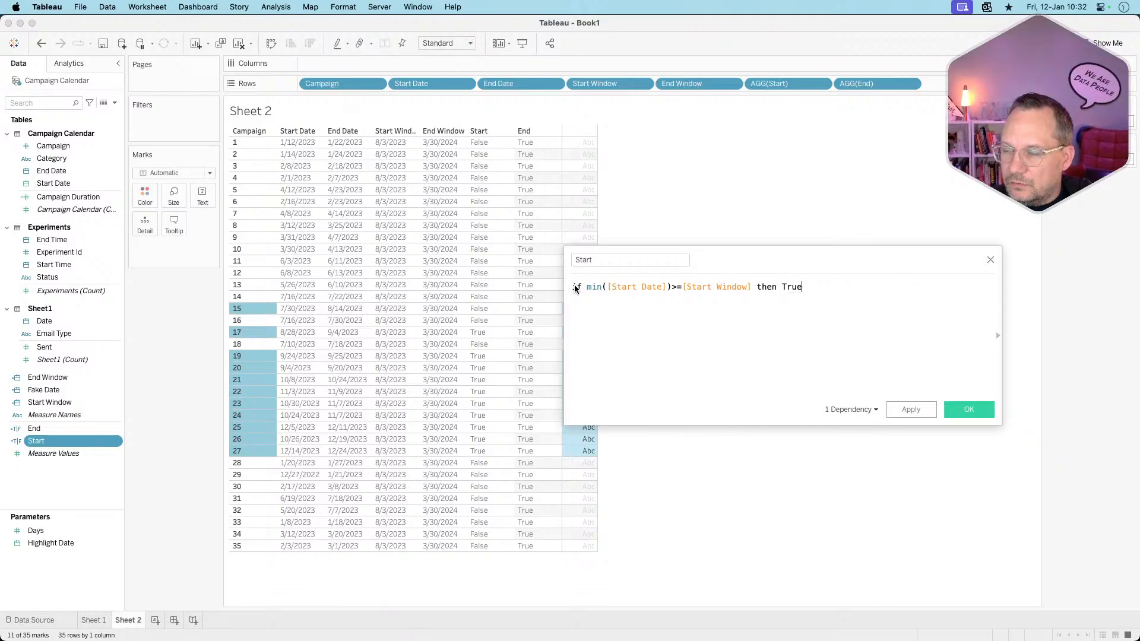
pyautogui.press('Return')
pyautogui.write('elseif')
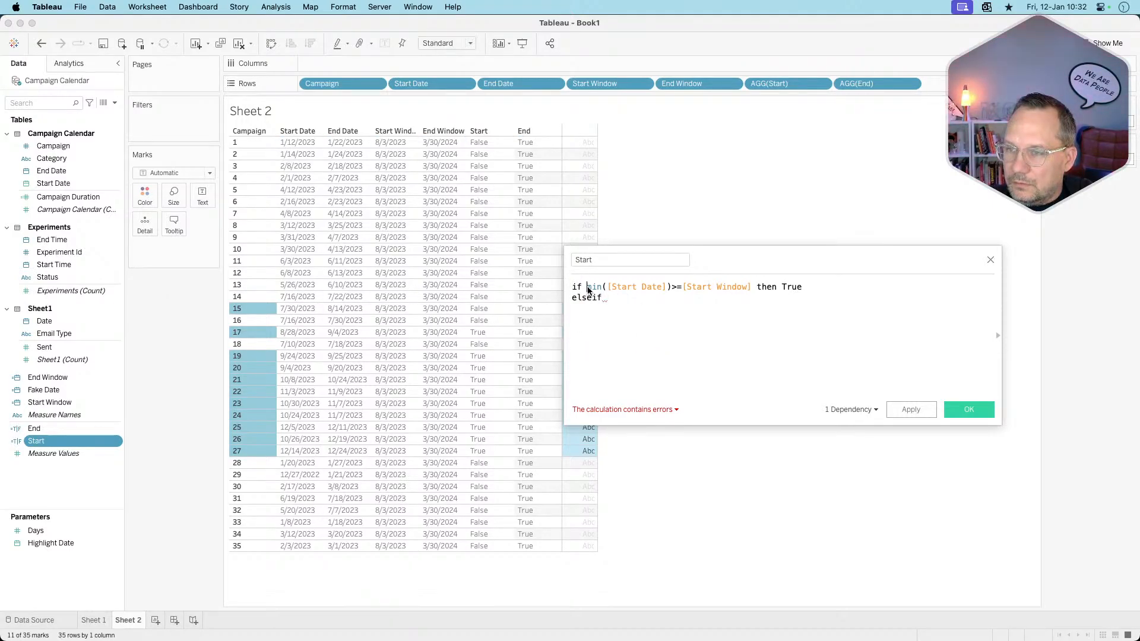
# - Use the [End] field as the elseif condition in the Start formula and add an else FALSE line with a closing end line
pyautogui.moveTo(587, 288); pyautogui.dragTo(752, 292)
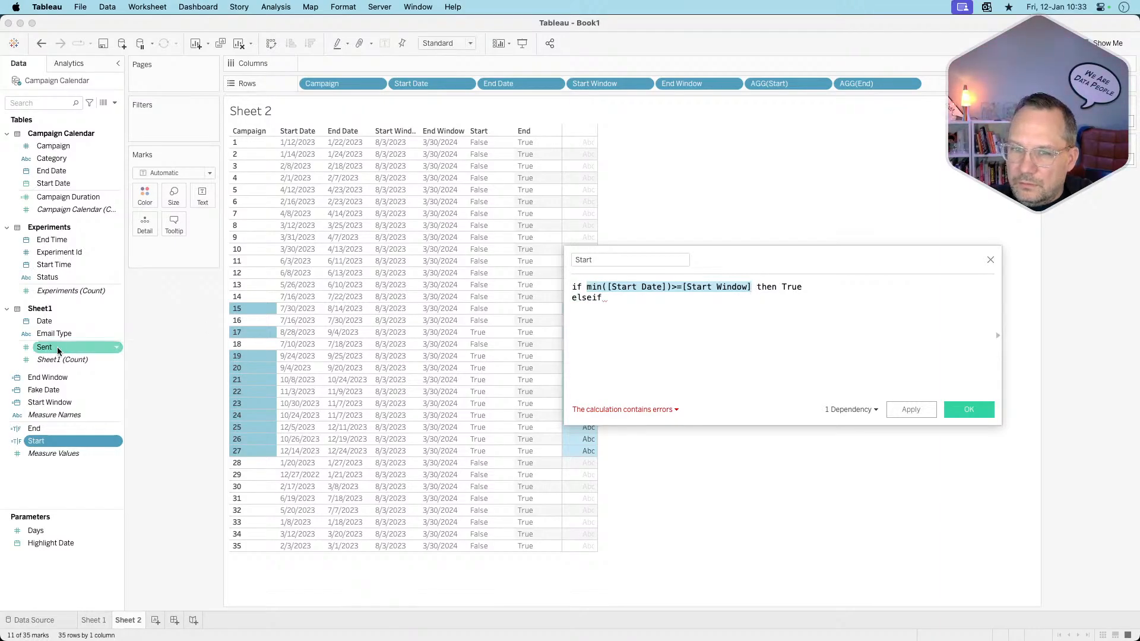
pyautogui.moveTo(64, 428); pyautogui.dragTo(657, 305)
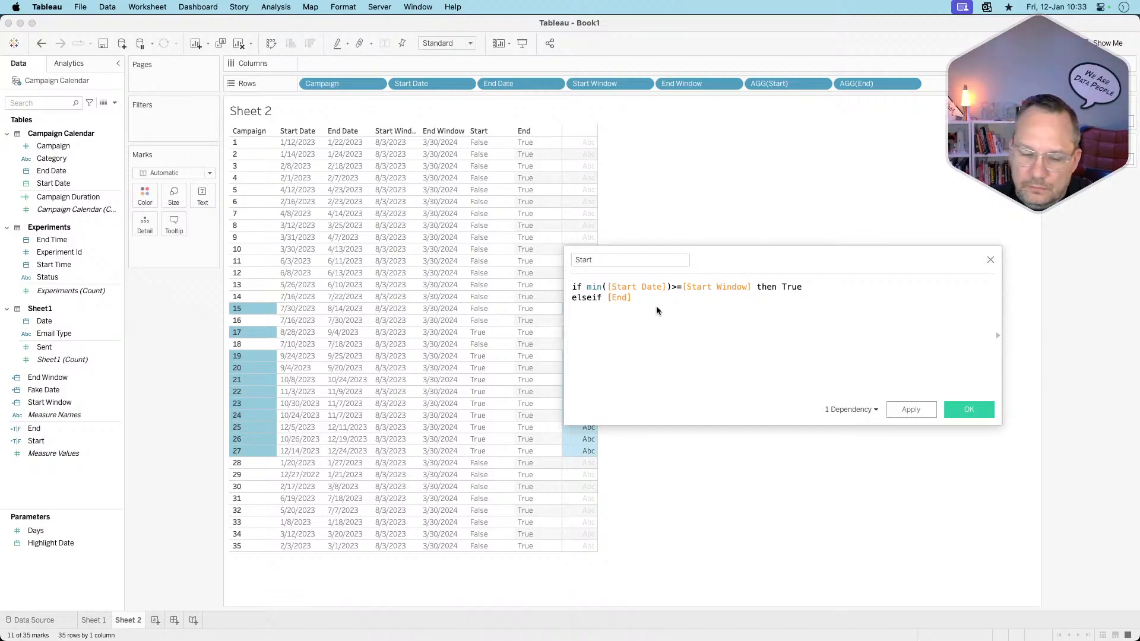
pyautogui.press('Return')
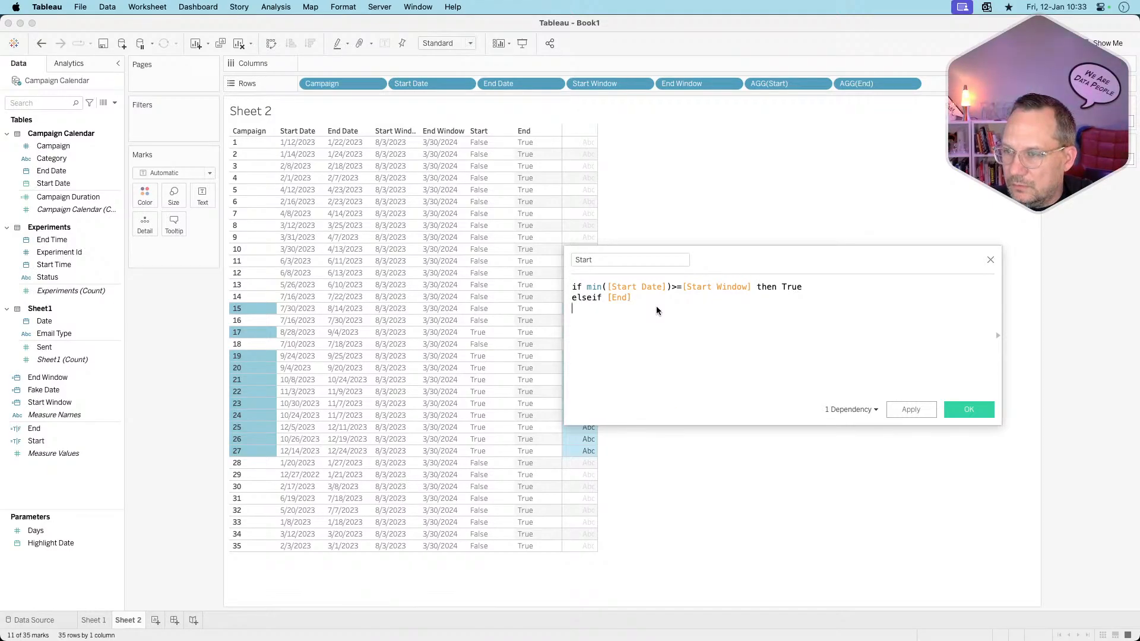
pyautogui.write('else fal')
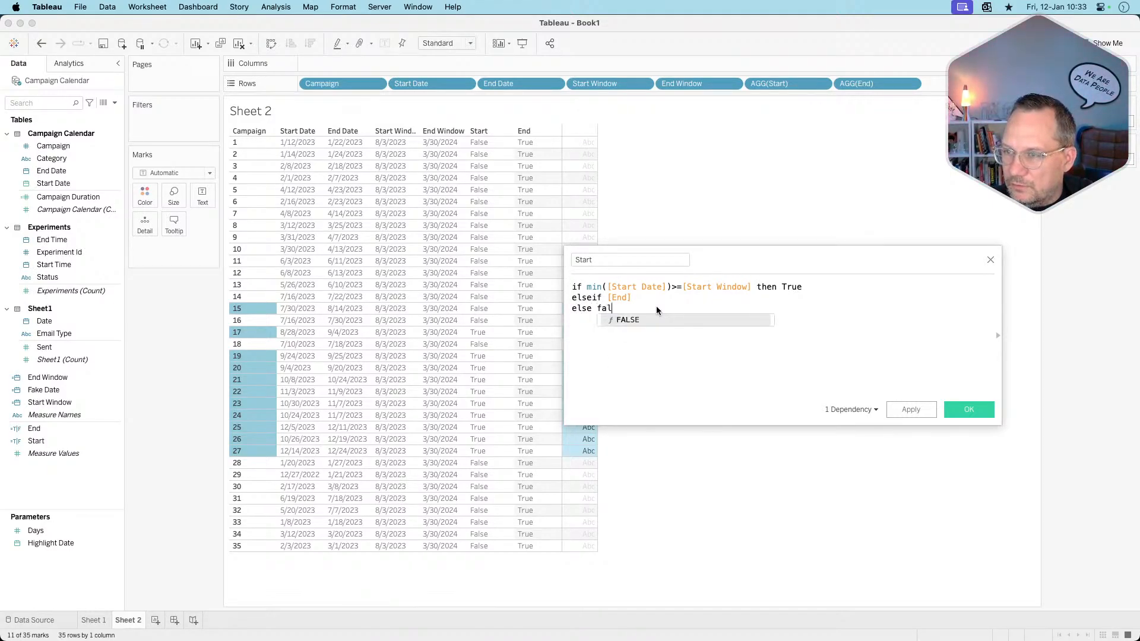
pyautogui.press('Return')
pyautogui.press('Return')
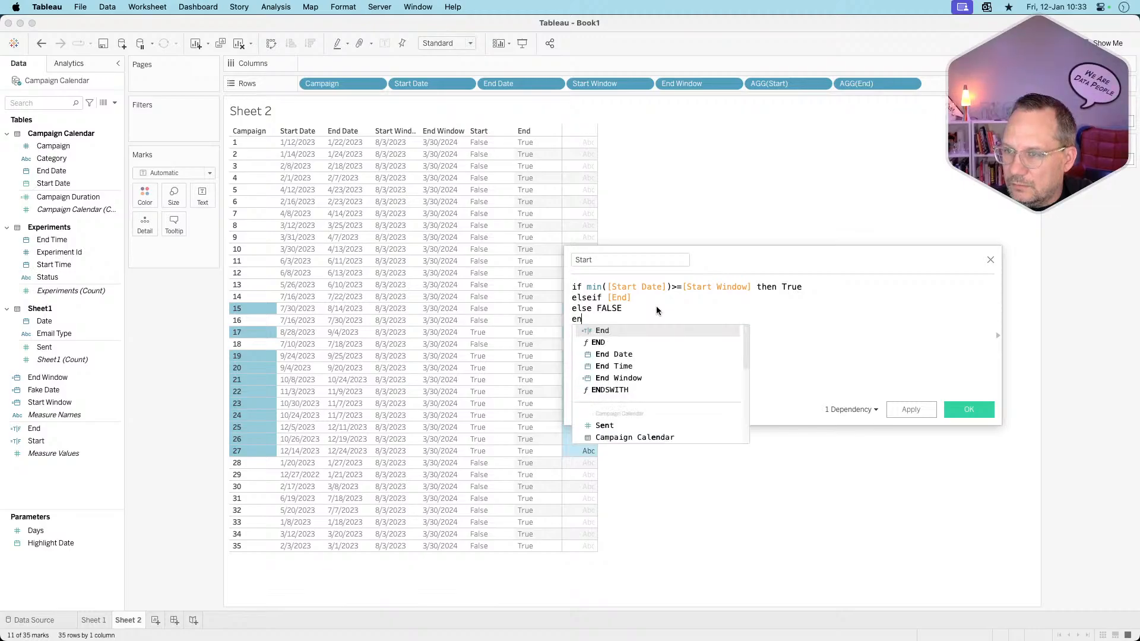
pyautogui.write('end')
pyautogui.press('Return')
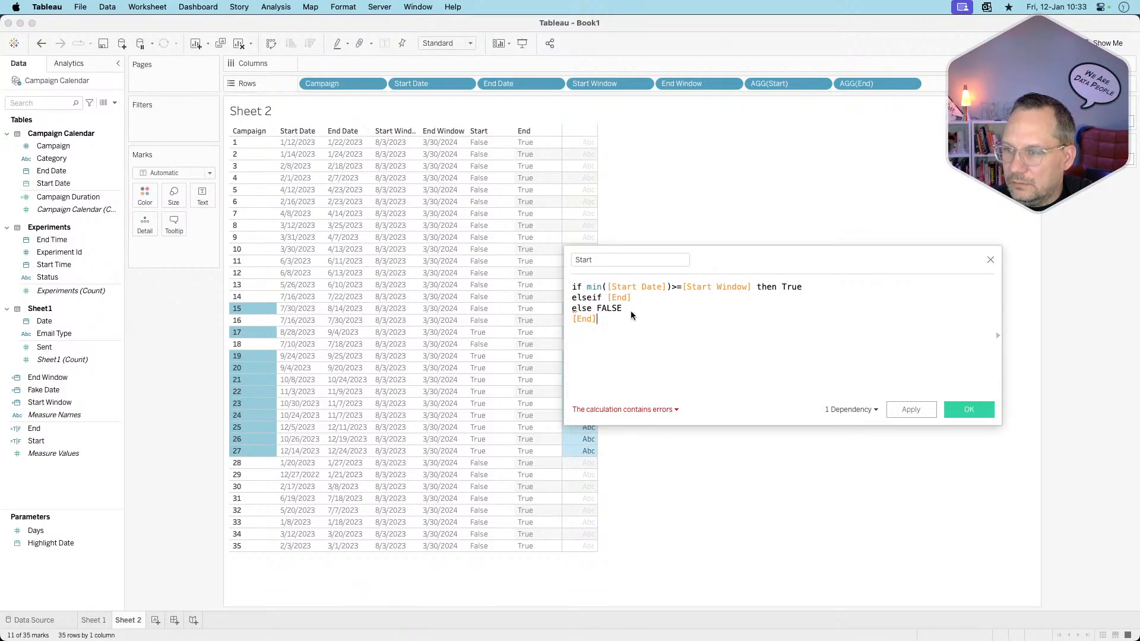
# - Check the Start formula's error details and complete the elseif [End] line with then TRUE
pyautogui.click(624, 312)
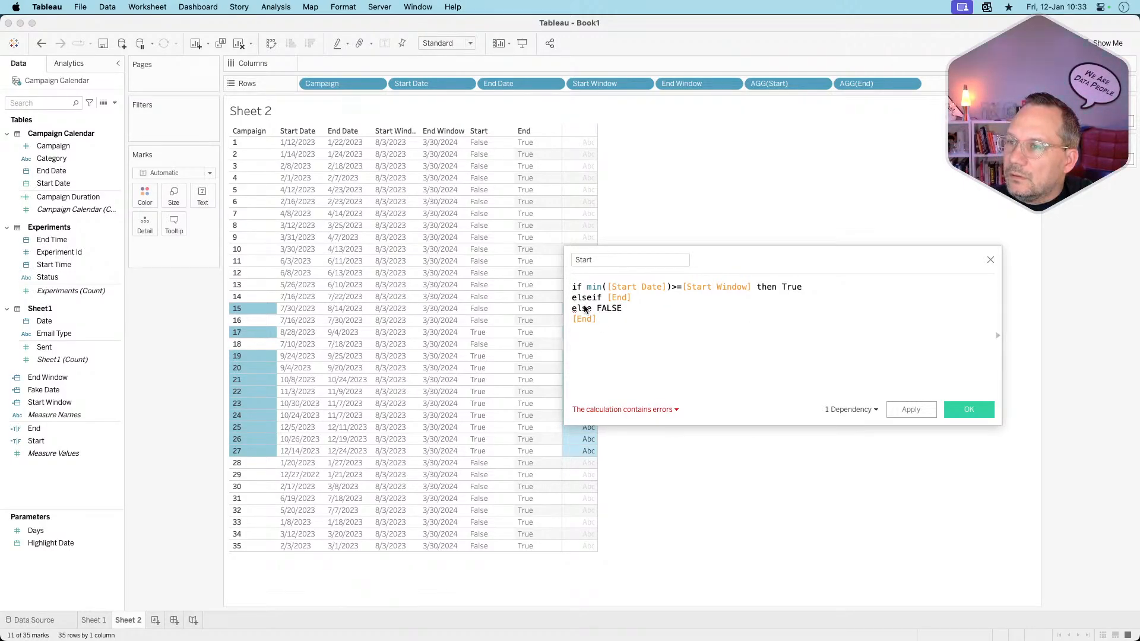
pyautogui.click(595, 410)
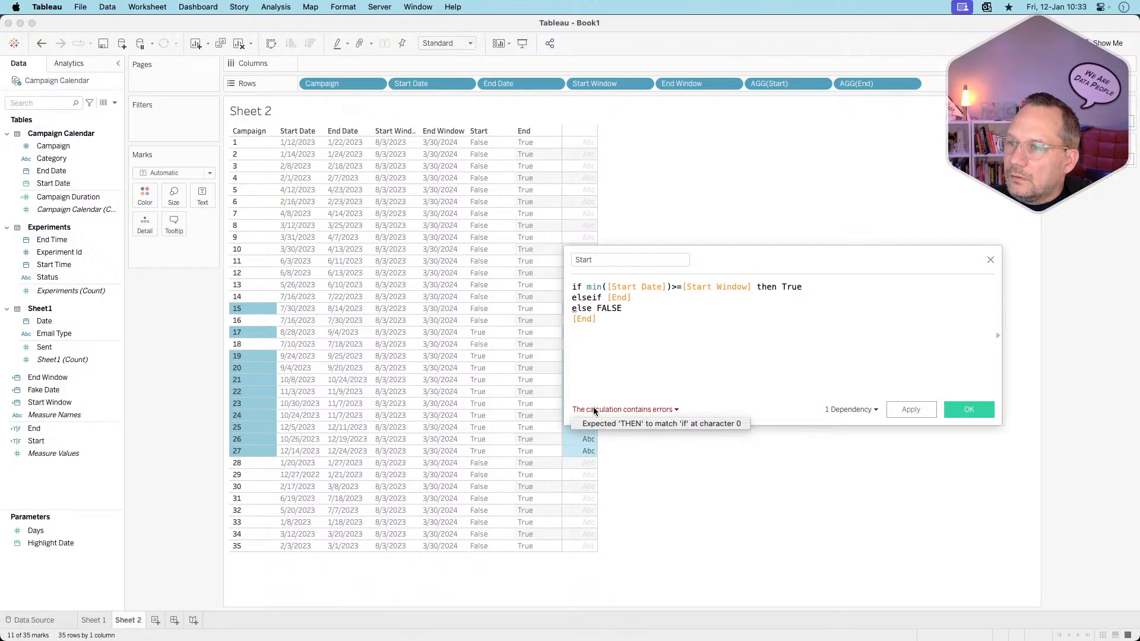
pyautogui.click(636, 306)
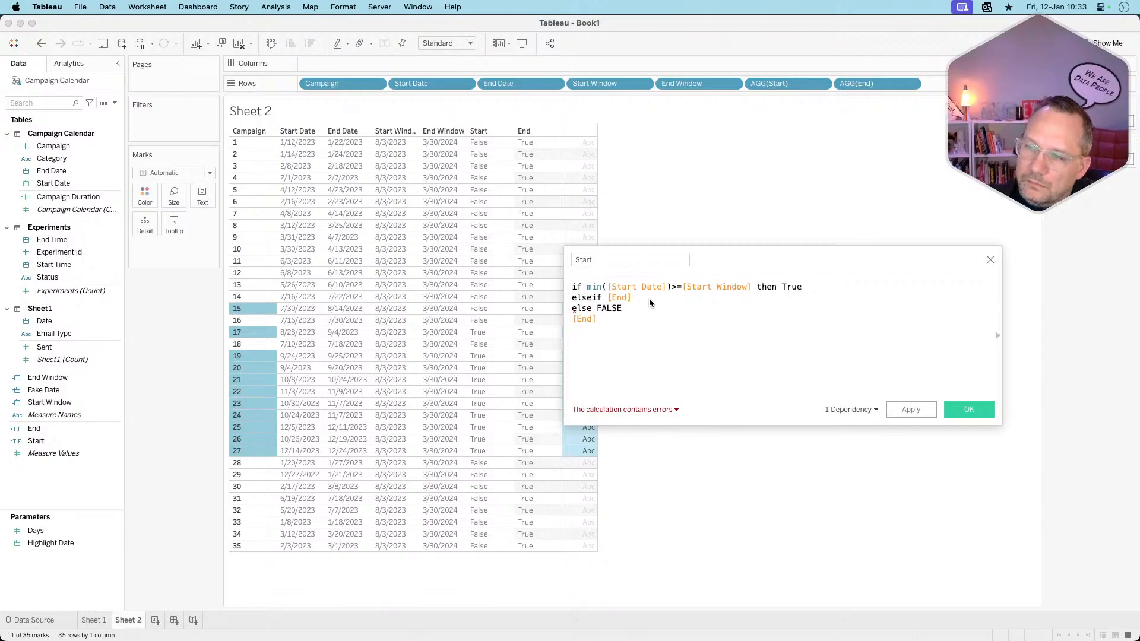
pyautogui.write('then TRUE')
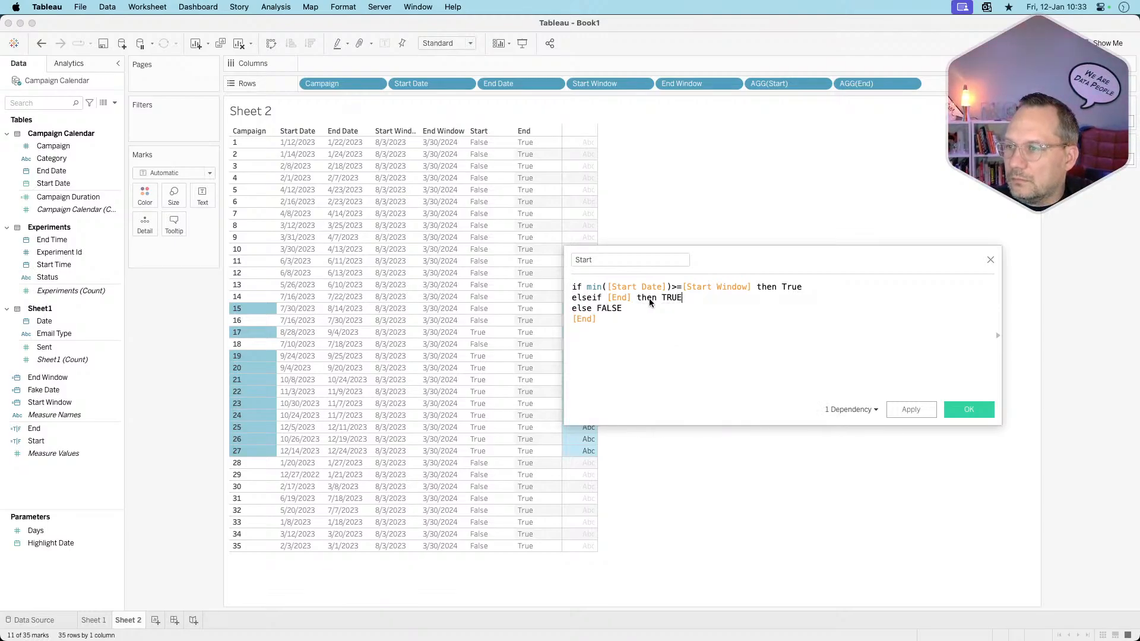
# - Rewrite the result of the Start formula's first if branch as uppercase TRUE
pyautogui.doubleClick(789, 285)
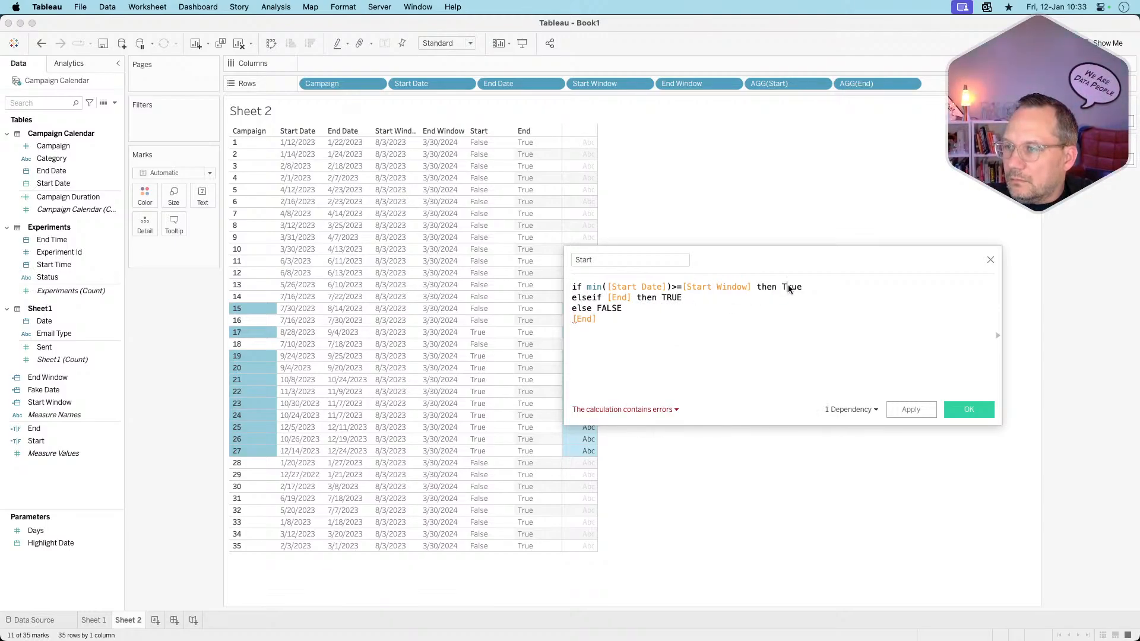
pyautogui.write('TRUE')
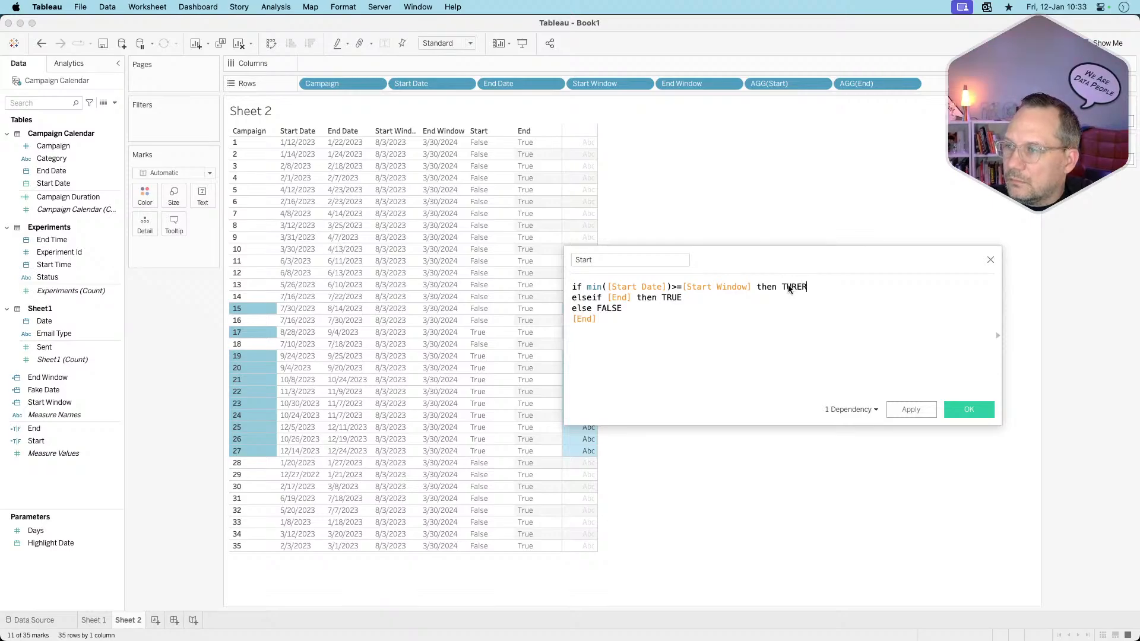
pyautogui.press('BackSpace')
pyautogui.write('R')
pyautogui.press('BackSpace')
pyautogui.press('BackSpace')
pyautogui.write('RUE')
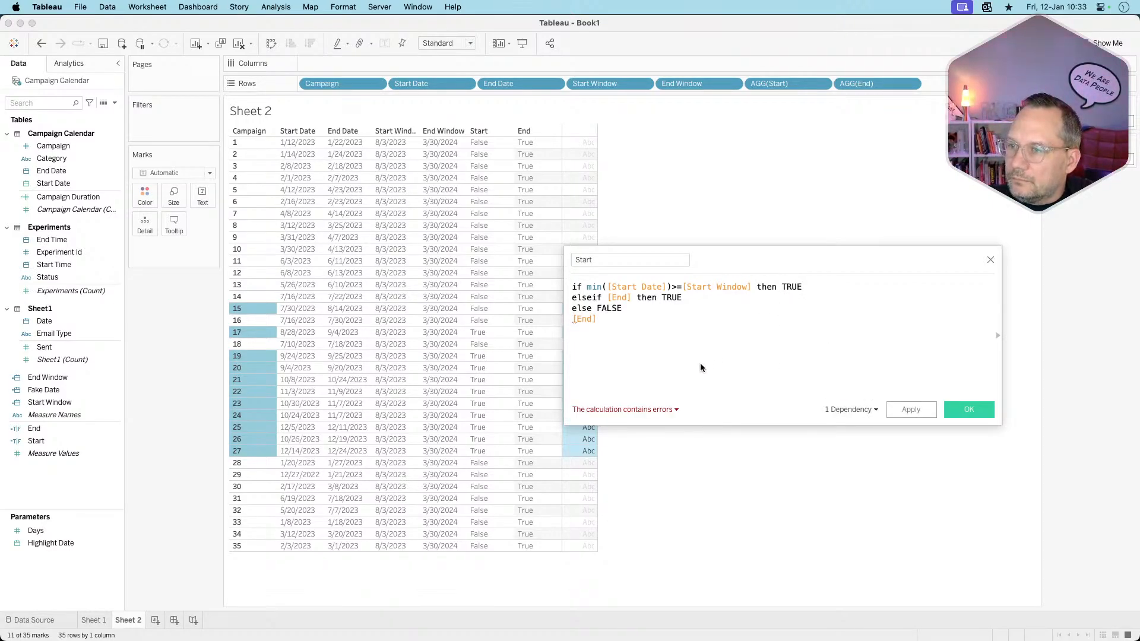
# - Replace the [End] field on the Start formula's last line with the end keyword and apply the calculation
pyautogui.moveTo(626, 323); pyautogui.dragTo(541, 320)
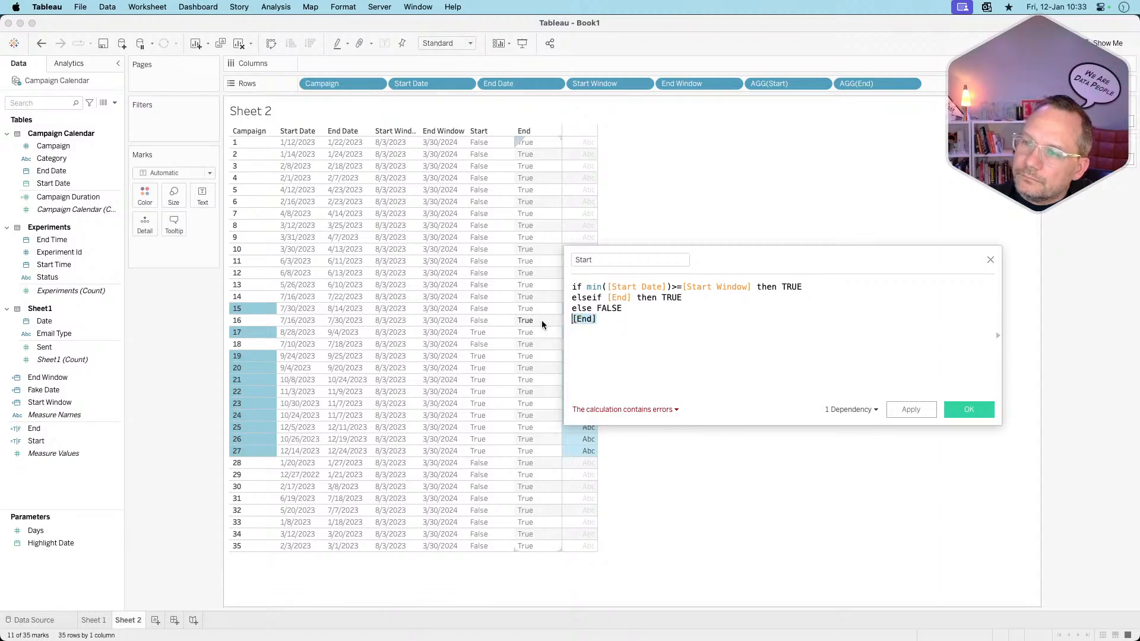
pyautogui.write('end')
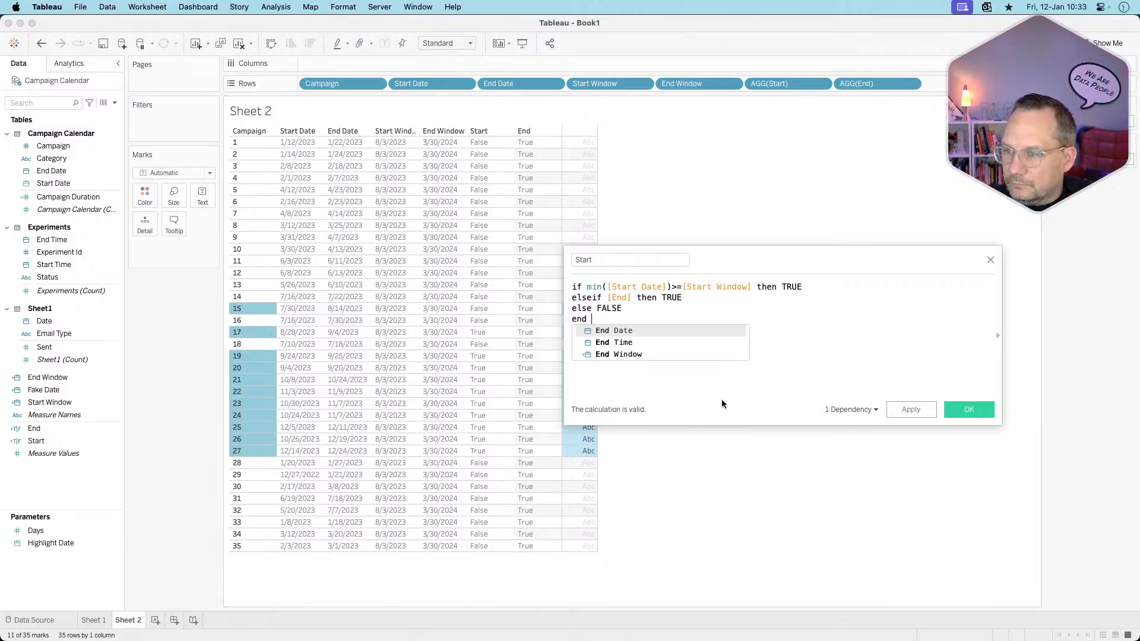
pyautogui.click(921, 409)
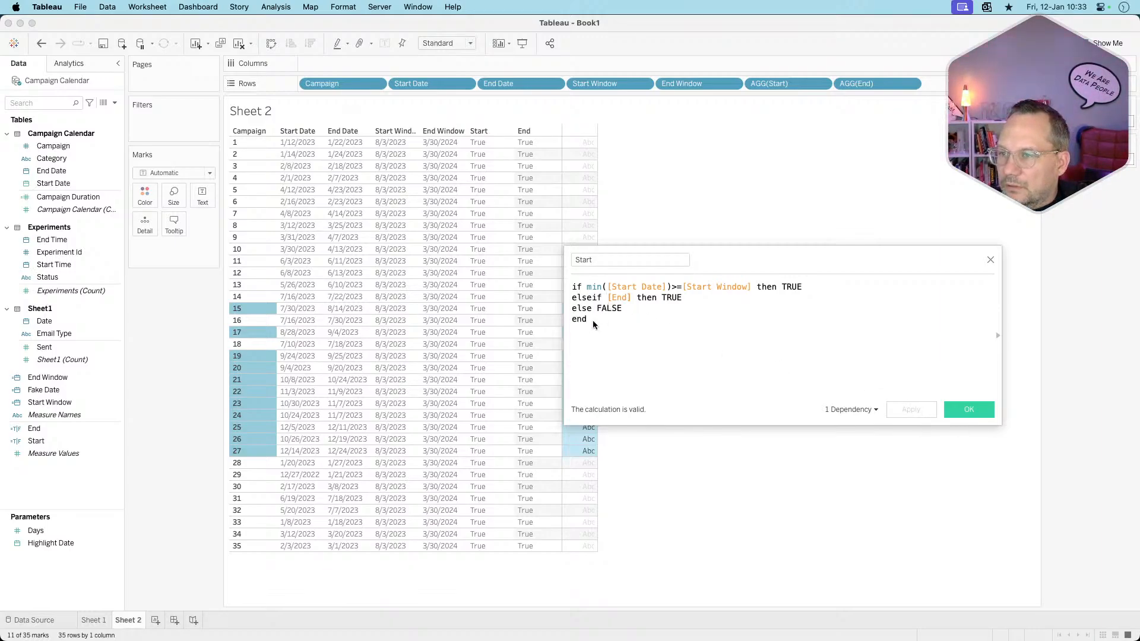
# - Clear the if statement from the Start editor, close it and revert the applied change to the Start calculation
pyautogui.moveTo(591, 322); pyautogui.dragTo(562, 288)
pyautogui.press('cmd+x')
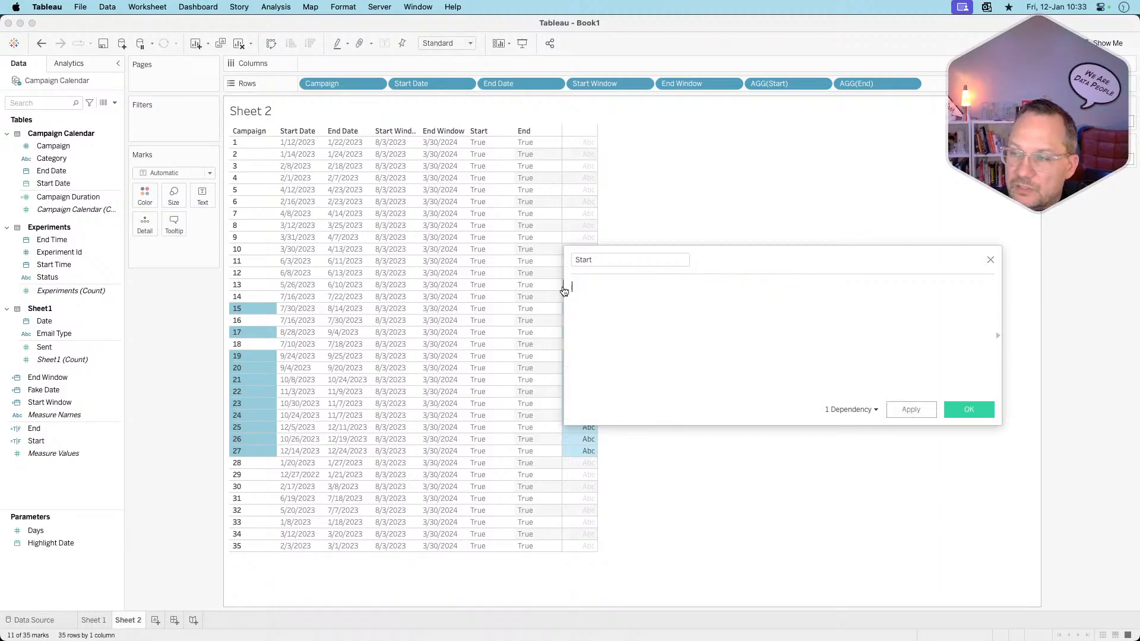
pyautogui.click(990, 260)
pyautogui.click(769, 312)
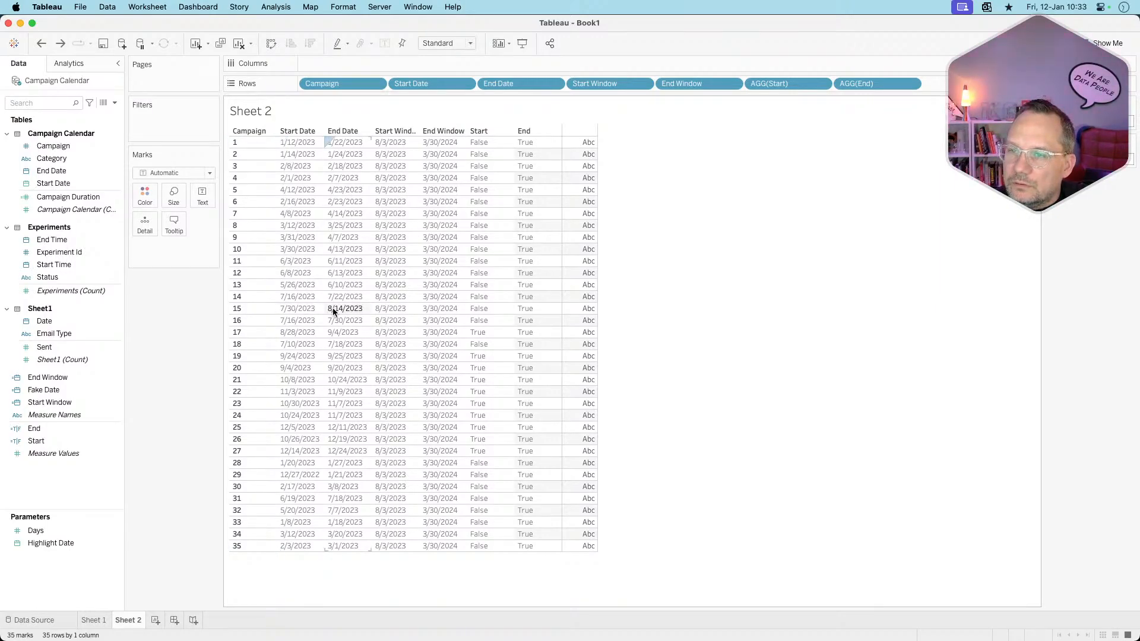
pyautogui.rightClick(65, 489)
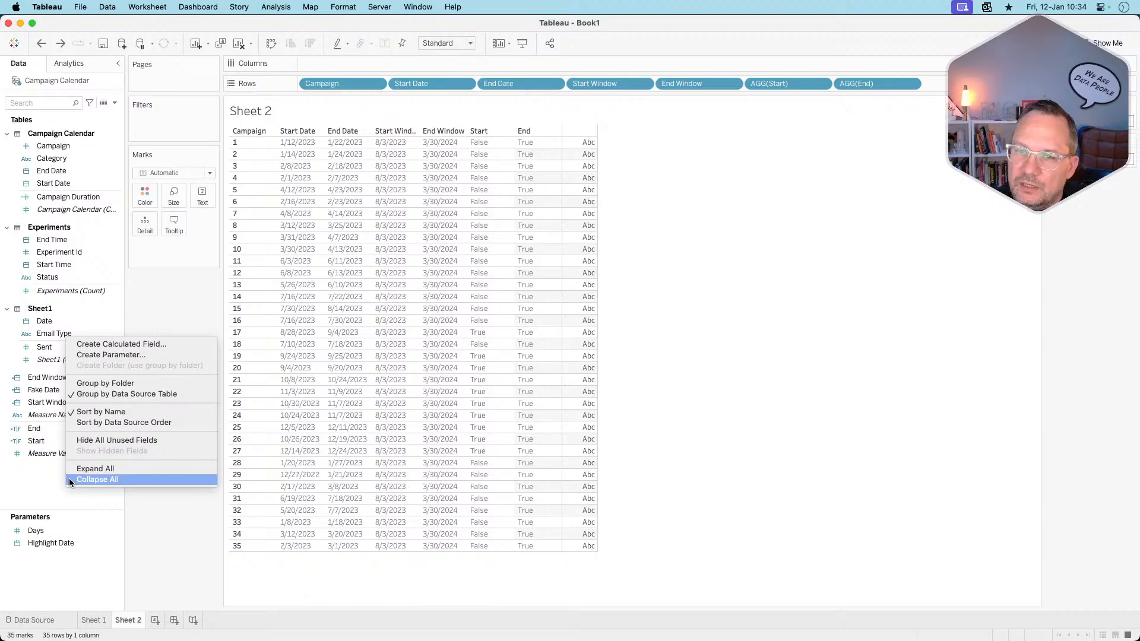
pyautogui.click(126, 344)
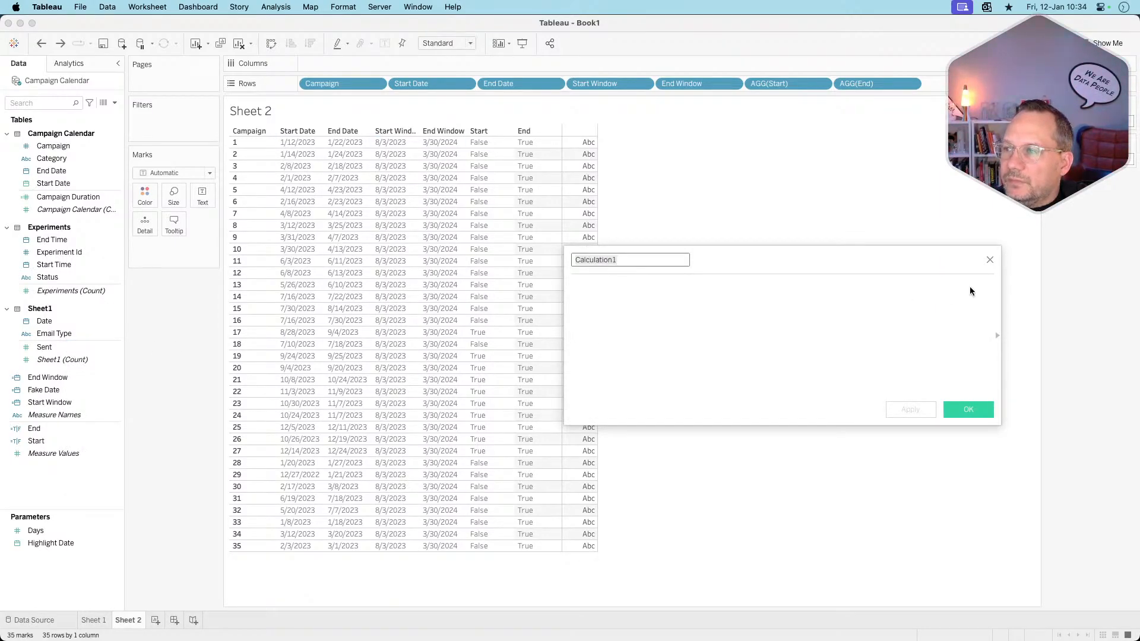
pyautogui.click(989, 262)
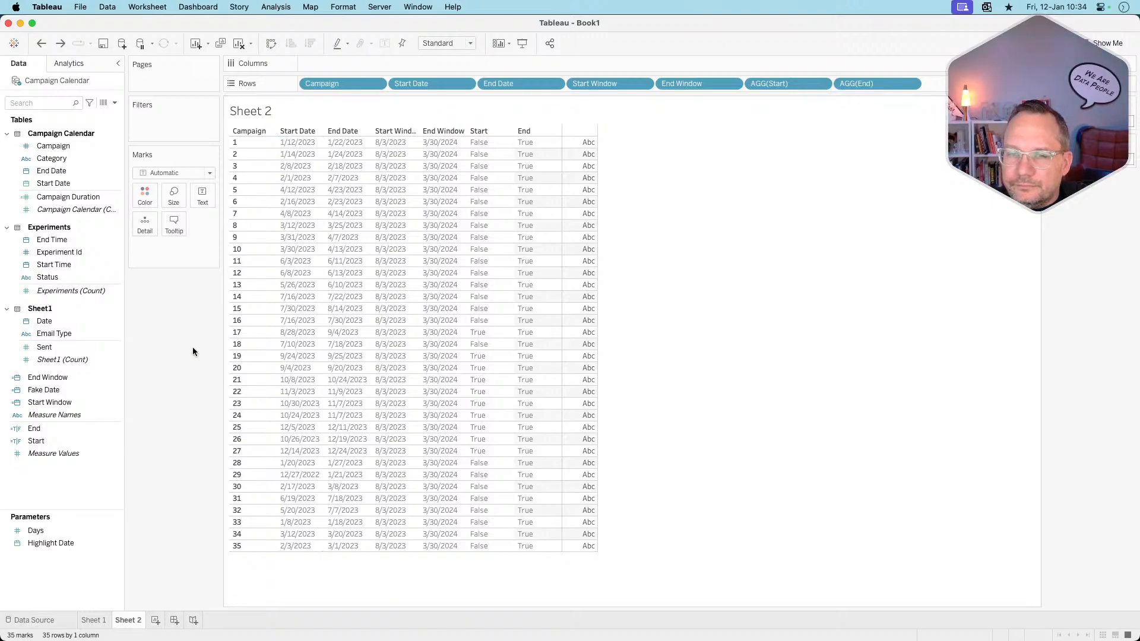
pyautogui.rightClick(63, 483)
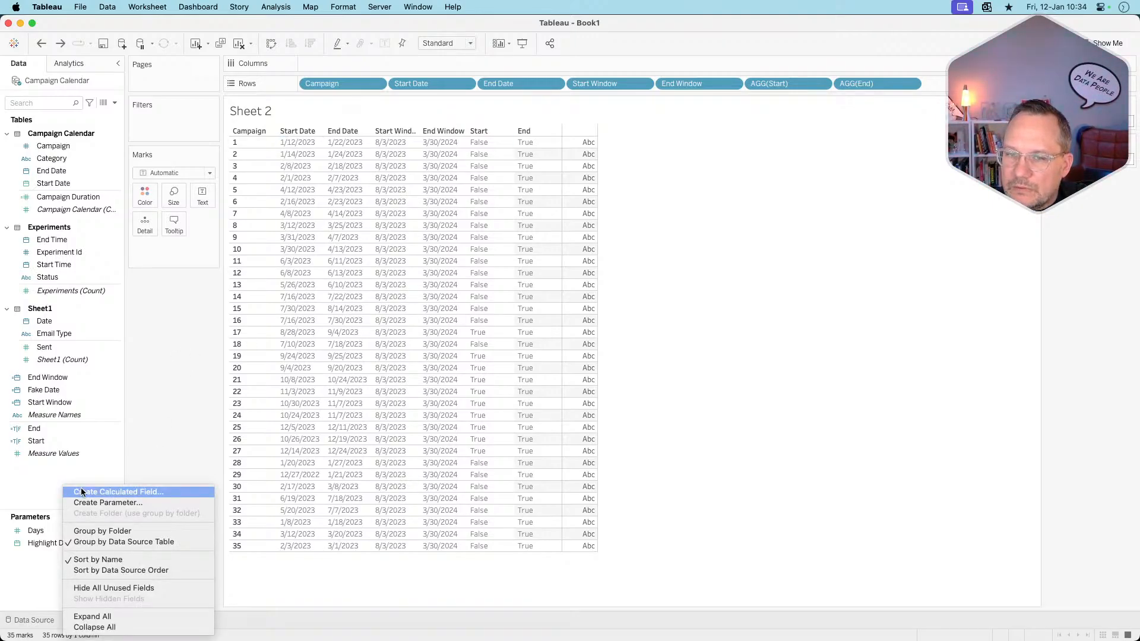
pyautogui.click(64, 393)
pyautogui.click(58, 379)
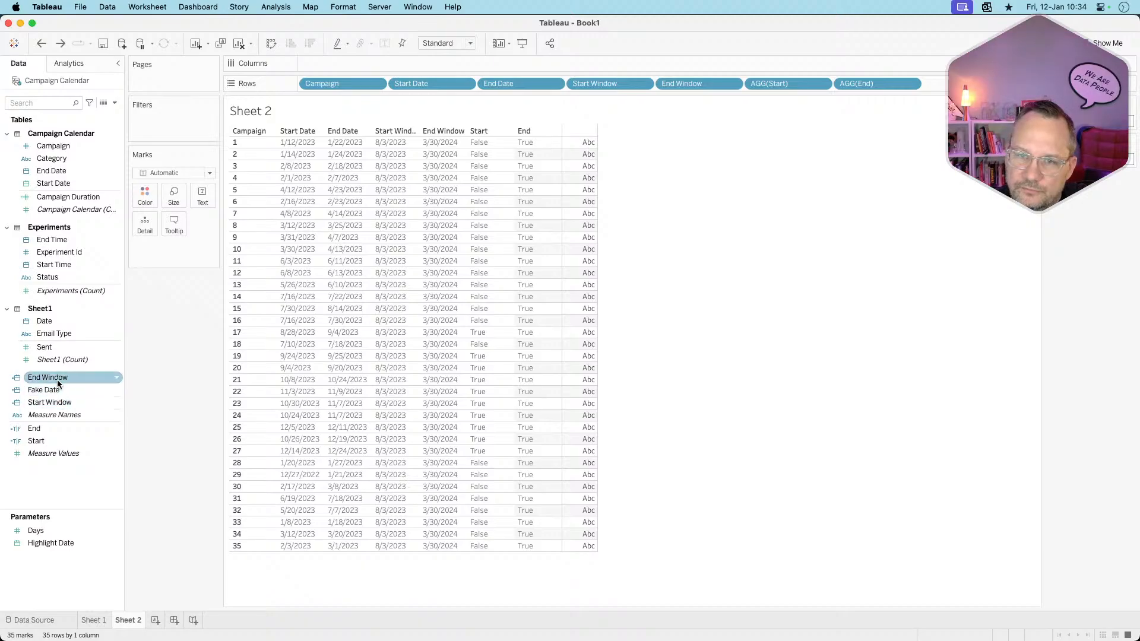
pyautogui.rightClick(58, 378)
pyautogui.click(77, 444)
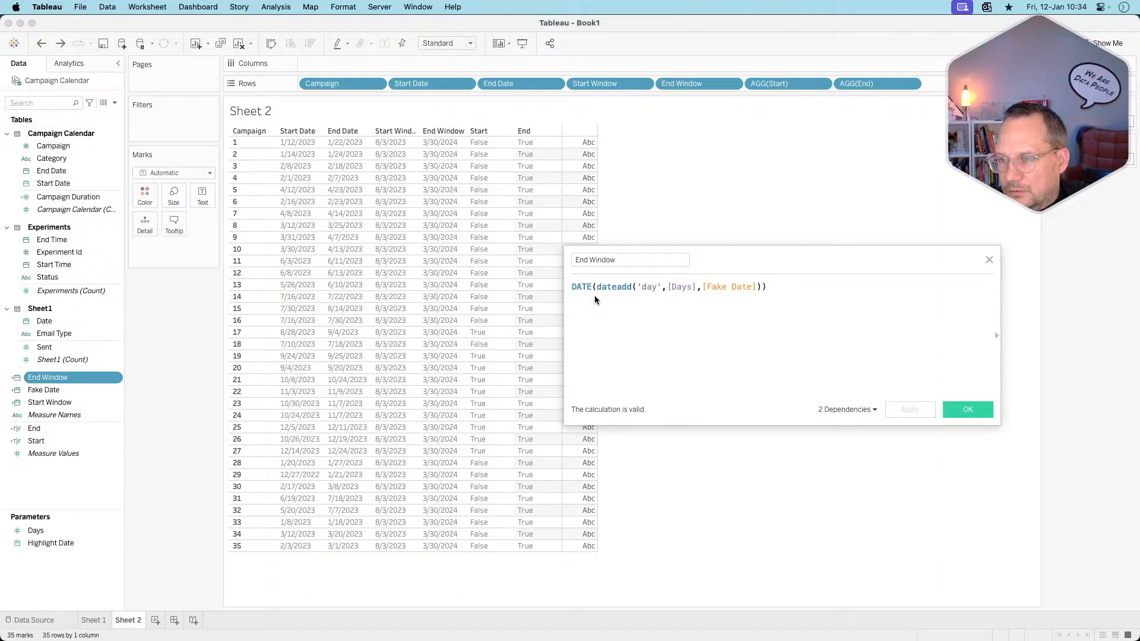
pyautogui.press('Home')
pyautogui.write('if')
pyautogui.press('End')
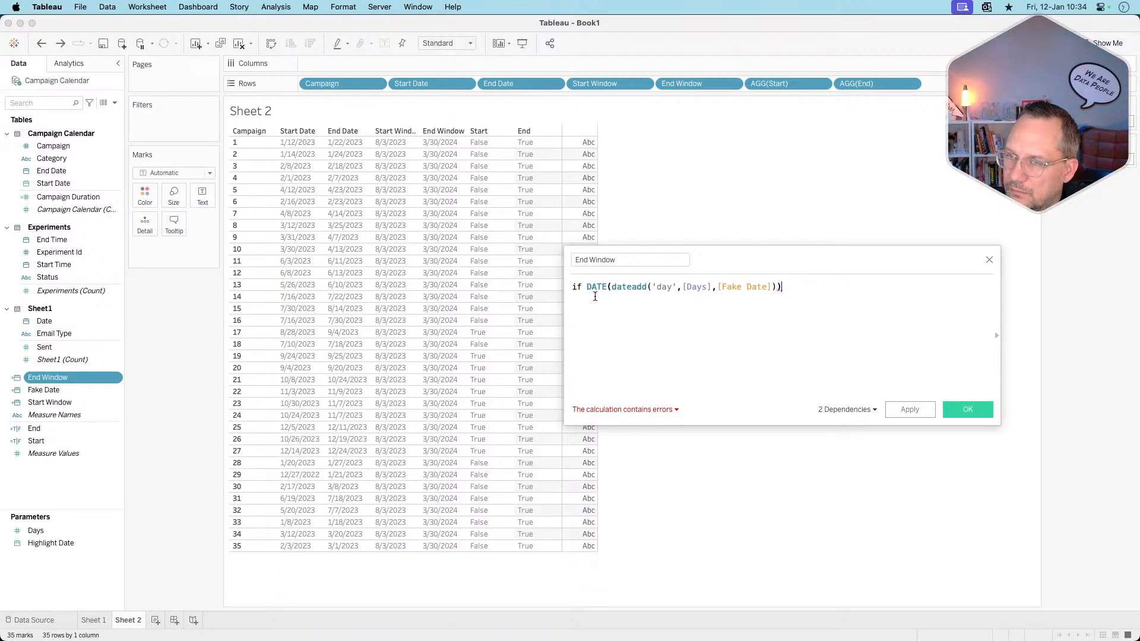
pyautogui.moveTo(585, 286); pyautogui.dragTo(557, 285)
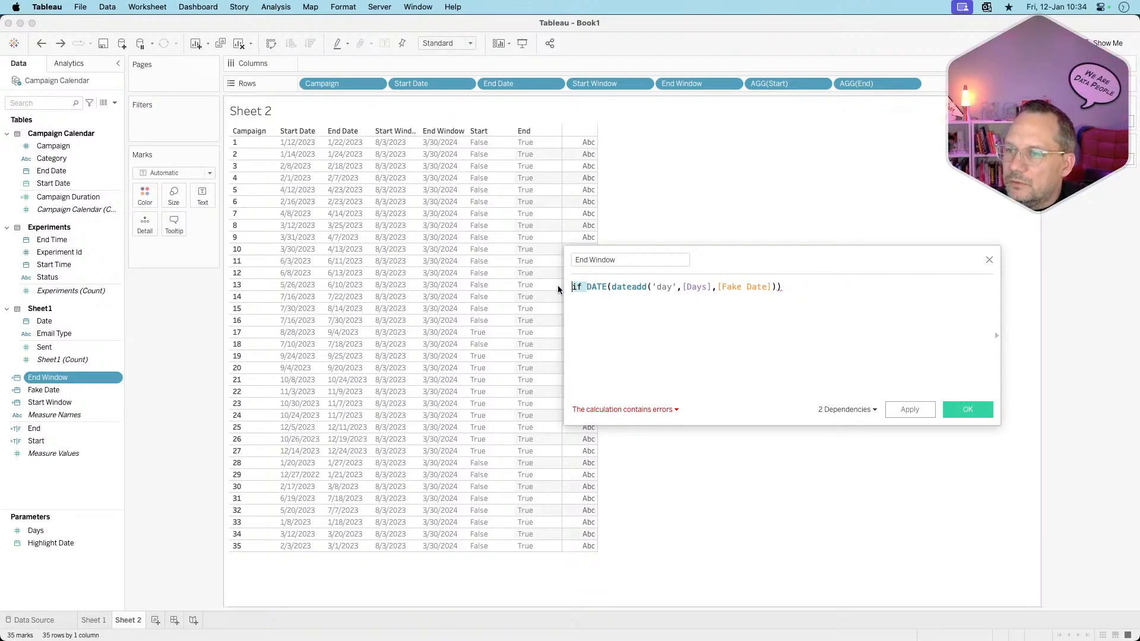
pyautogui.press('BackSpace')
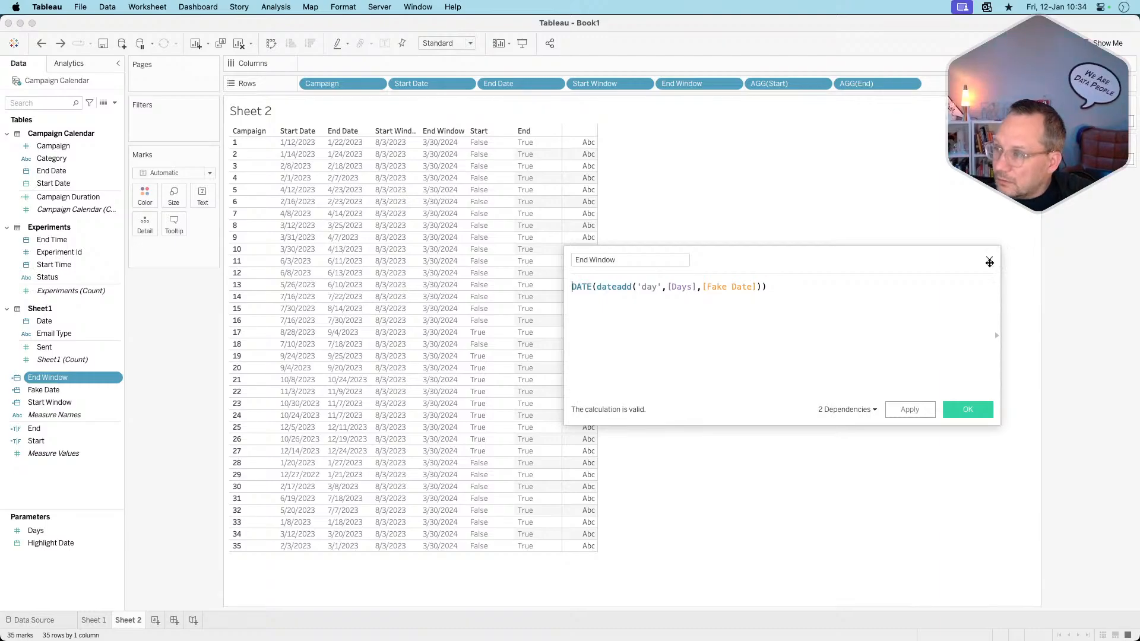
pyautogui.click(989, 262)
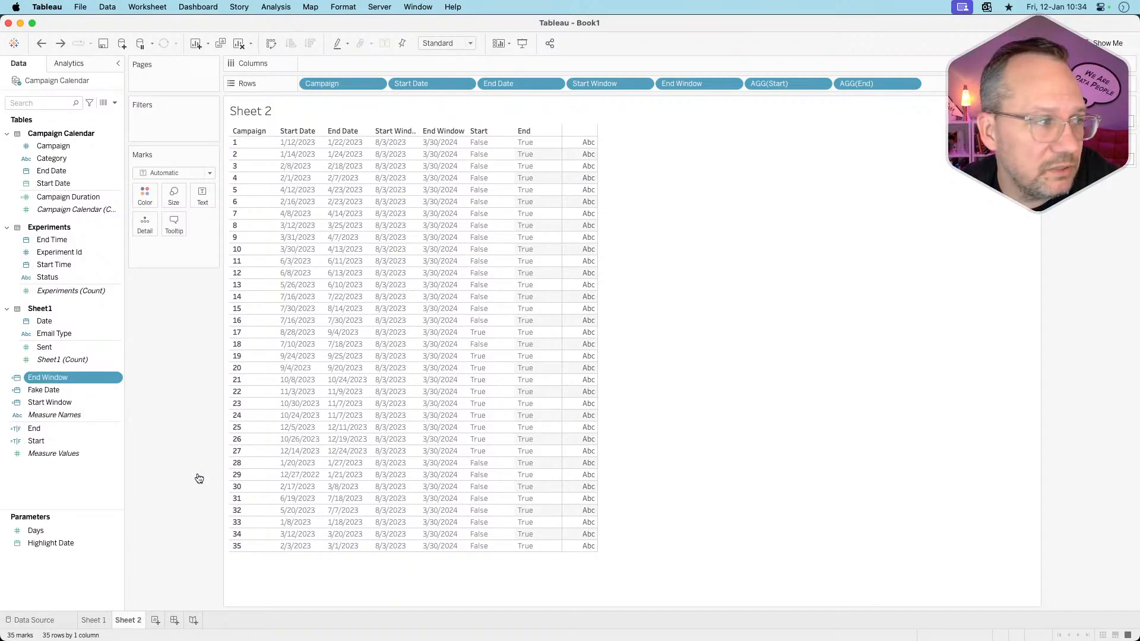
# - Compare campaign 15's dates in the WOW2024 Week 2 dashboard in the browser with its row in Tableau's Sheet 2, and review the End Window formula
pyautogui.hotkey('ctrl', 'Right')
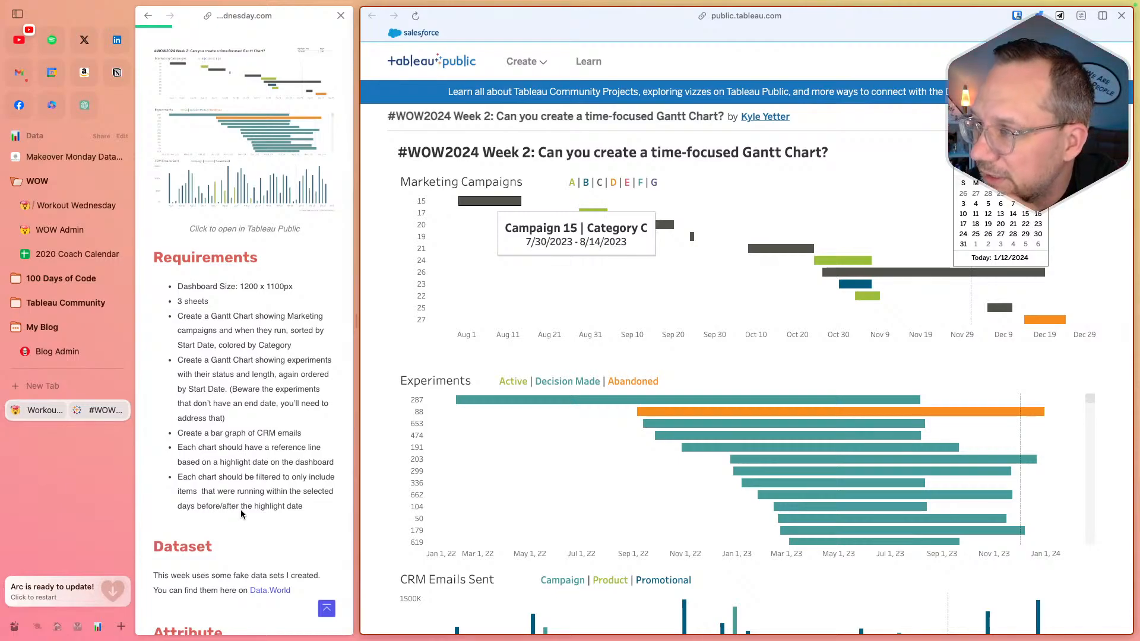
pyautogui.click(947, 315)
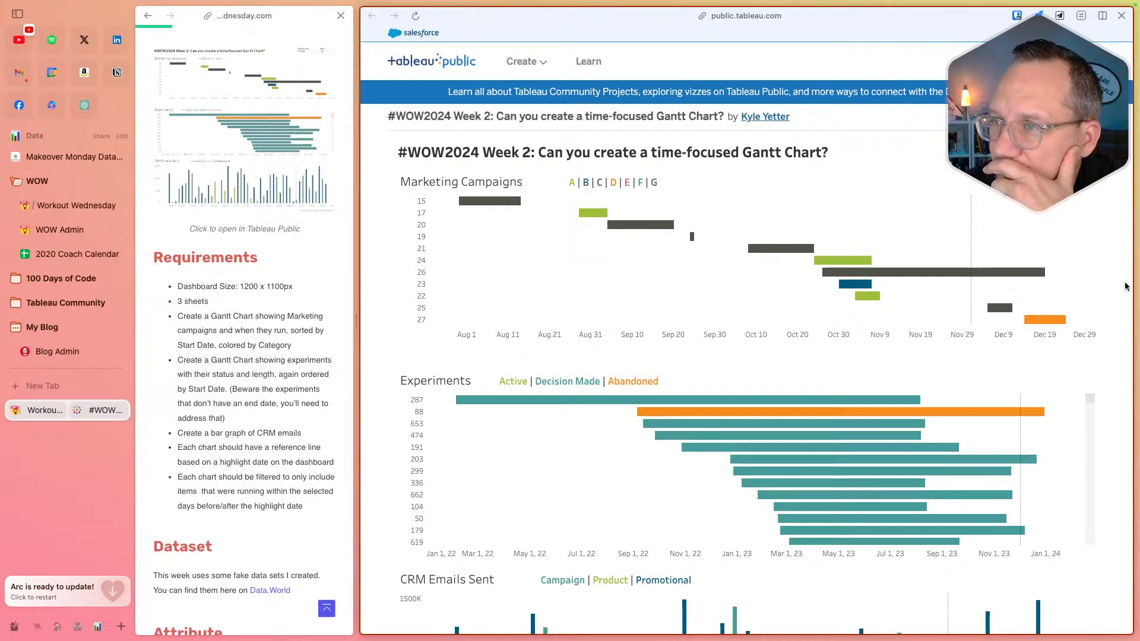
pyautogui.moveTo(475, 205)
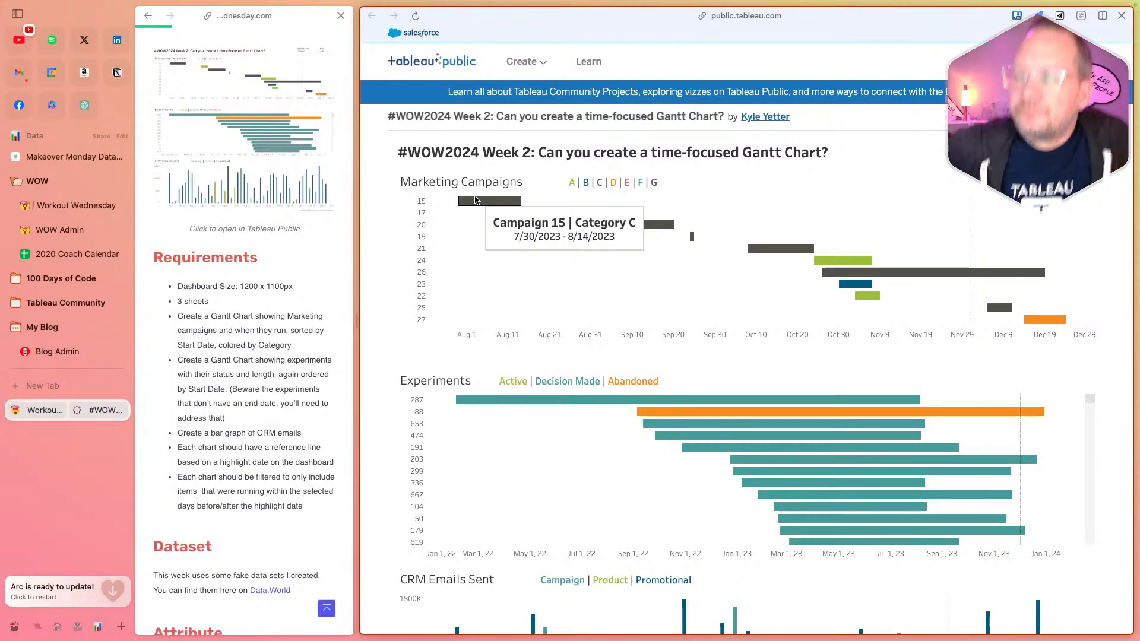
pyautogui.hotkey('ctrl', 'Left')
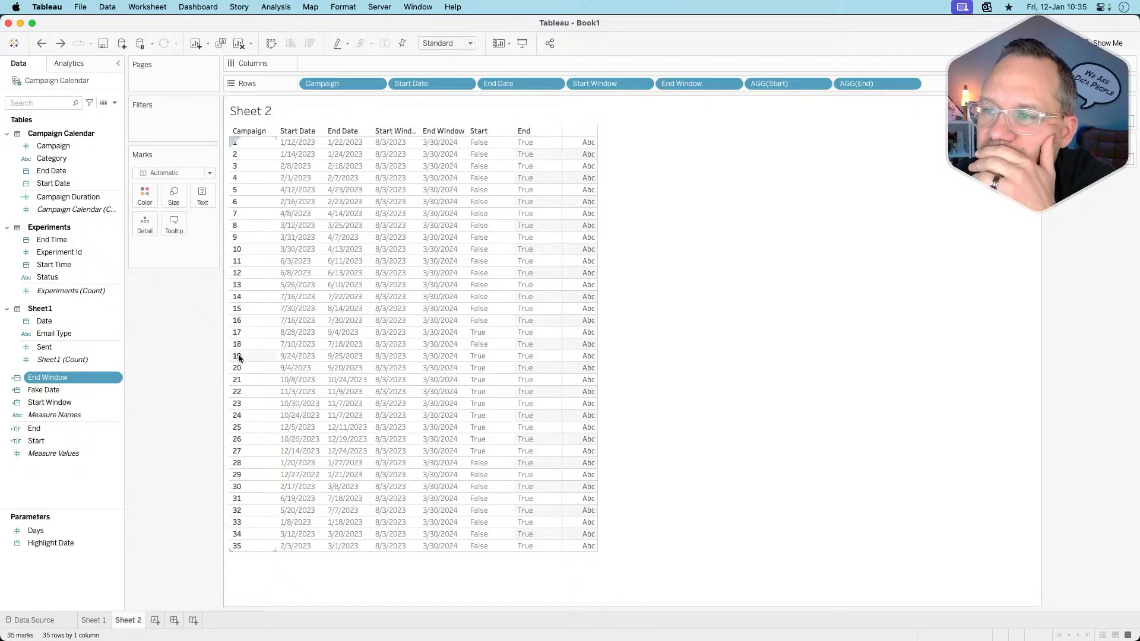
pyautogui.click(249, 308)
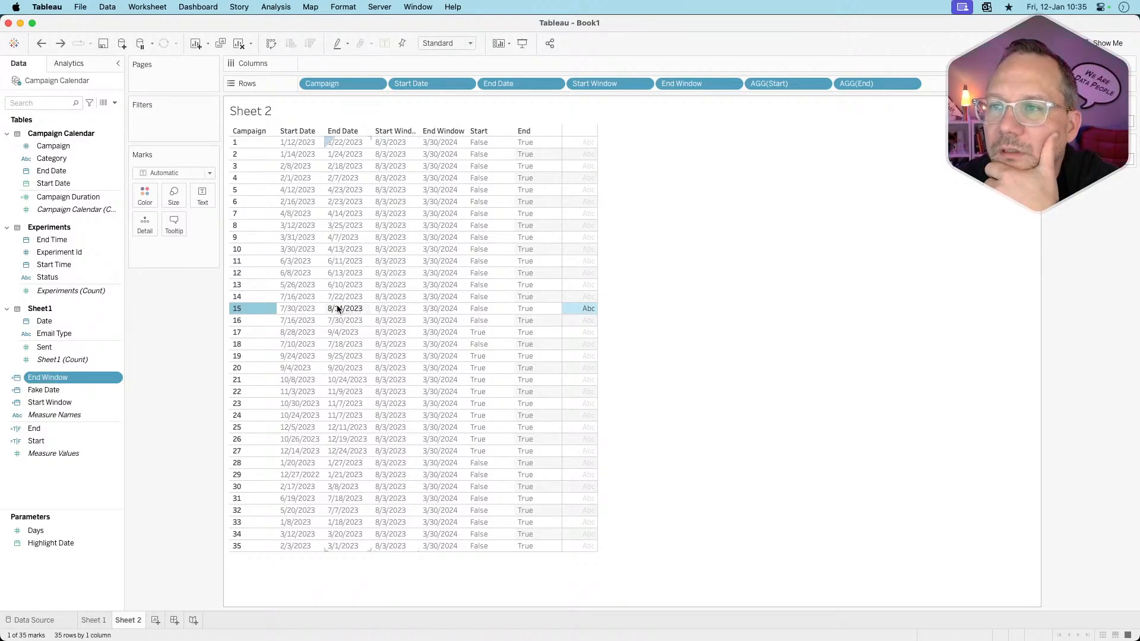
pyautogui.rightClick(62, 379)
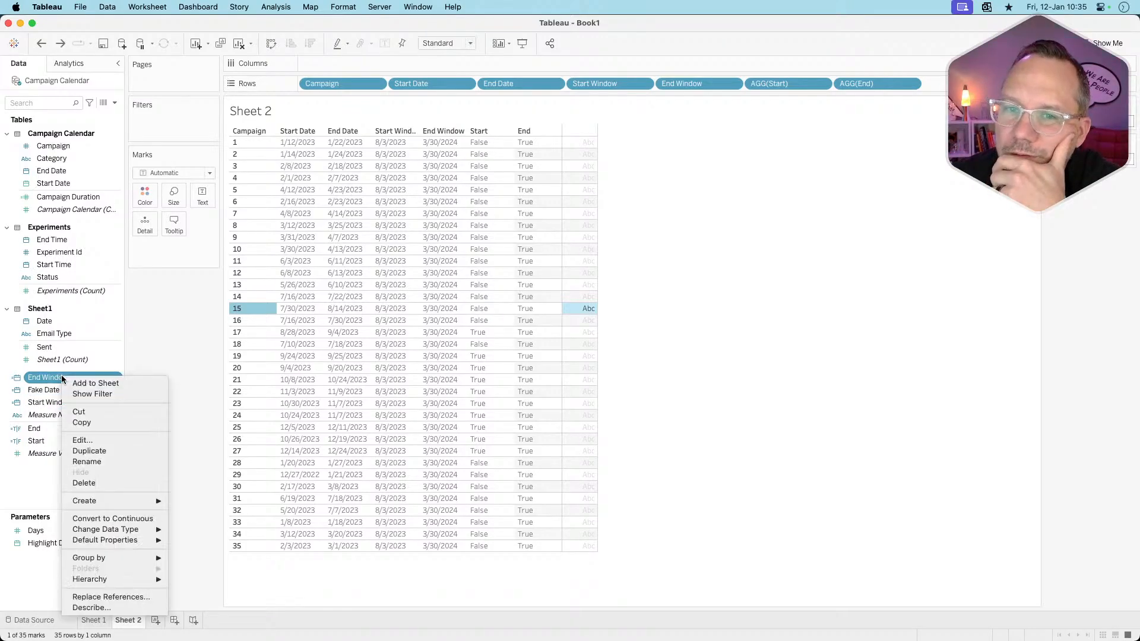
pyautogui.click(83, 439)
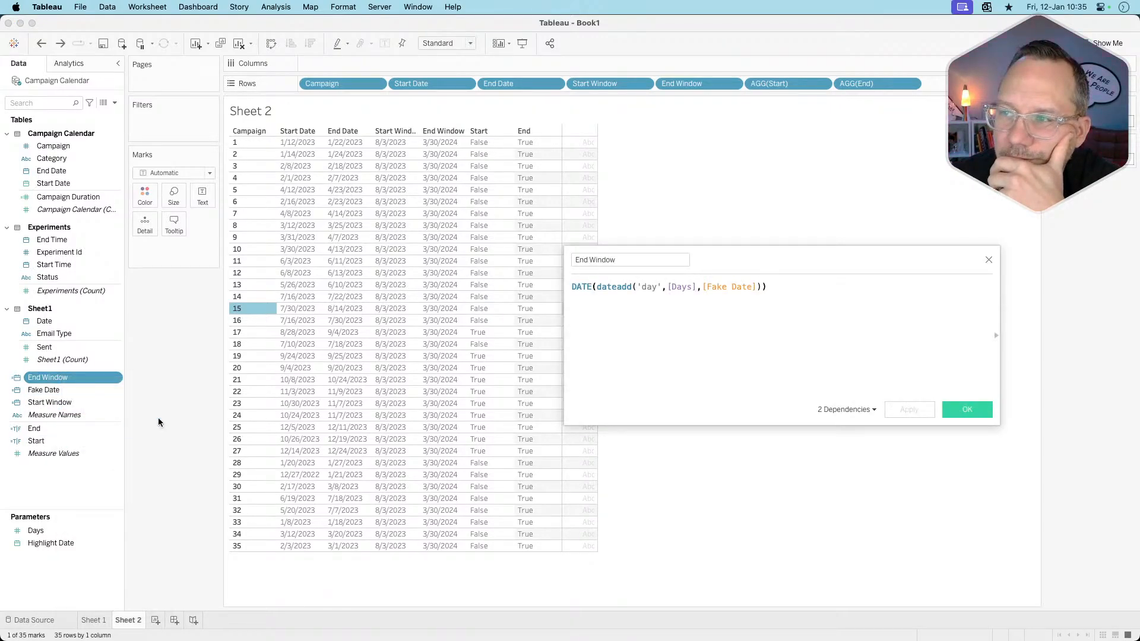
pyautogui.click(988, 260)
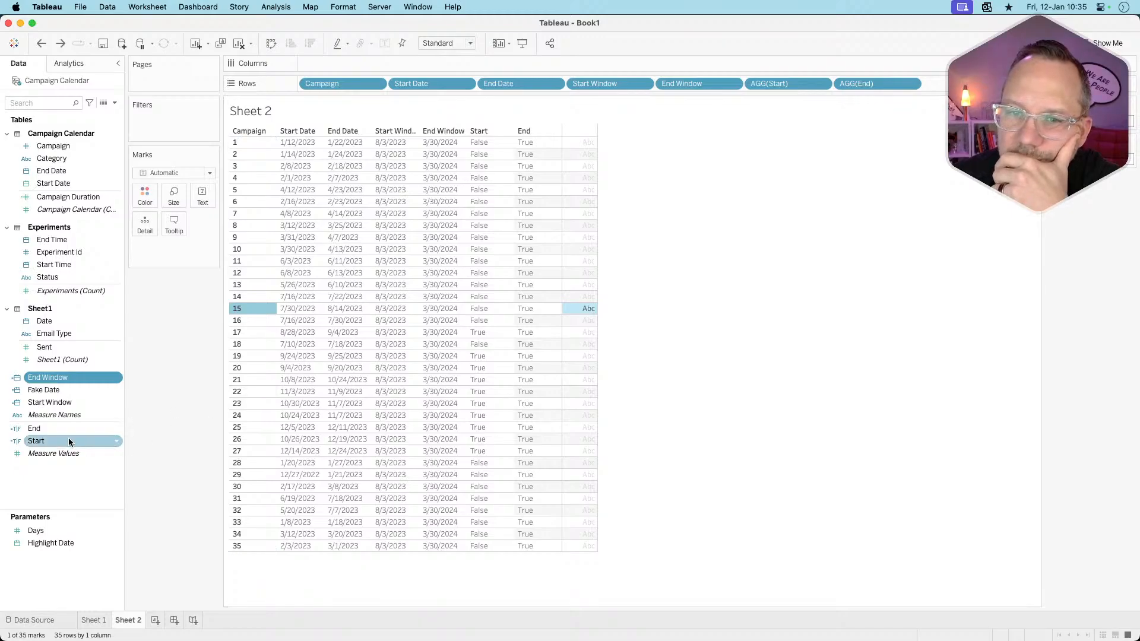
# - Change the End calculation to min([End Date])<=[Start Window] and apply it
pyautogui.rightClick(35, 429)
pyautogui.click(83, 271)
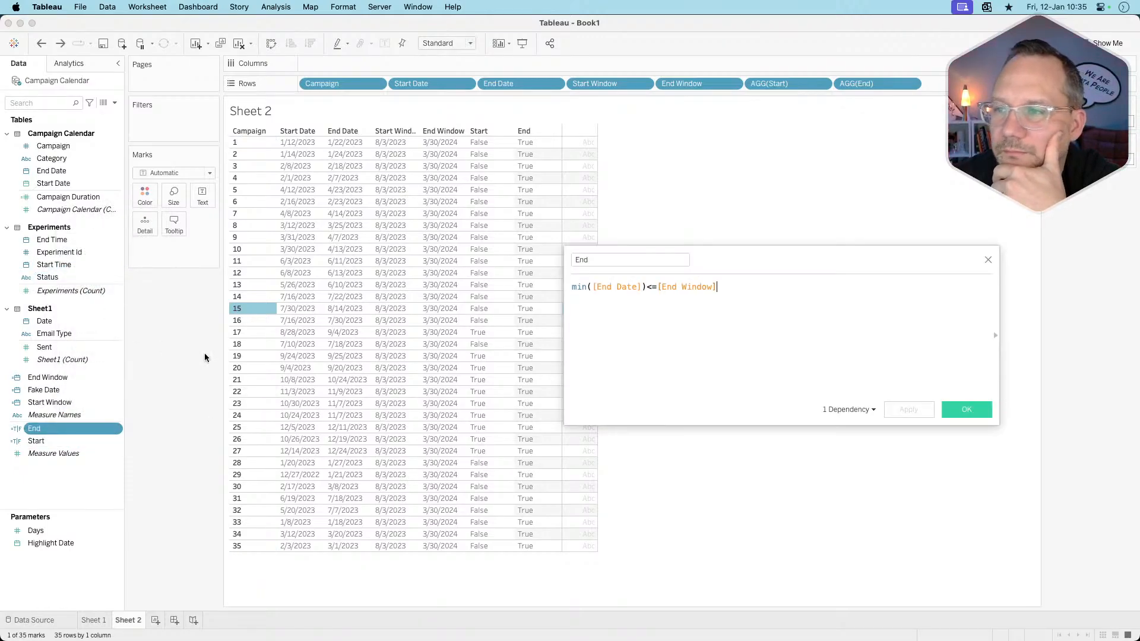
pyautogui.click(625, 288)
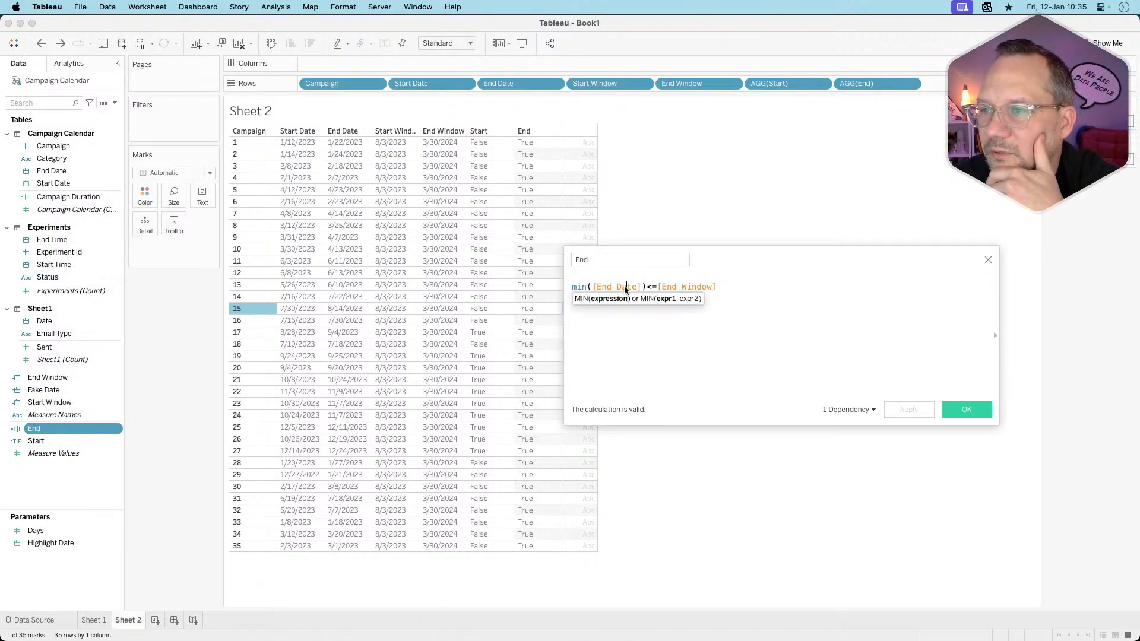
pyautogui.doubleClick(687, 288)
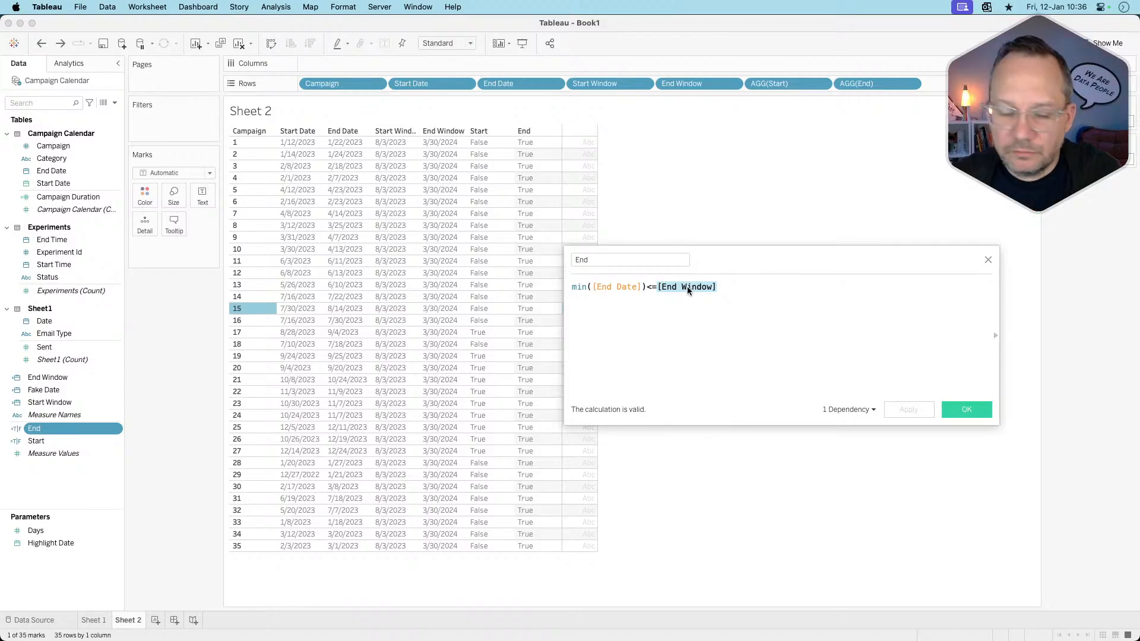
pyautogui.write('start')
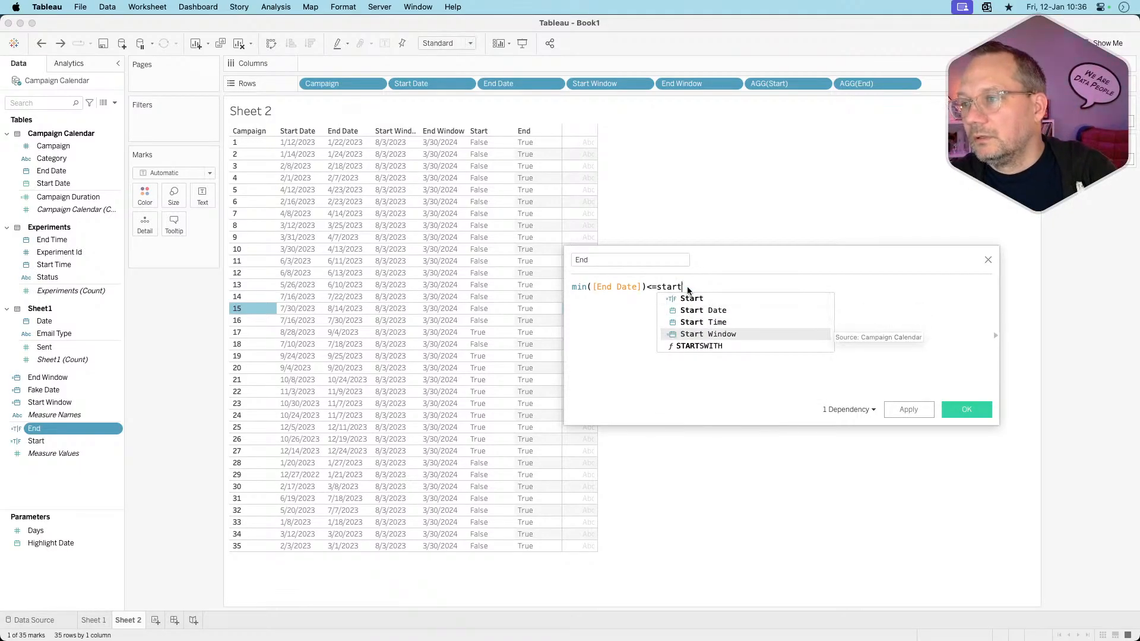
pyautogui.press('Return')
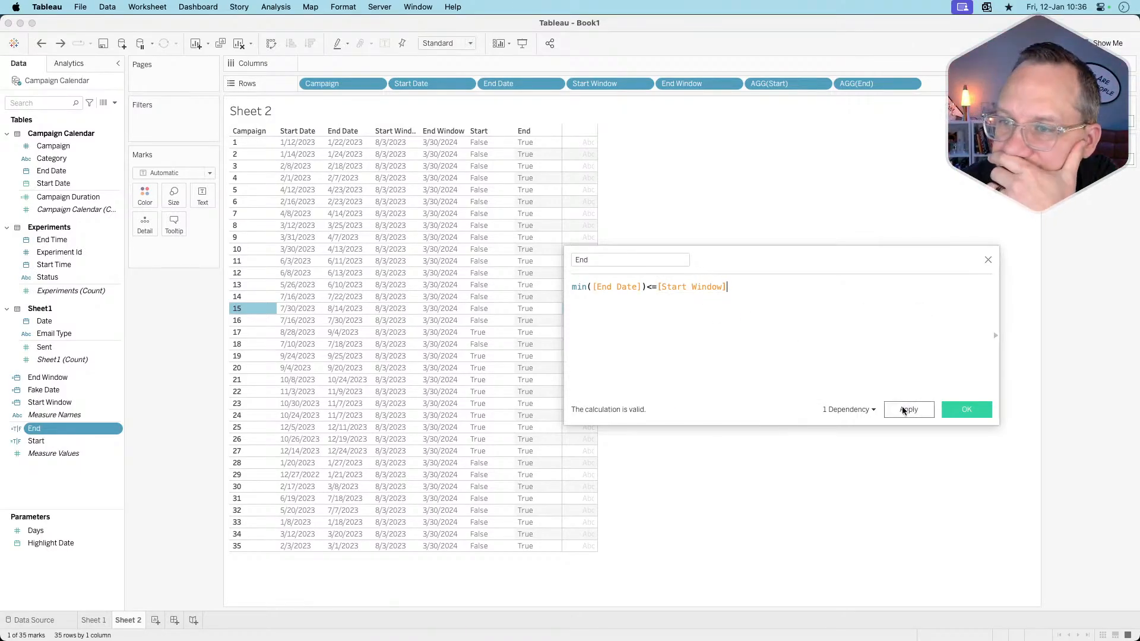
pyautogui.click(902, 409)
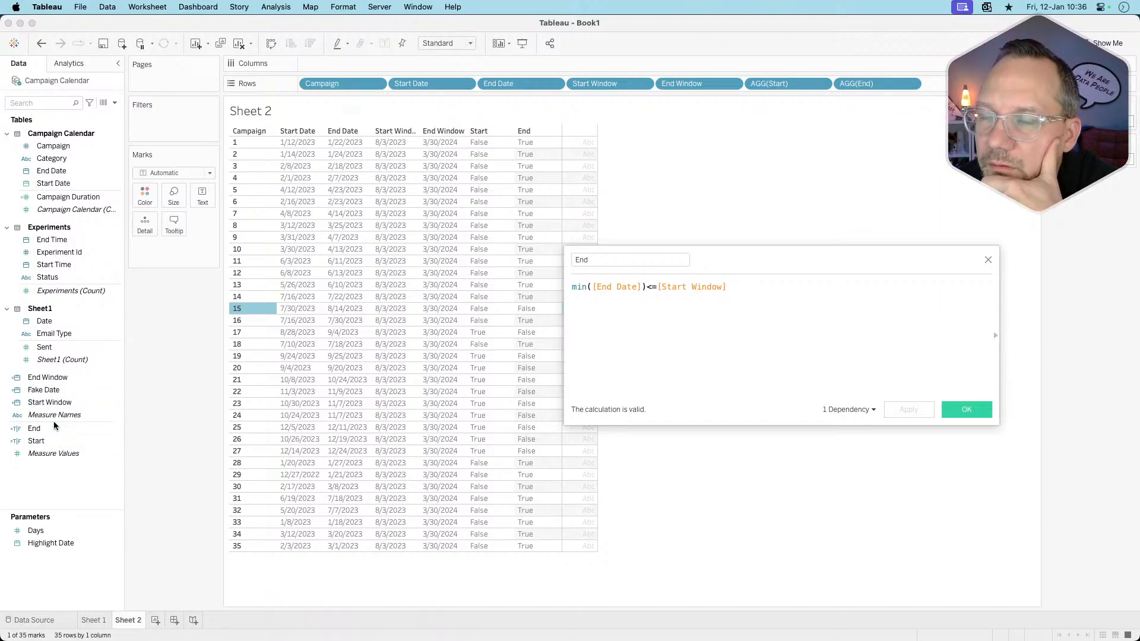
# - Duplicate the condition min([Start Date])>=[Start Window] onto a second line of the Start calculation
pyautogui.rightClick(51, 442)
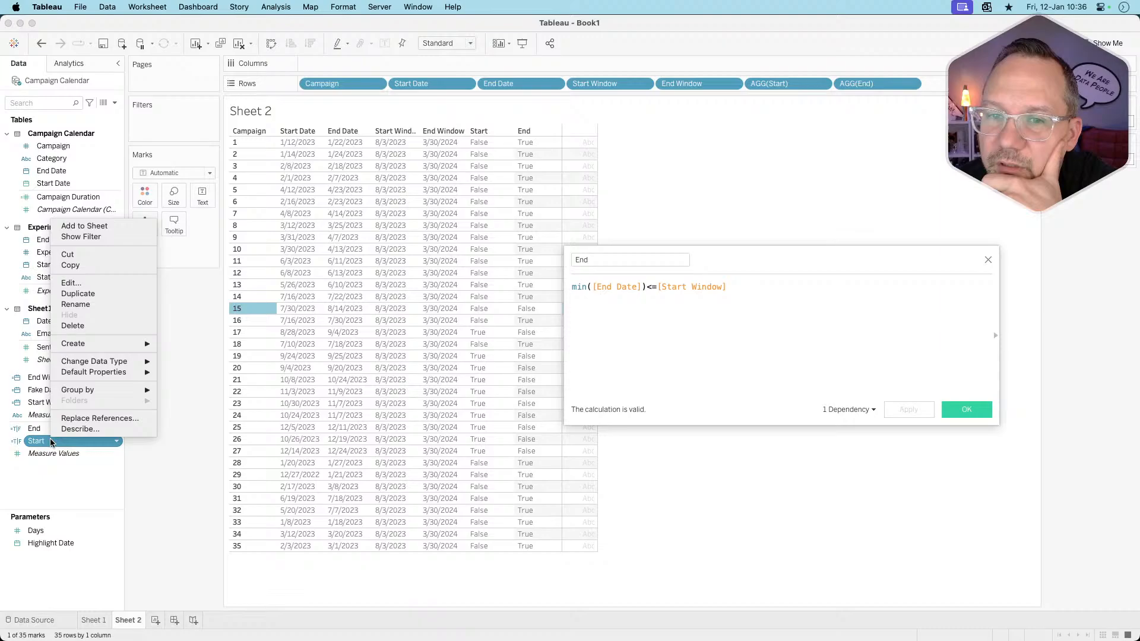
pyautogui.click(70, 284)
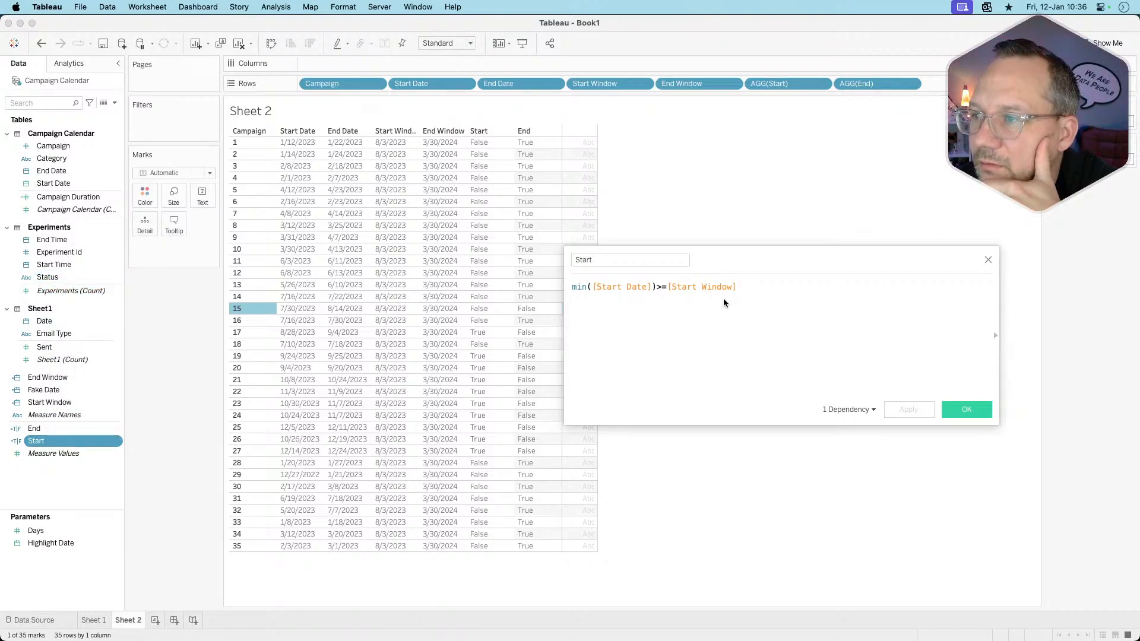
pyautogui.moveTo(763, 286); pyautogui.dragTo(558, 287)
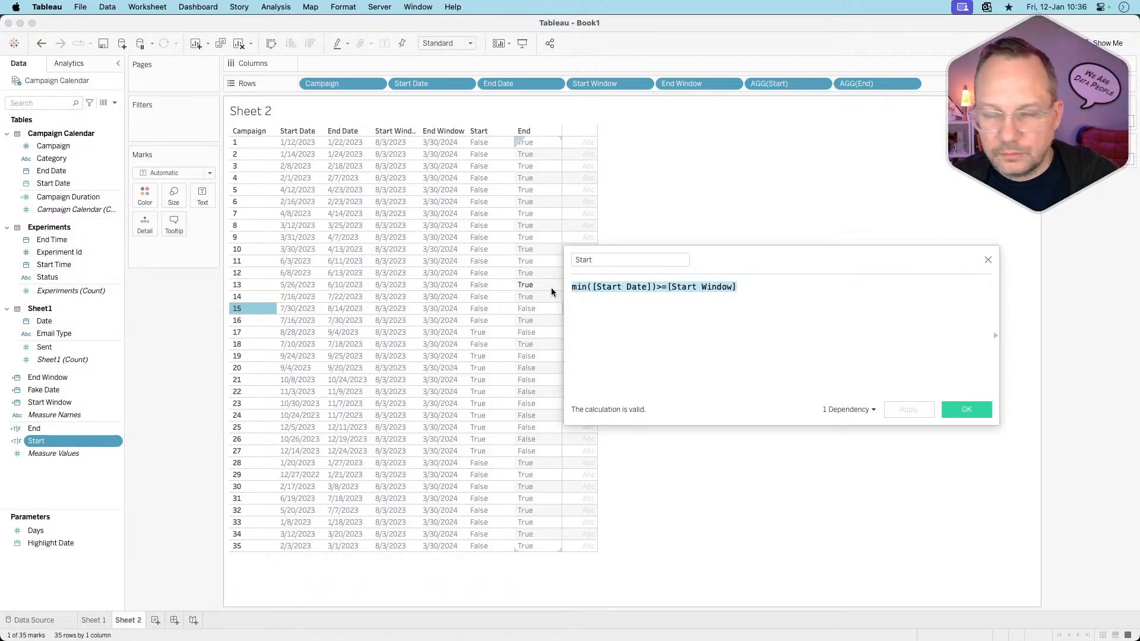
pyautogui.click(752, 283)
pyautogui.press('Return')
pyautogui.press('super+v')
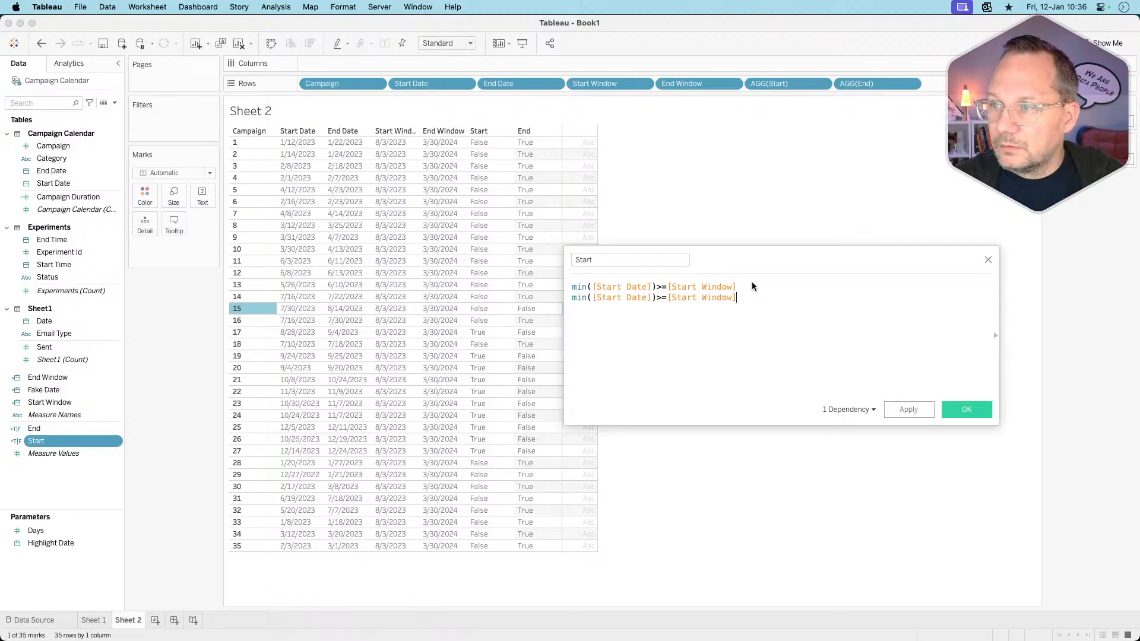
# - Rewrite the second condition of the Start formula as min([End Date])<=[Start Window]
pyautogui.doubleClick(607, 297)
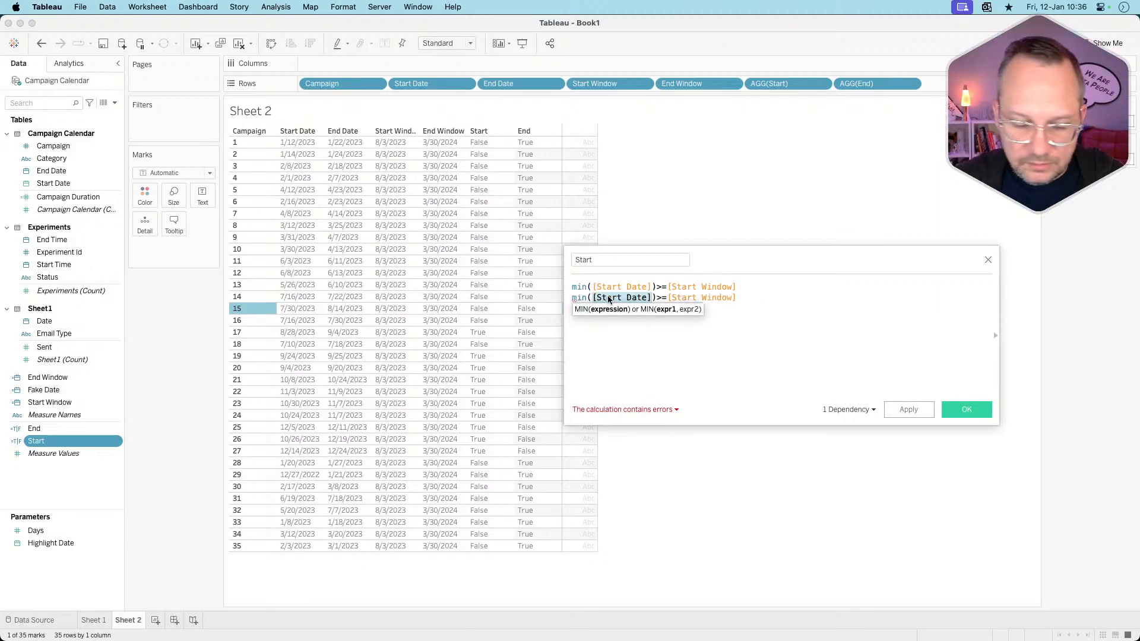
pyautogui.write('End')
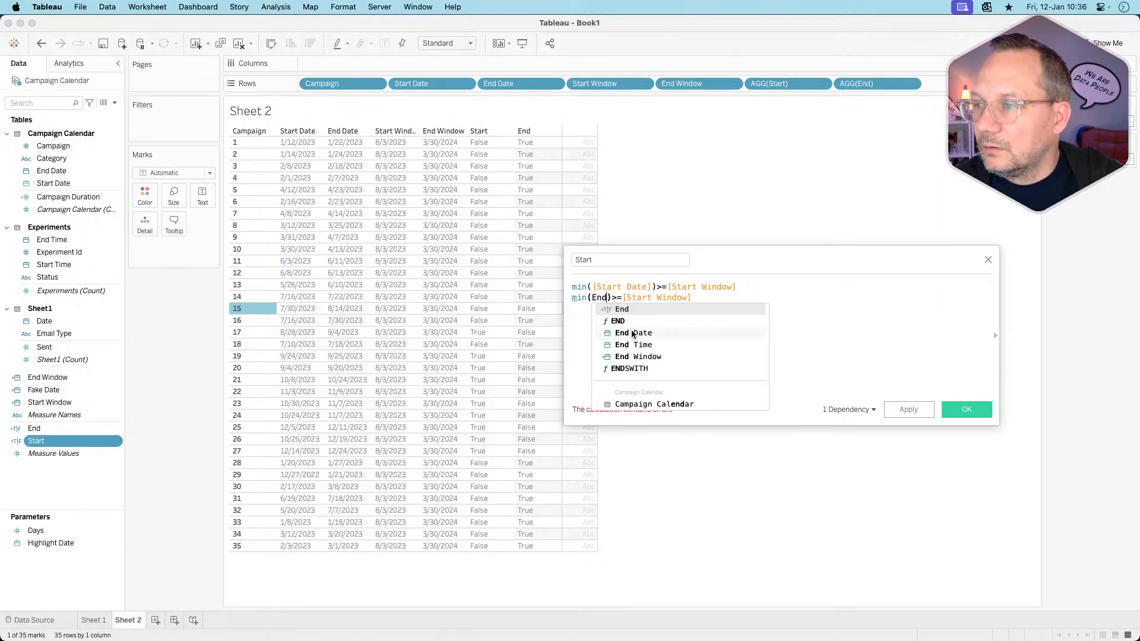
pyautogui.click(633, 332)
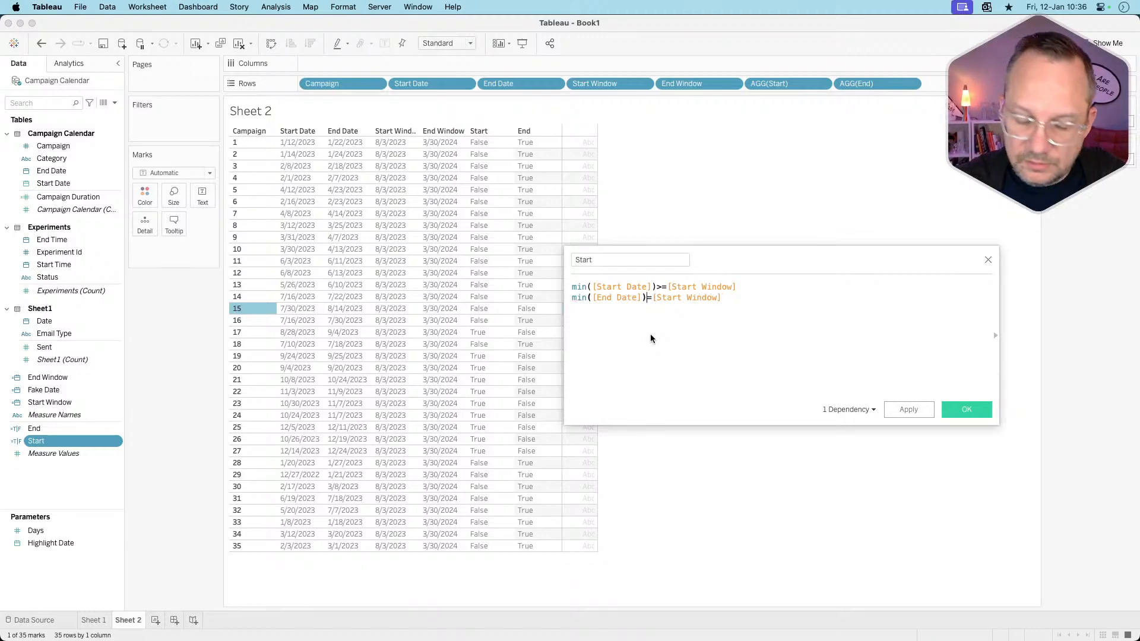
pyautogui.press('BackSpace')
pyautogui.write('<')
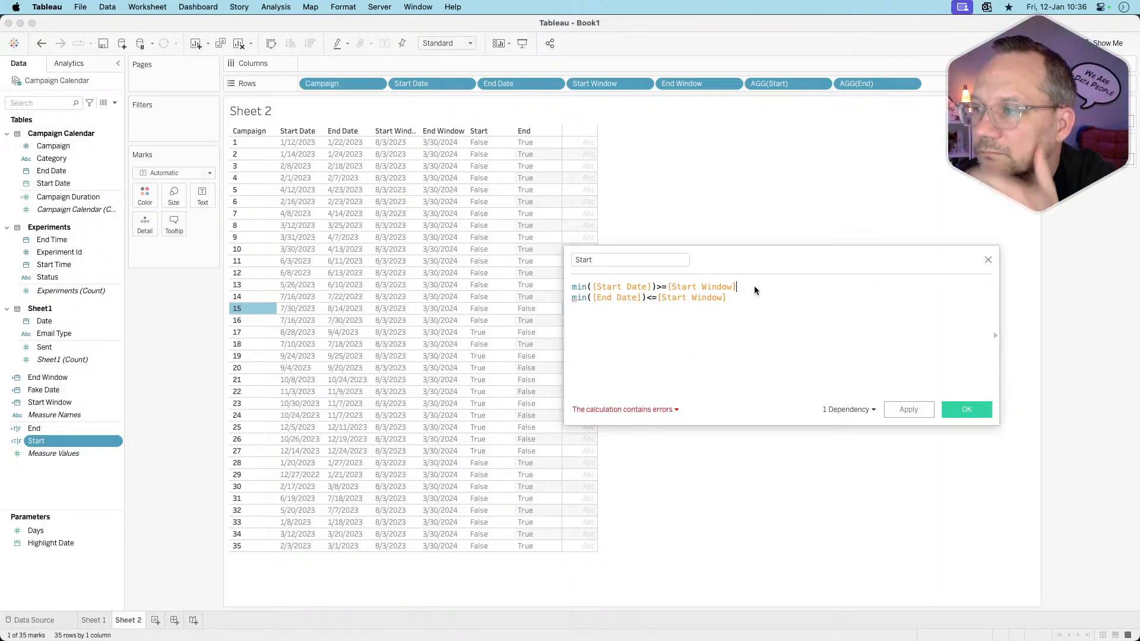
# - Join the Start formula's two conditions with the and operator on its own line and apply the calculation
pyautogui.write('and')
pyautogui.press('Return')
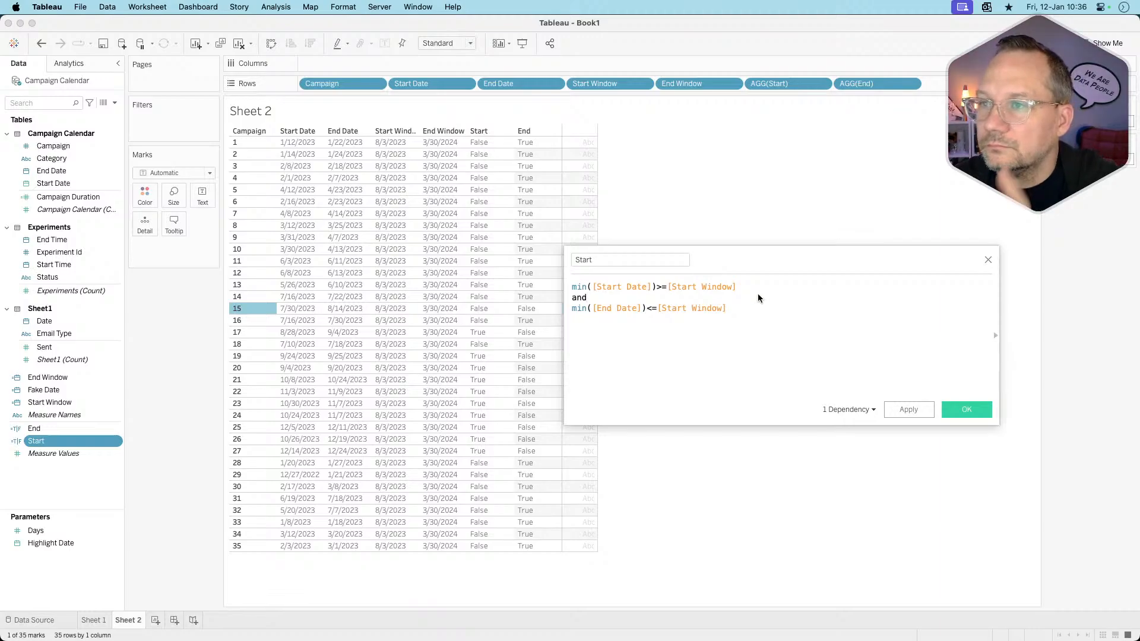
pyautogui.click(901, 410)
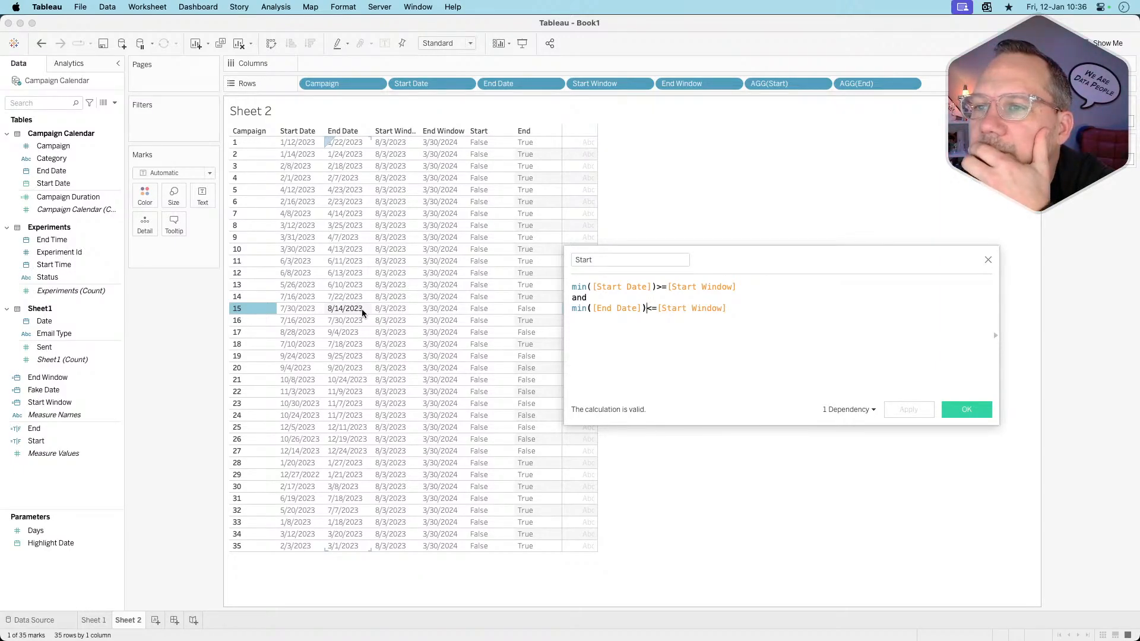
# - Check campaign 15's start and end dates against the start window and the Start formula's two conditions
pyautogui.click(693, 348)
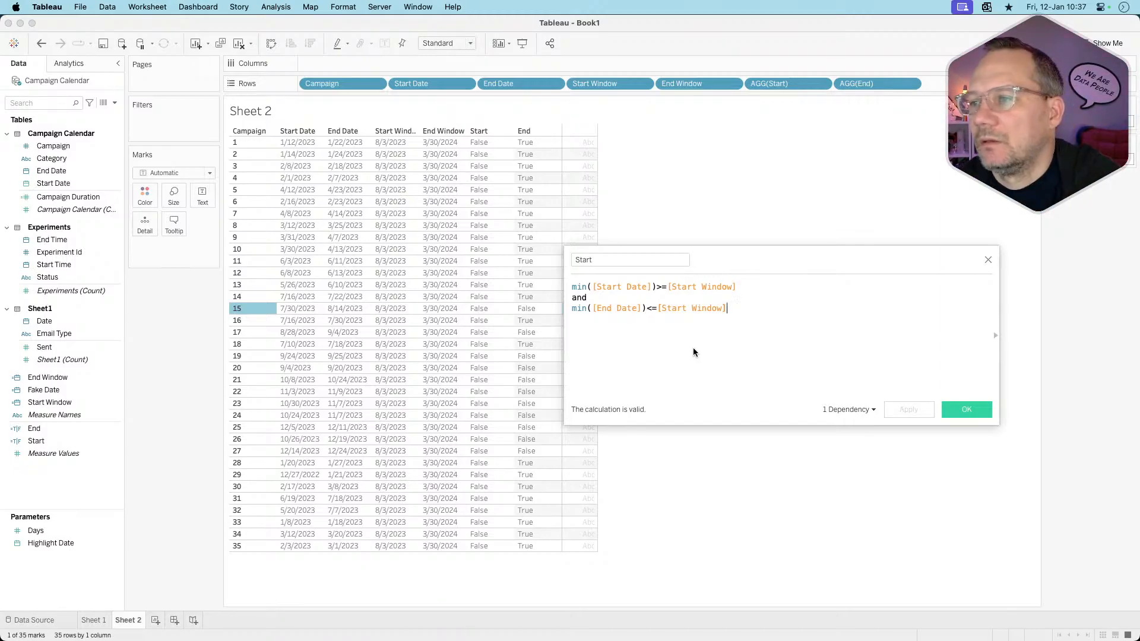
pyautogui.moveTo(731, 309); pyautogui.dragTo(571, 286)
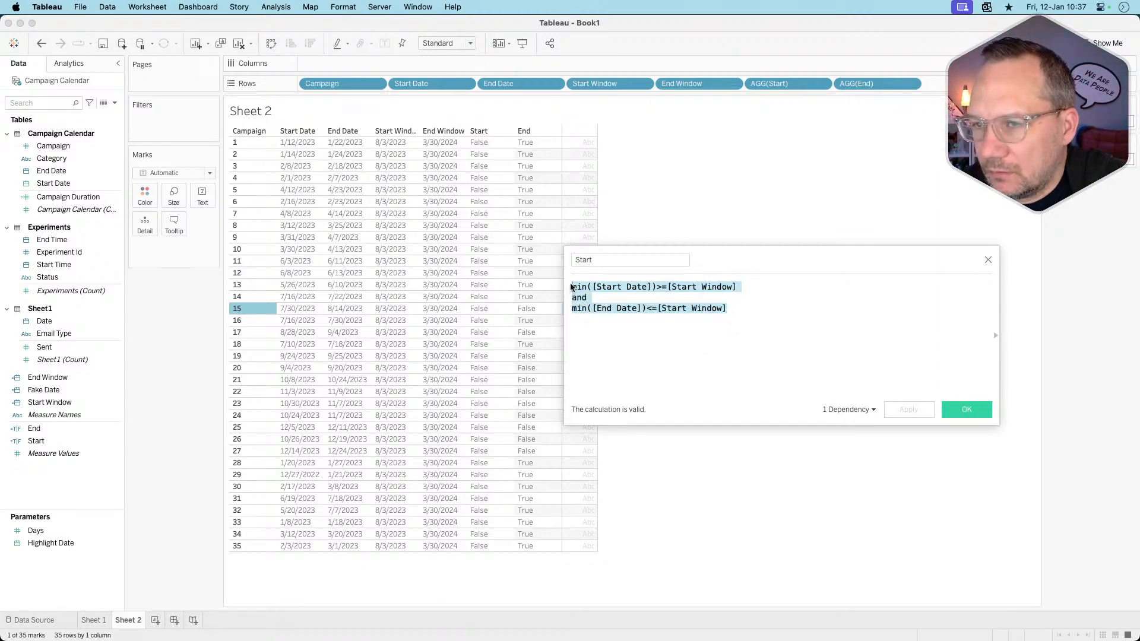
pyautogui.click(689, 323)
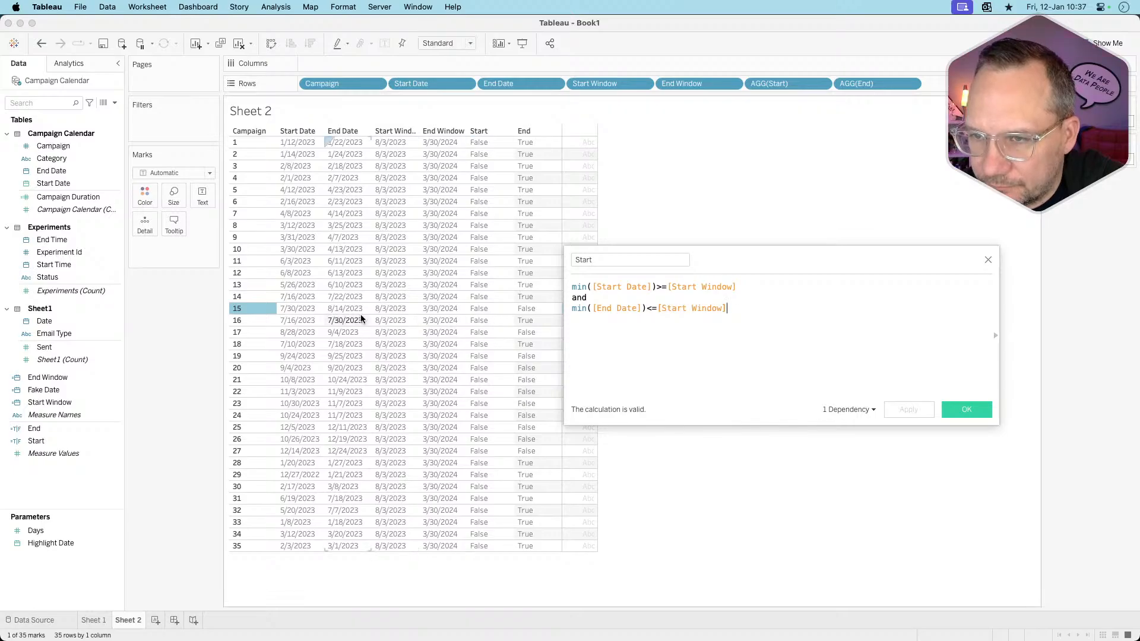
pyautogui.click(295, 306)
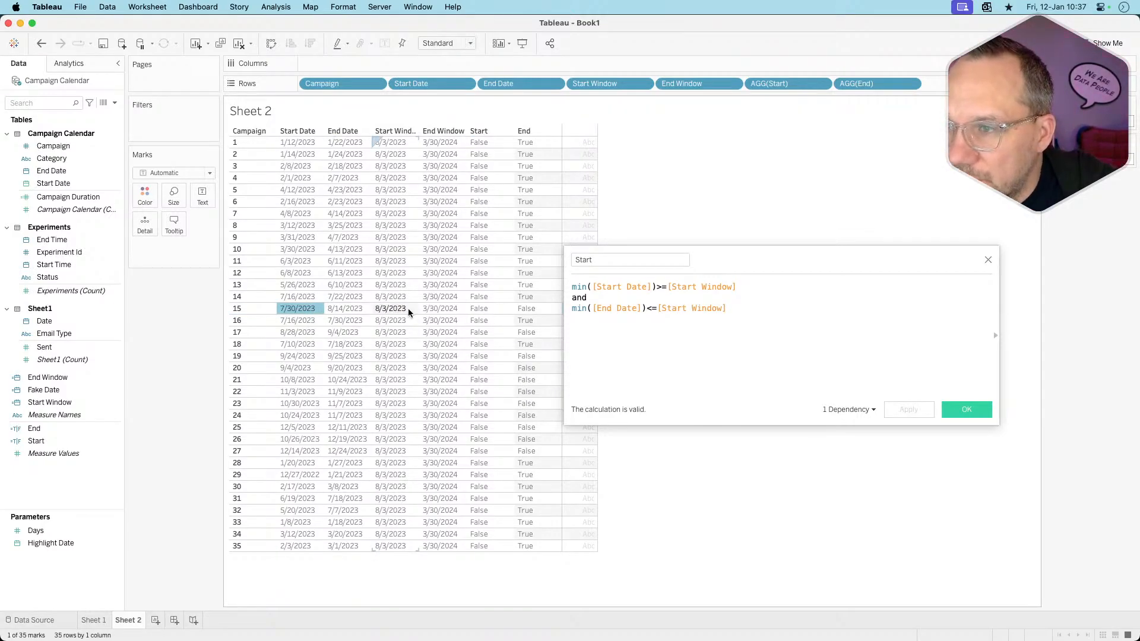
pyautogui.click(197, 429)
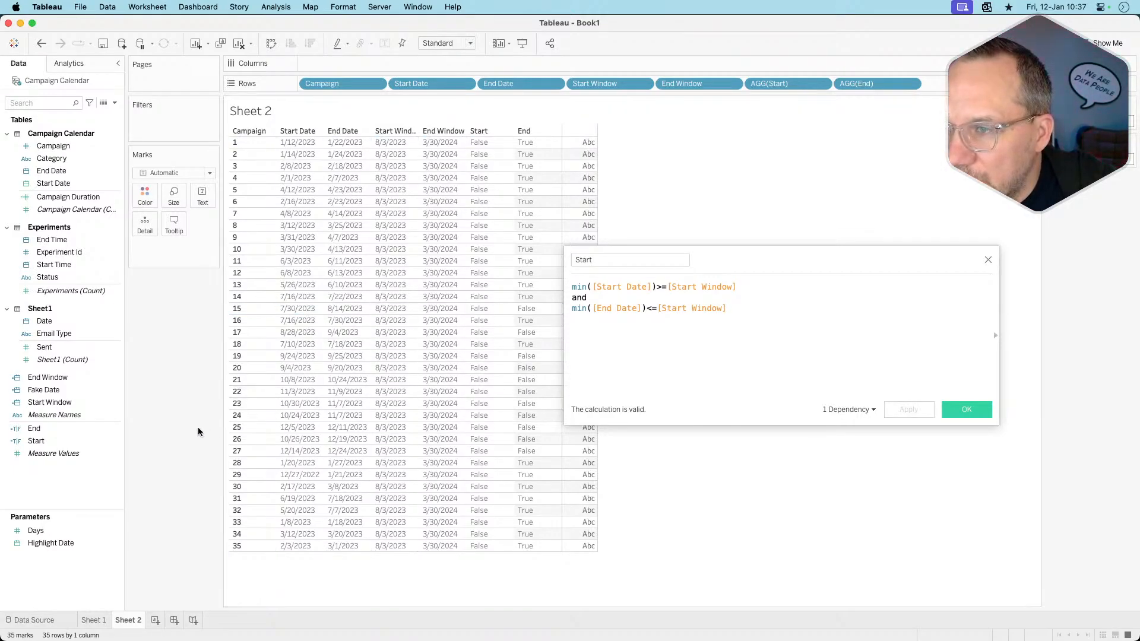
# - Undo the Start formula's edits back to the single condition min([Start Date])>=[Start Window], and check campaign 15's start date against the start window
pyautogui.click(41, 43)
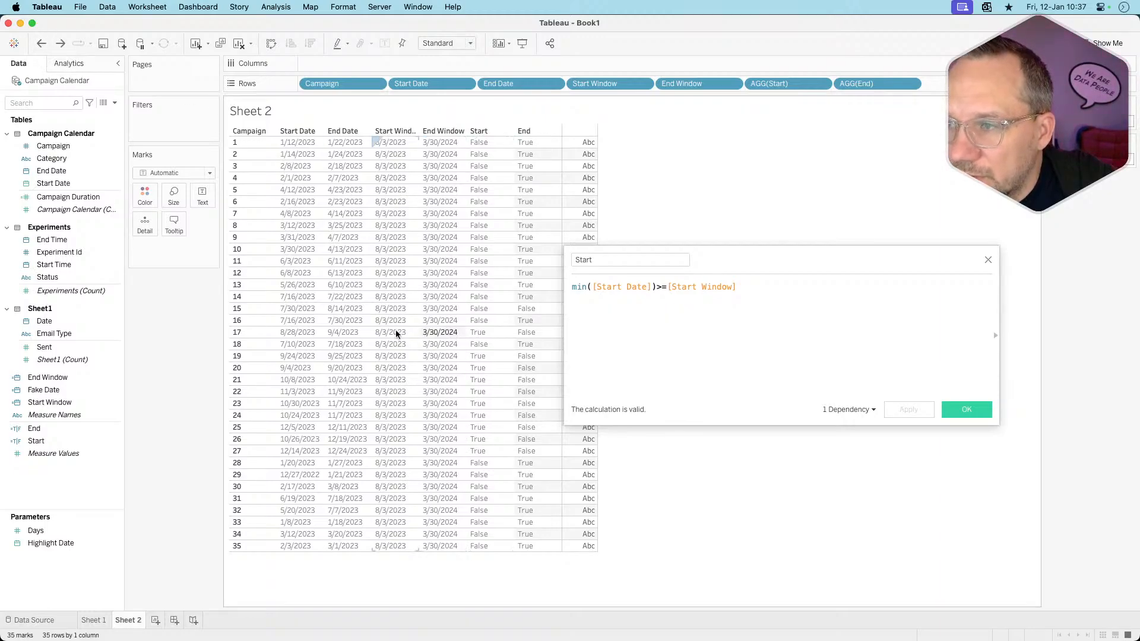
pyautogui.click(656, 313)
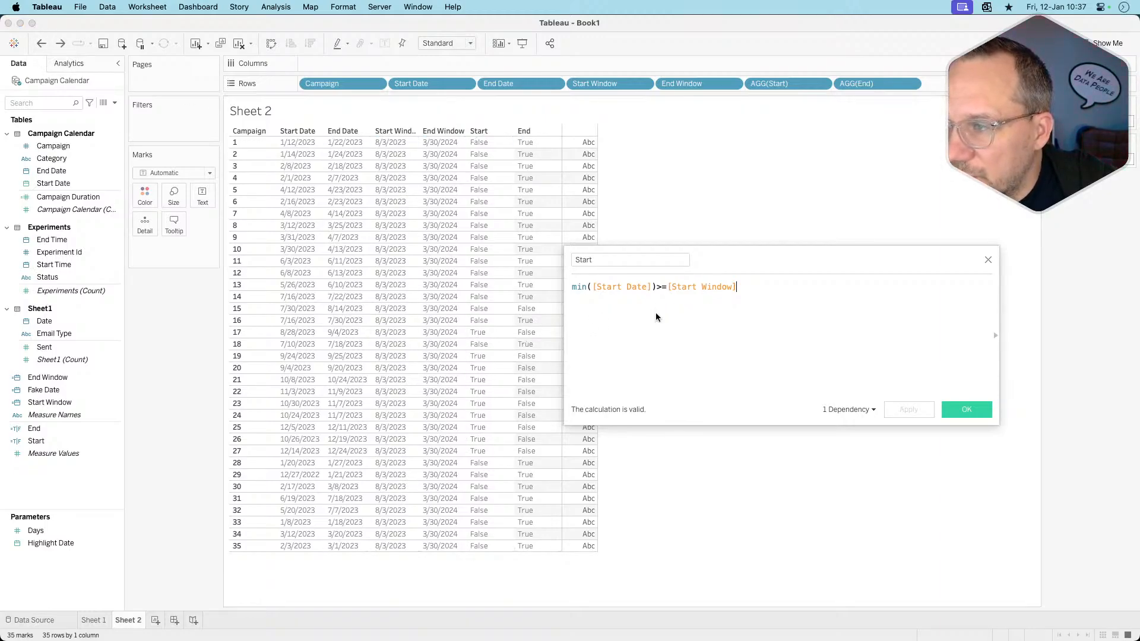
pyautogui.click(291, 310)
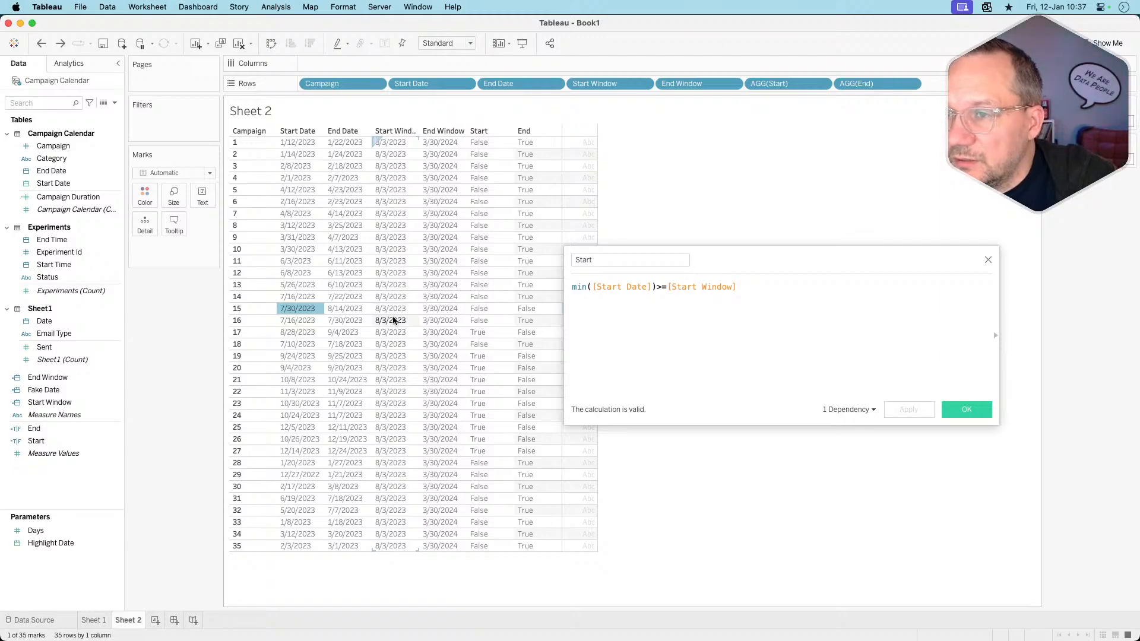
pyautogui.moveTo(308, 307)
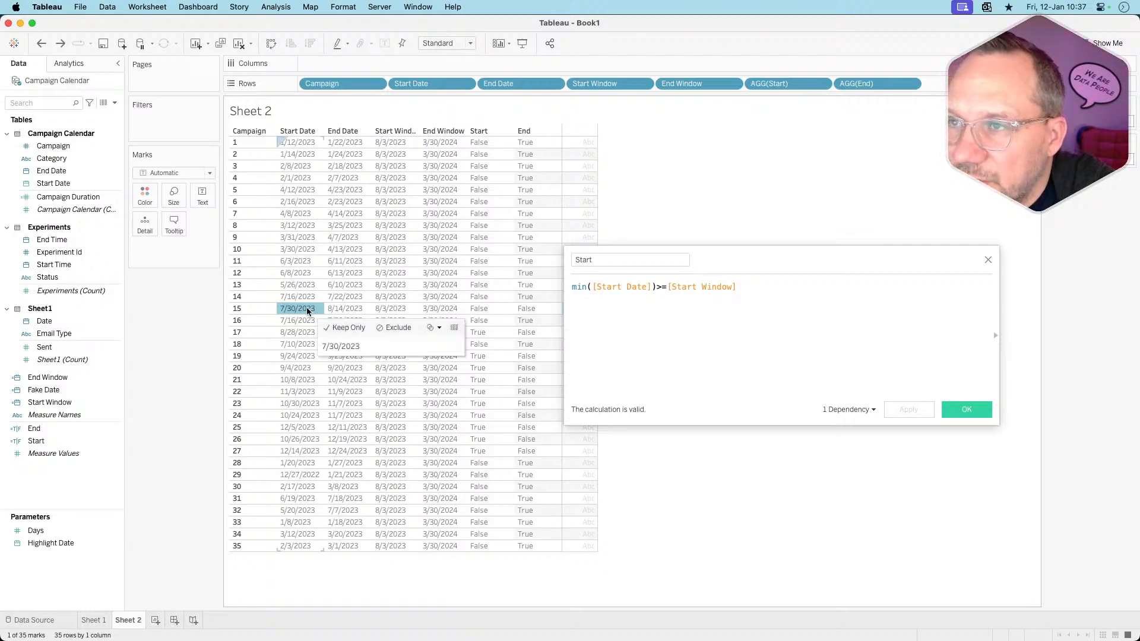
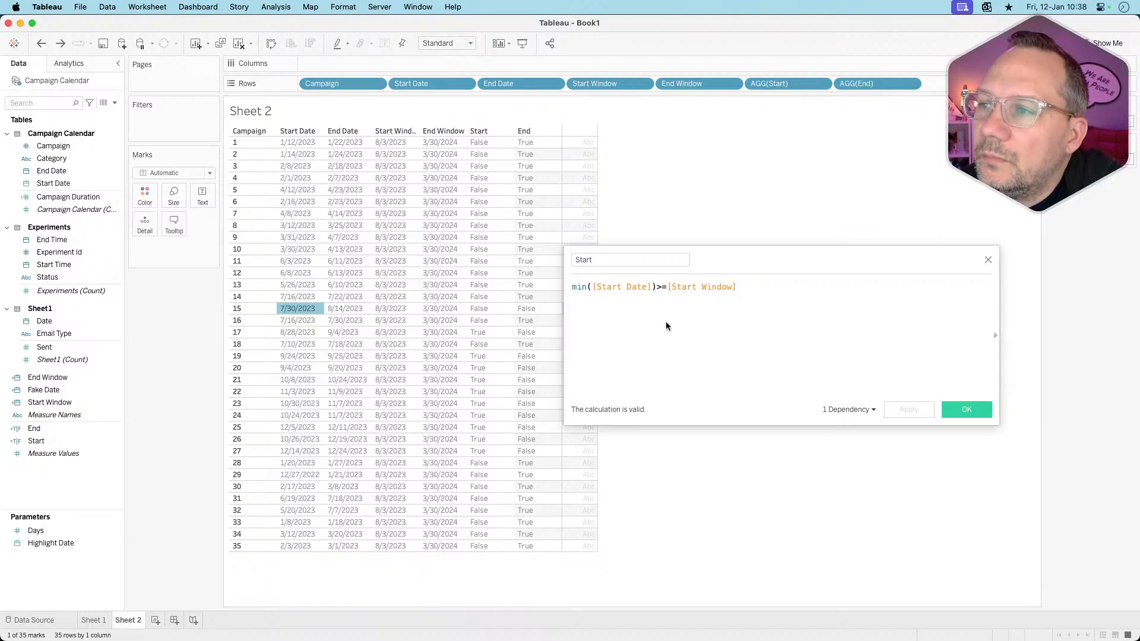
# - Add the or operator on its own line below the Start formula's condition, followed by MIN([End Date]) on the third line
pyautogui.click(751, 290)
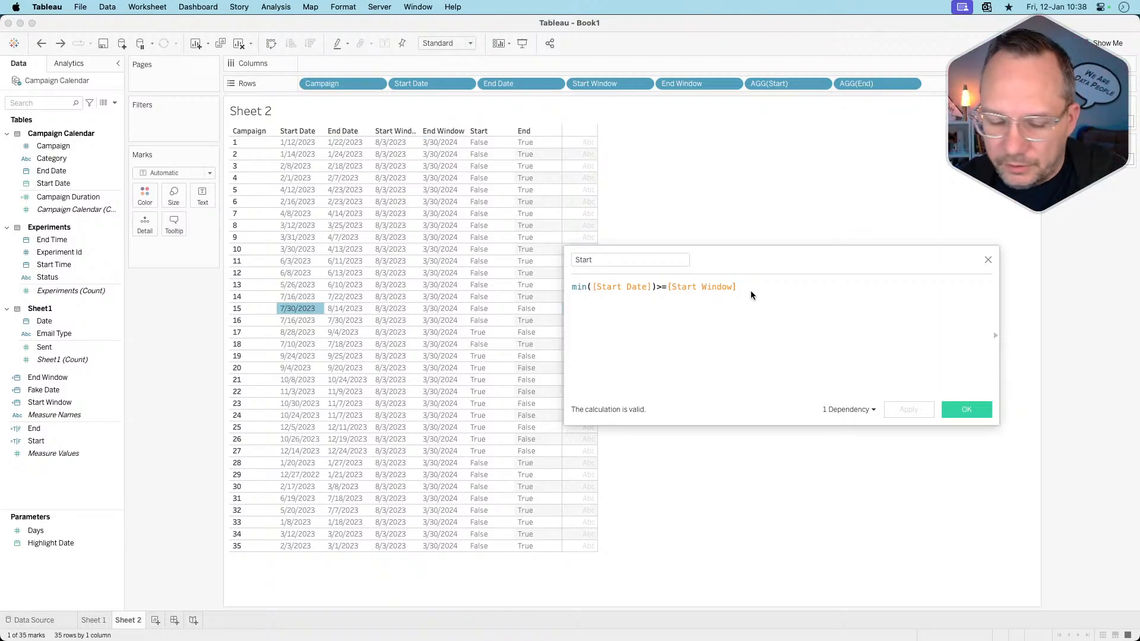
pyautogui.press('Return')
pyautogui.write('or')
pyautogui.press('Return')
pyautogui.press('Return')
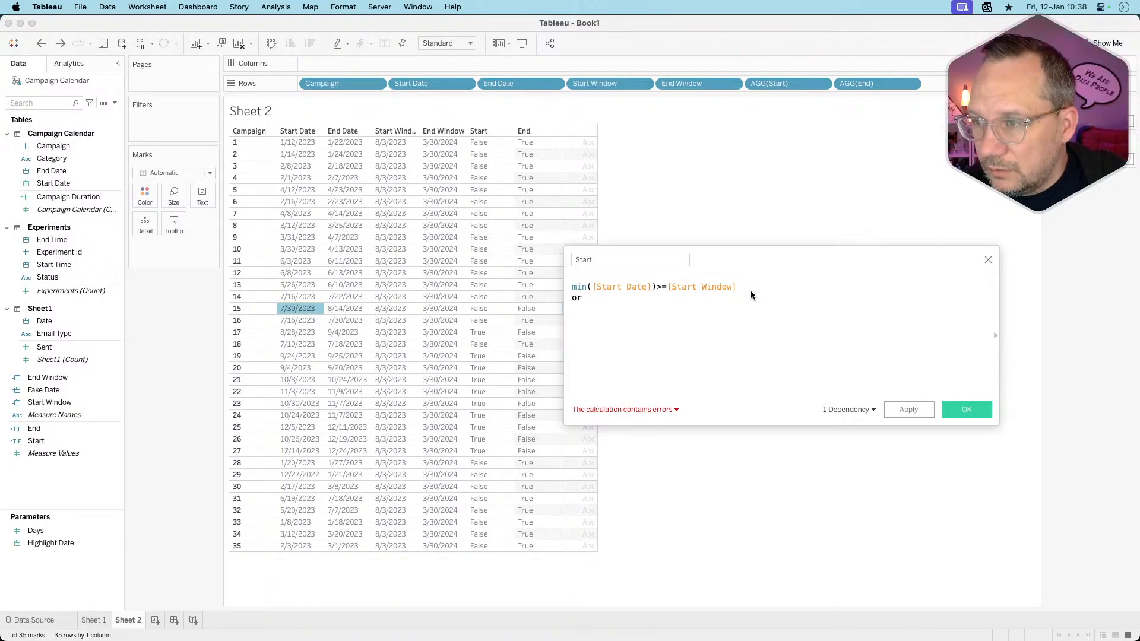
pyautogui.write('min')
pyautogui.press('Return')
pyautogui.write('end')
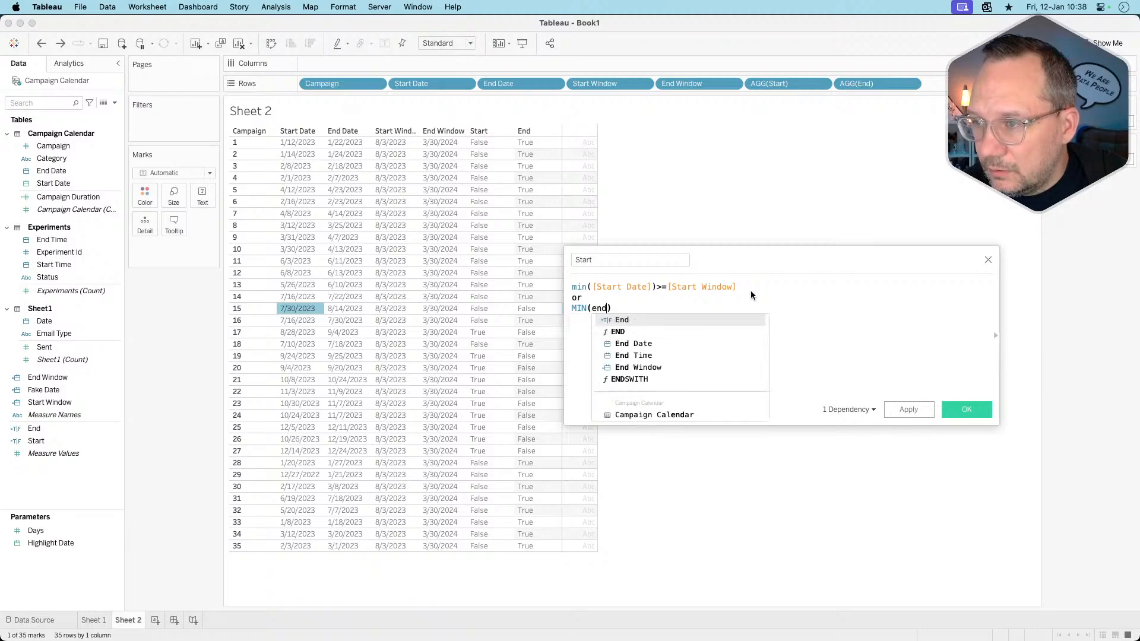
pyautogui.press('Down')
pyautogui.press('Down')
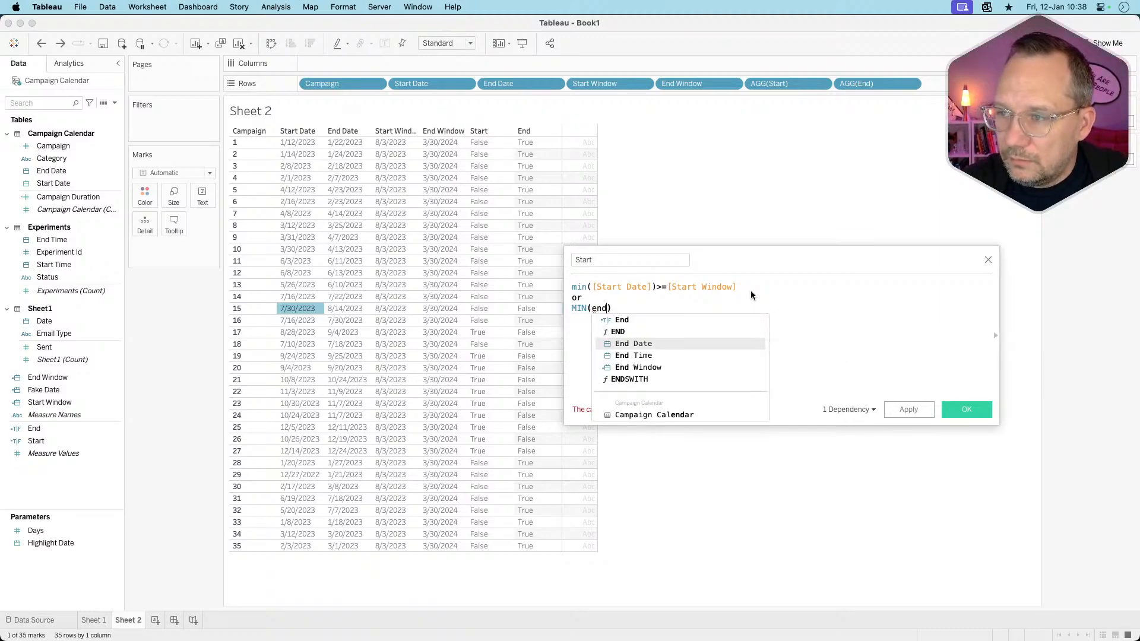
pyautogui.press('Return')
pyautogui.press('Right')
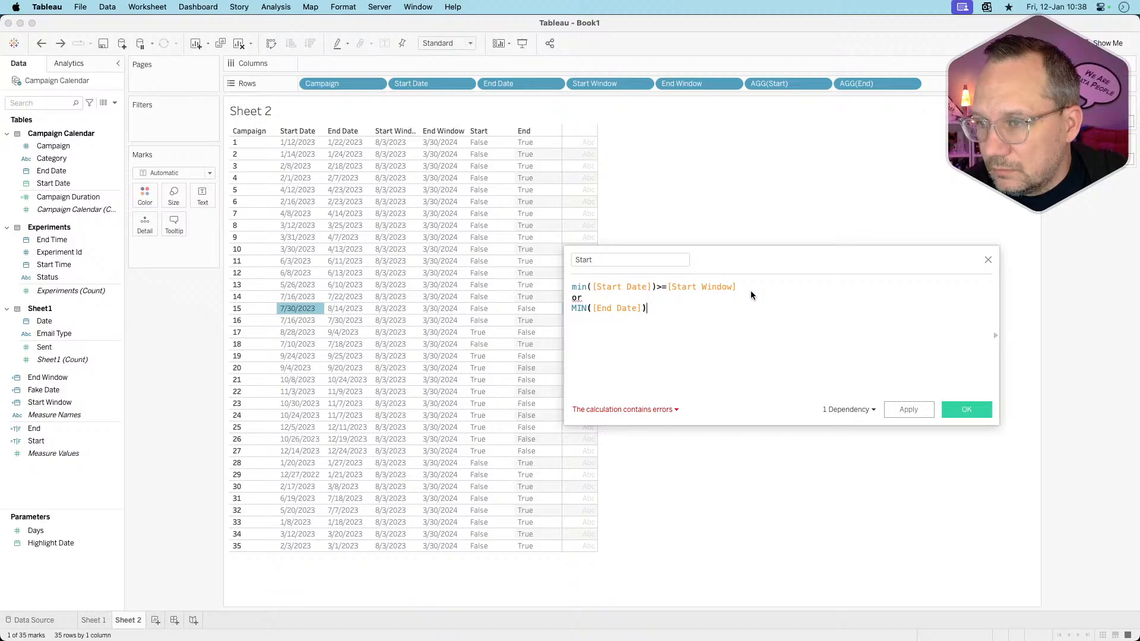
# - Complete the Start formula's second condition as MIN([End Date])<=[Start Window] and apply the calculation
pyautogui.write('<')
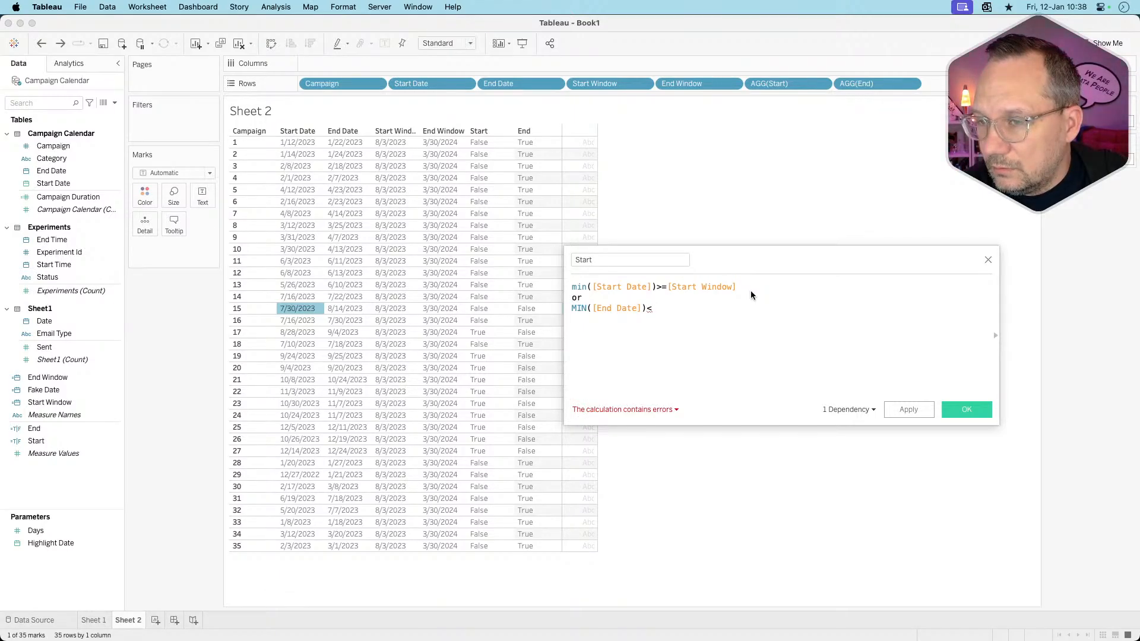
pyautogui.write('=start')
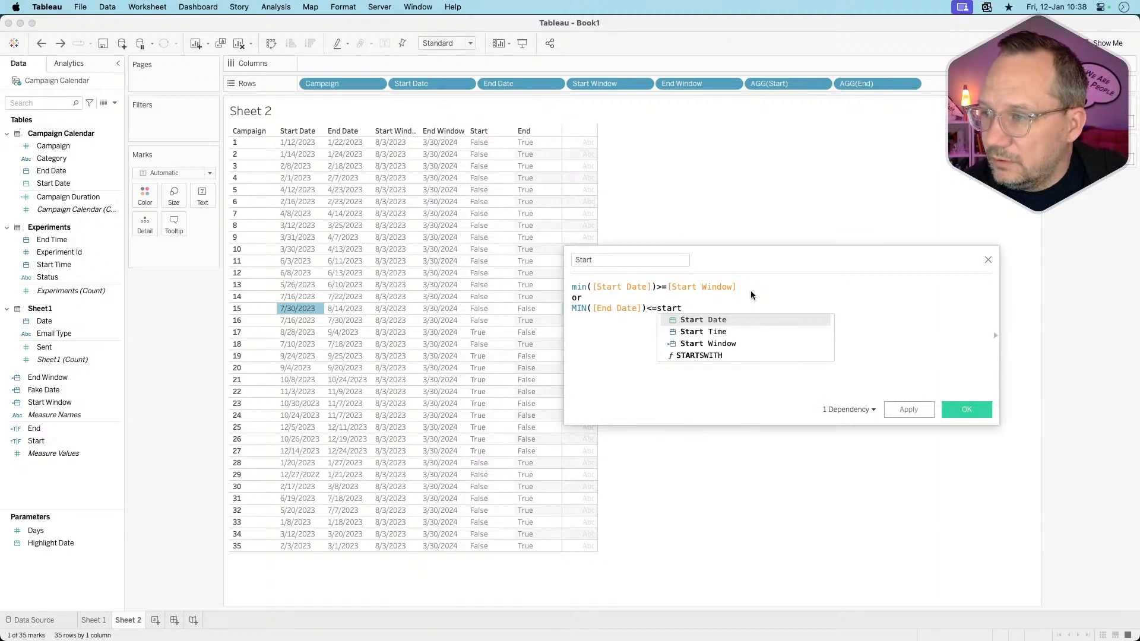
pyautogui.press('Down')
pyautogui.press('Down')
pyautogui.press('Return')
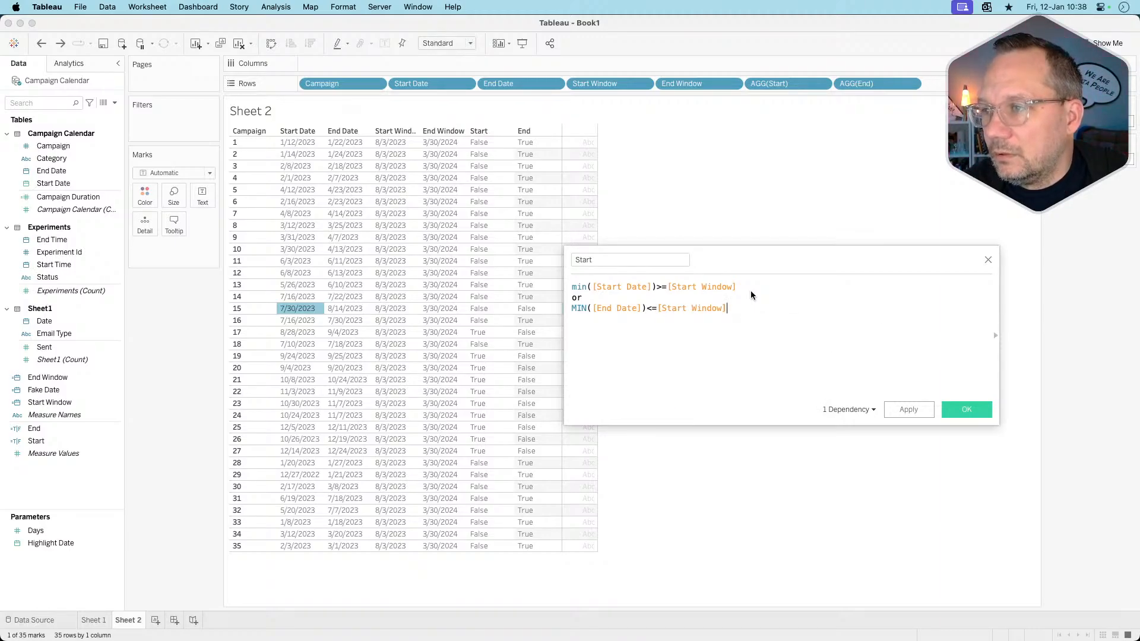
pyautogui.click(905, 410)
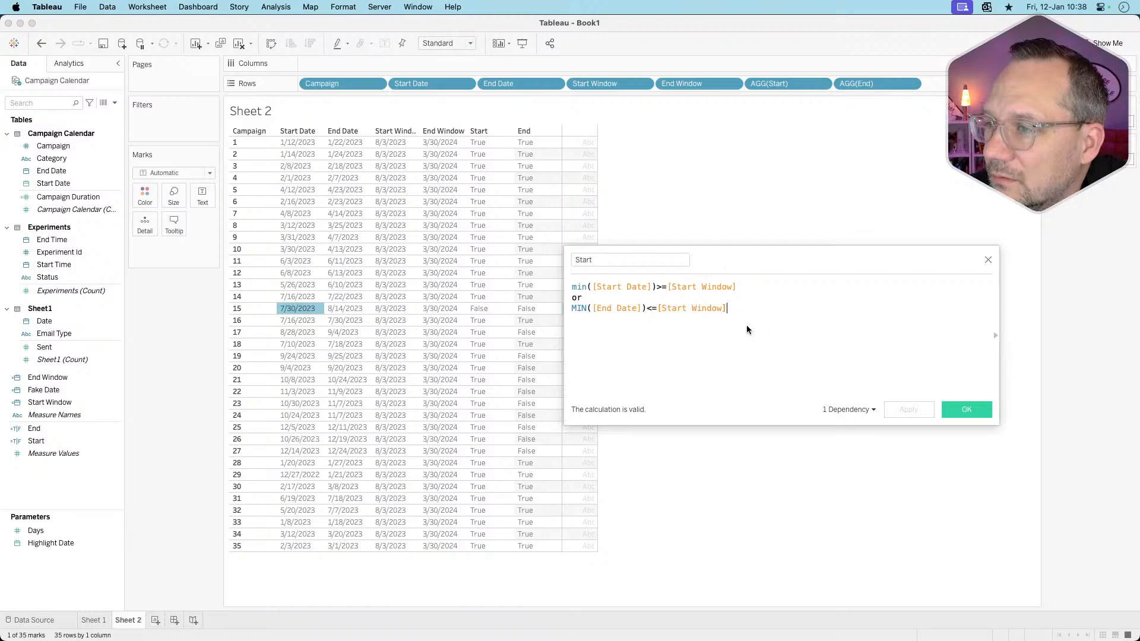
# - Replace the or operator between the Start formula's two conditions with and, and apply the calculation
pyautogui.moveTo(585, 299); pyautogui.dragTo(564, 299)
pyautogui.write('and')
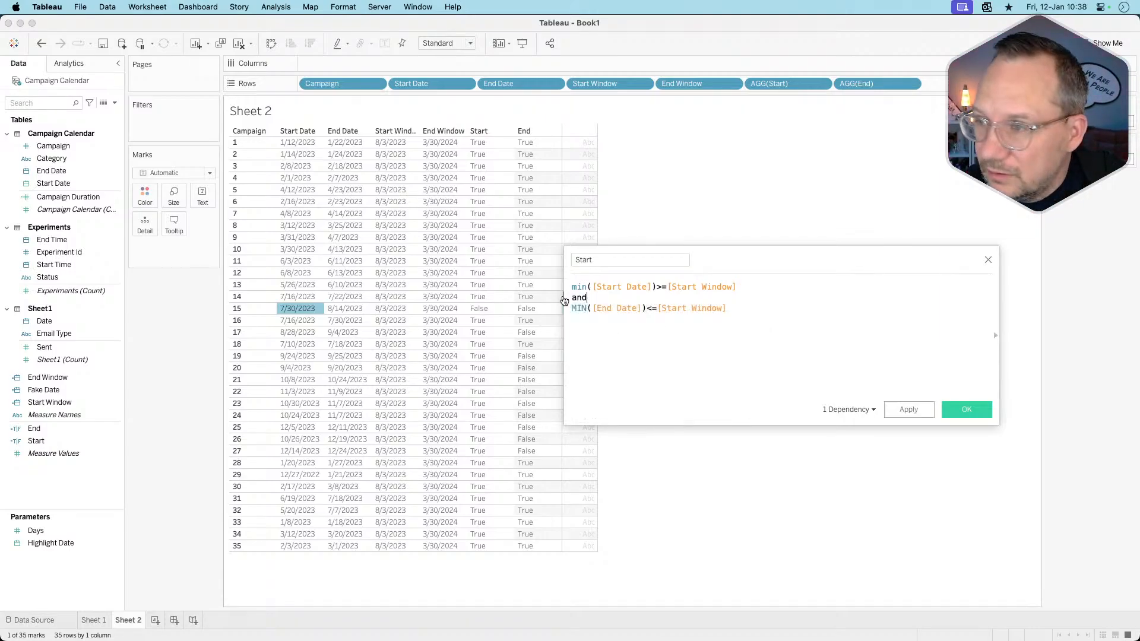
pyautogui.click(908, 410)
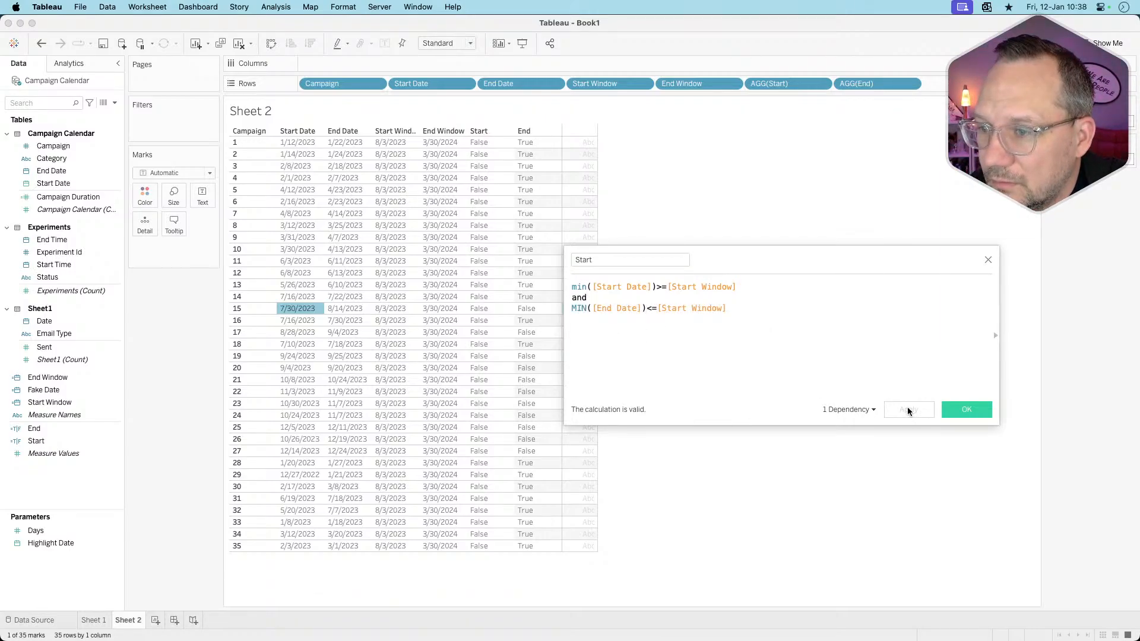
# - Remove the operator and the End Date condition from the Start formula, leaving min([Start Date])>=[Start Window], and apply the calculation
pyautogui.moveTo(588, 297); pyautogui.dragTo(572, 299)
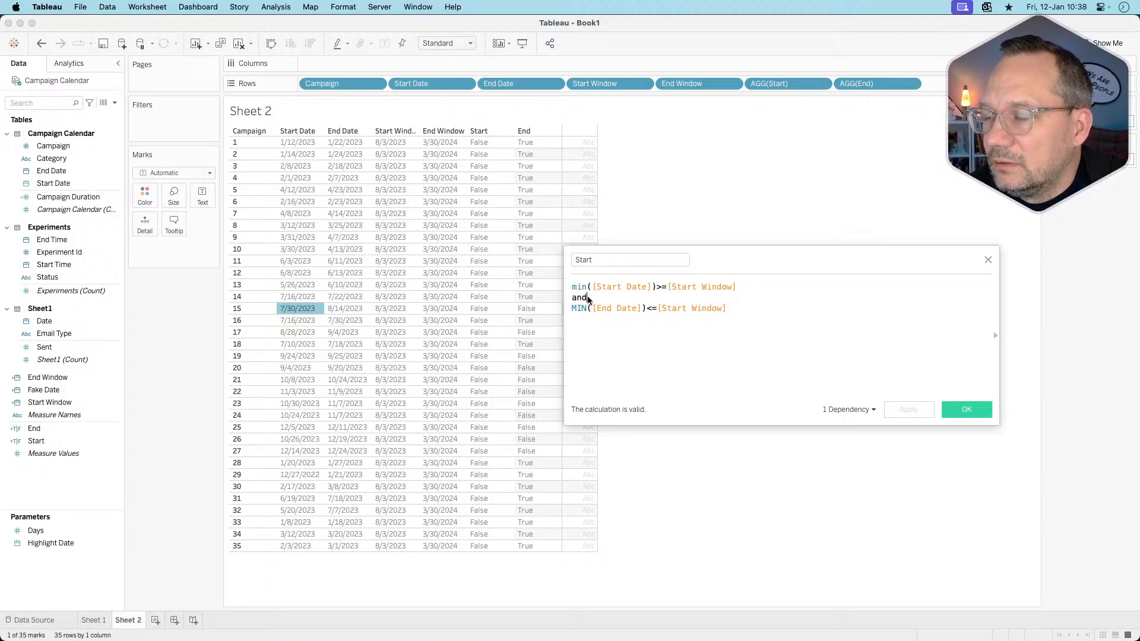
pyautogui.press('BackSpace')
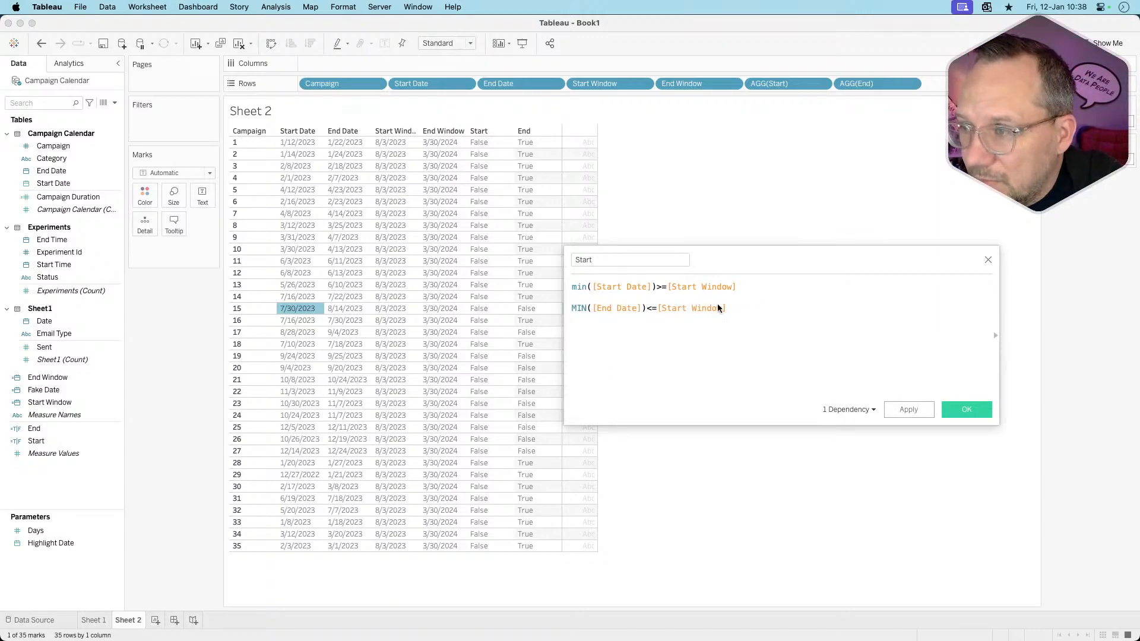
pyautogui.moveTo(751, 307); pyautogui.dragTo(559, 310)
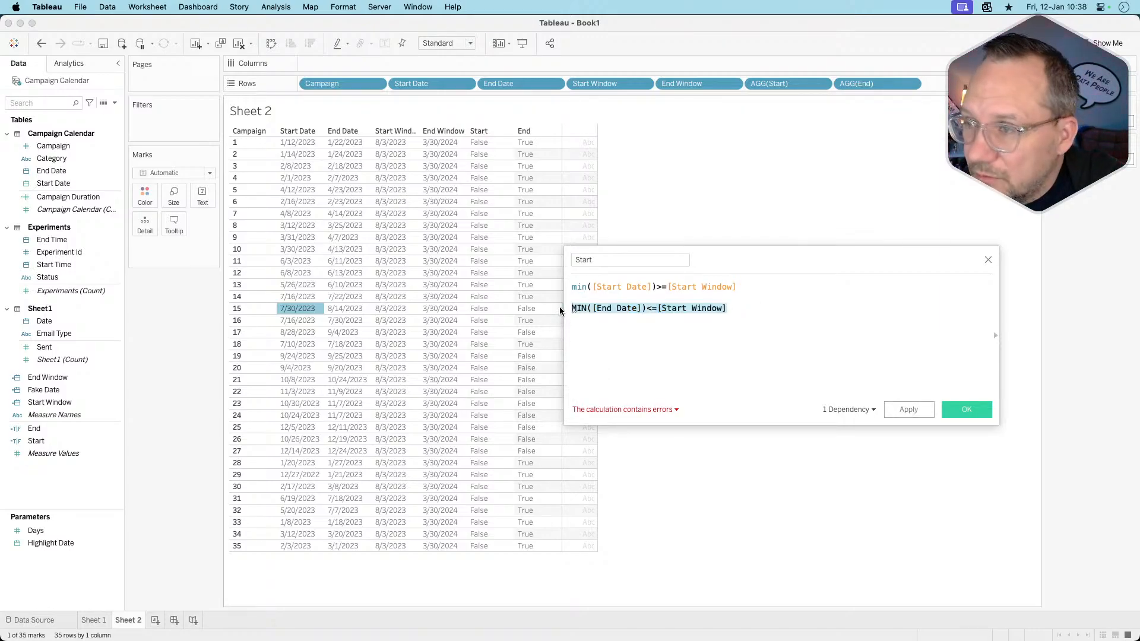
pyautogui.press('BackSpace')
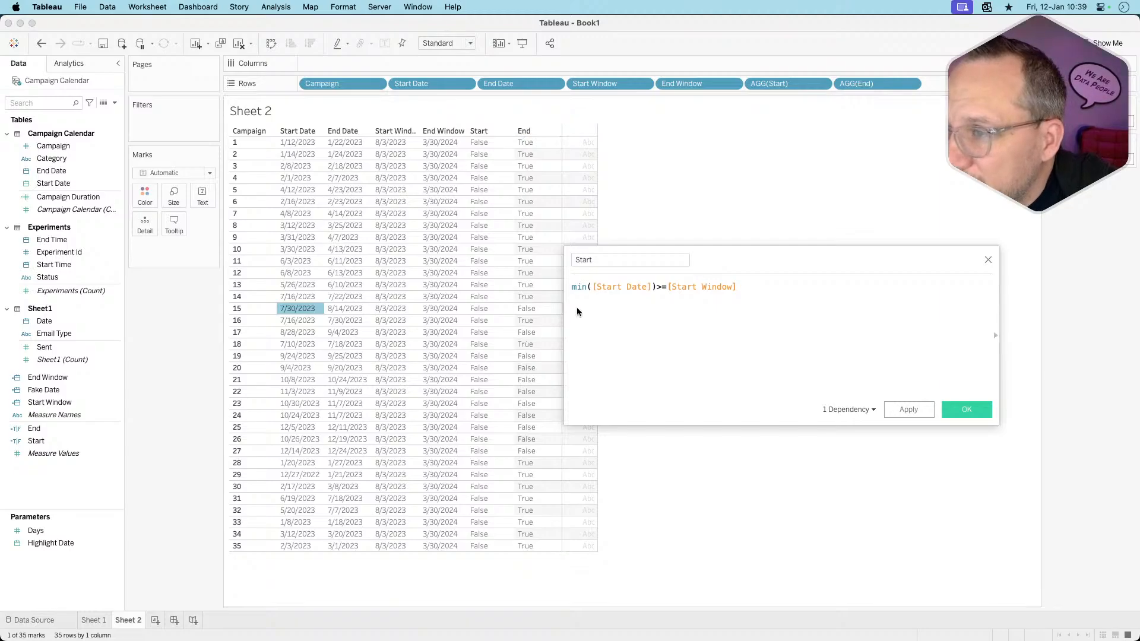
pyautogui.press('BackSpace')
pyautogui.press('BackSpace')
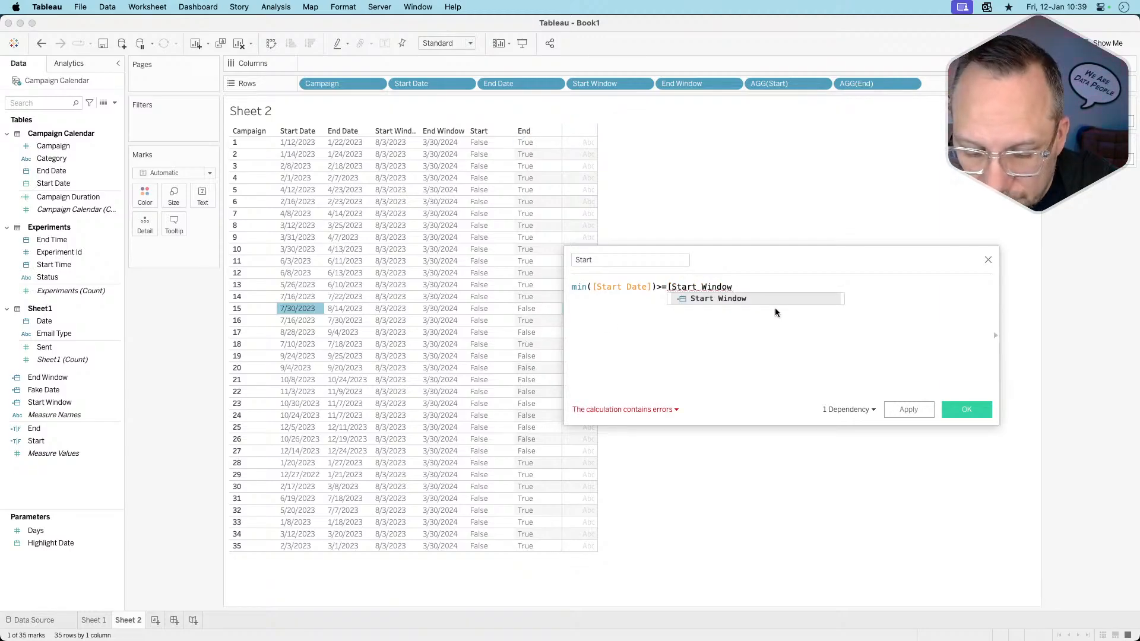
pyautogui.write(']')
pyautogui.click(922, 411)
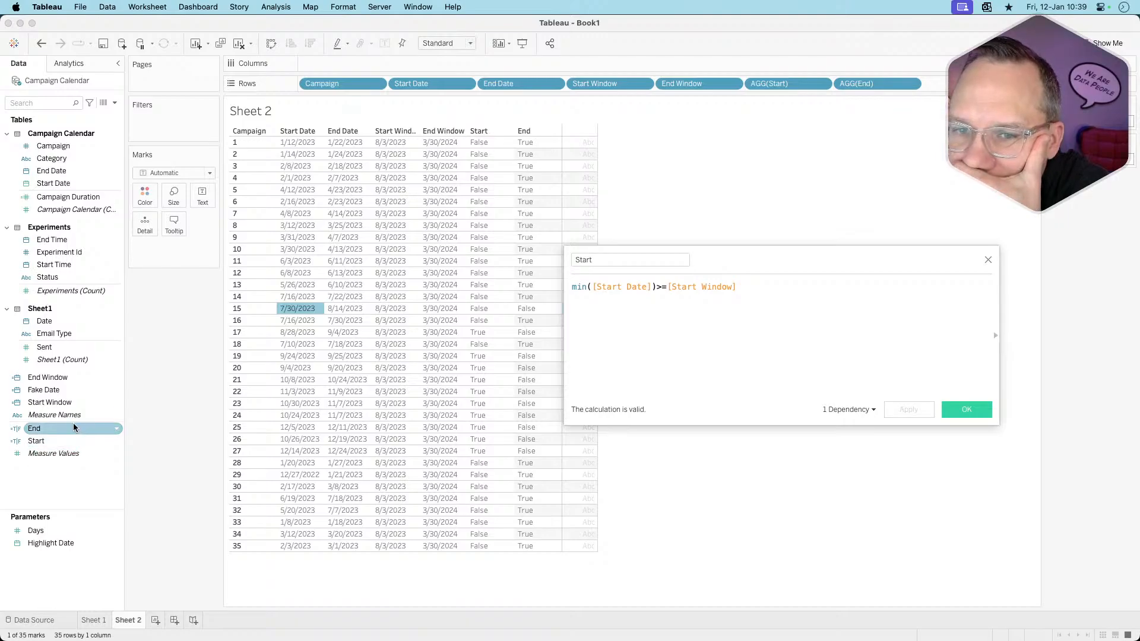
# - Review the End calculation's formula and close its editor without changes
pyautogui.rightClick(58, 430)
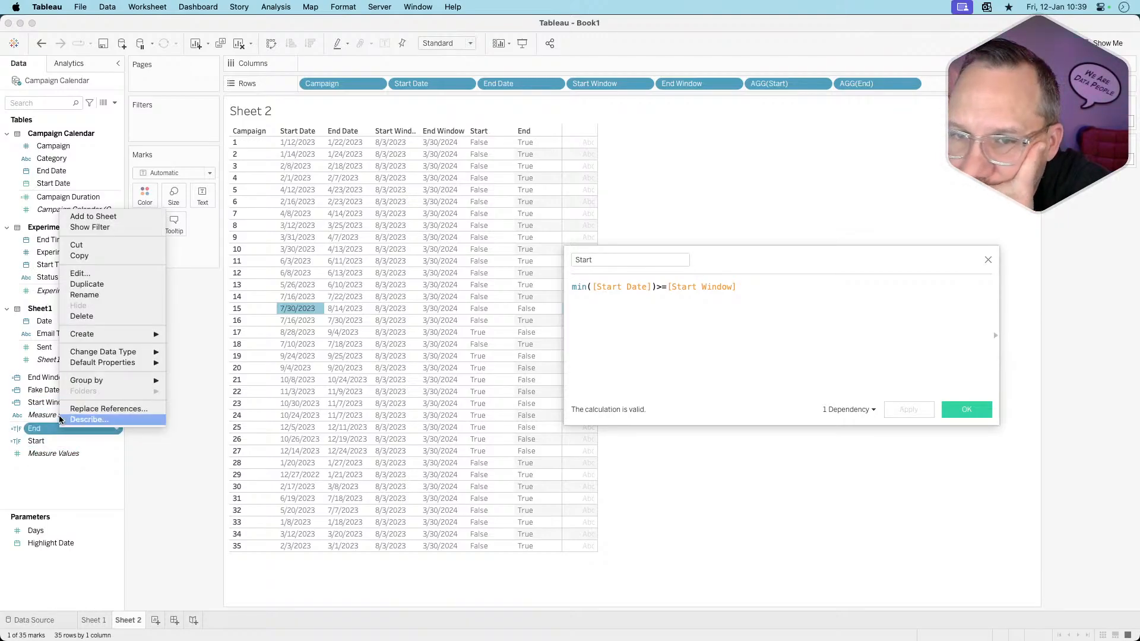
pyautogui.click(78, 273)
pyautogui.click(570, 286)
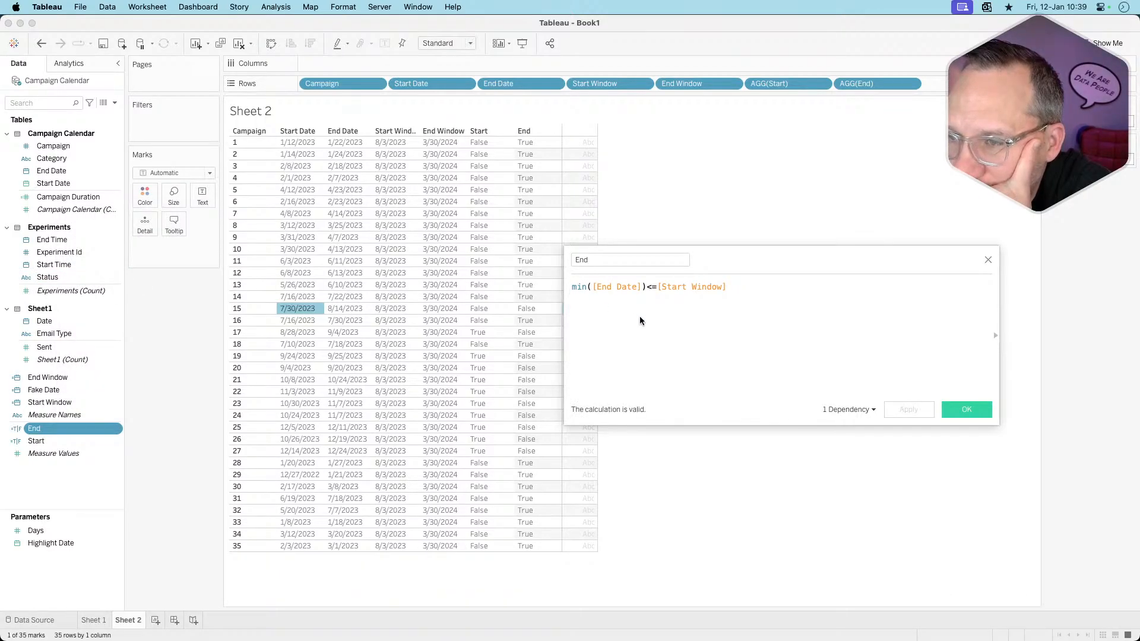
pyautogui.click(987, 262)
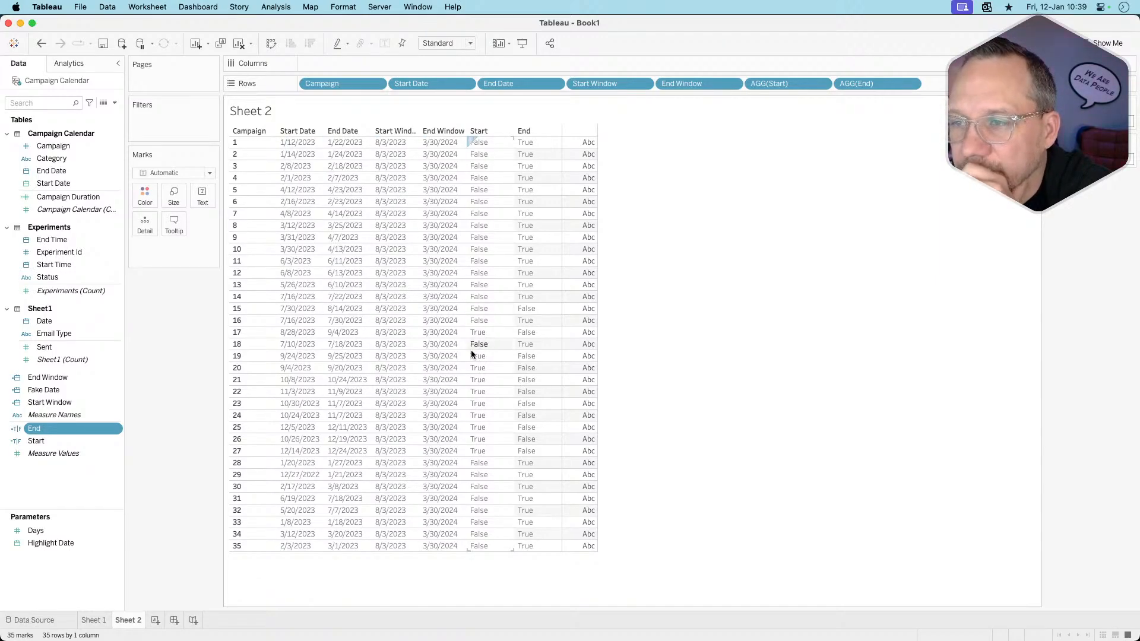
# - Compare the campaign Gantt chart on Sheet 1 with the Start and End flags in the Sheet 2 table
pyautogui.click(93, 619)
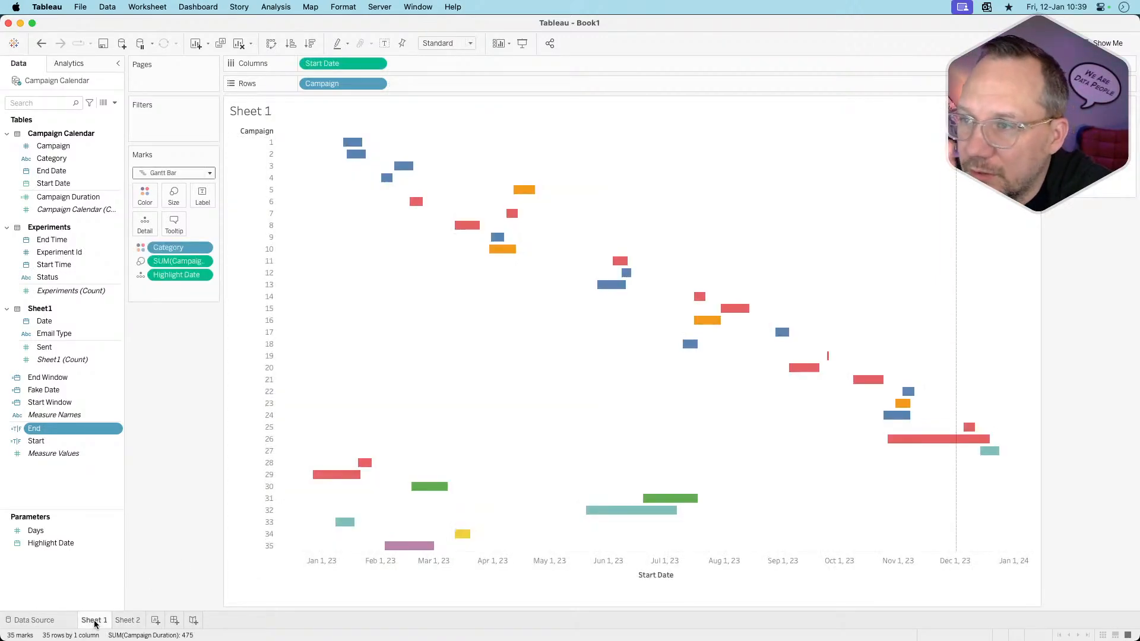
pyautogui.click(119, 621)
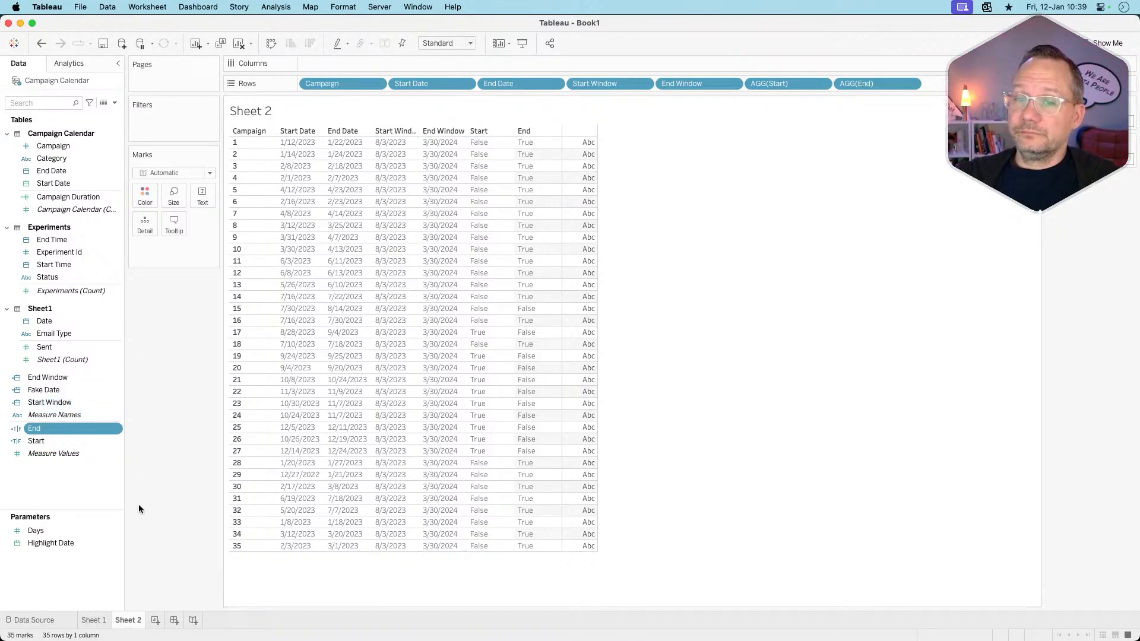
pyautogui.click(93, 620)
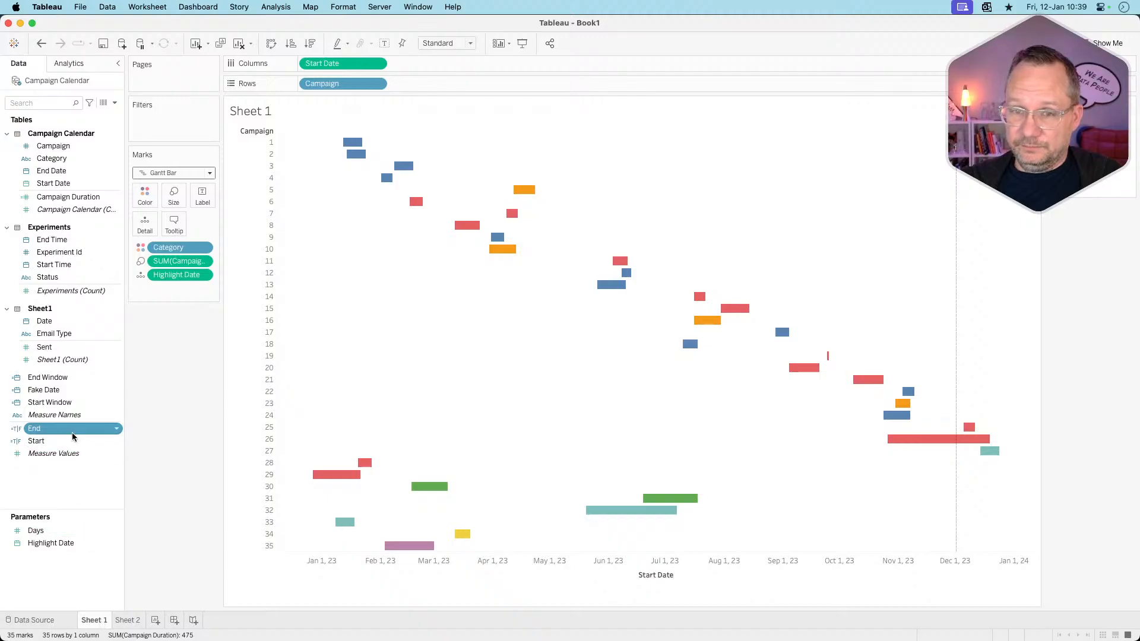
pyautogui.click(127, 620)
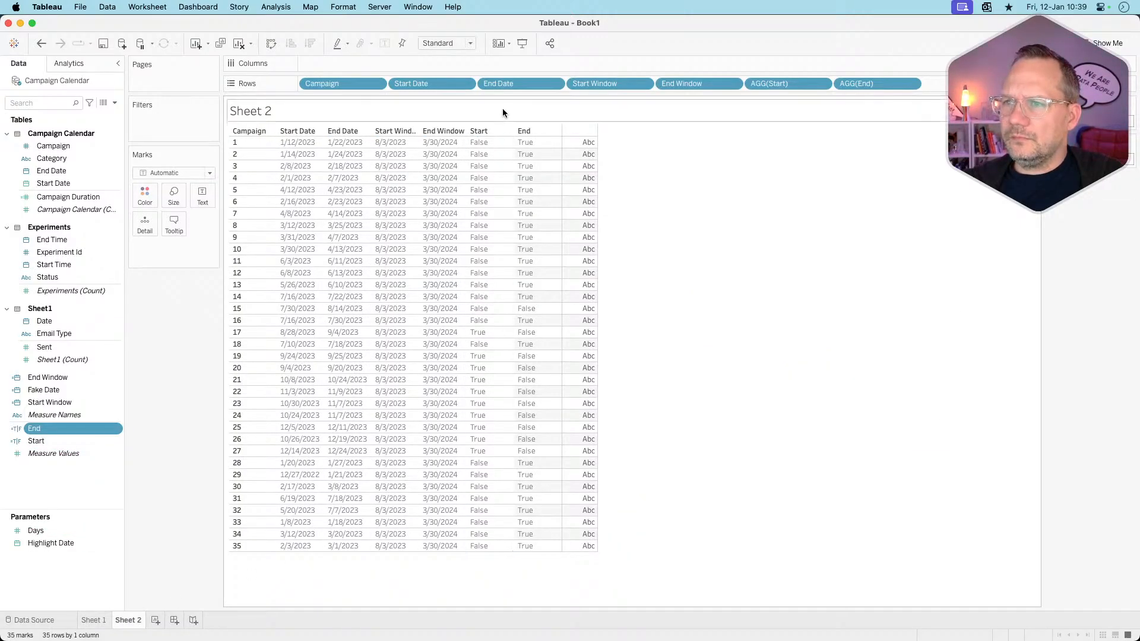
# - Filter the Gantt chart on Sheet 1 by the Start calculation, keeping only True
pyautogui.click(95, 621)
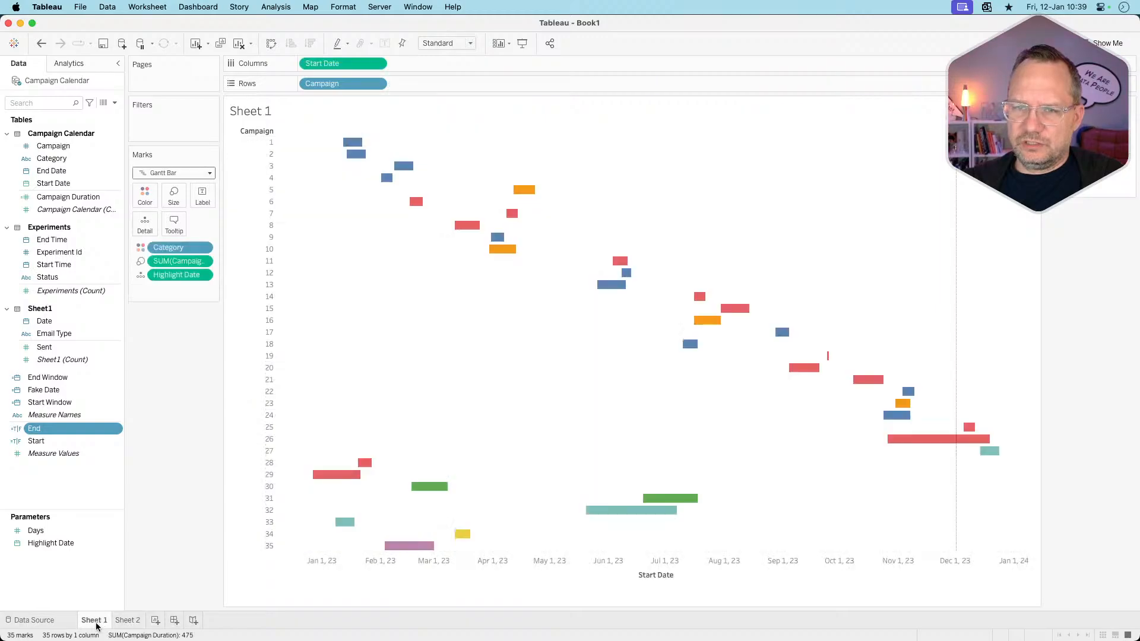
pyautogui.moveTo(55, 441); pyautogui.dragTo(157, 126)
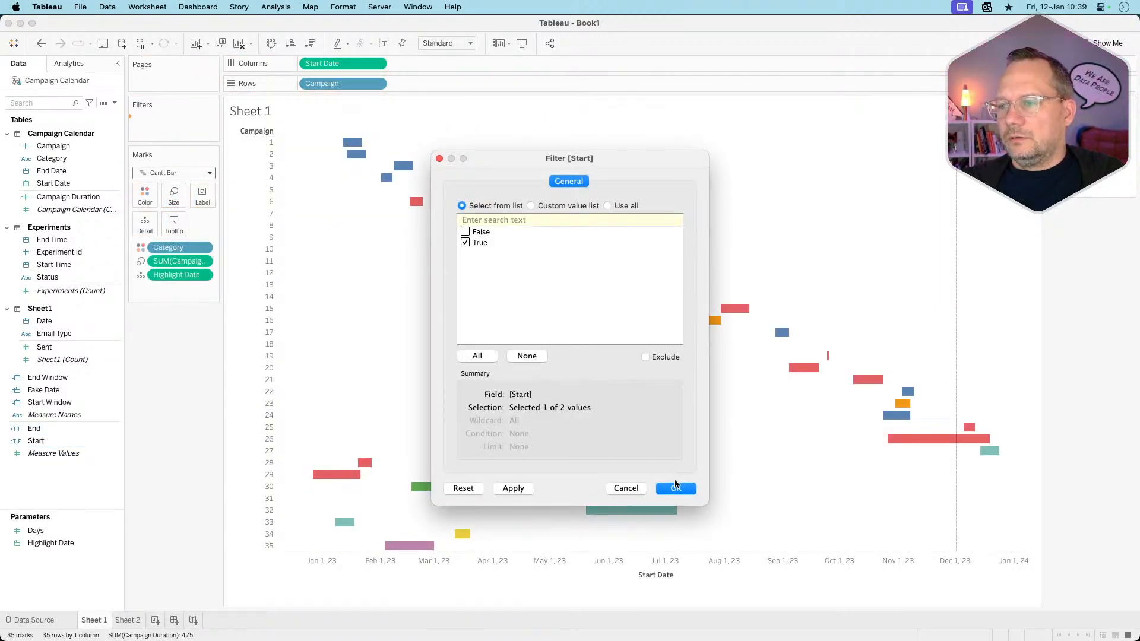
pyautogui.click(675, 486)
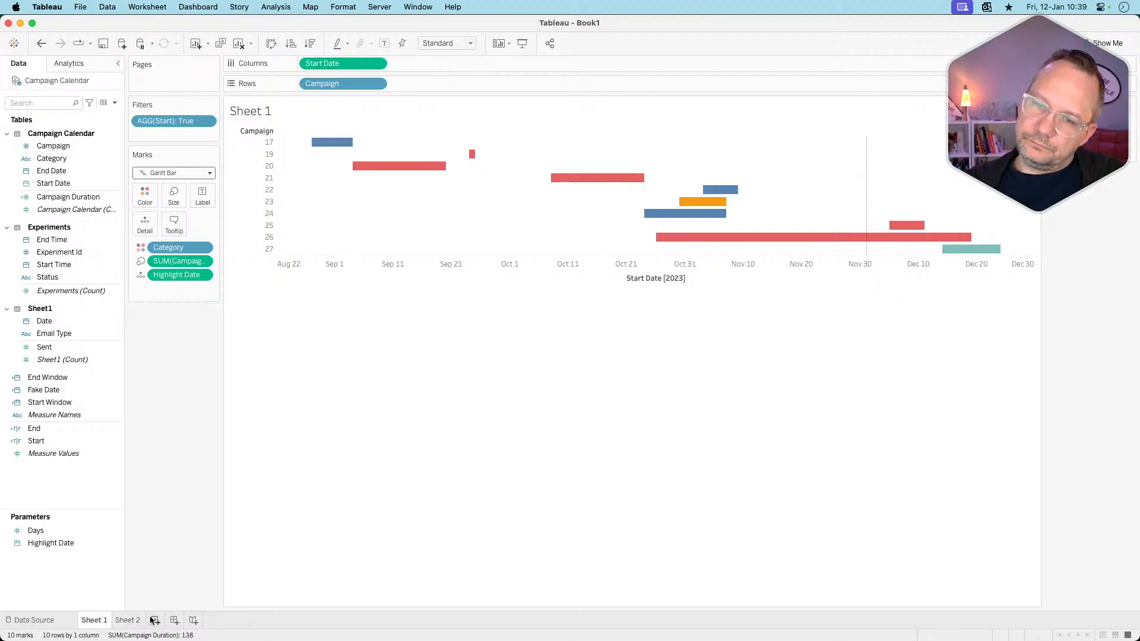
# - Rename the Gantt chart worksheet Sheet 1 as Campagns
pyautogui.doubleClick(94, 620)
pyautogui.write('Ca')
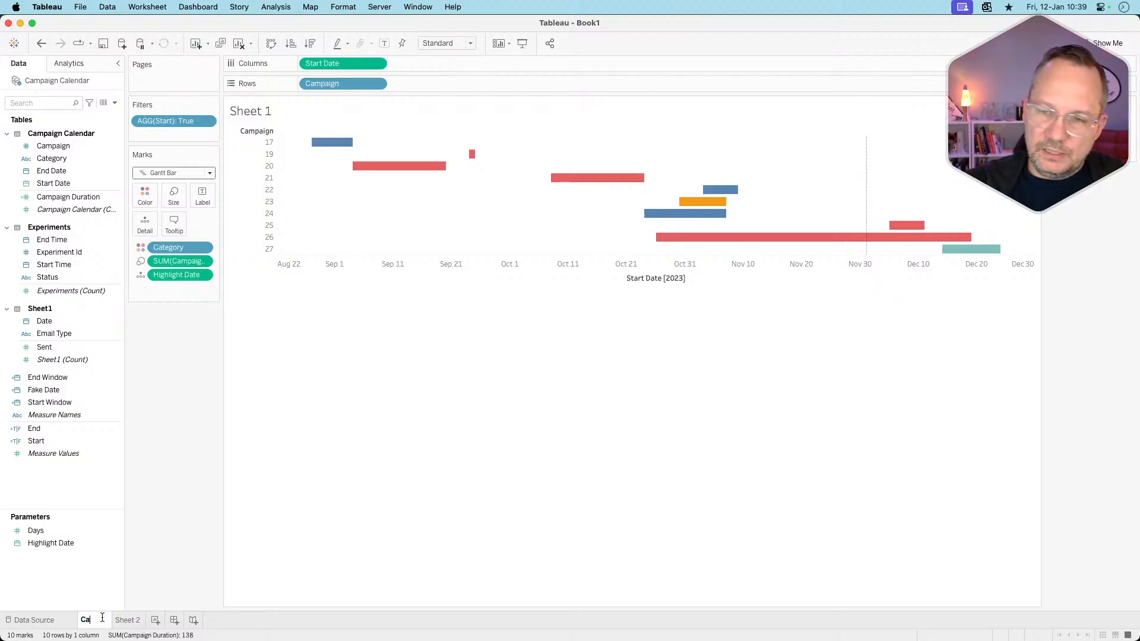
pyautogui.write('mpaigns')
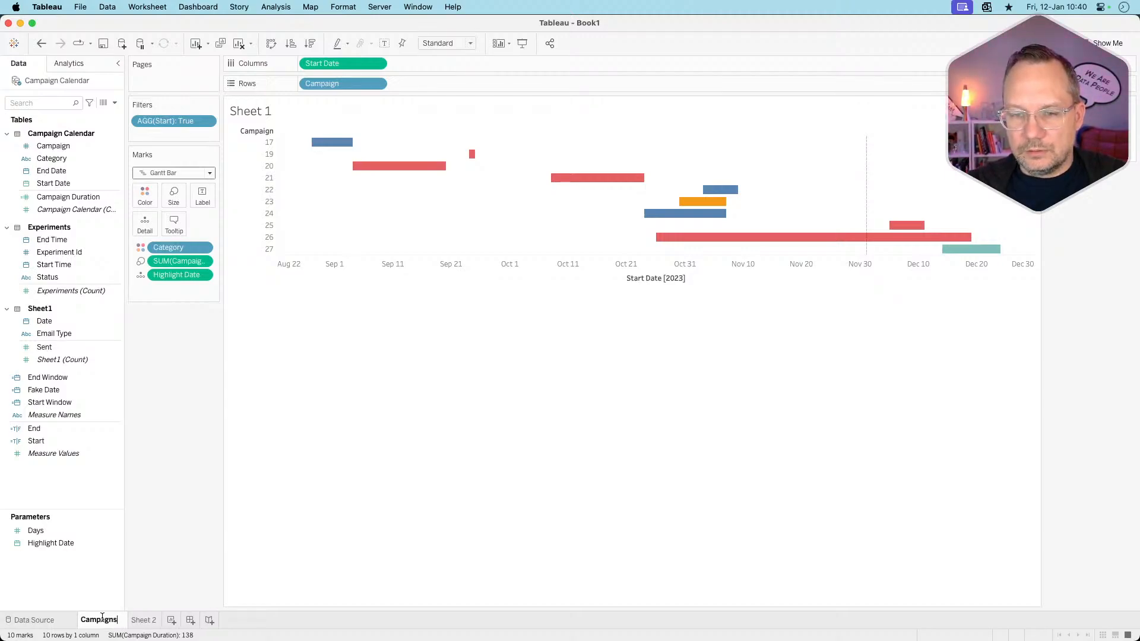
pyautogui.press('Return')
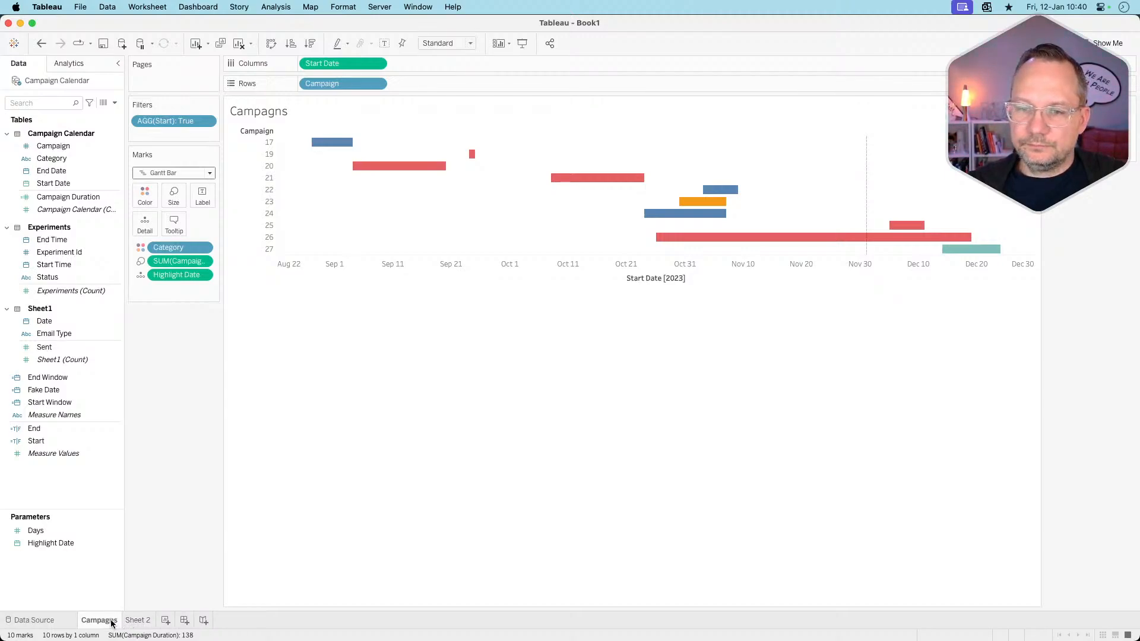
# - Correct the Gantt worksheet's name to Campaigns and rename Sheet 2 as Campaign Validation
pyautogui.write('i')
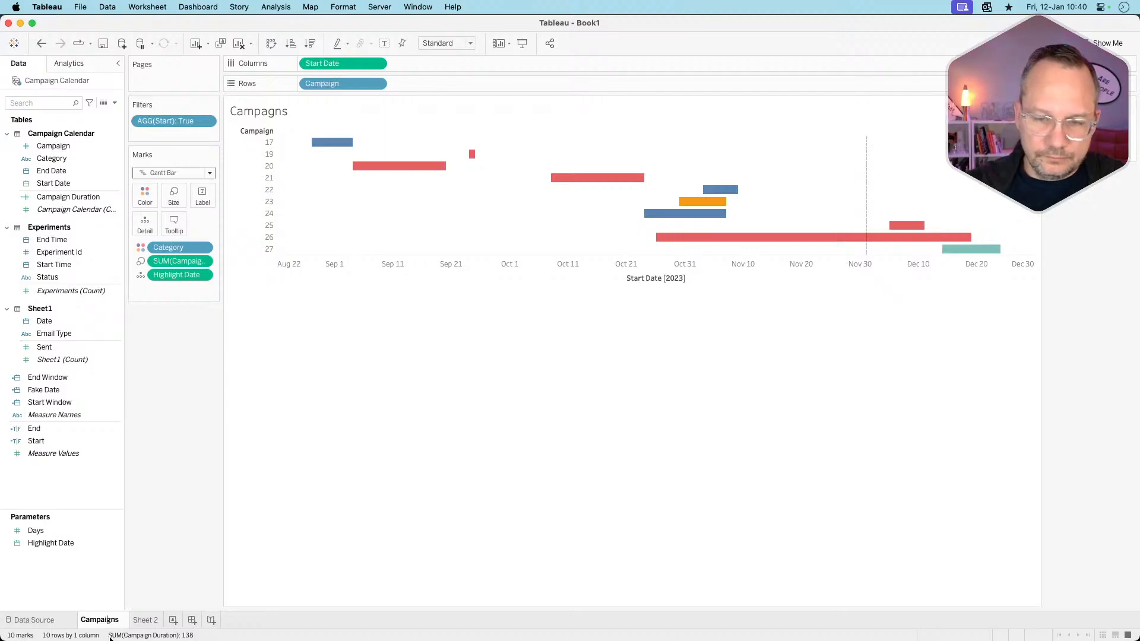
pyautogui.press('Return')
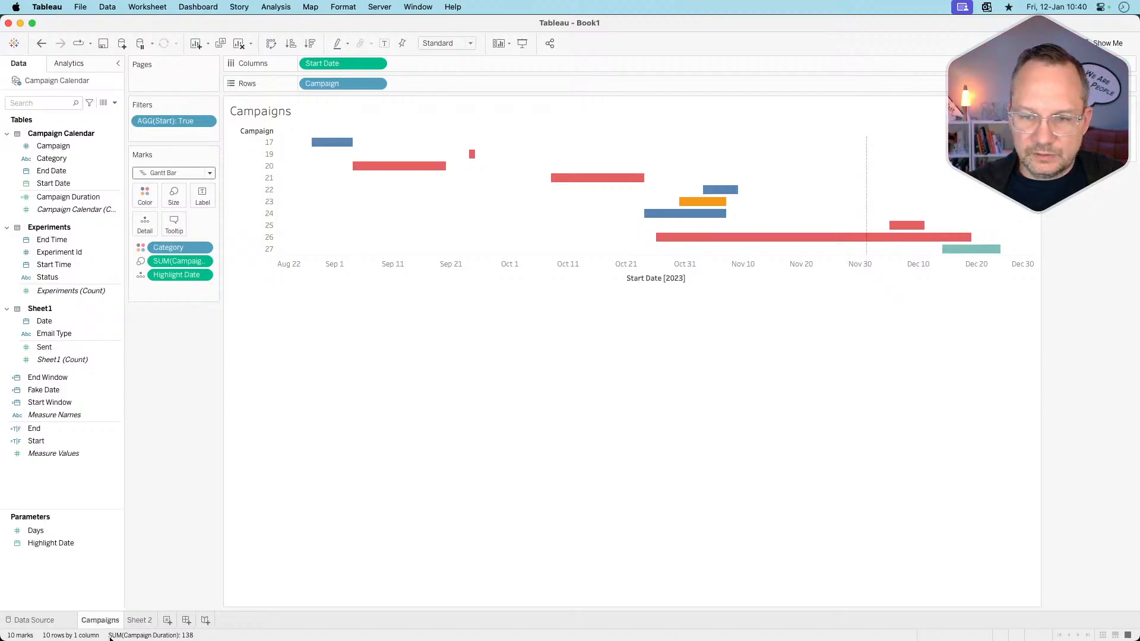
pyautogui.doubleClick(142, 621)
pyautogui.write('c')
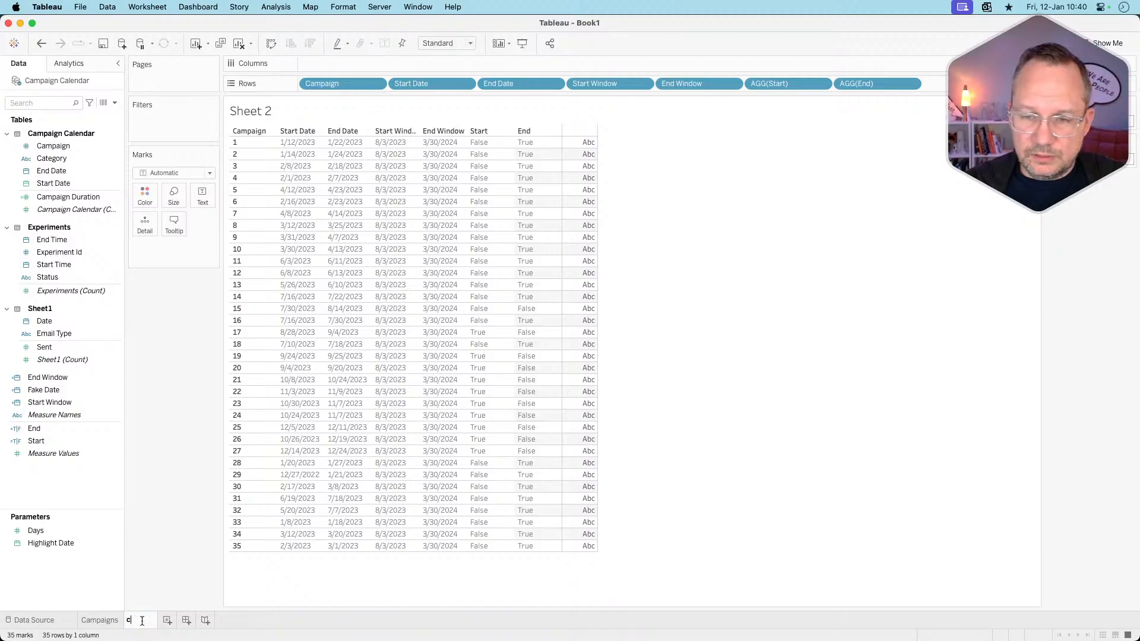
pyautogui.write('ampaign Validation')
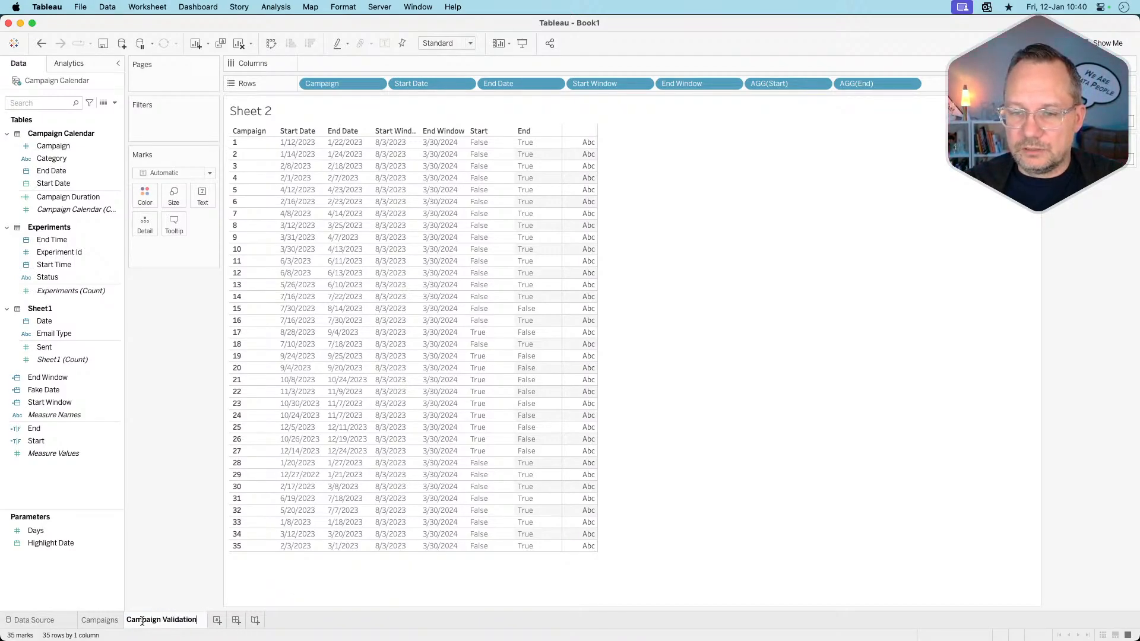
pyautogui.press('Return')
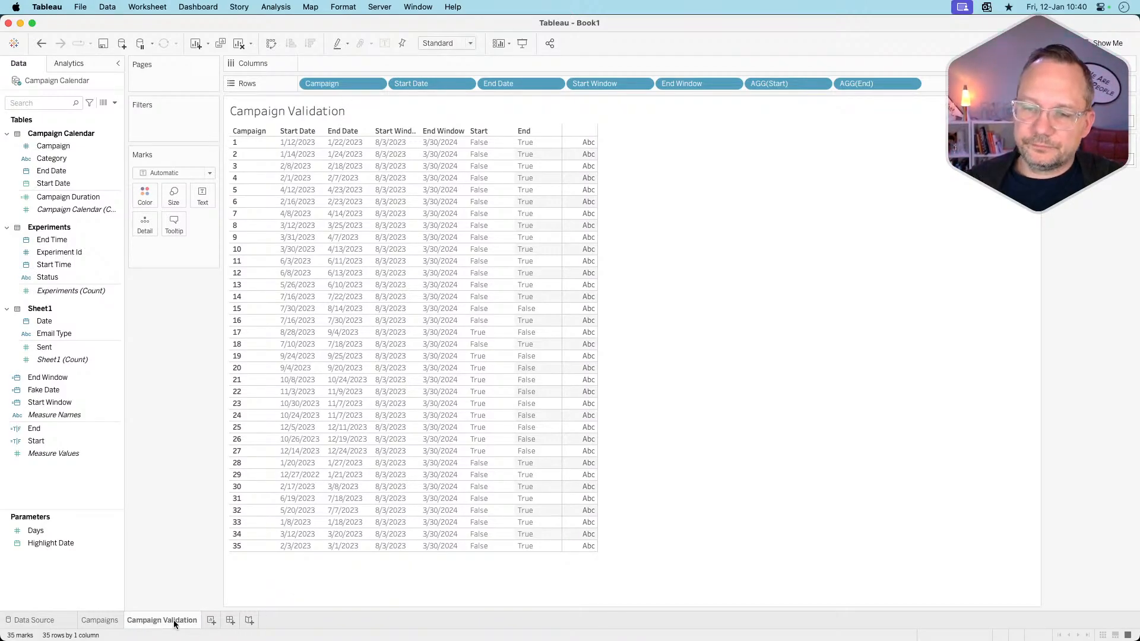
# - Add a new worksheet and check the Experiments chart in the reference dashboard on the Tableau Public page in Arc
pyautogui.click(217, 620)
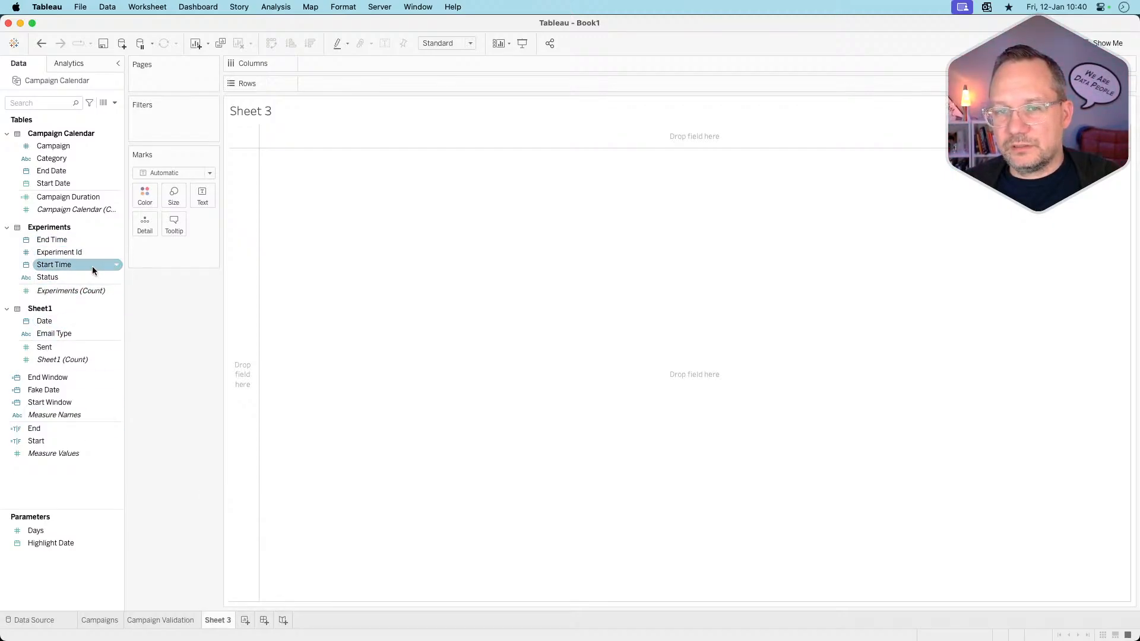
pyautogui.press('super+Tab')
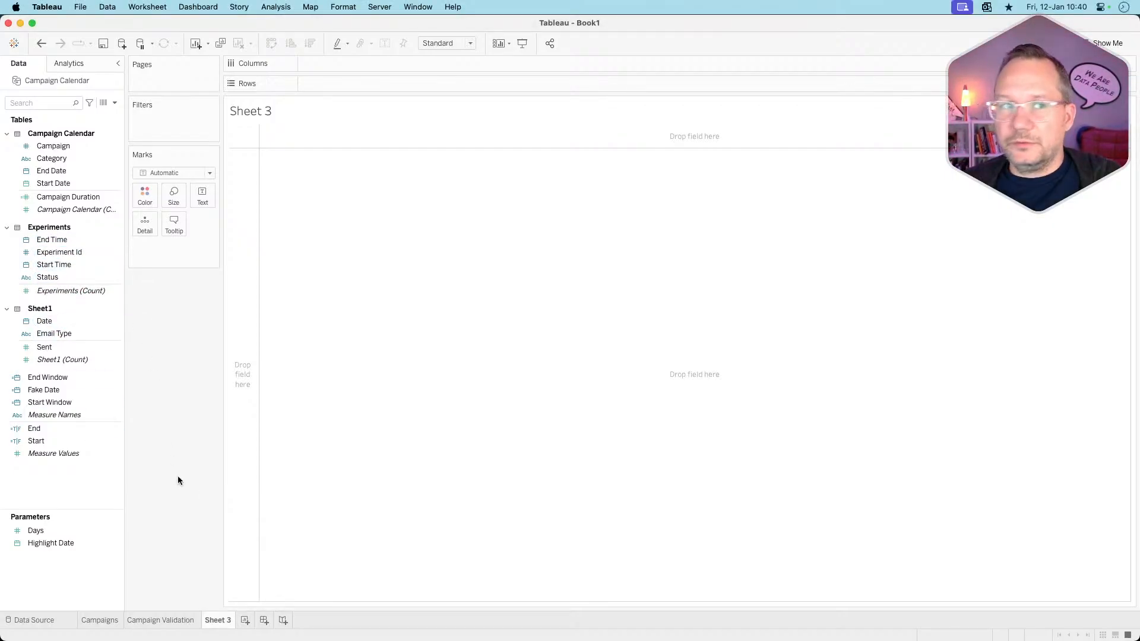
pyautogui.hotkey('ctrl', 'Right')
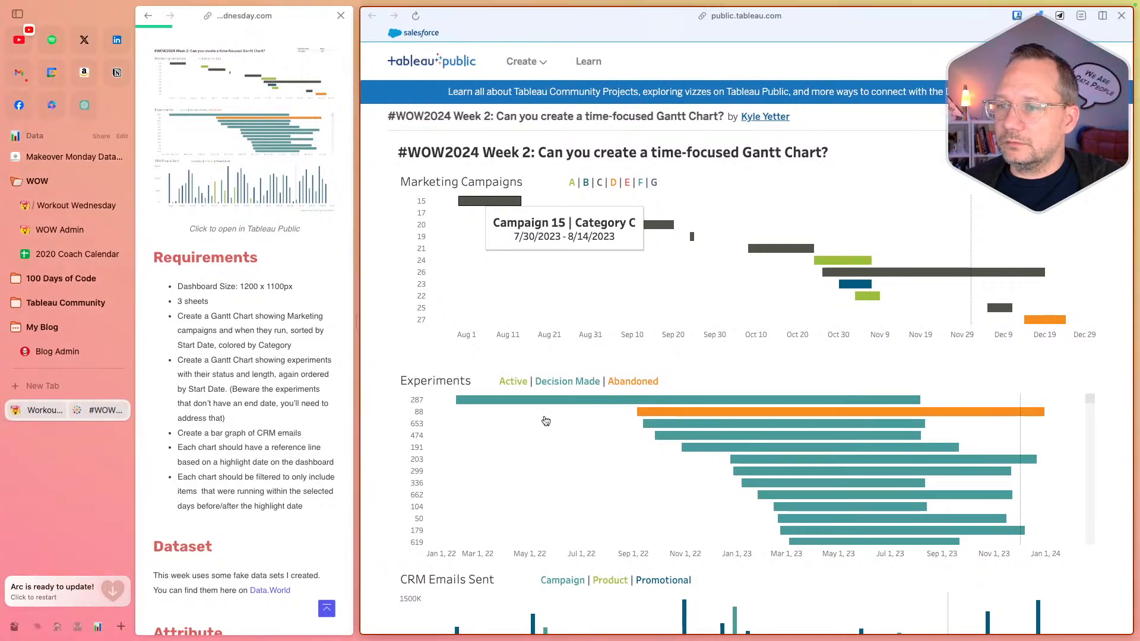
pyautogui.moveTo(519, 401)
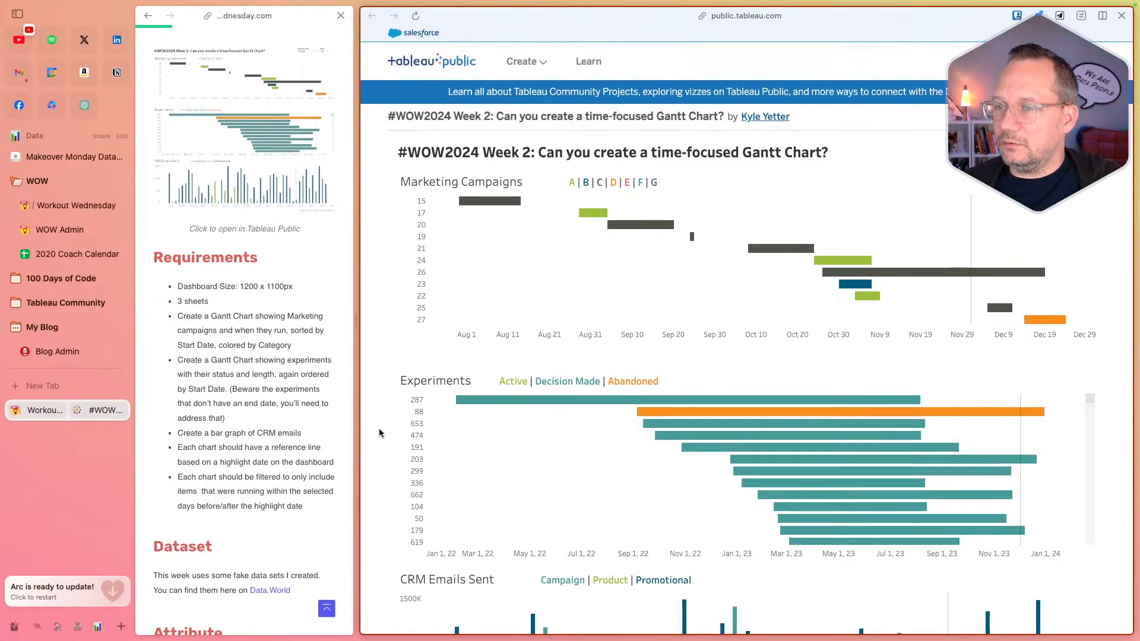
pyautogui.scroll(-3, 379, 430)
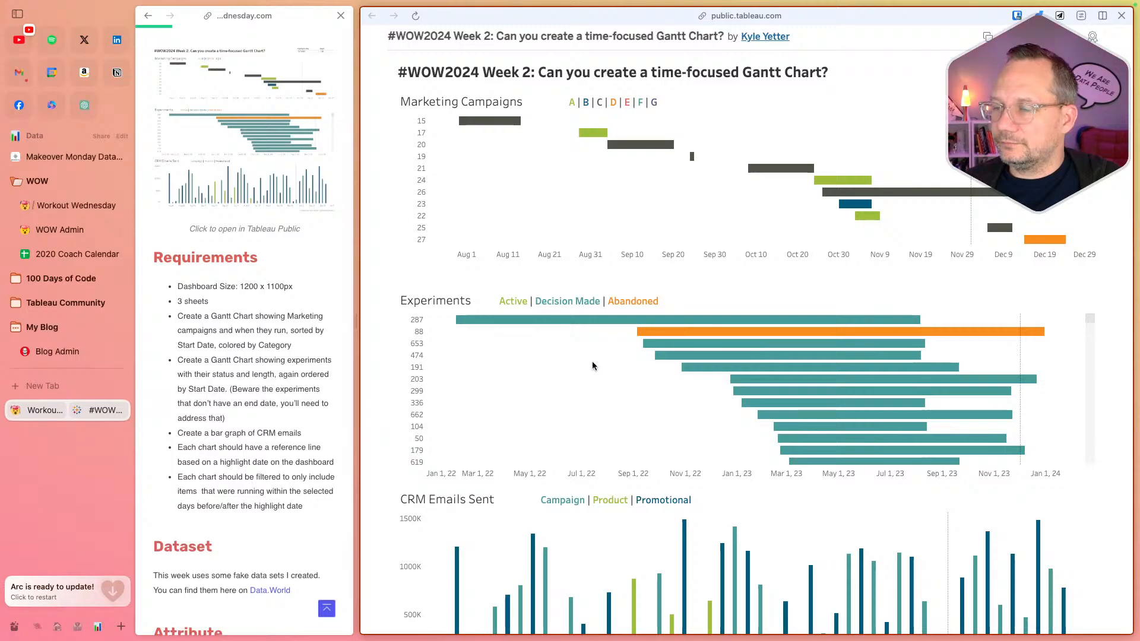
pyautogui.hotkey('ctrl', 'Left')
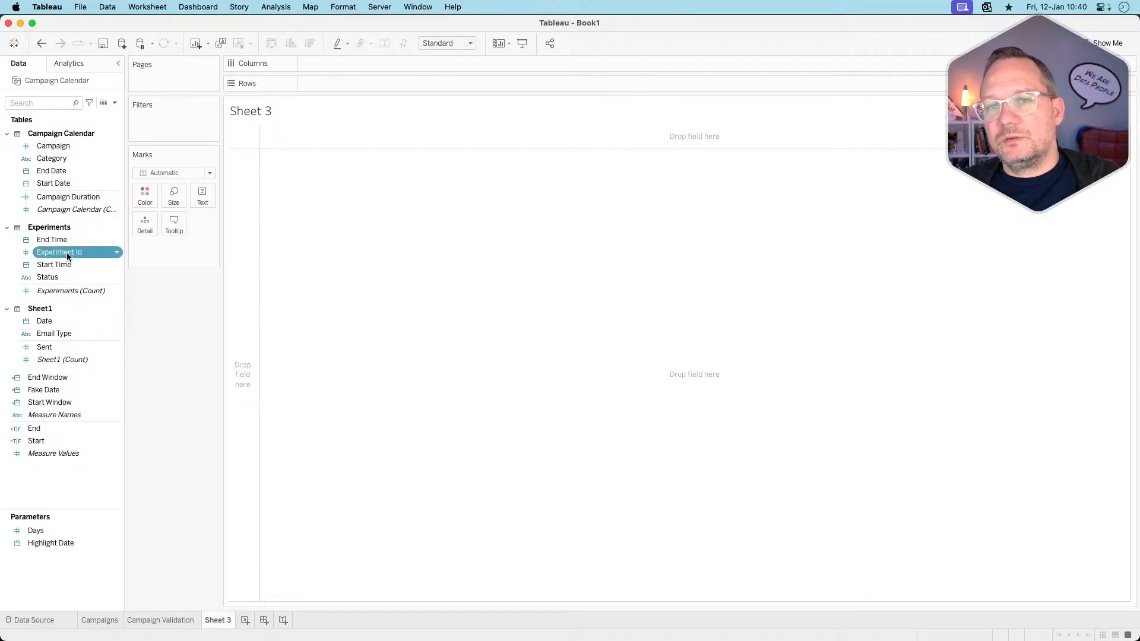
# - On Sheet 3, plot Experiment Id as rows against Start Time as continuous exact dates in columns, excluding the Null start year
pyautogui.moveTo(67, 252); pyautogui.dragTo(337, 85)
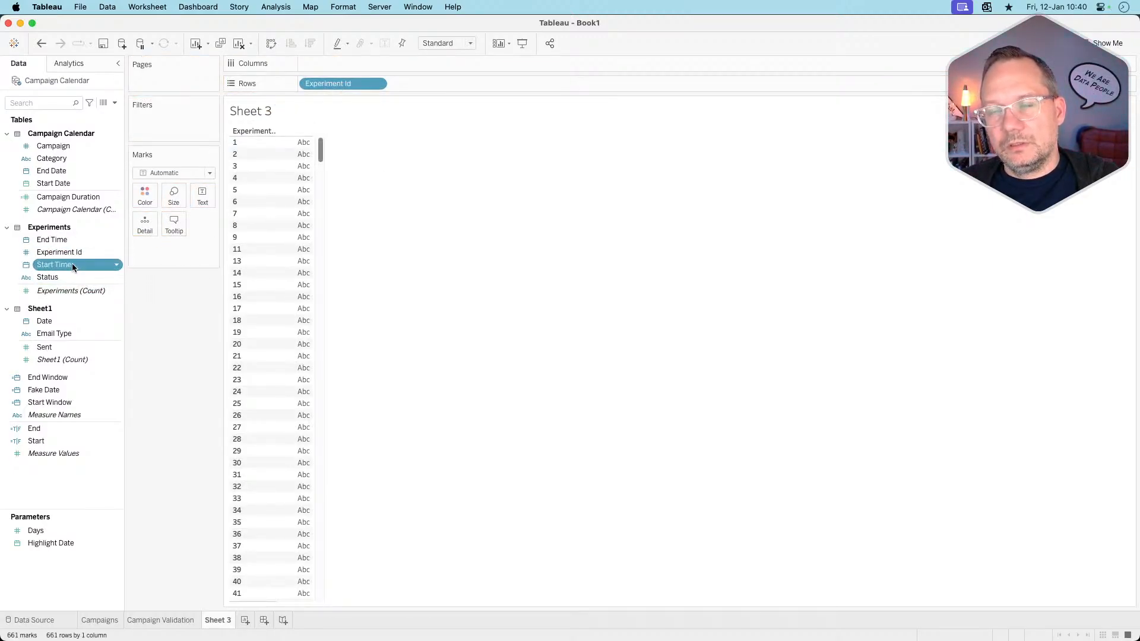
pyautogui.moveTo(75, 265); pyautogui.dragTo(346, 66)
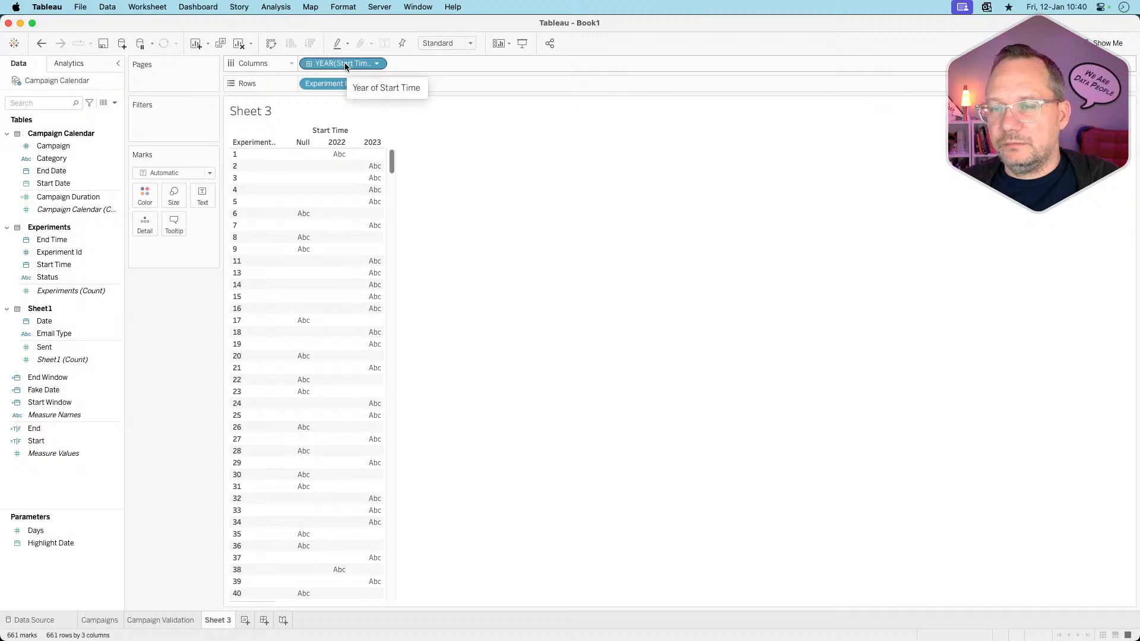
pyautogui.rightClick(303, 142)
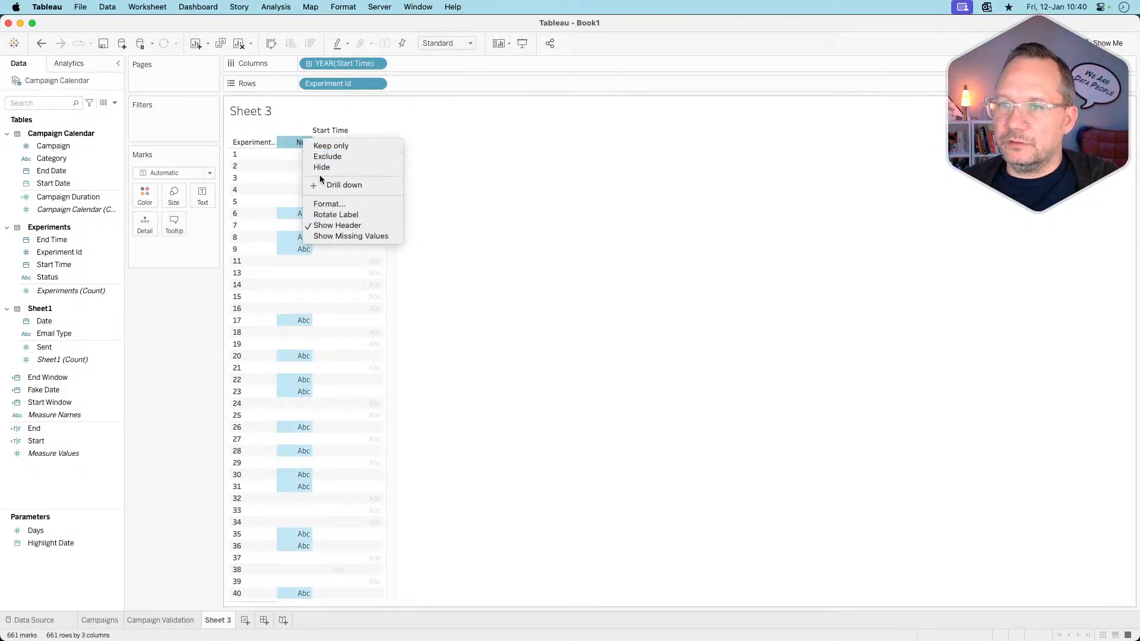
pyautogui.click(352, 157)
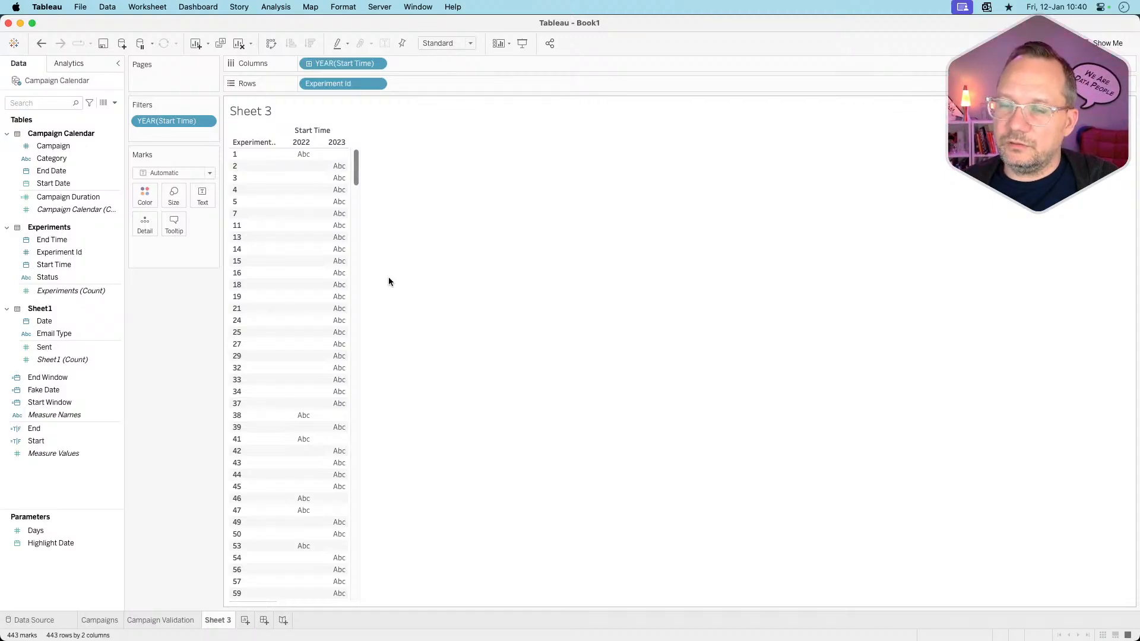
pyautogui.click(378, 64)
pyautogui.click(374, 363)
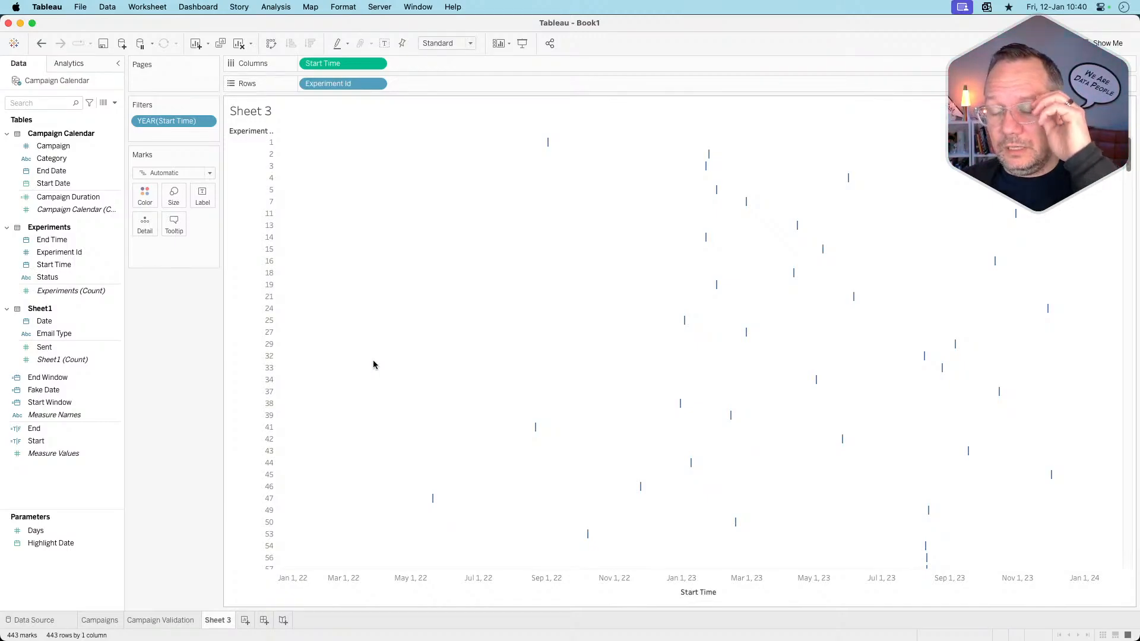
# - Sort Campaign on the Campaigns sheet ascending by the field Start Date, using the Minimum aggregation
pyautogui.click(99, 620)
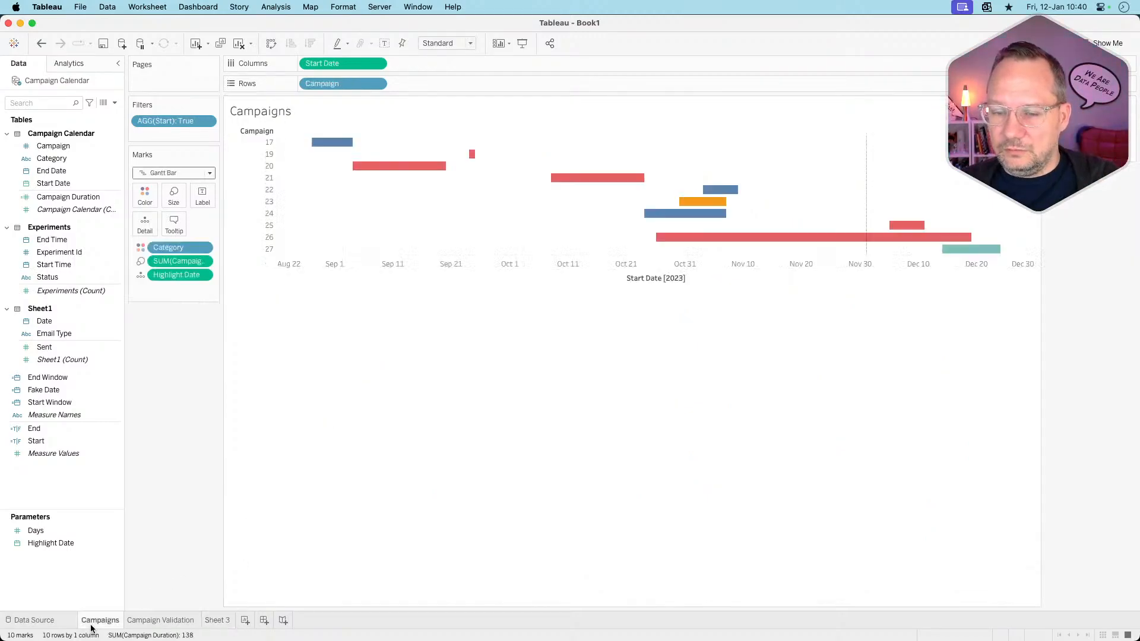
pyautogui.click(377, 83)
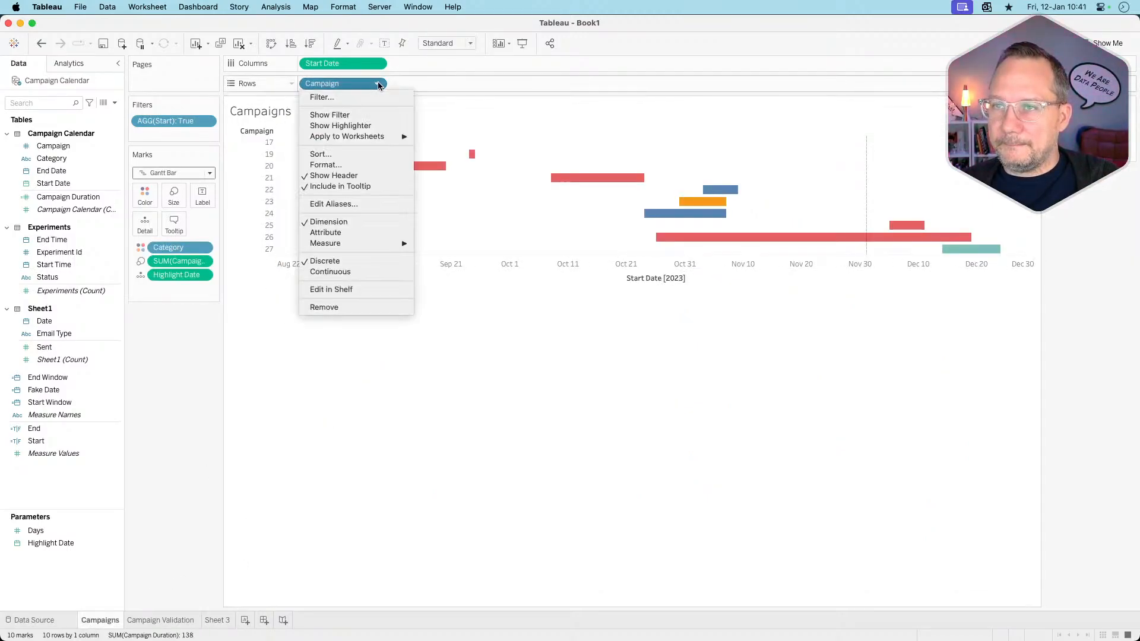
pyautogui.click(356, 156)
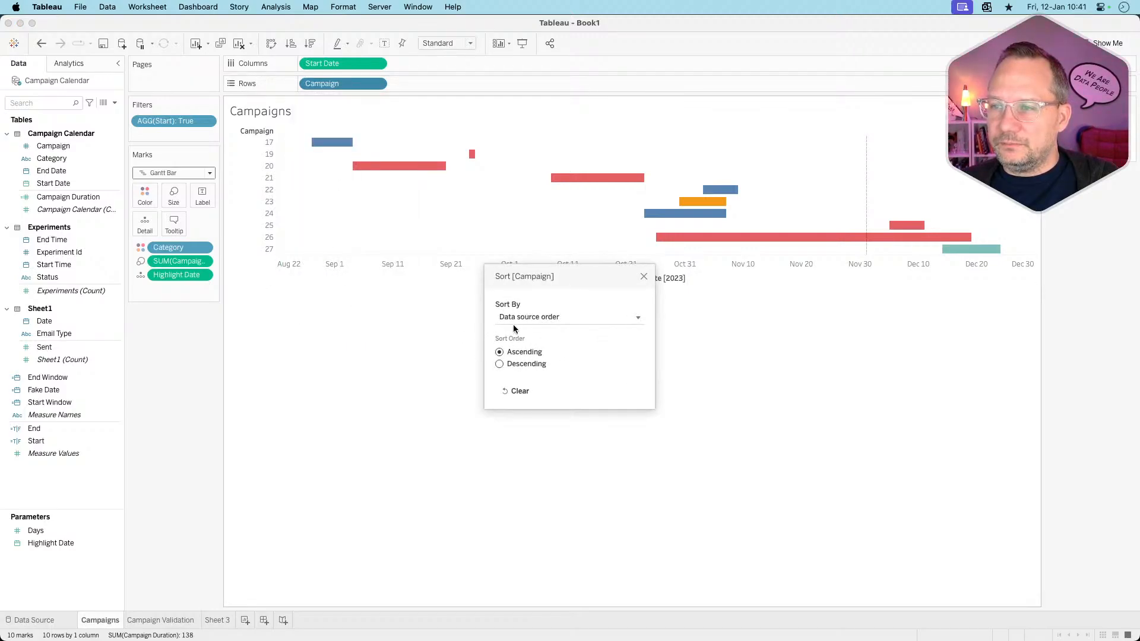
pyautogui.click(515, 324)
pyautogui.click(521, 348)
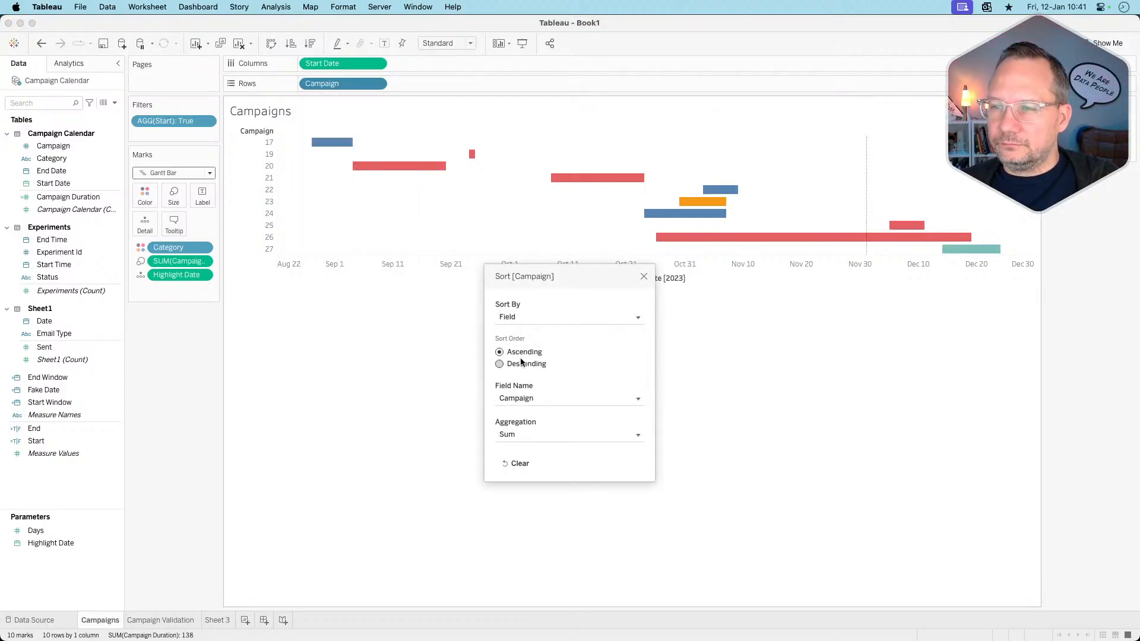
pyautogui.click(521, 398)
pyautogui.write('start')
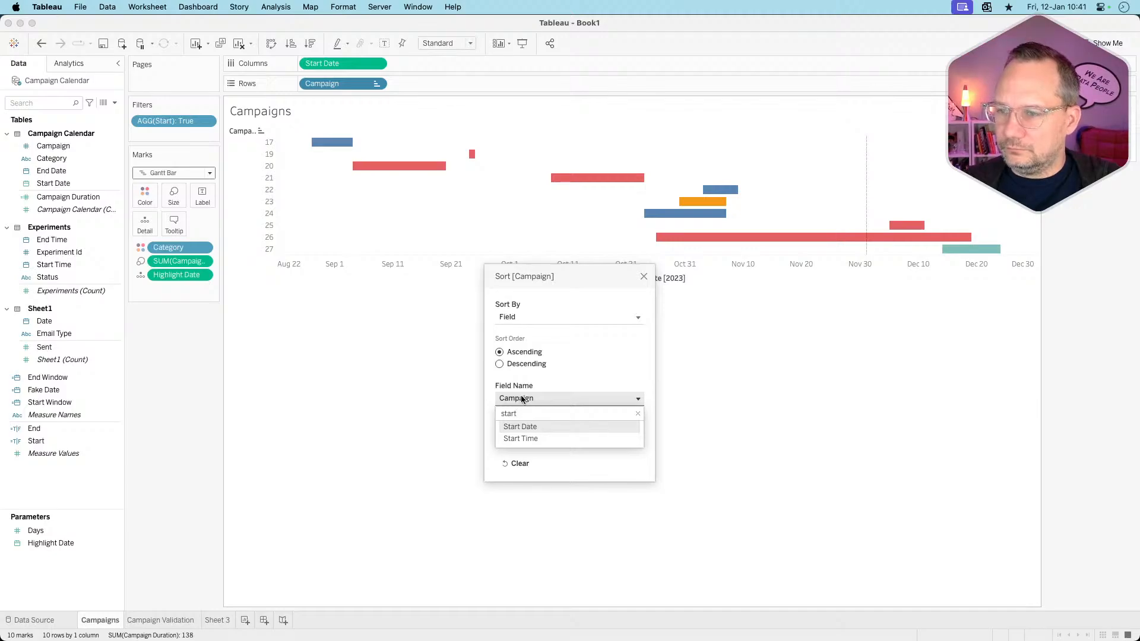
pyautogui.click(520, 426)
pyautogui.click(522, 434)
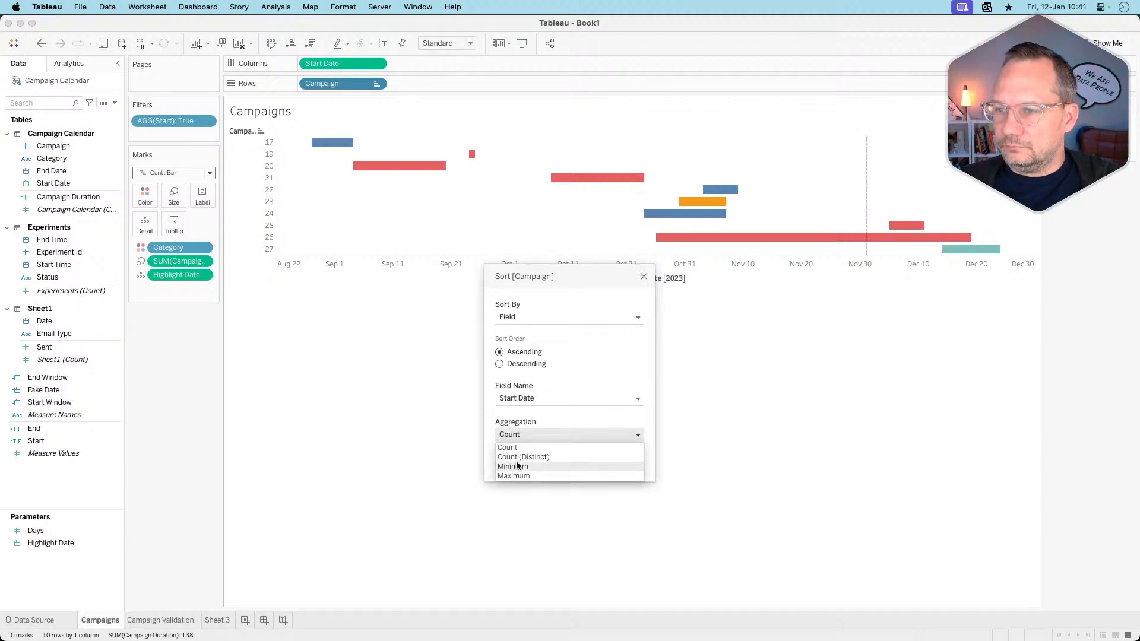
pyautogui.click(516, 466)
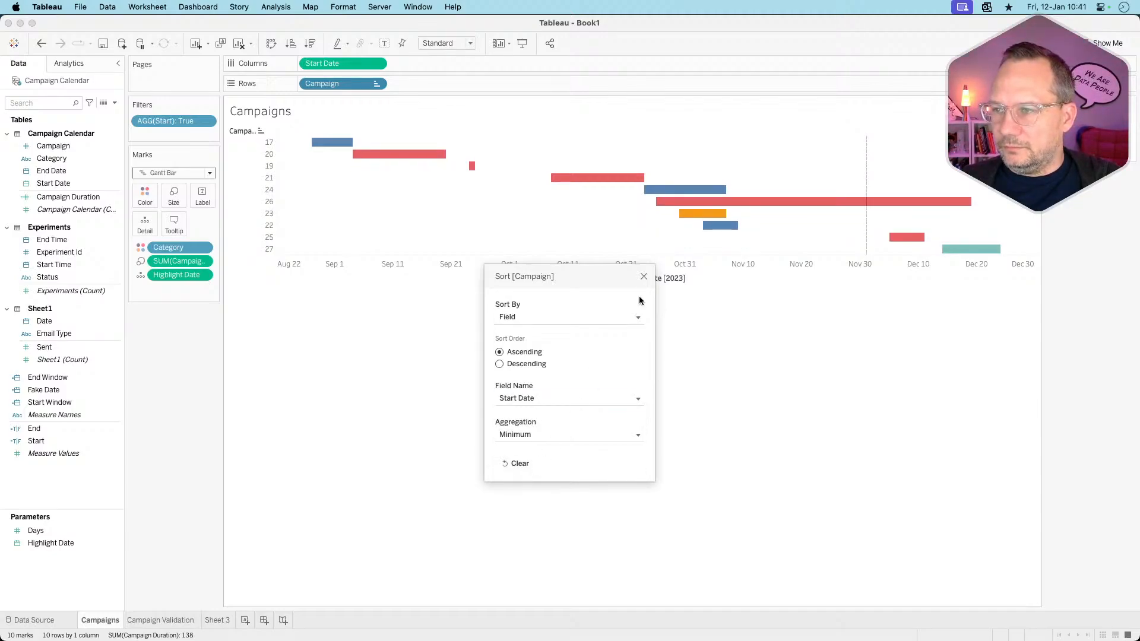
pyautogui.click(643, 276)
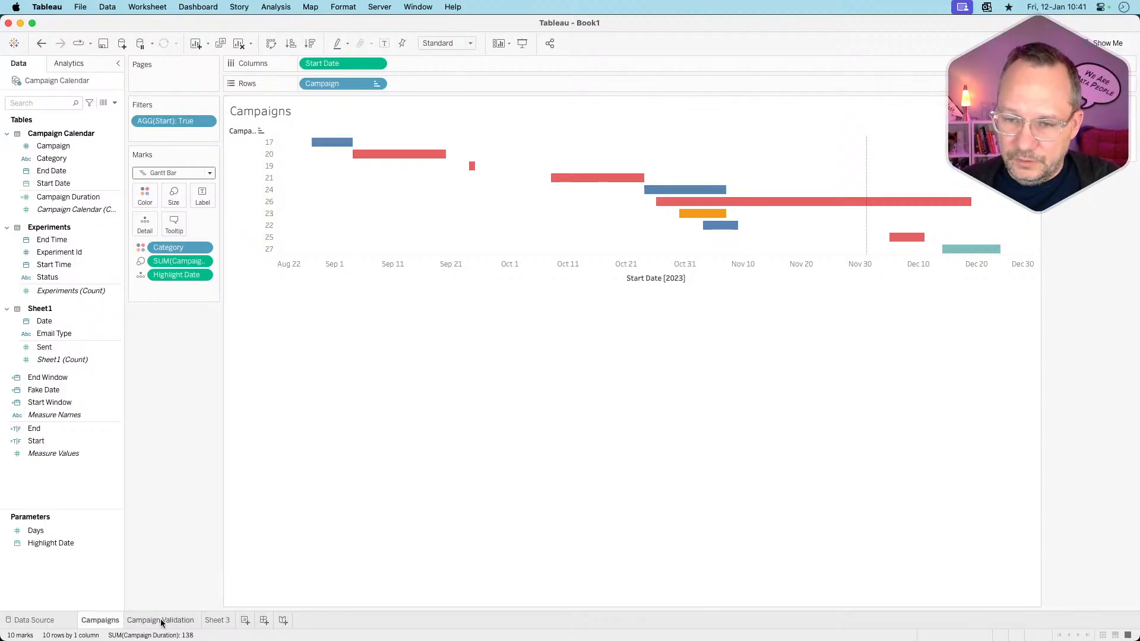
# - Sort Experiment Id on Sheet 3 ascending by the field Start Time, using the Minimum aggregation
pyautogui.click(215, 620)
pyautogui.click(380, 83)
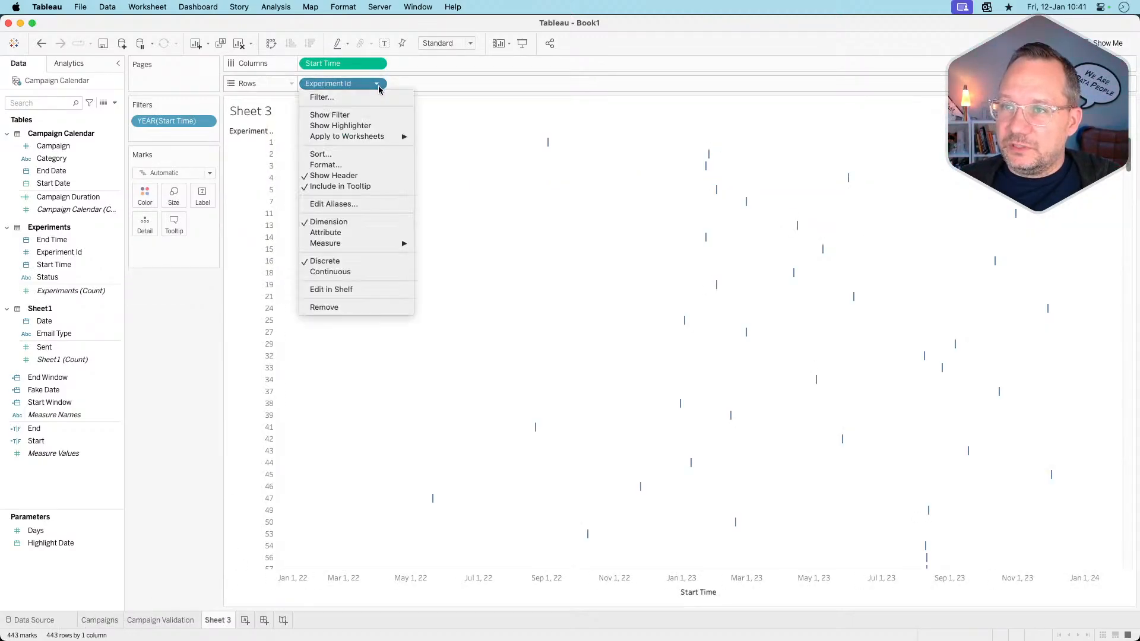
pyautogui.click(374, 154)
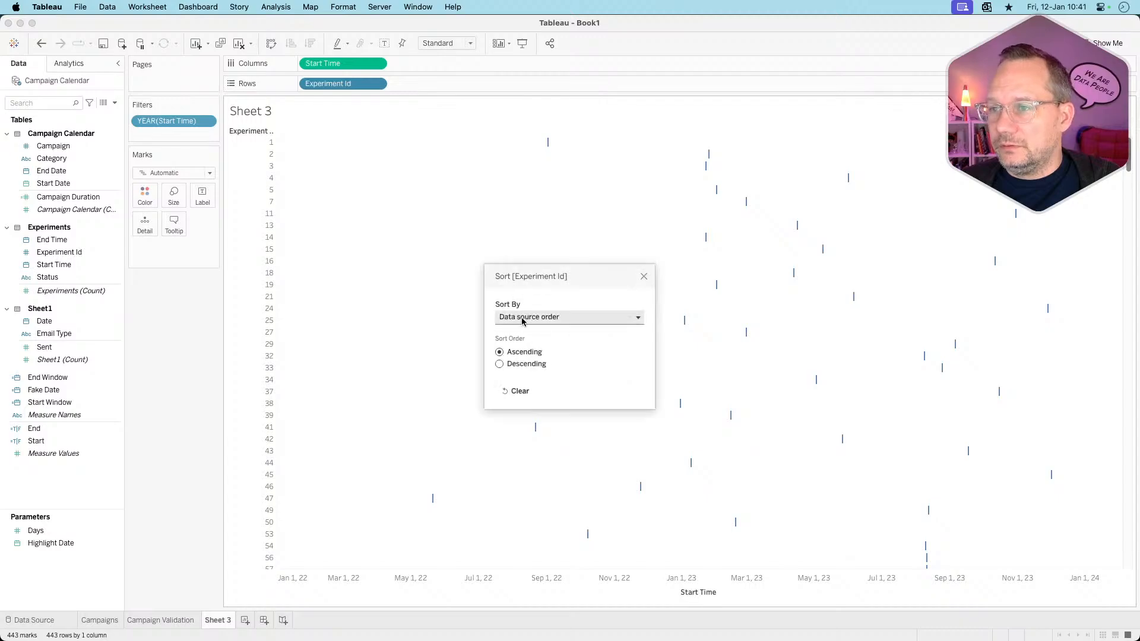
pyautogui.click(522, 317)
pyautogui.click(521, 351)
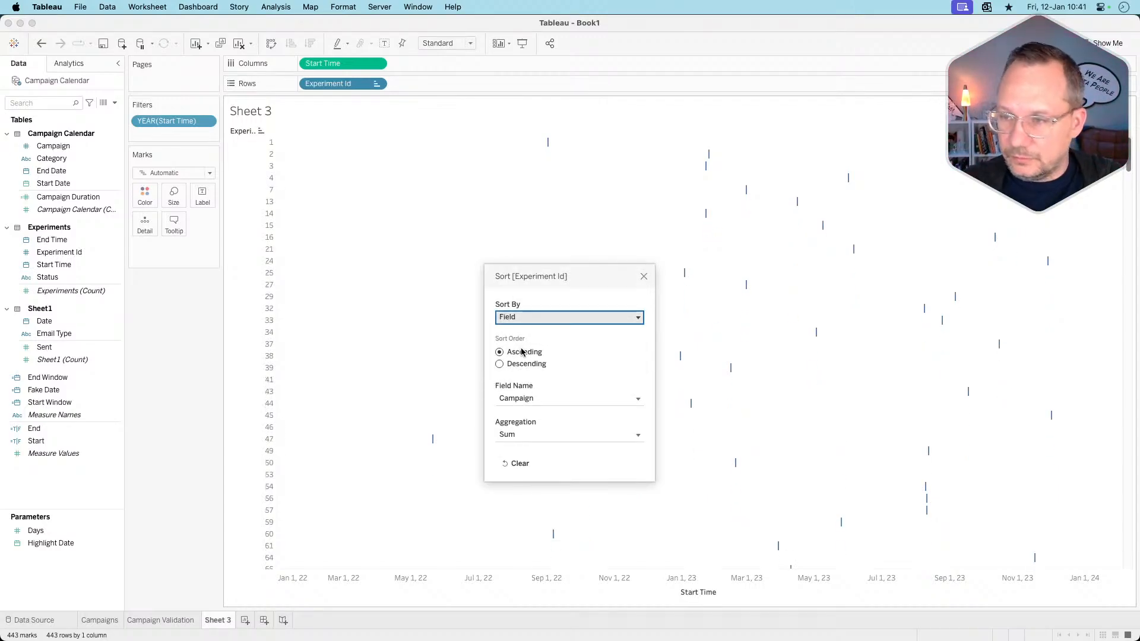
pyautogui.click(536, 398)
pyautogui.write('start')
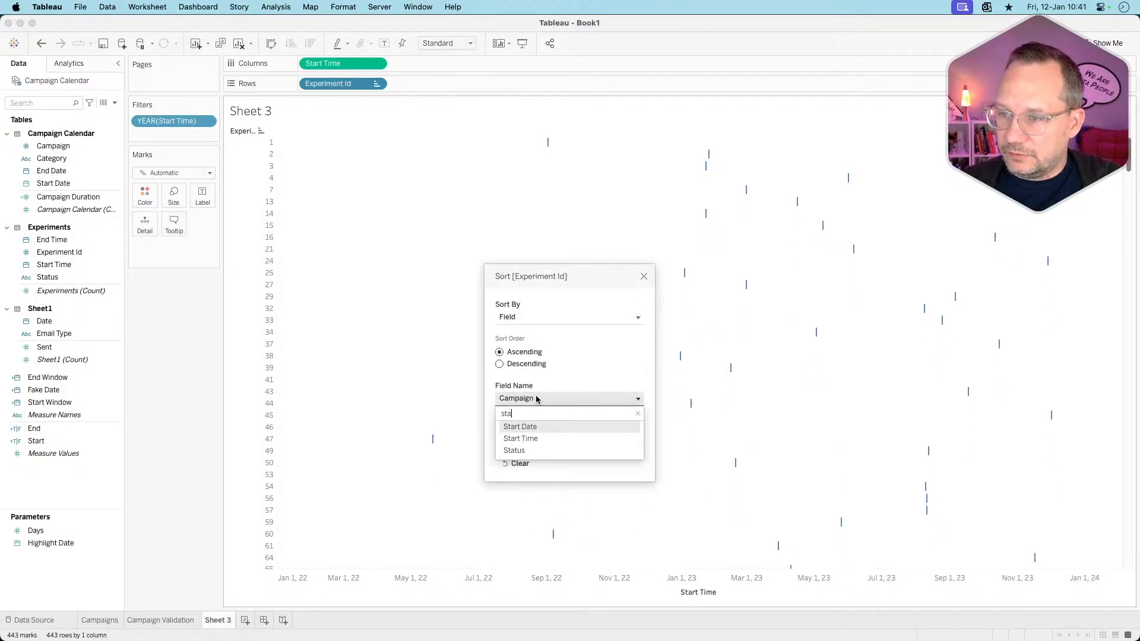
pyautogui.click(520, 438)
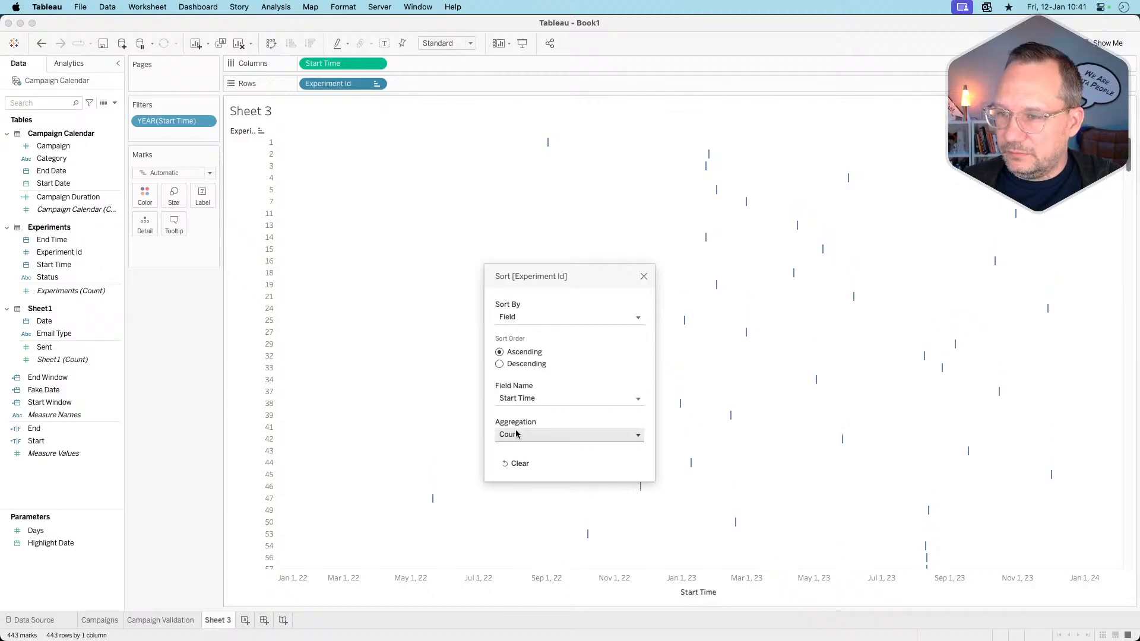
pyautogui.click(523, 435)
pyautogui.click(515, 466)
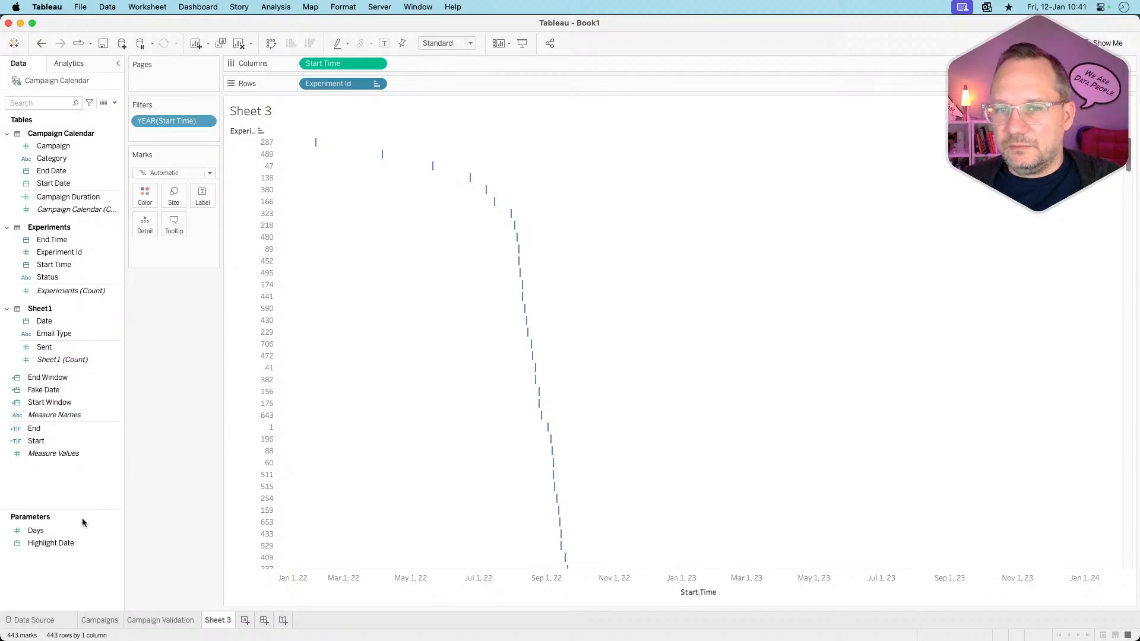
# - Create a calculated field named Experiment Timeframe
pyautogui.rightClick(69, 476)
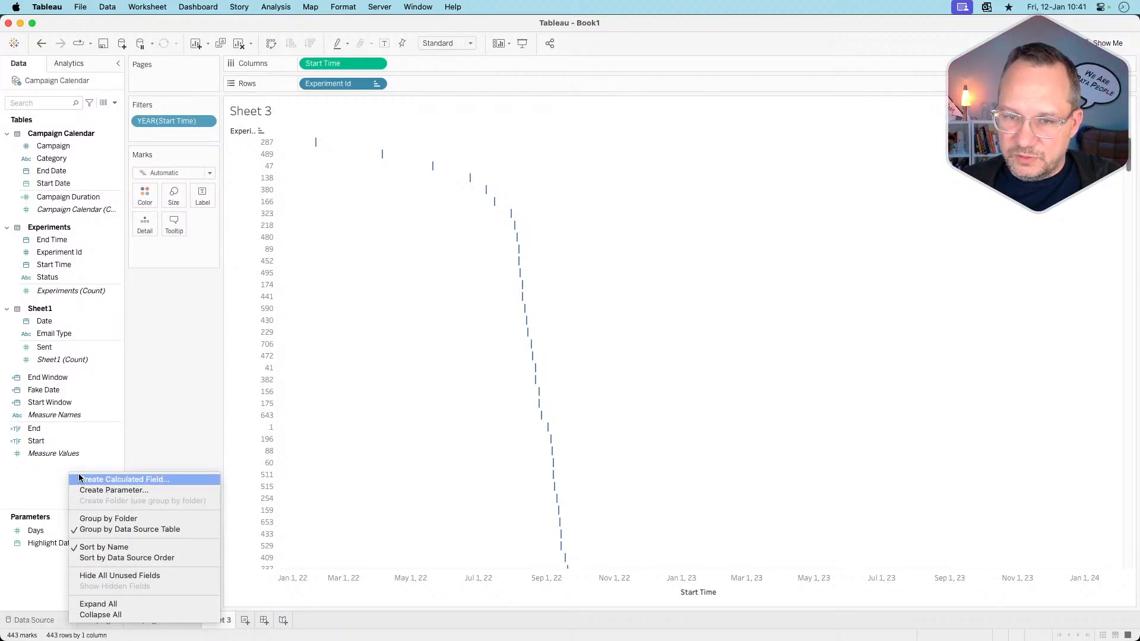
pyautogui.click(87, 479)
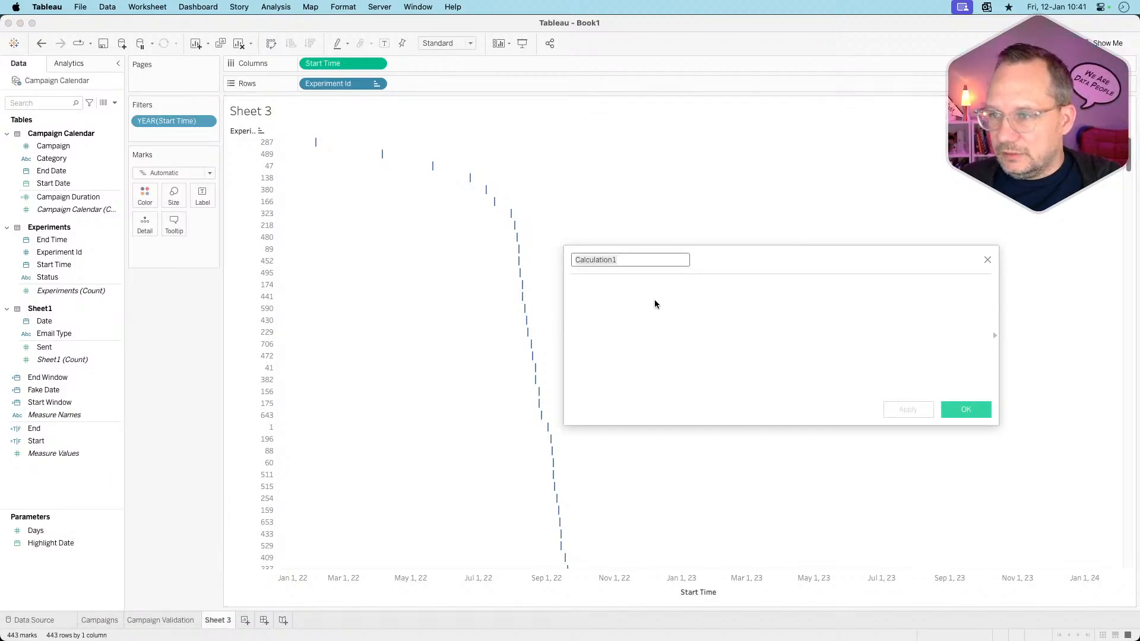
pyautogui.write('Expr')
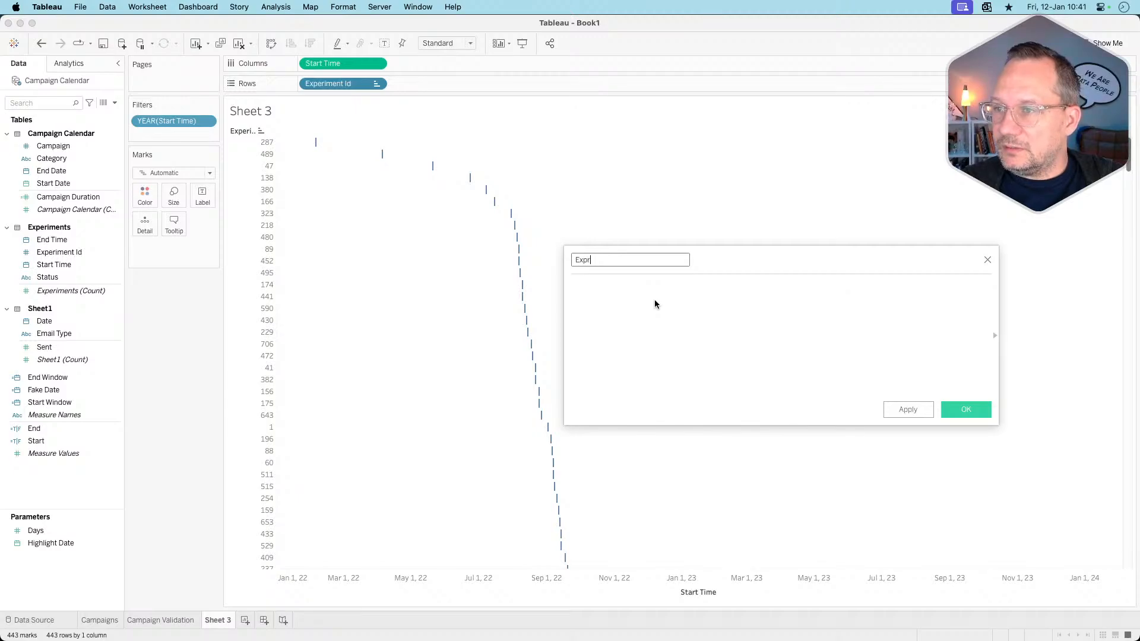
pyautogui.press('BackSpace')
pyautogui.write('eriment T')
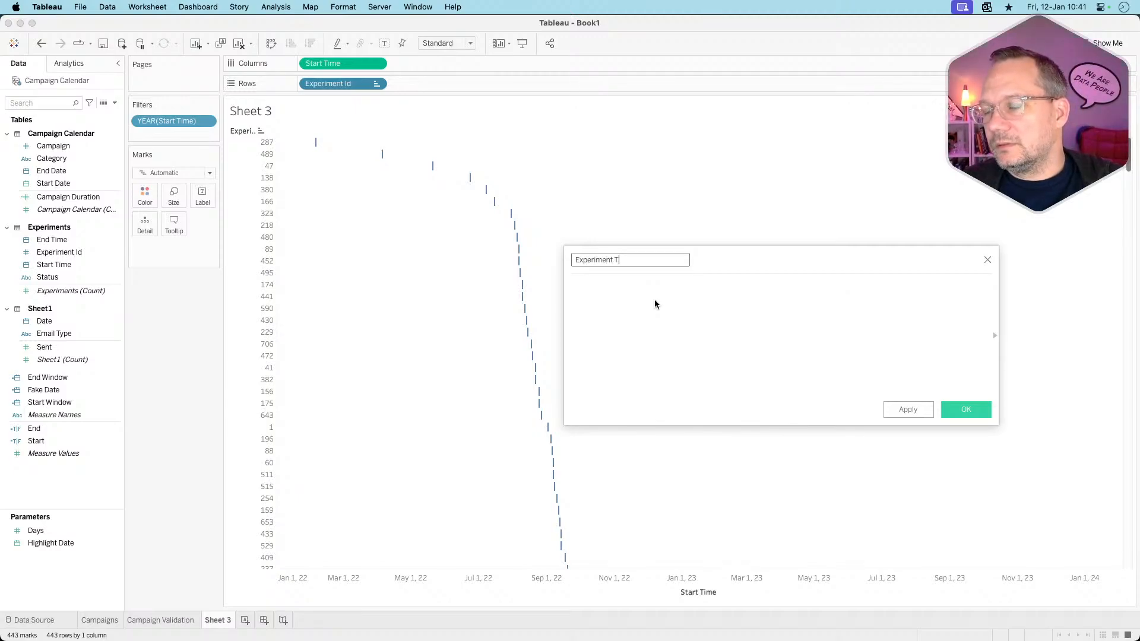
pyautogui.write('imeframe')
pyautogui.press('Tab')
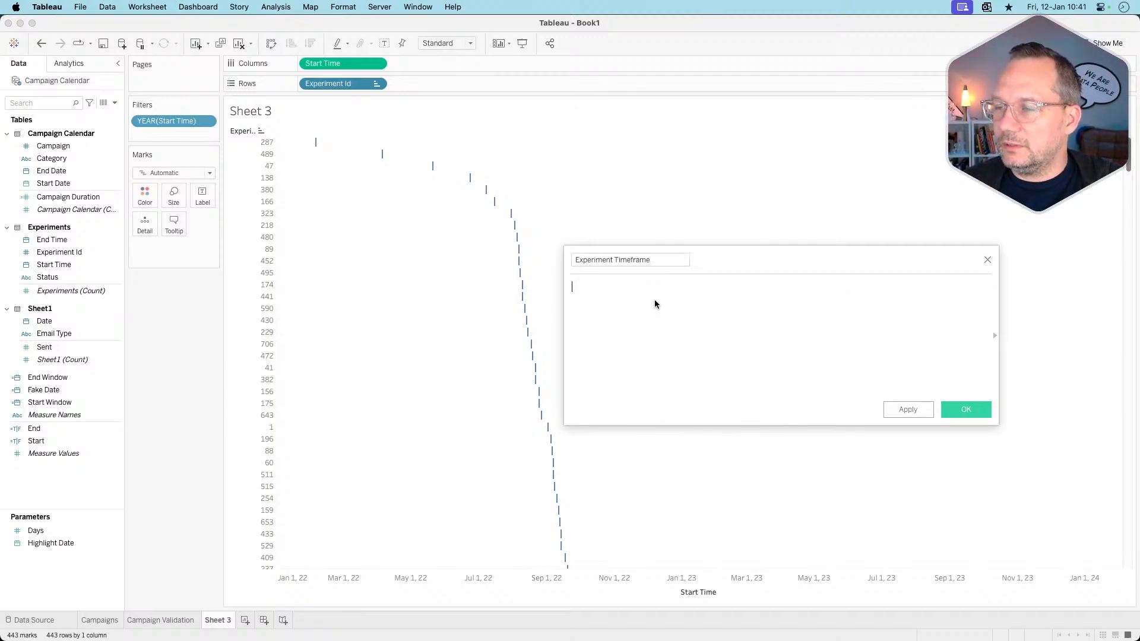
# - Begin the Experiment Timeframe formula with DATEDIFF('day',[Start Time],ifnull( so that an IFNULL function supplies the end date argument
pyautogui.write('datedi')
pyautogui.press('Return')
pyautogui.write("'")
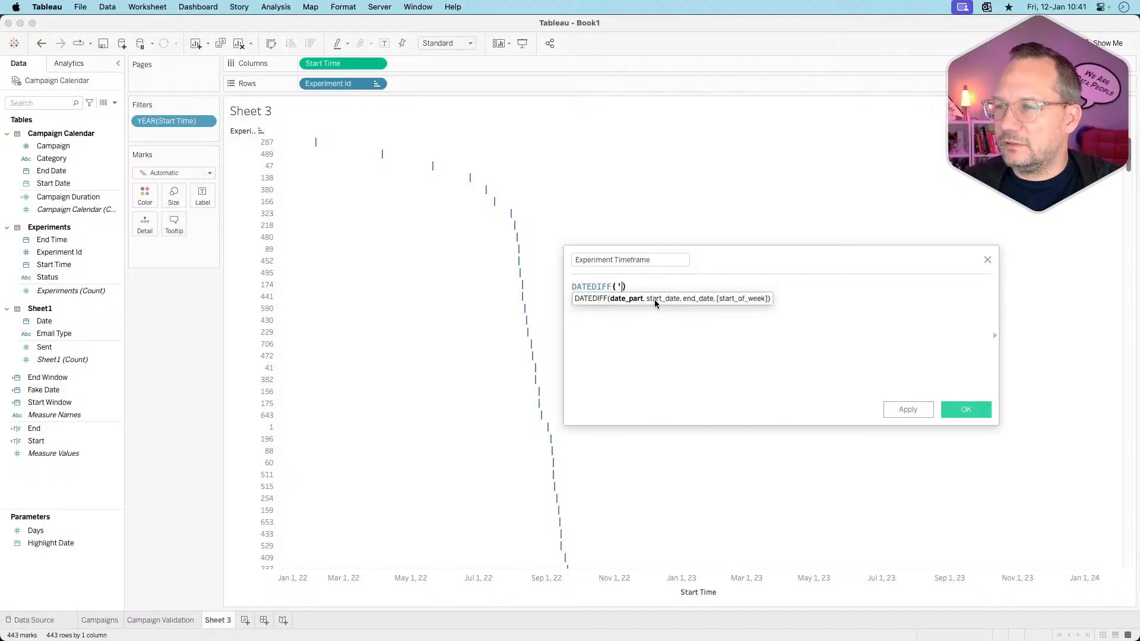
pyautogui.write("day',star")
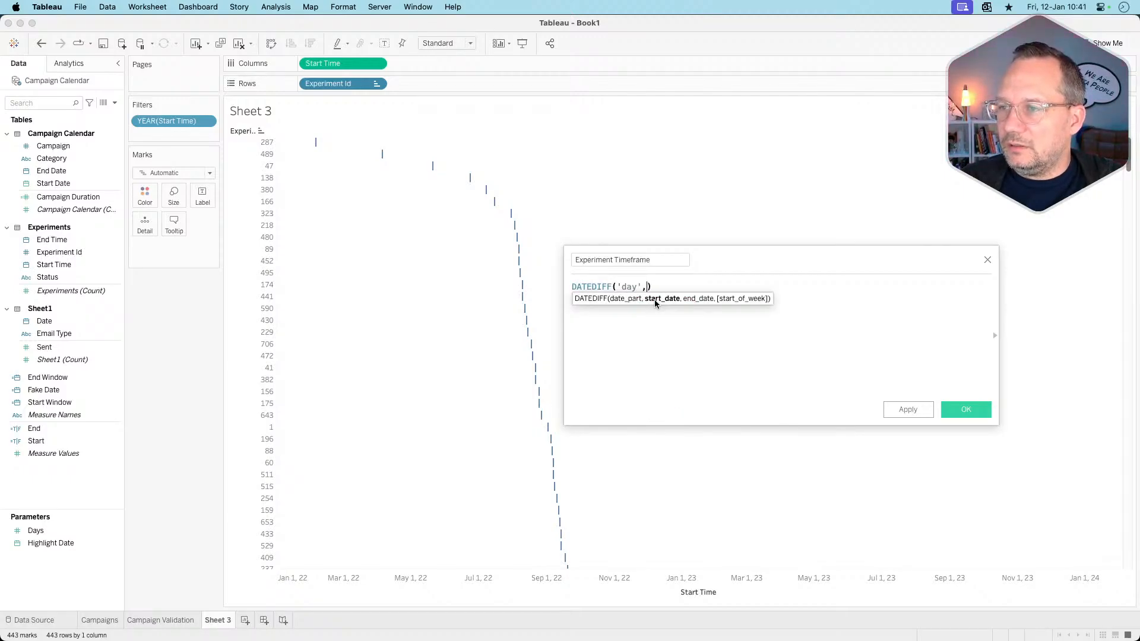
pyautogui.press('Down')
pyautogui.press('Down')
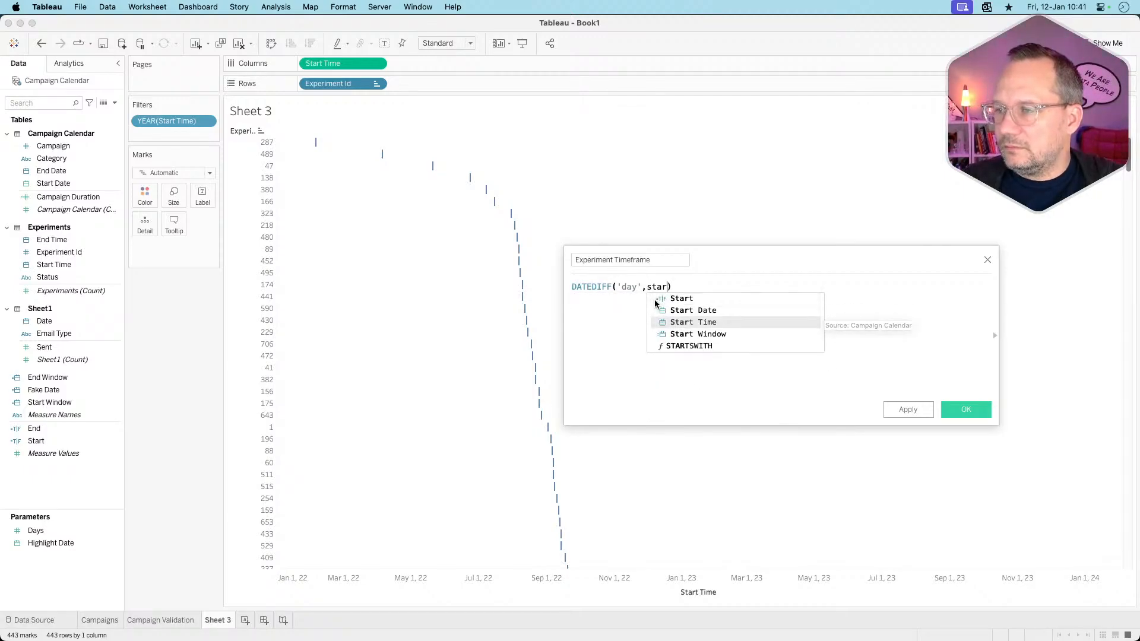
pyautogui.press('Return')
pyautogui.write(',')
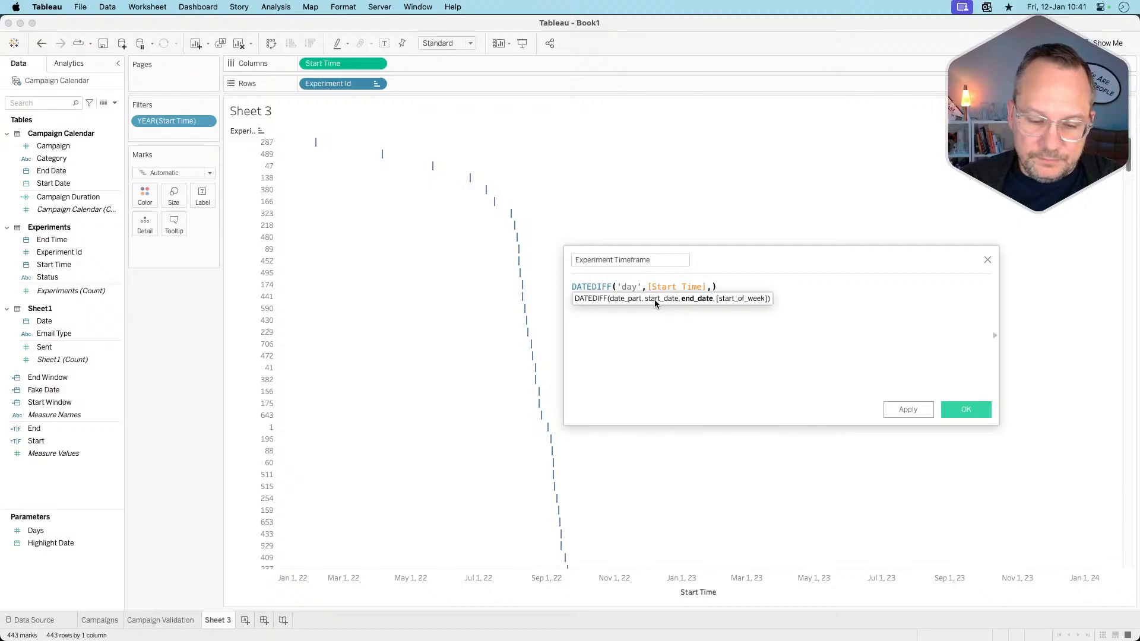
pyautogui.write('ifnull(')
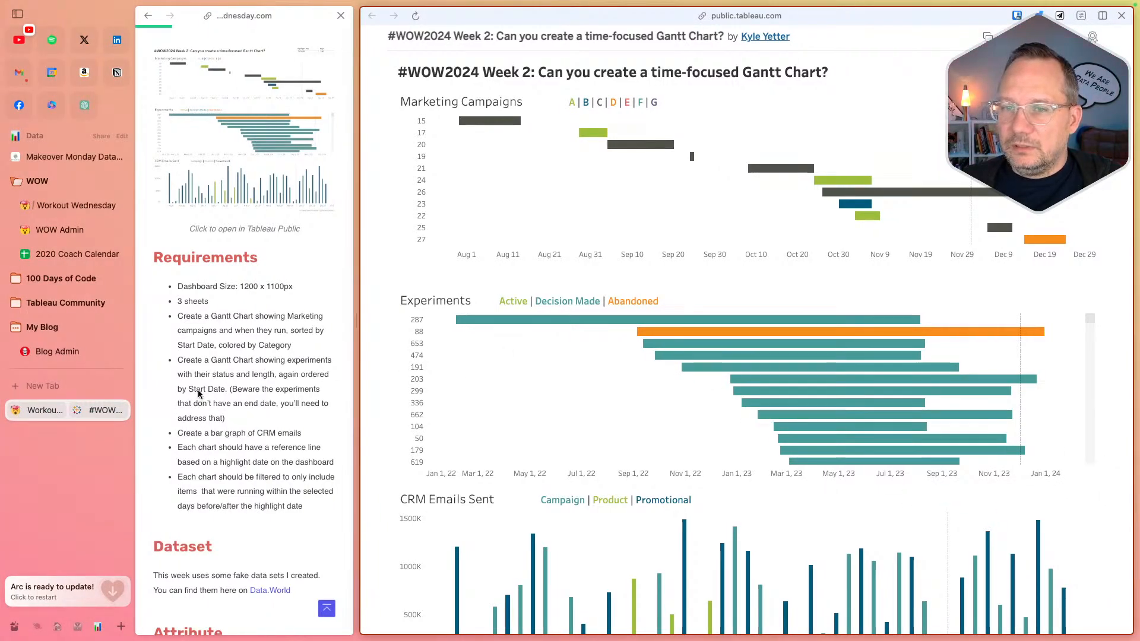
# - Check the challenge requirements in Arc for the note on experiments without an end date, and return to Tableau
pyautogui.click(219, 393)
pyautogui.moveTo(230, 393); pyautogui.dragTo(247, 420)
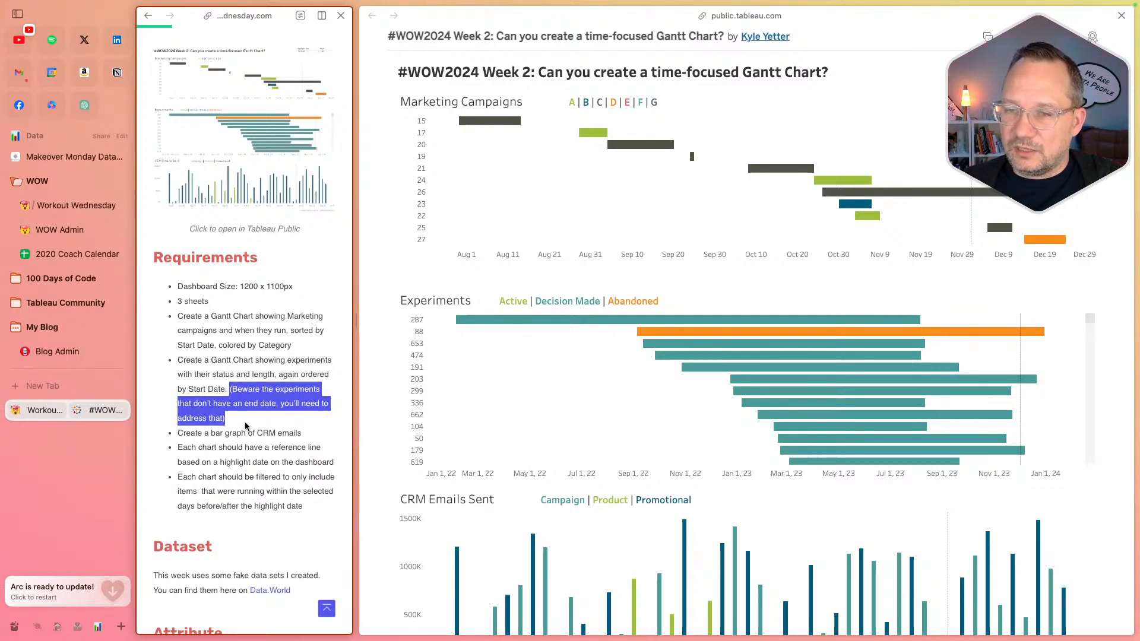
pyautogui.press('super+Tab')
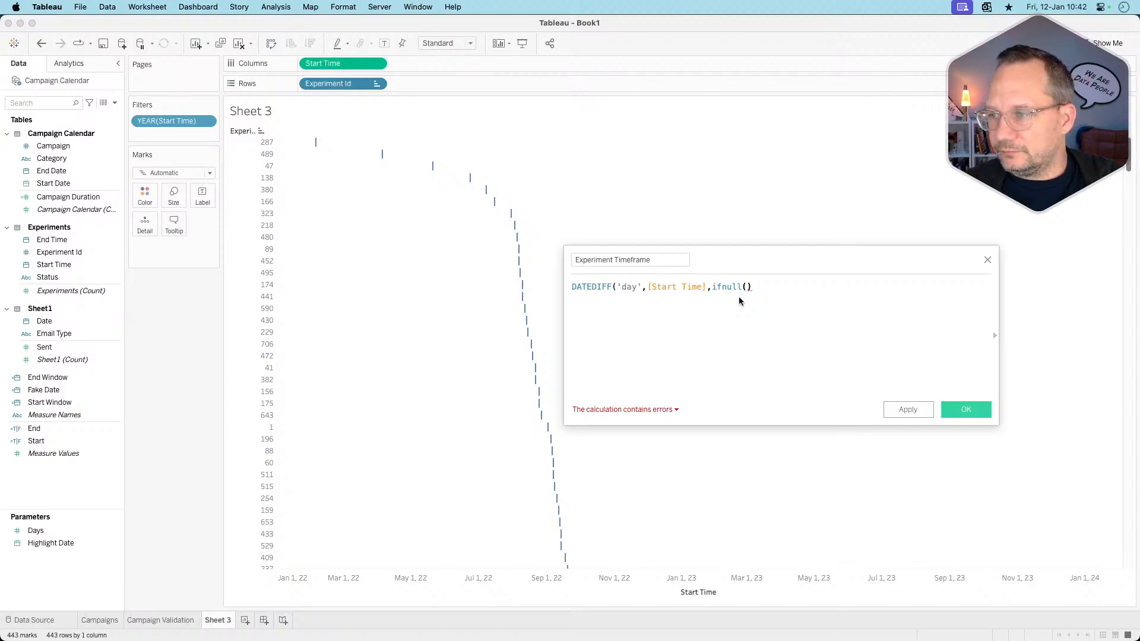
# - Complete the IFNULL part of the formula with [End Time] and today() as its fallback, closing the DATEDIFF expression
pyautogui.write('end')
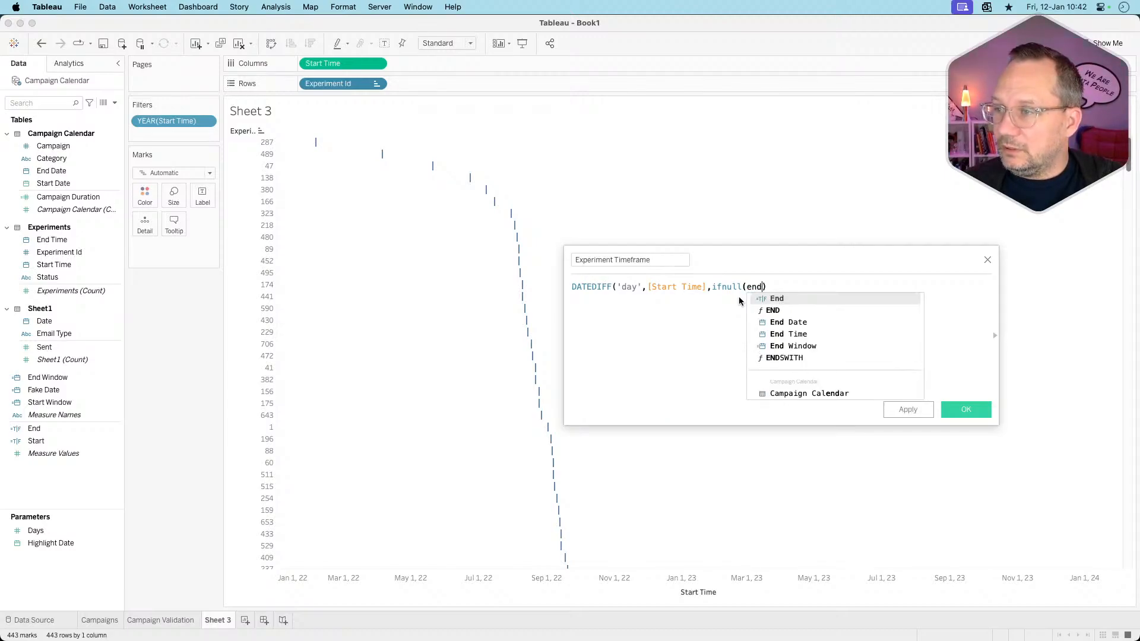
pyautogui.press('Down')
pyautogui.press('Down')
pyautogui.press('Down')
pyautogui.press('Return')
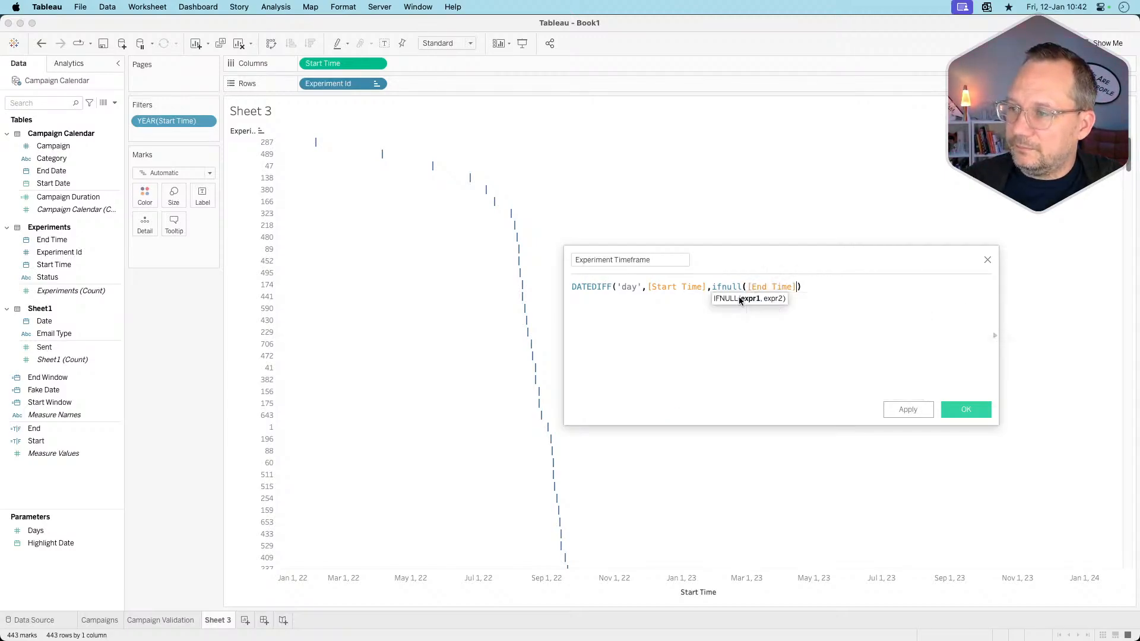
pyautogui.write(',today')
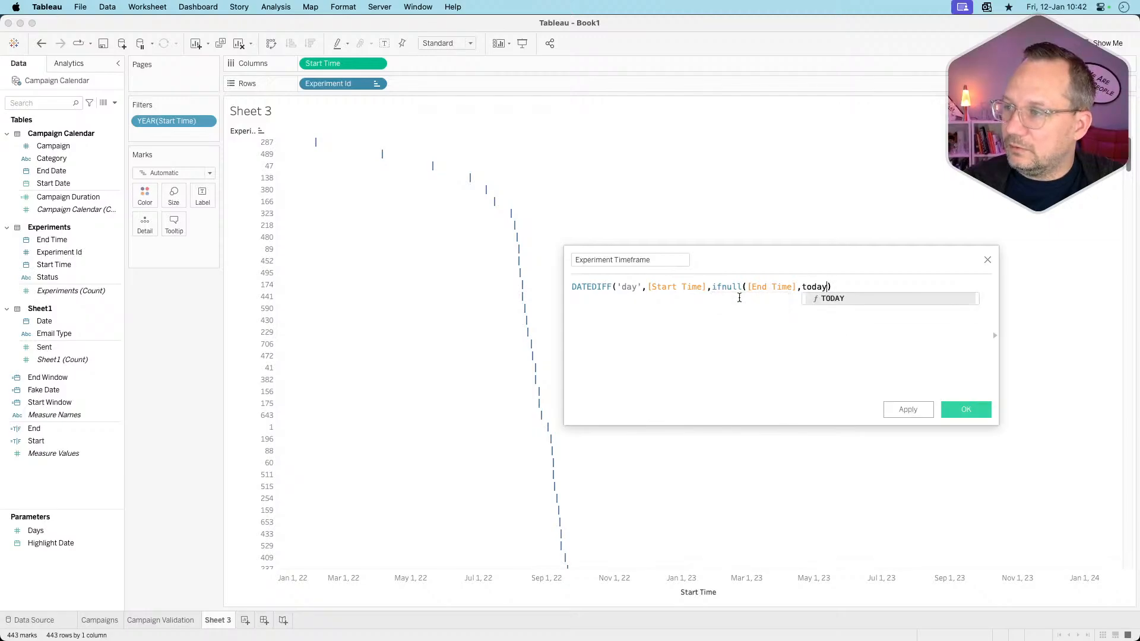
pyautogui.write('()')
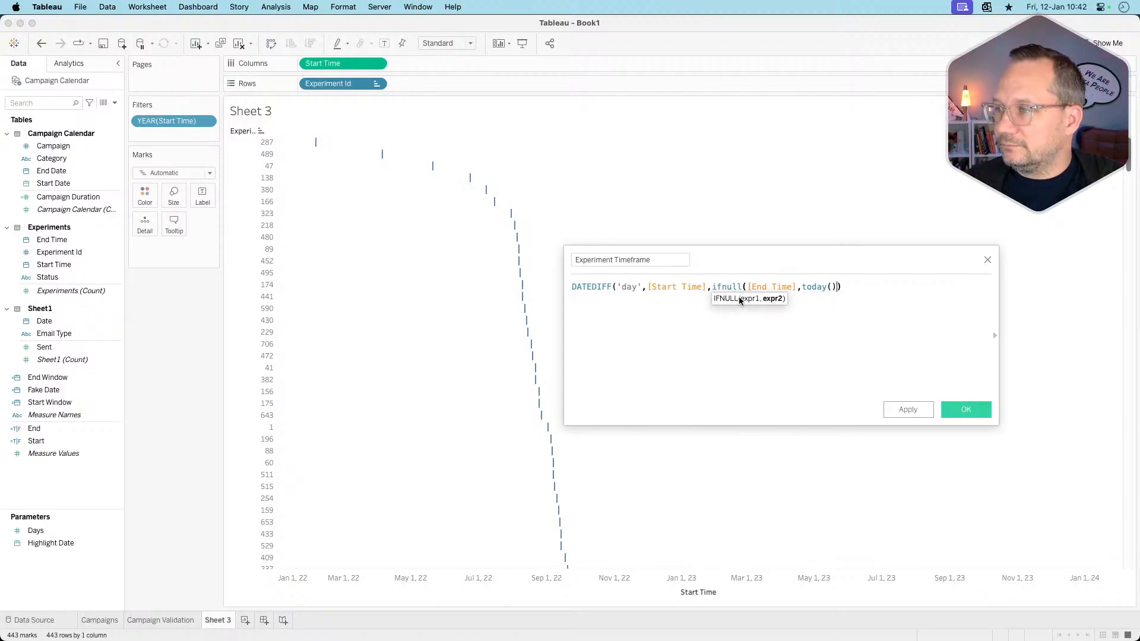
pyautogui.write(')')
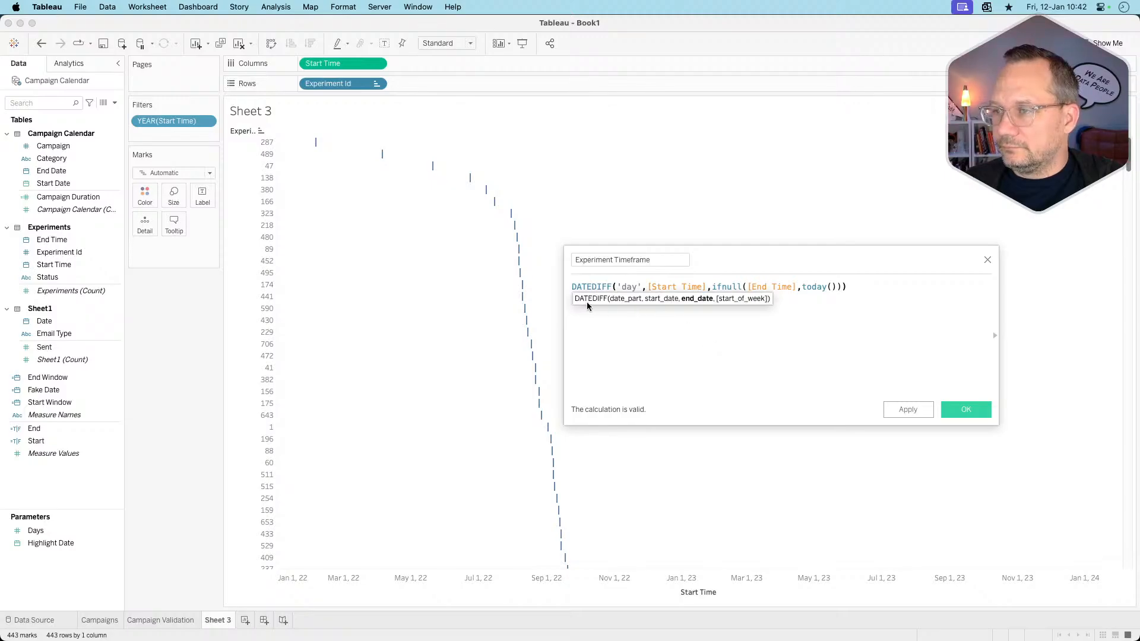
# - Wrap the whole DATEDIFF expression in a date() function and save the Experiment Timeframe calculation
pyautogui.click(573, 287)
pyautogui.write('date(')
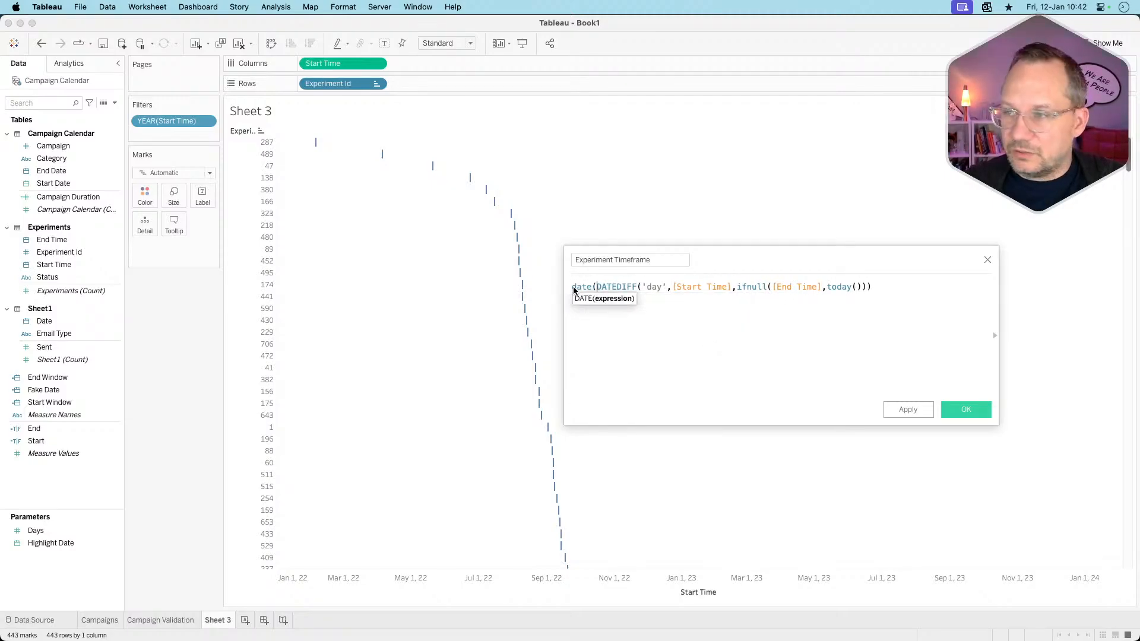
pyautogui.press('End')
pyautogui.write(')')
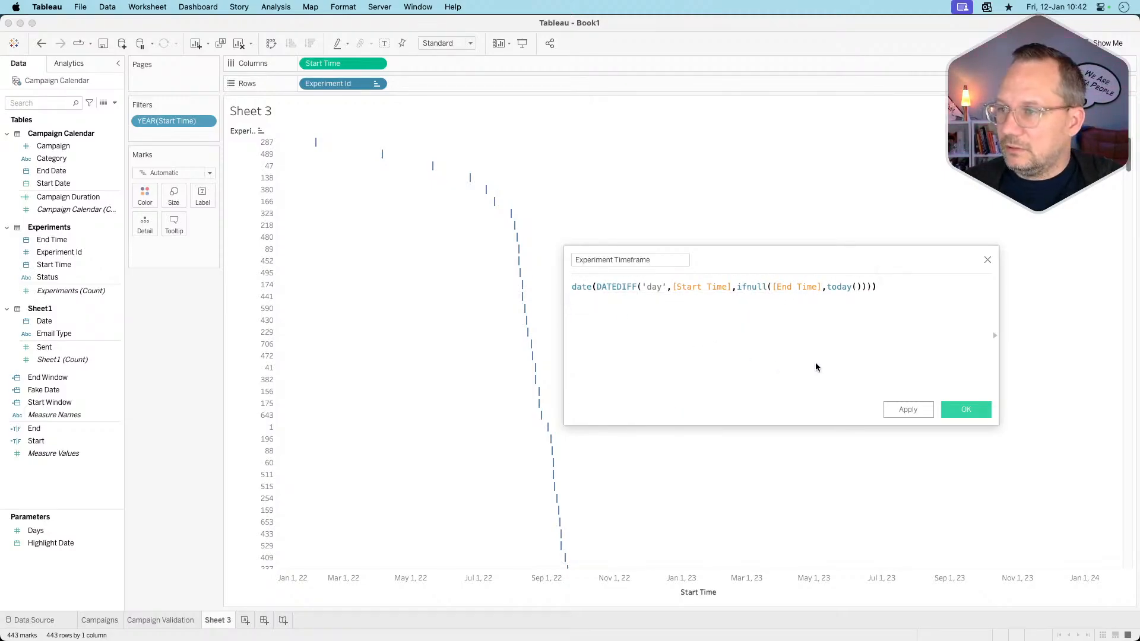
pyautogui.click(957, 411)
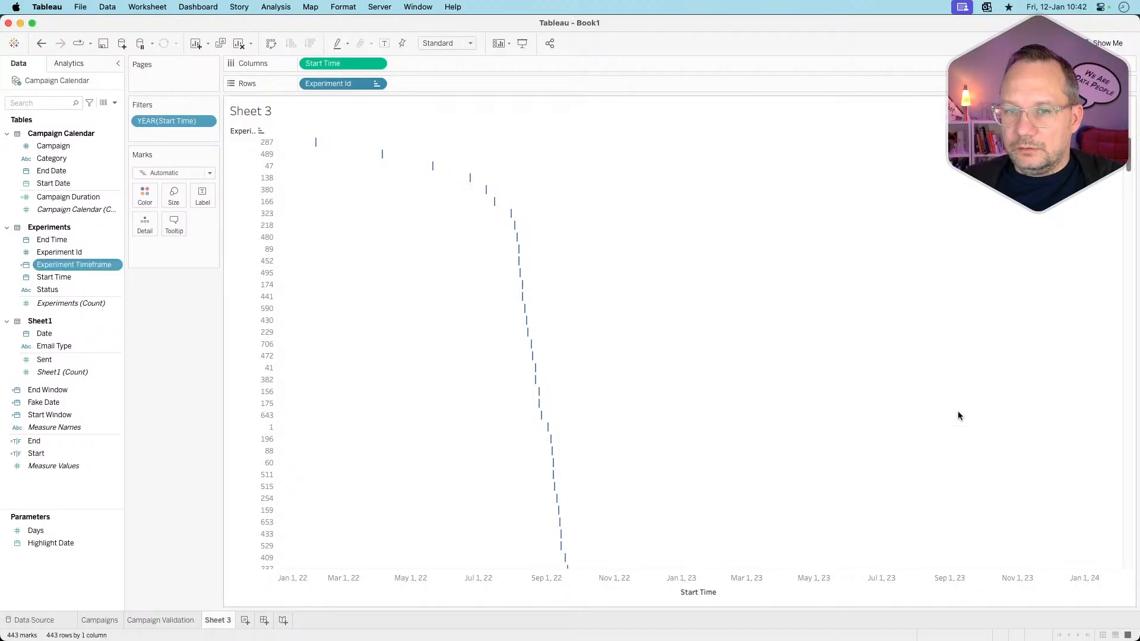
# - Edit the Experiment Timeframe calculation to remove the outer date function name, and save it
pyautogui.rightClick(80, 264)
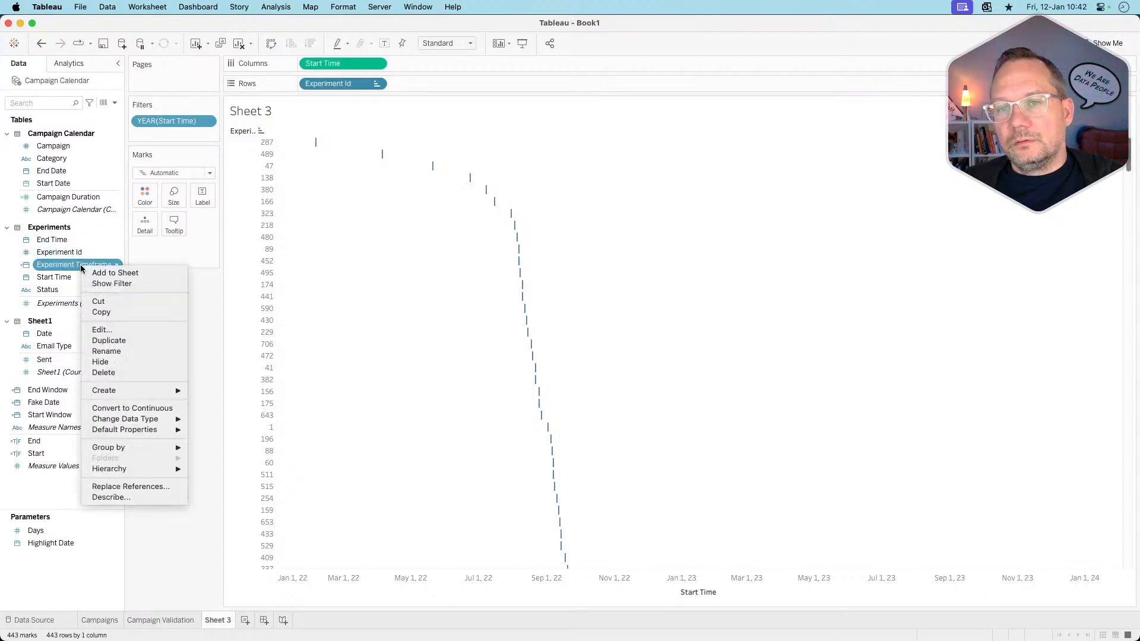
pyautogui.click(100, 331)
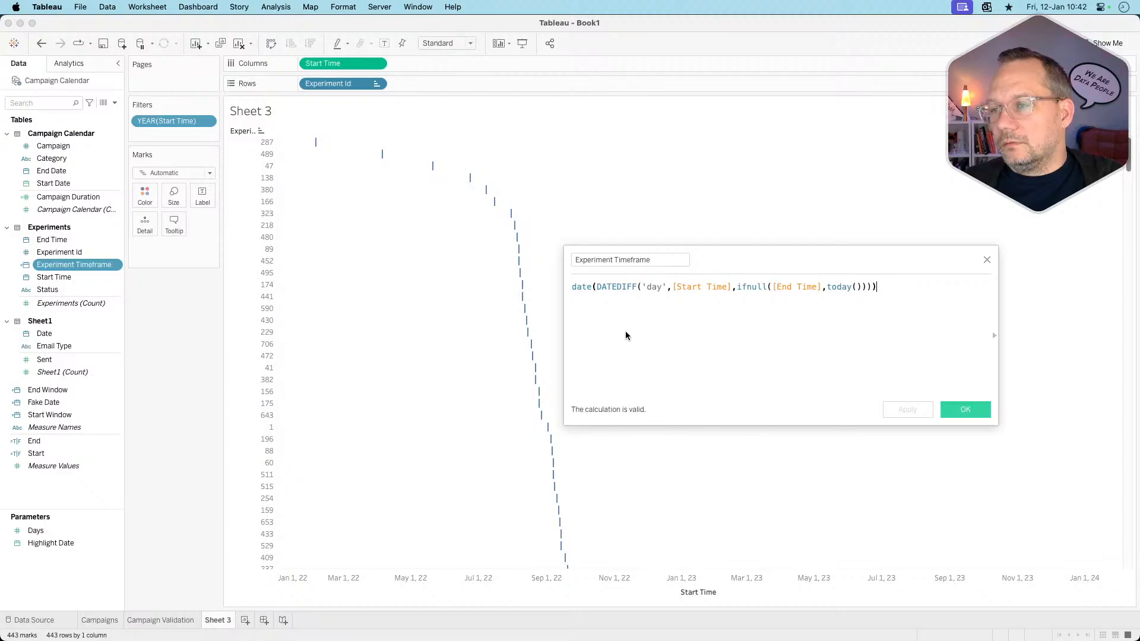
pyautogui.click(637, 288)
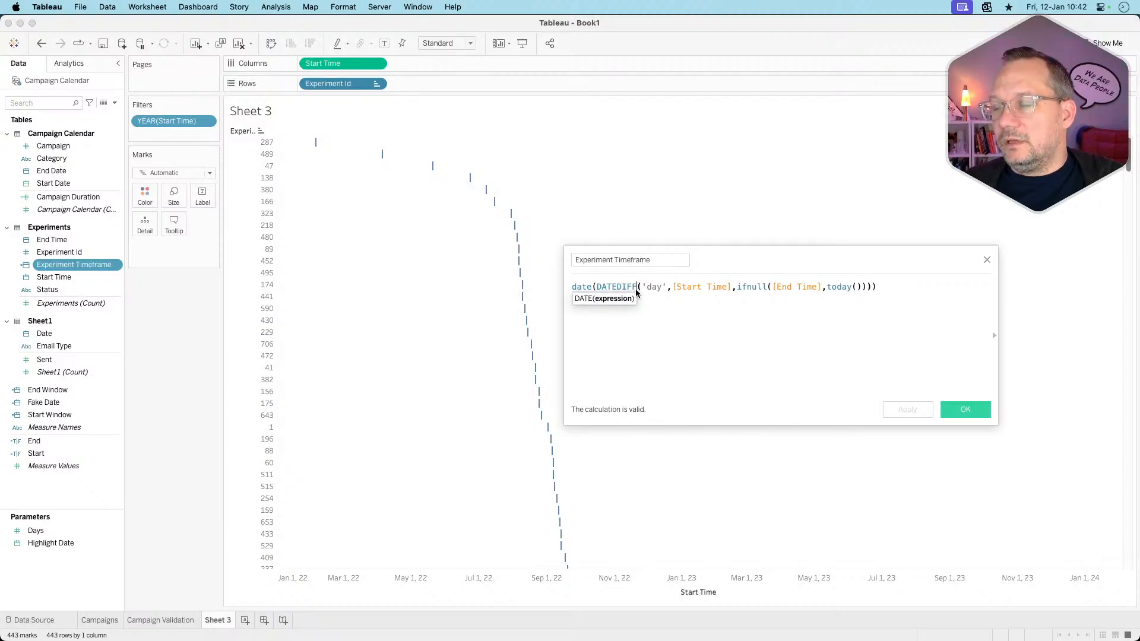
pyautogui.doubleClick(583, 286)
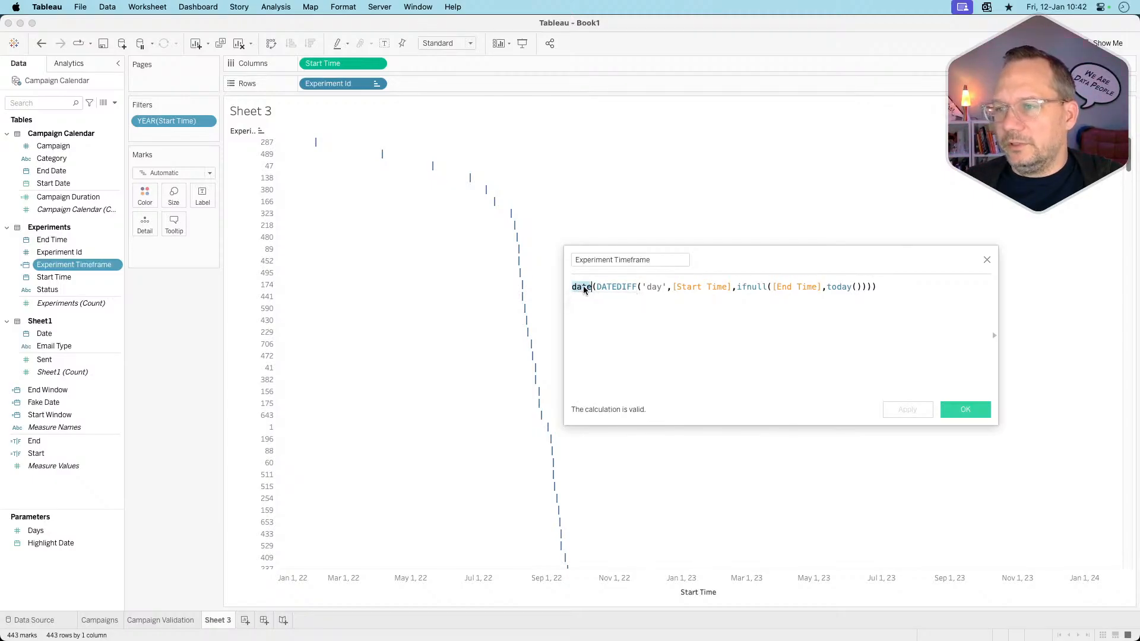
pyautogui.press('BackSpace')
pyautogui.click(916, 410)
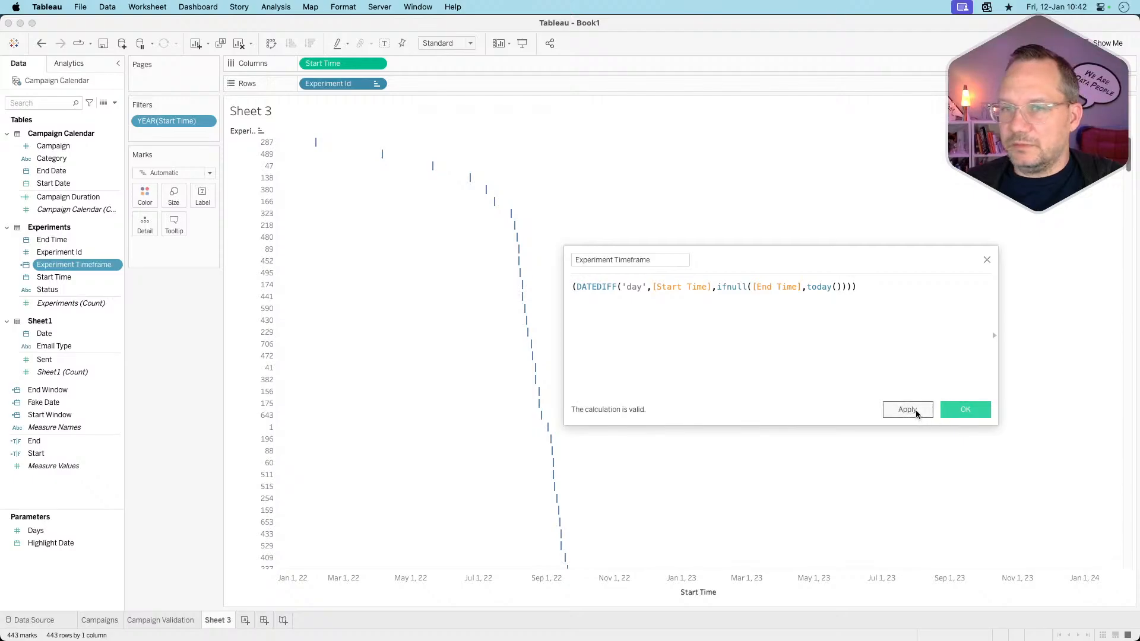
pyautogui.click(966, 410)
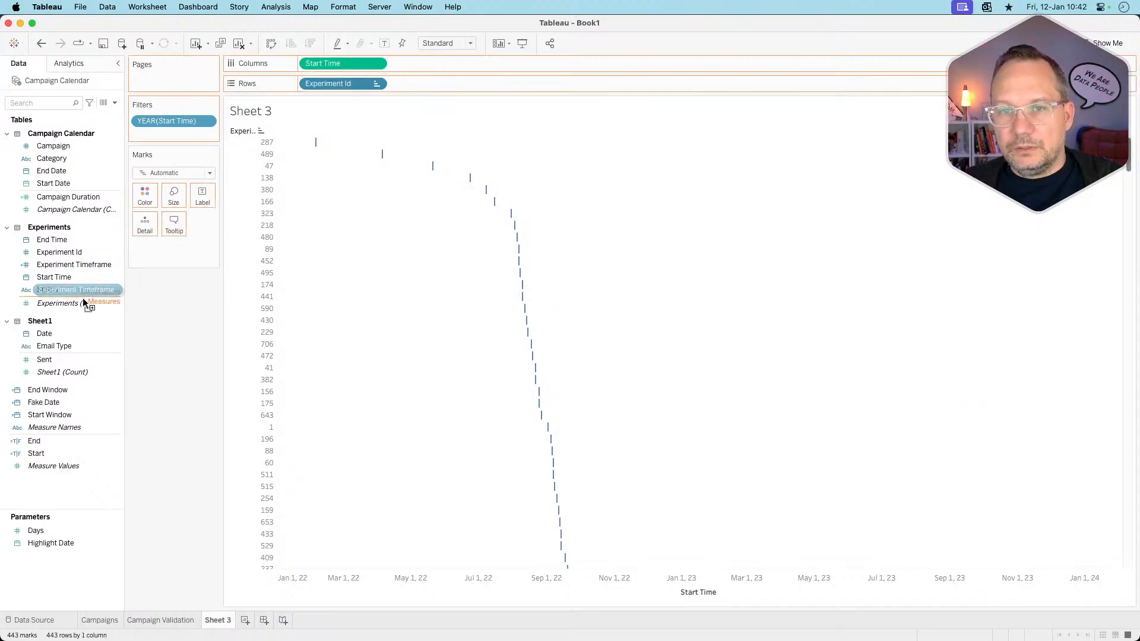
# - Size the Sheet 3 bars by Experiment Timeframe as a measure and colour them by Status
pyautogui.moveTo(73, 265); pyautogui.dragTo(171, 196)
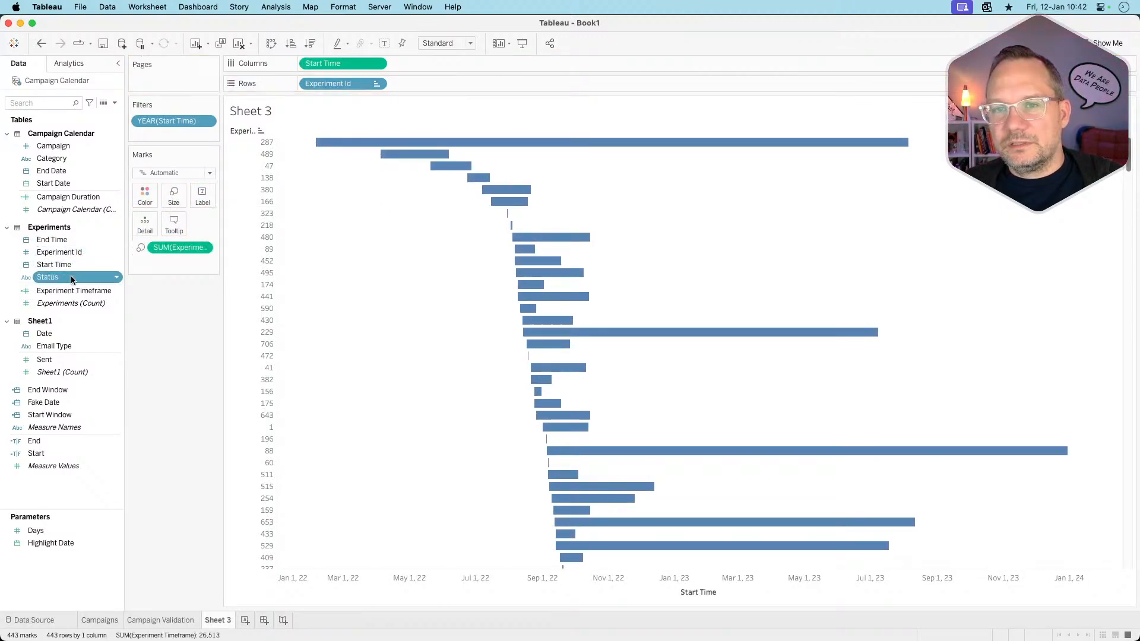
pyautogui.moveTo(65, 276); pyautogui.dragTo(142, 198)
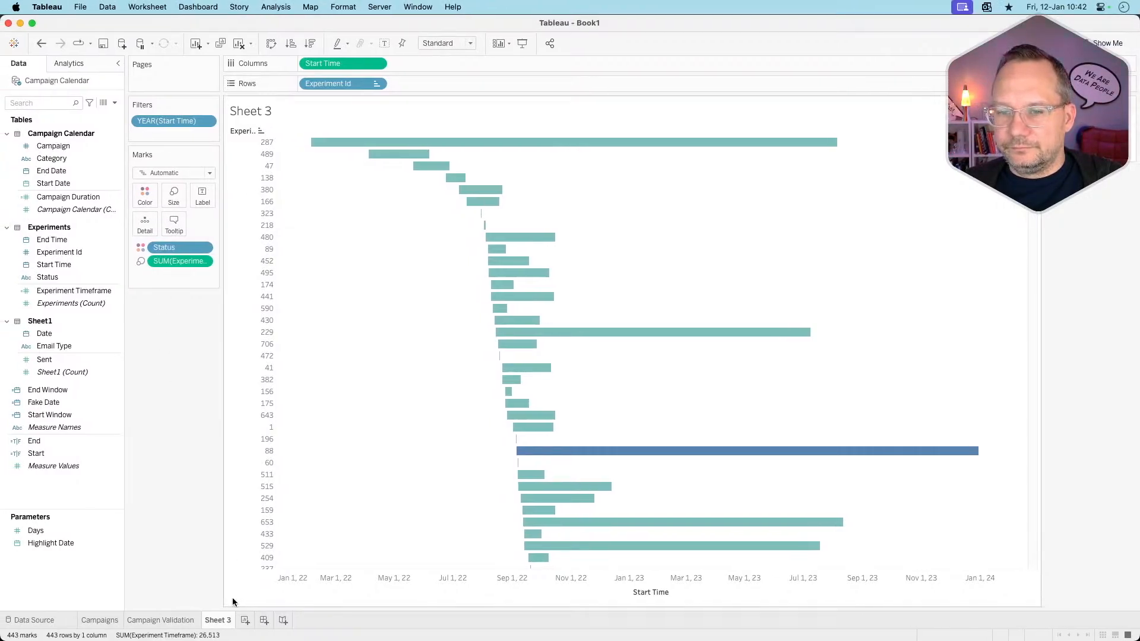
pyautogui.rightClick(448, 592)
pyautogui.click(475, 509)
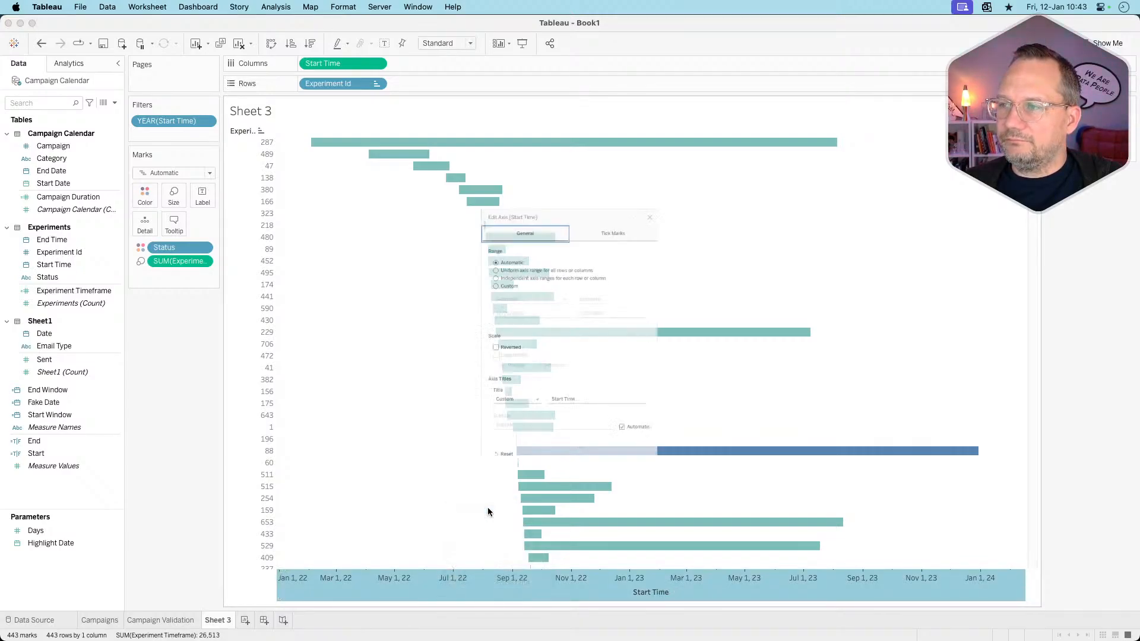
pyautogui.click(693, 154)
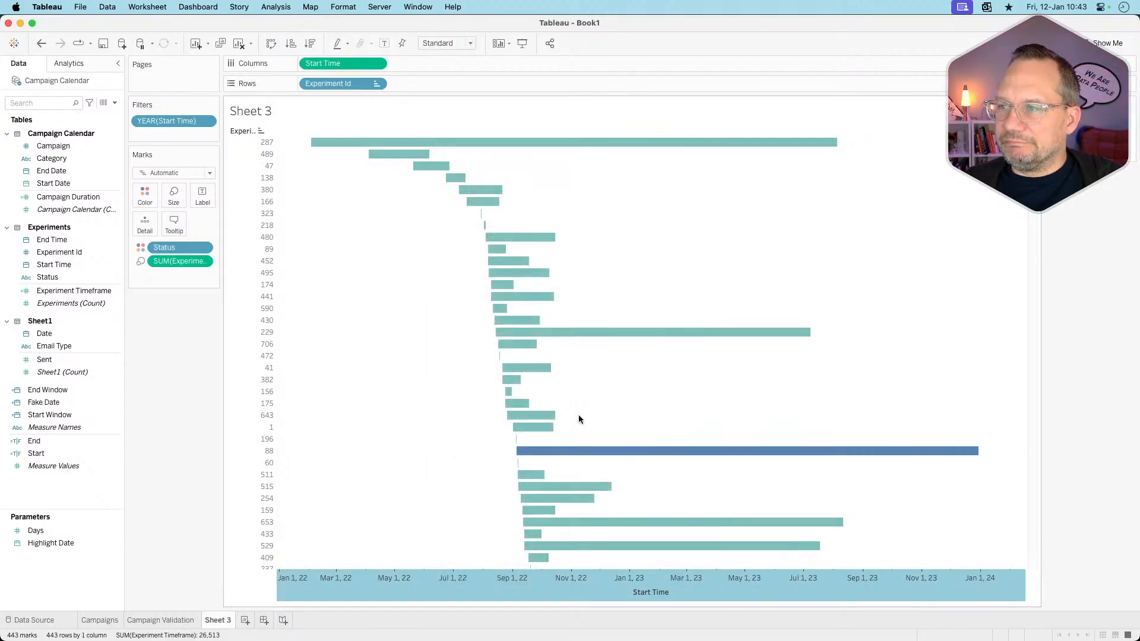
# - Add a reference line to the Start Time axis using Highlight Date as its value, with a blank custom label
pyautogui.rightClick(491, 572)
pyautogui.click(520, 561)
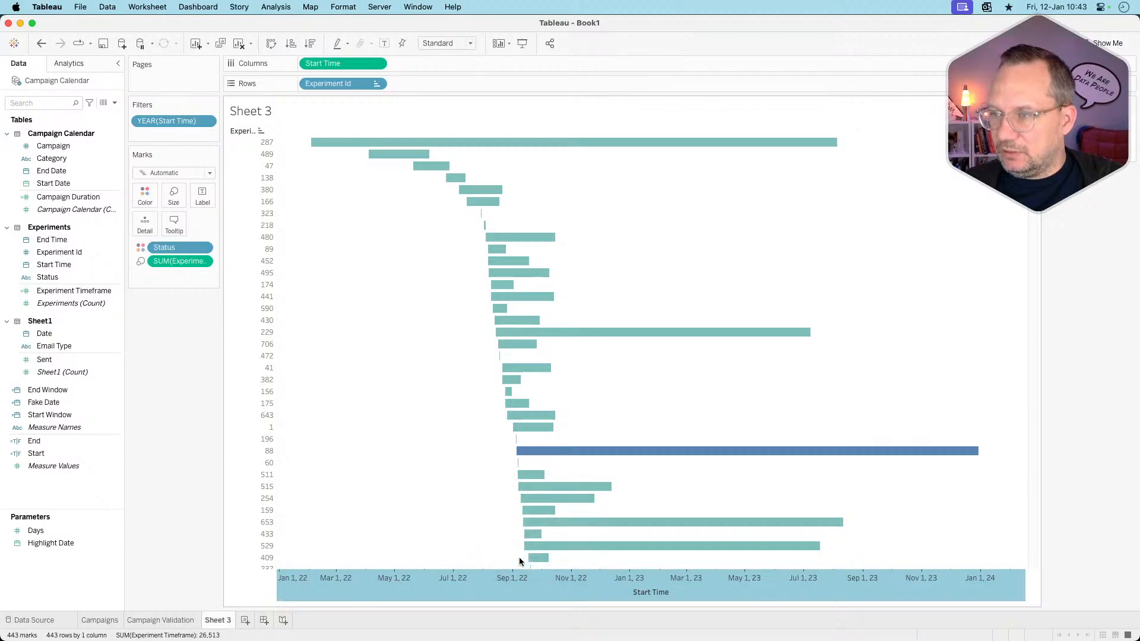
pyautogui.click(480, 247)
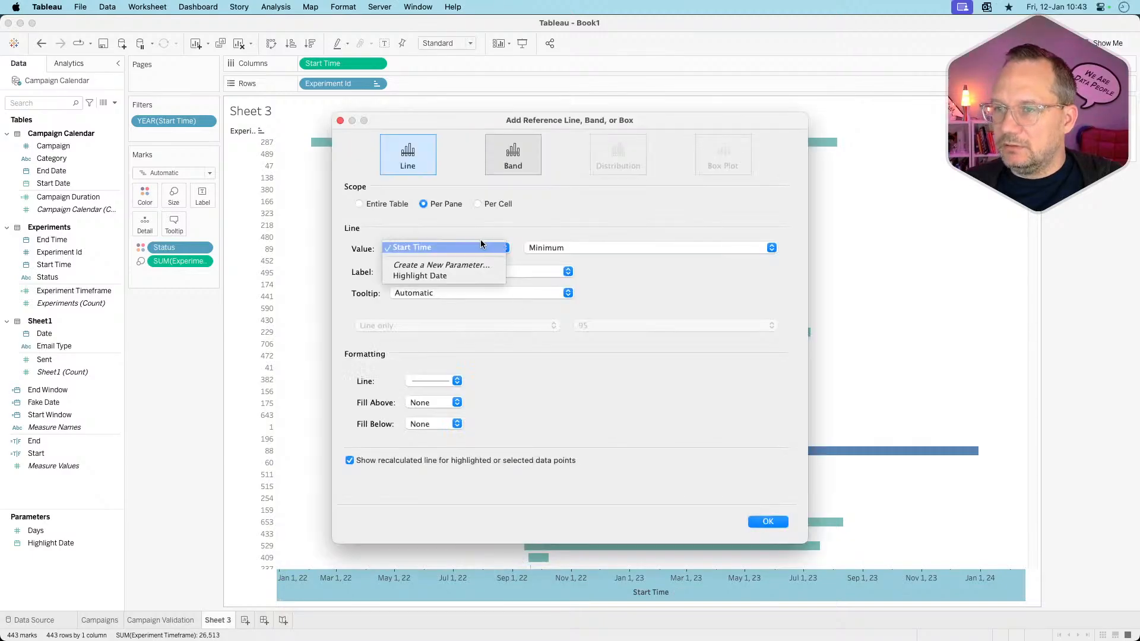
pyautogui.click(446, 275)
pyautogui.click(458, 273)
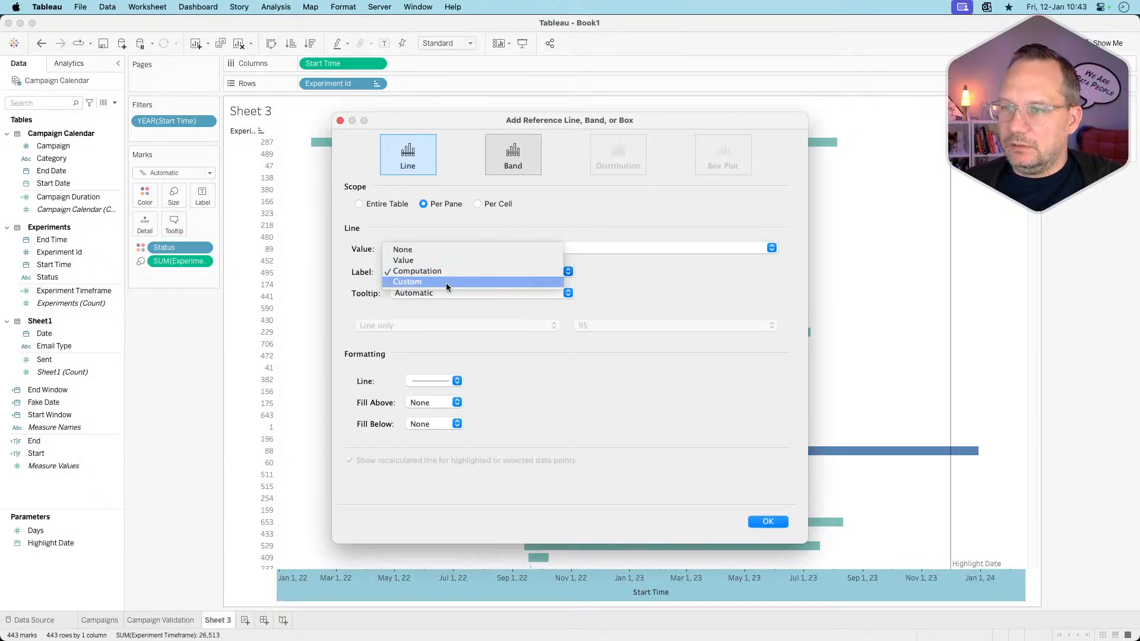
pyautogui.click(446, 282)
# - Format the Highlight Date reference line as a thin dashed line and apply it to the chart
pyautogui.click(434, 380)
pyautogui.click(413, 462)
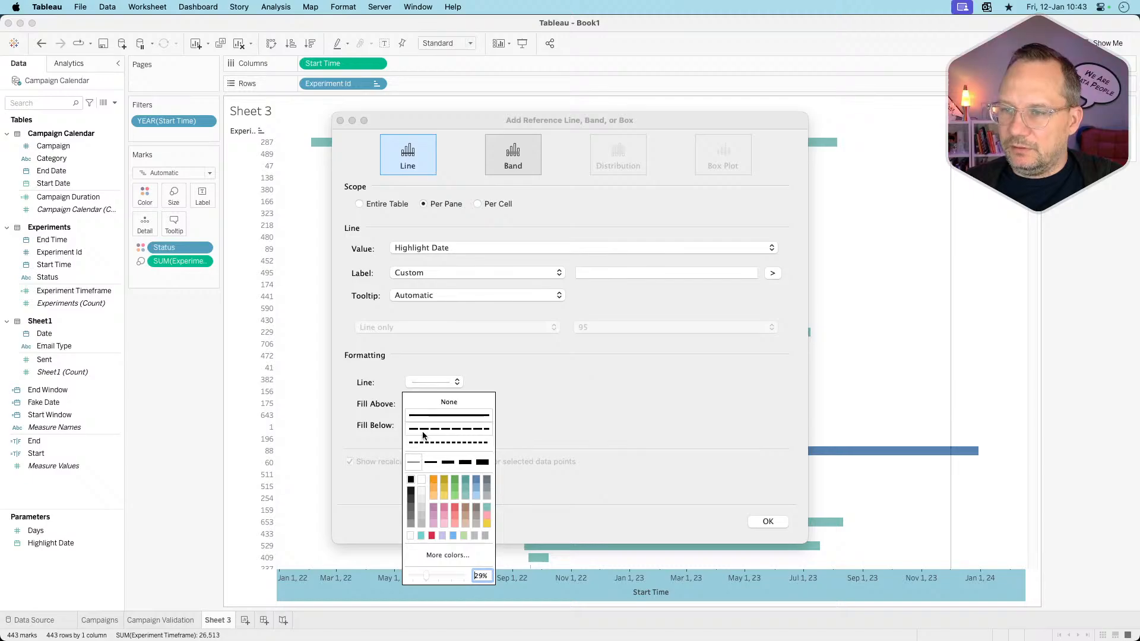
pyautogui.click(424, 435)
pyautogui.click(548, 401)
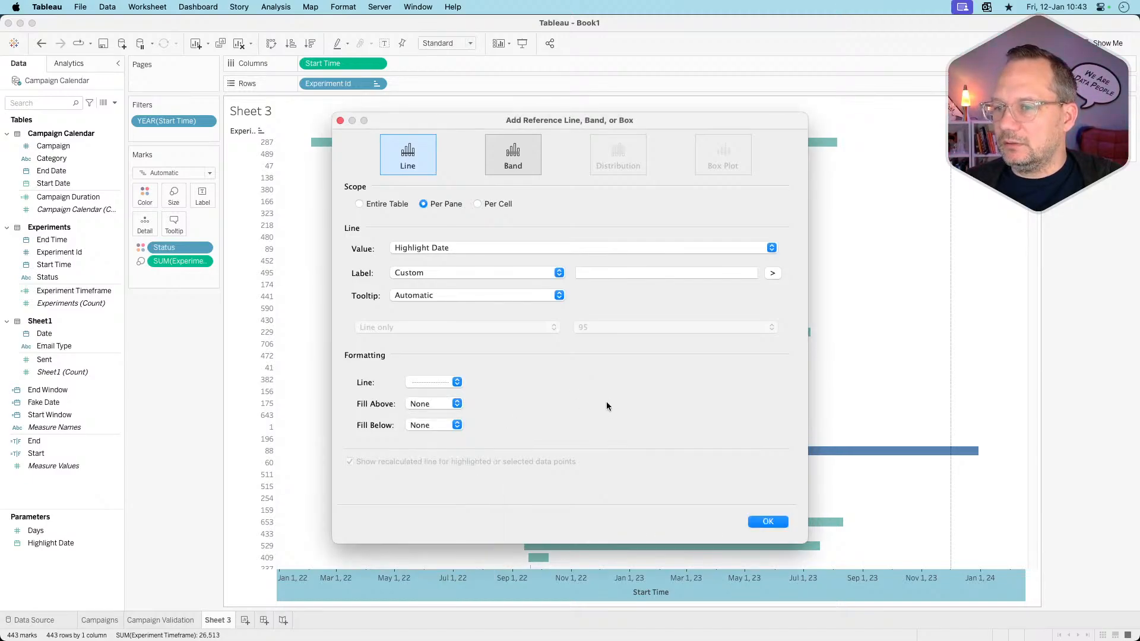
pyautogui.click(777, 521)
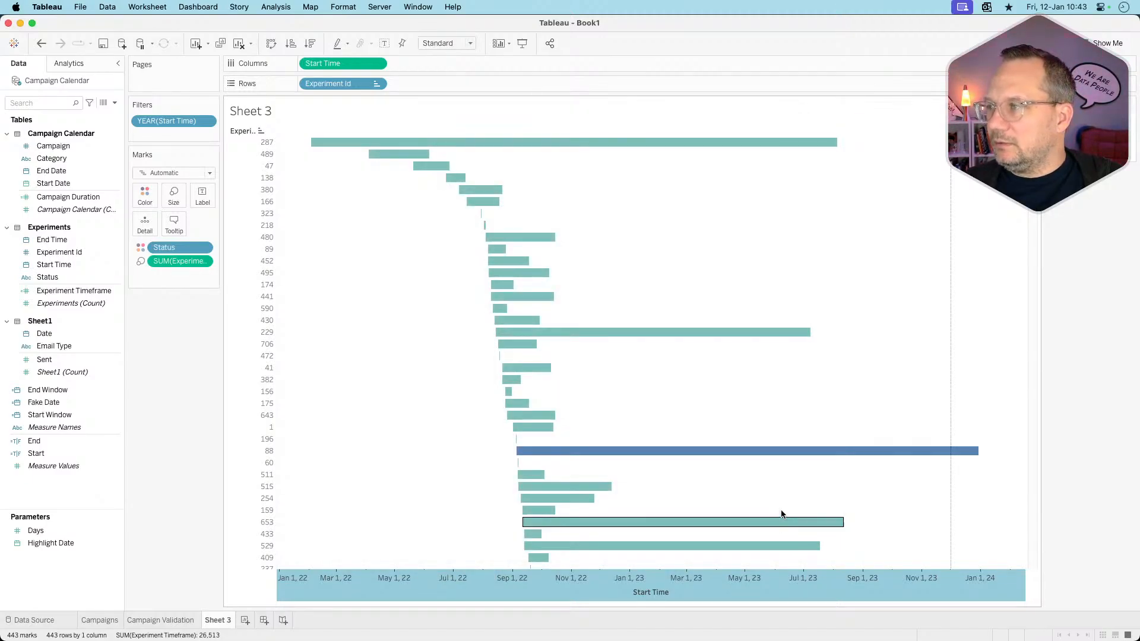
pyautogui.moveTo(954, 281)
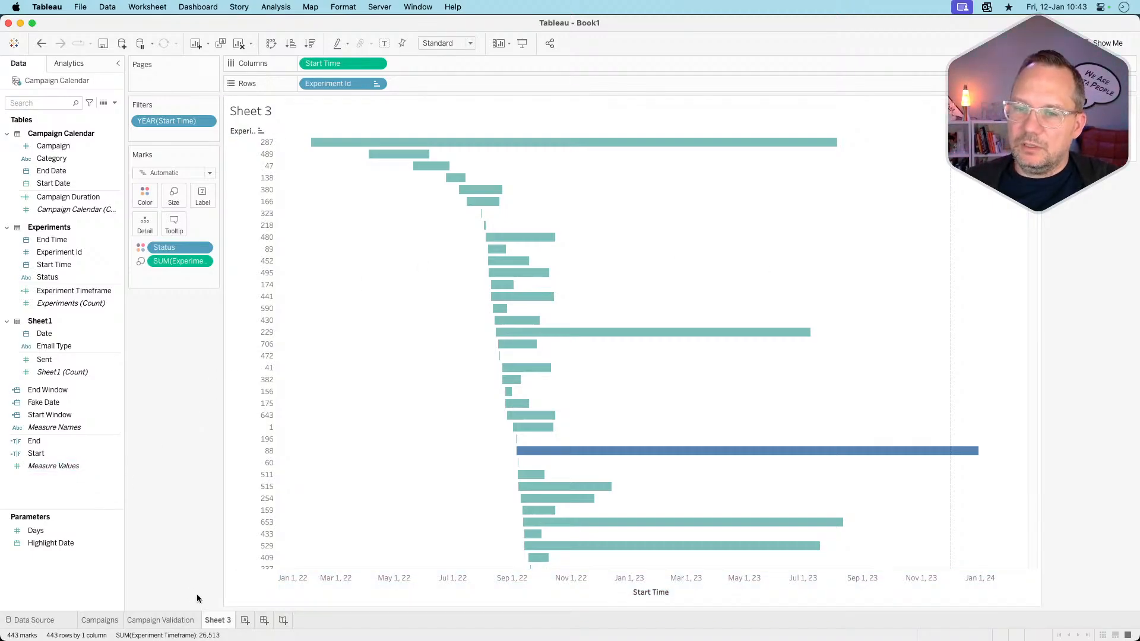
# - Rename Sheet 3 as Experiments
pyautogui.doubleClick(217, 620)
pyautogui.write('Exper')
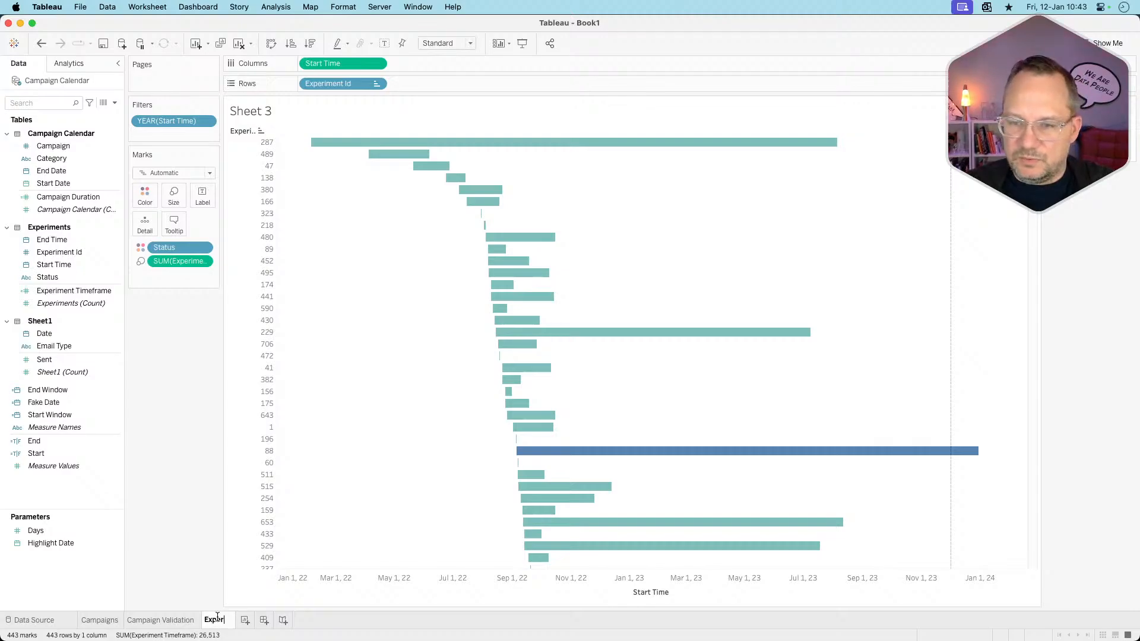
pyautogui.write('iment')
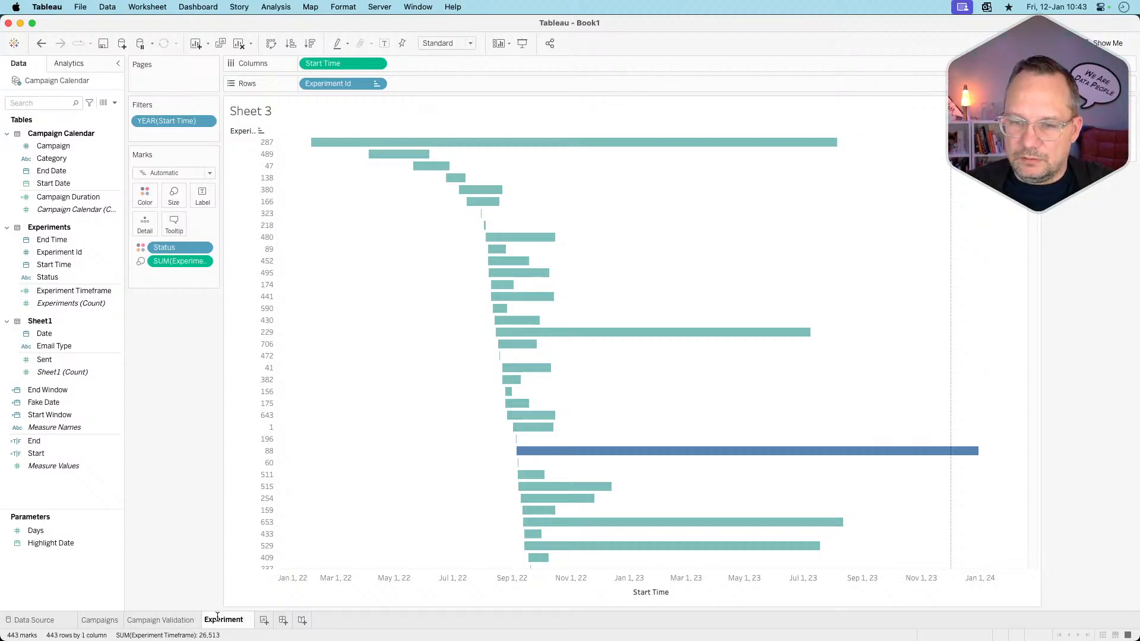
pyautogui.write('s')
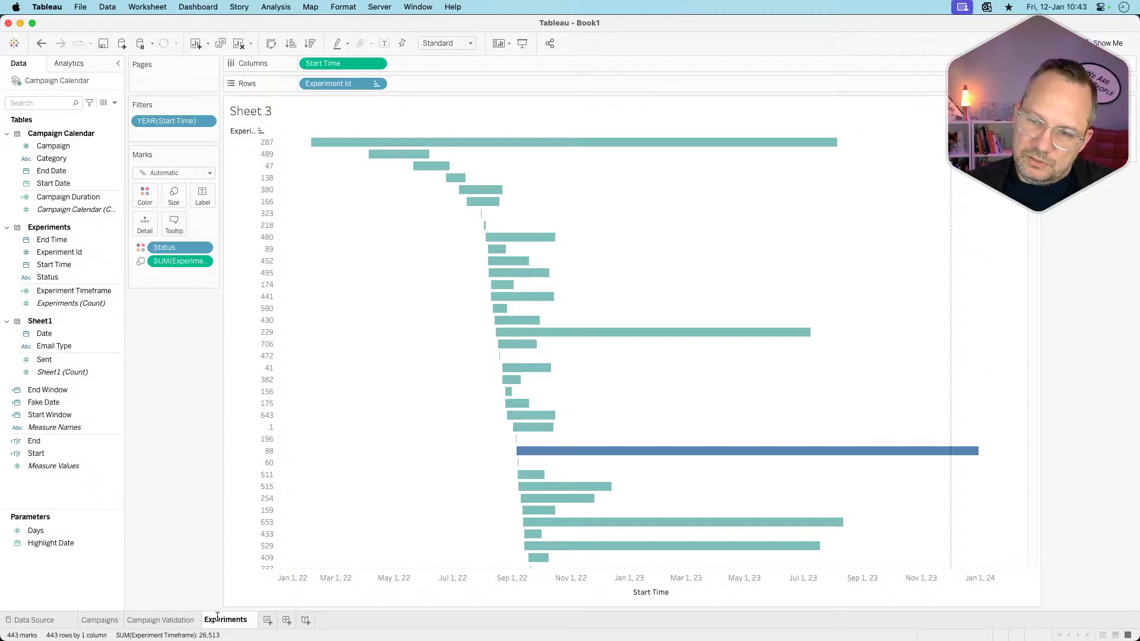
pyautogui.press('Return')
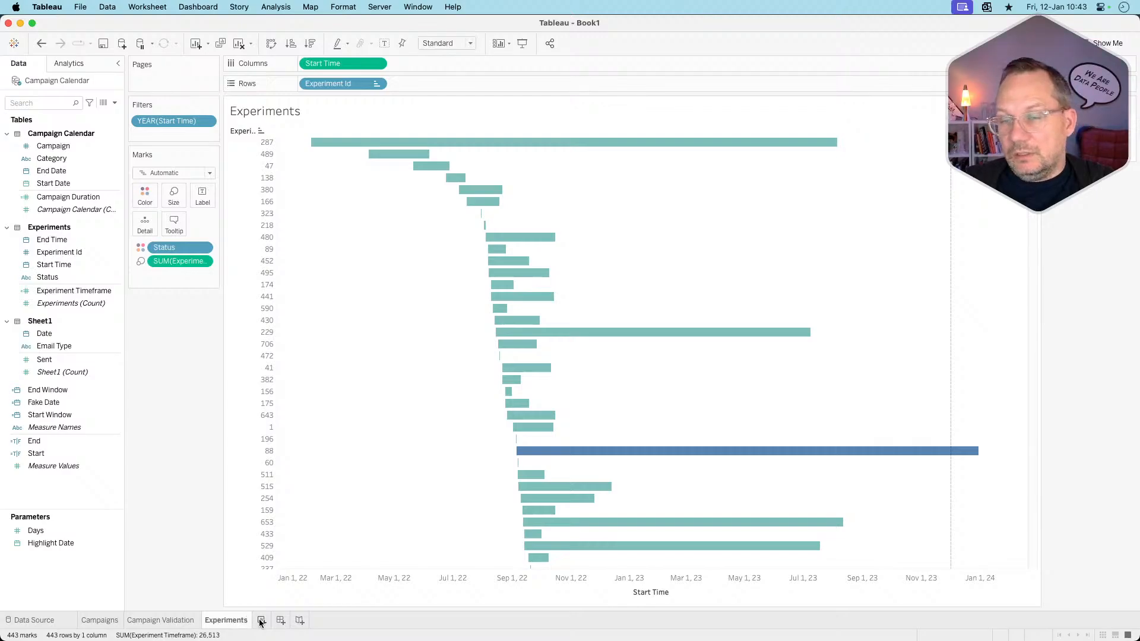
# - Duplicate the Experiments sheet as a crosstab and place Start Time on the rows between Experiment Id and Status
pyautogui.rightClick(233, 611)
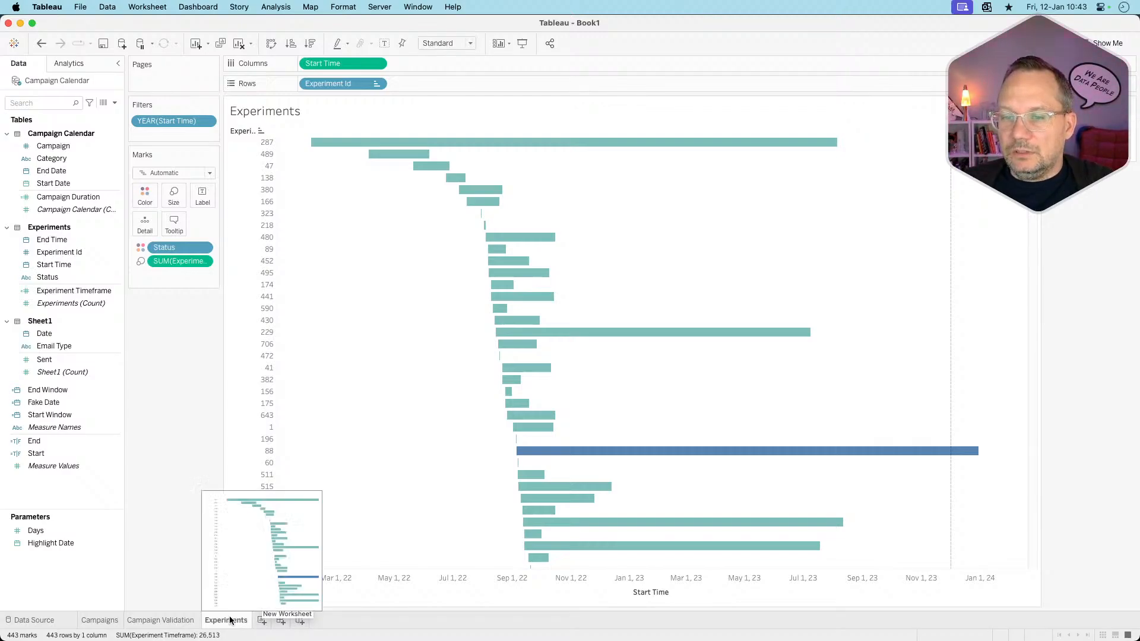
pyautogui.click(271, 521)
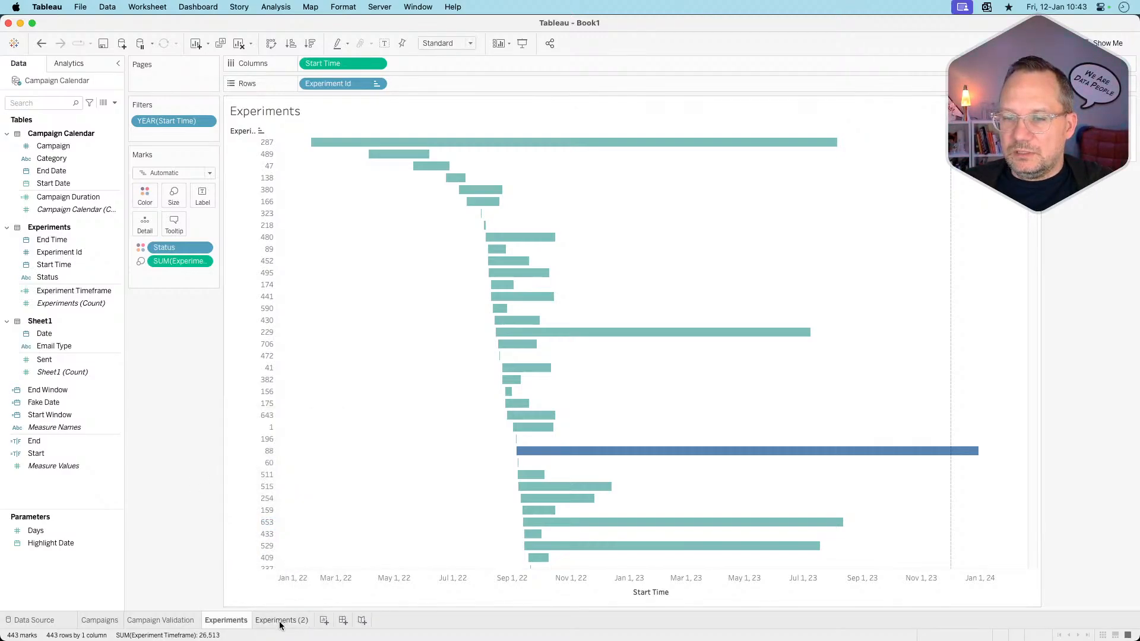
pyautogui.moveTo(338, 63); pyautogui.dragTo(395, 83)
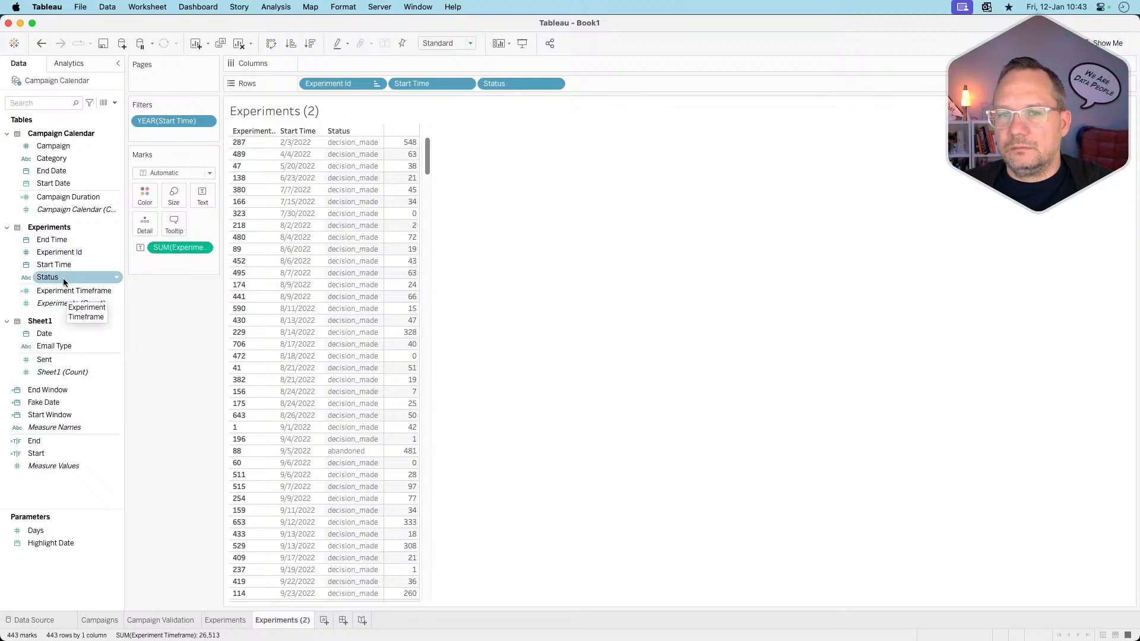
# - Create a calculated field named End Time_today
pyautogui.moveTo(59, 239)
pyautogui.mouseDown()
pyautogui.moveTo(491, 97)
pyautogui.moveTo(479, 88)
pyautogui.moveTo(59, 254)
pyautogui.mouseUp()
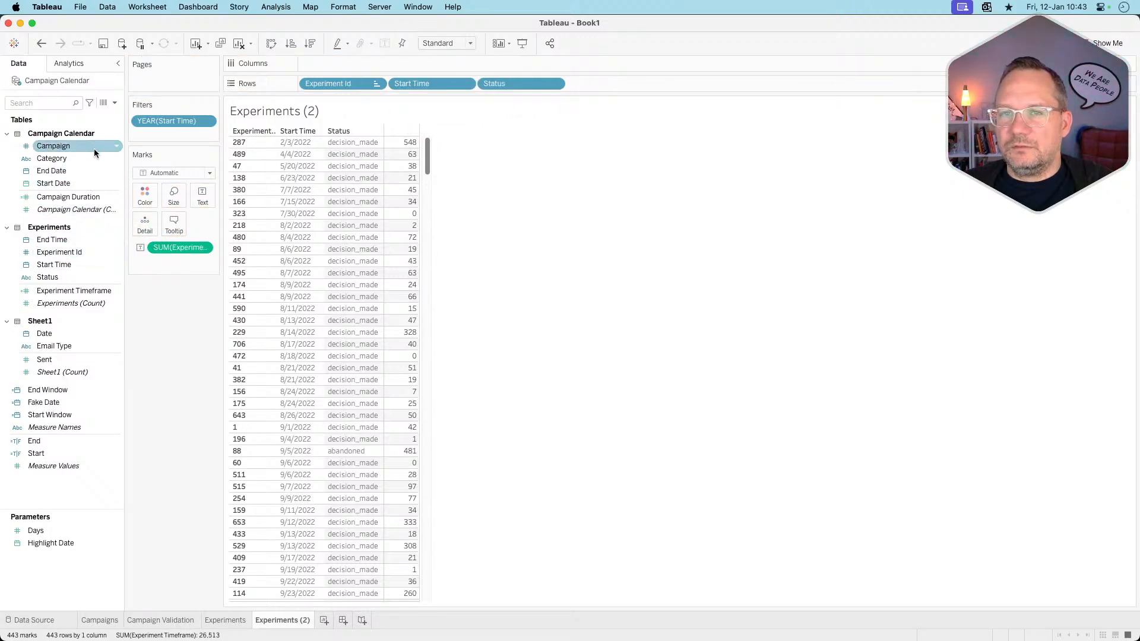
pyautogui.click(115, 103)
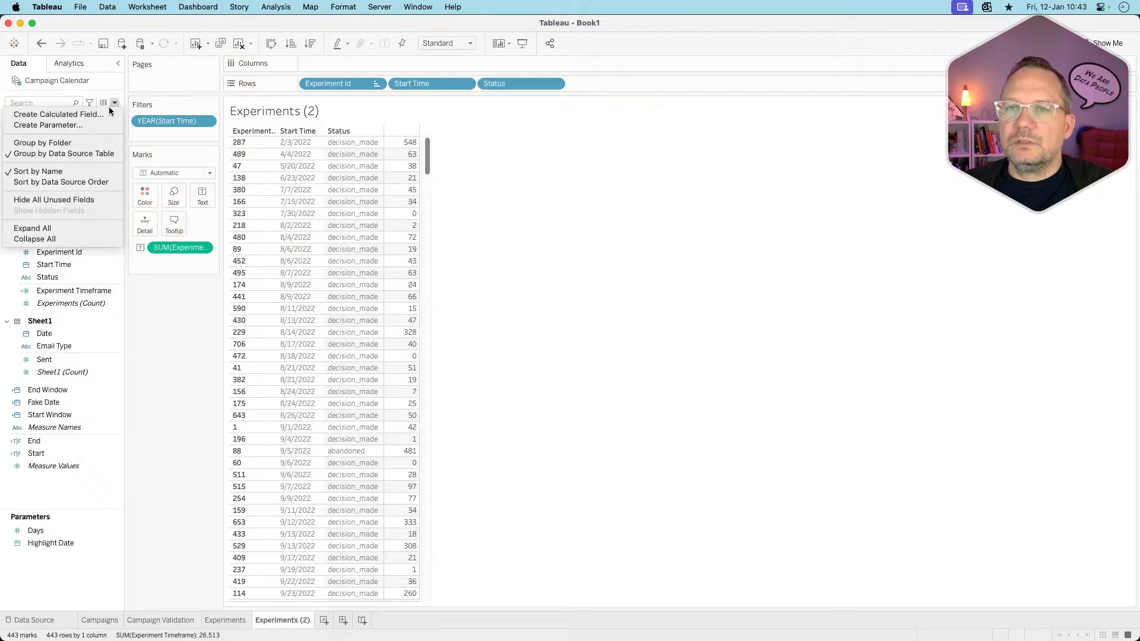
pyautogui.click(106, 113)
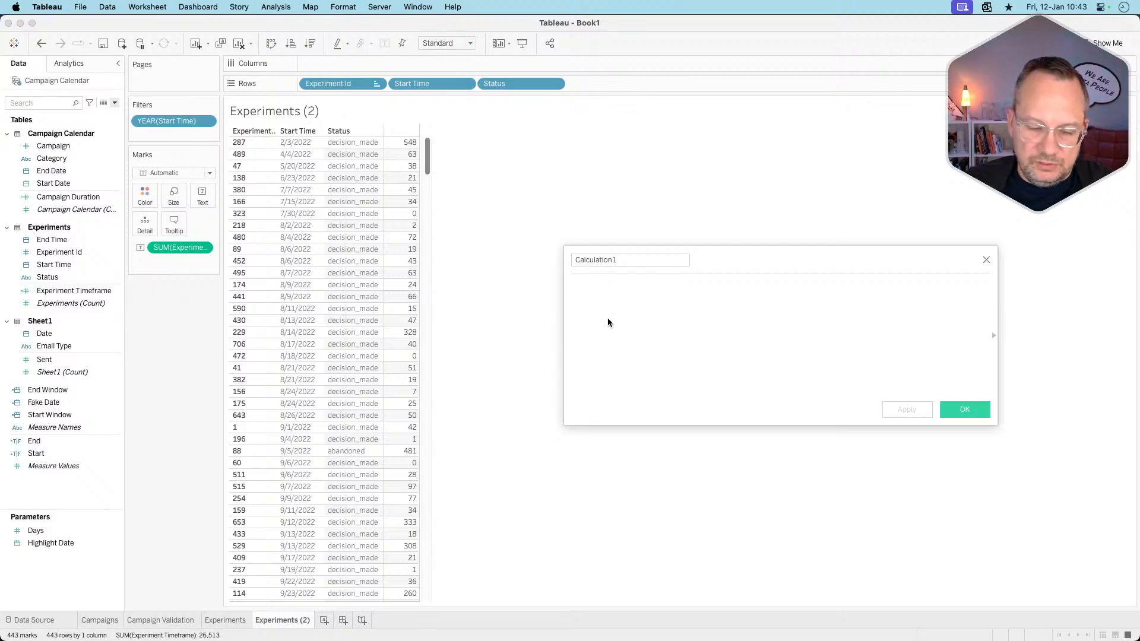
pyautogui.click(616, 263)
pyautogui.write('End Time_')
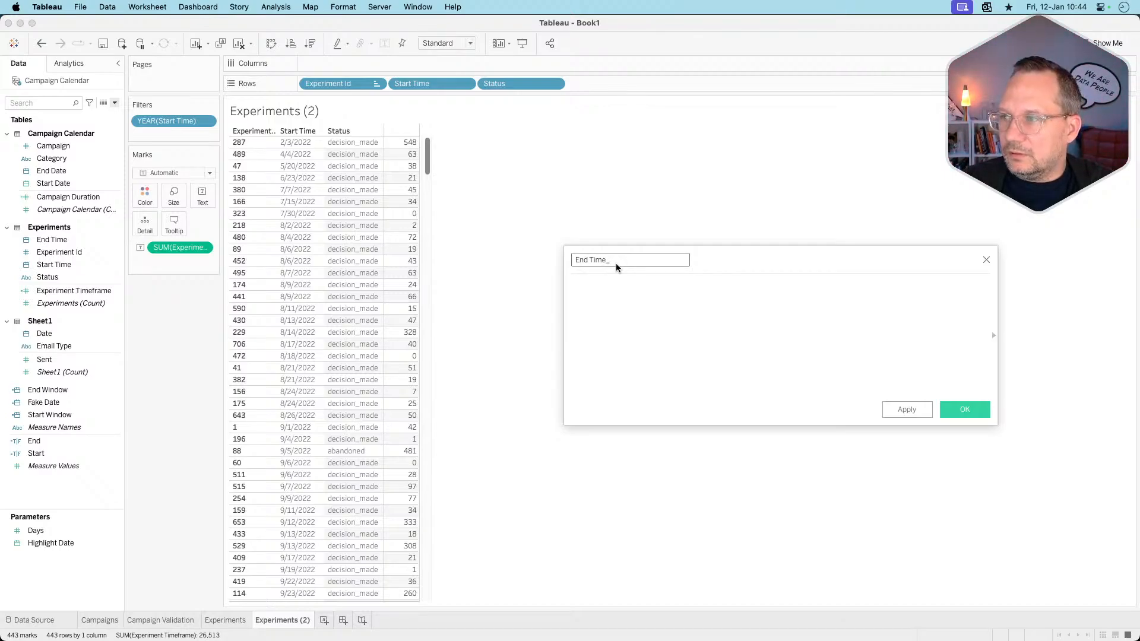
# - Start the End Time_today formula with an IFNULL function that takes [End Time] as its first argument
pyautogui.write('ifn')
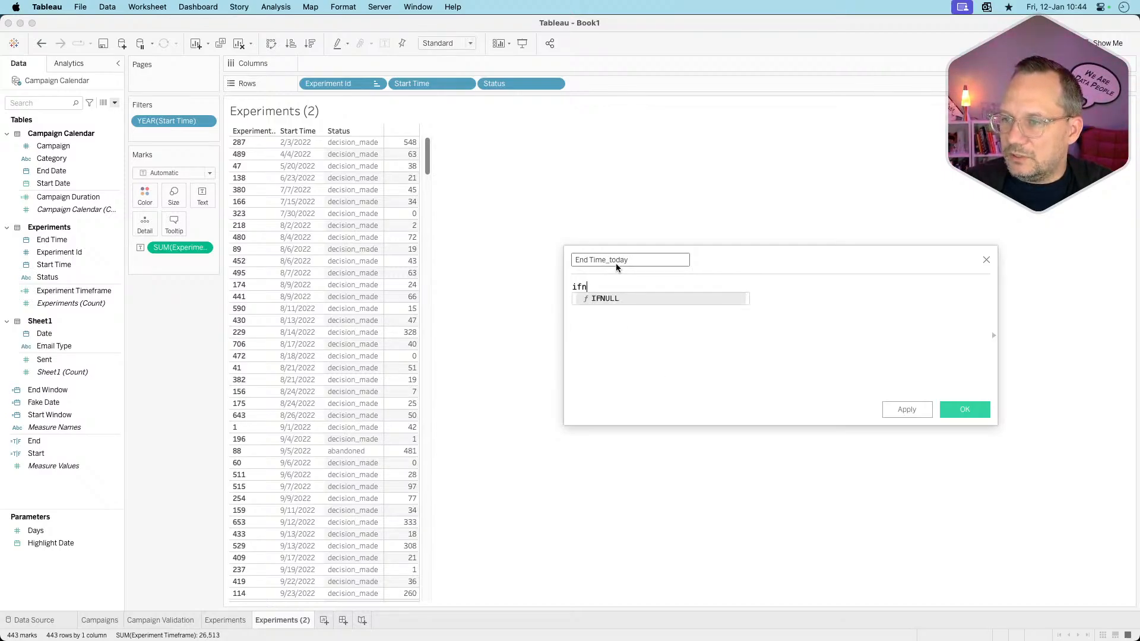
pyautogui.press('Return')
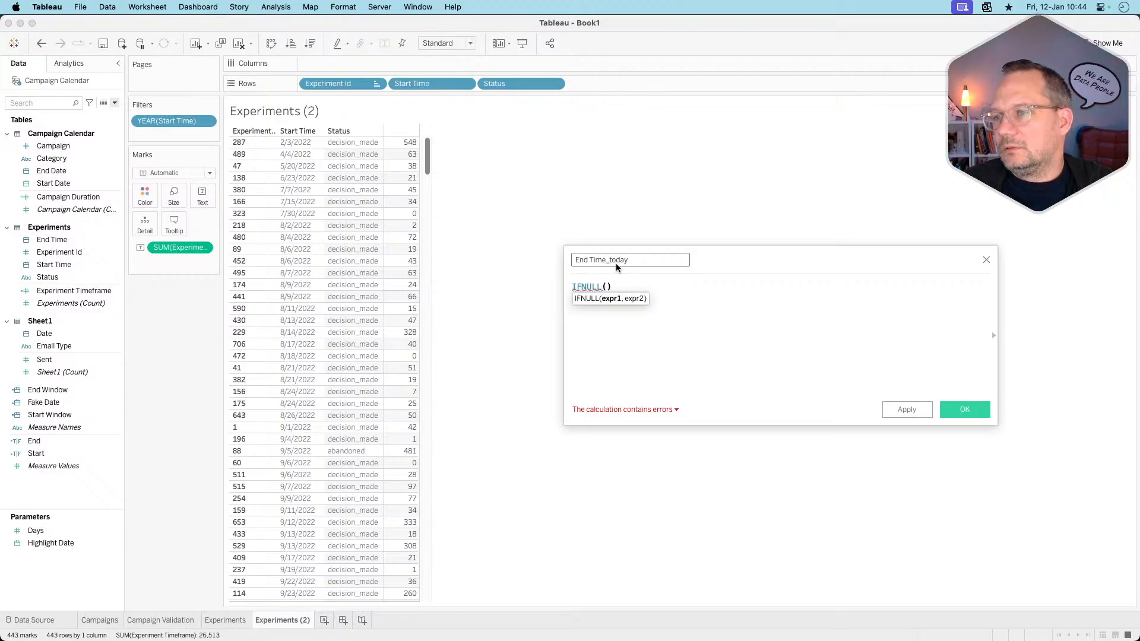
pyautogui.write('end')
pyautogui.press('Down')
pyautogui.press('Down')
pyautogui.press('Down')
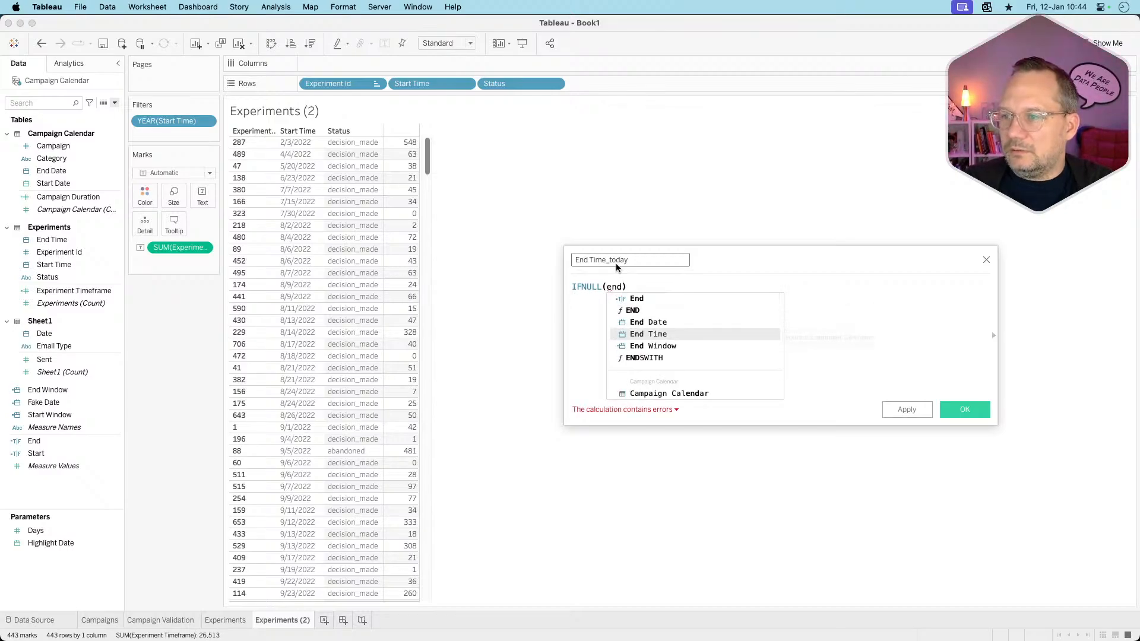
pyautogui.press('Return')
# - Complete the formula as IFNULL([End Time],today()) and save the End Time_today calculation
pyautogui.write(',e')
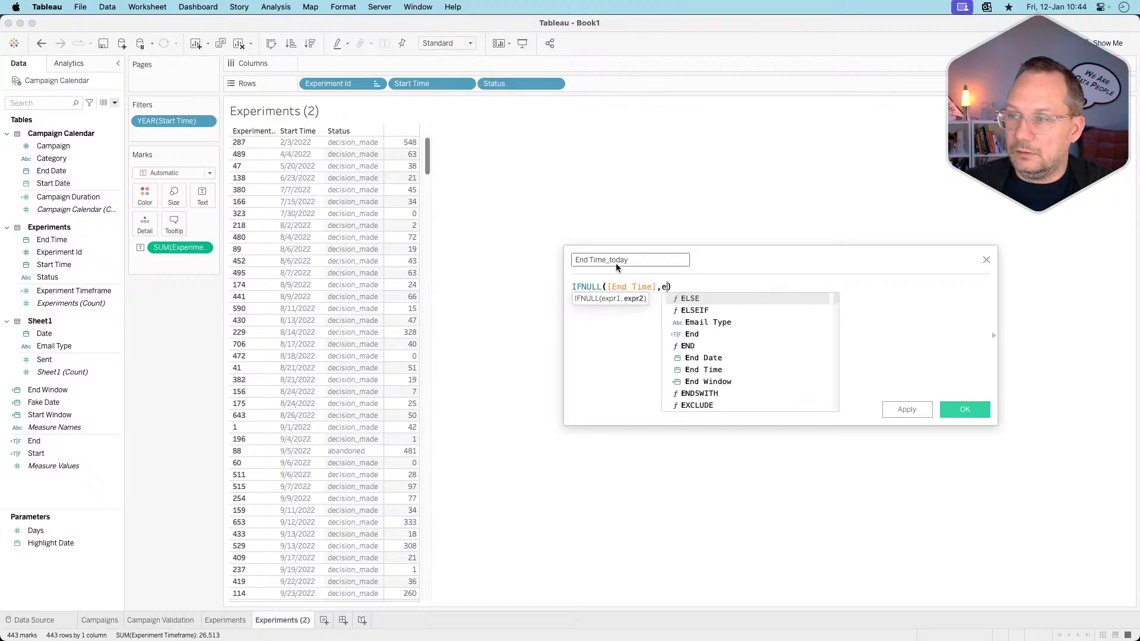
pyautogui.write('nd')
pyautogui.press('BackSpace')
pyautogui.press('BackSpace')
pyautogui.press('BackSpace')
pyautogui.write('t')
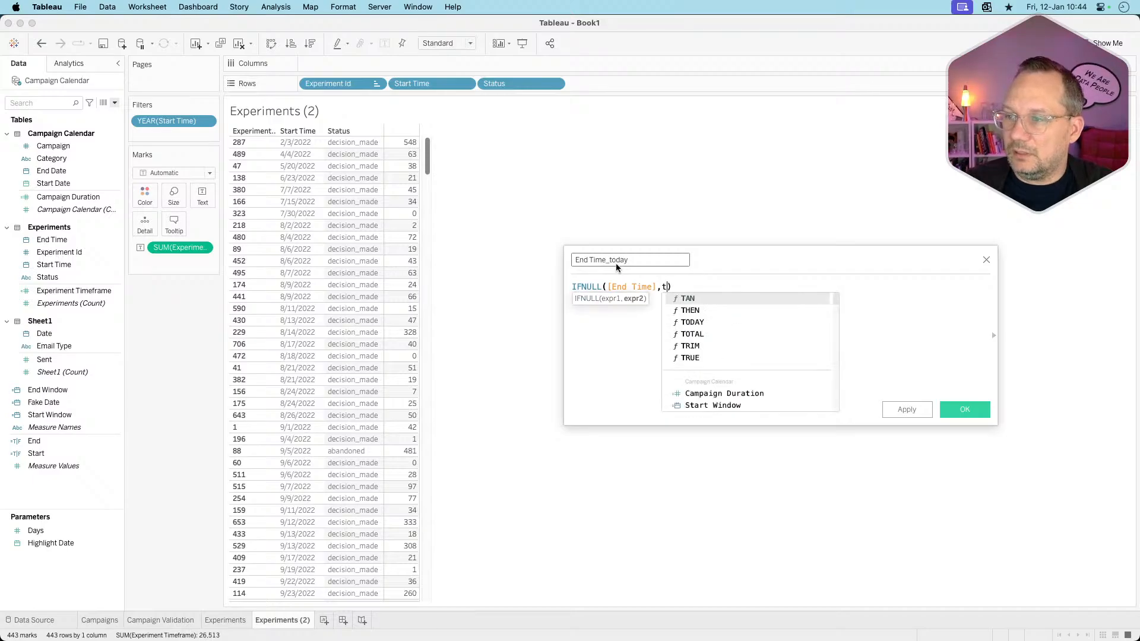
pyautogui.write('oday()')
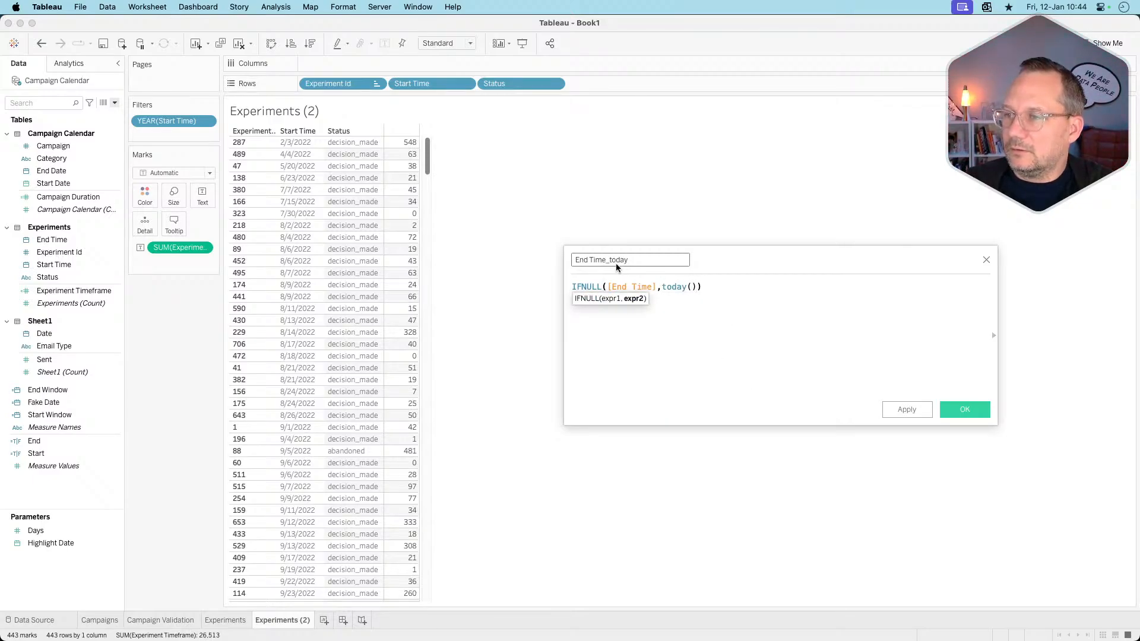
pyautogui.click(966, 409)
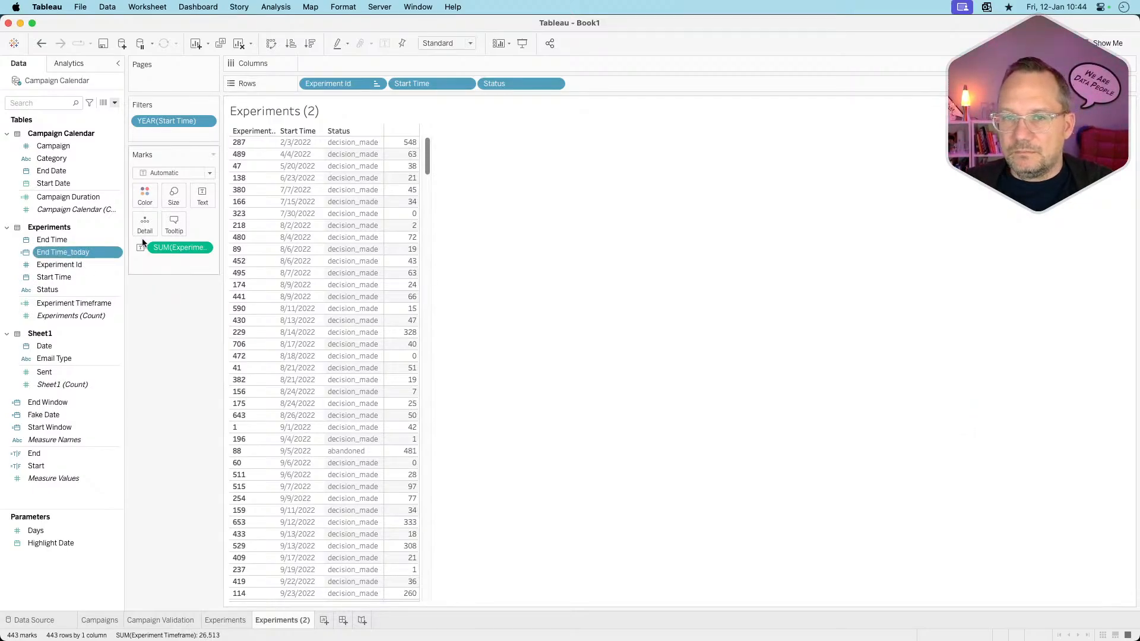
# - Replace Status on the rows of Experiments (2) with End Time_today, shown as a discrete exact date
pyautogui.moveTo(75, 253)
pyautogui.mouseDown()
pyautogui.moveTo(611, 84)
pyautogui.moveTo(476, 89)
pyautogui.mouseUp()
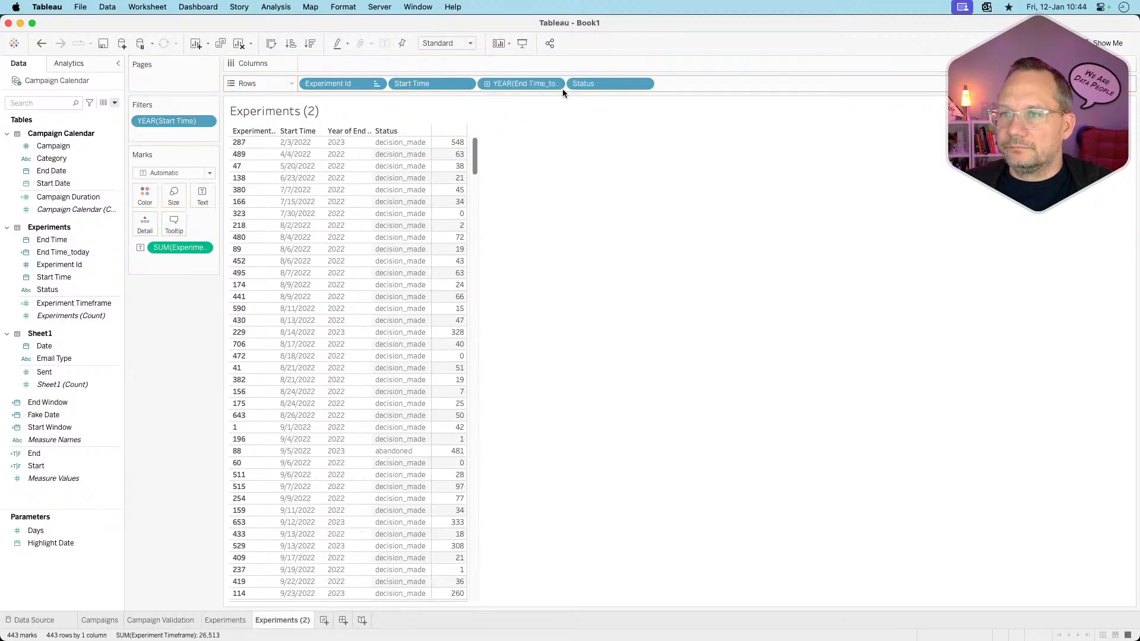
pyautogui.moveTo(618, 87); pyautogui.dragTo(216, 310)
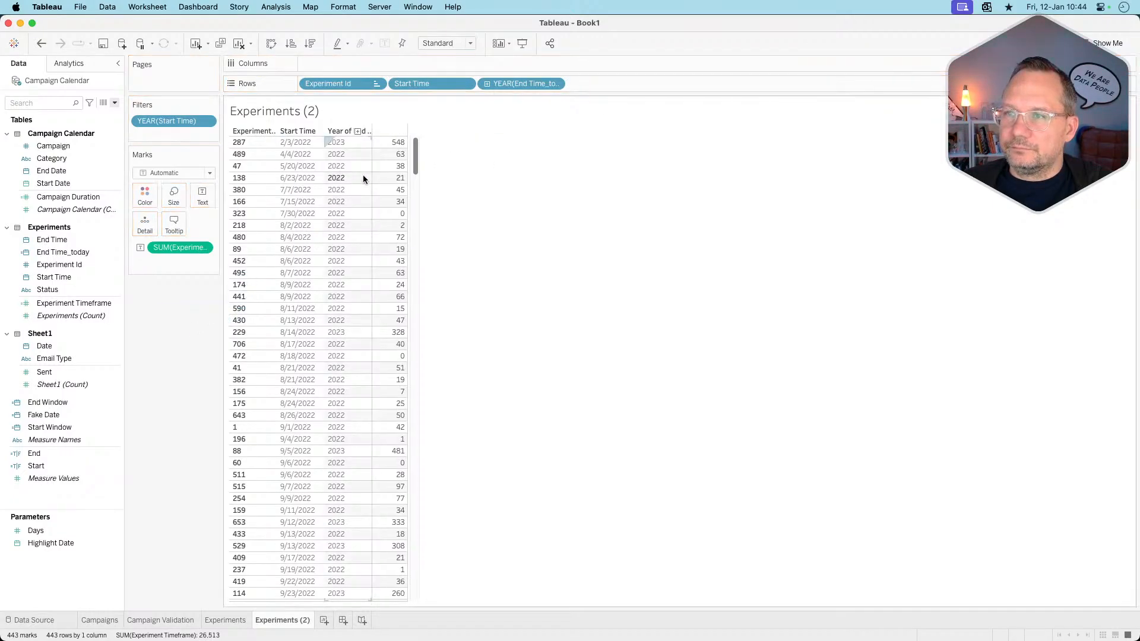
pyautogui.click(556, 84)
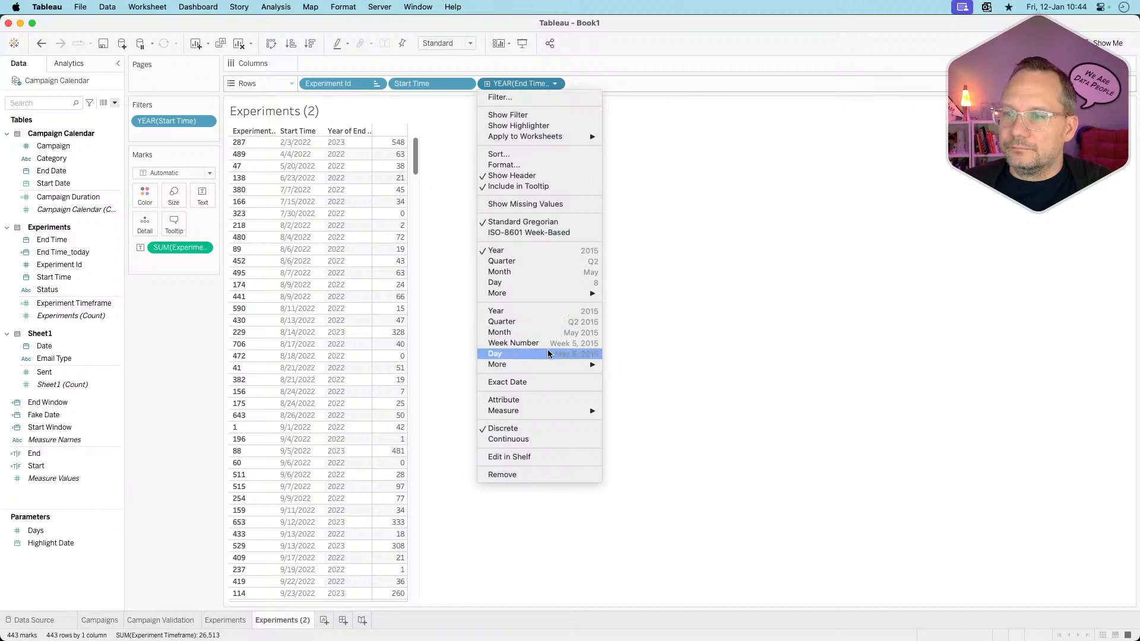
pyautogui.click(540, 383)
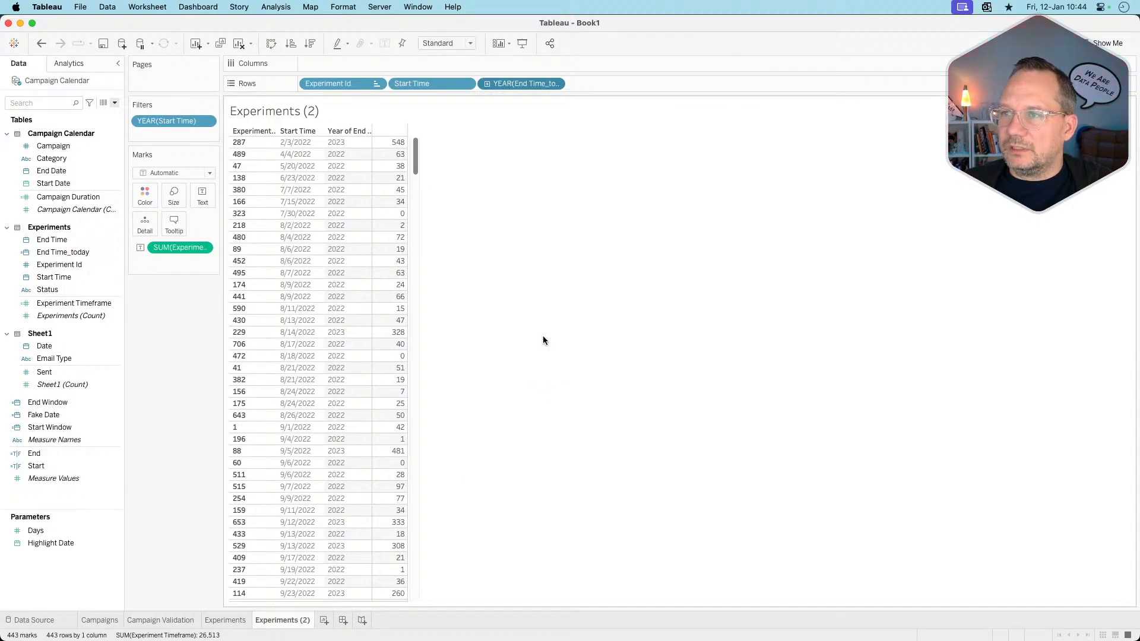
pyautogui.click(555, 83)
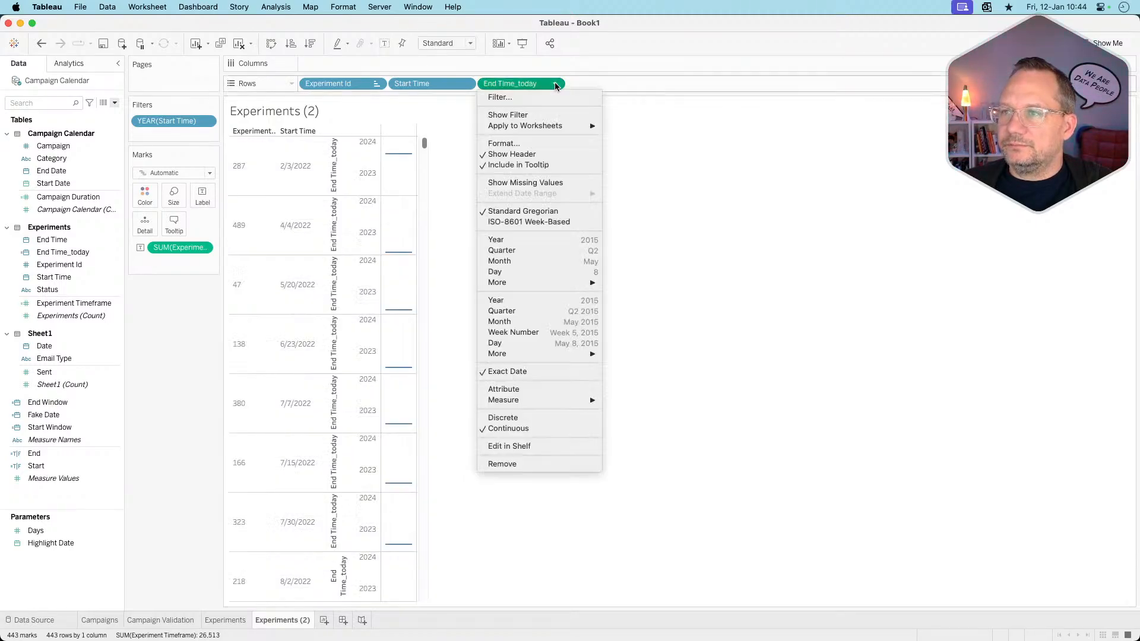
pyautogui.click(534, 419)
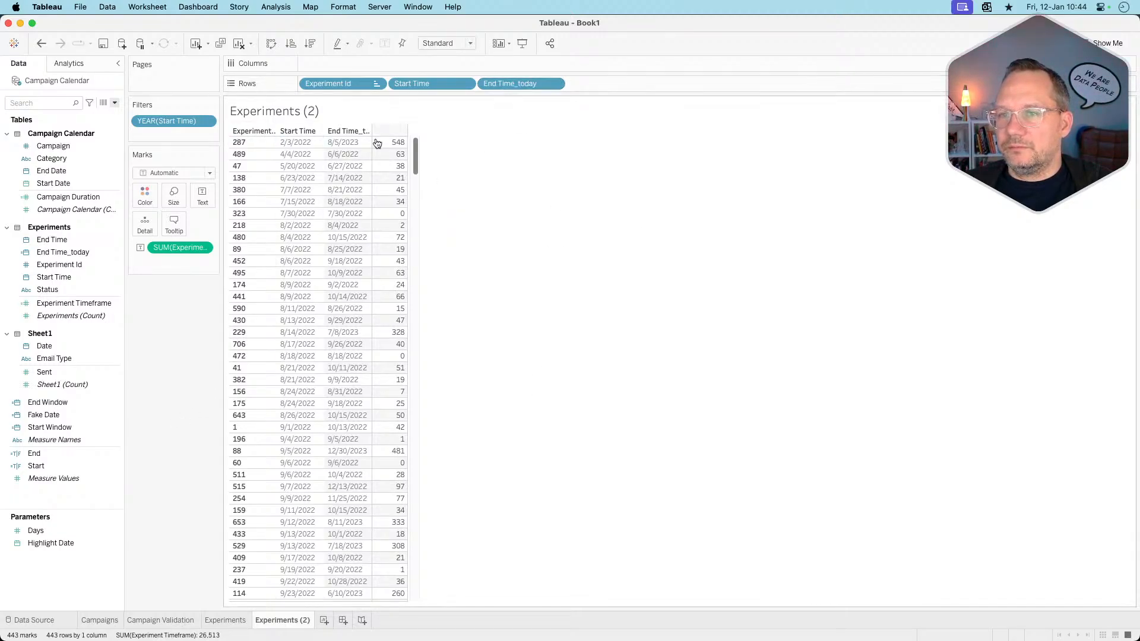
pyautogui.moveTo(180, 247)
pyautogui.mouseDown()
pyautogui.moveTo(177, 311)
pyautogui.moveTo(173, 246)
pyautogui.mouseUp()
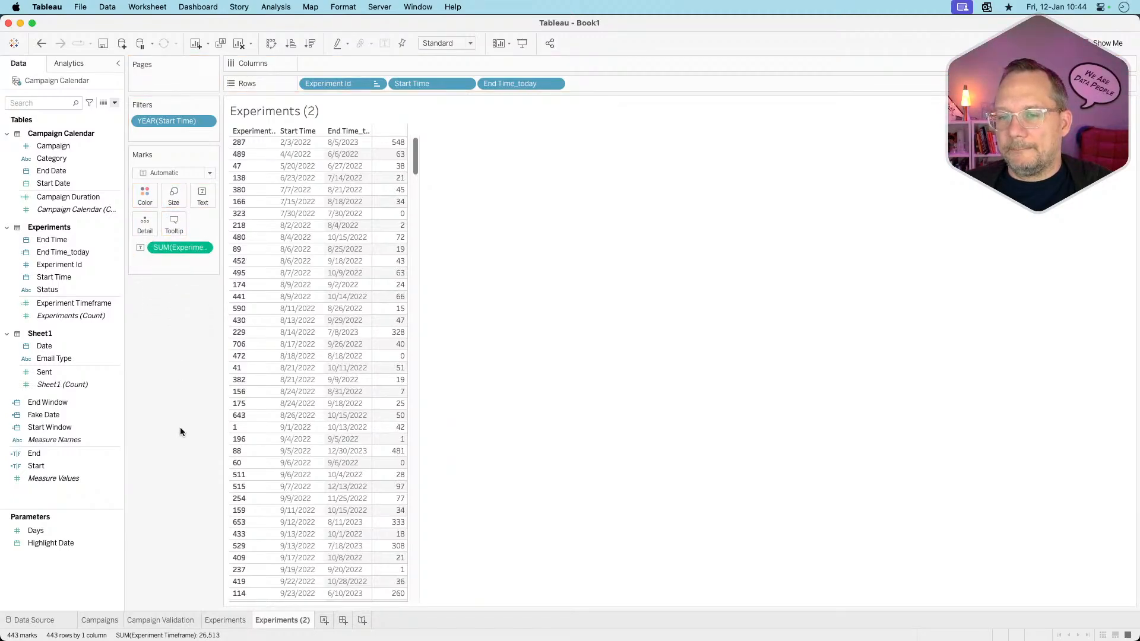
# - Rename the Experiments (2) sheet as Experiments validation
pyautogui.doubleClick(287, 622)
pyautogui.click(298, 621)
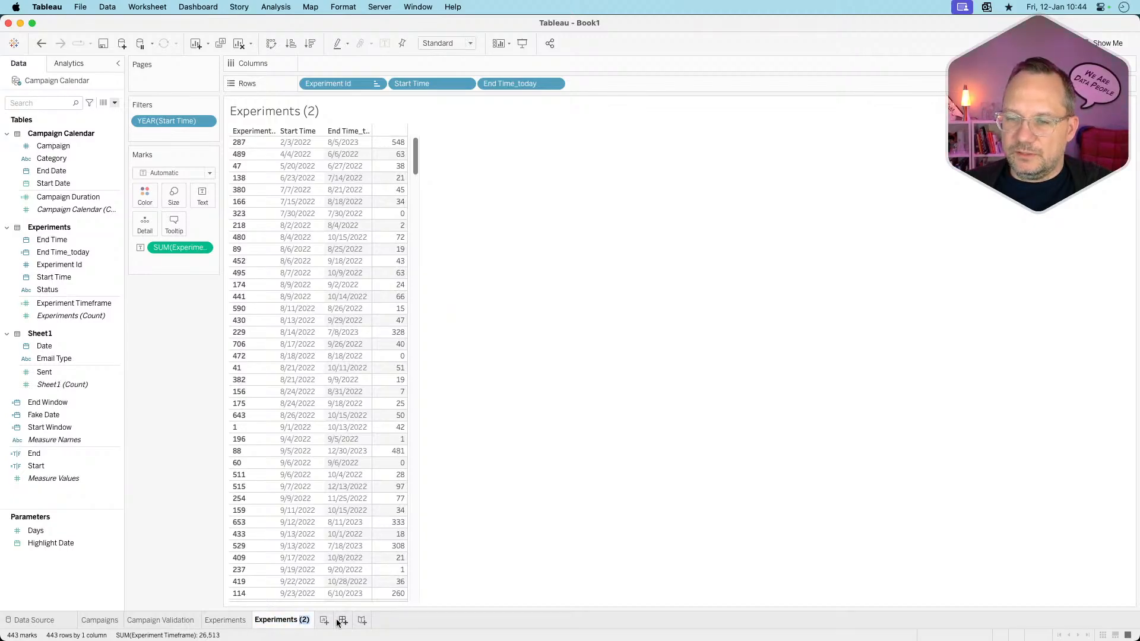
pyautogui.write('validation')
pyautogui.press('Return')
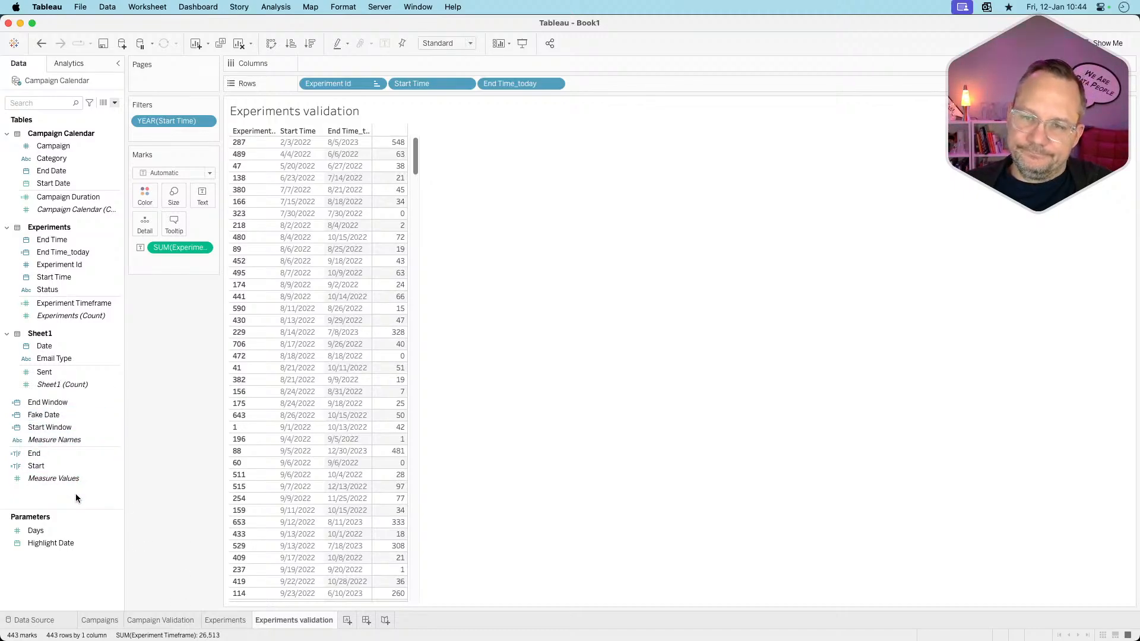
pyautogui.rightClick(65, 412)
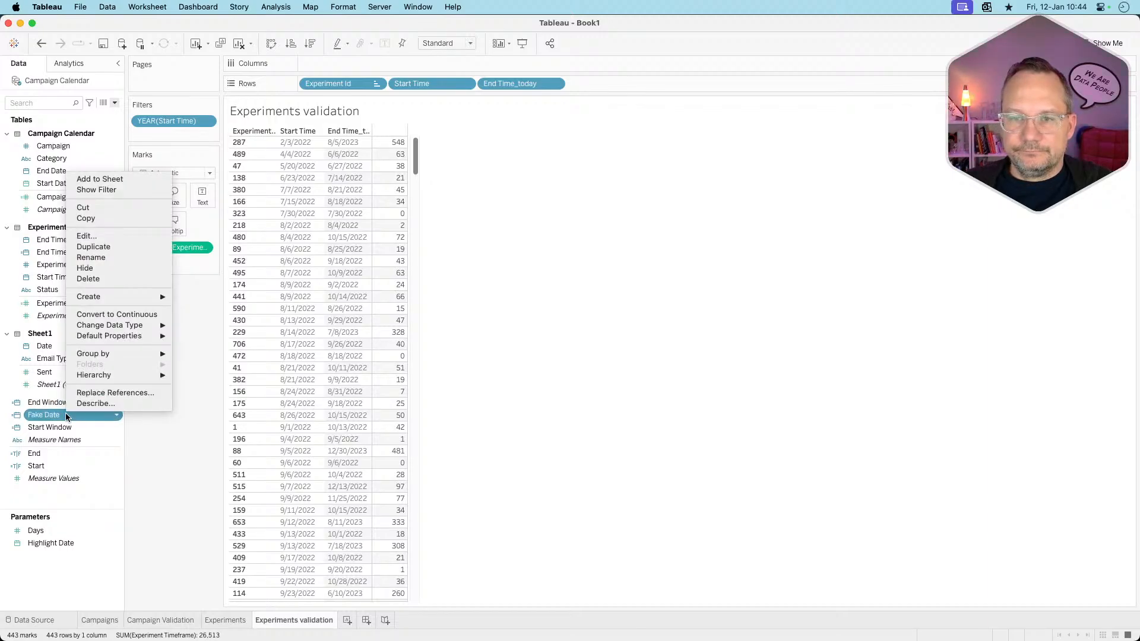
pyautogui.click(97, 278)
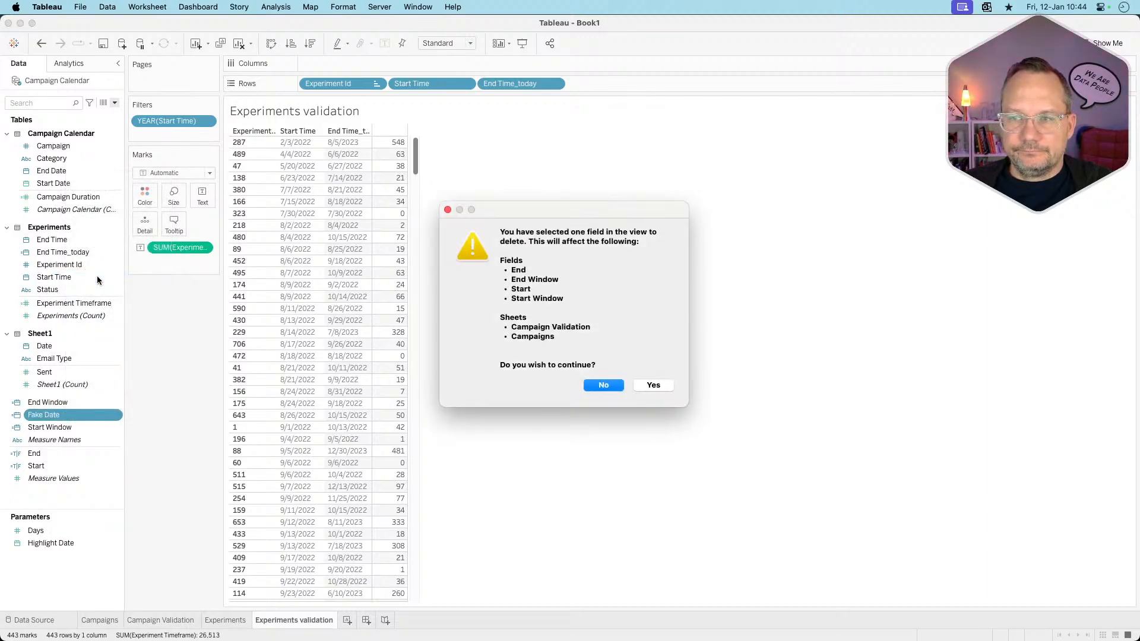
pyautogui.click(593, 384)
pyautogui.rightClick(55, 418)
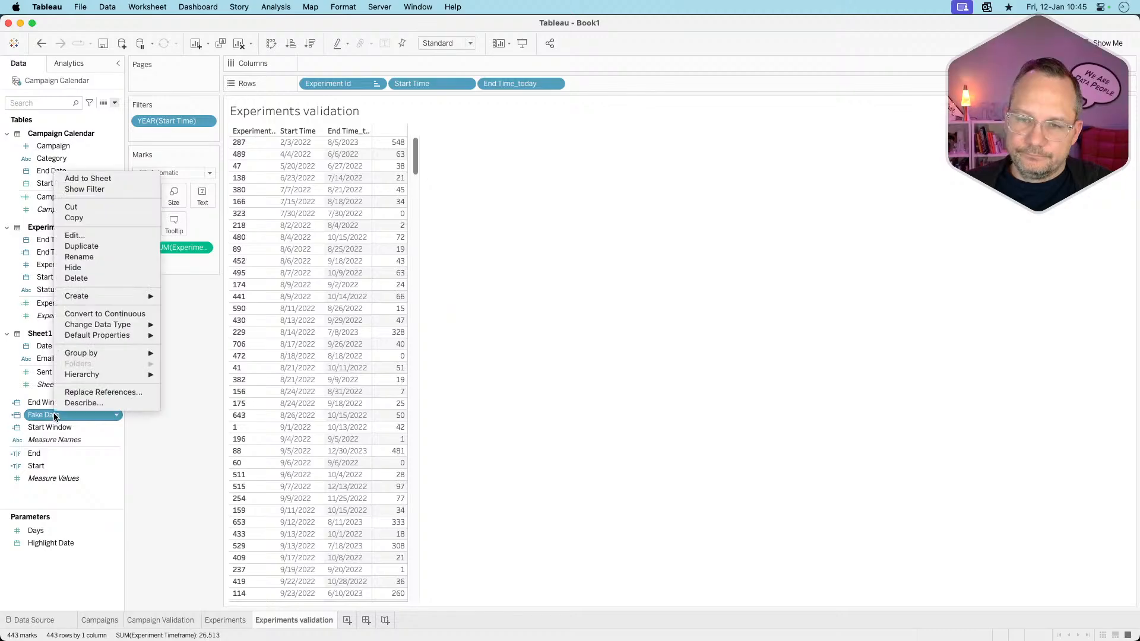
pyautogui.click(73, 391)
pyautogui.write('hig')
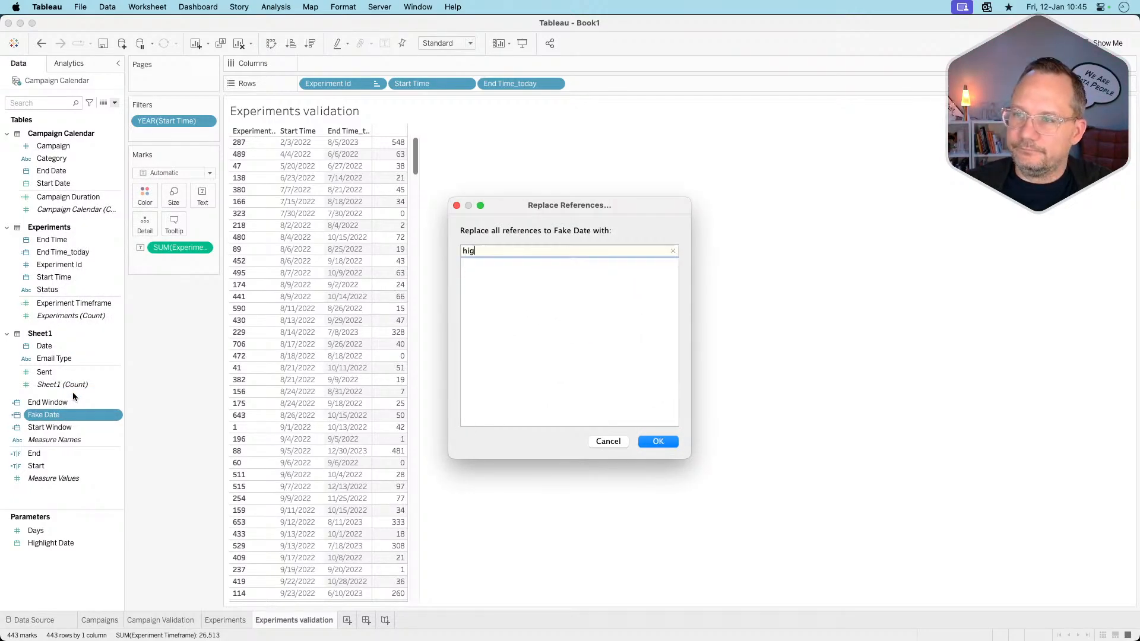
pyautogui.press('Return')
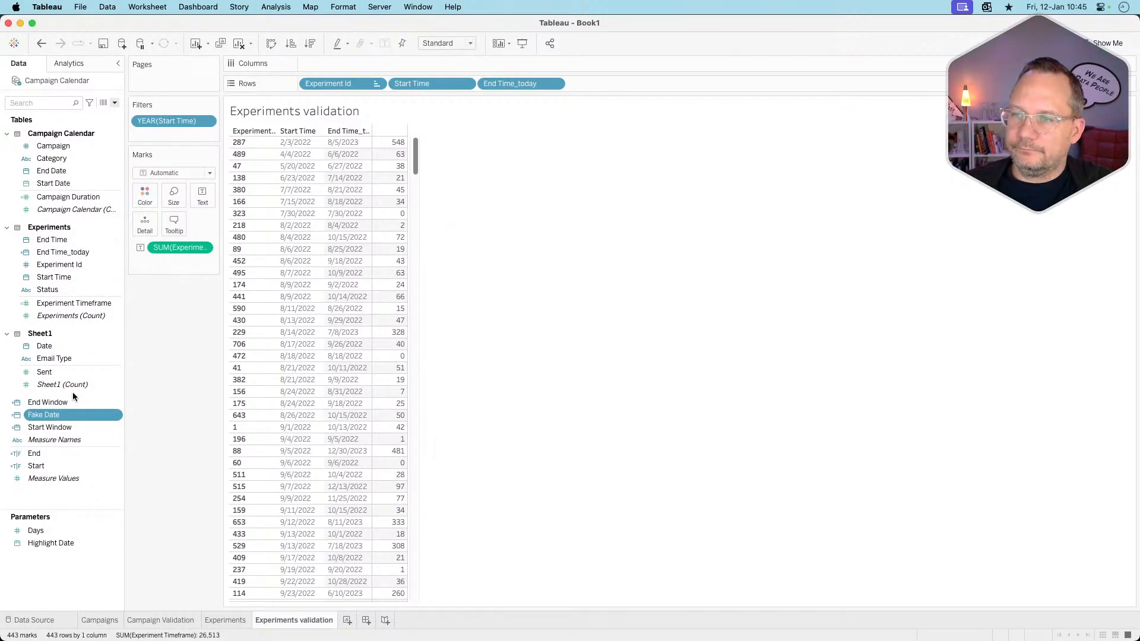
pyautogui.rightClick(37, 488)
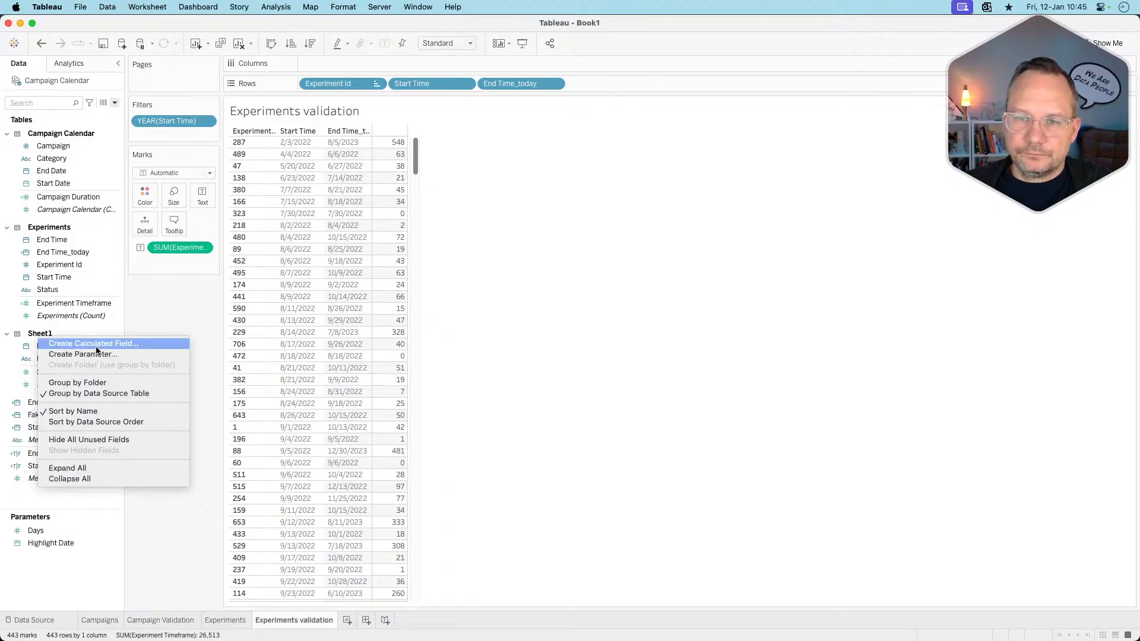
pyautogui.click(95, 511)
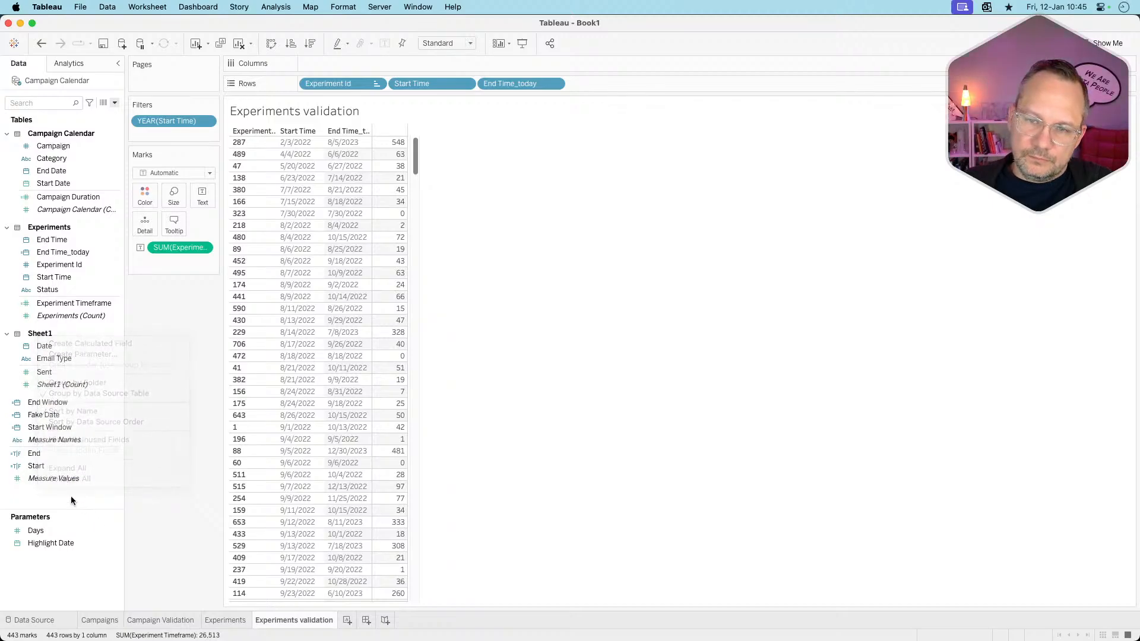
# - Inspect the formula of the End Window calculation and close it without editing
pyautogui.rightClick(63, 404)
pyautogui.click(95, 230)
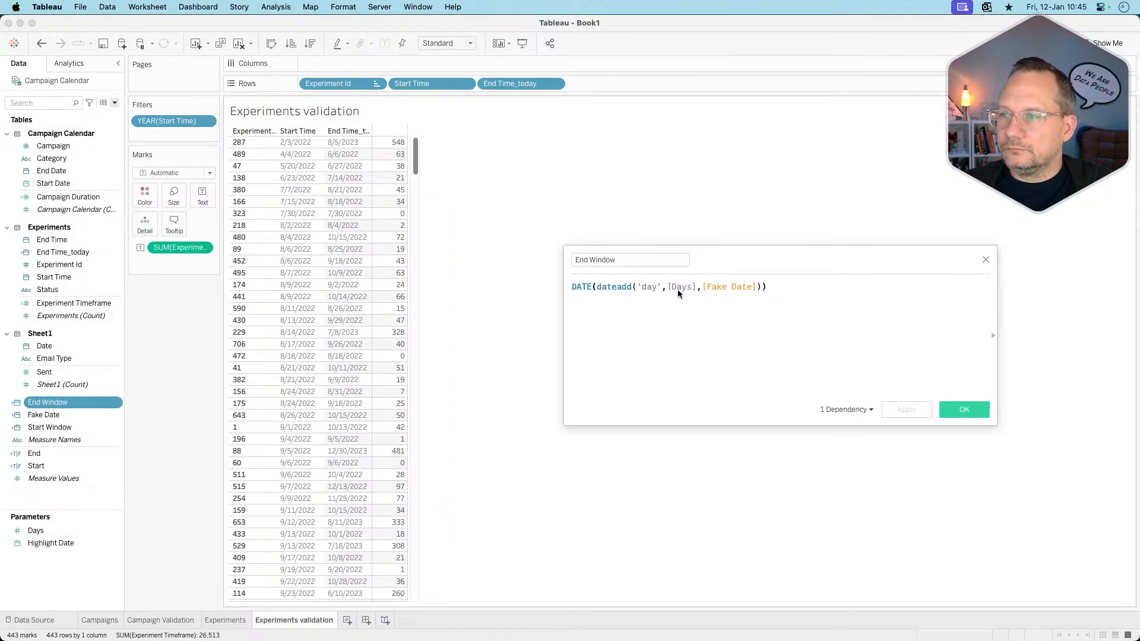
pyautogui.click(984, 259)
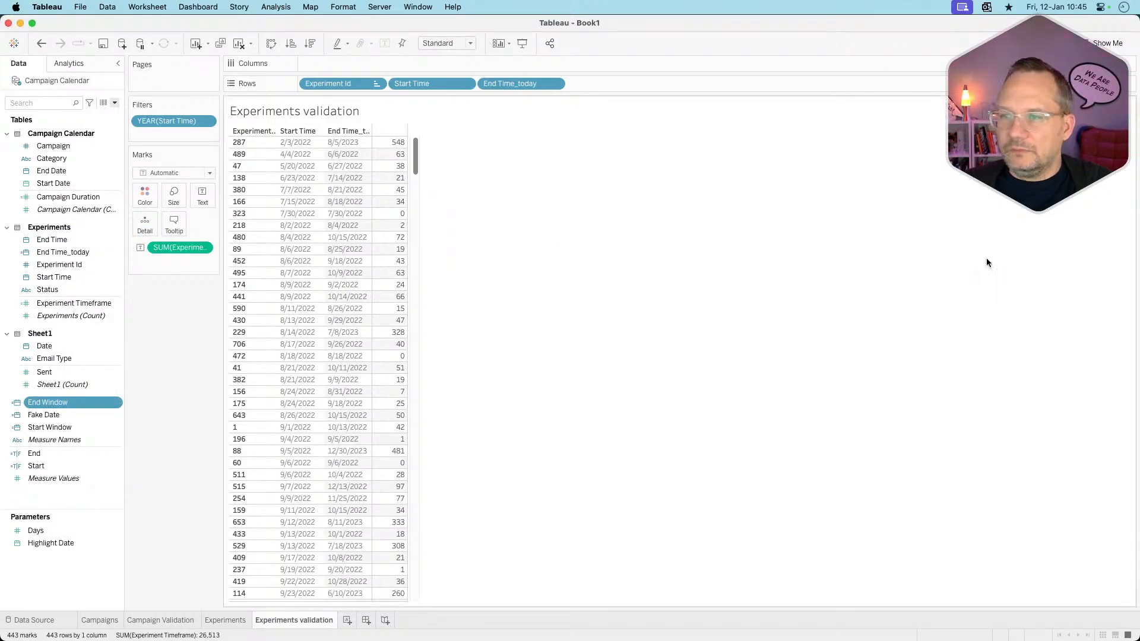
# - Rename the End Window calculated field as End Window_campaign
pyautogui.rightClick(61, 407)
pyautogui.click(90, 250)
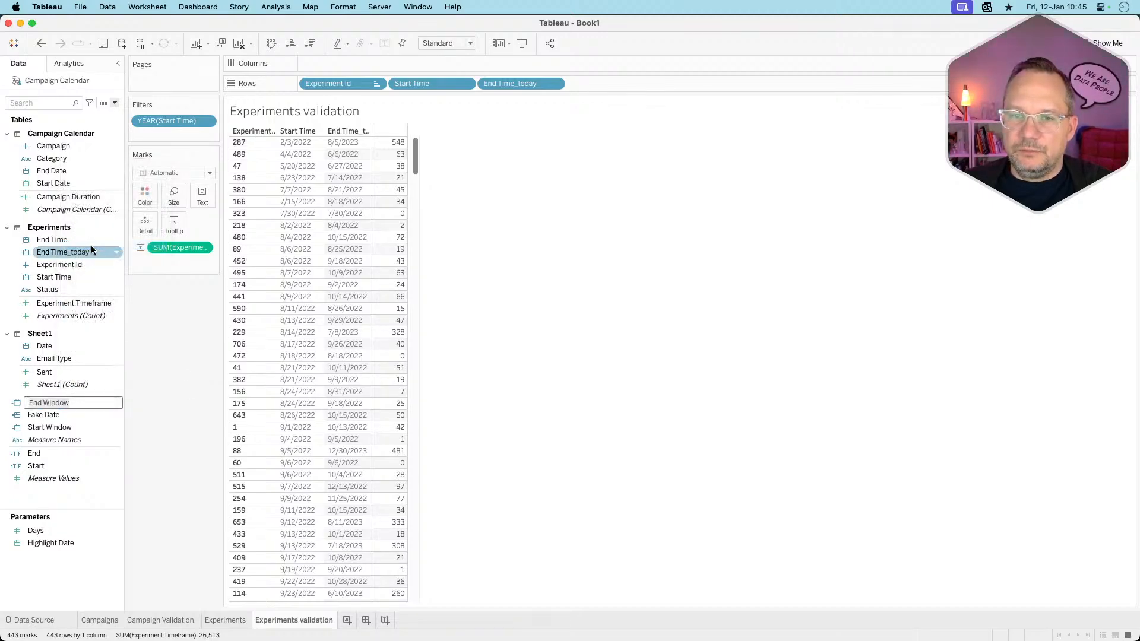
pyautogui.press('Right')
pyautogui.write('_comap')
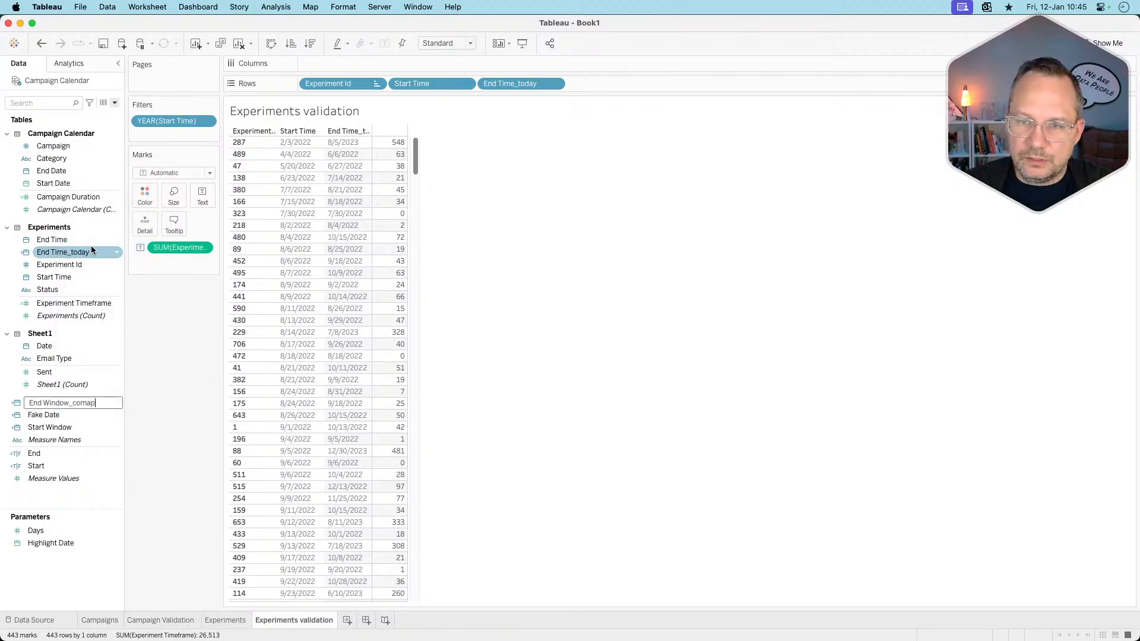
pyautogui.press('BackSpace')
pyautogui.press('BackSpace')
pyautogui.press('BackSpace')
pyautogui.press('BackSpace')
pyautogui.write('ampaign')
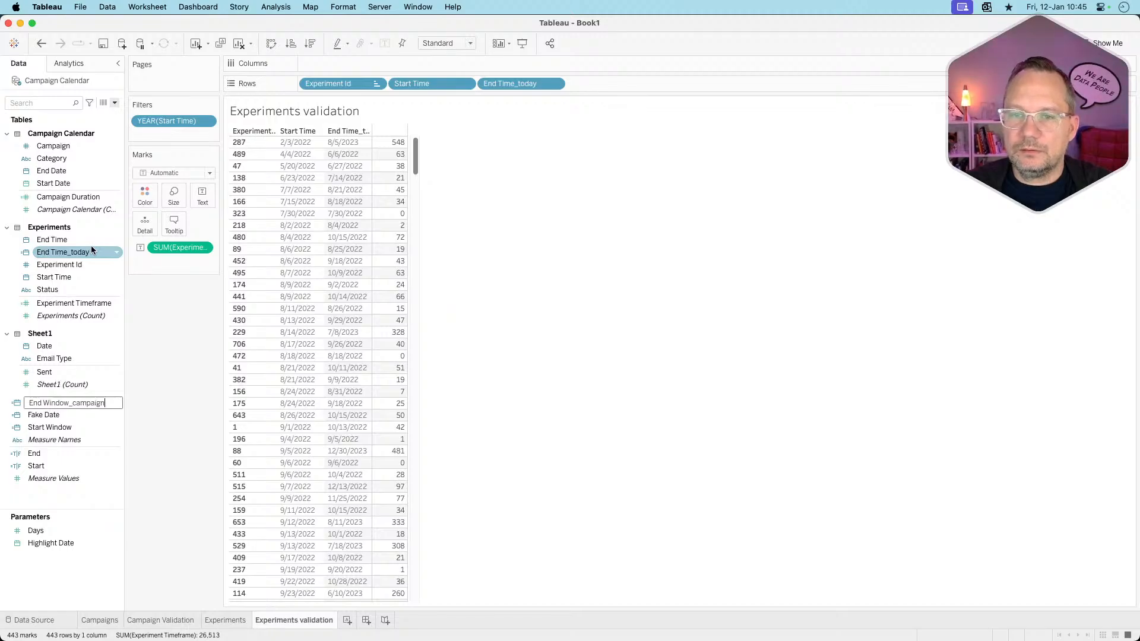
pyautogui.press('Return')
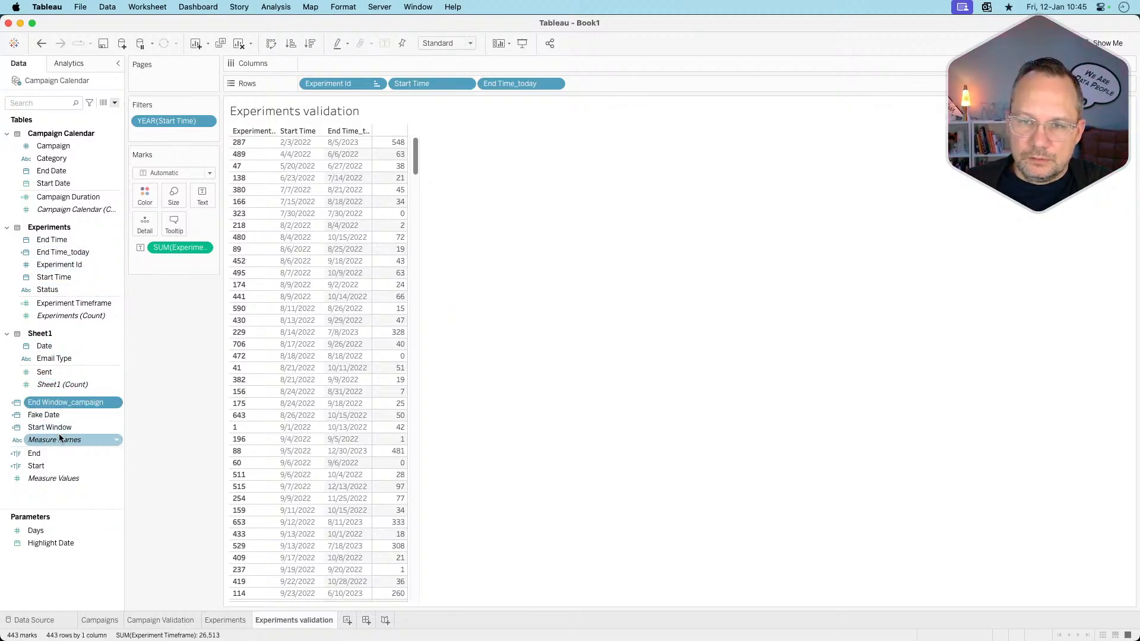
# - Rename the Start Window calculated field as Start Window_campaign and save it
pyautogui.rightClick(58, 428)
pyautogui.click(89, 249)
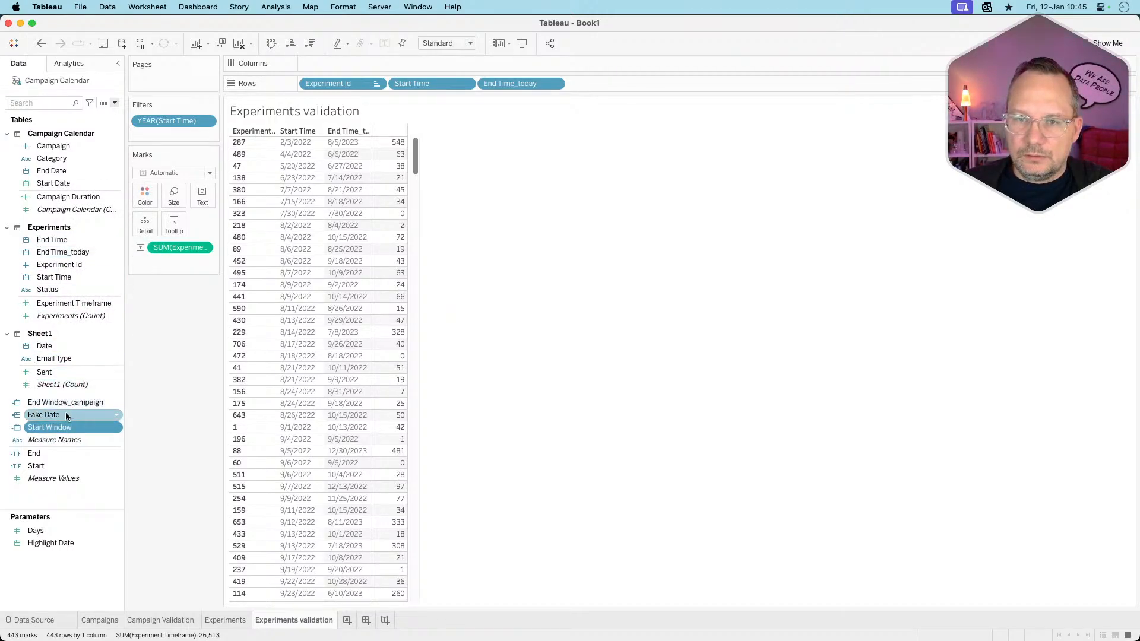
pyautogui.rightClick(67, 426)
pyautogui.click(89, 248)
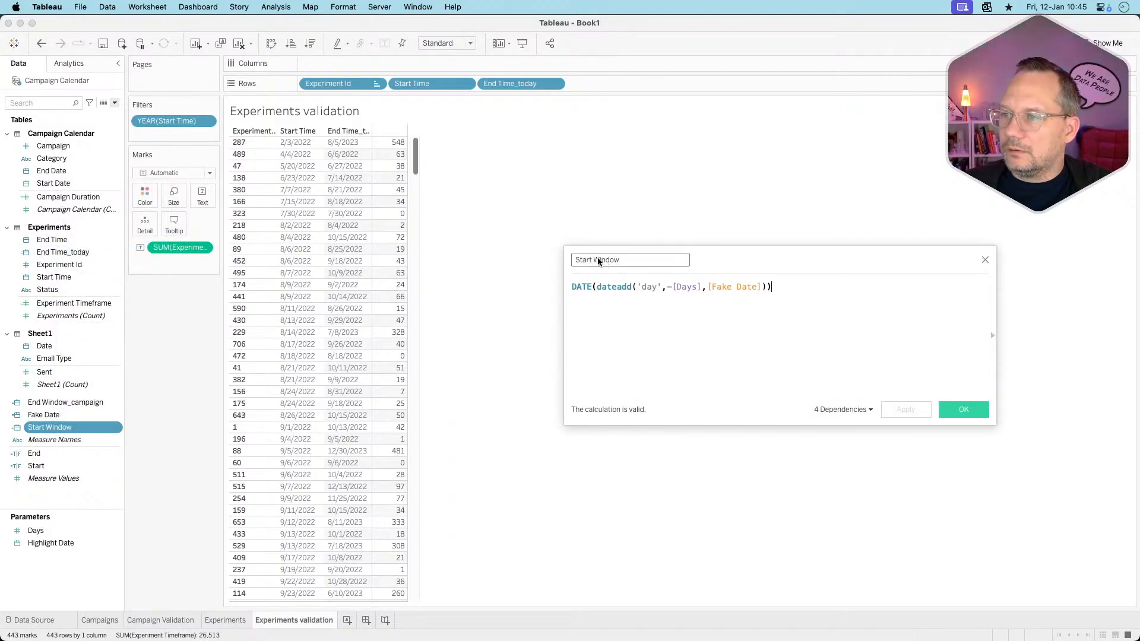
pyautogui.click(623, 260)
pyautogui.write('_camp')
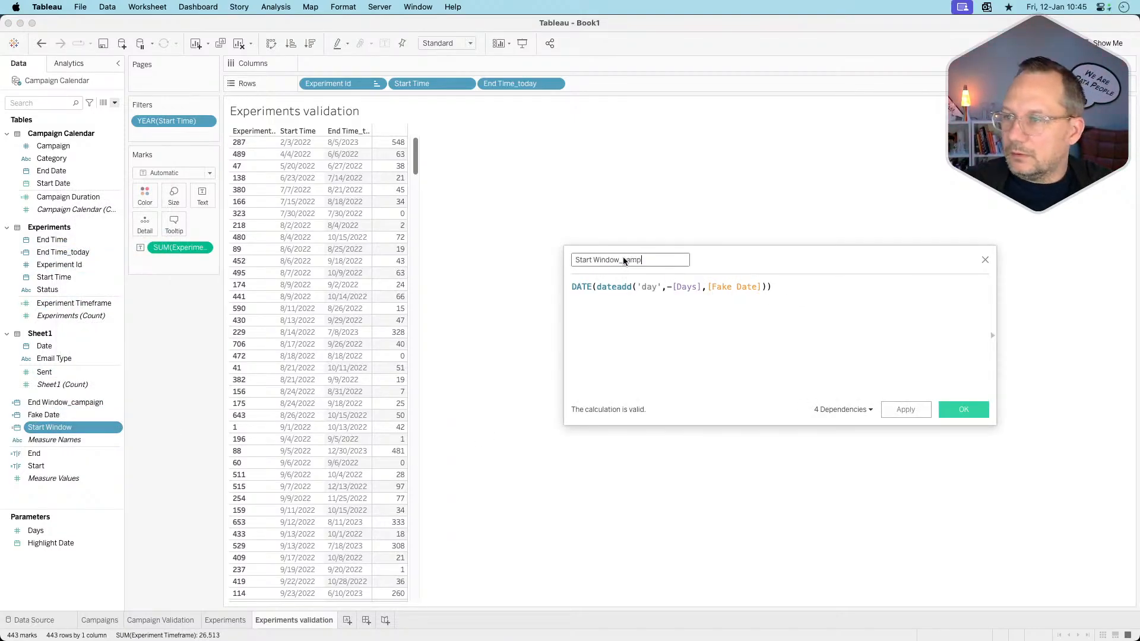
pyautogui.write('aign')
pyautogui.click(962, 408)
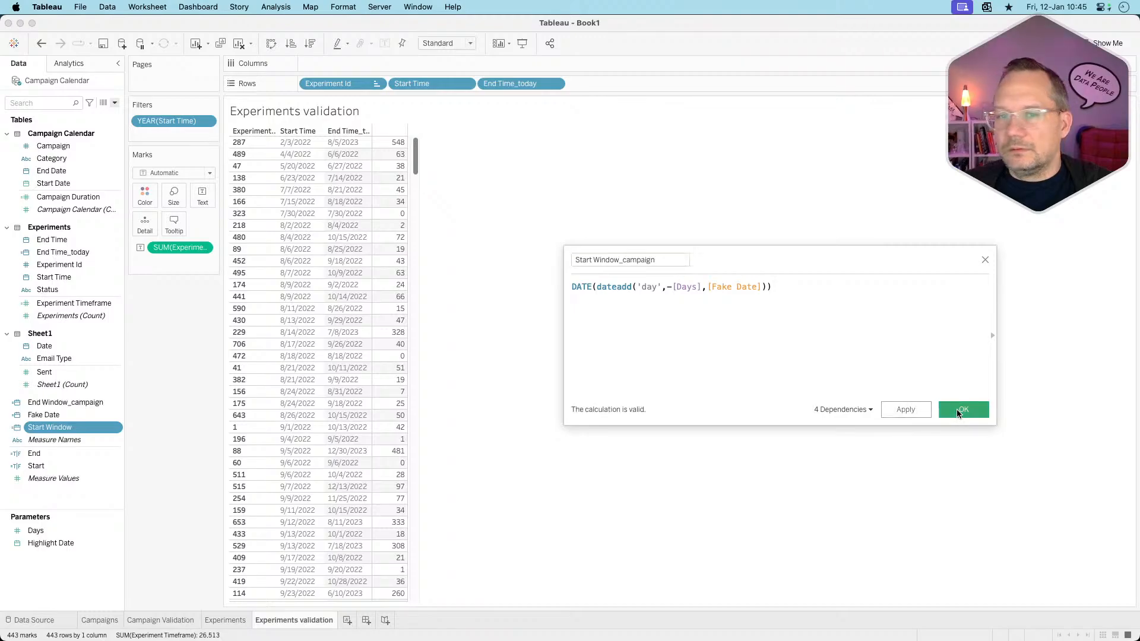
# - Duplicate the End Window_campaign calculation and open the copy for editing
pyautogui.rightClick(76, 402)
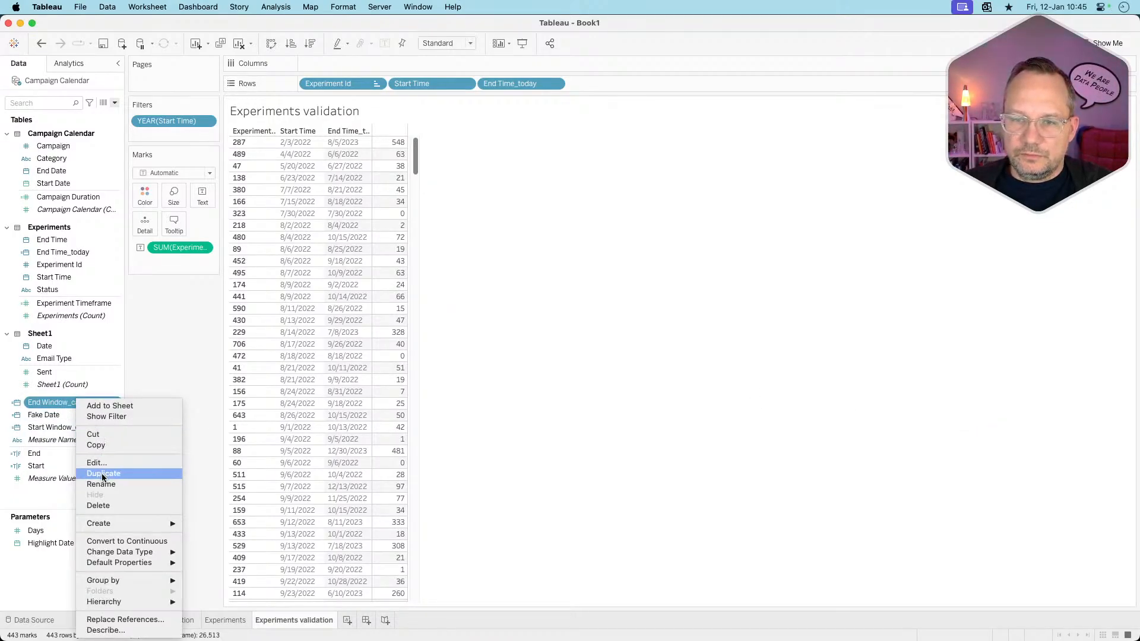
pyautogui.click(101, 473)
pyautogui.rightClick(73, 415)
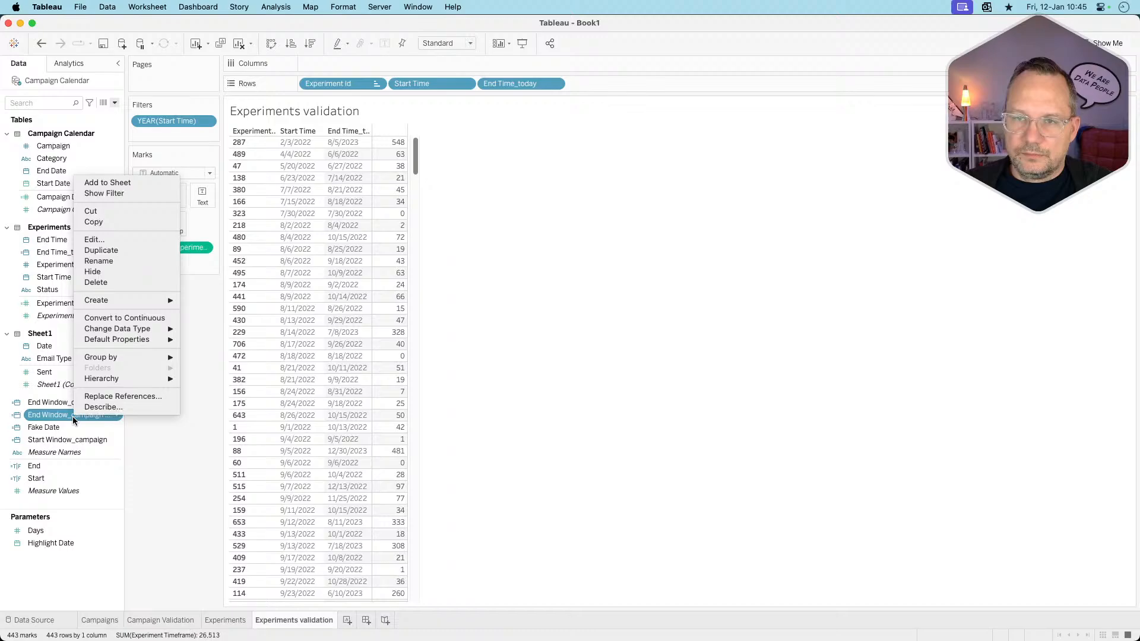
pyautogui.click(102, 240)
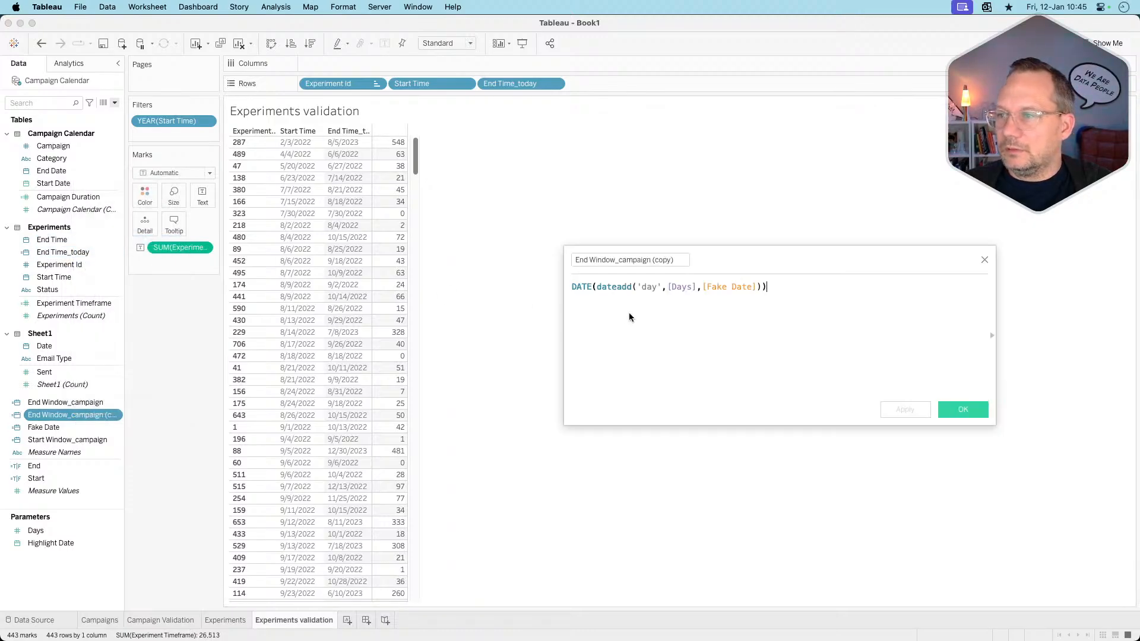
pyautogui.doubleClick(728, 286)
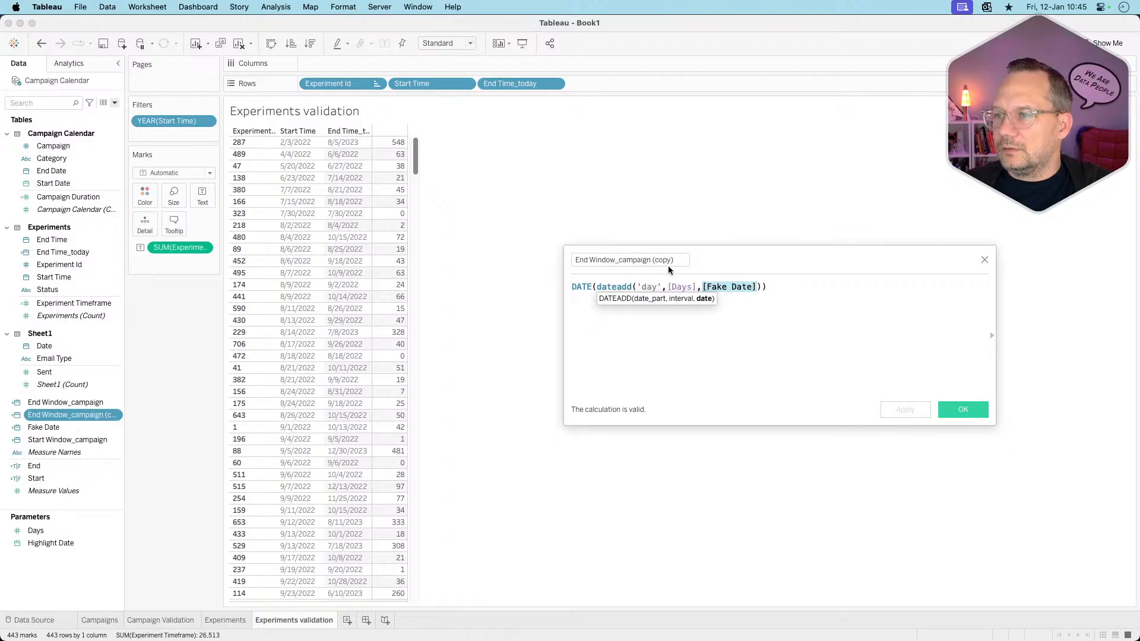
# - Name the copied calculation End Window_exp
pyautogui.click(618, 260)
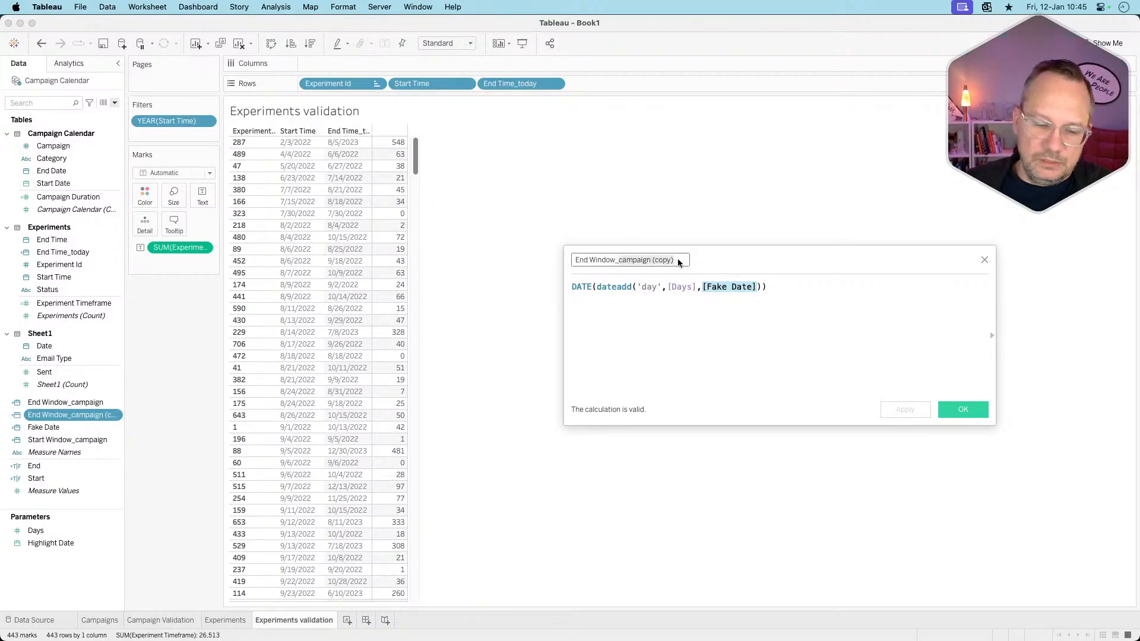
pyautogui.write('exp')
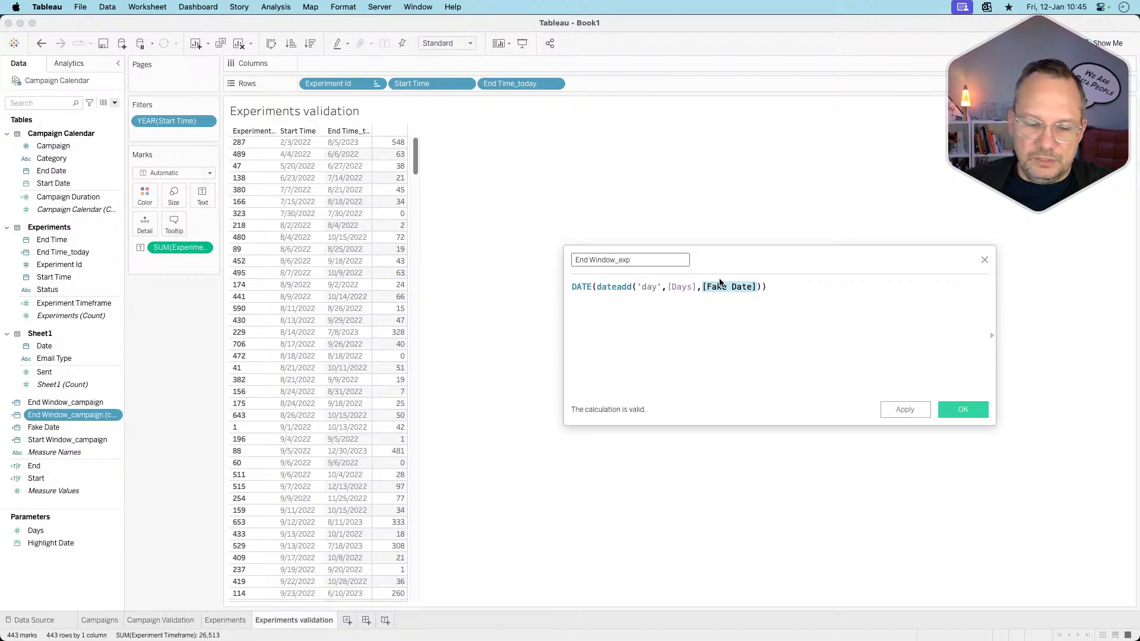
pyautogui.write('high')
pyautogui.press('BackSpace')
pyautogui.press('BackSpace')
pyautogui.press('BackSpace')
pyautogui.press('BackSpace')
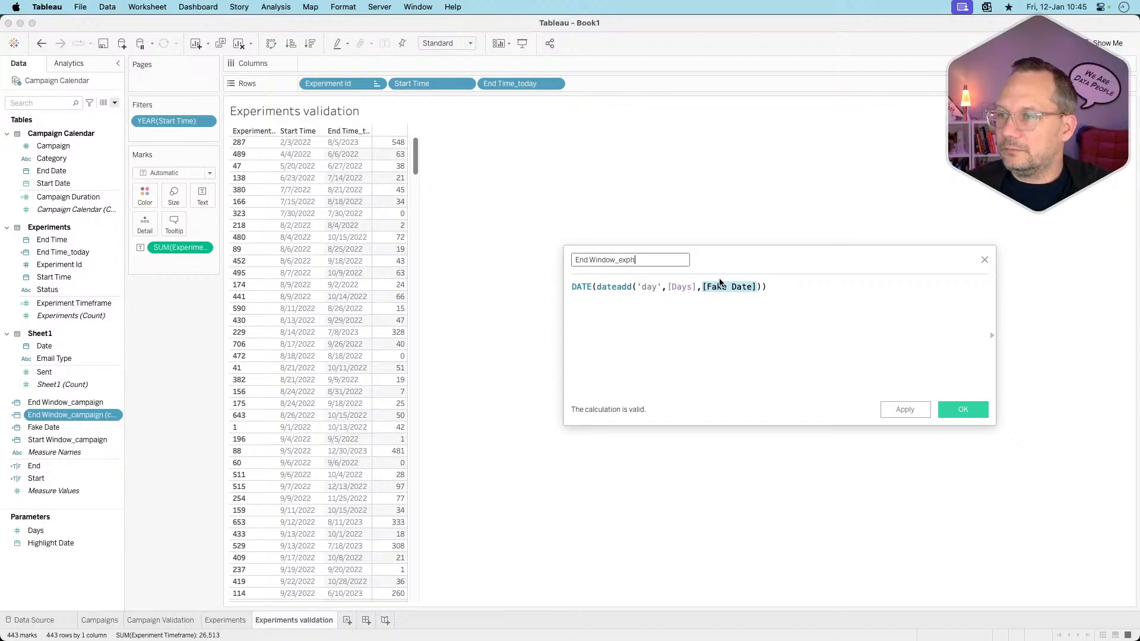
# - Replace [Fake Date] with [Highlight Date] in the copied formula, name the calculation End Window, and save it
pyautogui.click(721, 287)
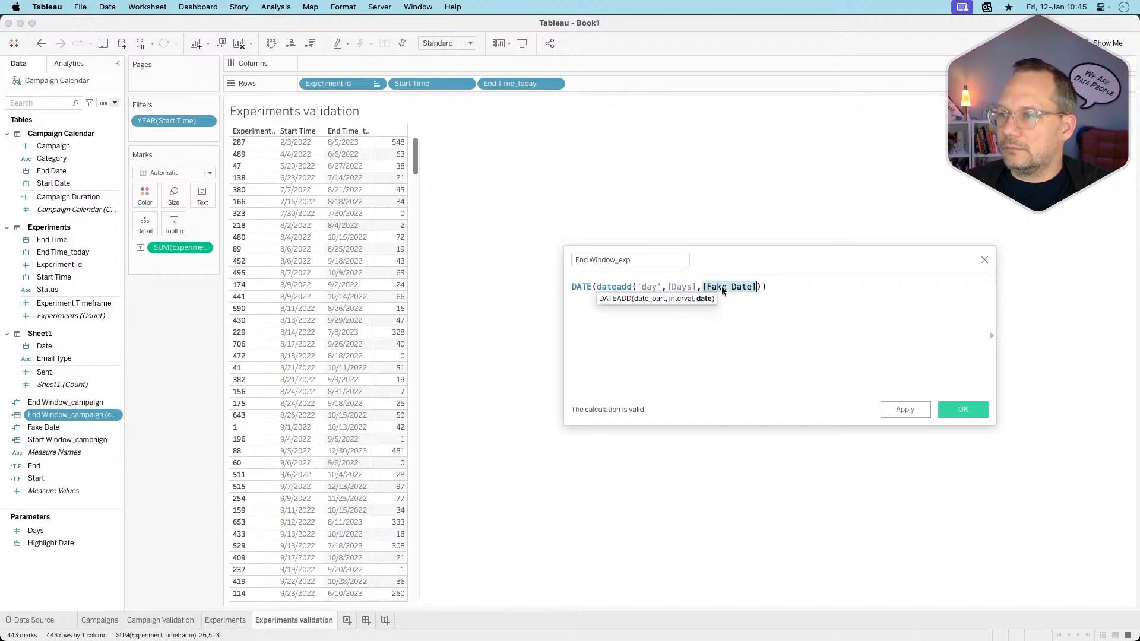
pyautogui.write('high')
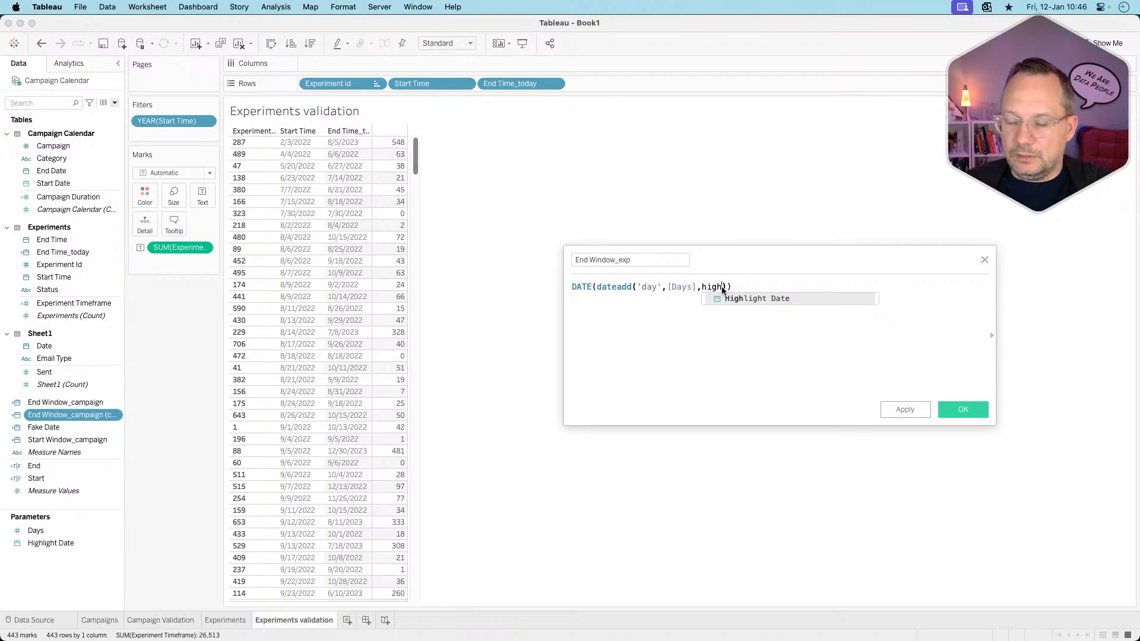
pyautogui.press('Return')
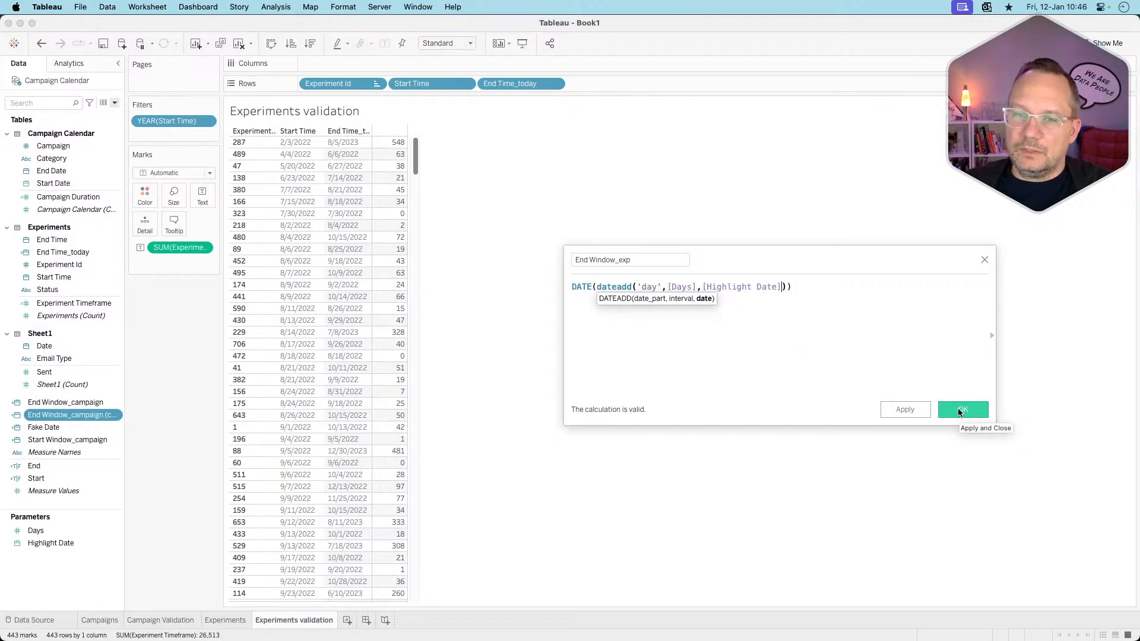
pyautogui.click(653, 259)
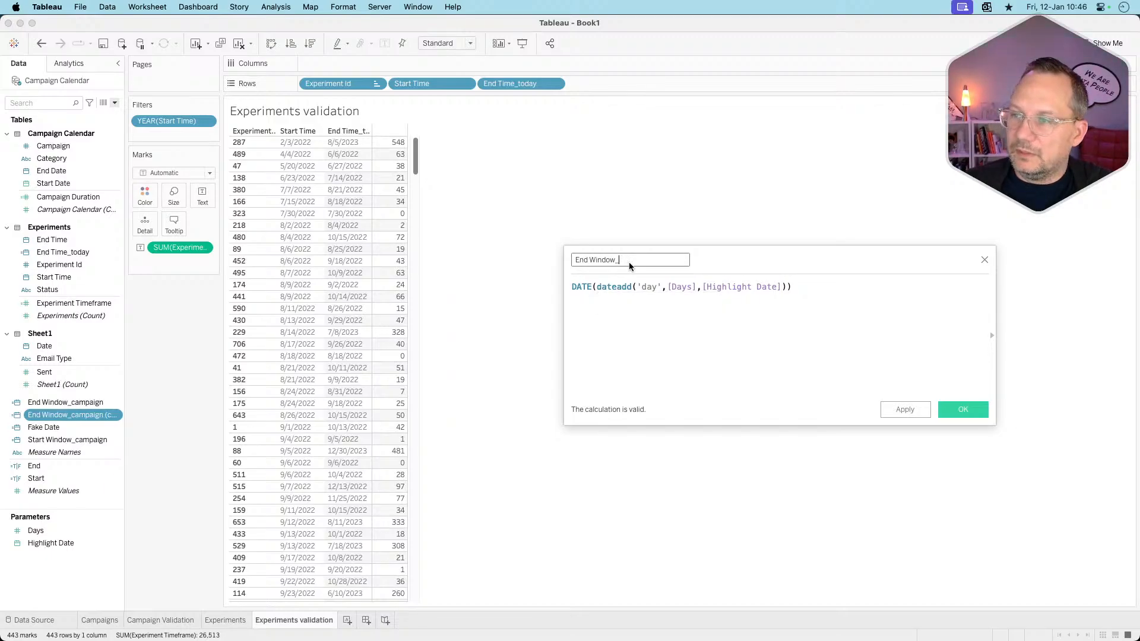
pyautogui.click(963, 409)
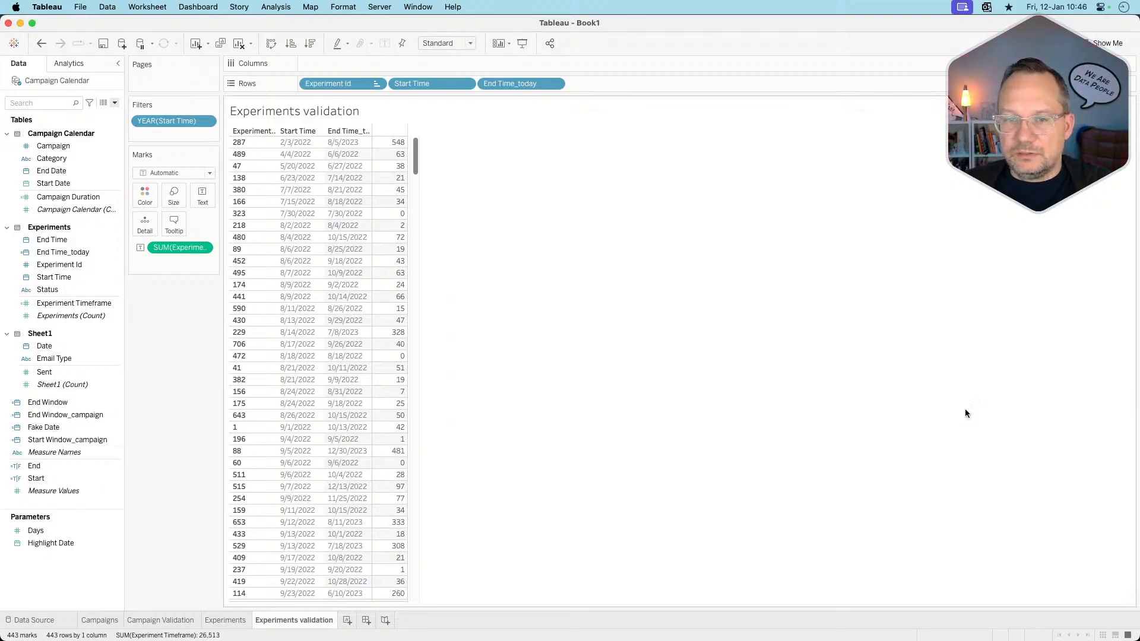
# - Replace all references to End Window_campaign with End Window and delete the End Window_campaign field
pyautogui.rightClick(65, 416)
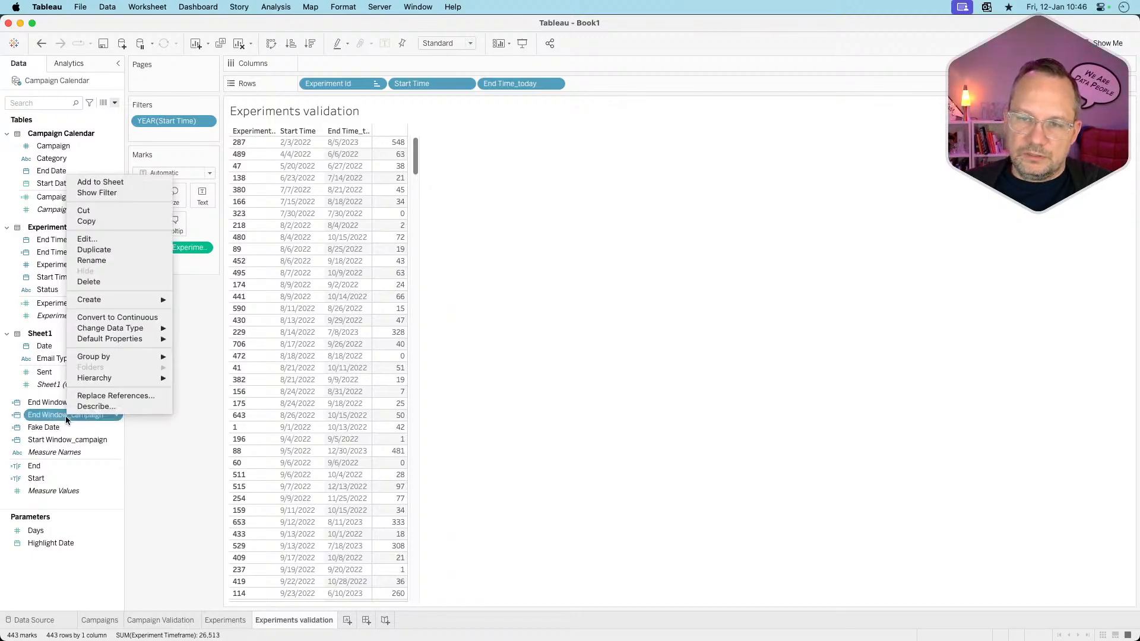
pyautogui.click(101, 396)
pyautogui.write('end')
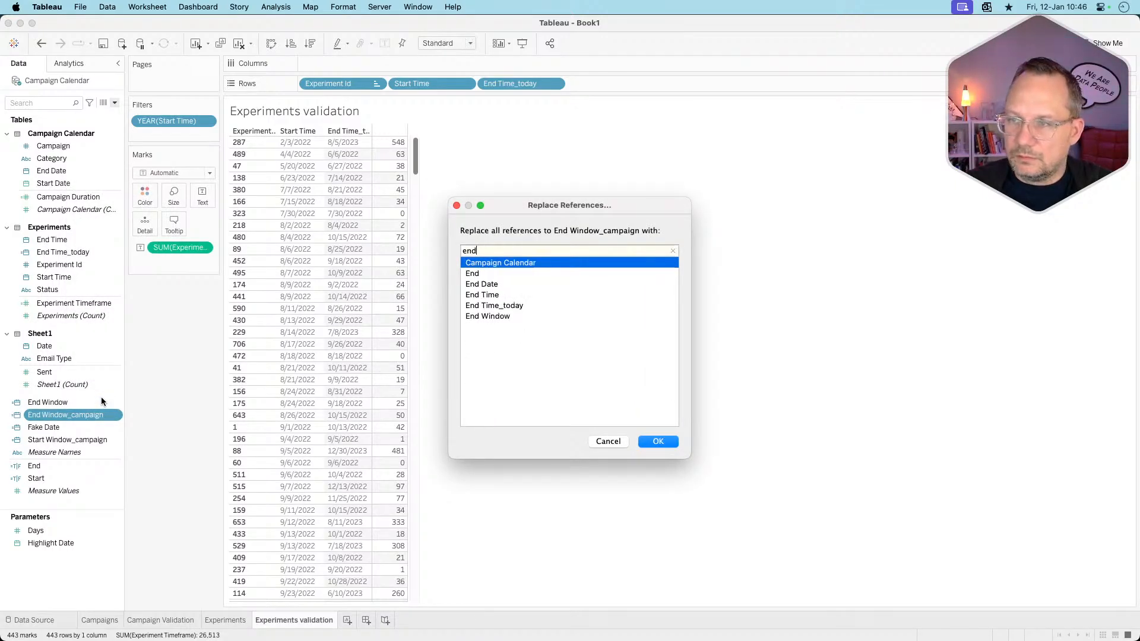
pyautogui.press('Down')
pyautogui.press('Down')
pyautogui.press('Down')
pyautogui.press('Down')
pyautogui.press('Down')
pyautogui.press('Return')
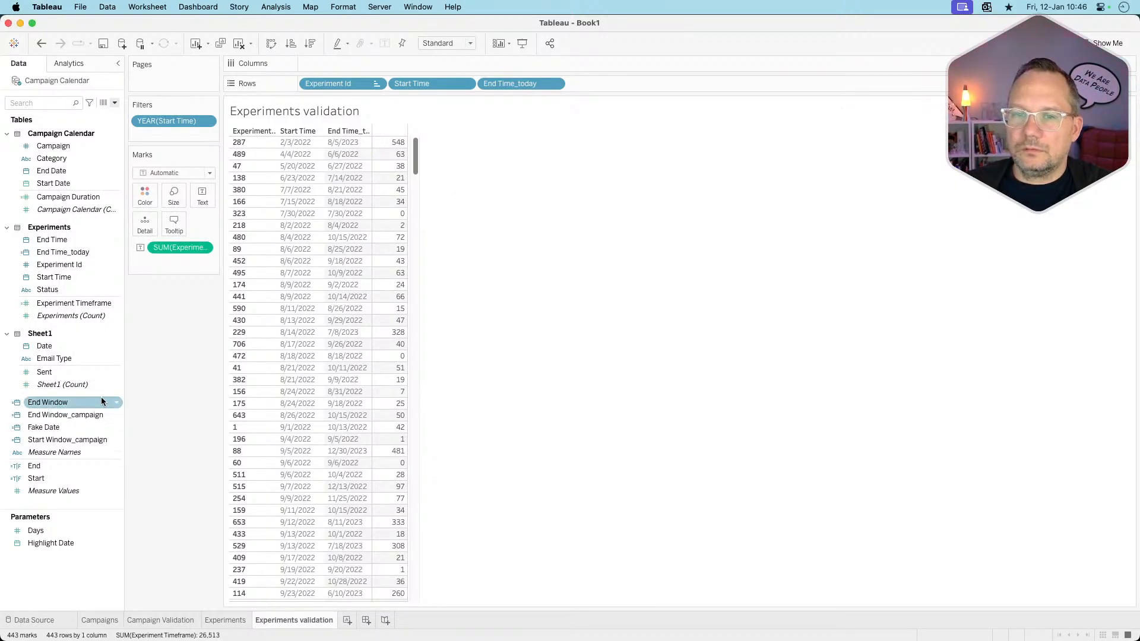
pyautogui.rightClick(87, 415)
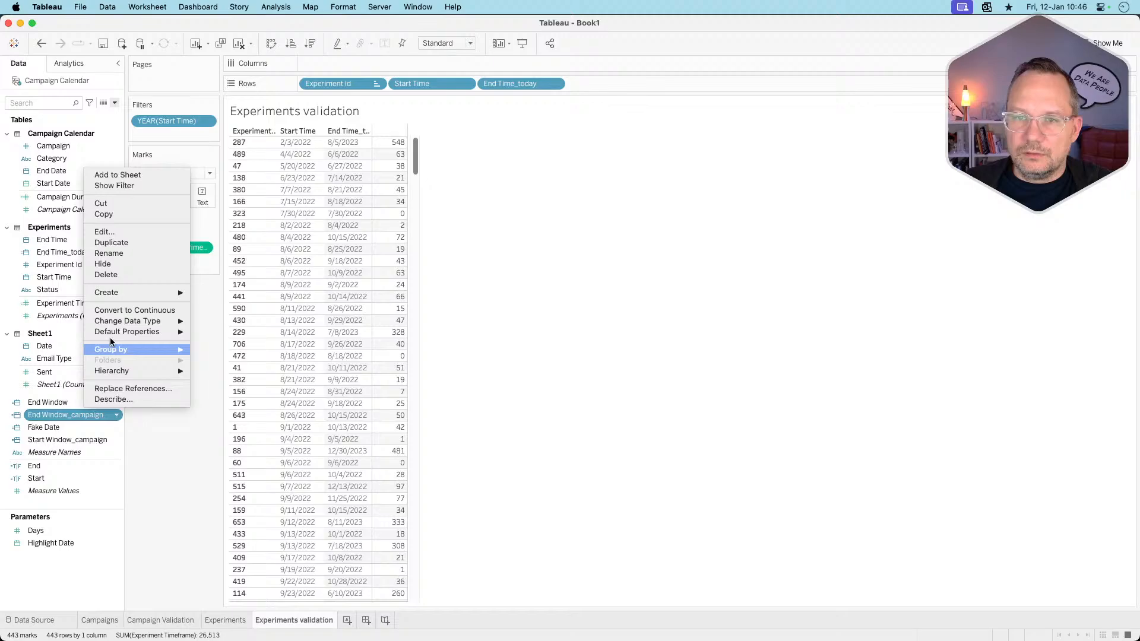
pyautogui.click(113, 275)
# - Duplicate the Start Window_campaign field and name the copy Start Window
pyautogui.rightClick(65, 428)
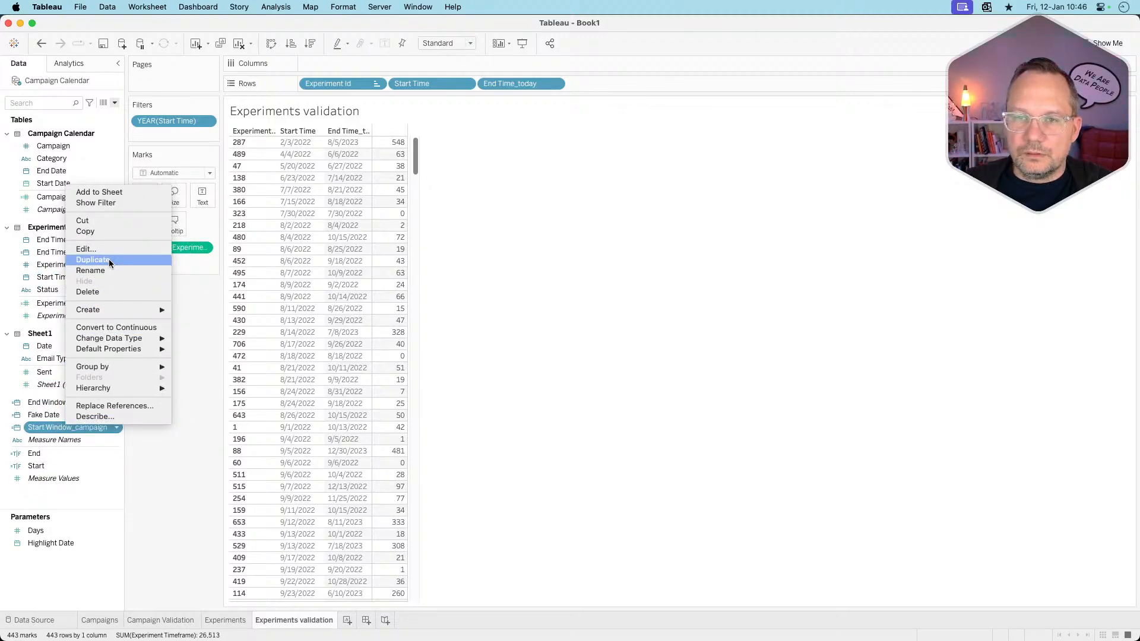
pyautogui.click(109, 260)
pyautogui.rightClick(66, 439)
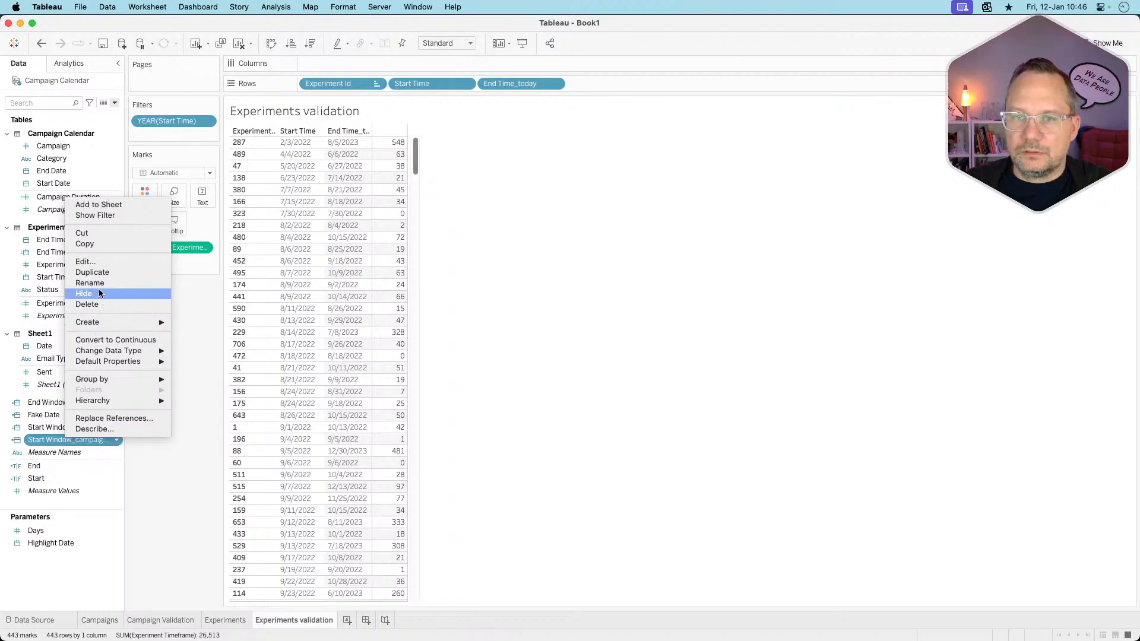
pyautogui.click(88, 261)
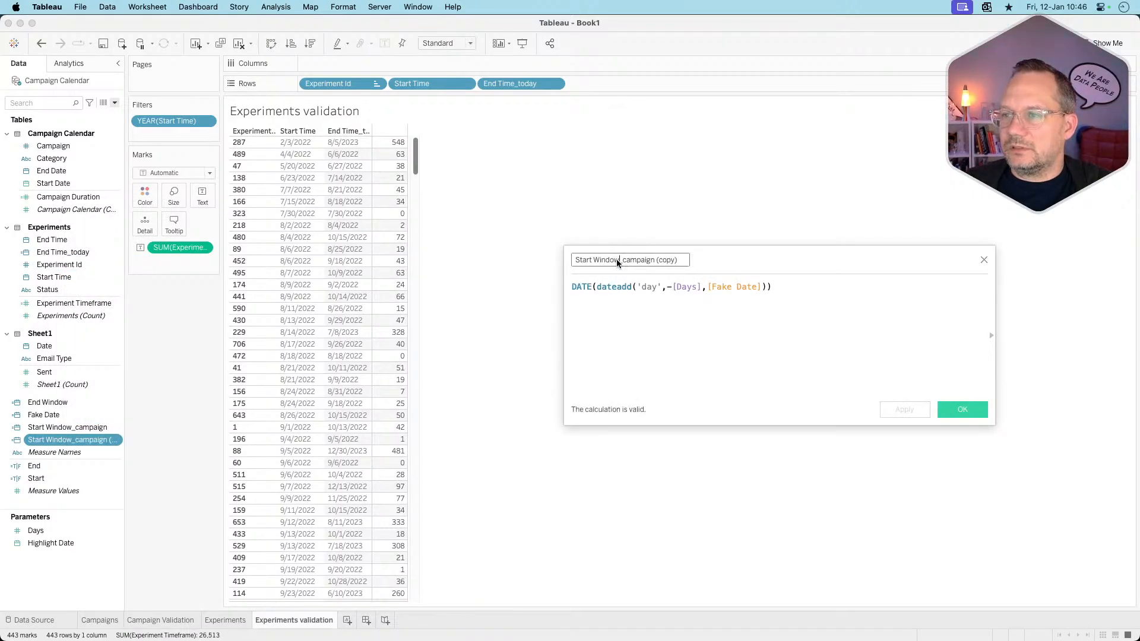
pyautogui.moveTo(668, 259); pyautogui.dragTo(739, 260)
pyautogui.press('BackSpace')
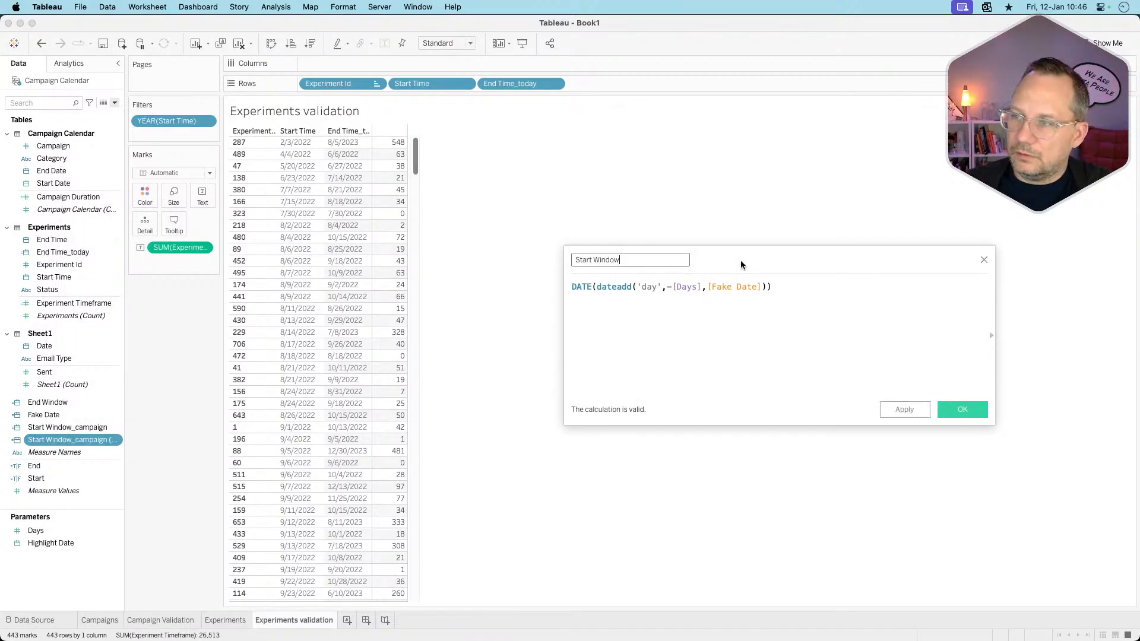
# - Replace Fake Date with the Highlight Date parameter in the Start Window formula and save the calculation
pyautogui.doubleClick(736, 286)
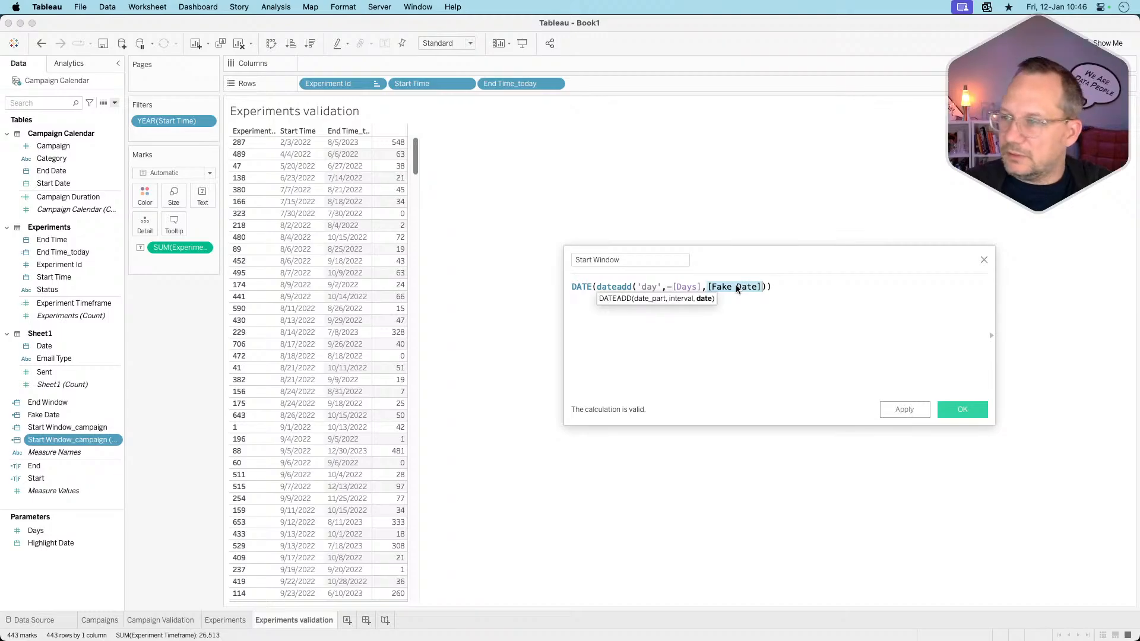
pyautogui.write('hi')
pyautogui.press('Return')
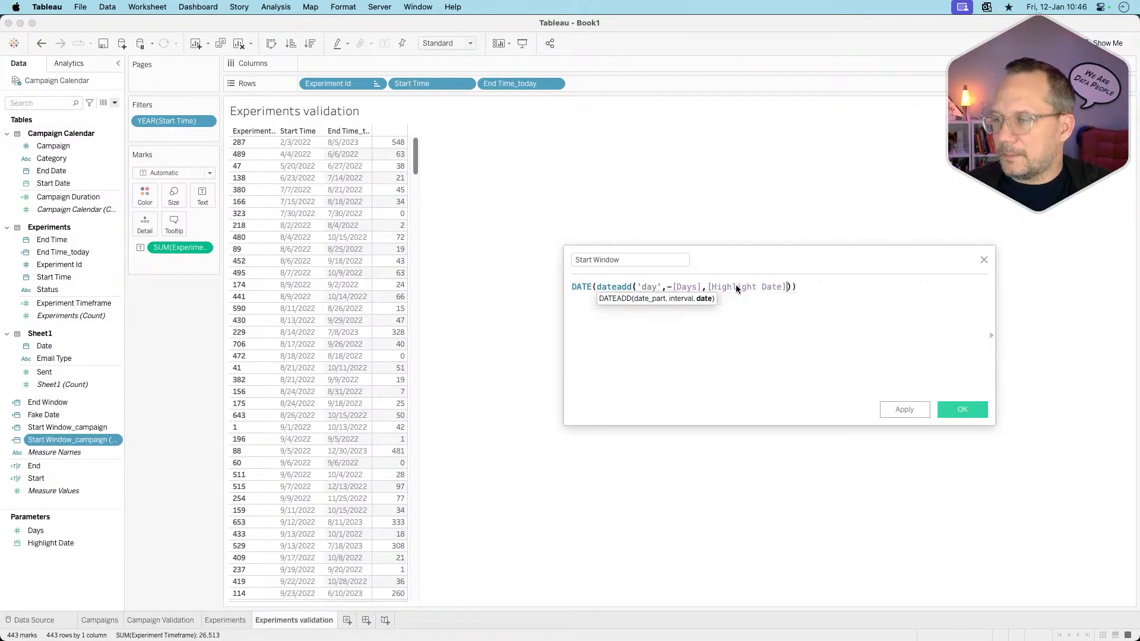
pyautogui.click(972, 410)
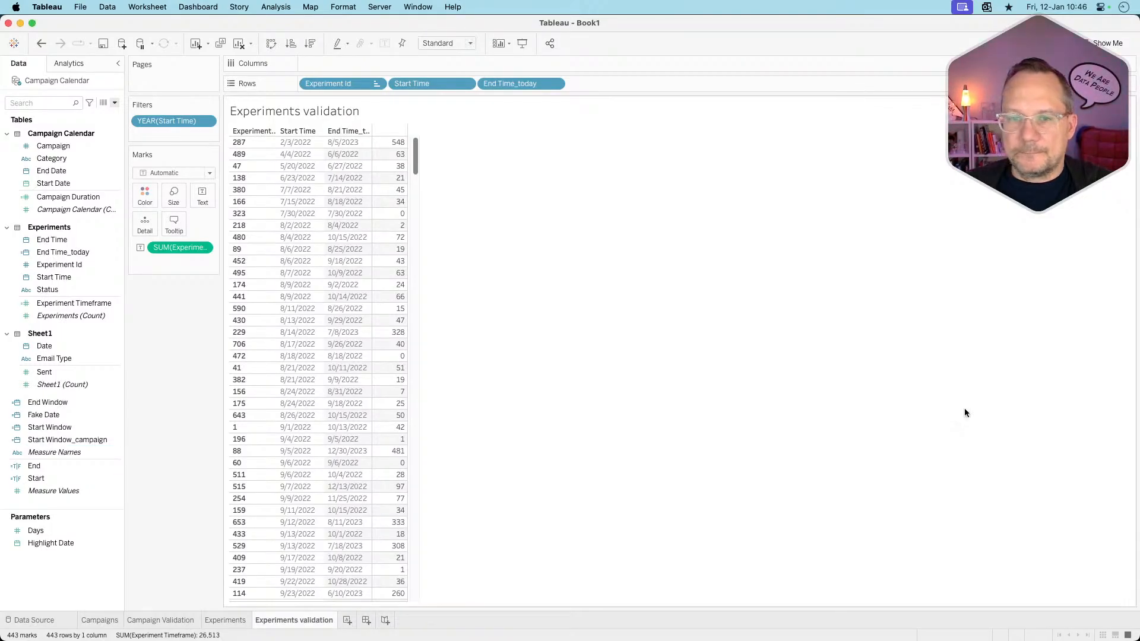
# - Replace all references to Start Window_campaign with Start Window and delete the Start Window_campaign field
pyautogui.rightClick(81, 439)
pyautogui.click(114, 415)
pyautogui.write('st')
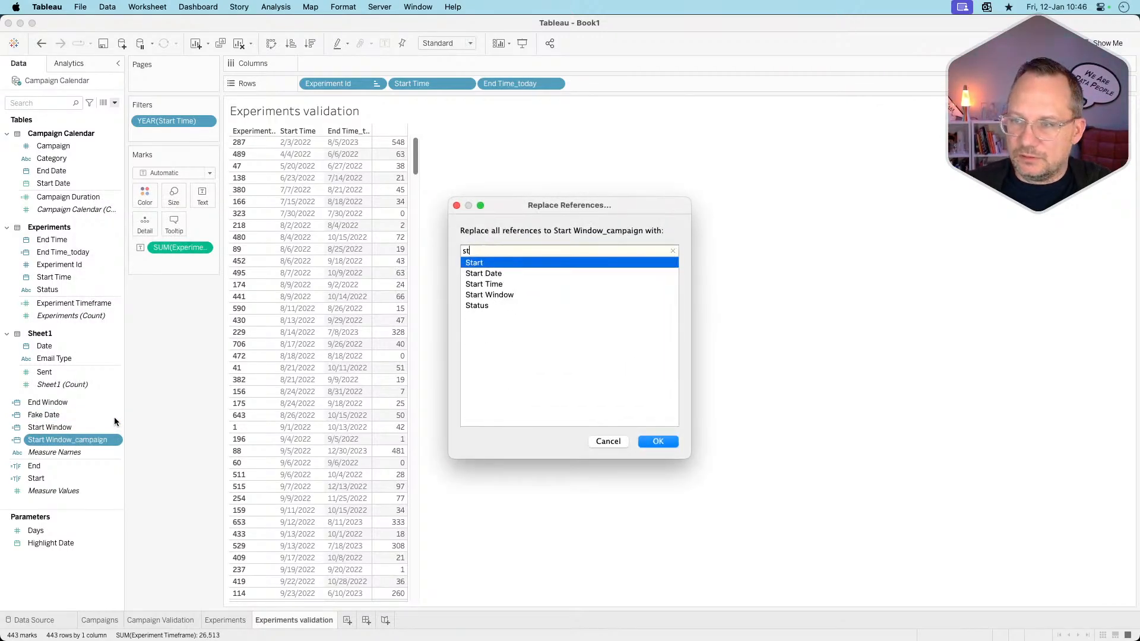
pyautogui.write('a')
pyautogui.click(505, 297)
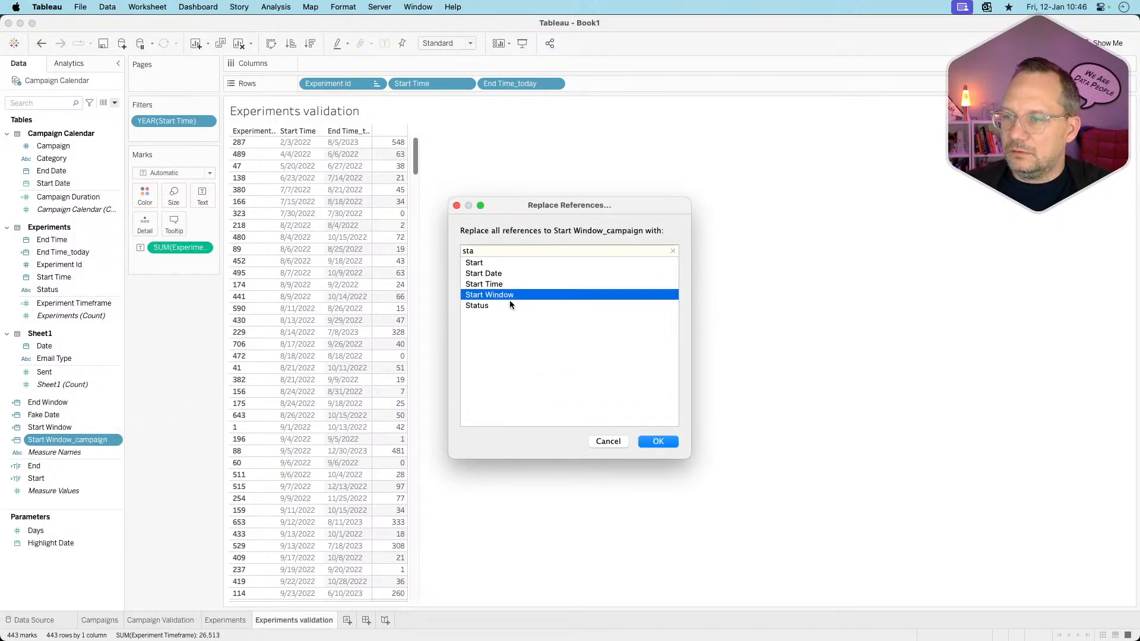
pyautogui.click(658, 441)
pyautogui.rightClick(81, 440)
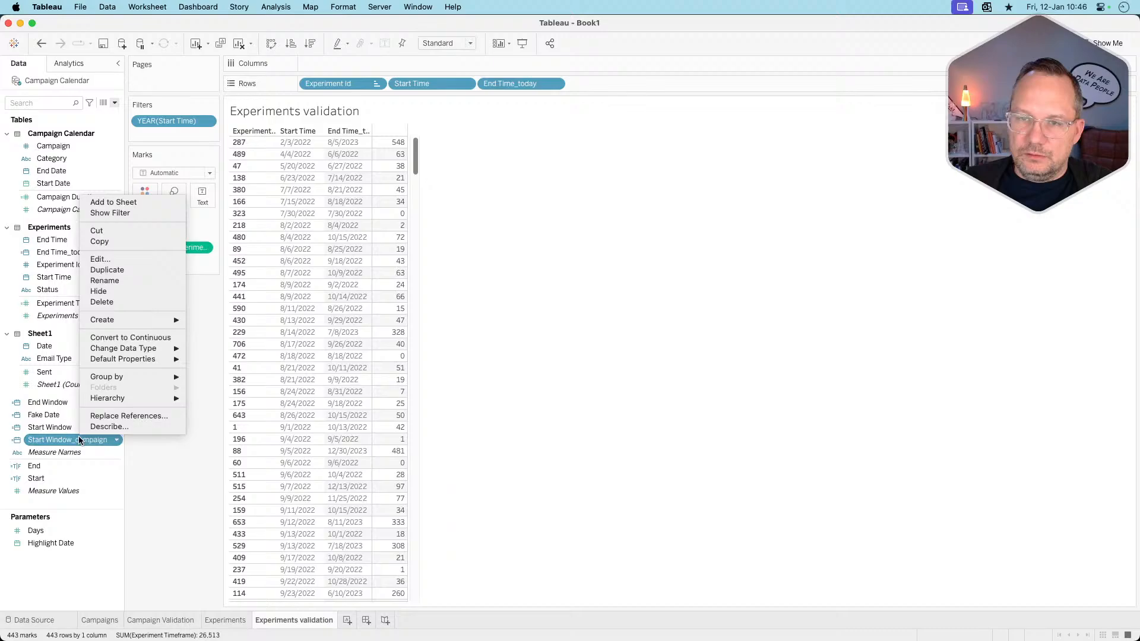
pyautogui.click(114, 303)
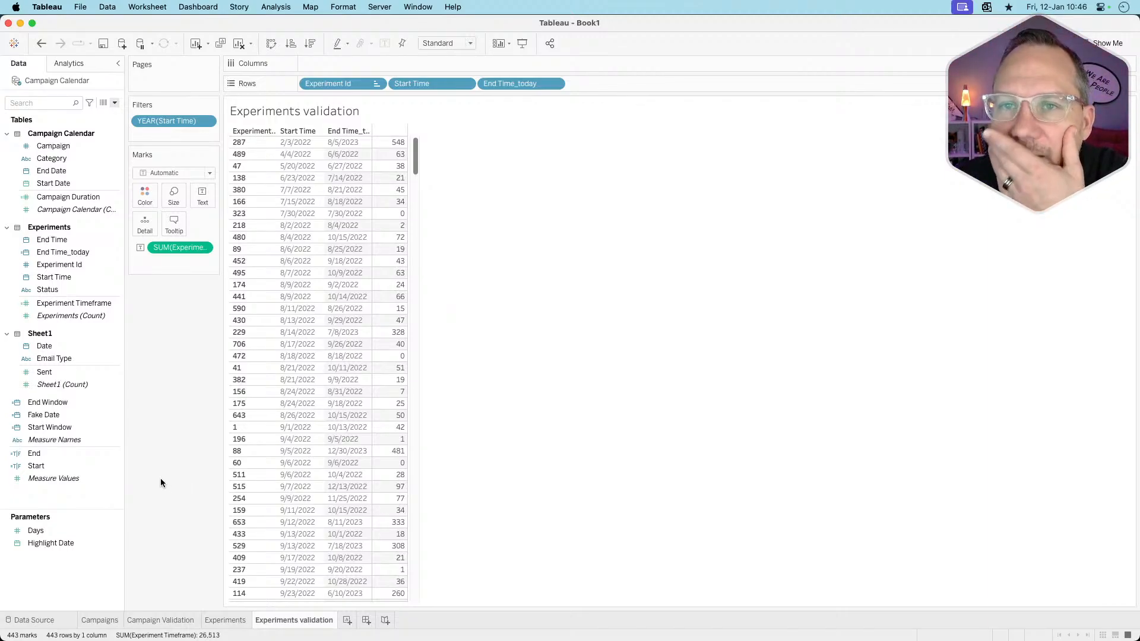
# - Rename the Start calculated field as Start_campaign
pyautogui.click(91, 466)
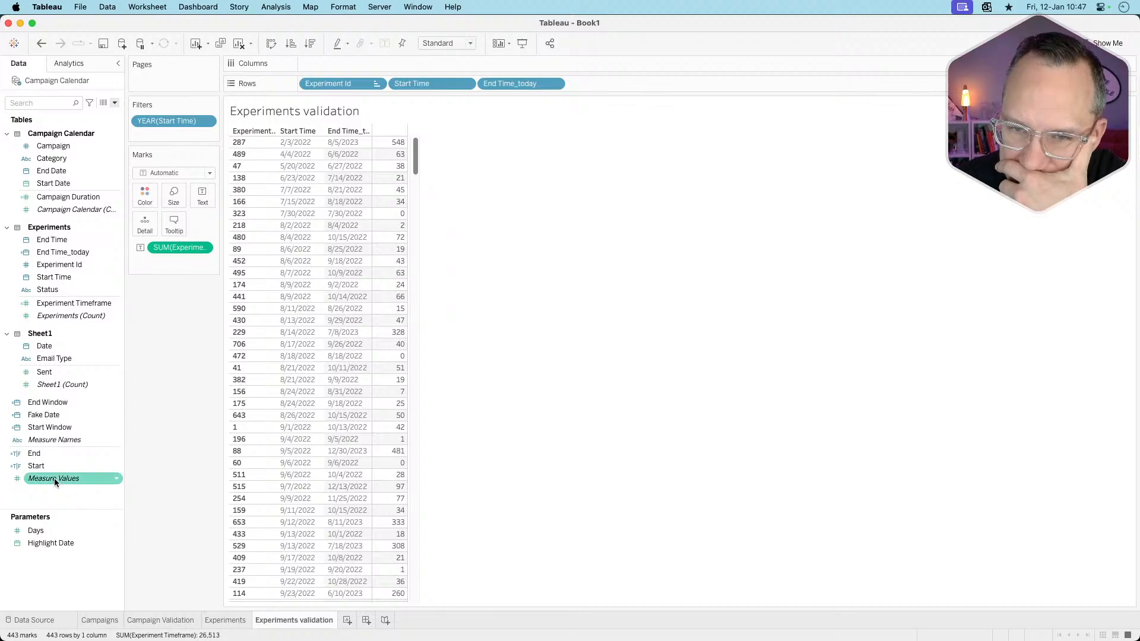
pyautogui.rightClick(39, 492)
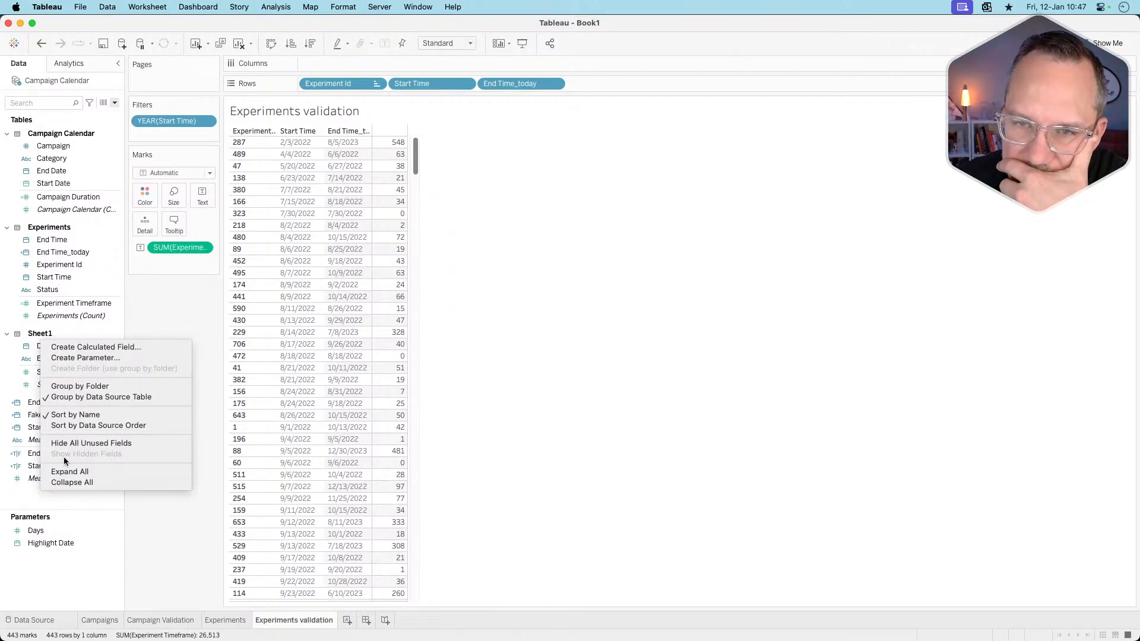
pyautogui.click(36, 497)
pyautogui.rightClick(36, 466)
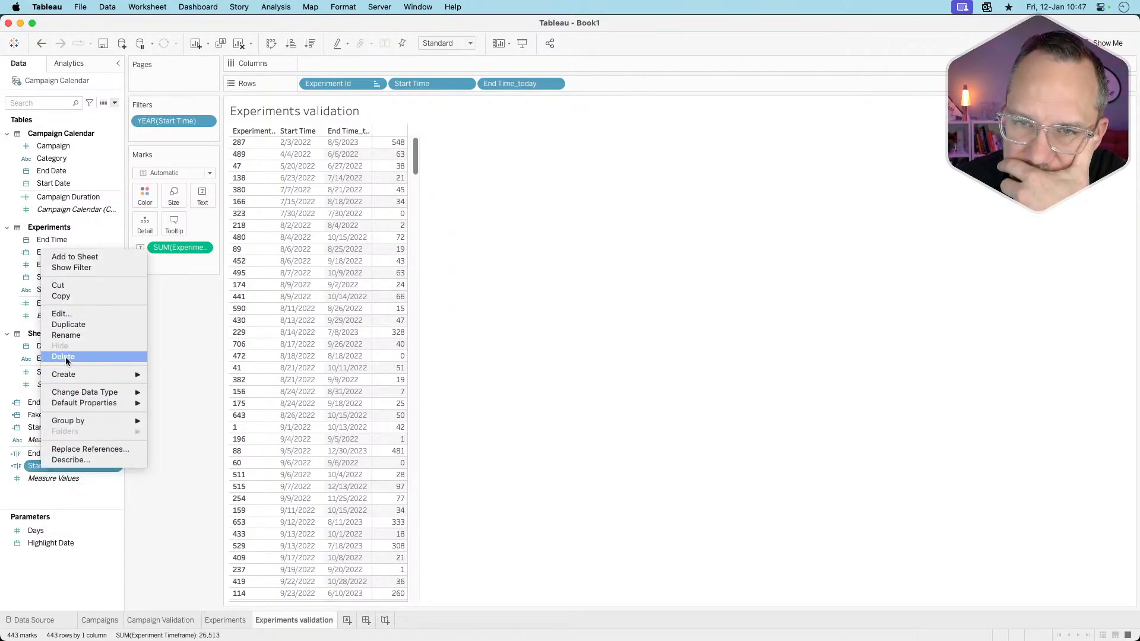
pyautogui.click(75, 315)
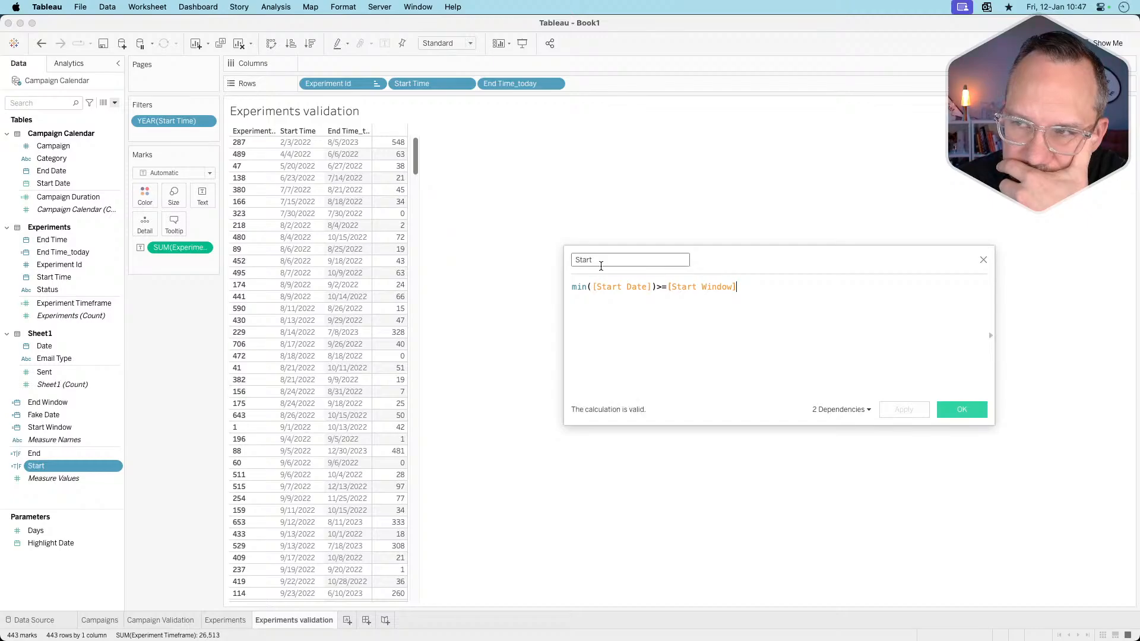
pyautogui.write('_campaign')
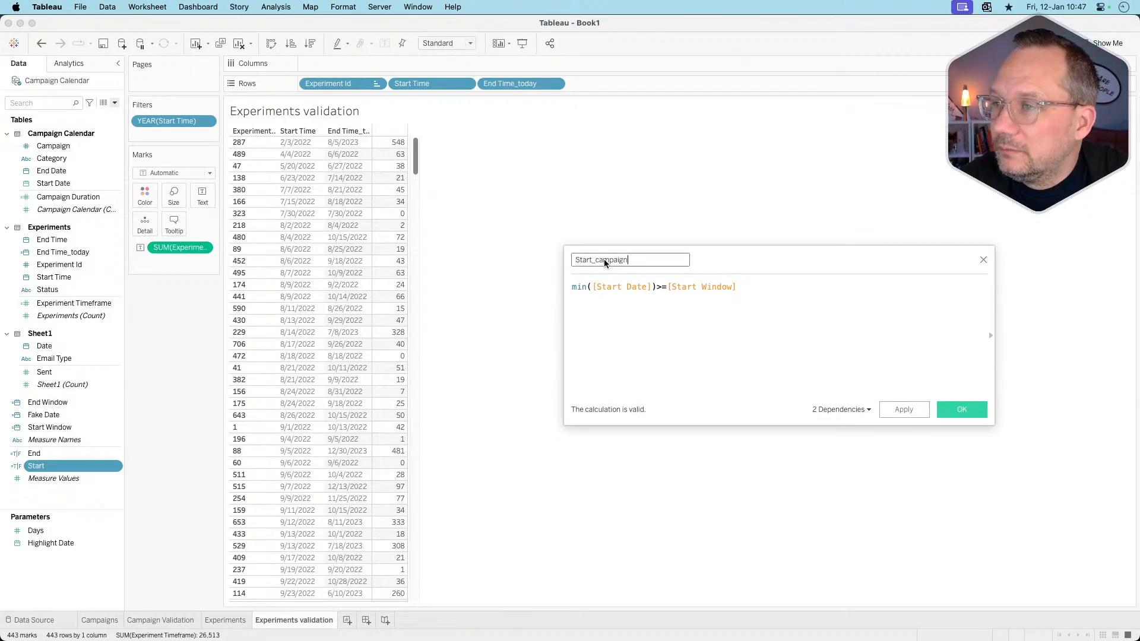
pyautogui.click(961, 410)
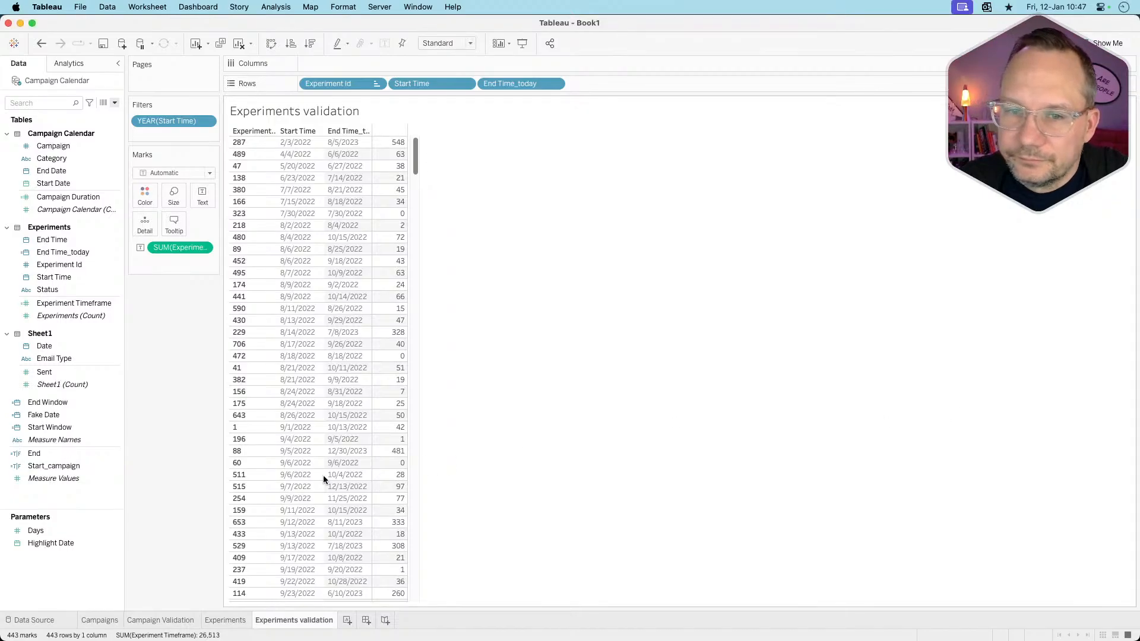
# - Rename the End calculated field as End_campaign
pyautogui.rightClick(71, 455)
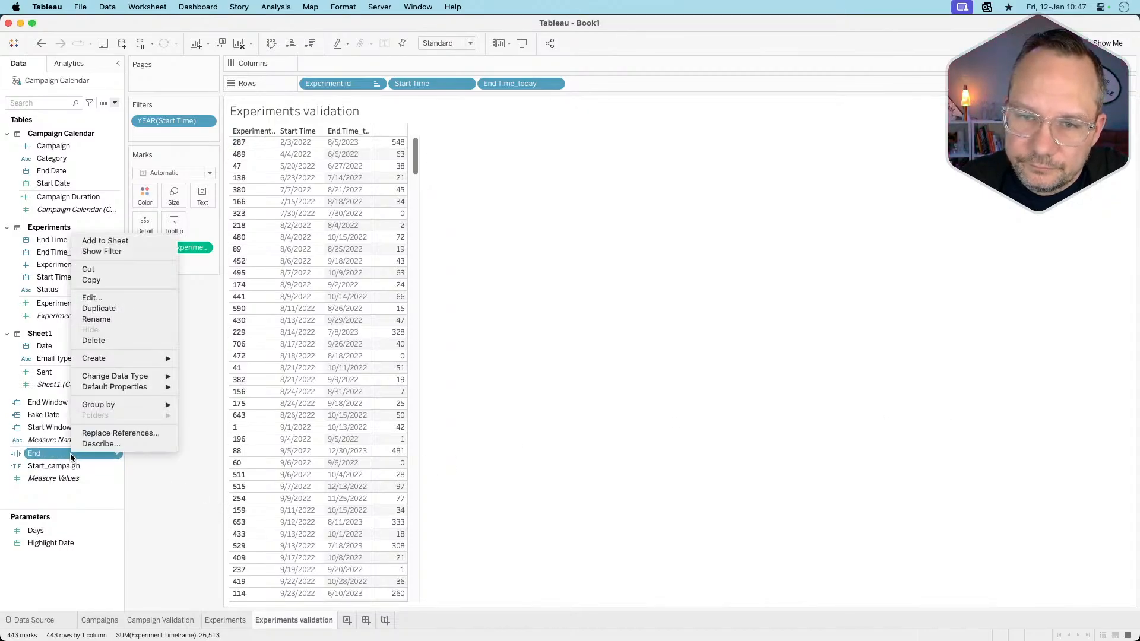
pyautogui.click(126, 299)
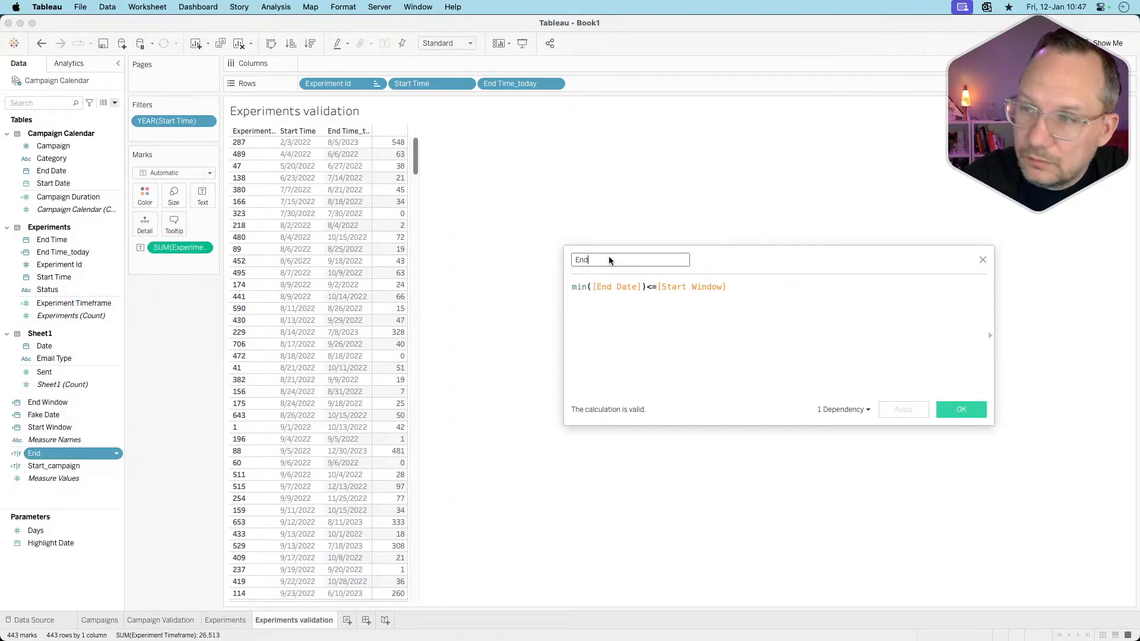
pyautogui.write('_camp')
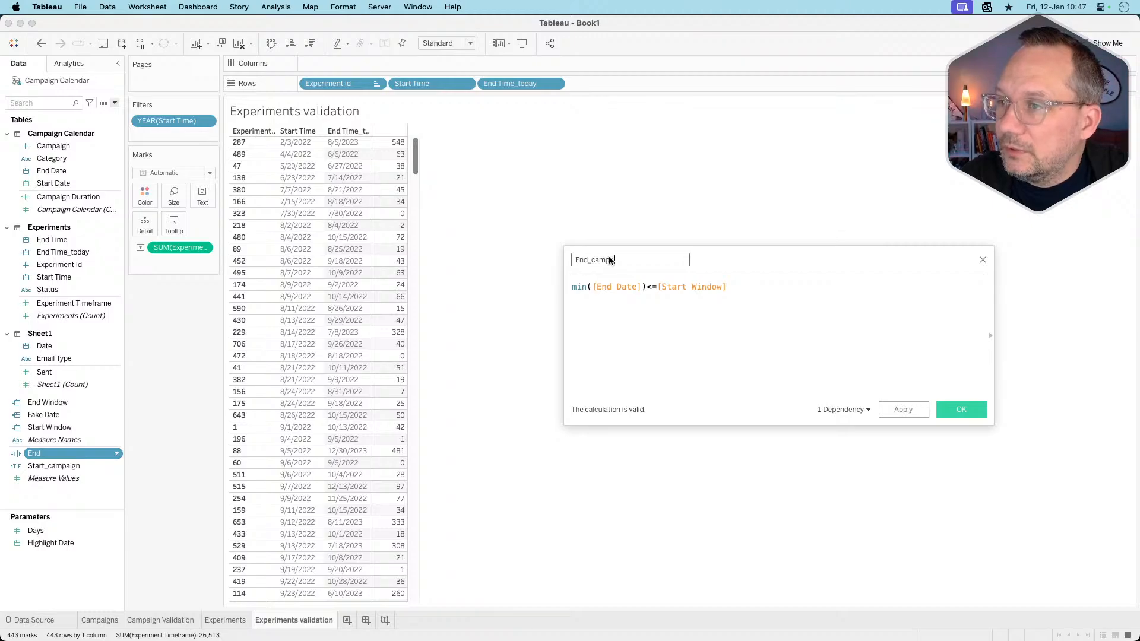
pyautogui.write('aign')
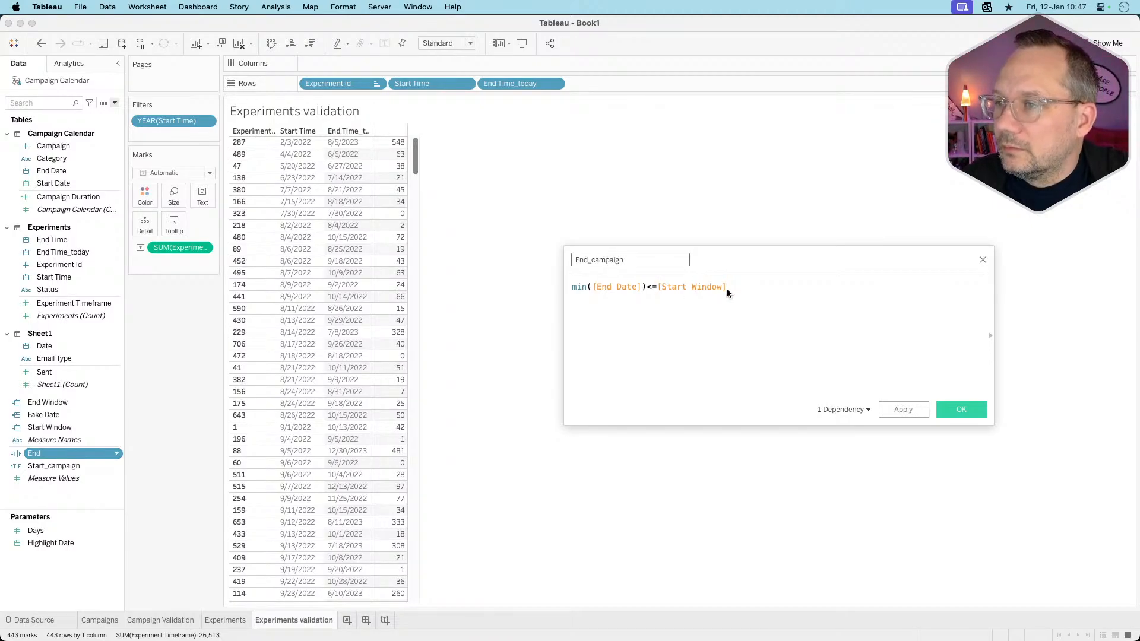
pyautogui.click(961, 409)
# - Duplicate the Start_campaign and End_campaign calculated fields together
pyautogui.click(69, 466)
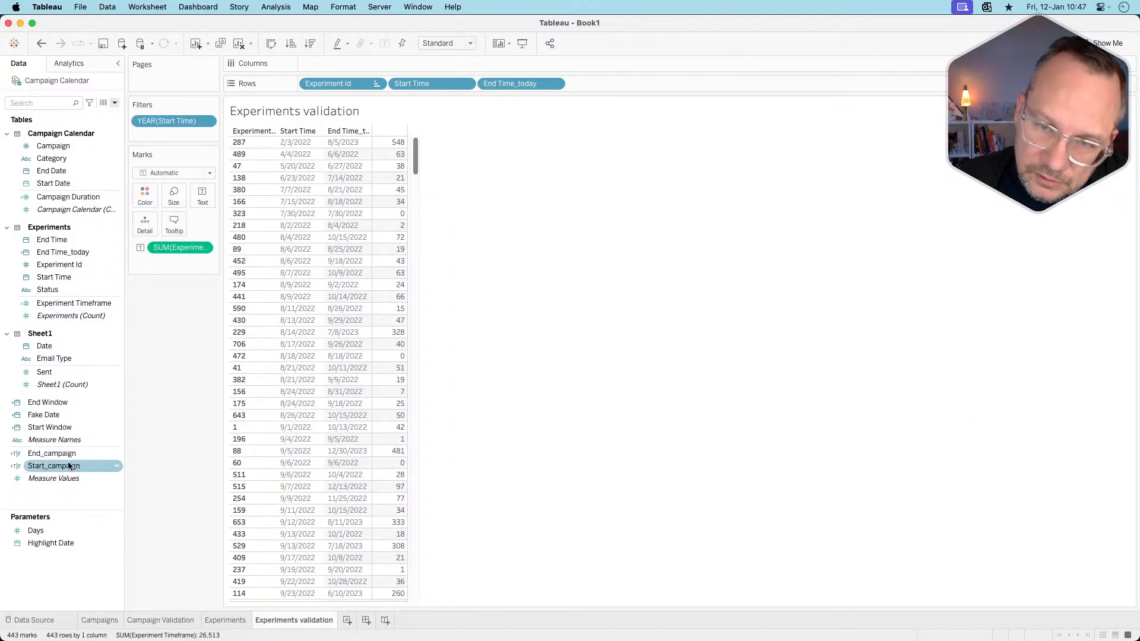
pyautogui.keyDown('super'); pyautogui.click(70, 456); pyautogui.keyUp('super')
pyautogui.rightClick(67, 469)
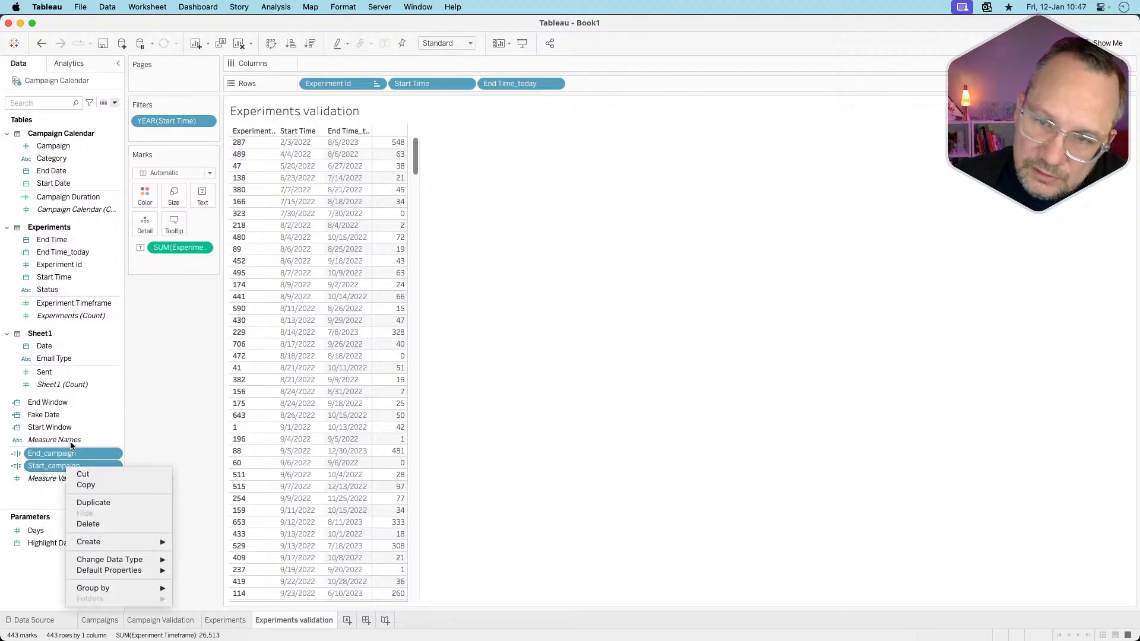
pyautogui.click(89, 501)
# - Open the copy of Start_campaign for editing and name it Start_exp
pyautogui.click(81, 468)
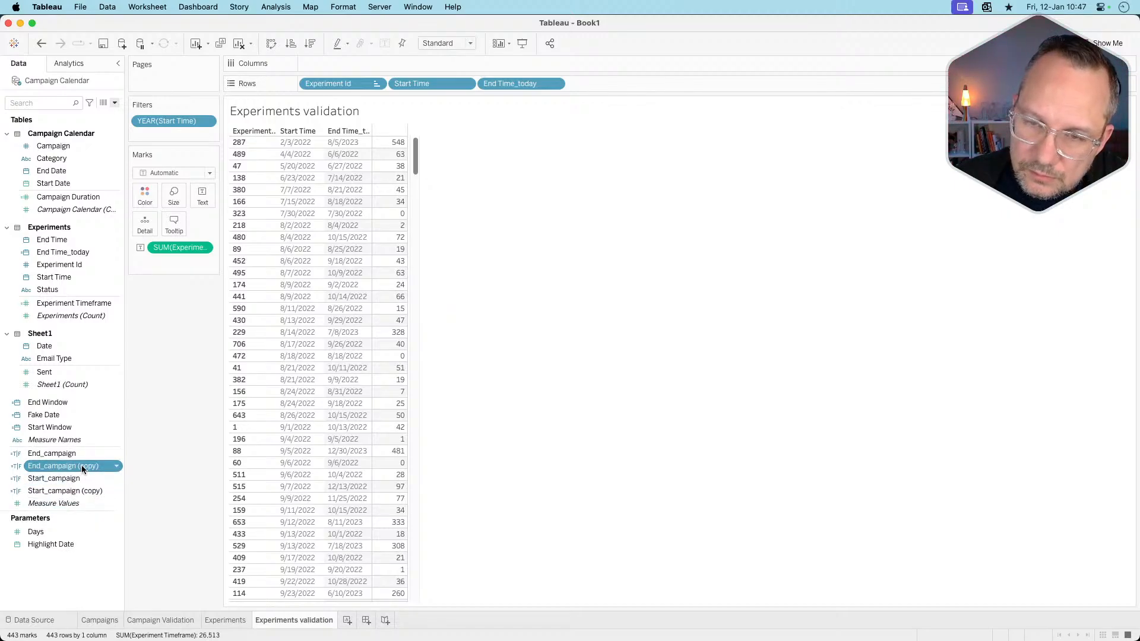
pyautogui.rightClick(82, 468)
pyautogui.click(67, 490)
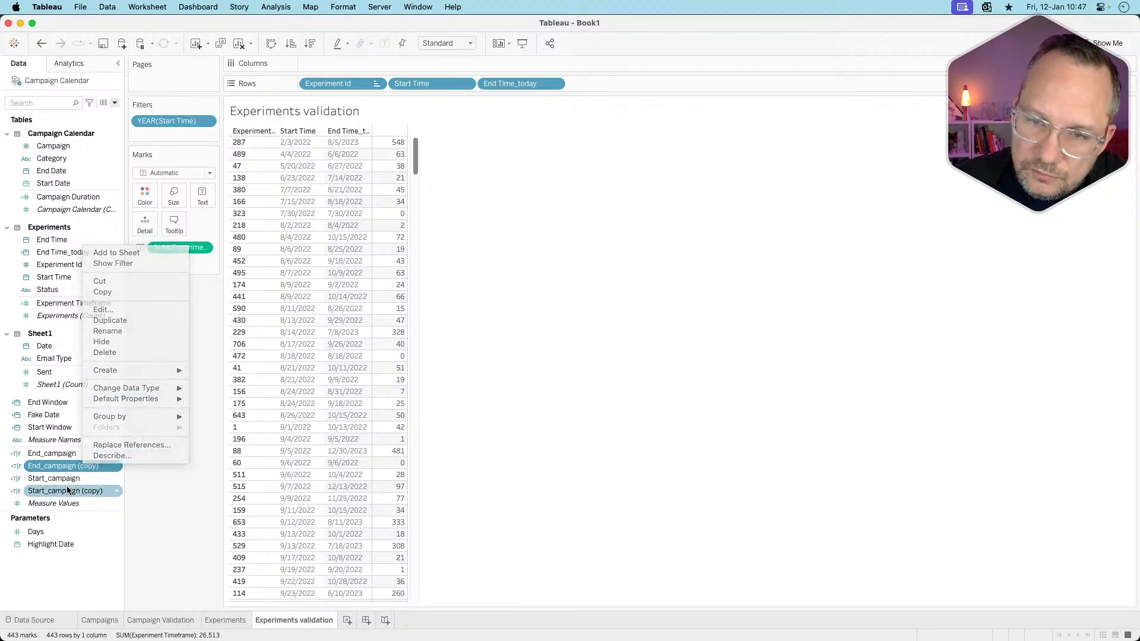
pyautogui.rightClick(66, 488)
pyautogui.click(87, 331)
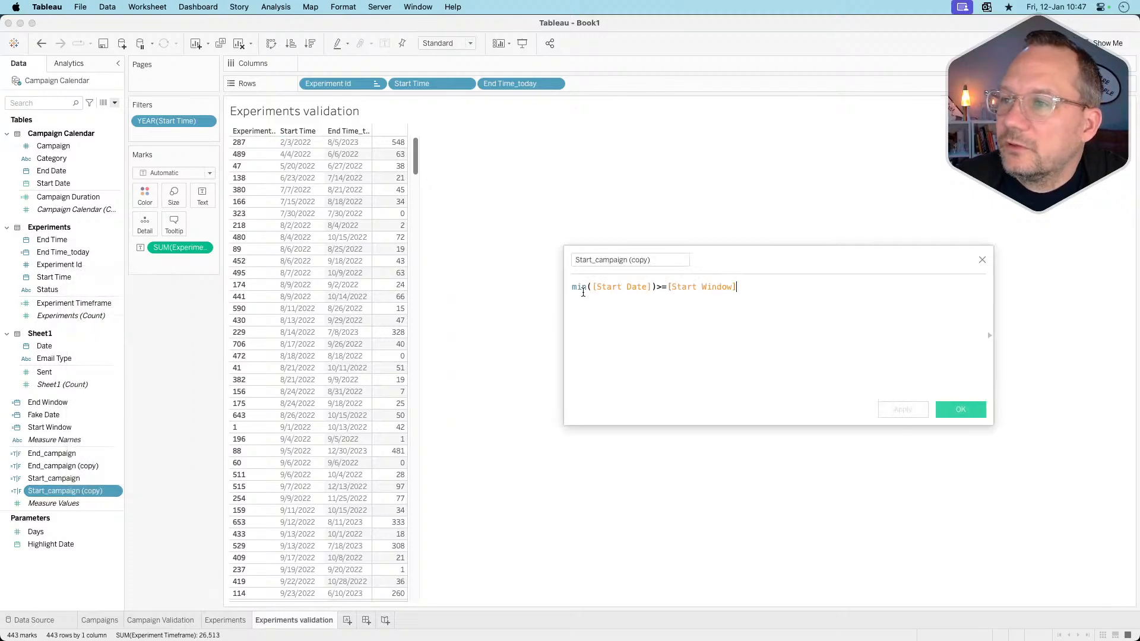
pyautogui.write('exp')
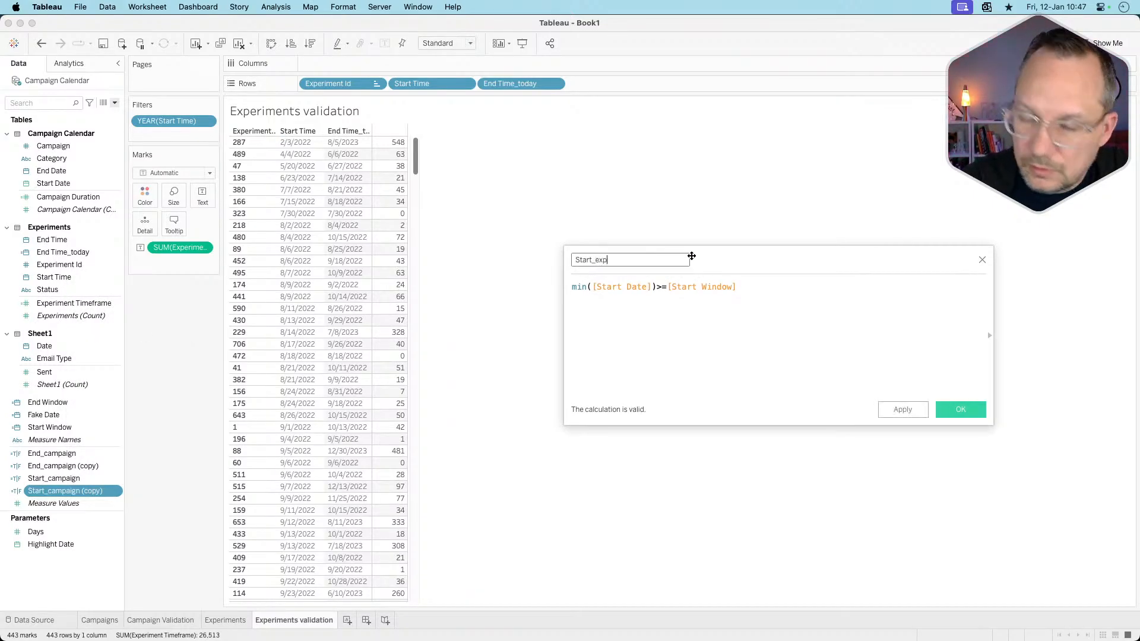
# - Replace Start Date with Start Time in the Start_exp formula and save it as min([Start Time])>=[Start Window]
pyautogui.doubleClick(627, 285)
pyautogui.write('start tim')
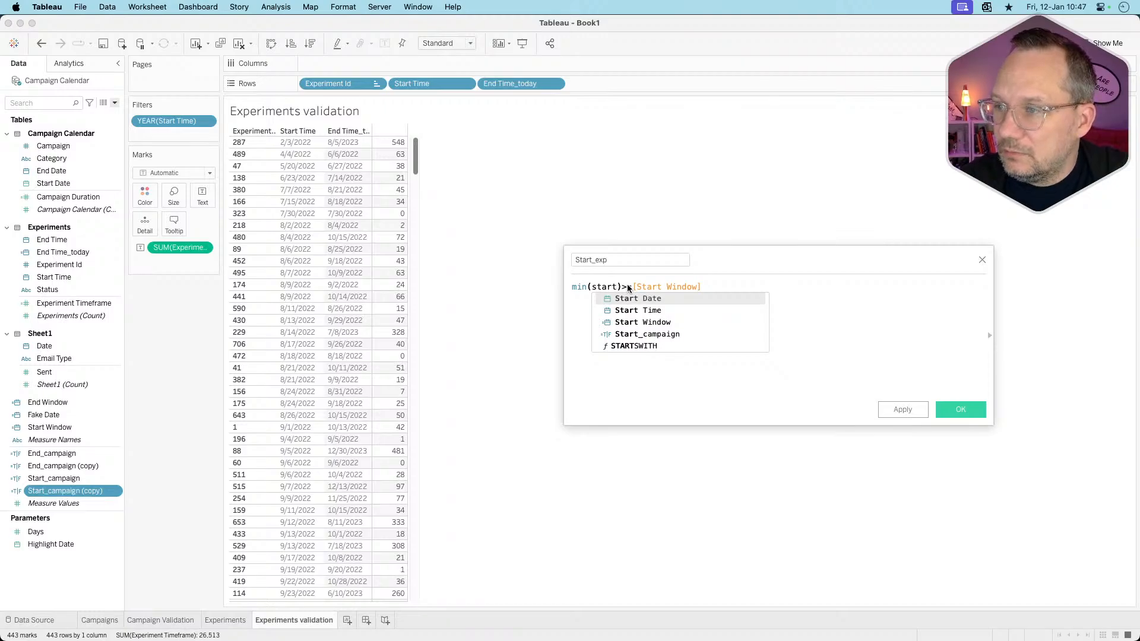
pyautogui.press('Return')
pyautogui.click(888, 413)
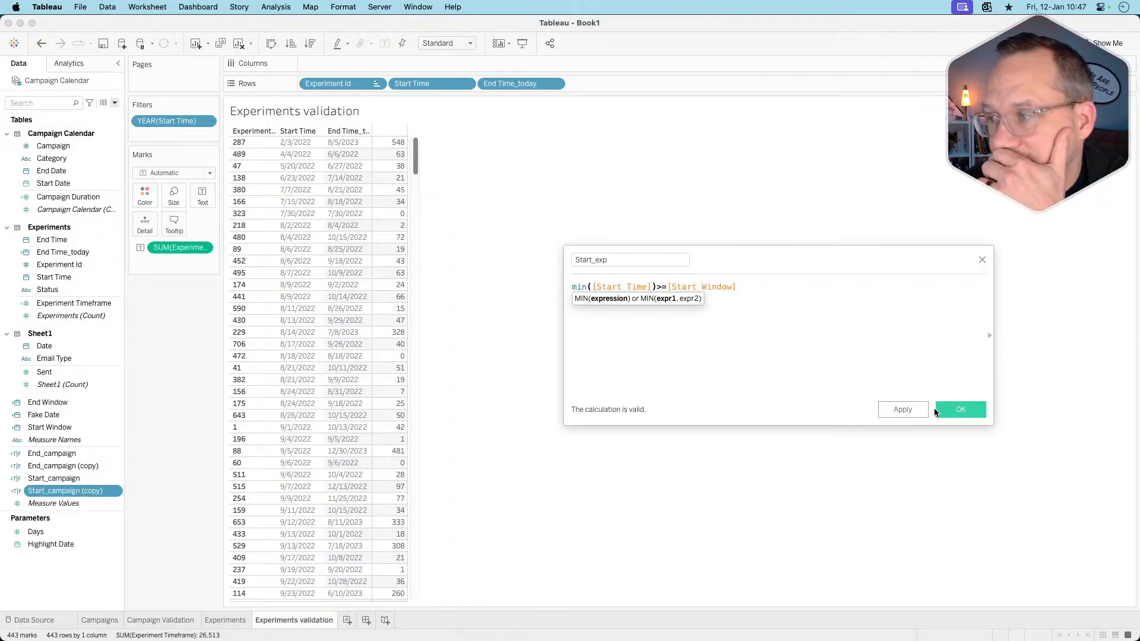
pyautogui.click(949, 408)
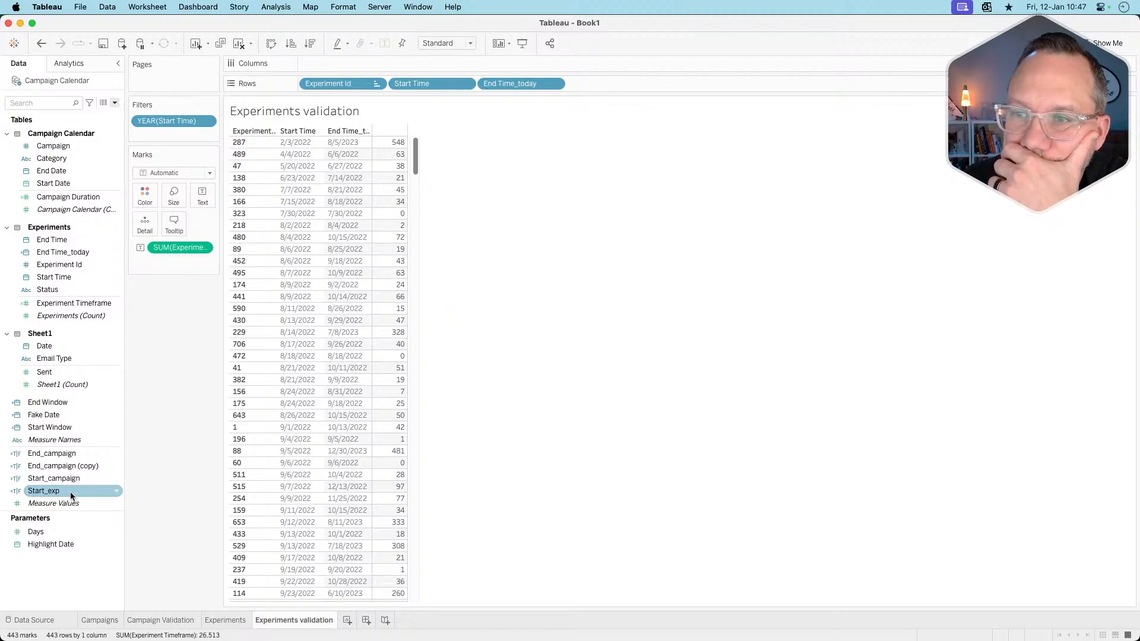
# - Add Start_exp to the rows after End Time_today and review its True and False values against the experiment start times
pyautogui.moveTo(70, 492); pyautogui.dragTo(620, 87)
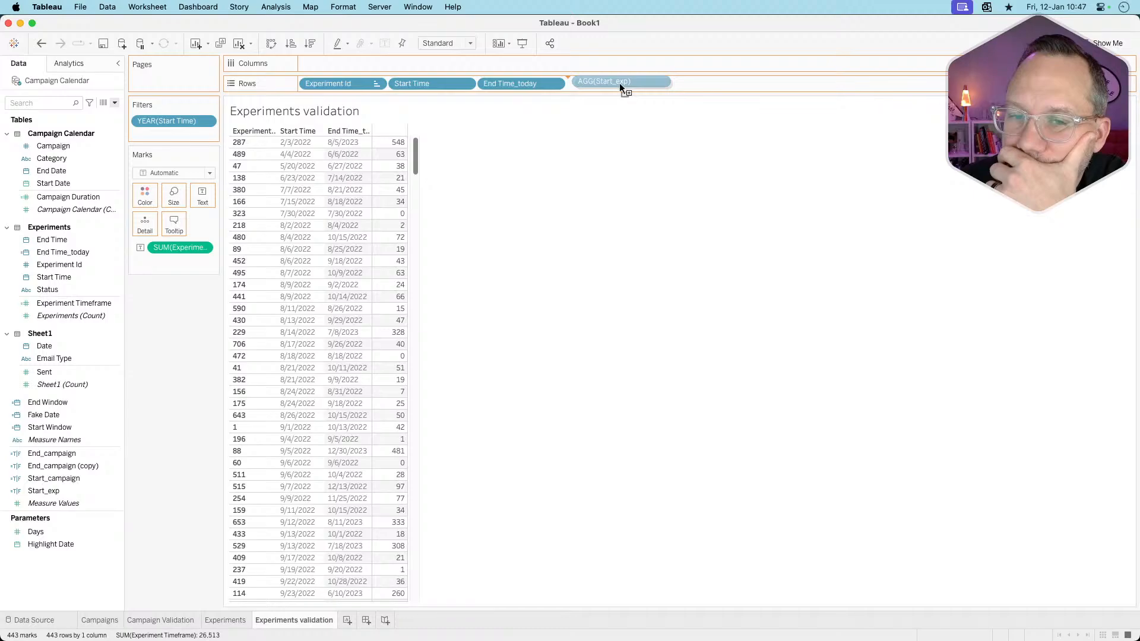
pyautogui.moveTo(619, 85); pyautogui.dragTo(620, 84)
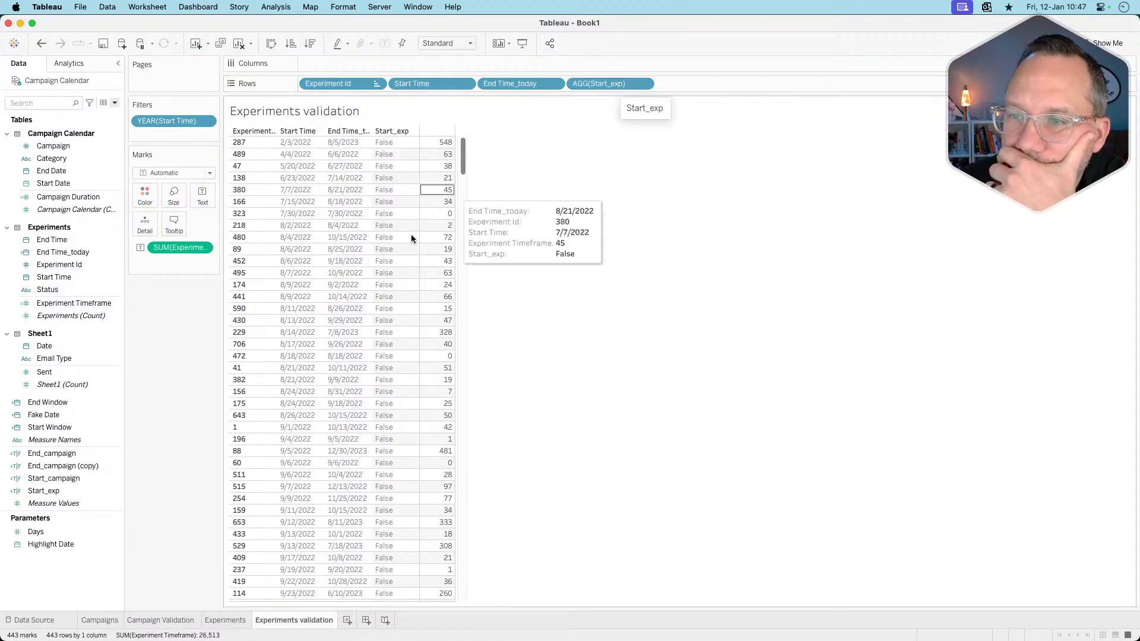
pyautogui.scroll(-20, 372, 292)
pyautogui.scroll(-20, 372, 292)
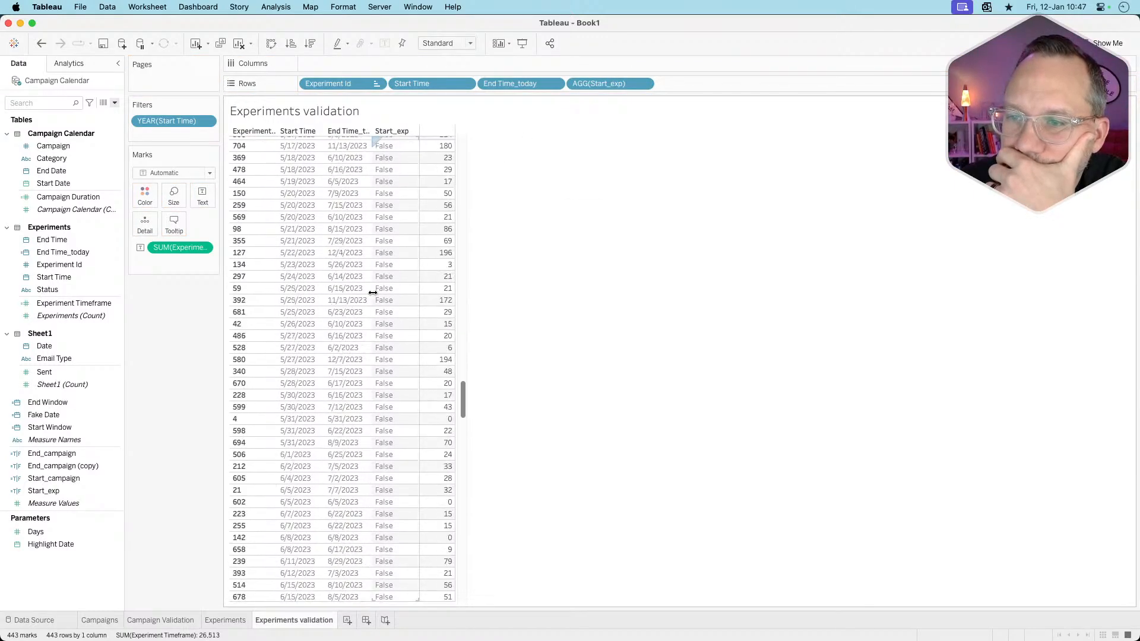
pyautogui.scroll(-20, 373, 292)
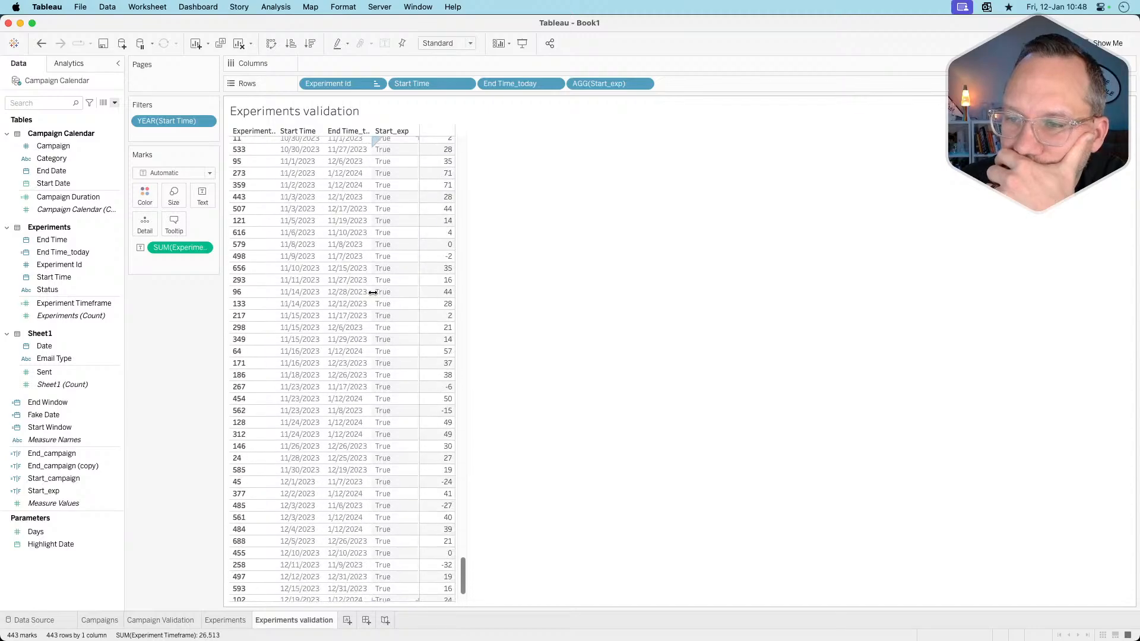
pyautogui.scroll(20, 372, 293)
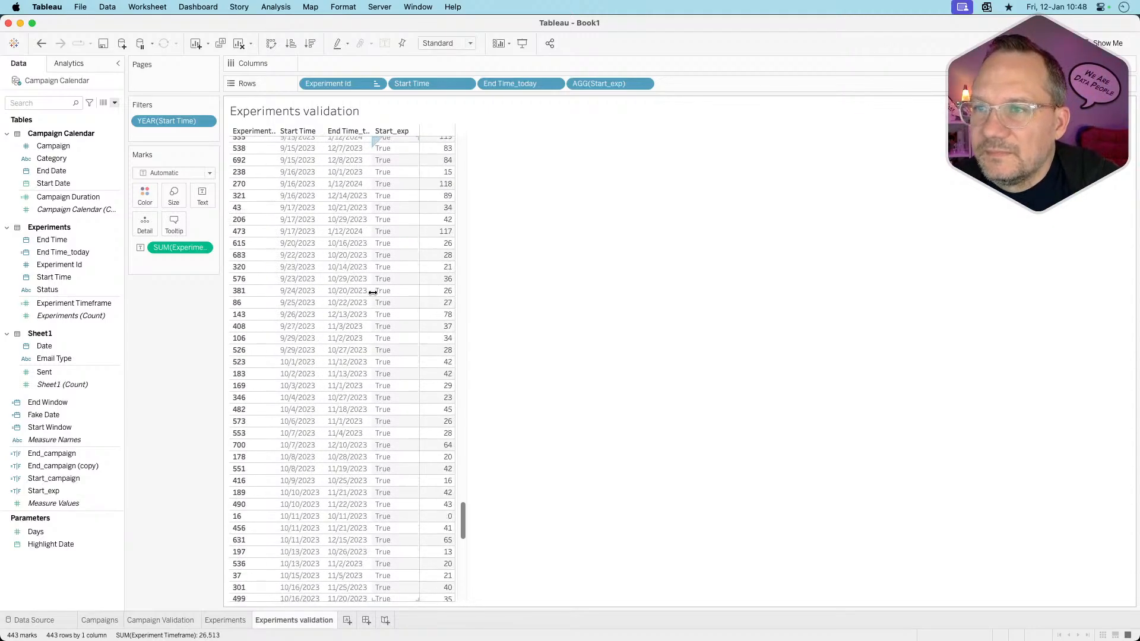
pyautogui.scroll(-7, 372, 292)
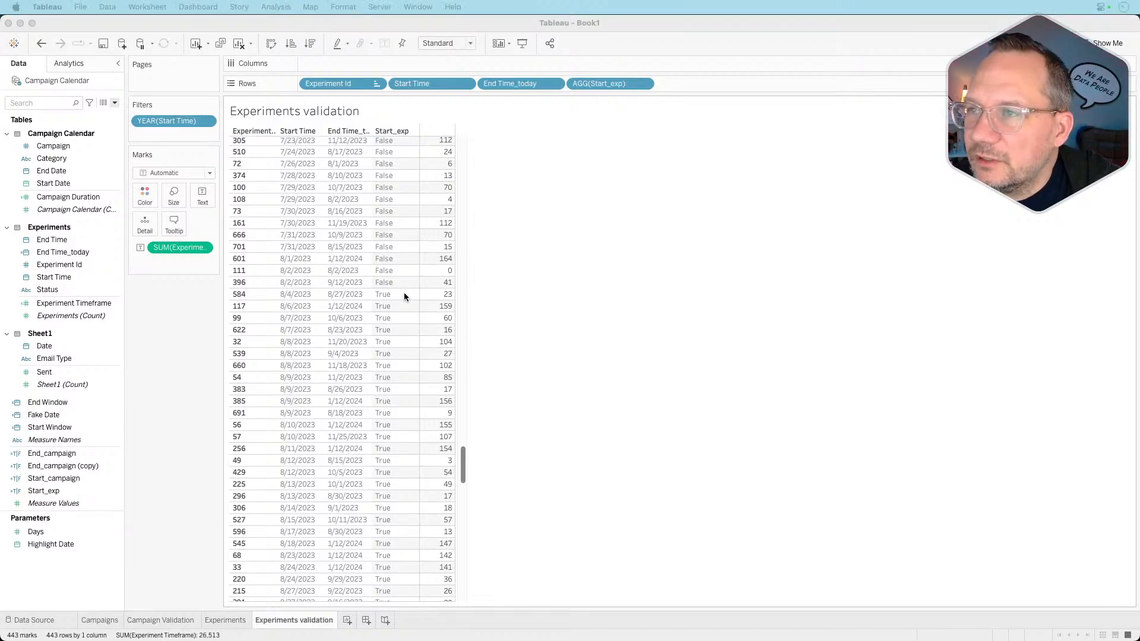
# - Glance at the reference dashboard in the browser and check the sort settings of Experiment Id back in Tableau
pyautogui.press('super+Tab')
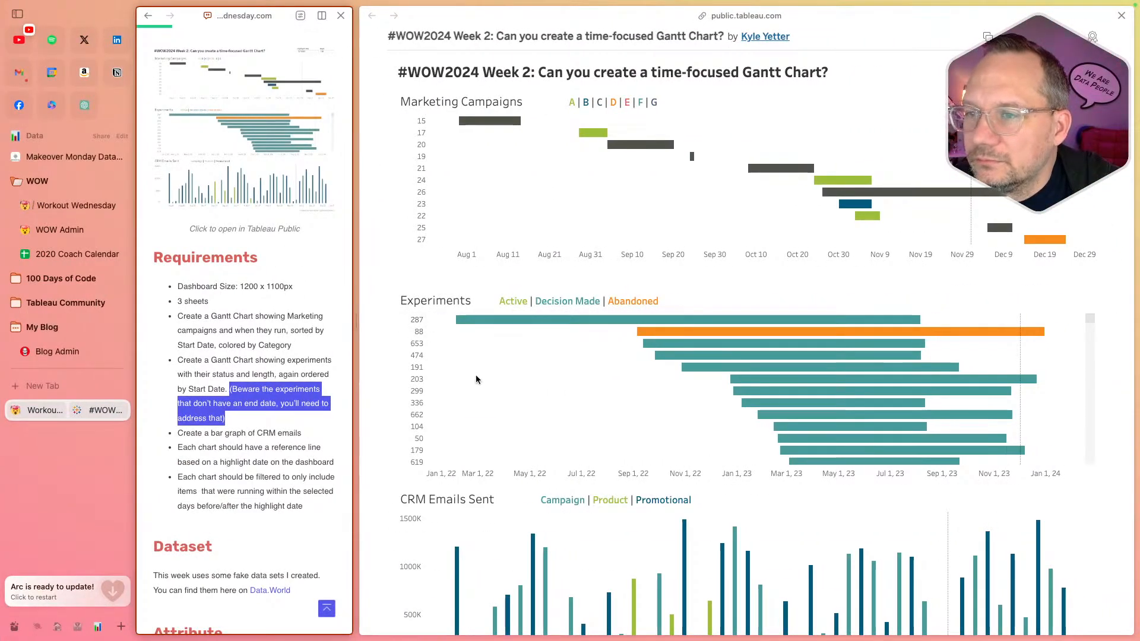
pyautogui.press('super+Tab')
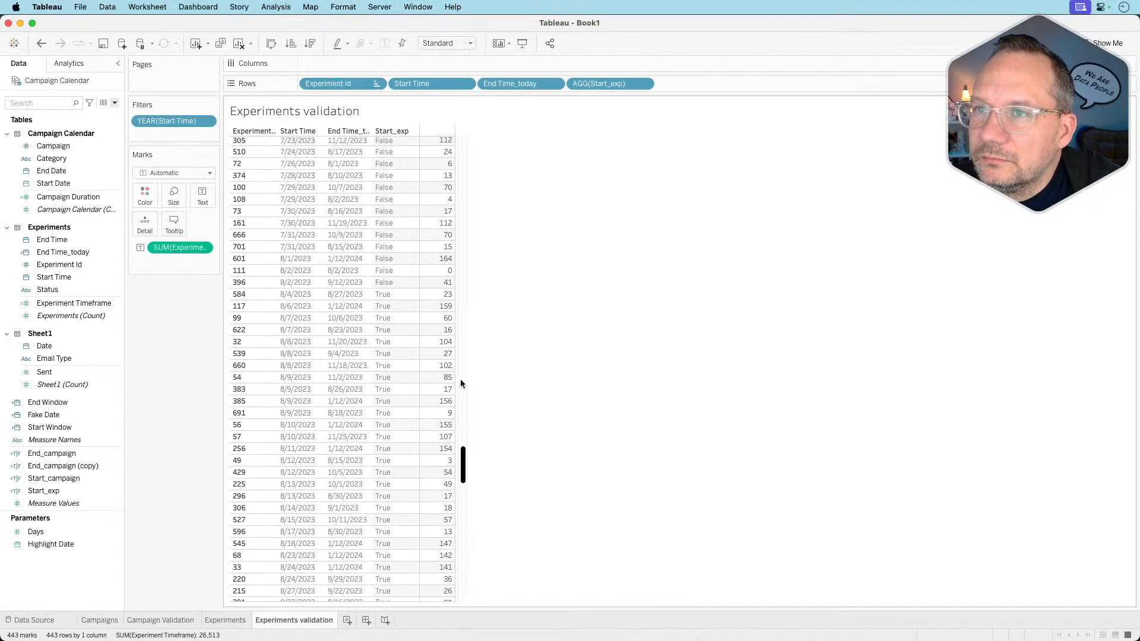
pyautogui.click(377, 83)
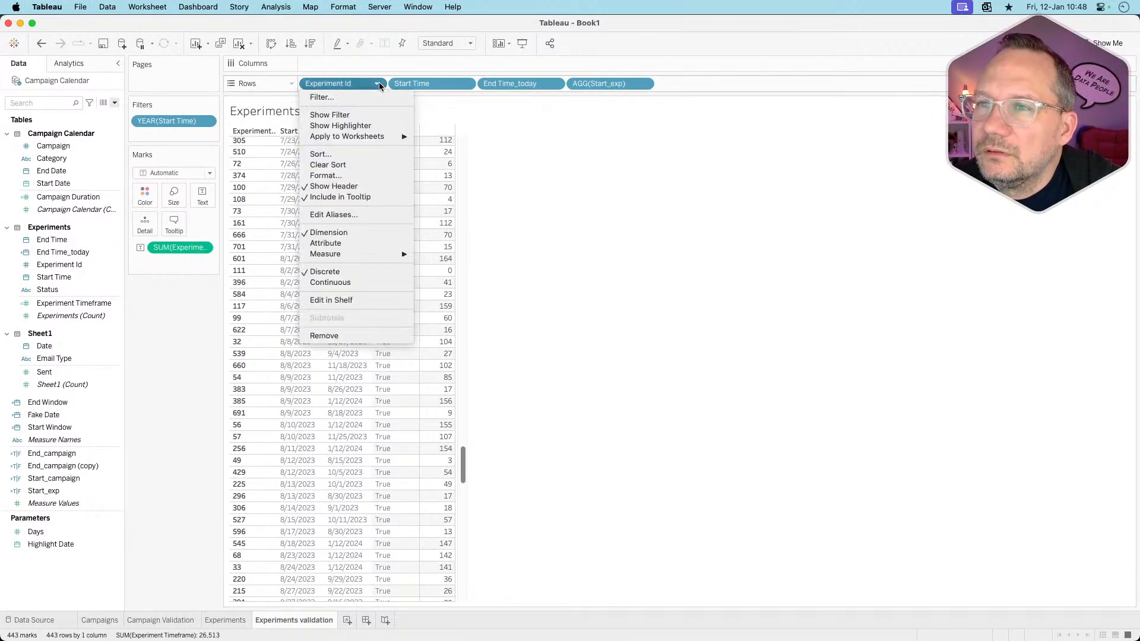
pyautogui.click(367, 155)
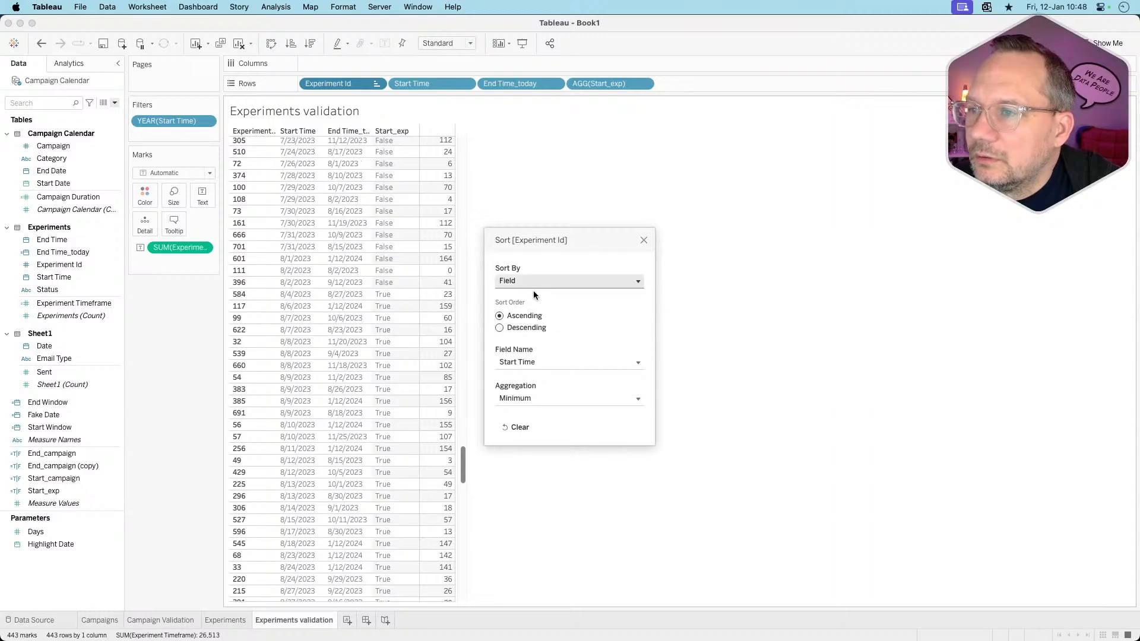
pyautogui.click(643, 239)
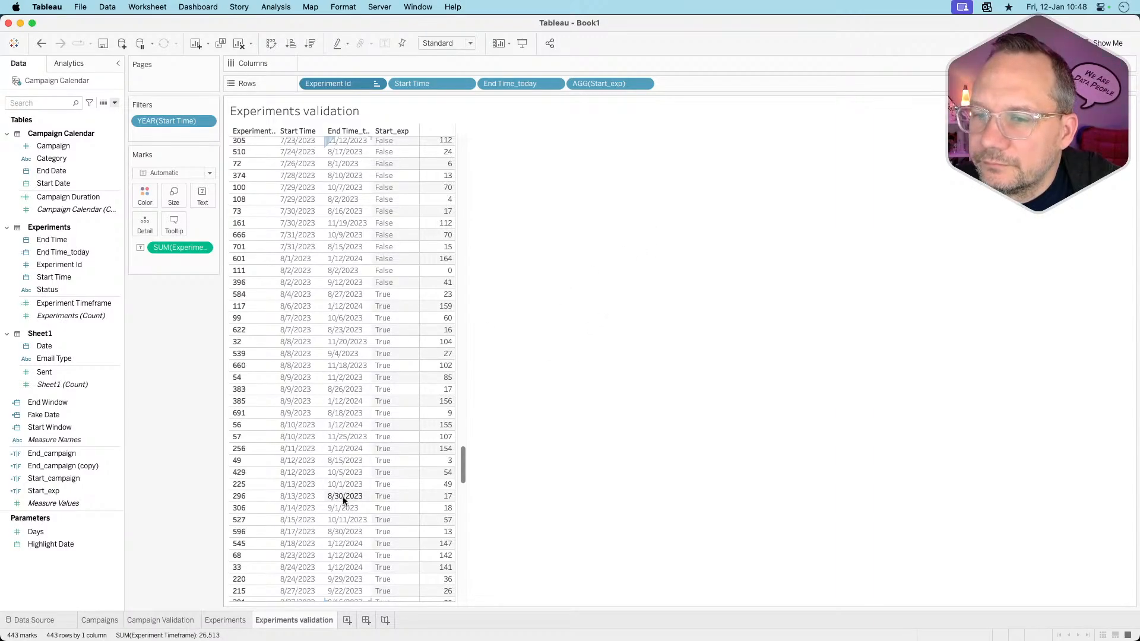
# - Filter the Experiments validation sheet on Start_exp so that only True rows are kept
pyautogui.scroll(1, 378, 390)
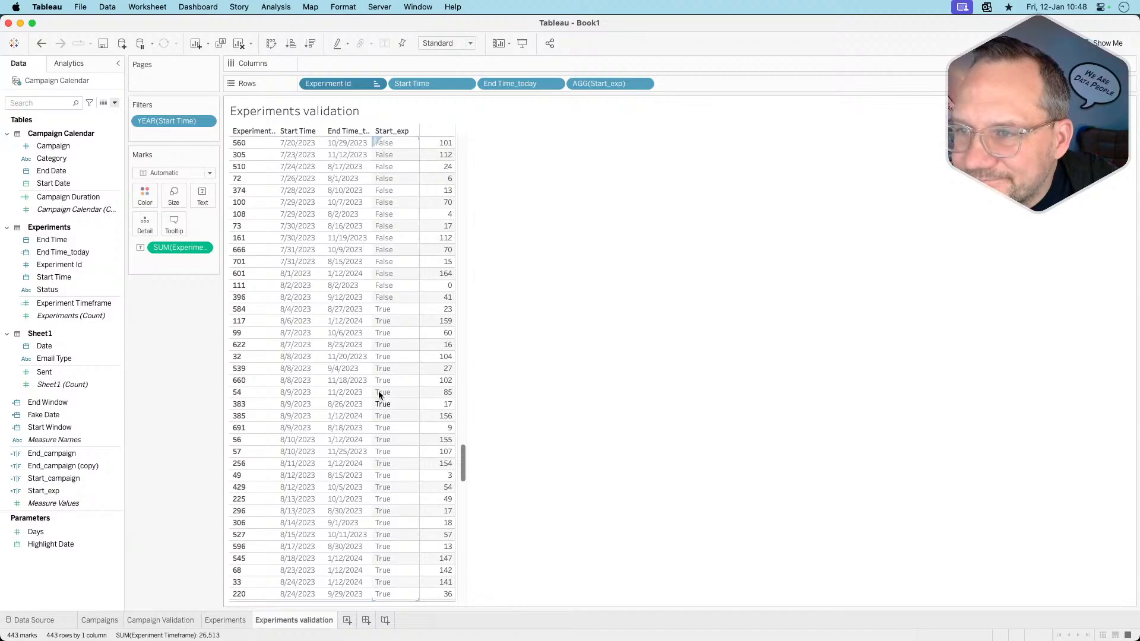
pyautogui.click(398, 308)
pyautogui.scroll(-8, 399, 308)
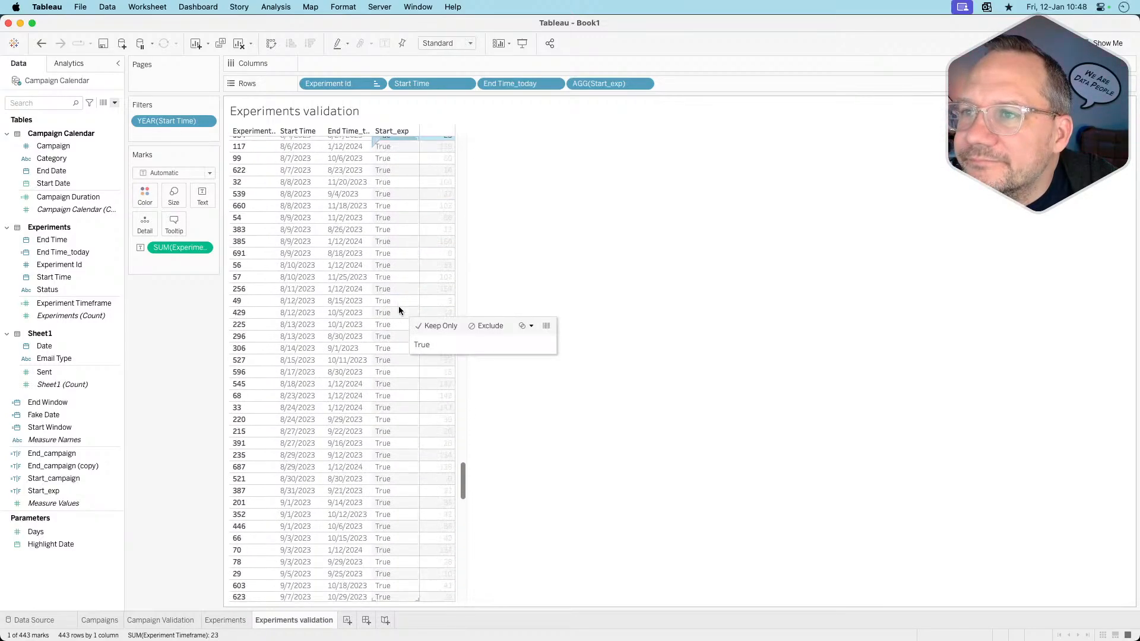
pyautogui.scroll(4, 398, 305)
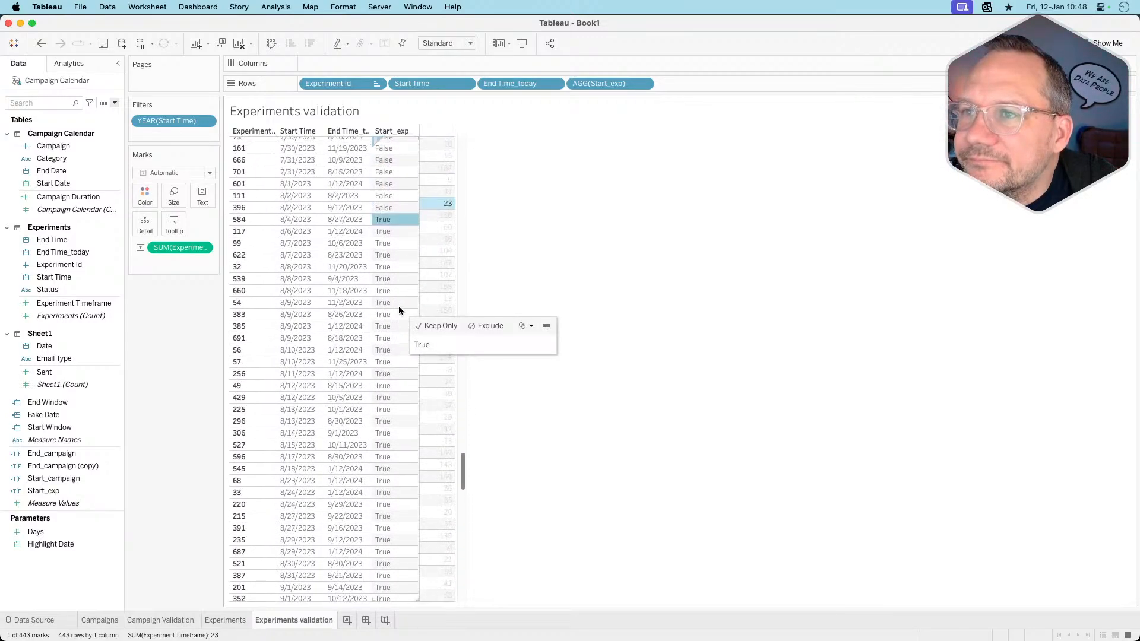
pyautogui.click(643, 83)
pyautogui.click(591, 94)
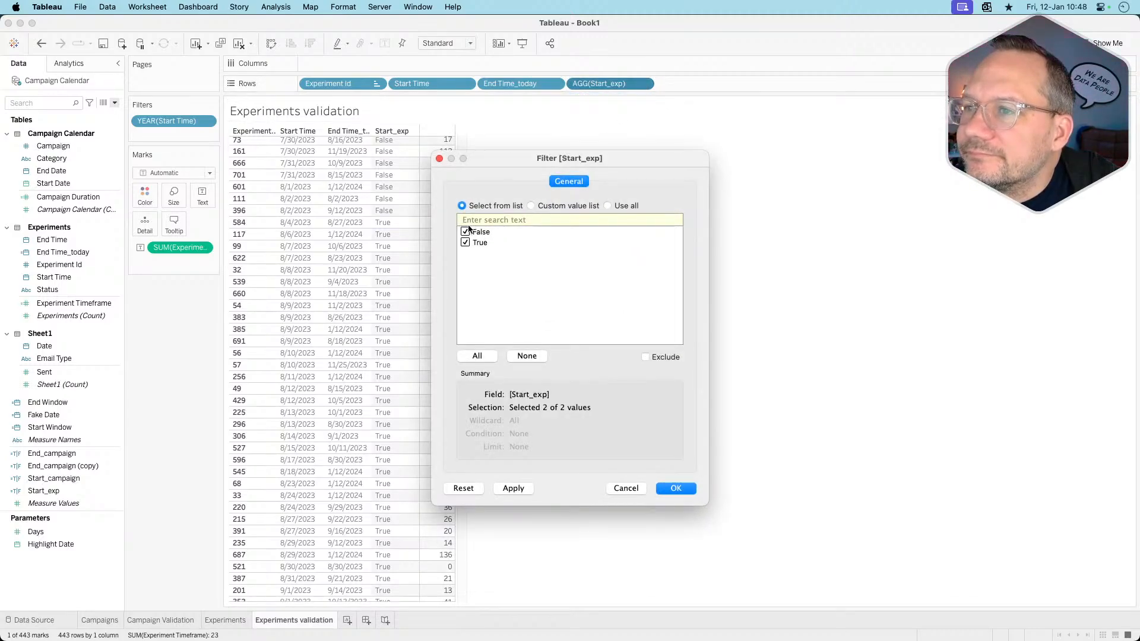
pyautogui.click(466, 231)
pyautogui.click(673, 490)
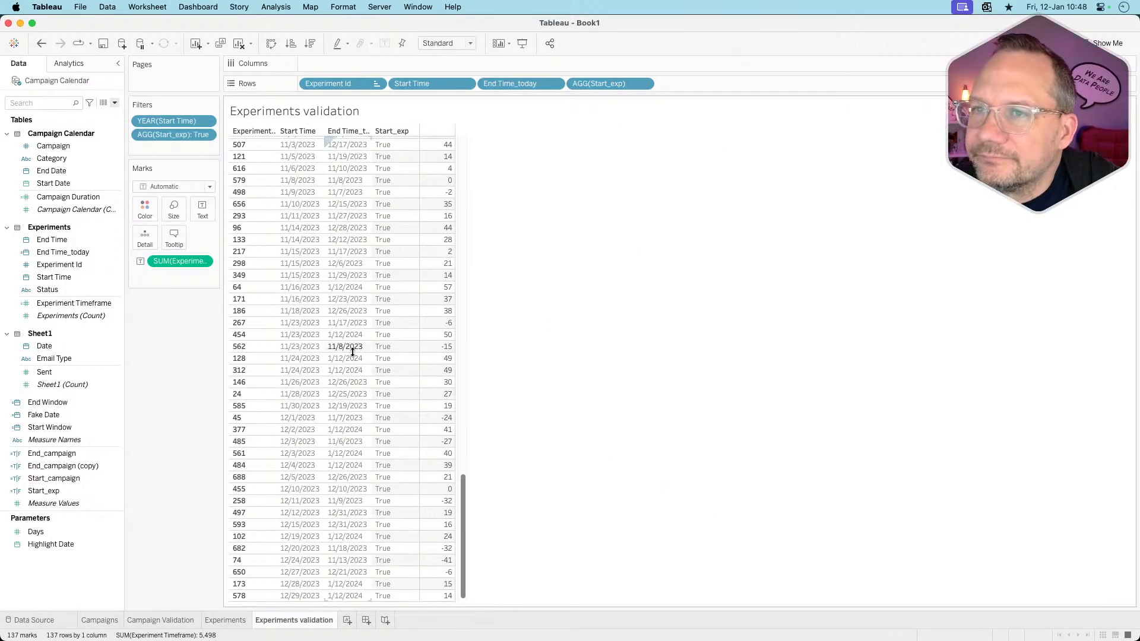
# - Compare the filtered experiment list in Tableau with the experiments in the reference Gantt chart on Tableau Public in the browser
pyautogui.hotkey('ctrl', 'Right')
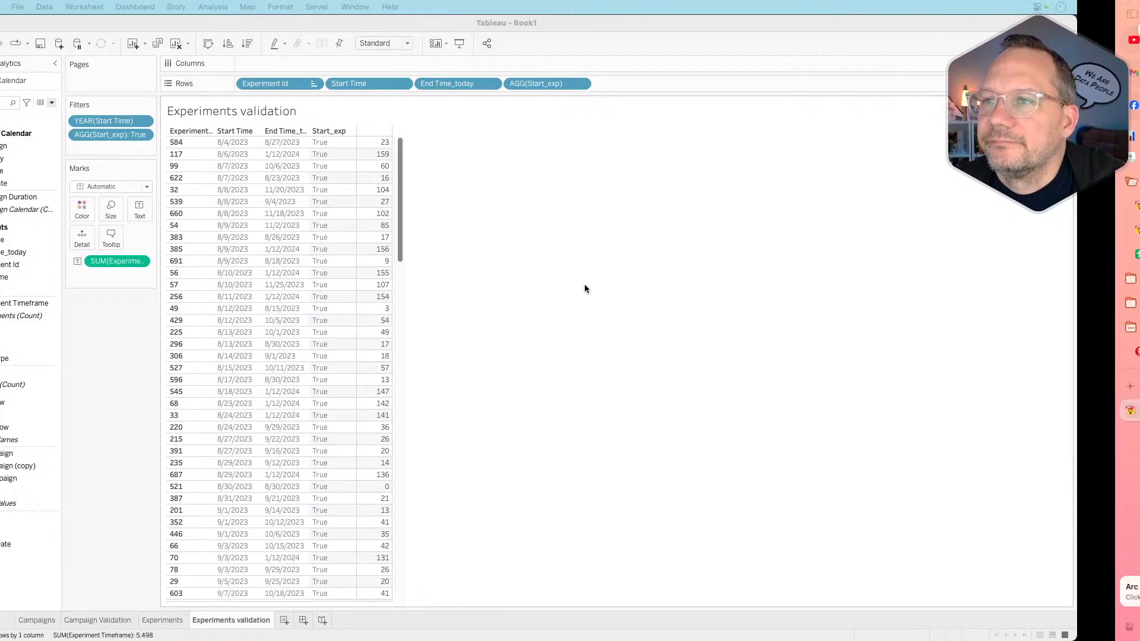
pyautogui.hotkey('ctrl', 'Left')
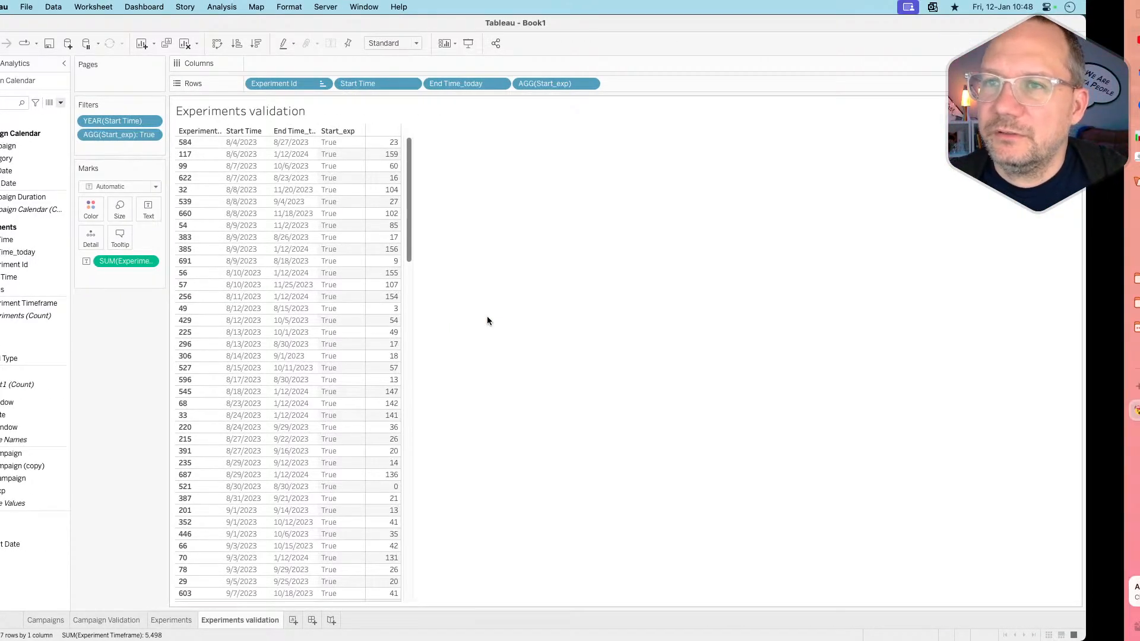
pyautogui.hotkey('ctrl', 'Right')
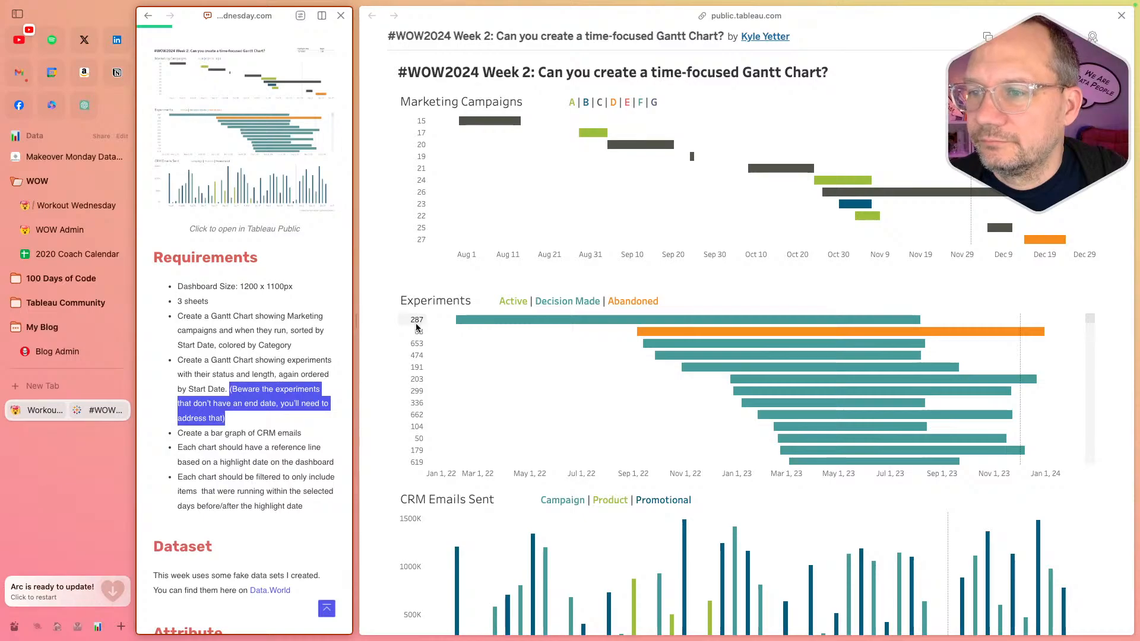
pyautogui.scroll(3, 470, 391)
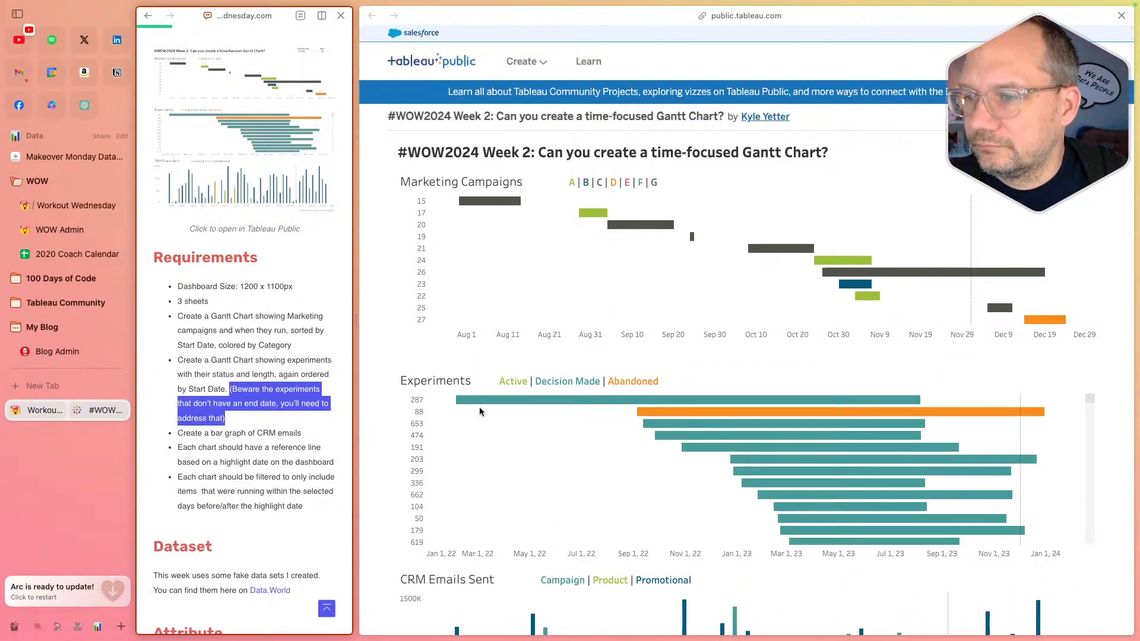
pyautogui.hotkey('ctrl', 'Left')
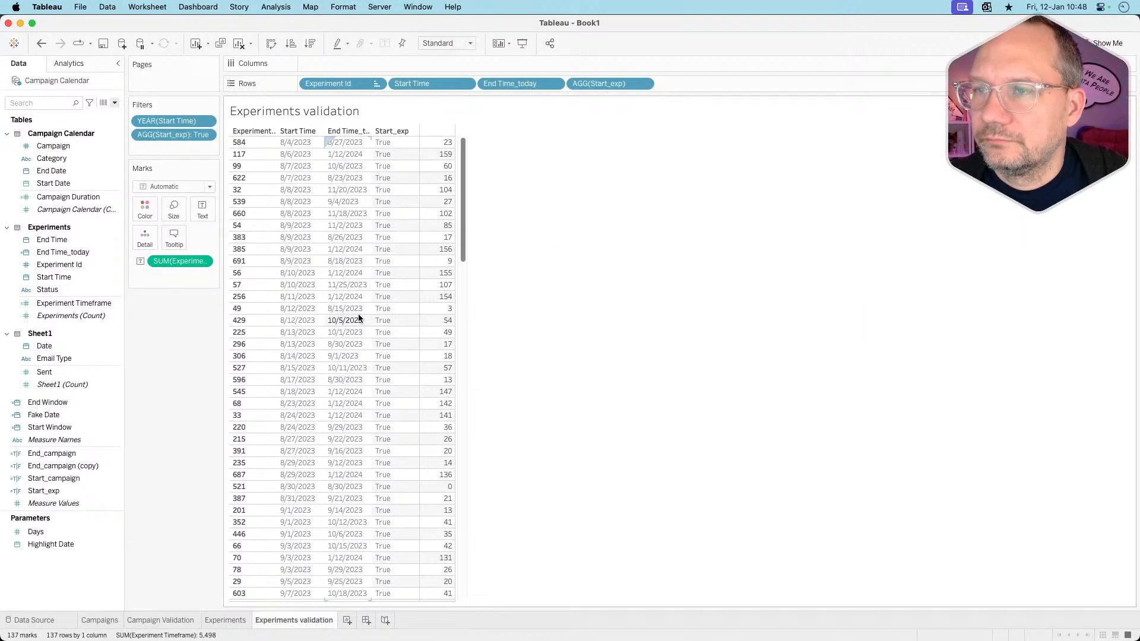
pyautogui.hotkey('ctrl', 'Right')
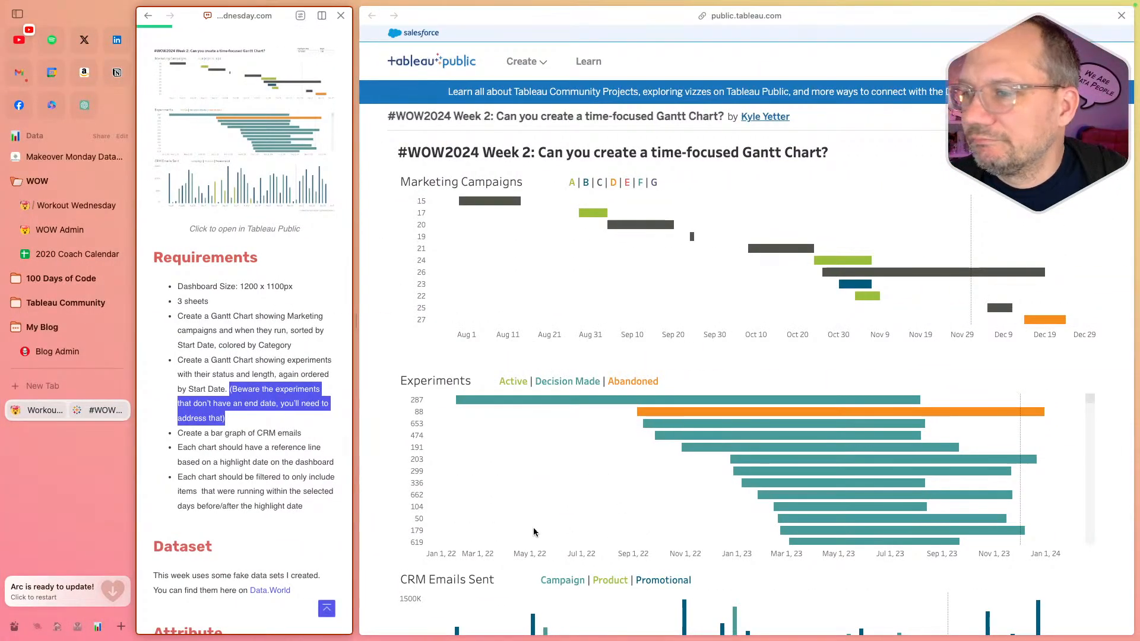
pyautogui.click(459, 544)
pyautogui.scroll(-10, 462, 539)
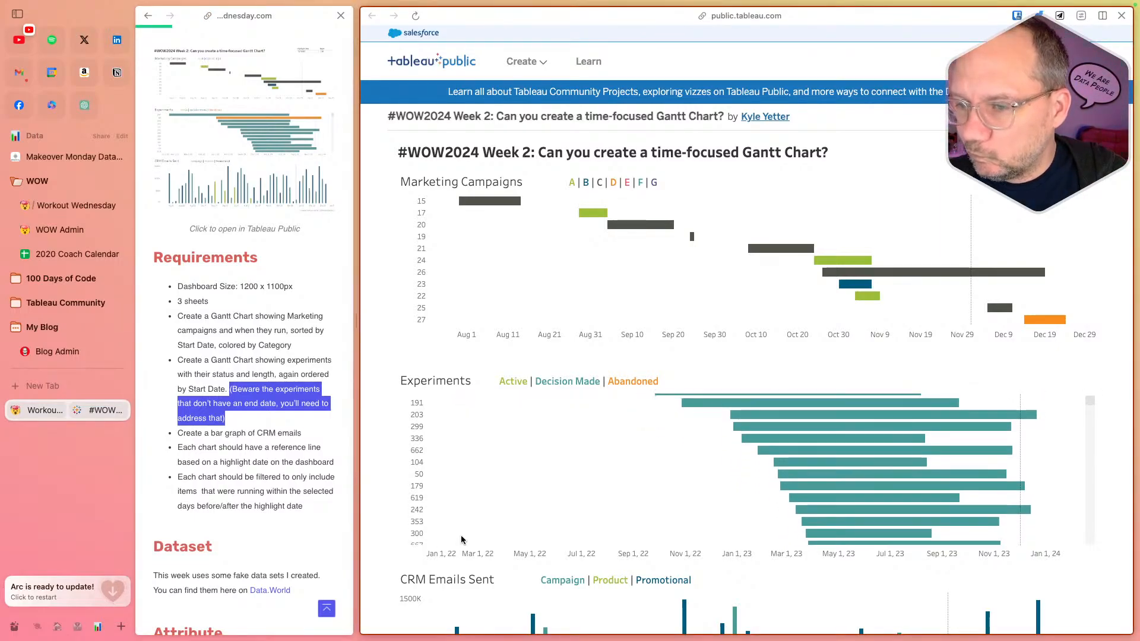
pyautogui.scroll(10, 461, 540)
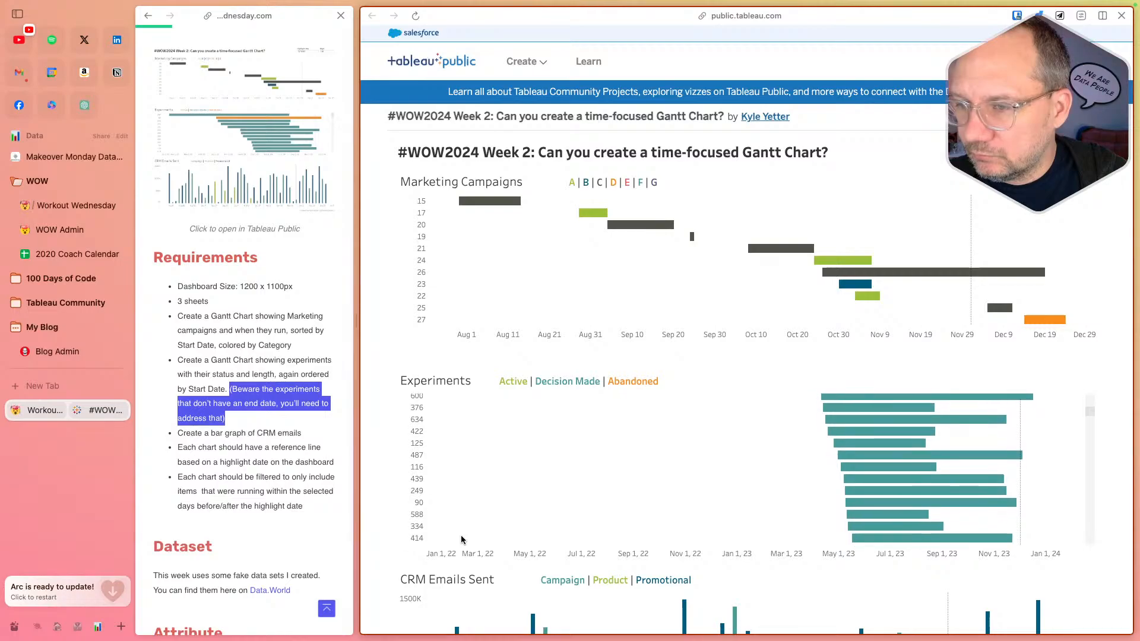
pyautogui.moveTo(657, 434)
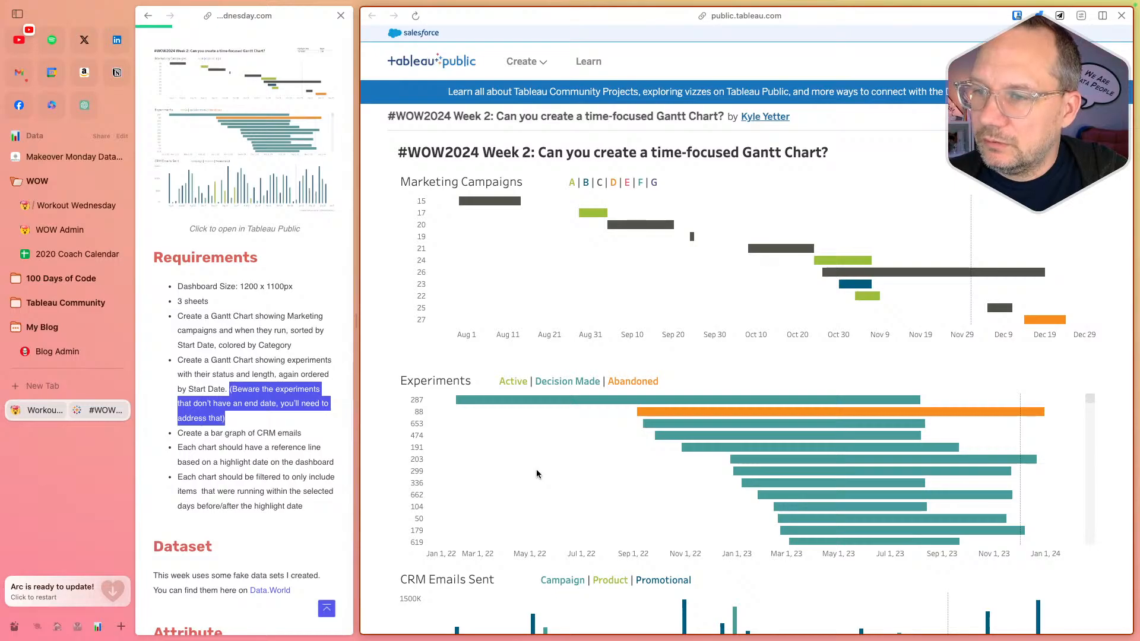
pyautogui.press('super+Tab')
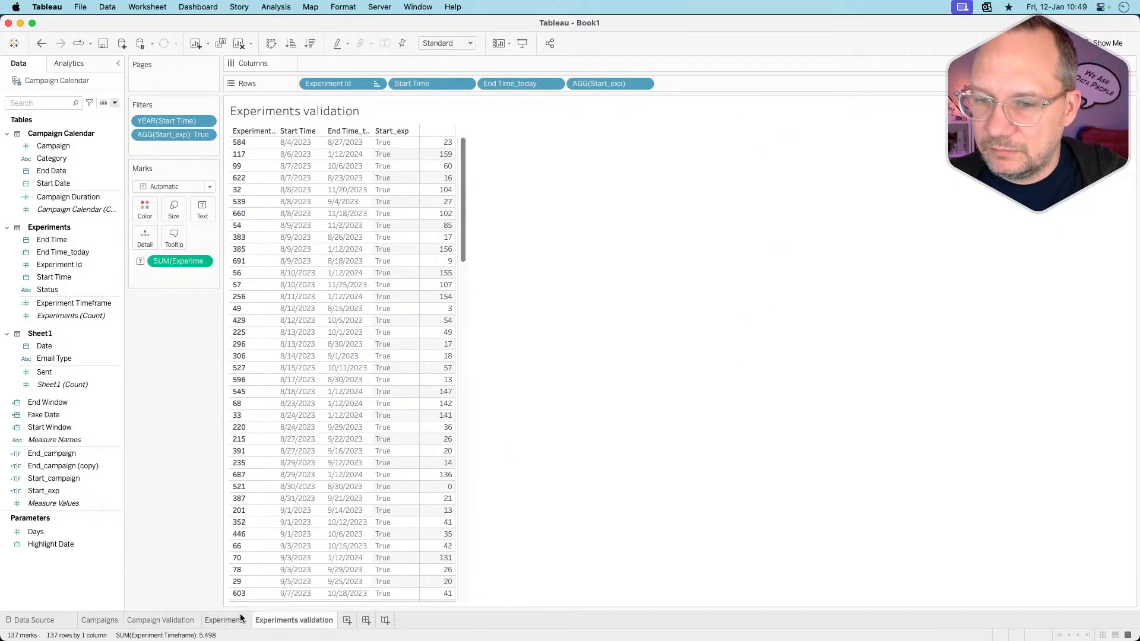
# - Try to add End Window and Start Window together as detail on the marks of the Campaigns sheet
pyautogui.click(236, 620)
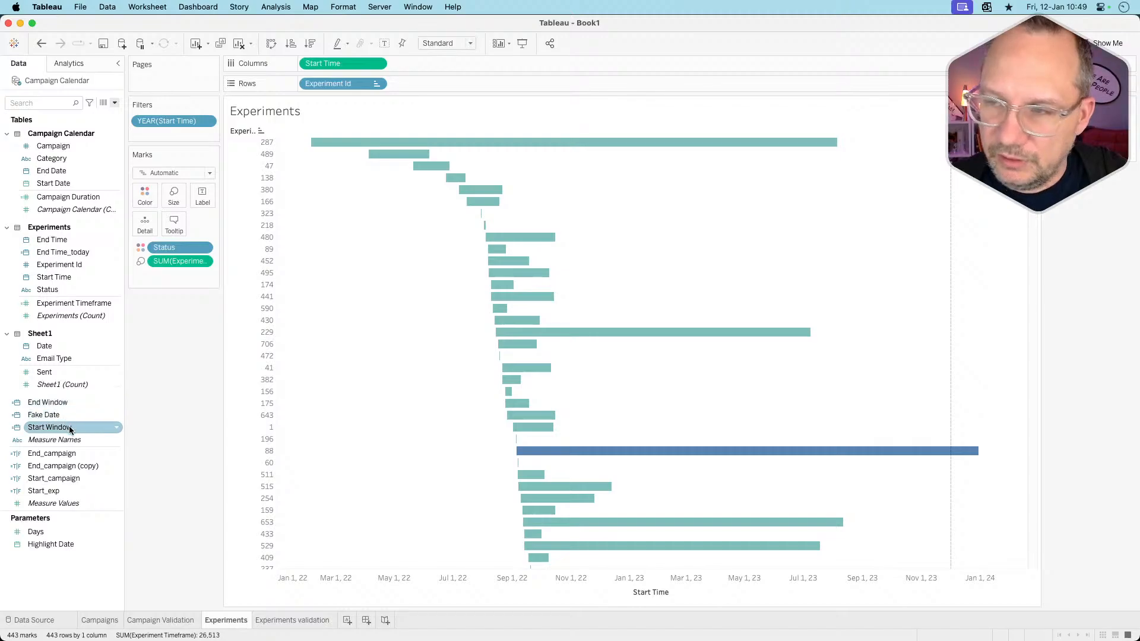
pyautogui.click(99, 620)
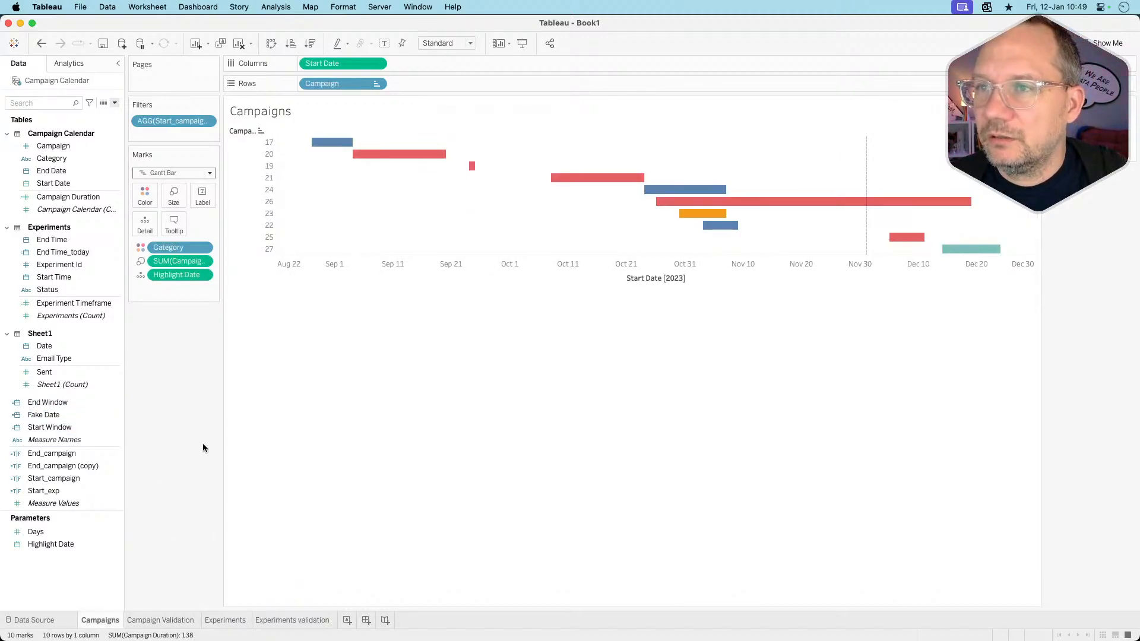
pyautogui.click(73, 403)
pyautogui.keyDown('super'); pyautogui.click(67, 428); pyautogui.keyUp('super')
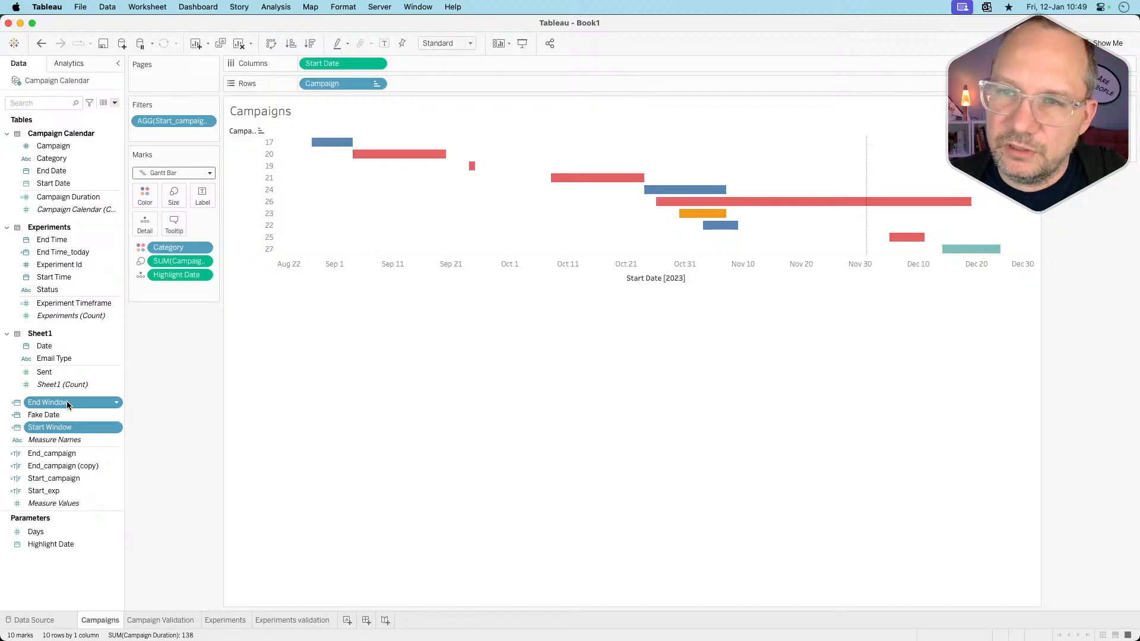
pyautogui.moveTo(67, 401); pyautogui.dragTo(155, 228)
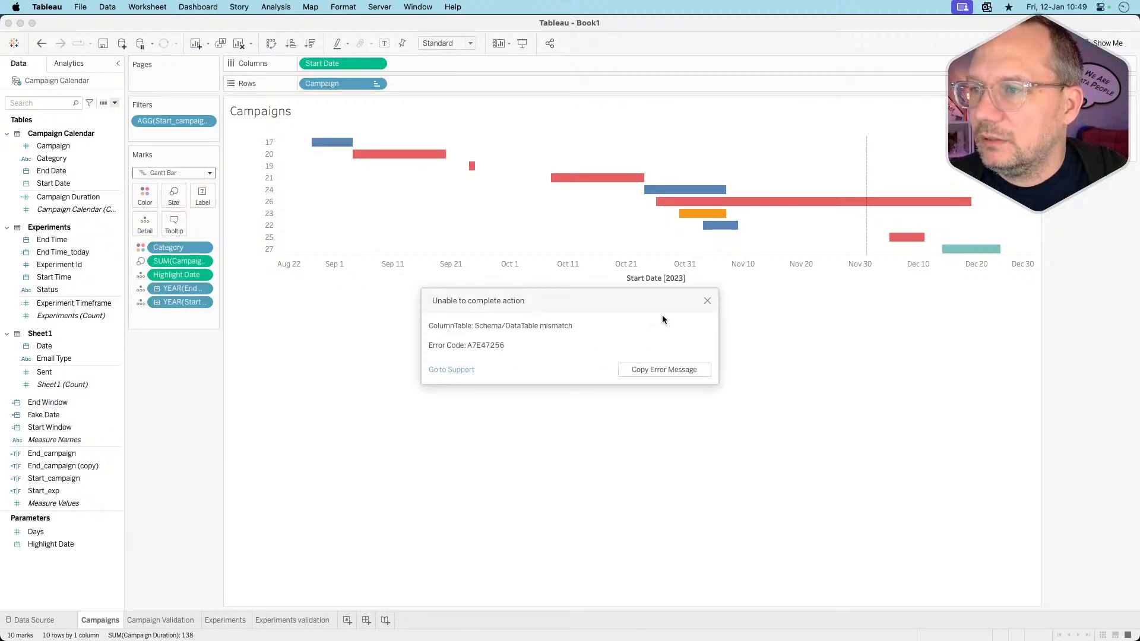
pyautogui.click(707, 303)
# - Remove the End Window and Start Window fields from the marks of the Campaigns sheet
pyautogui.moveTo(181, 289); pyautogui.dragTo(167, 411)
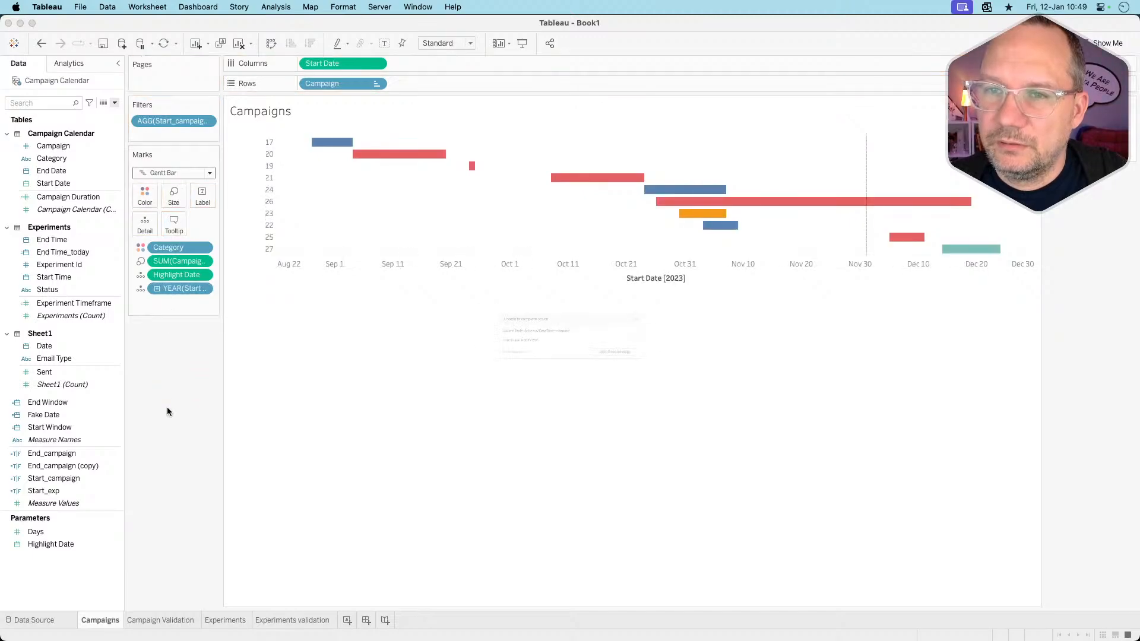
pyautogui.click(707, 300)
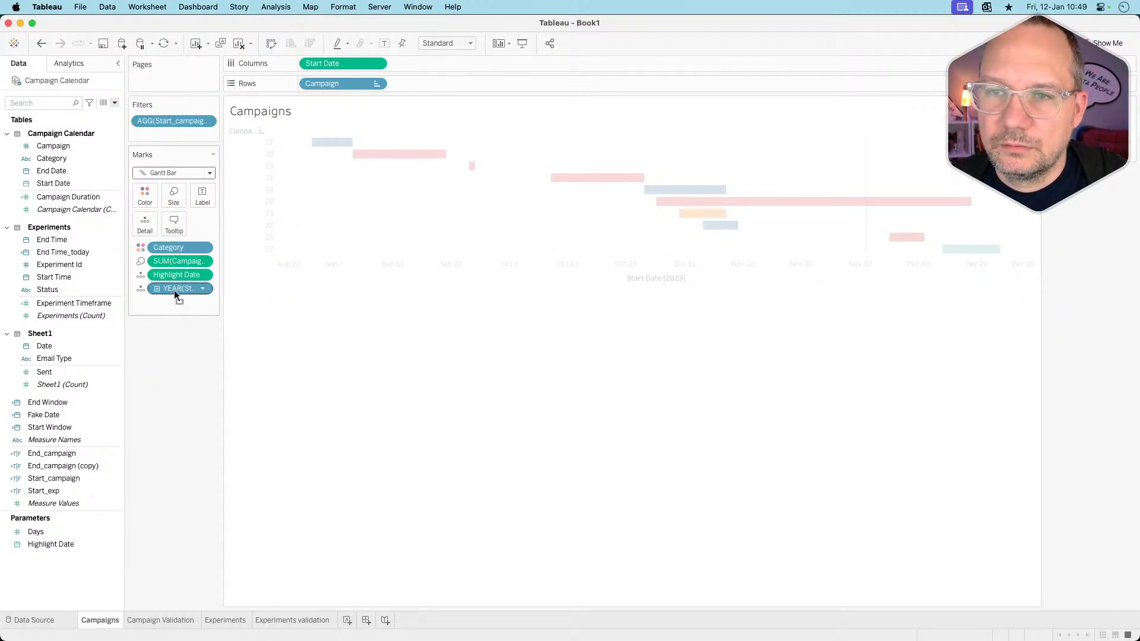
pyautogui.moveTo(173, 289); pyautogui.dragTo(97, 411)
# - Inspect the formula of the End Window calculated field and close it without changes
pyautogui.rightClick(51, 404)
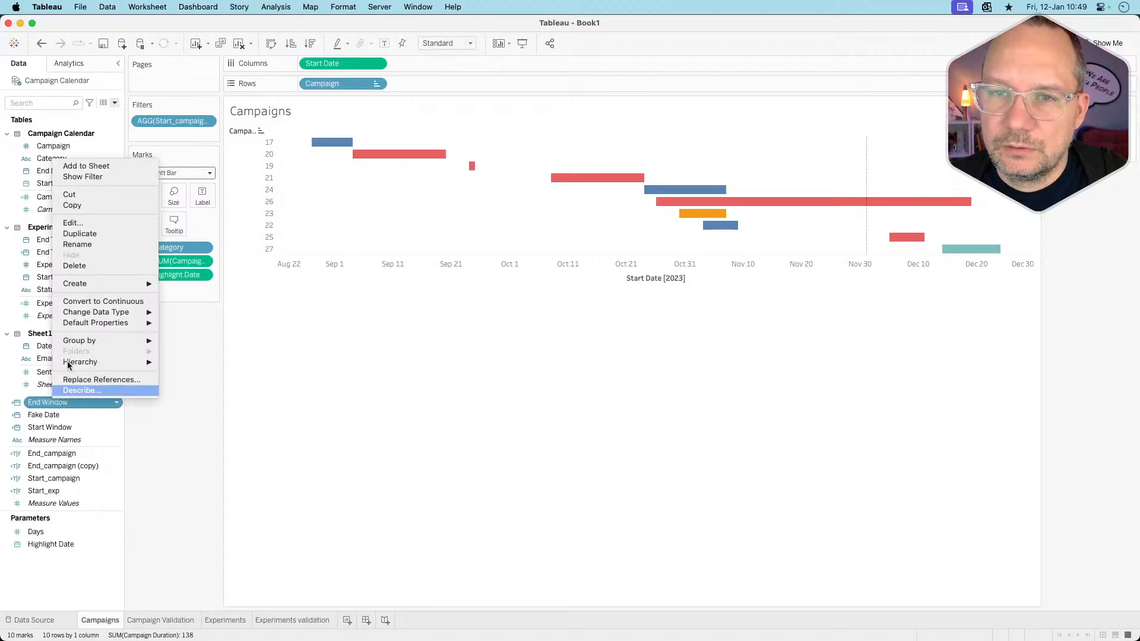
pyautogui.click(85, 227)
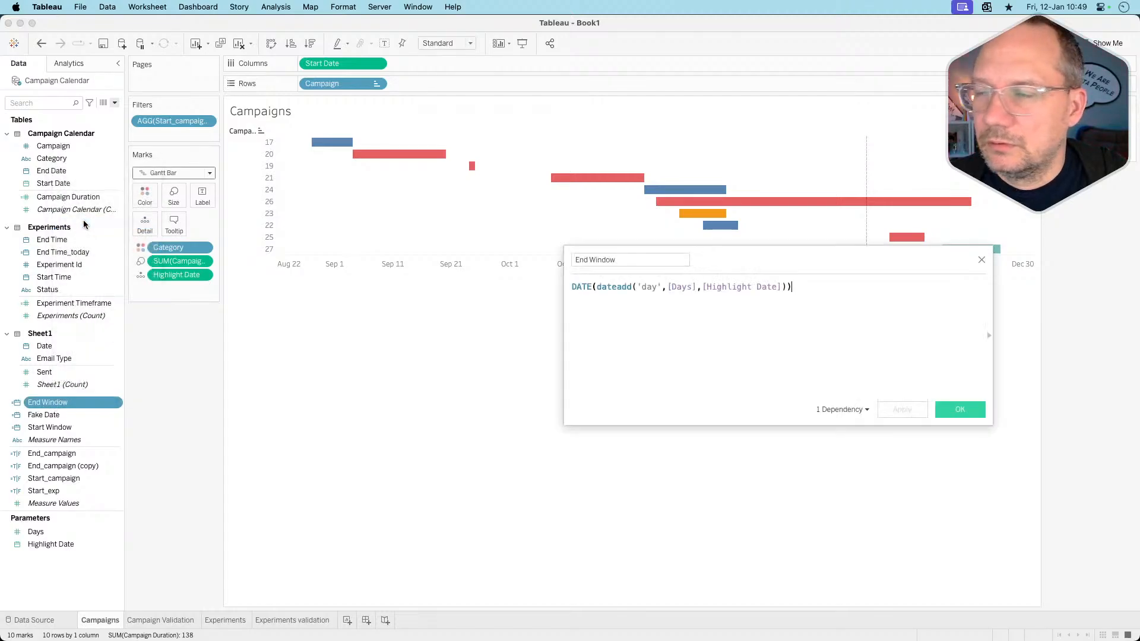
pyautogui.click(981, 259)
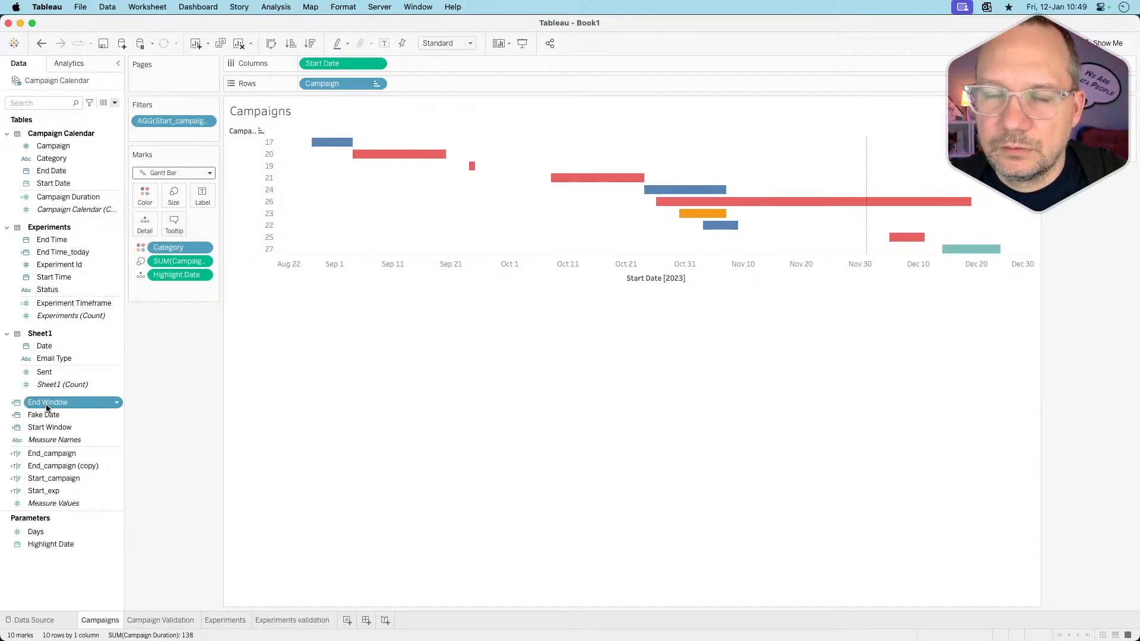
# - Add End Window and Start Window one at a time as discrete detail fields on the marks of the Campaigns sheet
pyautogui.moveTo(45, 404); pyautogui.dragTo(146, 229)
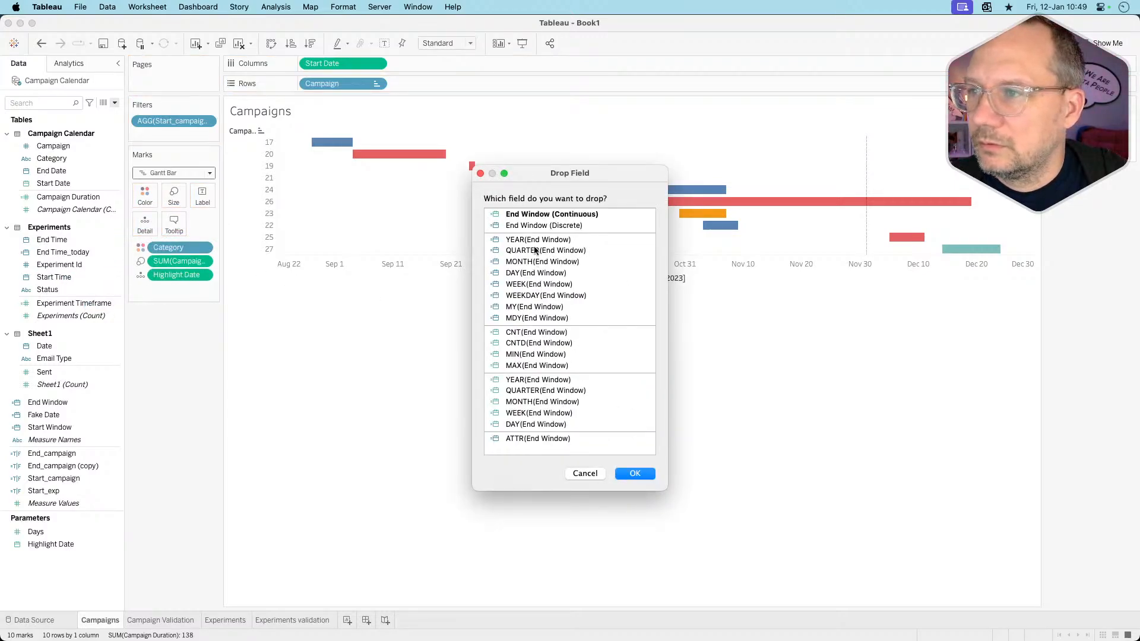
pyautogui.click(547, 225)
pyautogui.click(630, 474)
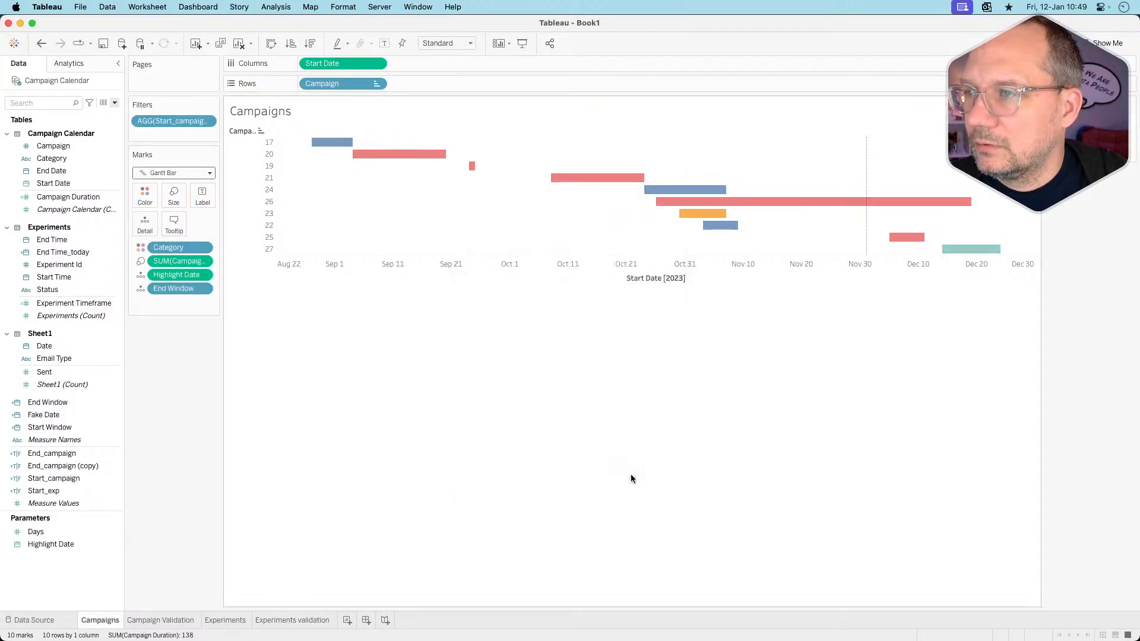
pyautogui.moveTo(49, 427); pyautogui.dragTo(145, 229)
pyautogui.click(595, 226)
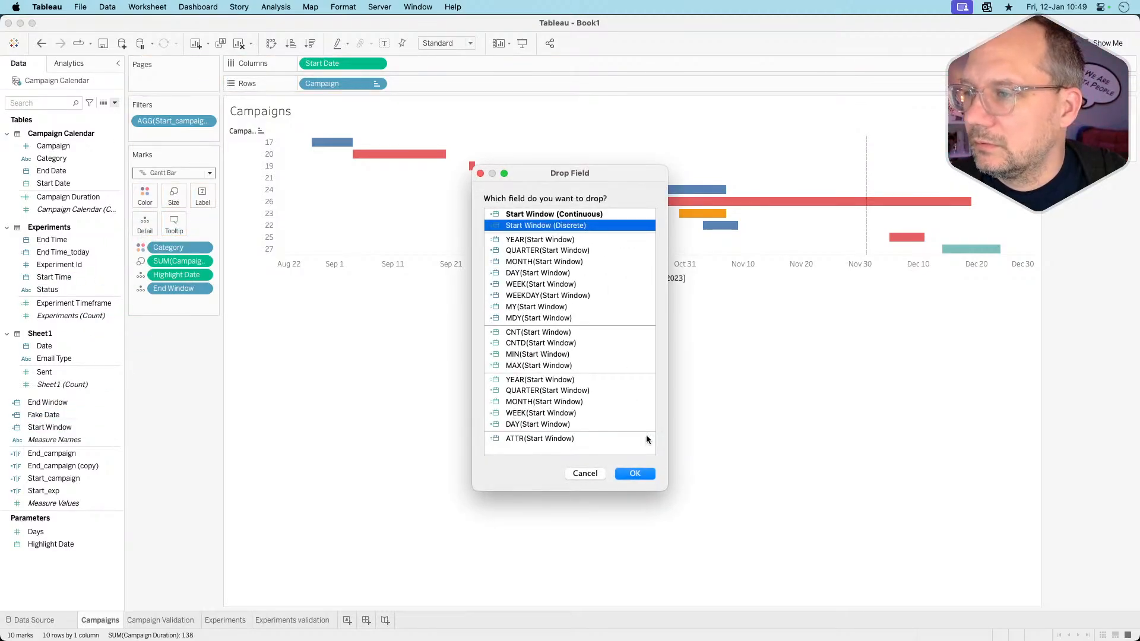
pyautogui.click(641, 472)
pyautogui.rightClick(444, 273)
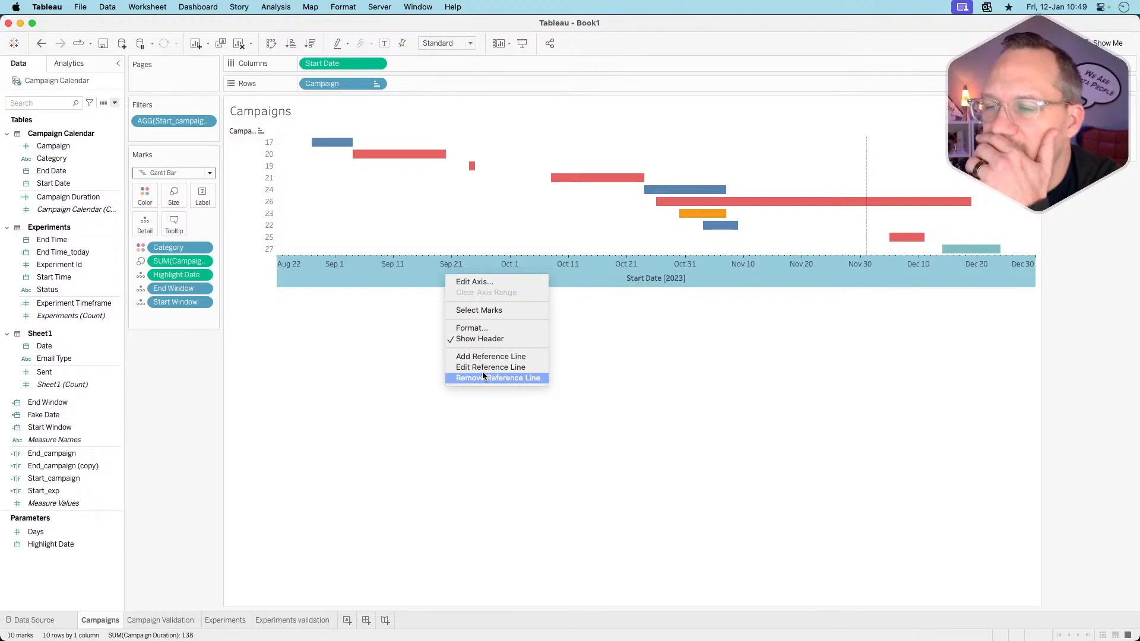
pyautogui.click(502, 357)
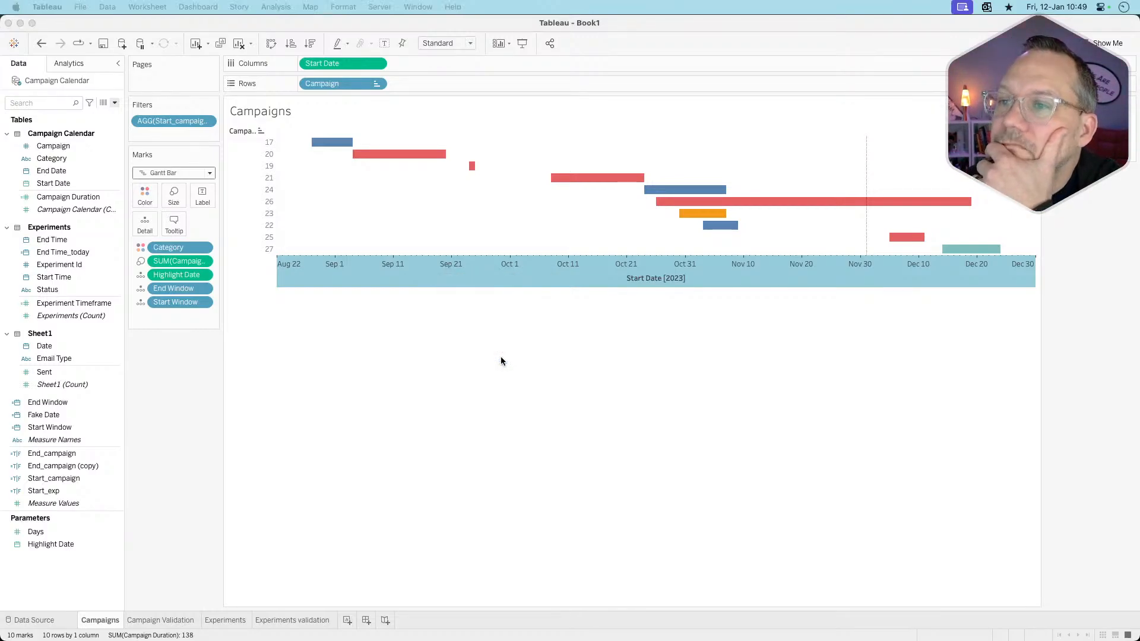
pyautogui.click(454, 247)
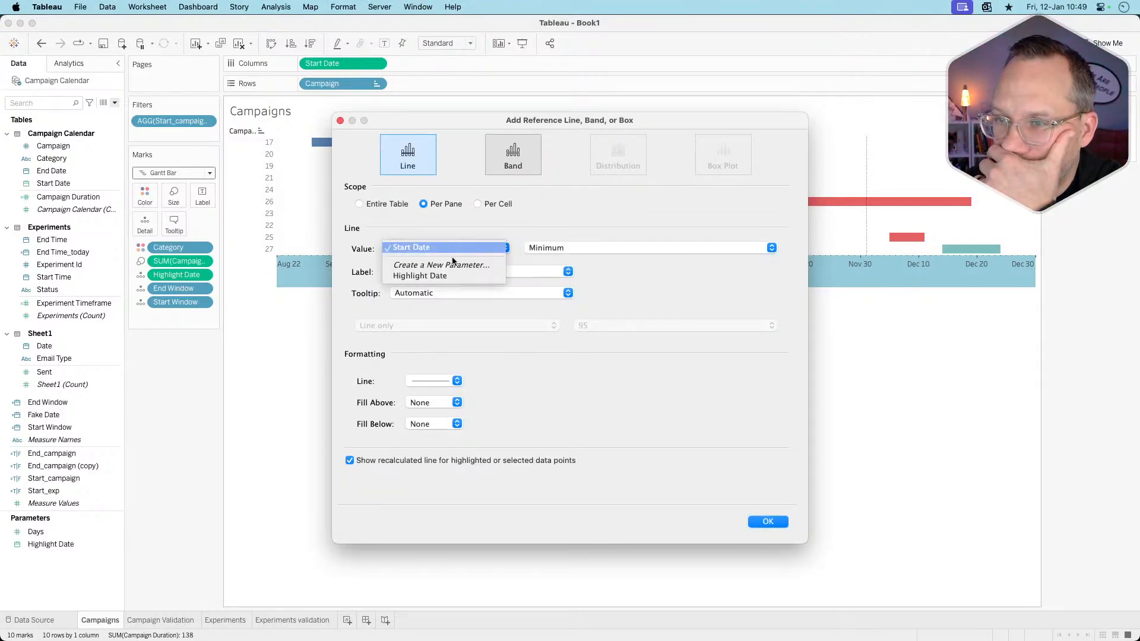
pyautogui.click(450, 246)
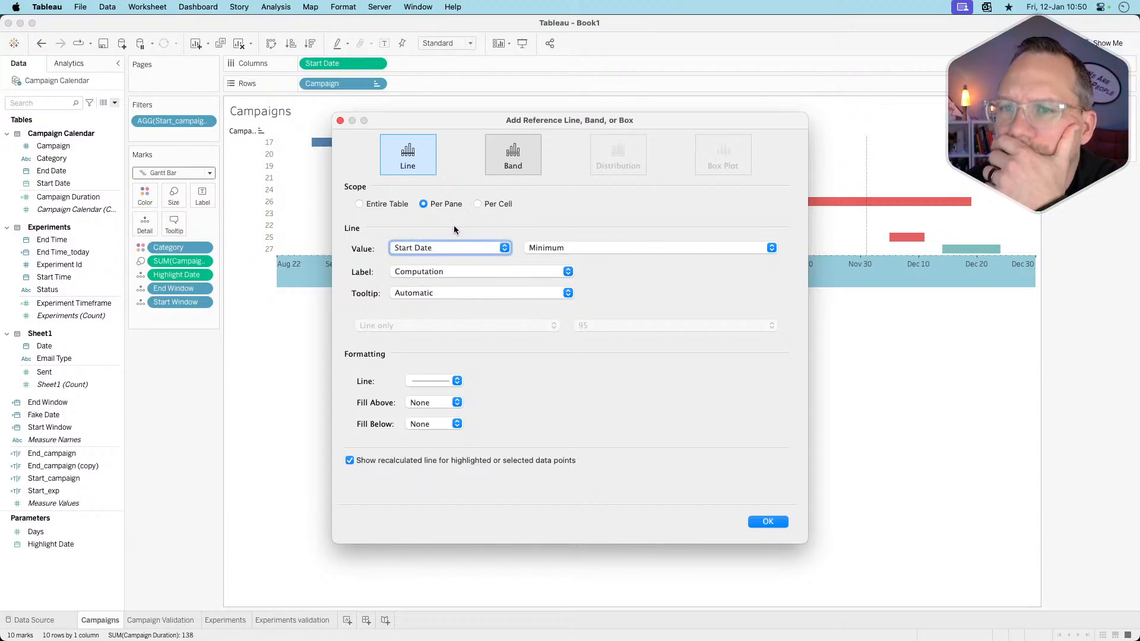
pyautogui.click(443, 248)
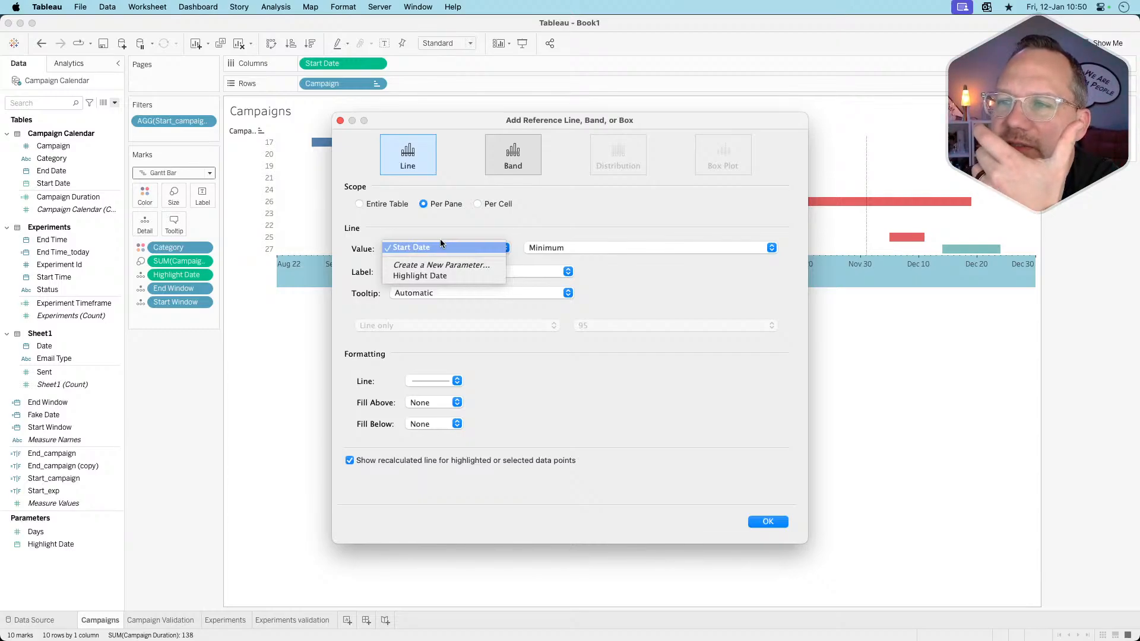
pyautogui.click(340, 121)
pyautogui.click(340, 121)
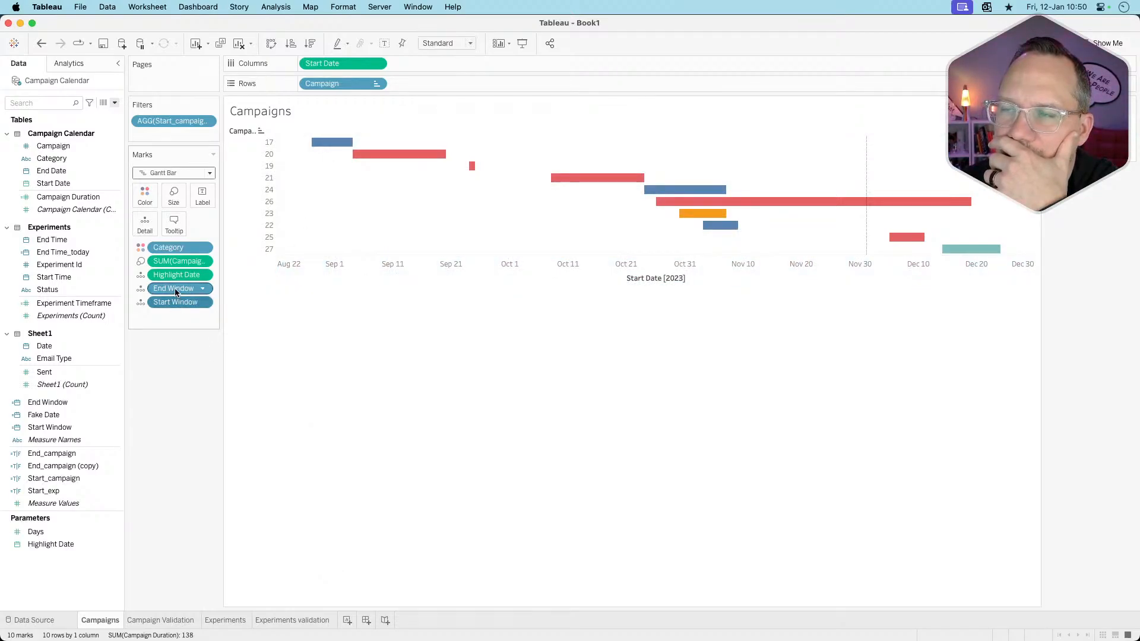
# - Convert the End Window and Start Window detail fields on the marks to continuous
pyautogui.moveTo(176, 291); pyautogui.dragTo(203, 291)
pyautogui.click(202, 291)
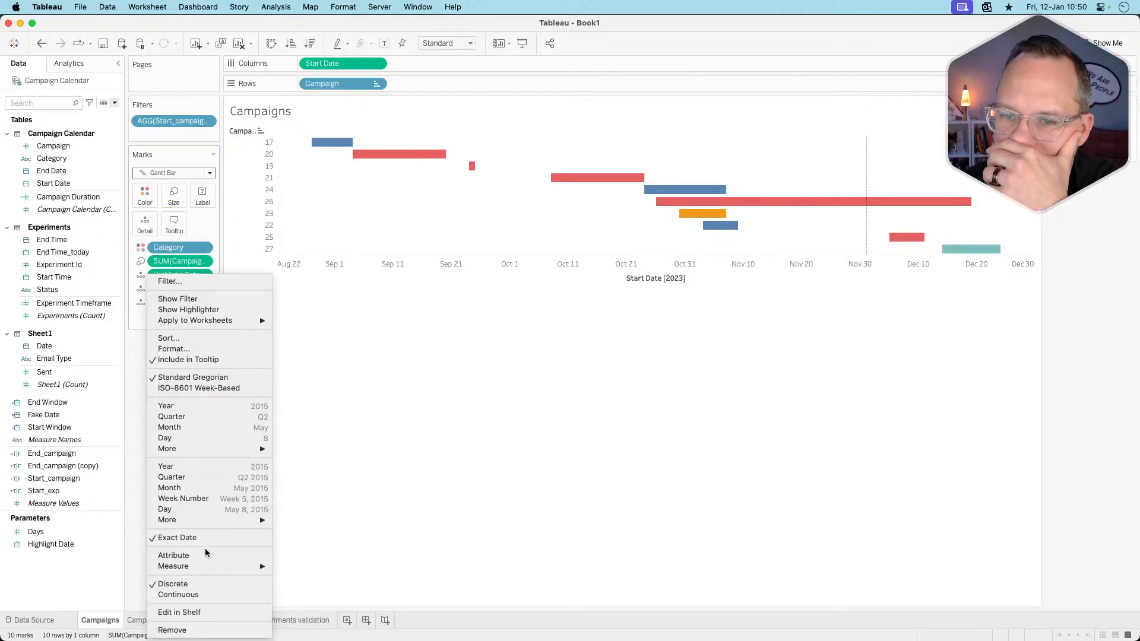
pyautogui.click(196, 597)
pyautogui.click(205, 302)
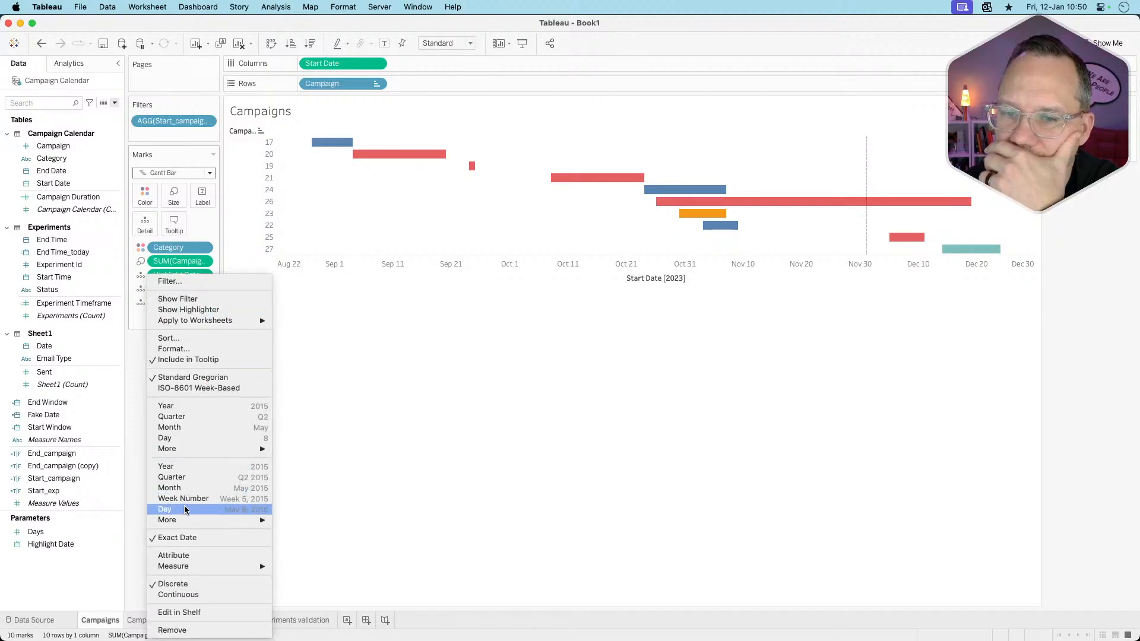
pyautogui.click(180, 594)
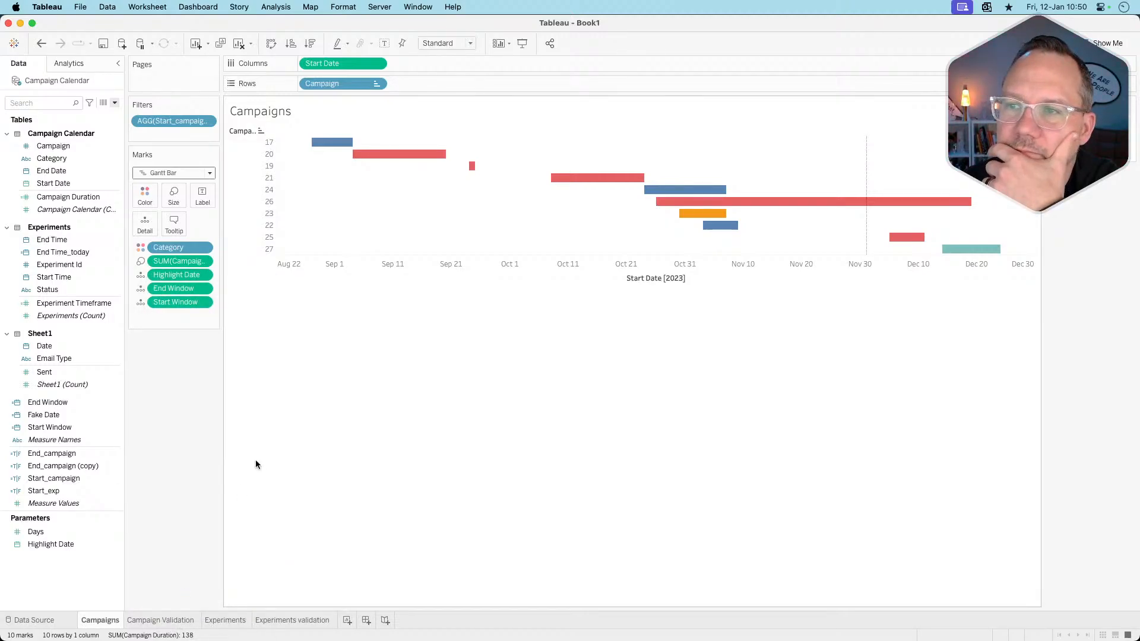
# - Start a per-pane reference line on the Start Date axis using the minimum of Start Window as its value
pyautogui.rightClick(414, 269)
pyautogui.click(451, 351)
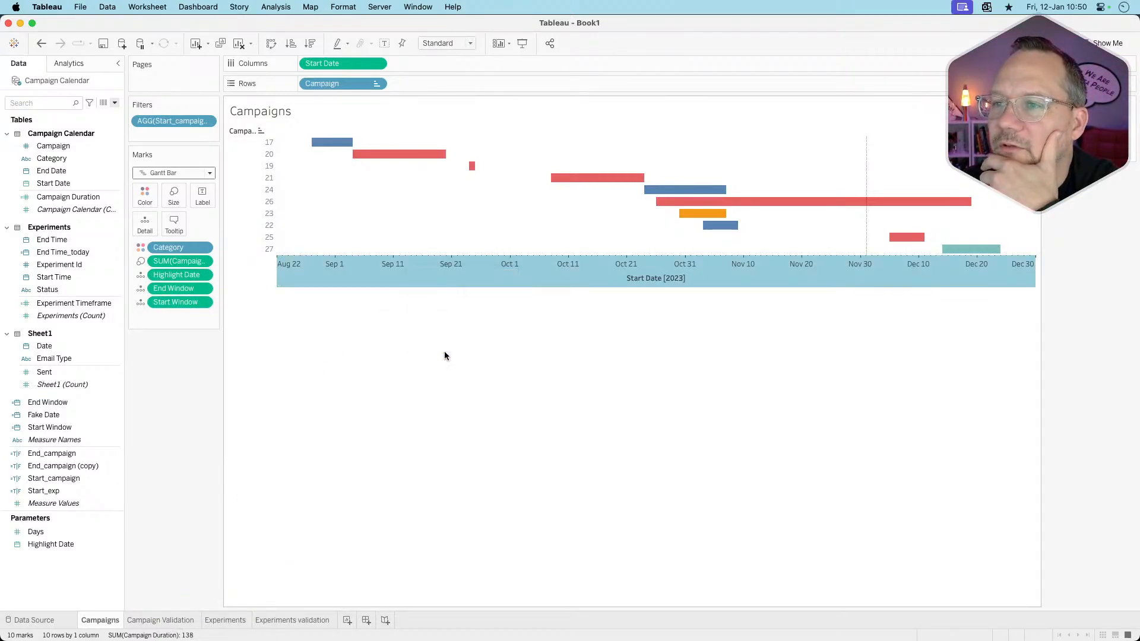
pyautogui.click(441, 245)
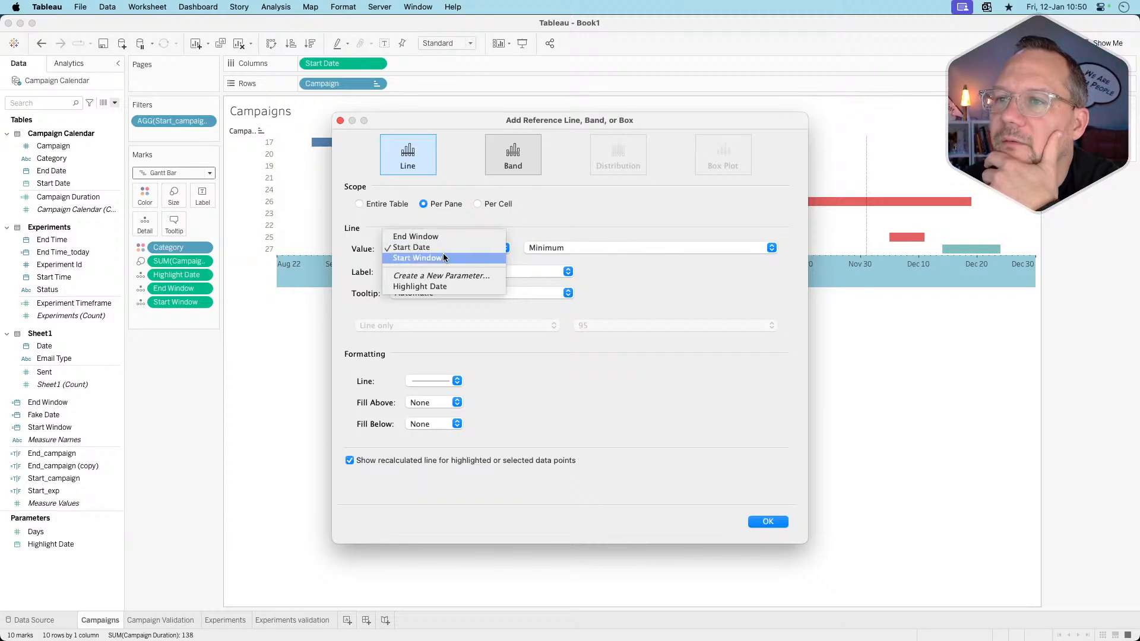
pyautogui.click(442, 258)
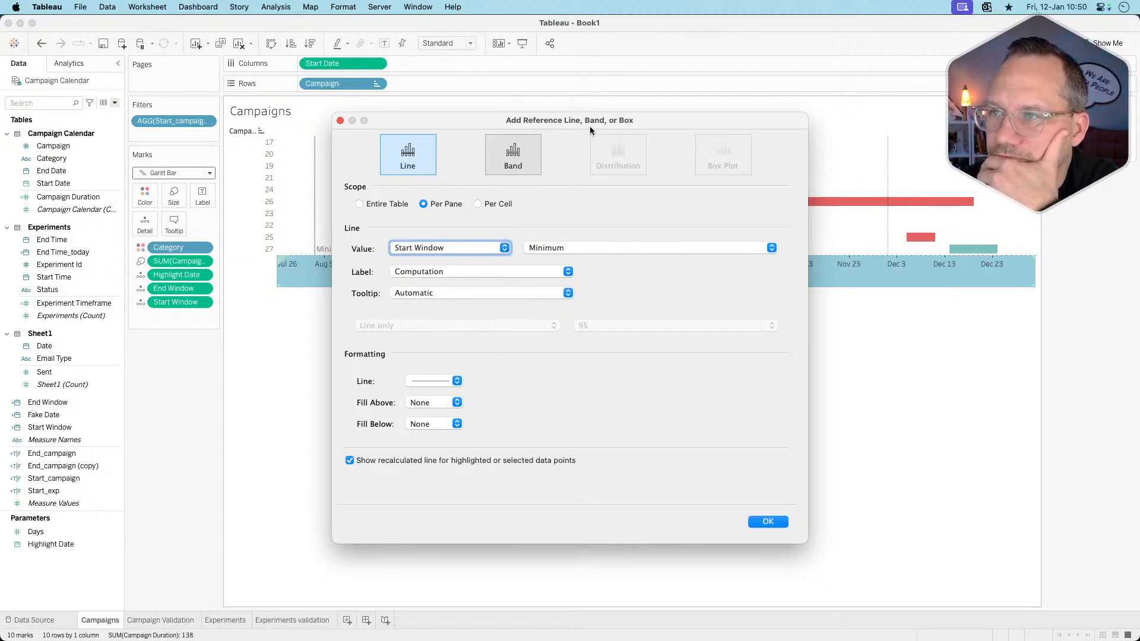
pyautogui.moveTo(590, 126); pyautogui.dragTo(772, 208)
# - Try the Constant and Maximum aggregations for the reference line and return to the minimum of Start Window
pyautogui.click(775, 331)
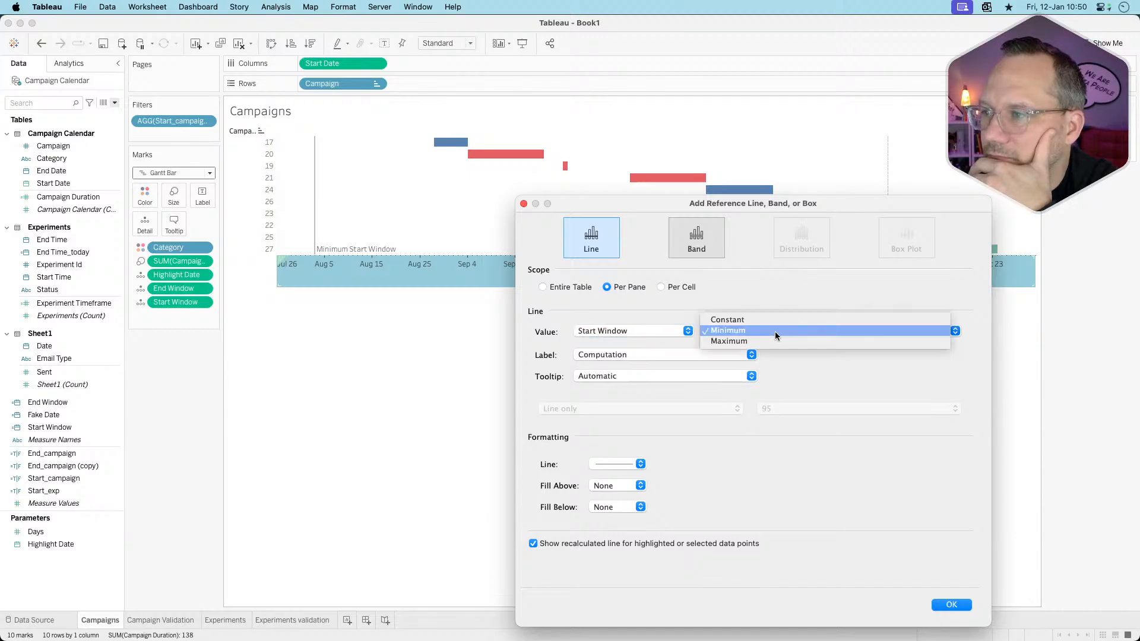
pyautogui.click(773, 322)
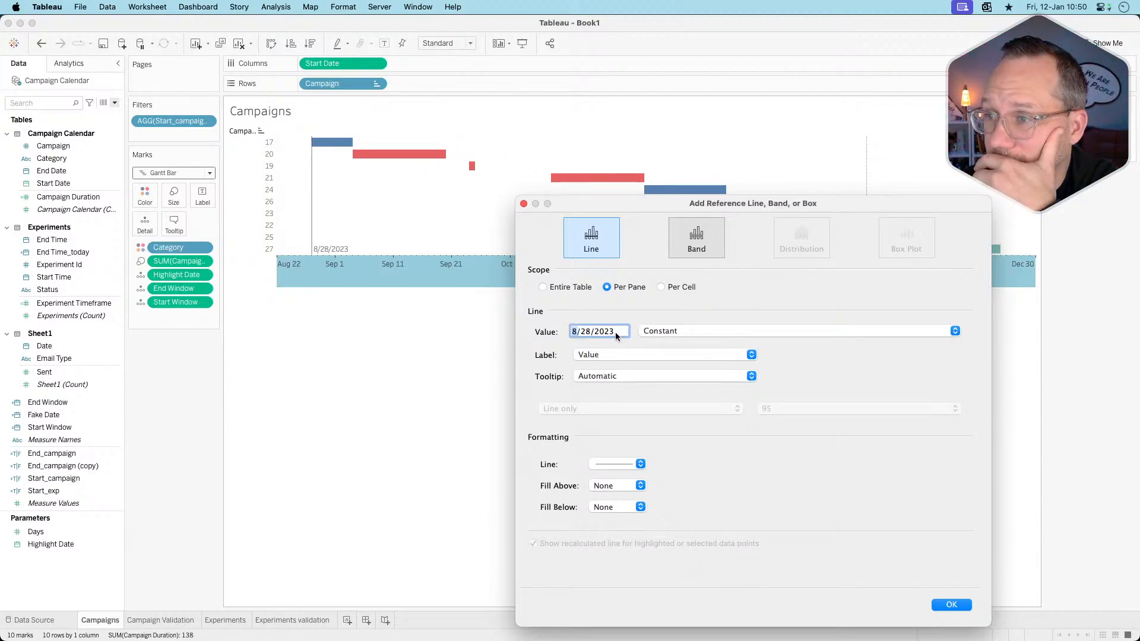
pyautogui.click(659, 331)
pyautogui.click(672, 338)
pyautogui.click(634, 332)
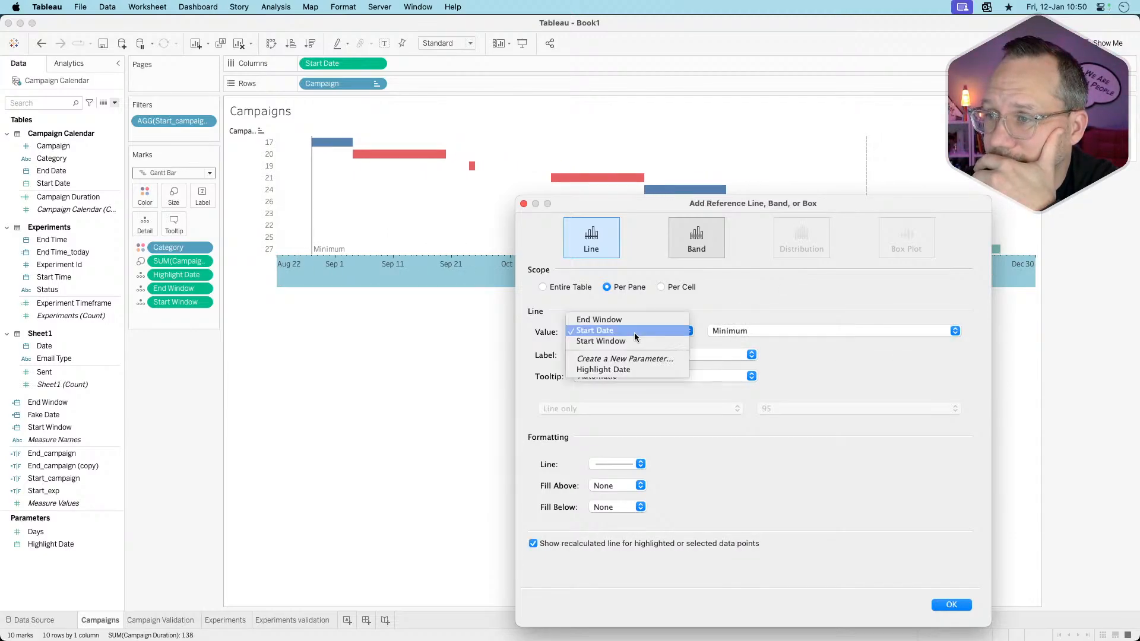
pyautogui.click(607, 337)
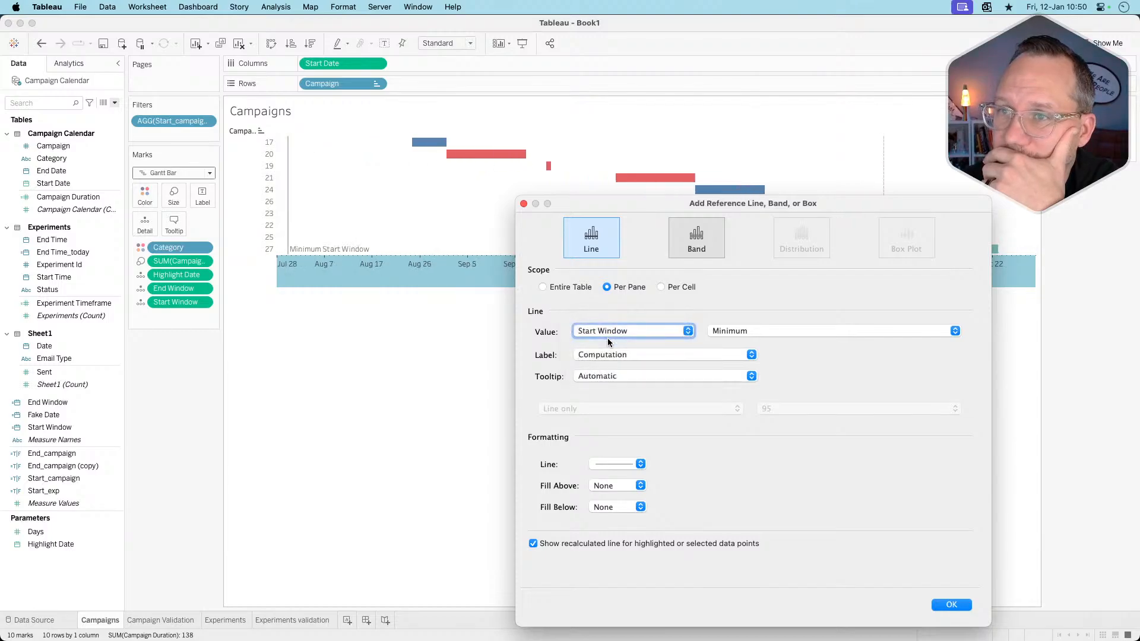
pyautogui.click(736, 330)
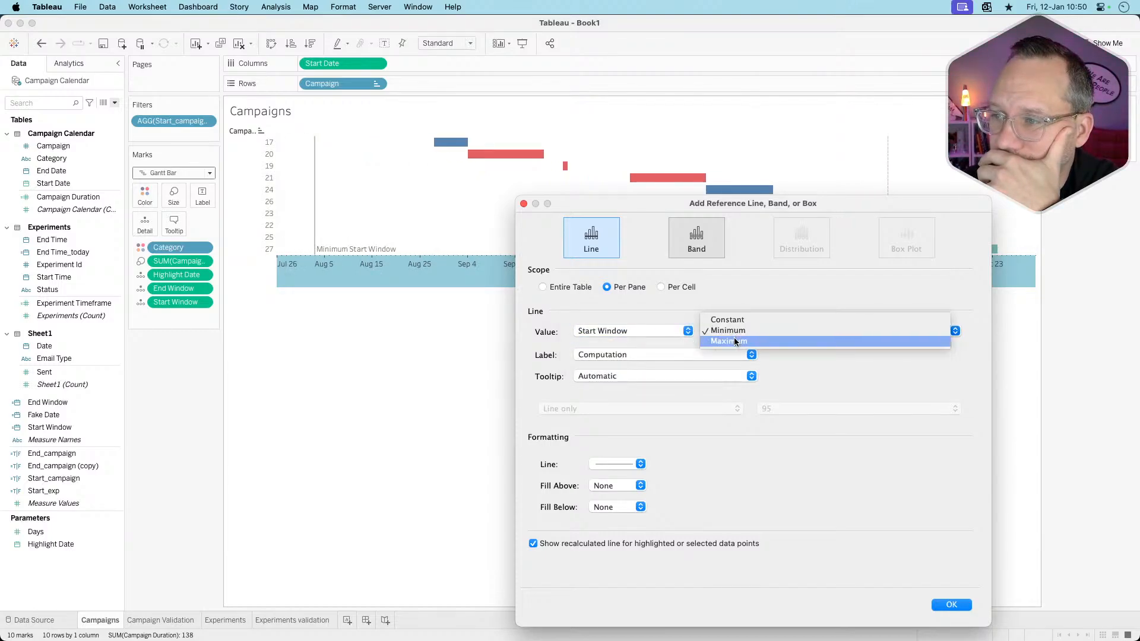
pyautogui.click(733, 341)
pyautogui.click(733, 336)
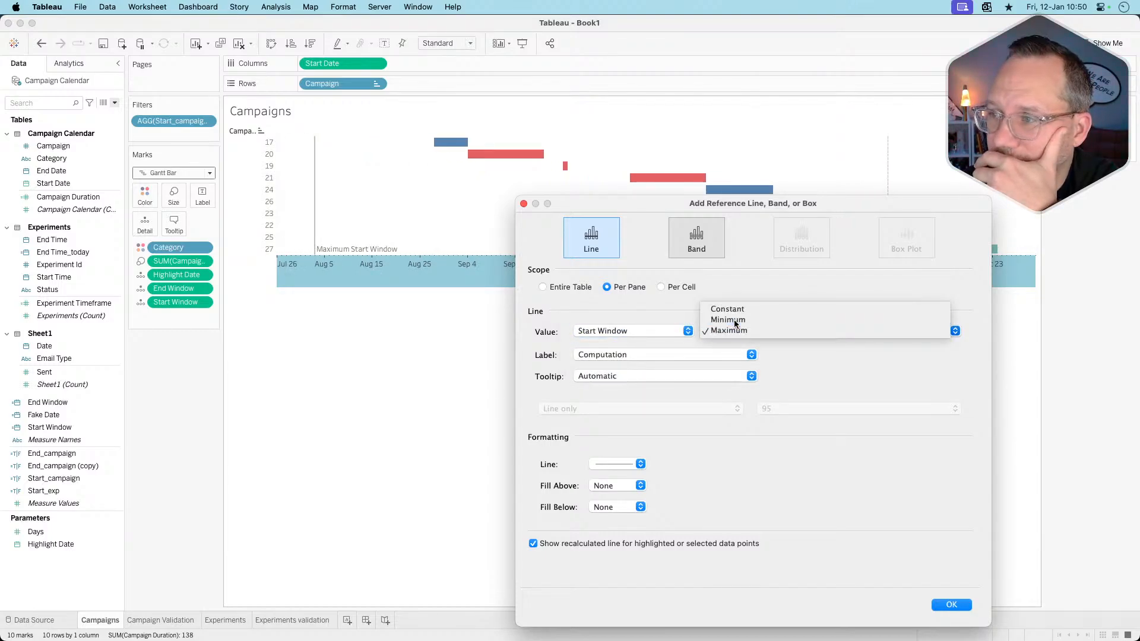
pyautogui.click(728, 320)
# - Set the Start Window reference line's label to None, turn off its recalculated line for selected points and apply it
pyautogui.click(653, 354)
pyautogui.click(621, 344)
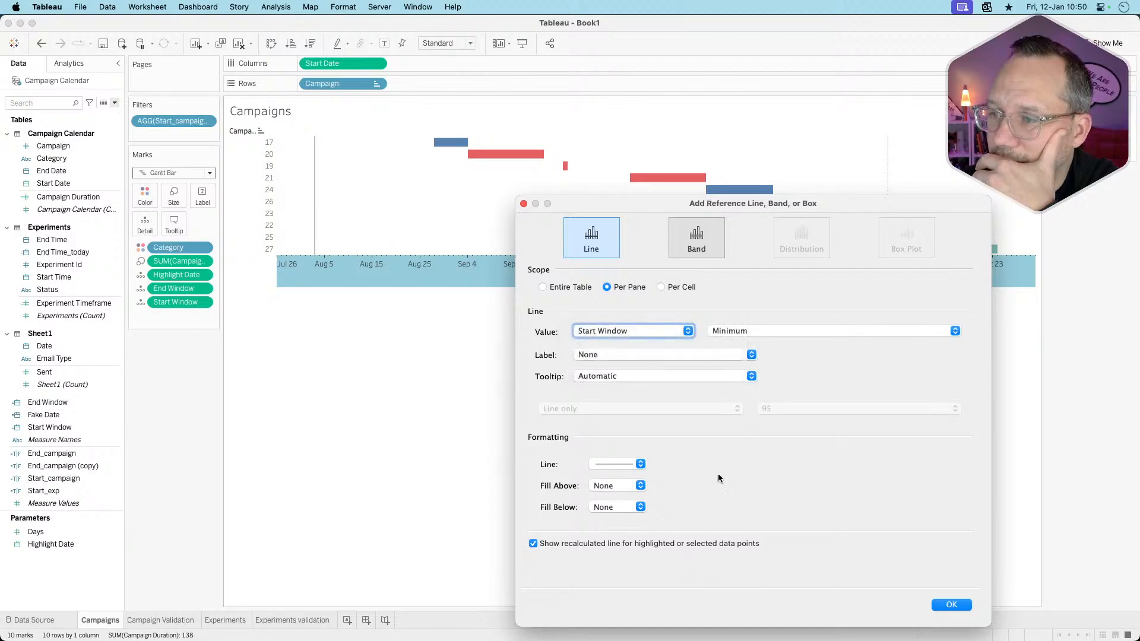
pyautogui.click(670, 543)
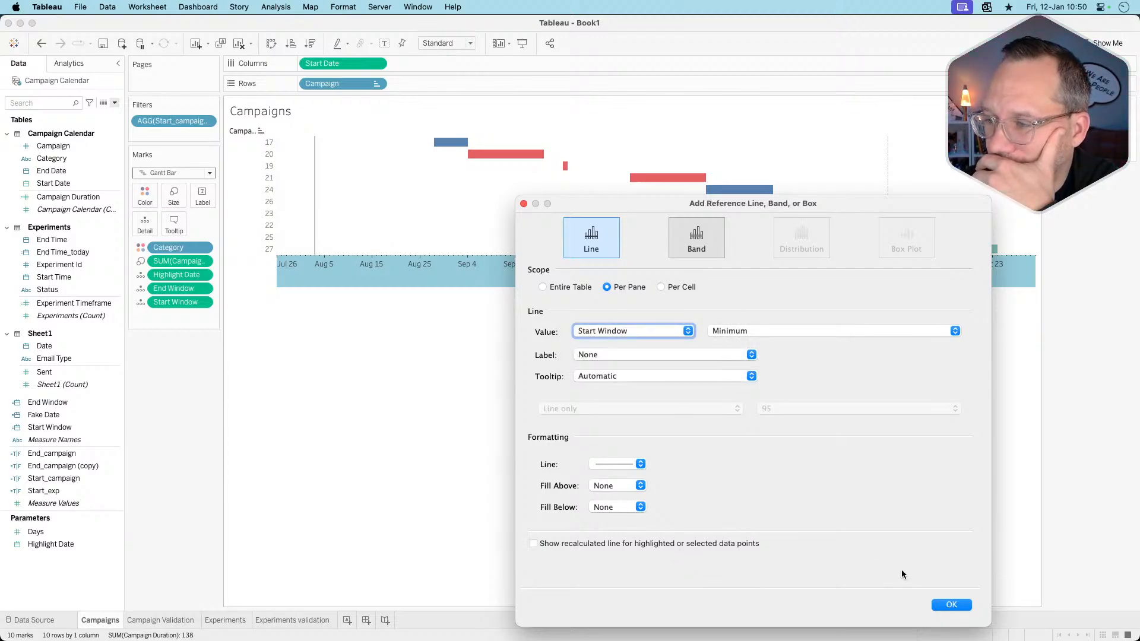
pyautogui.click(951, 604)
pyautogui.rightClick(416, 272)
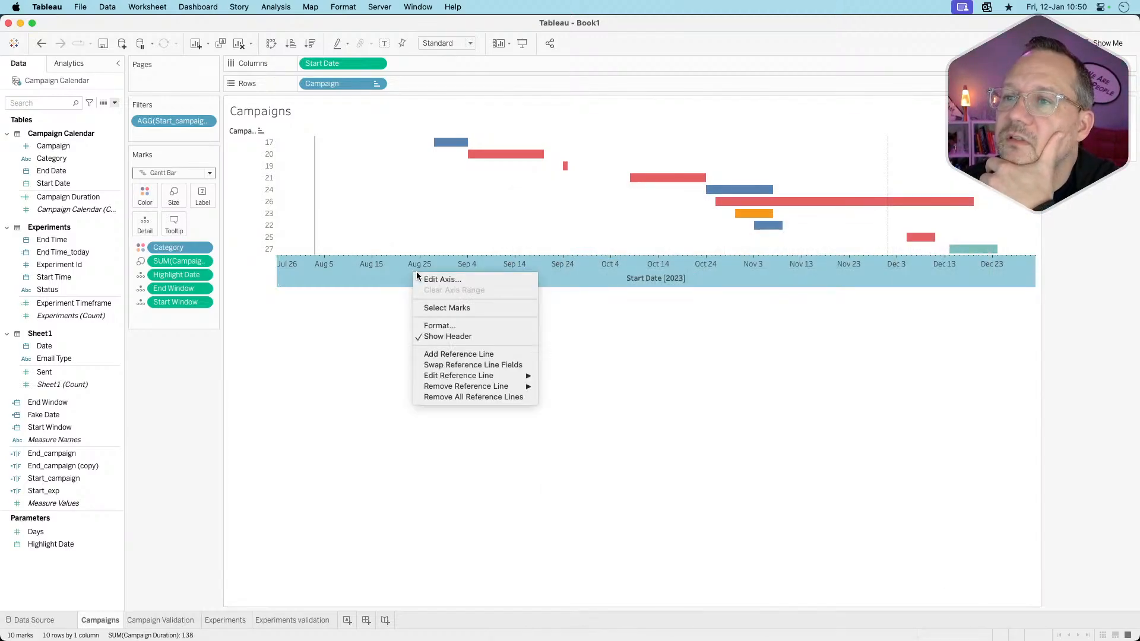
pyautogui.click(430, 282)
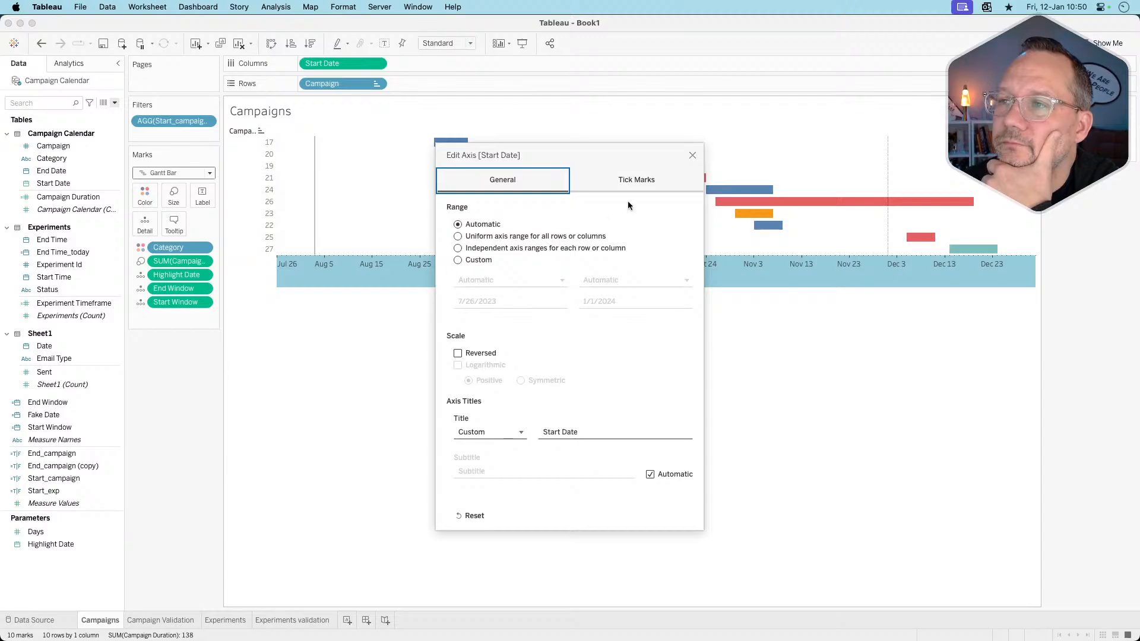
pyautogui.click(693, 155)
# - Add a reference line at the minimum End Window on the Start Date axis, with no label and no recalculated line for selected points
pyautogui.rightClick(482, 272)
pyautogui.click(515, 352)
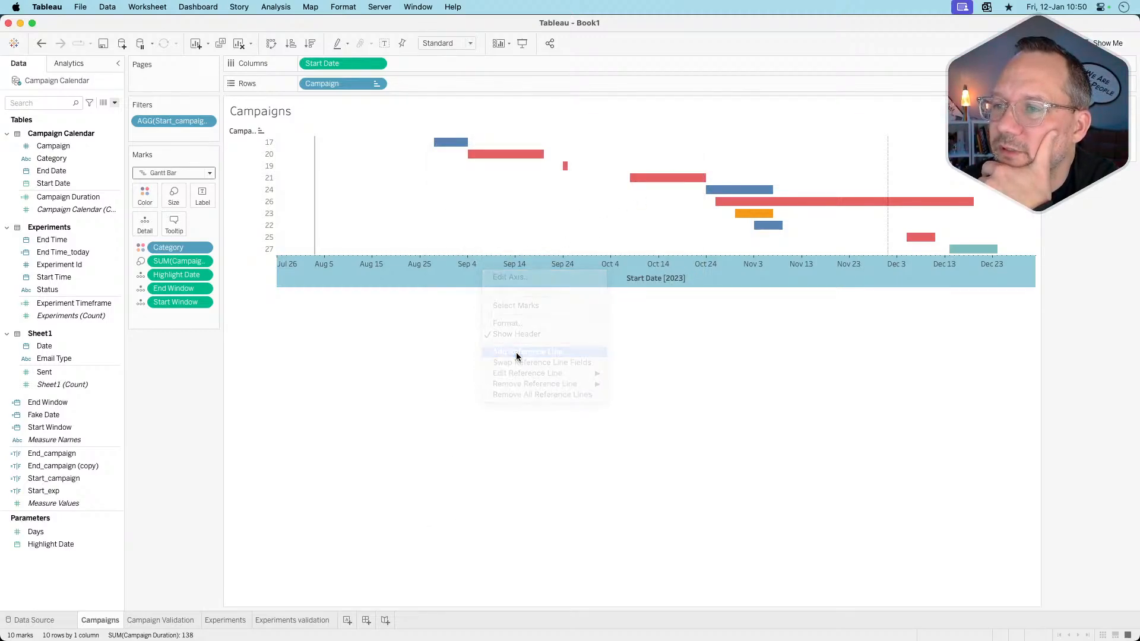
pyautogui.click(455, 248)
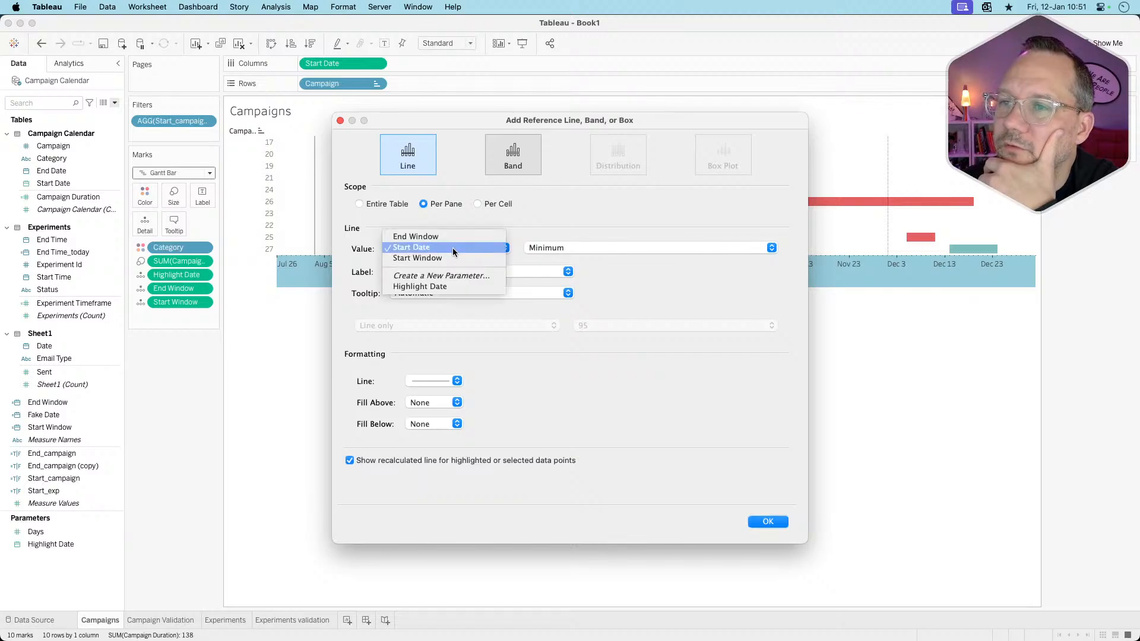
pyautogui.click(442, 236)
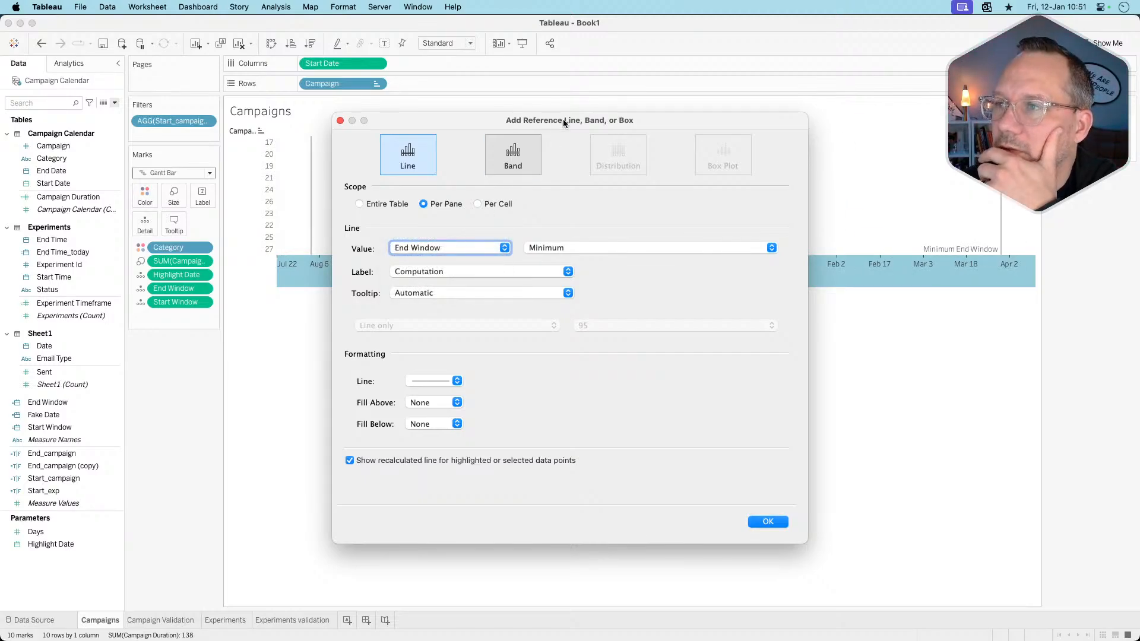
pyautogui.moveTo(563, 119); pyautogui.dragTo(550, 243)
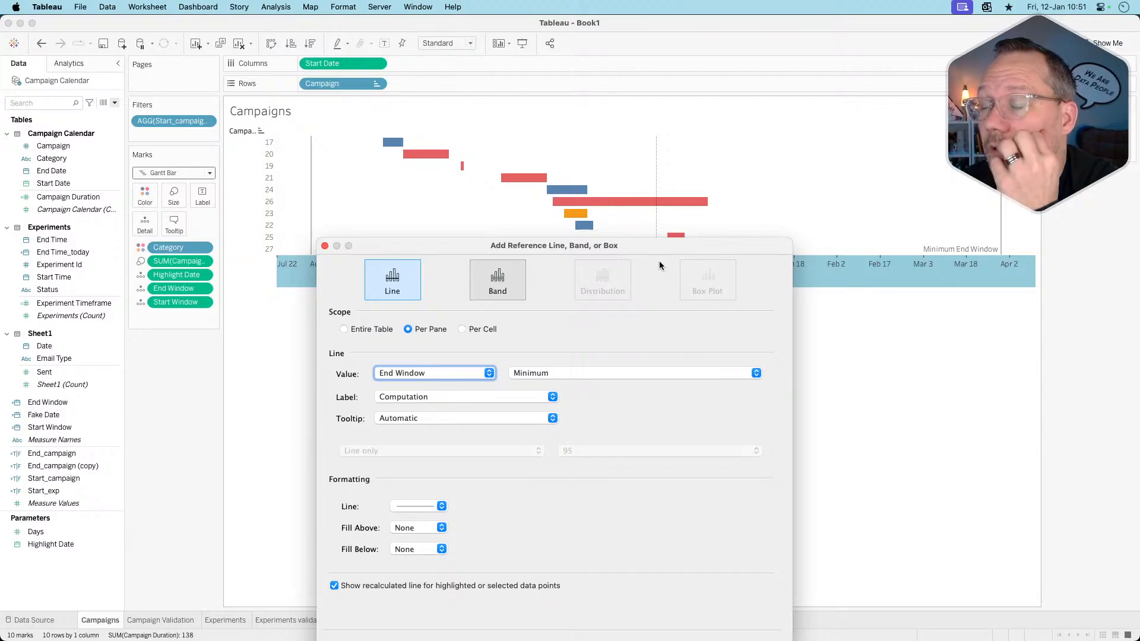
pyautogui.click(439, 398)
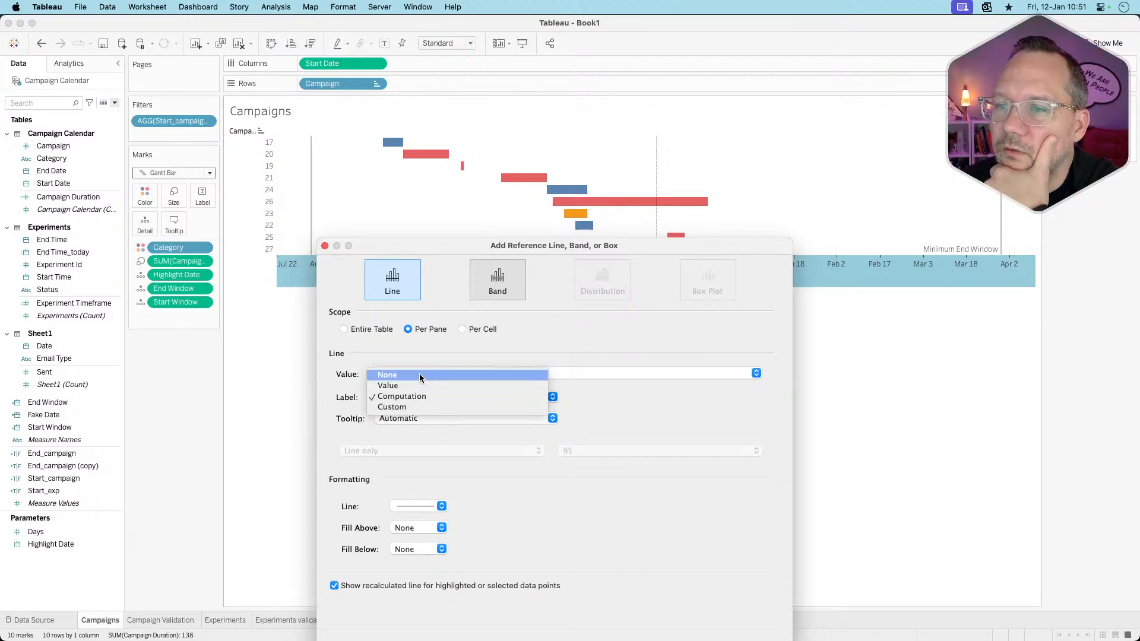
pyautogui.click(420, 375)
pyautogui.click(487, 585)
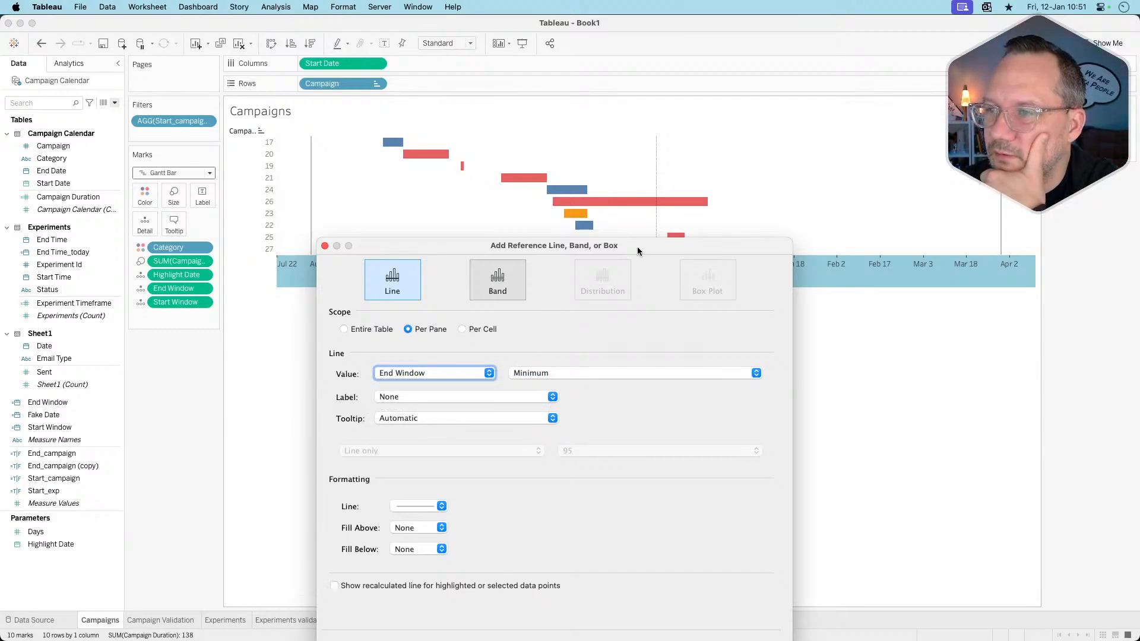
pyautogui.moveTo(639, 243); pyautogui.dragTo(651, 152)
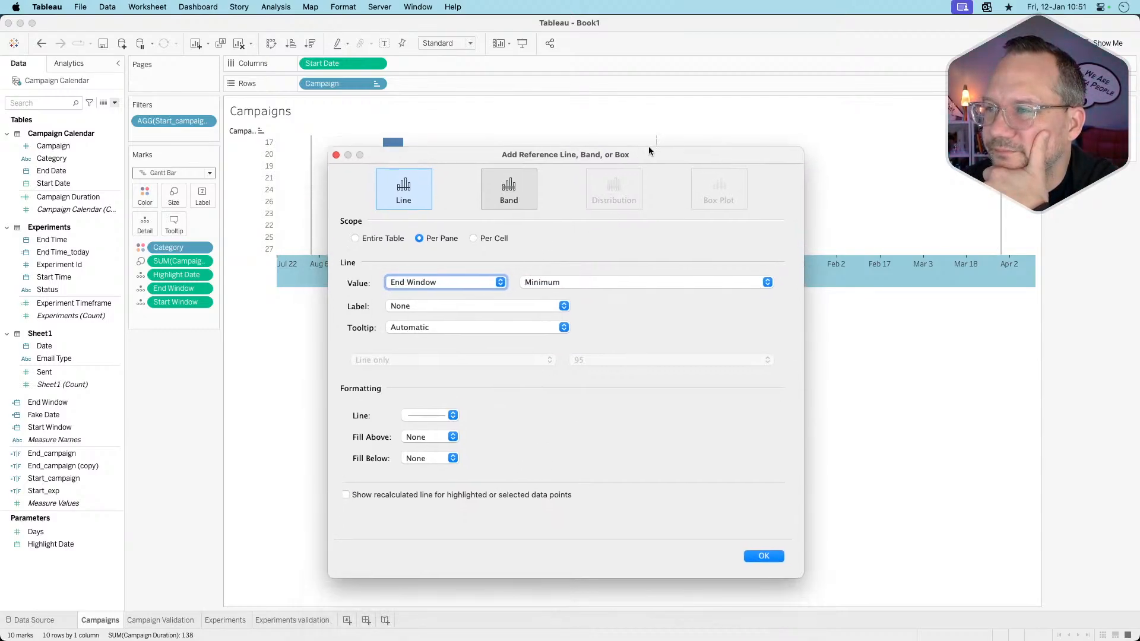
pyautogui.click(763, 556)
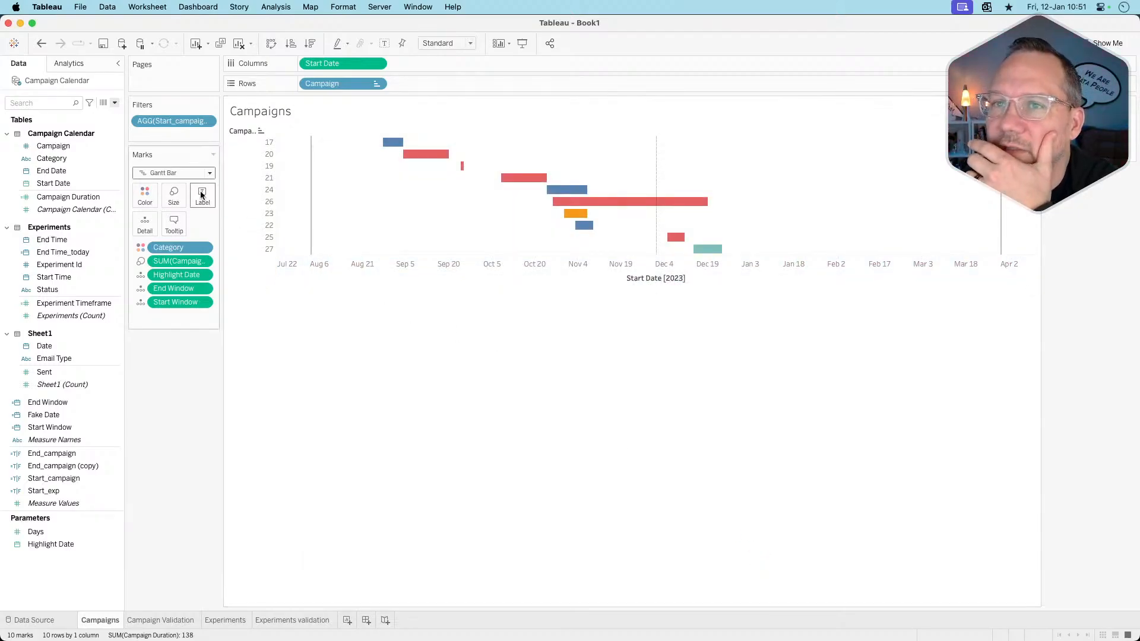
# - Remove the Start_campaign filter from the Campaigns sheet to check all campaigns against the window lines
pyautogui.moveTo(175, 123); pyautogui.dragTo(145, 444)
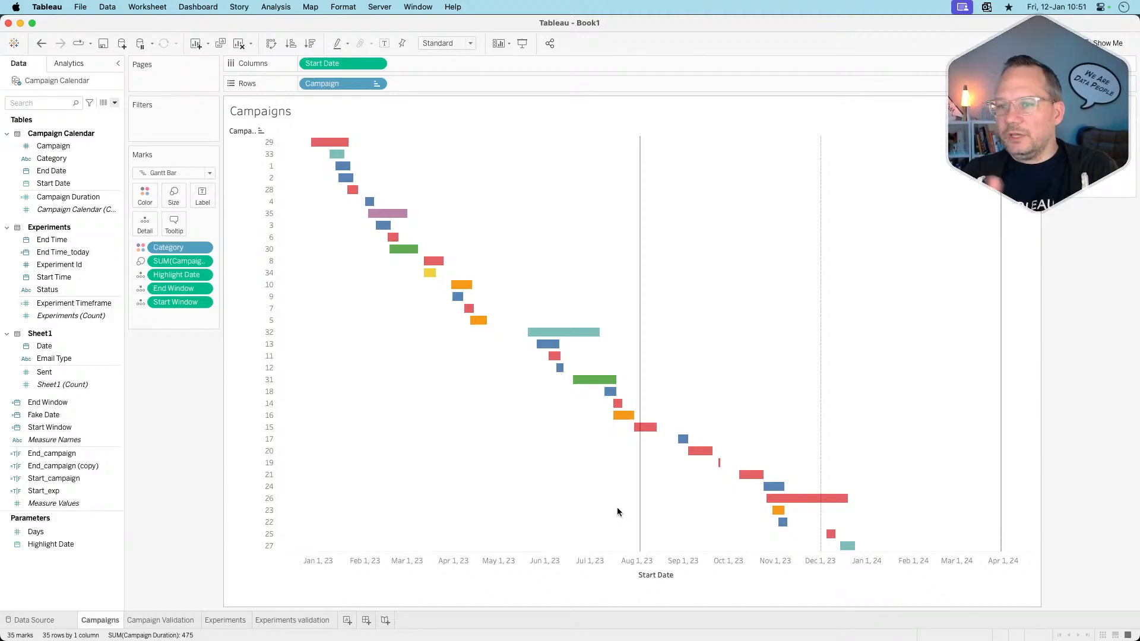
pyautogui.moveTo(633, 427)
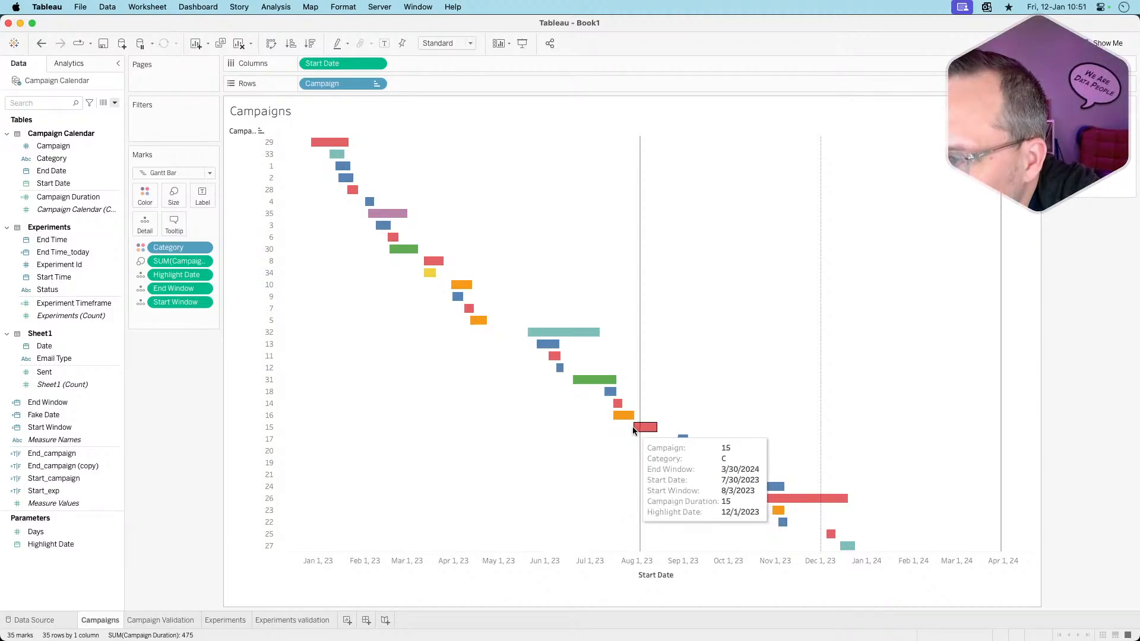
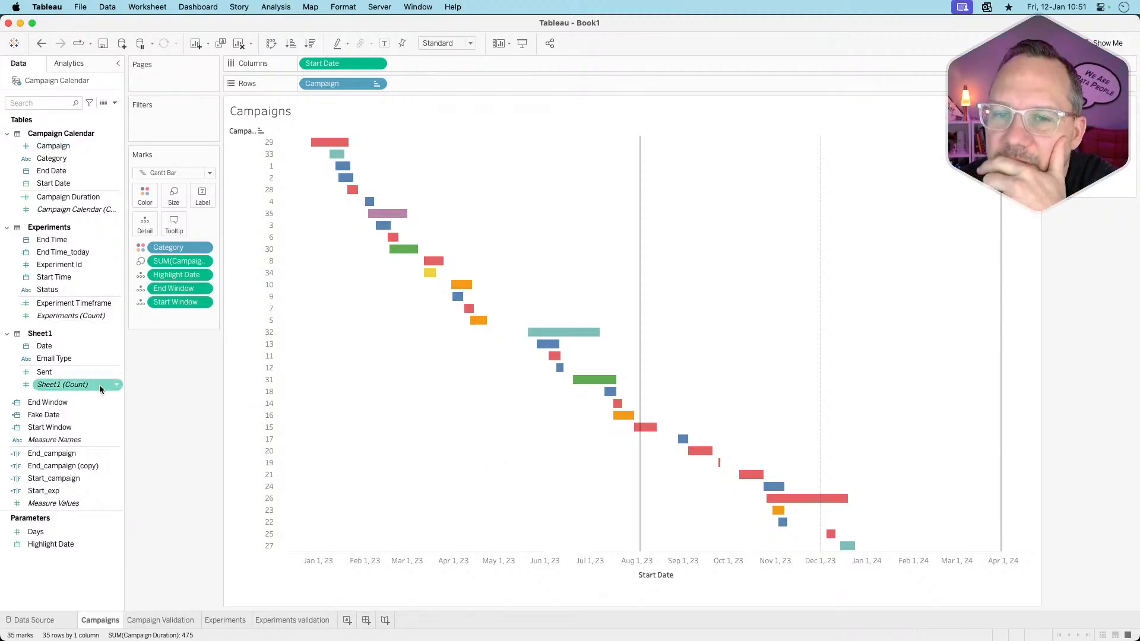
# - Extend the Start_campaign calculation with a second line reading or MIN([End Date])<[Start Date]
pyautogui.click(88, 466)
pyautogui.click(74, 479)
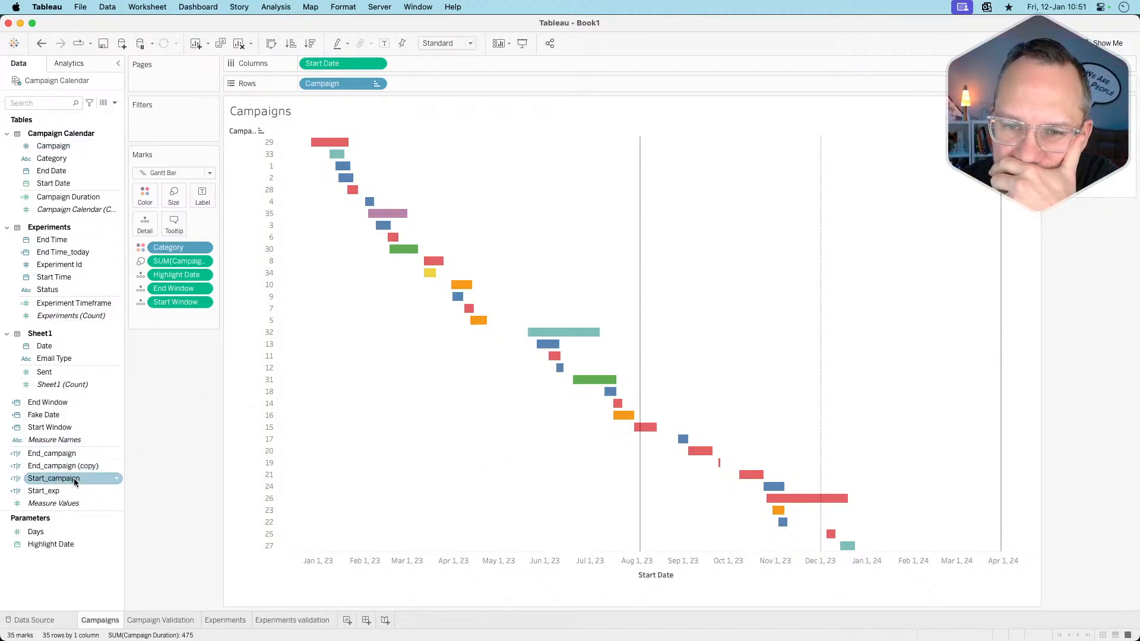
pyautogui.rightClick(65, 480)
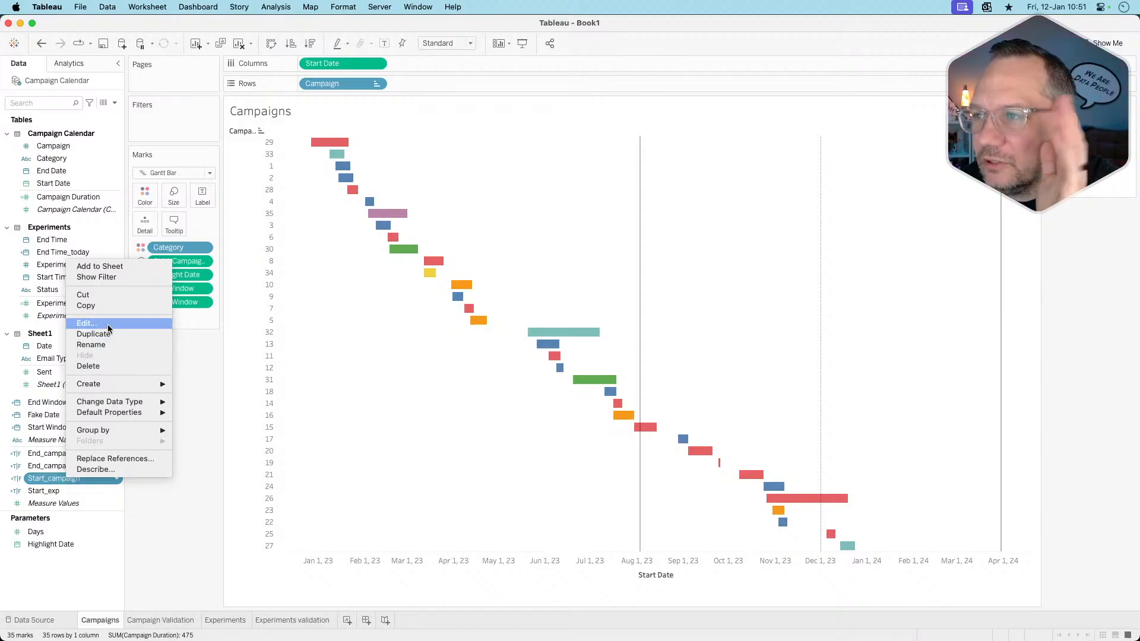
pyautogui.click(86, 324)
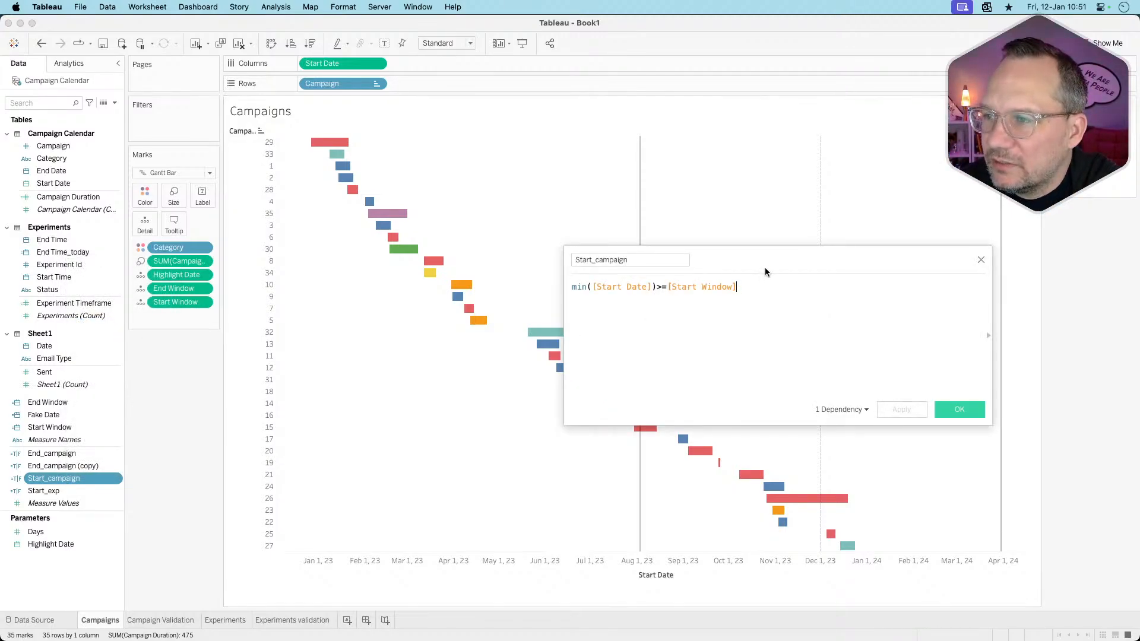
pyautogui.moveTo(748, 256); pyautogui.dragTo(581, 206)
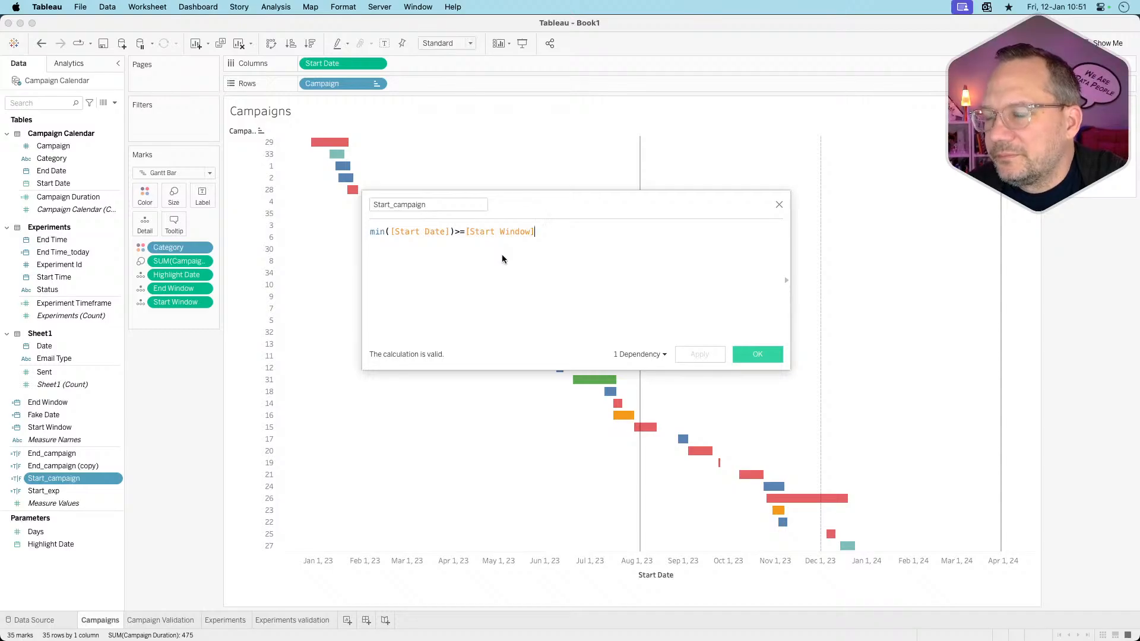
pyautogui.moveTo(638, 431)
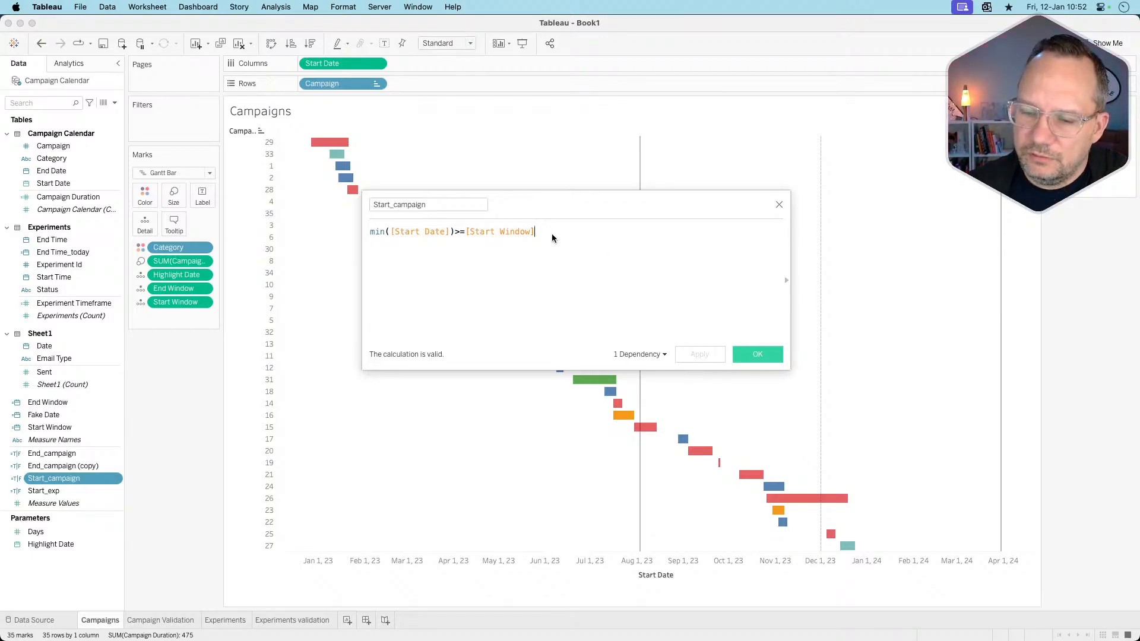
pyautogui.press('Return')
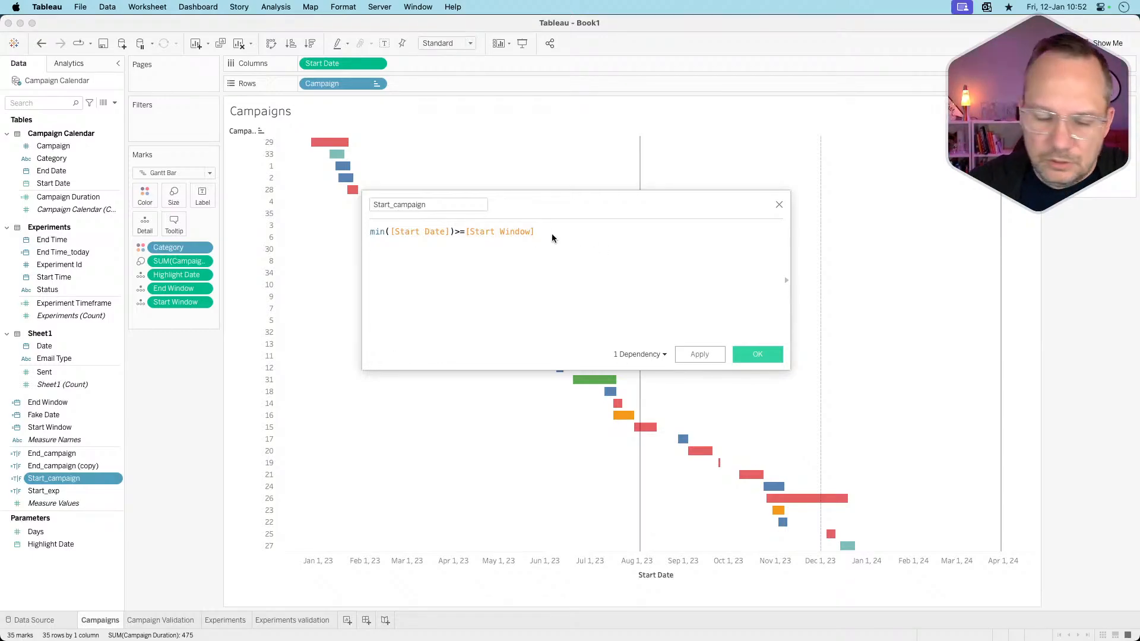
pyautogui.write('or ')
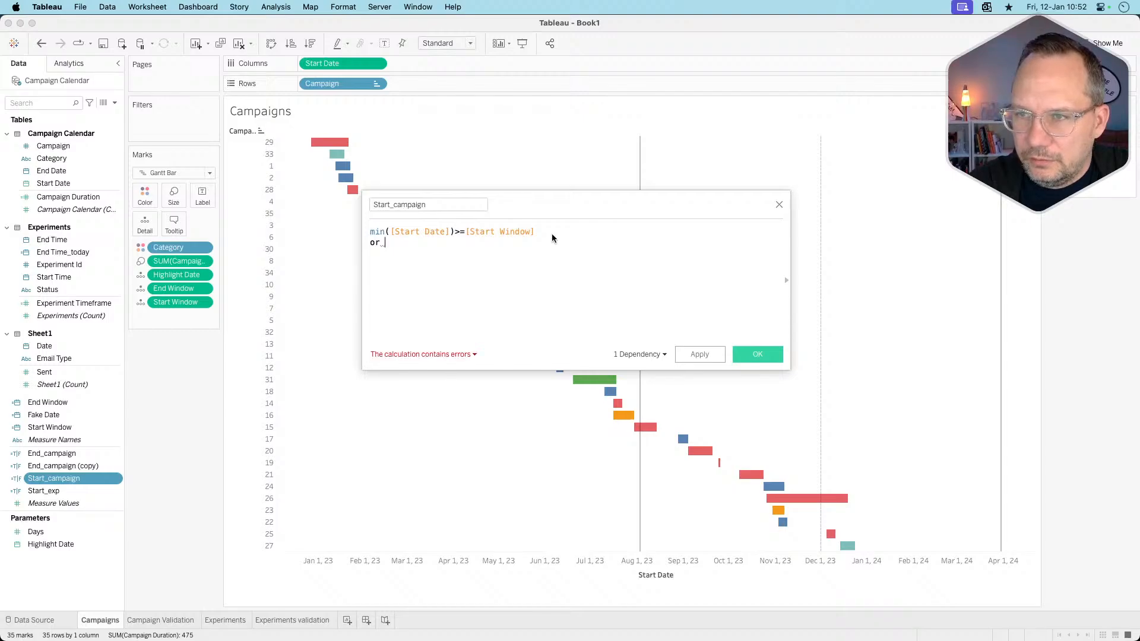
pyautogui.write('MIN(end')
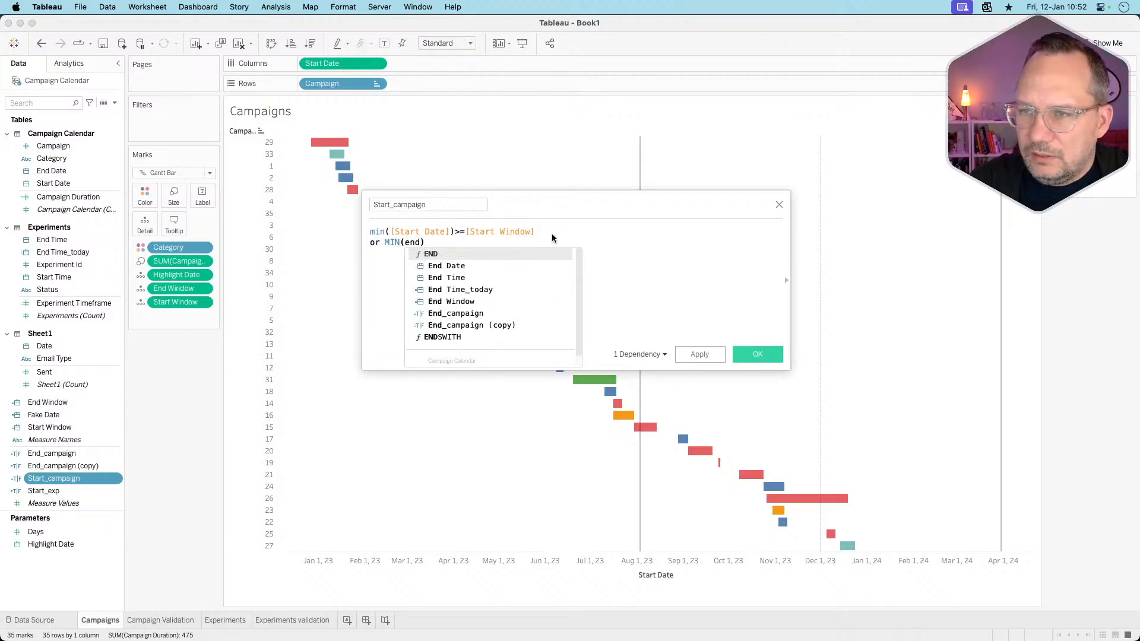
pyautogui.press('Down')
pyautogui.press('Return')
pyautogui.write('<')
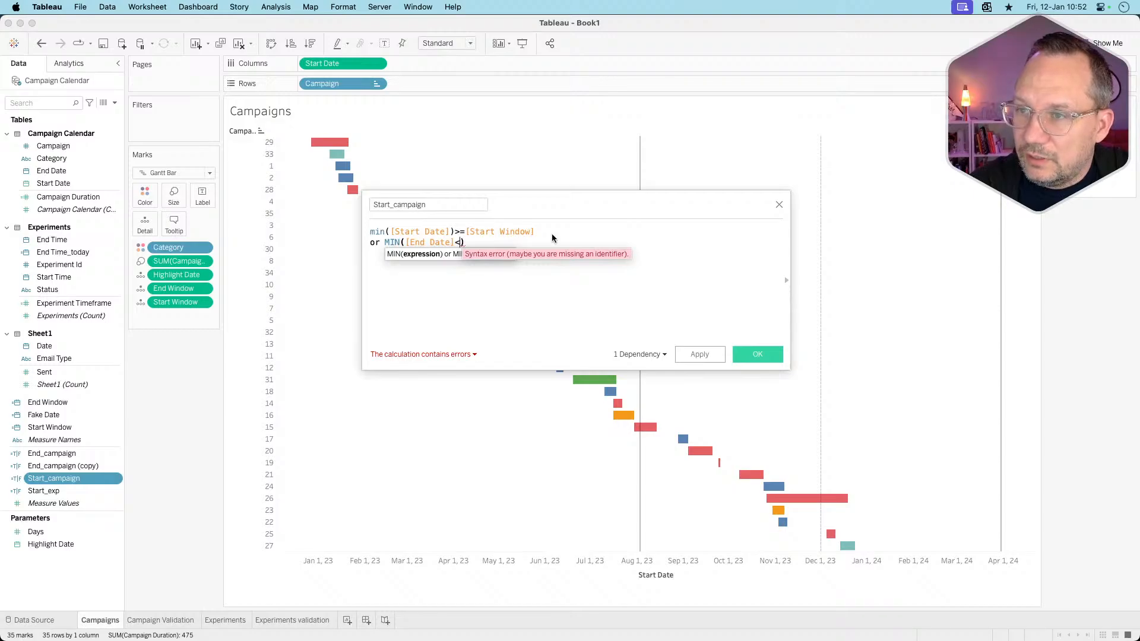
pyautogui.press('BackSpace')
pyautogui.press('Right')
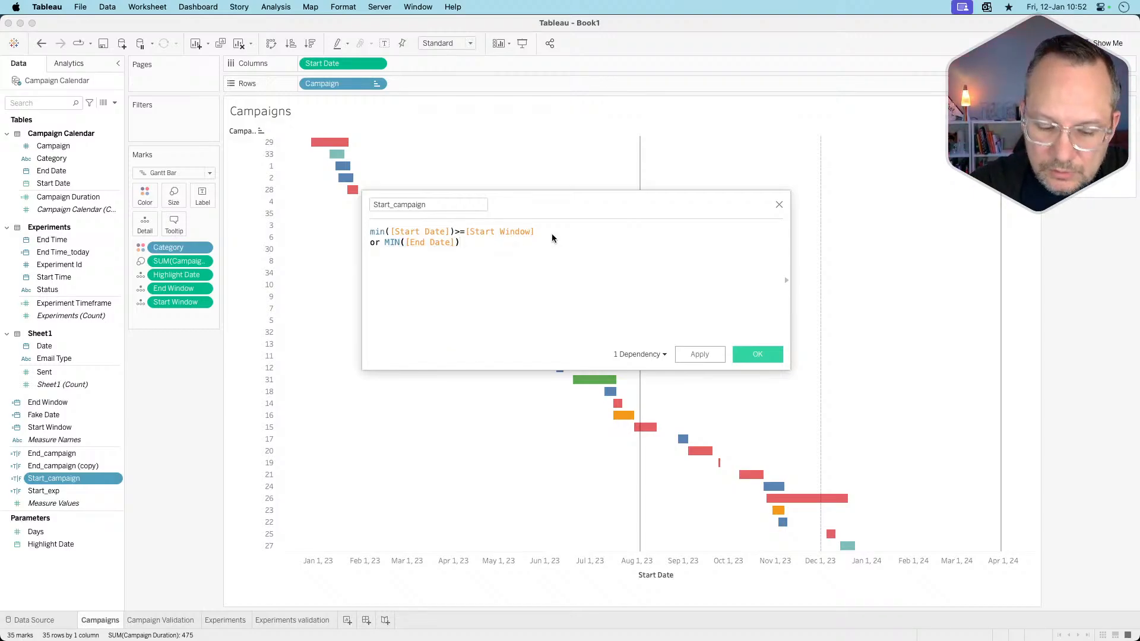
pyautogui.write('<')
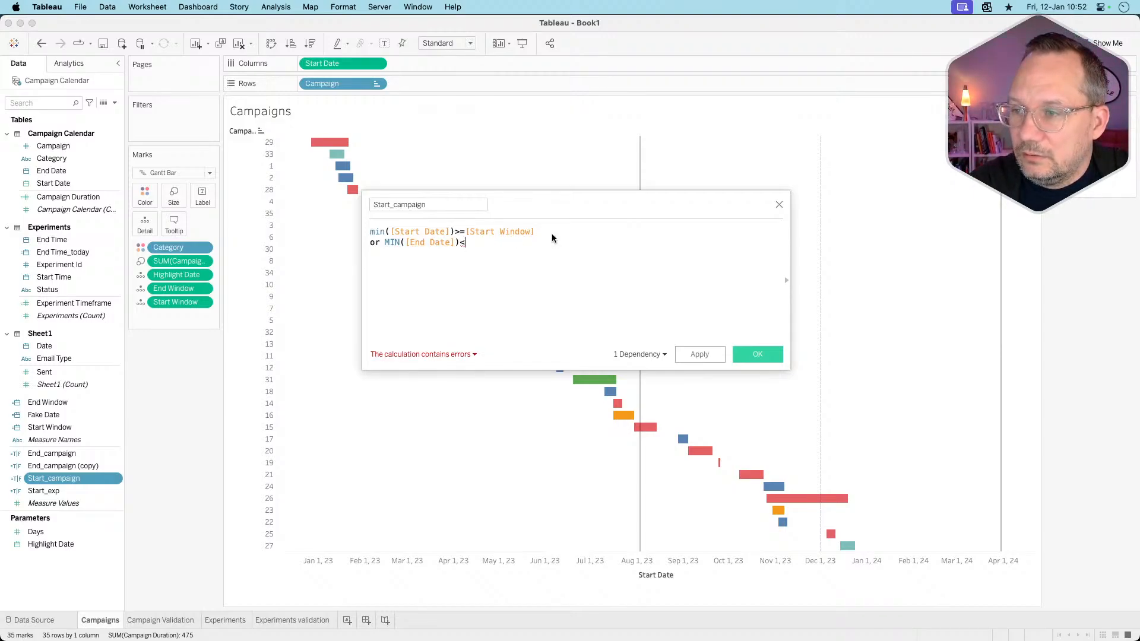
pyautogui.write('start')
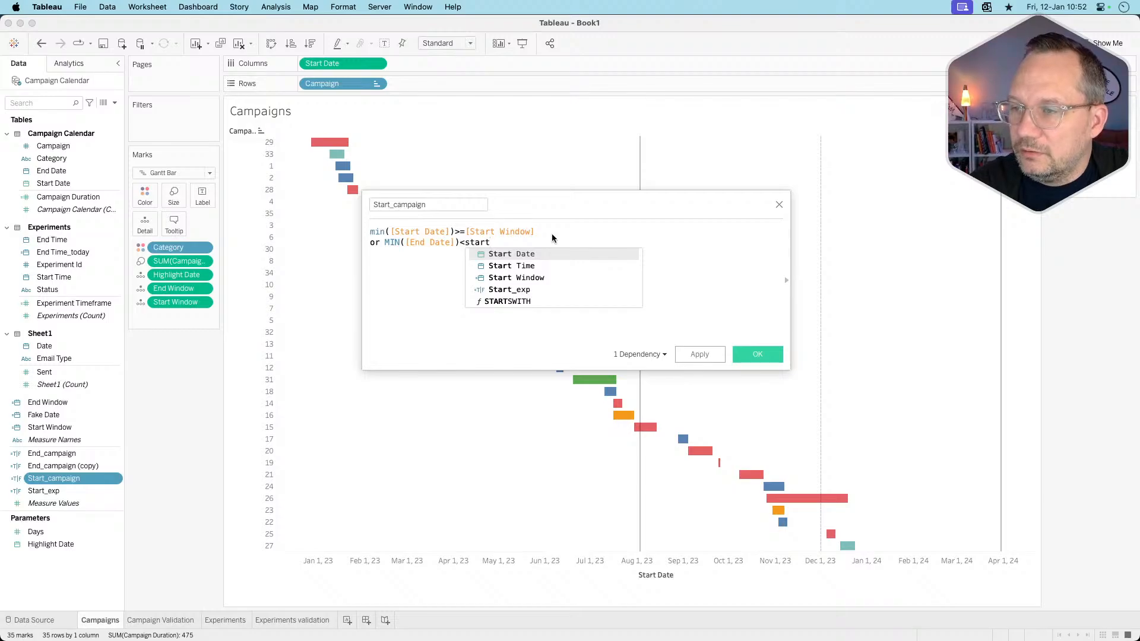
pyautogui.press('Return')
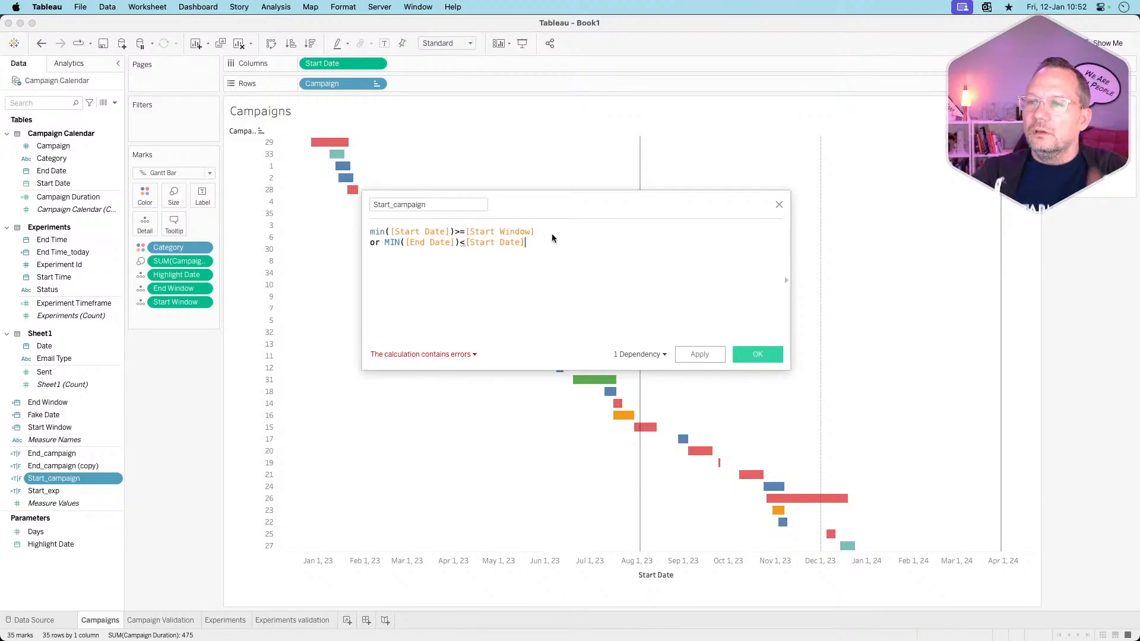
# - Replace [Start Date] with [Start Window] in the calculation's or condition
pyautogui.doubleClick(506, 244)
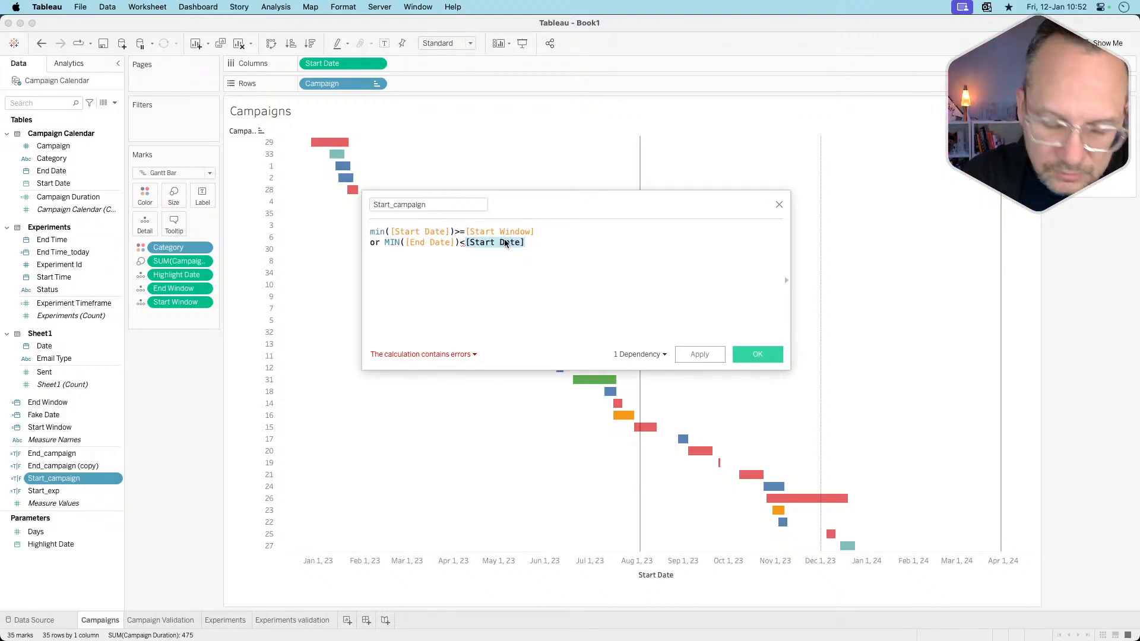
pyautogui.write('start')
pyautogui.press('Down')
pyautogui.press('Down')
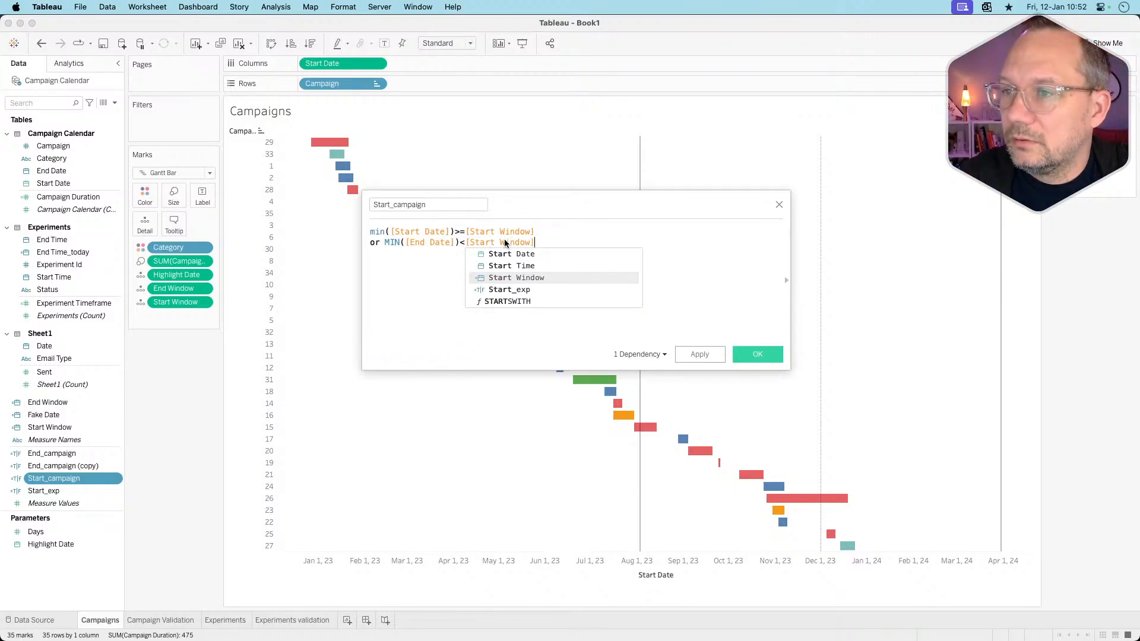
pyautogui.press('Return')
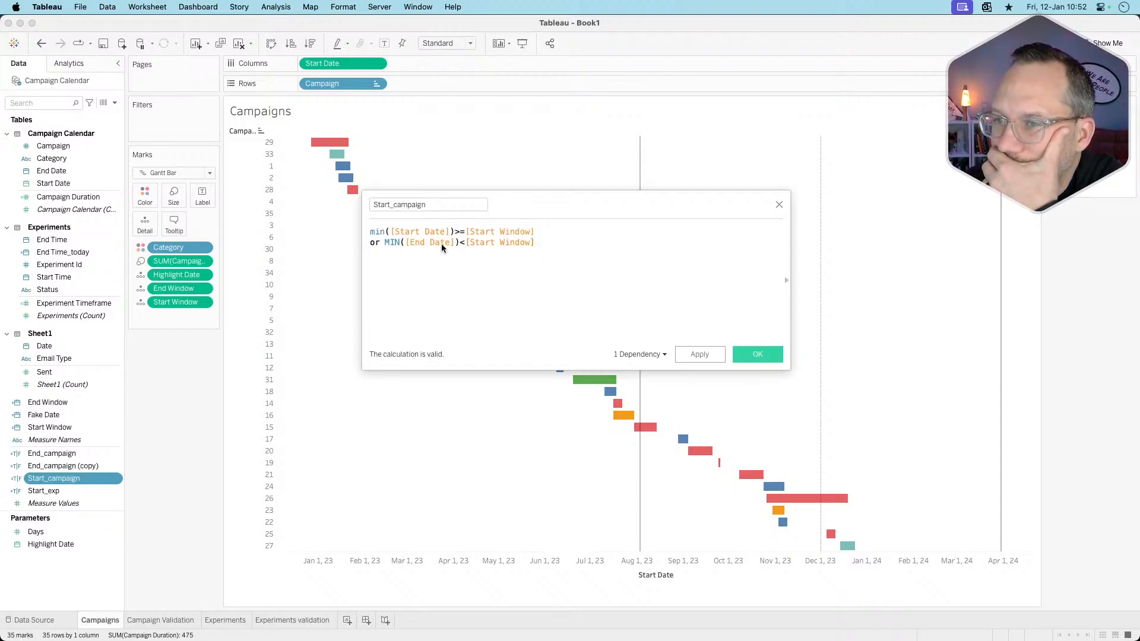
# - Enclose the two Start Window conditions of the Start_campaign calculation in one pair of parentheses
pyautogui.click(370, 232)
pyautogui.write('(')
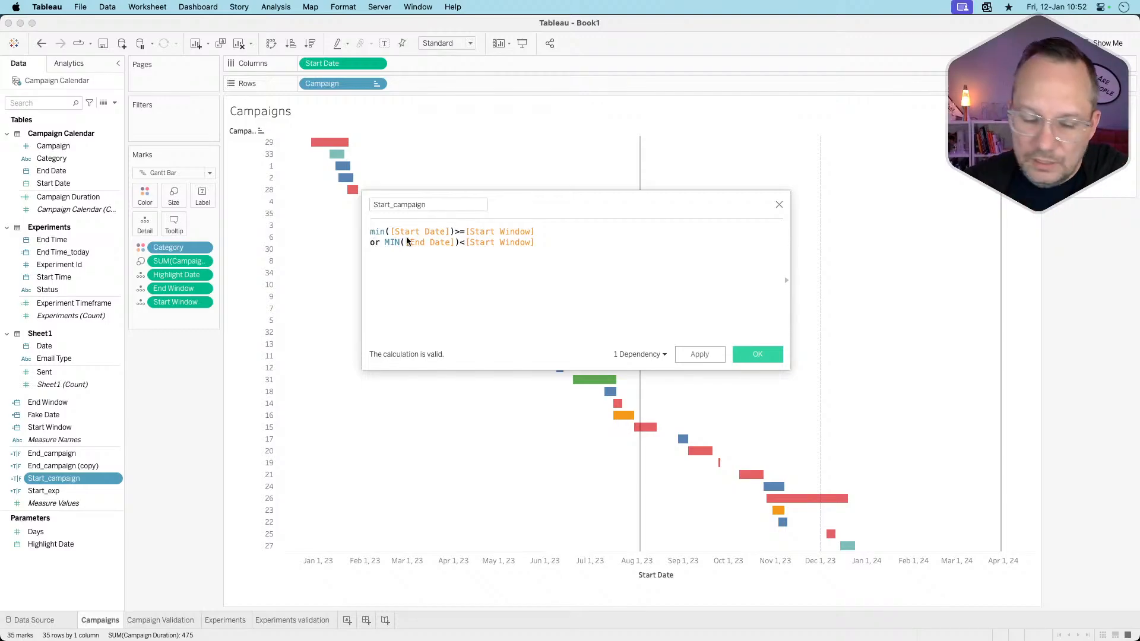
pyautogui.click(542, 239)
pyautogui.write(')')
# - Add an and clause below the parenthesised conditions with the comparison MIN([End Date])<=[End Window]
pyautogui.press('Return')
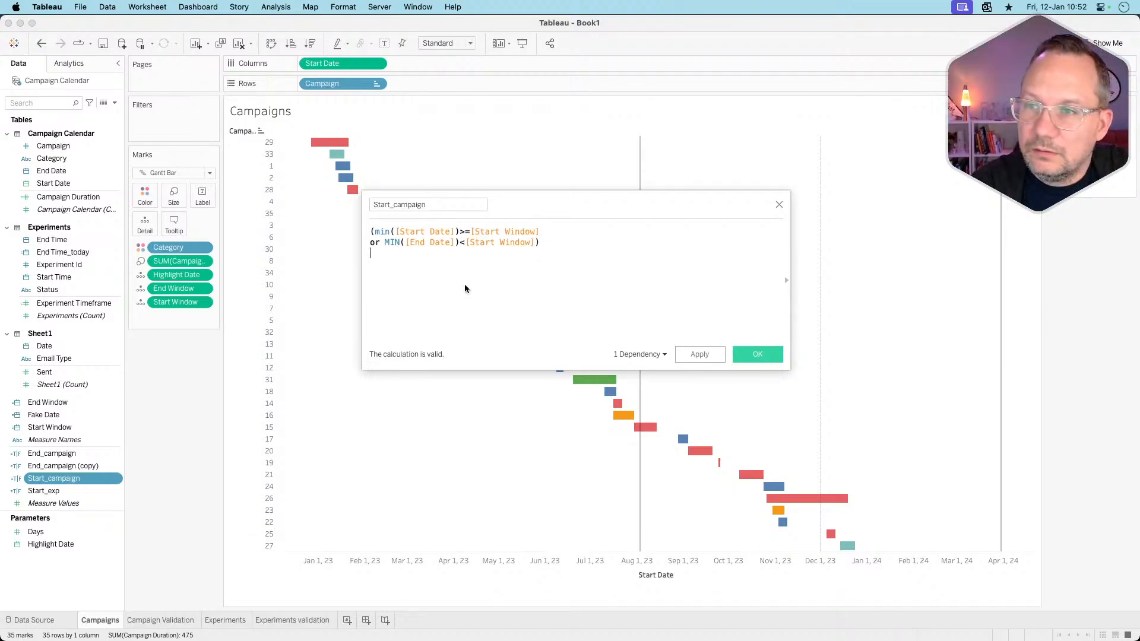
pyautogui.write('and')
pyautogui.press('Return')
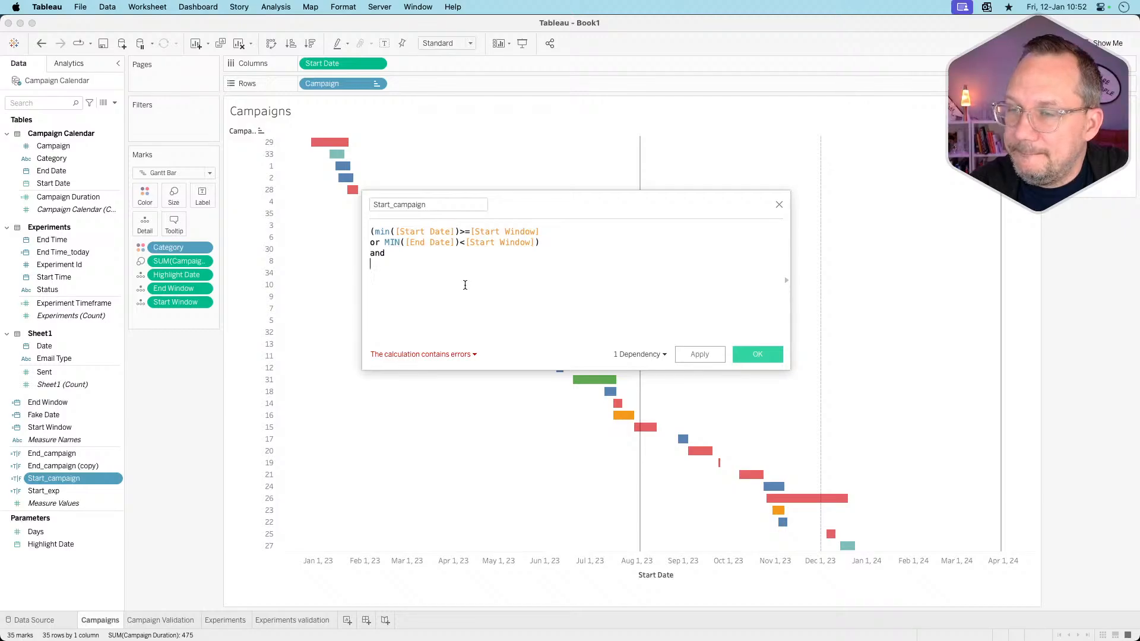
pyautogui.write('min')
pyautogui.press('Return')
pyautogui.write('end')
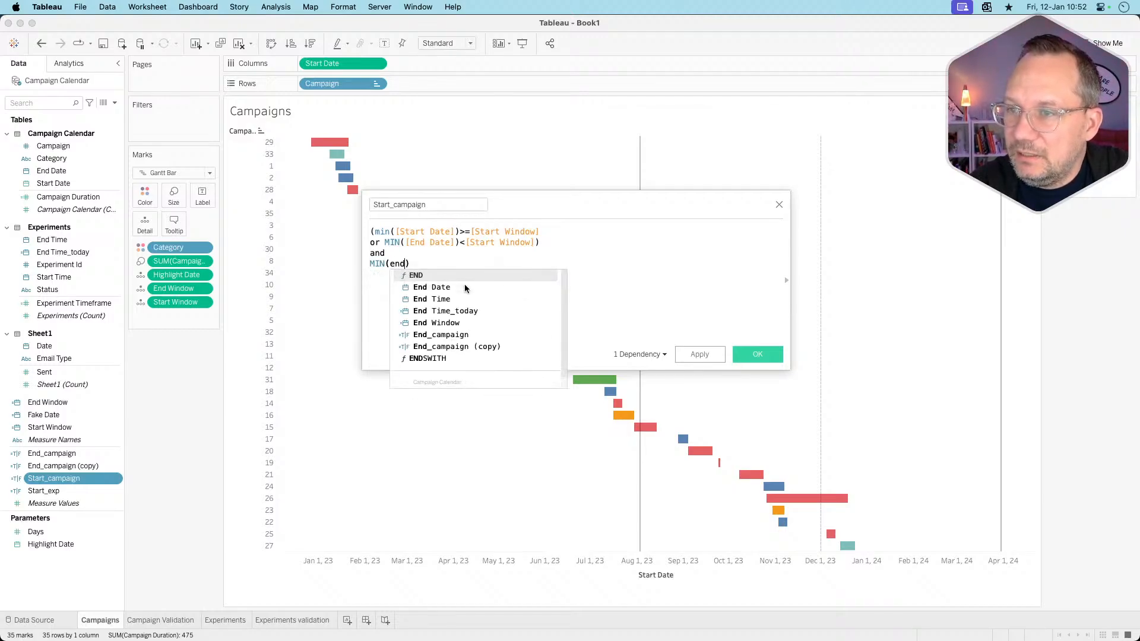
pyautogui.click(465, 287)
pyautogui.write('<')
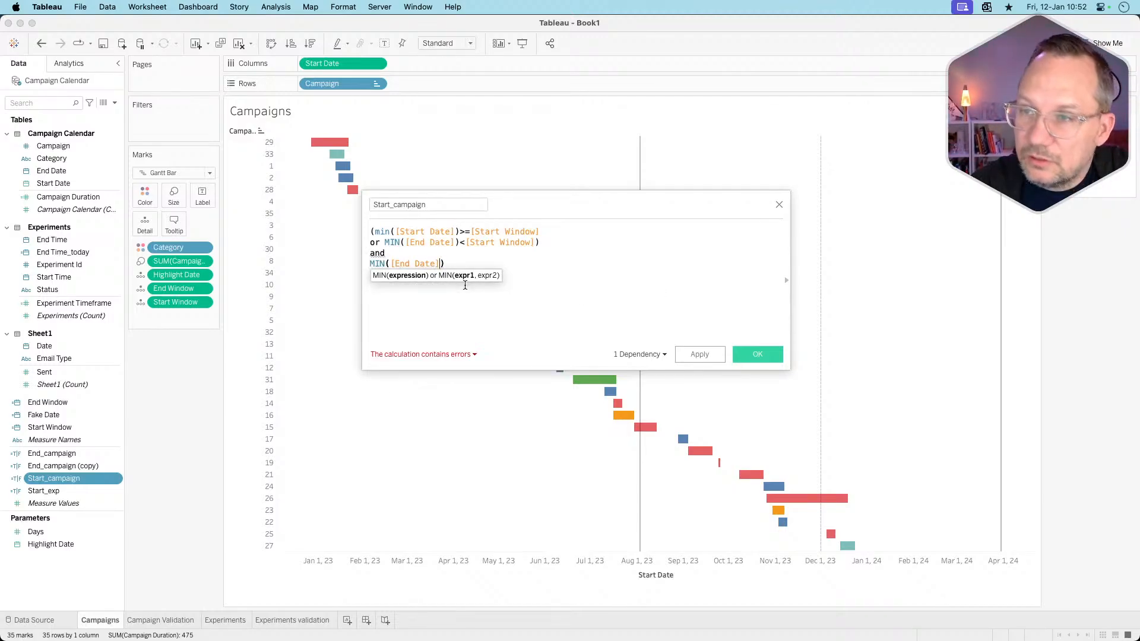
pyautogui.press('BackSpace')
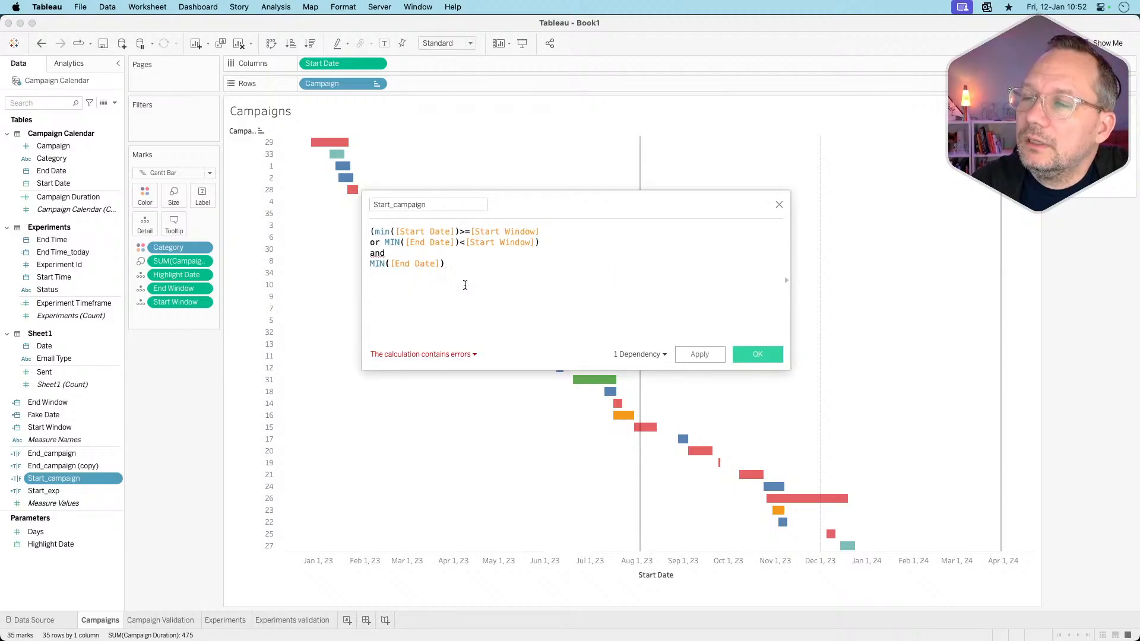
pyautogui.write('<')
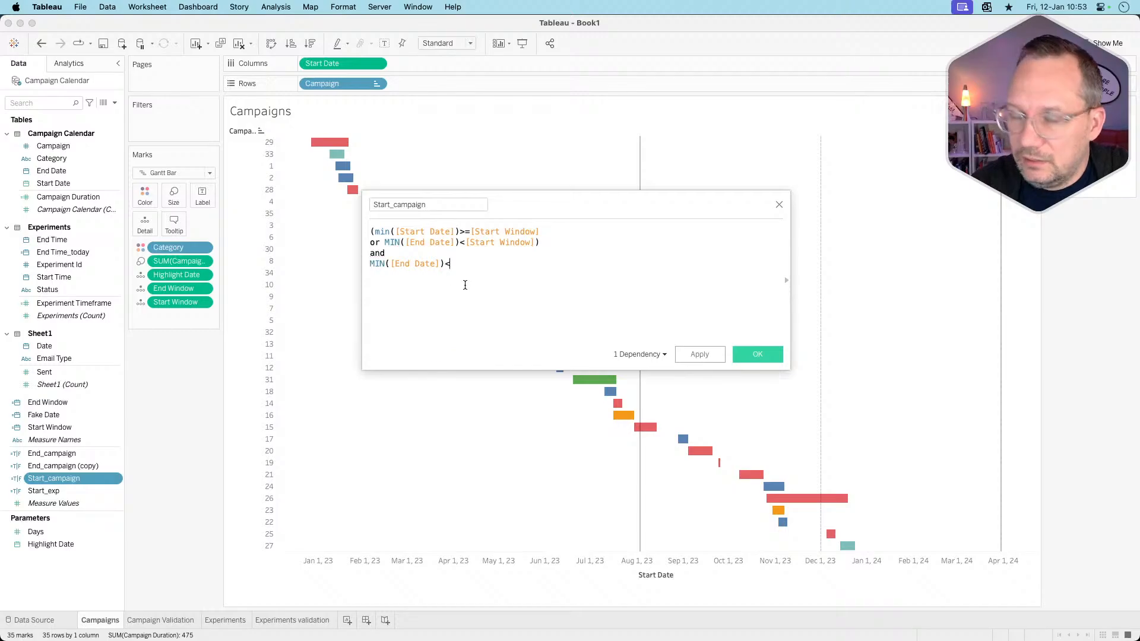
pyautogui.write('=end')
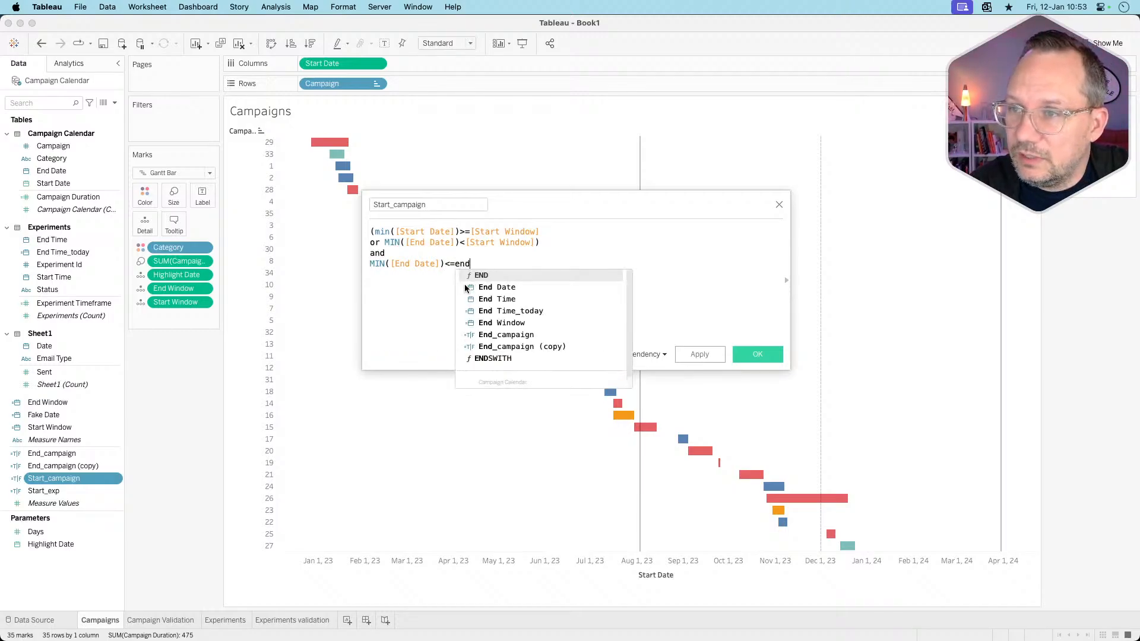
pyautogui.press('Down')
pyautogui.press('Down')
pyautogui.press('Down')
pyautogui.press('Down')
pyautogui.press('Down')
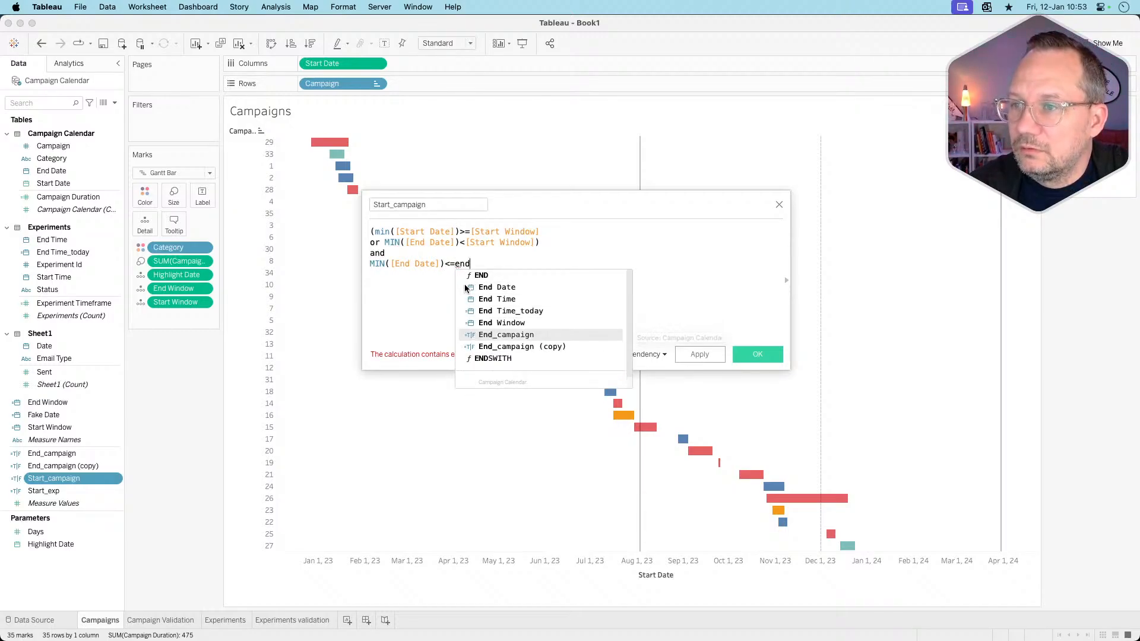
pyautogui.press('Up')
pyautogui.press('Return')
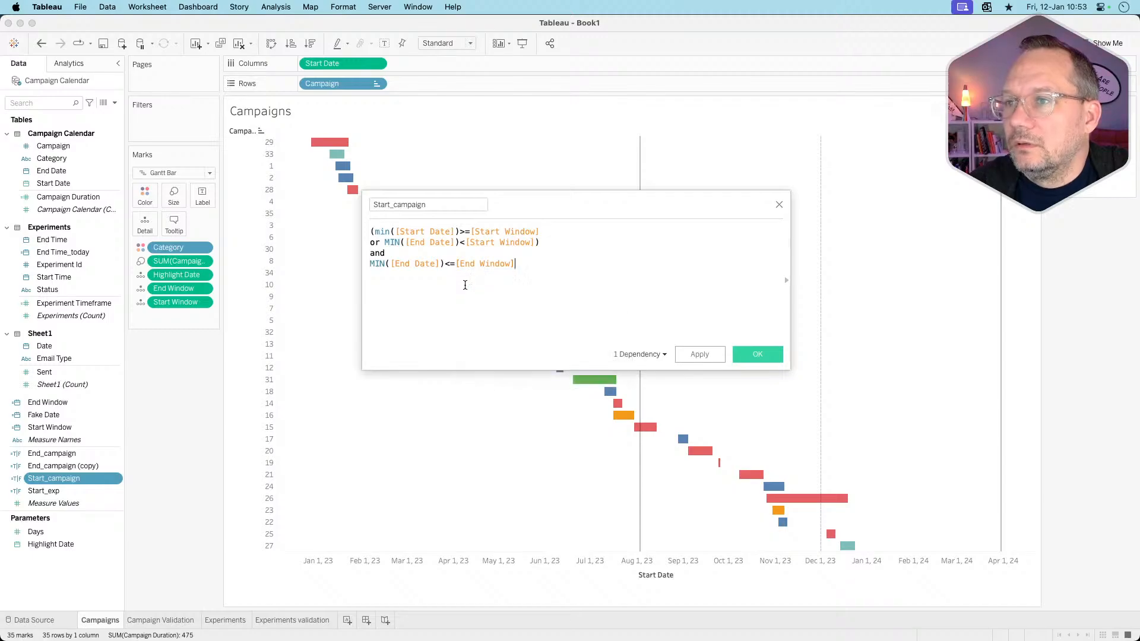
# - Begin an or line below the End Window comparison and insert an opening parenthesis before MIN([End Date])
pyautogui.press('Return')
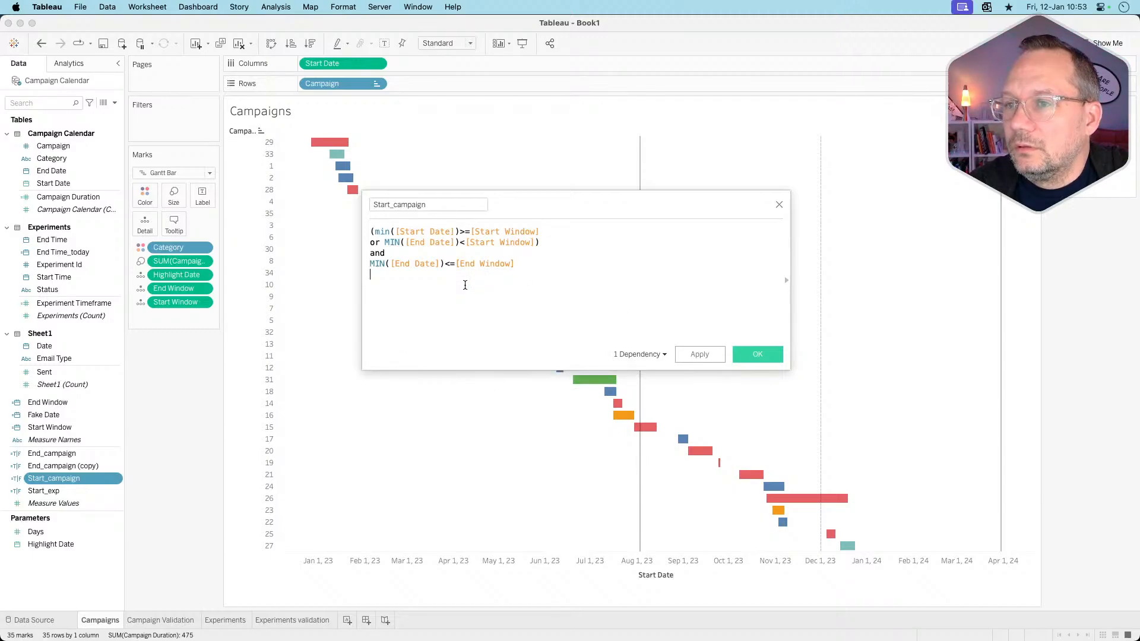
pyautogui.write('or')
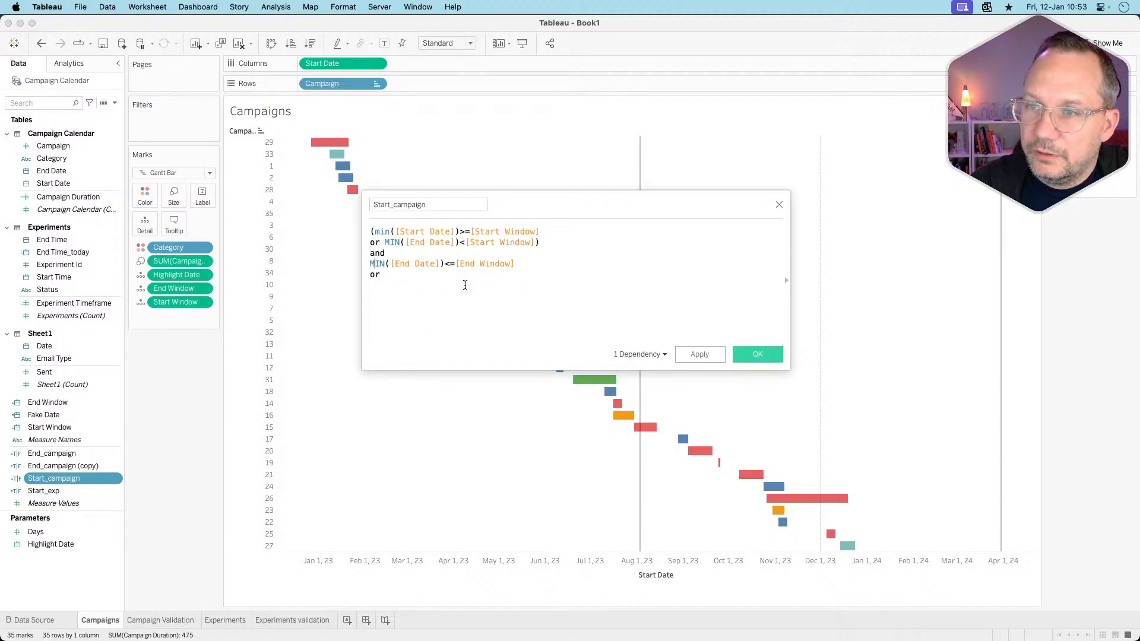
pyautogui.write(')')
pyautogui.press('BackSpace')
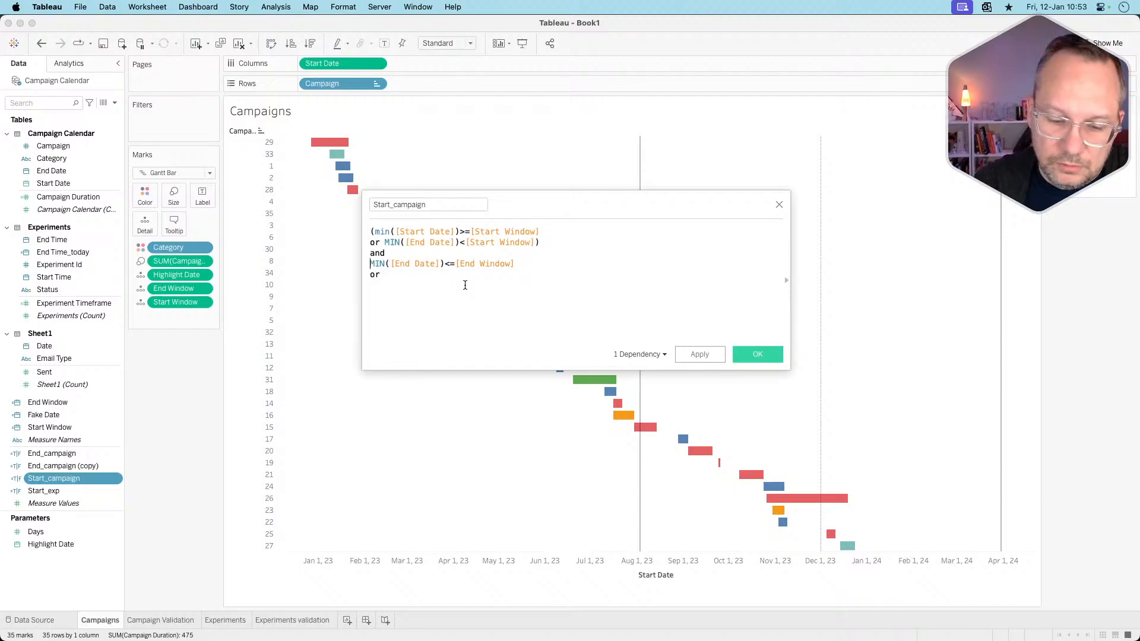
pyautogui.write('(')
pyautogui.press('Right')
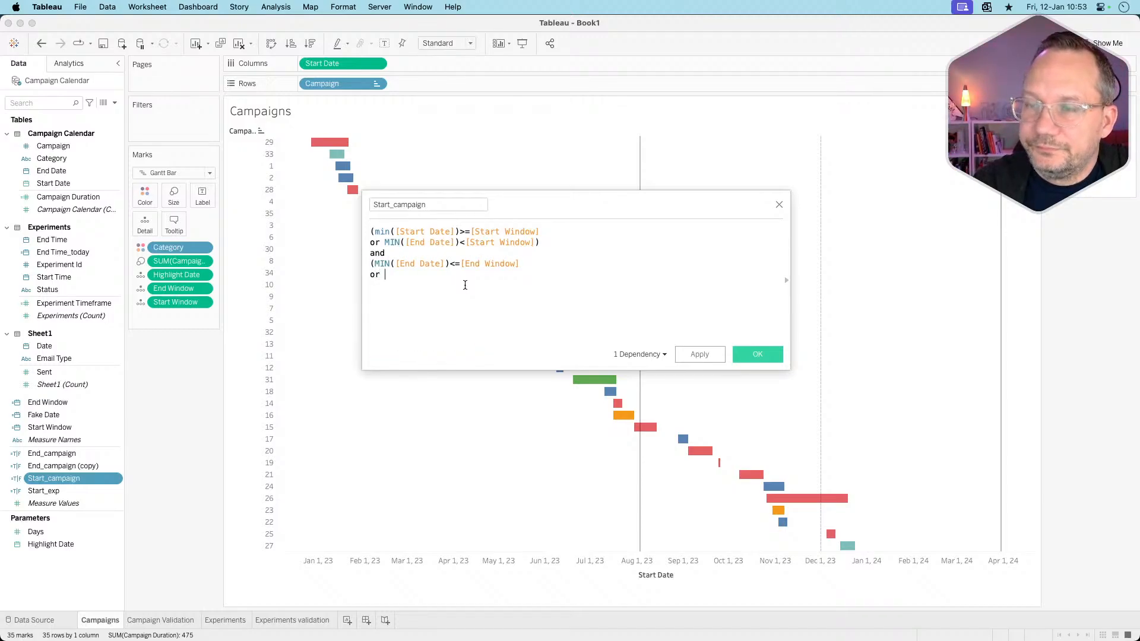
# - Remove the unfinished or line from the calculation and close the parenthesis after [End Window]
pyautogui.write('MIN(')
pyautogui.press('BackSpace')
pyautogui.press('BackSpace')
pyautogui.press('BackSpace')
pyautogui.press('BackSpace')
pyautogui.press('BackSpace')
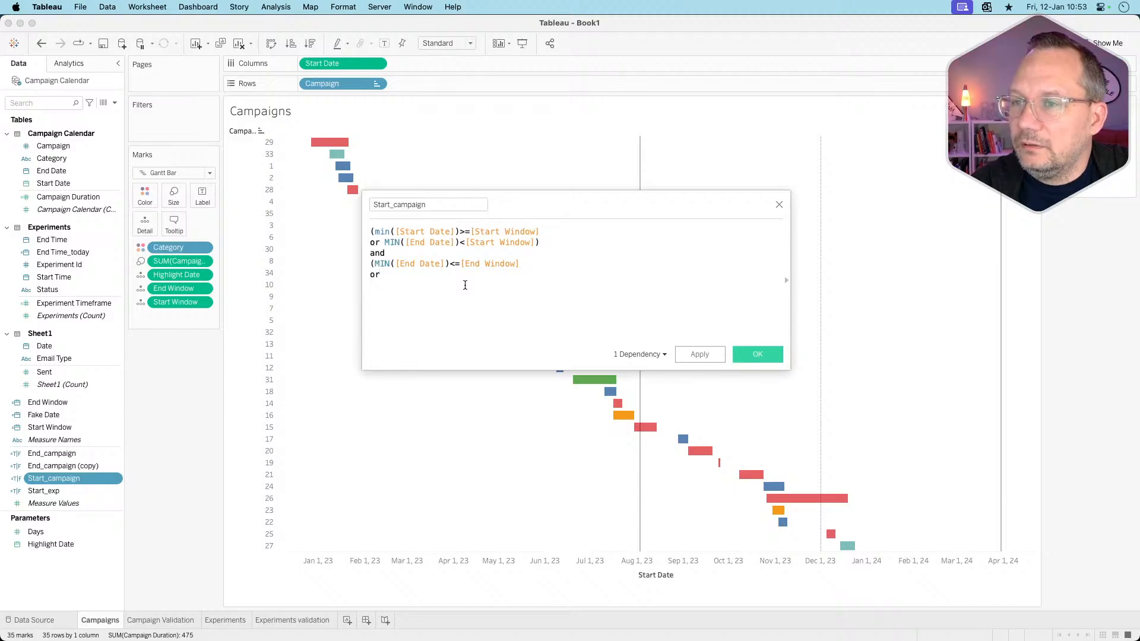
pyautogui.press('BackSpace')
pyautogui.press('BackSpace')
pyautogui.press('BackSpace')
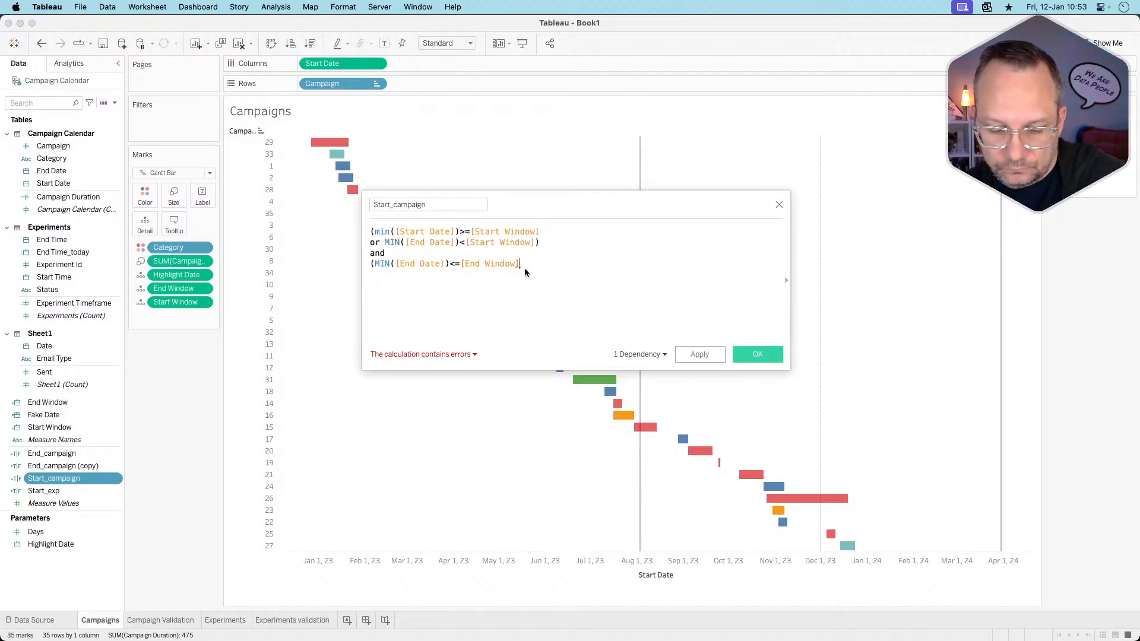
pyautogui.write(')')
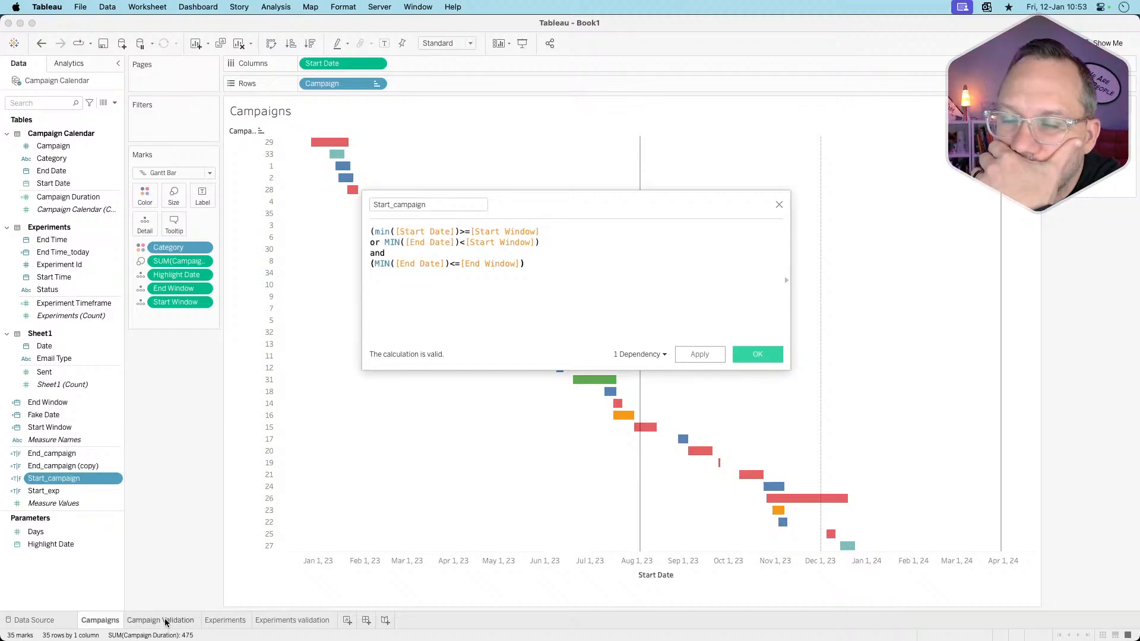
# - Apply the Start_campaign calculation and check its results on the Campaign Validation sheet with the editor moved clear of the table
pyautogui.click(166, 620)
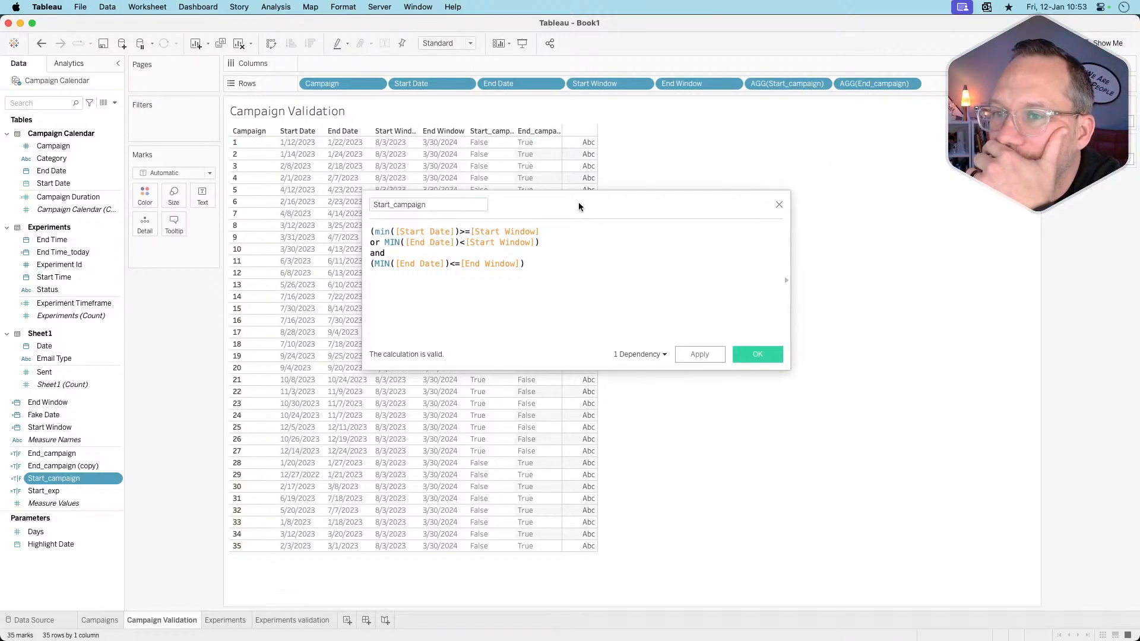
pyautogui.moveTo(579, 204); pyautogui.dragTo(819, 208)
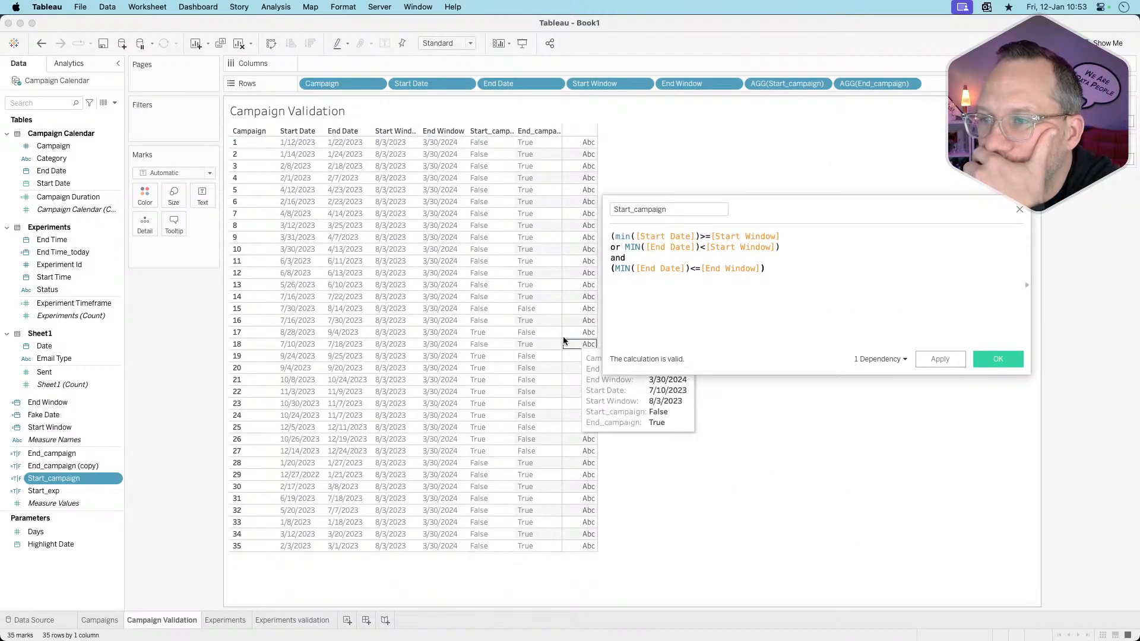
pyautogui.click(940, 359)
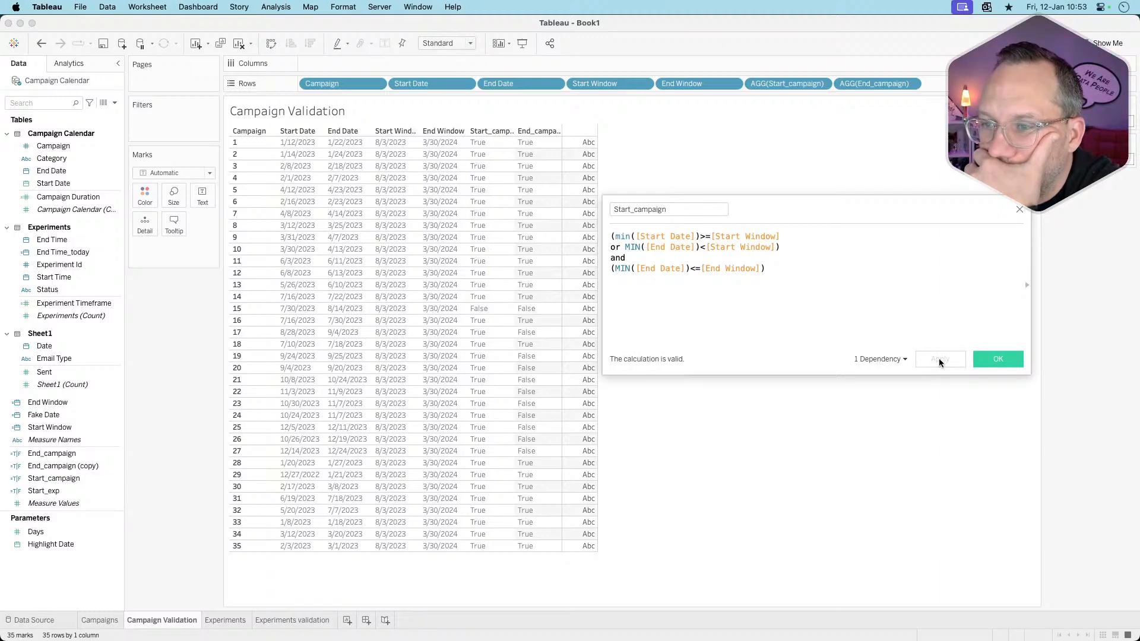
pyautogui.click(758, 312)
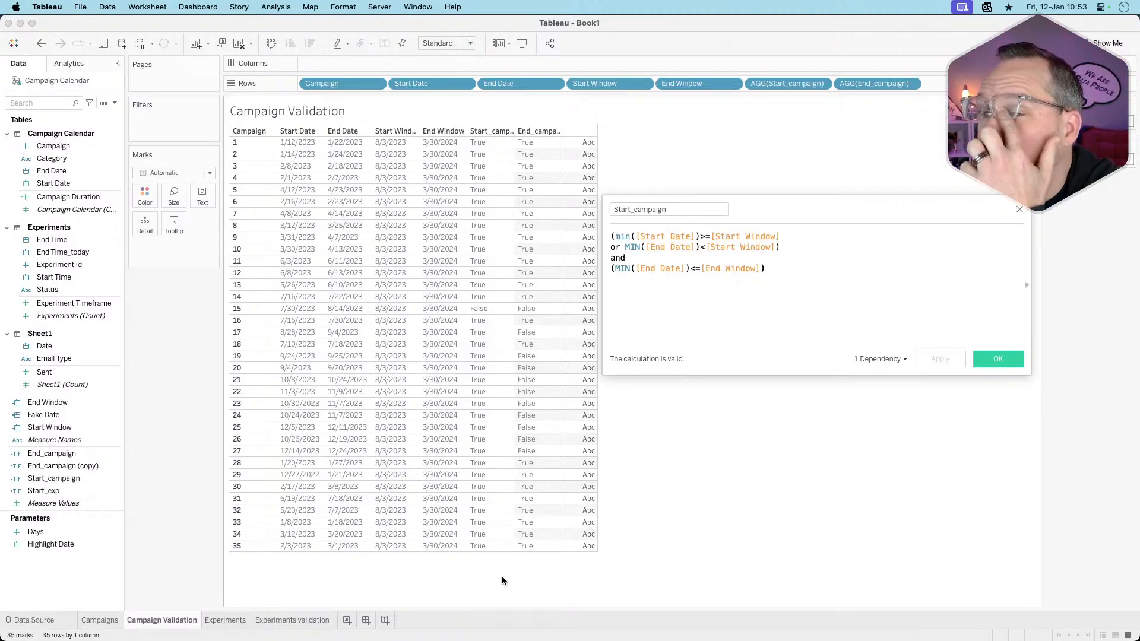
# - Change the or between the Start Window conditions of Start_campaign to and, and apply the calculation
pyautogui.click(618, 252)
pyautogui.doubleClick(616, 248)
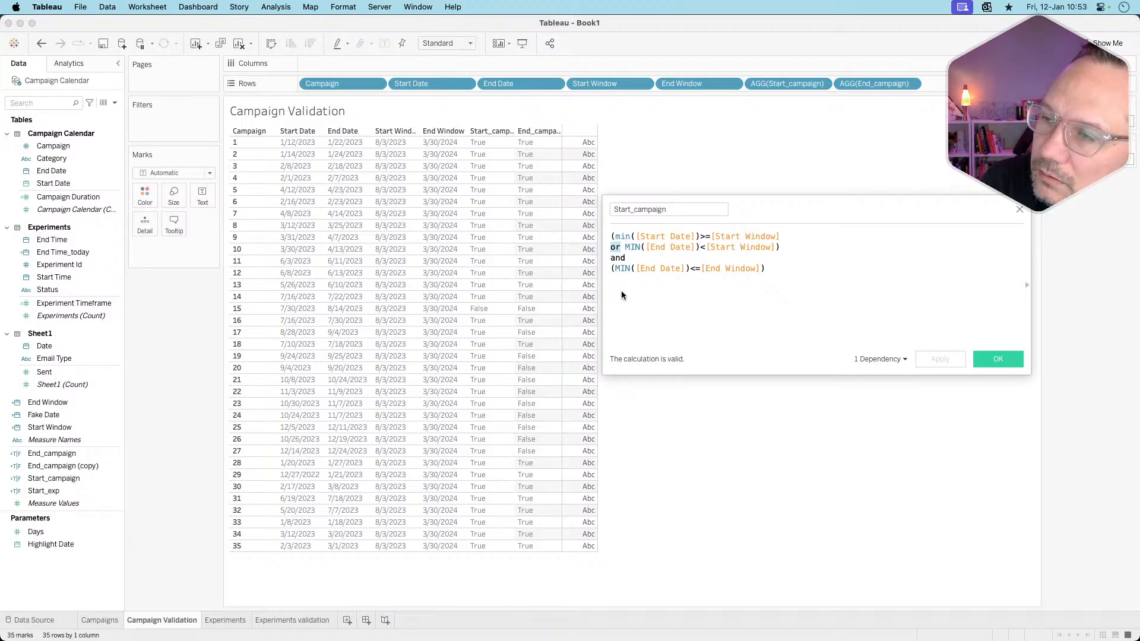
pyautogui.write('and')
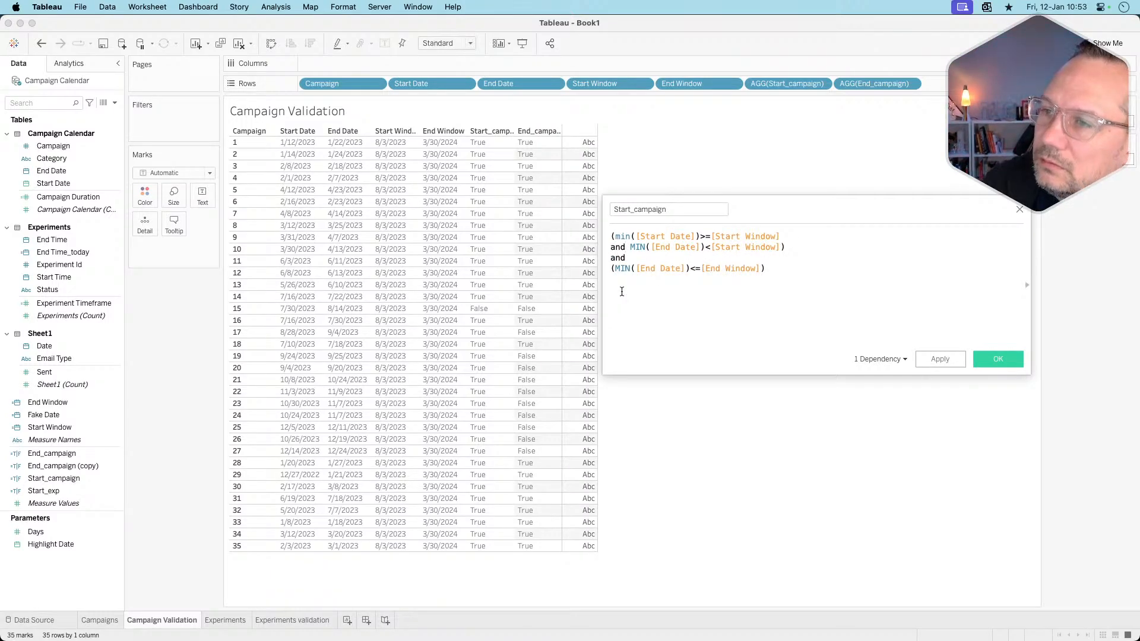
pyautogui.click(946, 360)
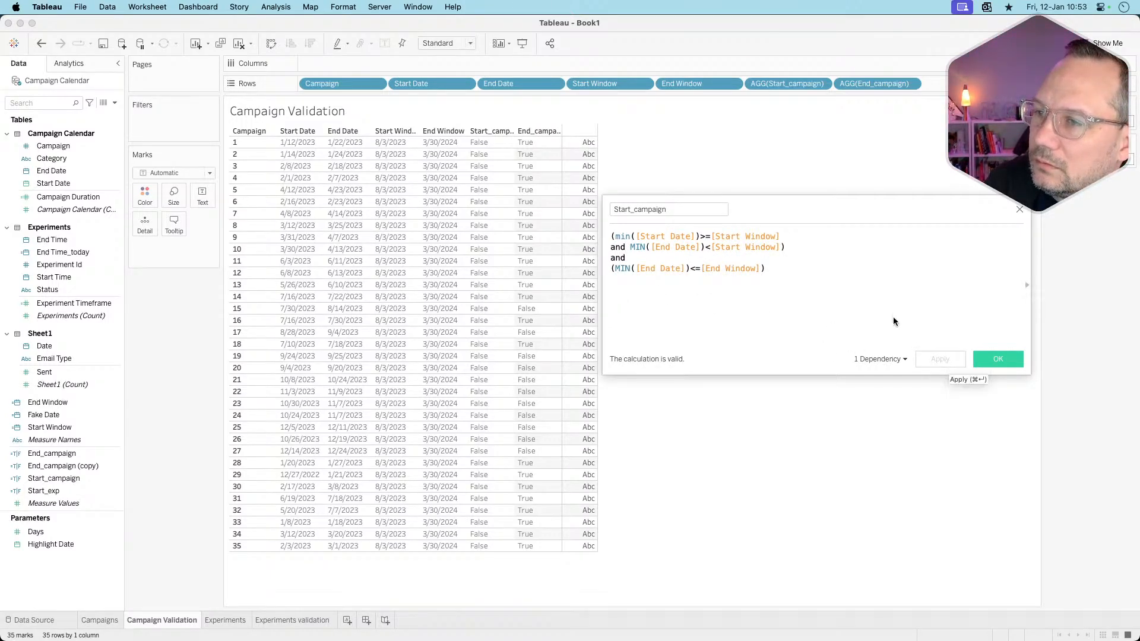
# - Change the second condition to MIN([End Date])>[Start Window] and apply the calculation
pyautogui.press('BackSpace')
pyautogui.write('>')
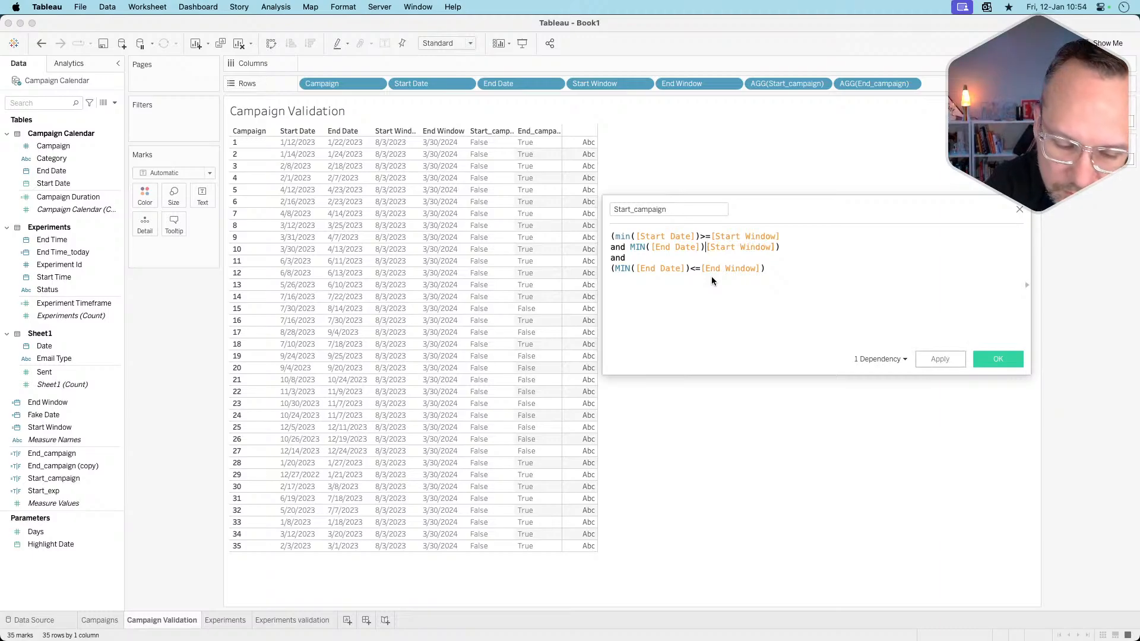
pyautogui.click(933, 361)
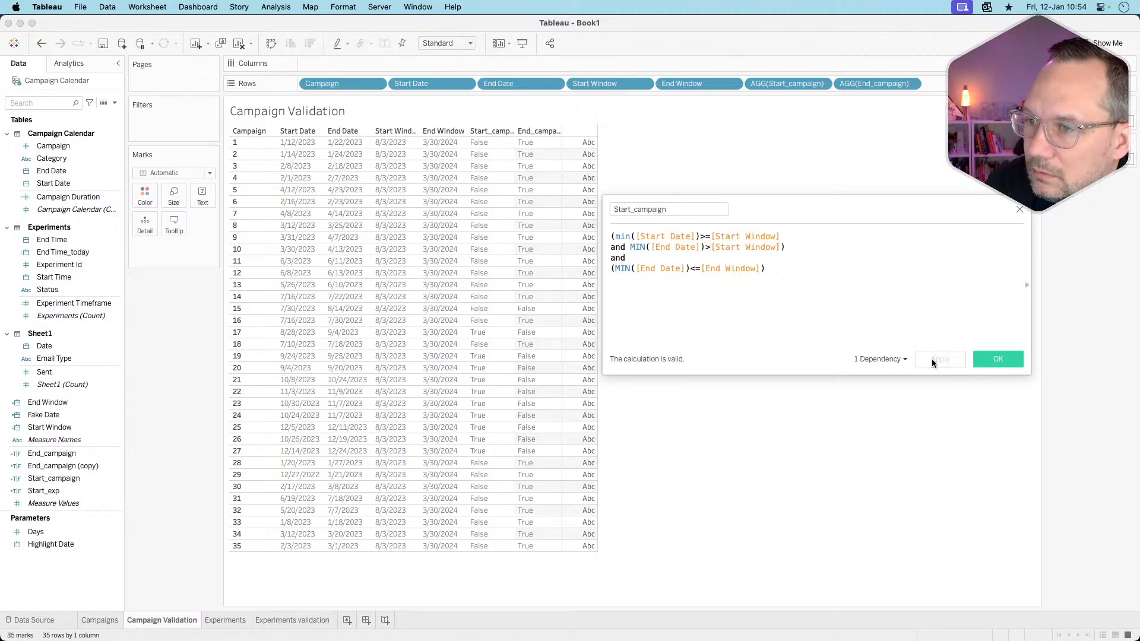
# - Replace [Start Window] in the second condition with the [Highlight Date] parameter and apply the calculation
pyautogui.doubleClick(741, 247)
pyautogui.write('high')
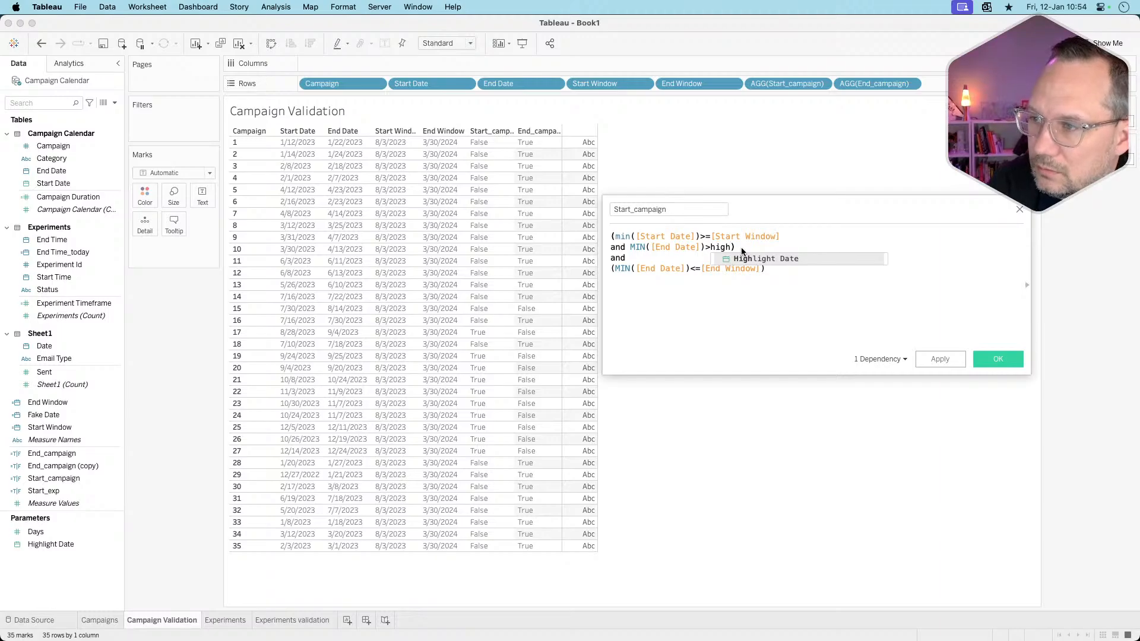
pyautogui.click(757, 259)
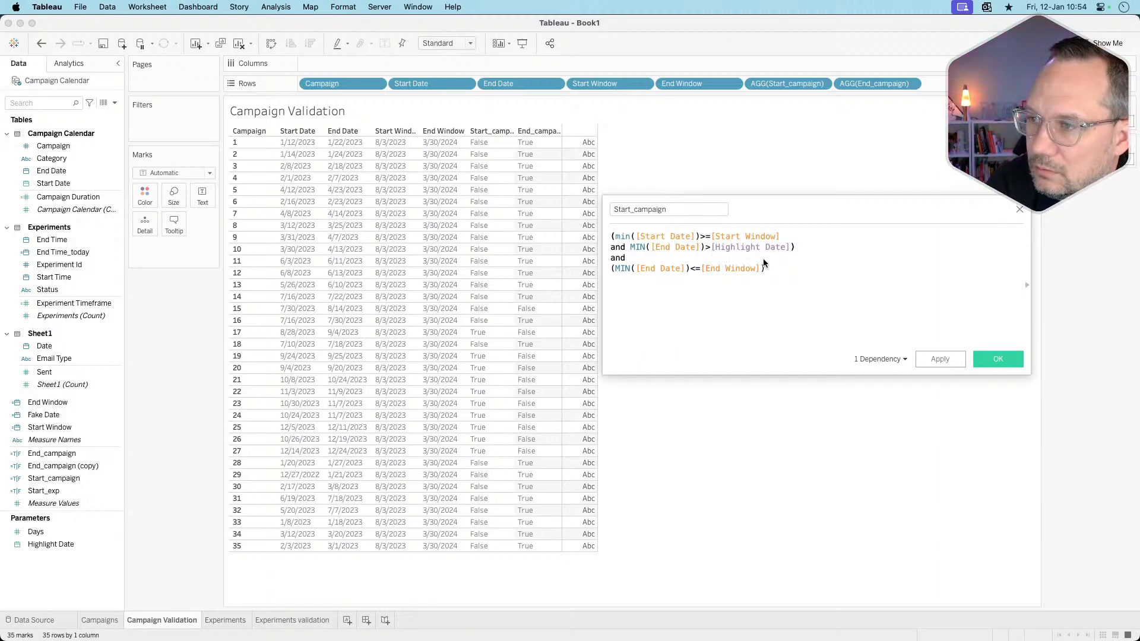
pyautogui.click(938, 360)
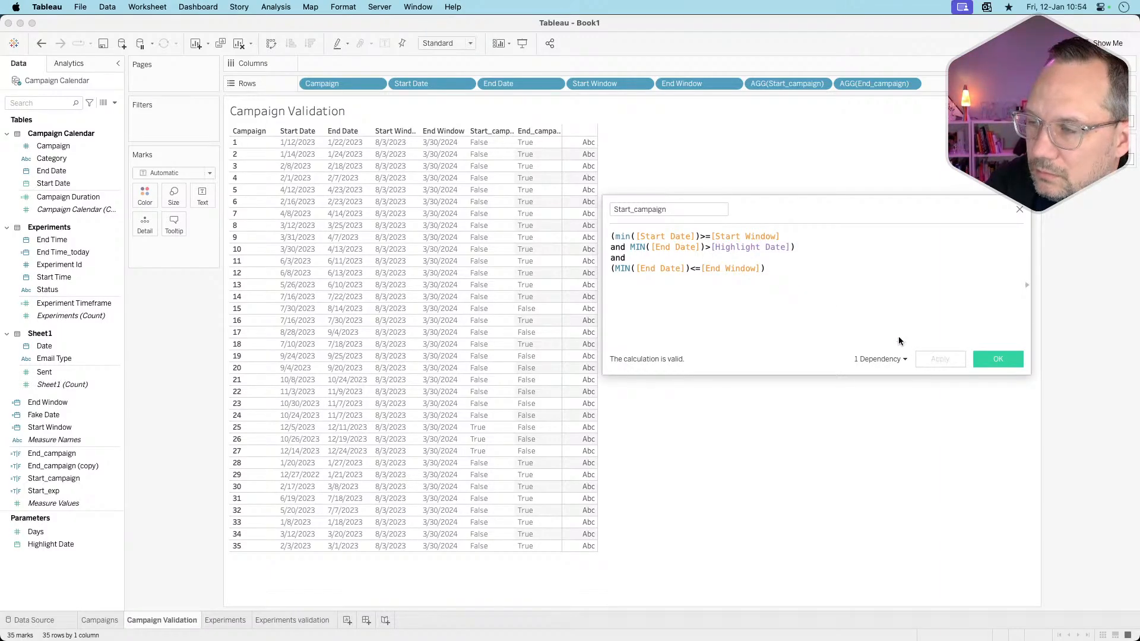
# - Set the operator before the MIN([End Date])>[Highlight Date] condition to or and apply the calculation
pyautogui.doubleClick(617, 247)
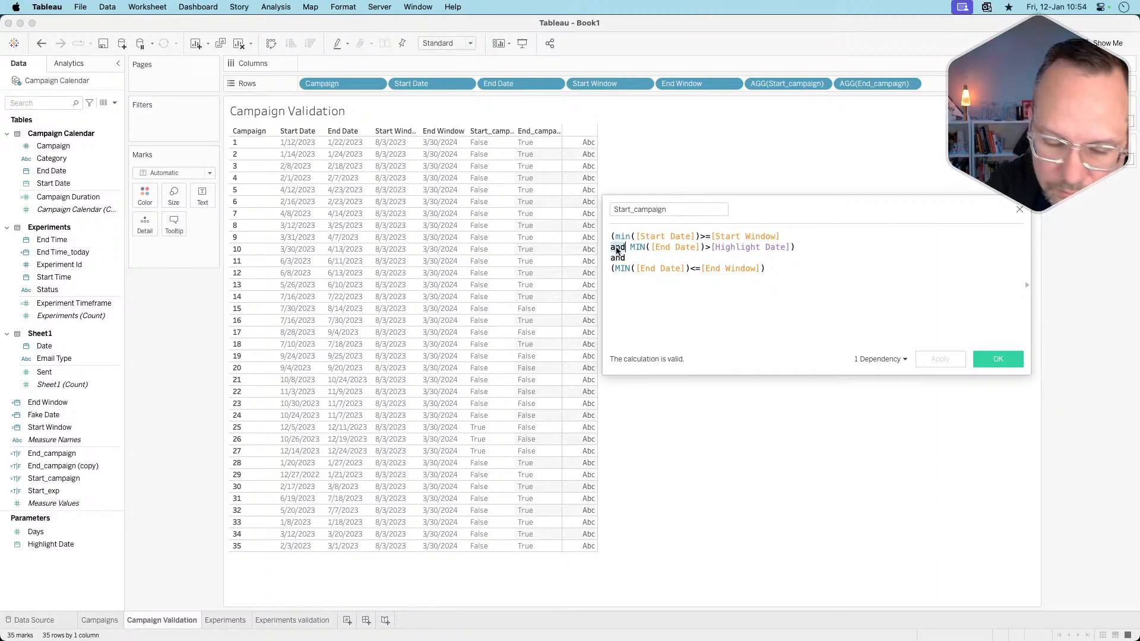
pyautogui.write('or')
pyautogui.click(949, 355)
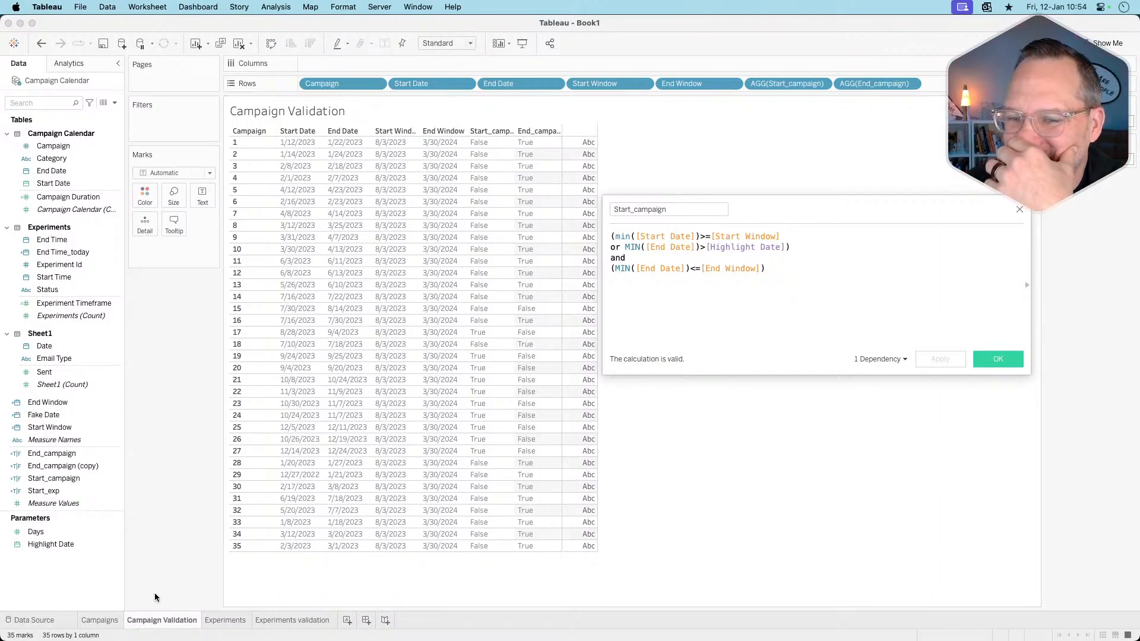
# - Add the Start_campaign calculation to Rows after Campaign on the Campaigns sheet
pyautogui.click(102, 622)
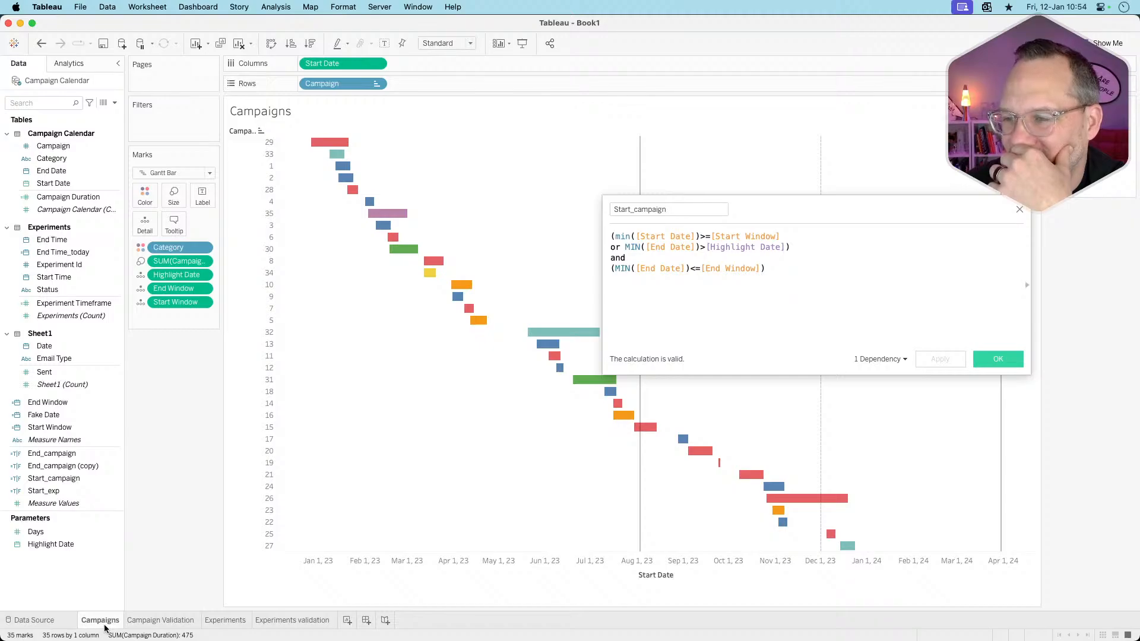
pyautogui.moveTo(635, 435)
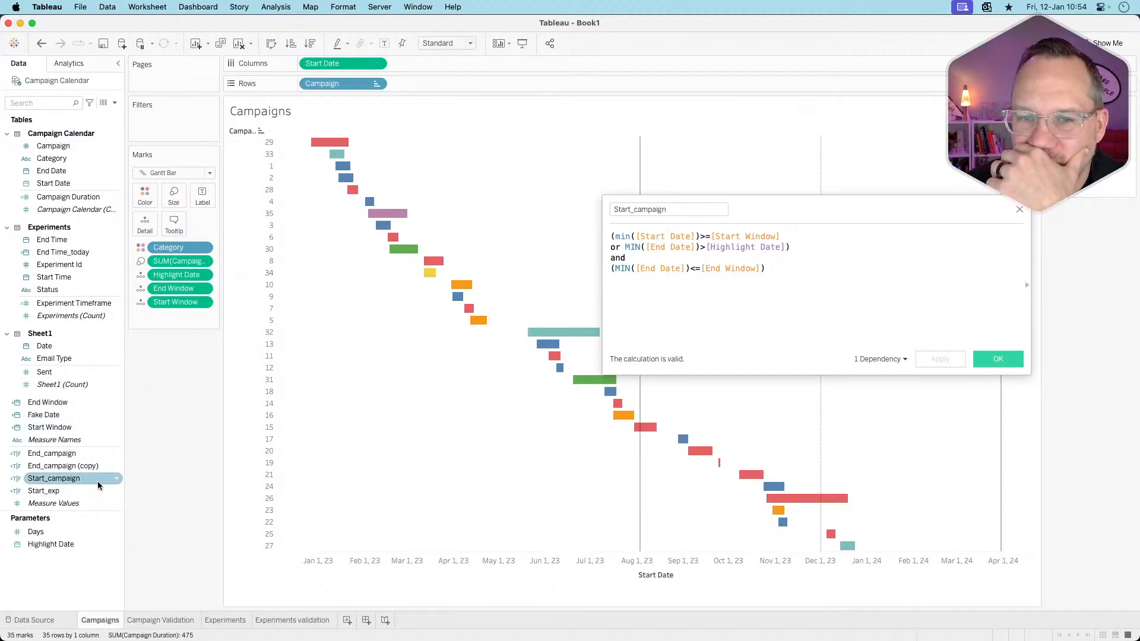
pyautogui.moveTo(59, 478); pyautogui.dragTo(439, 82)
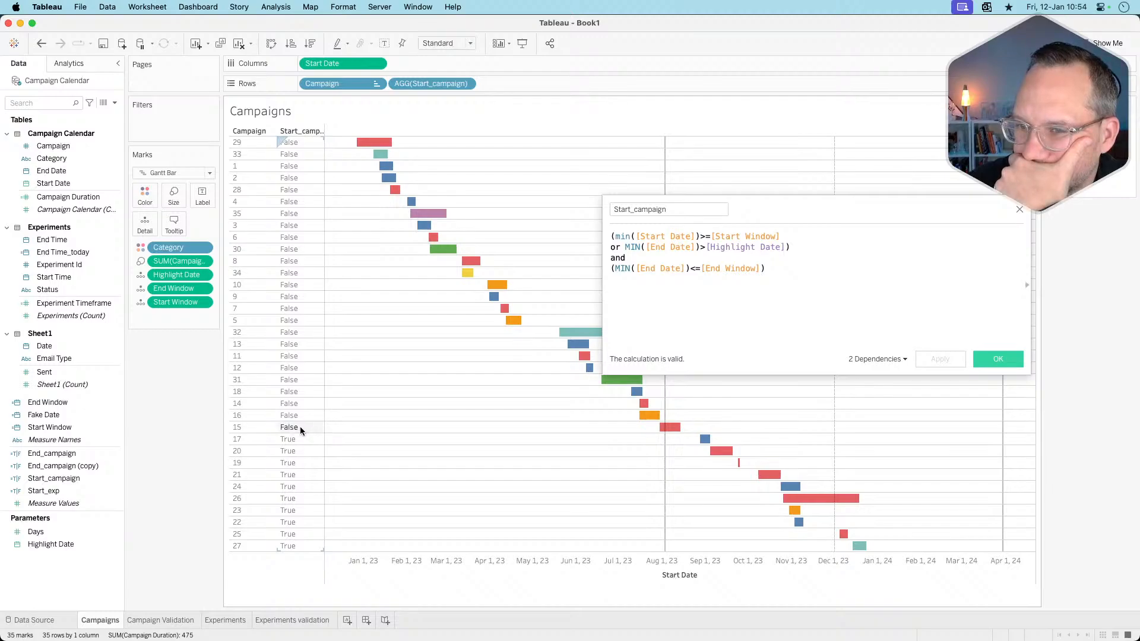
# - Highlight campaign 15 and compare its bar against the start window line and the Start_campaign conditions
pyautogui.click(259, 424)
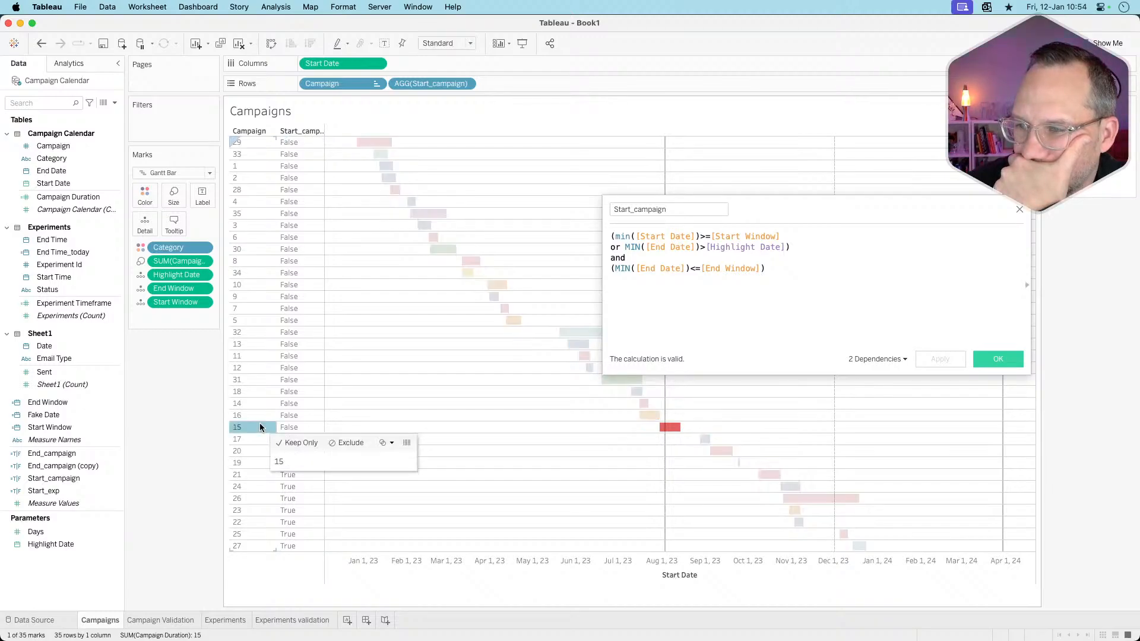
pyautogui.moveTo(659, 432)
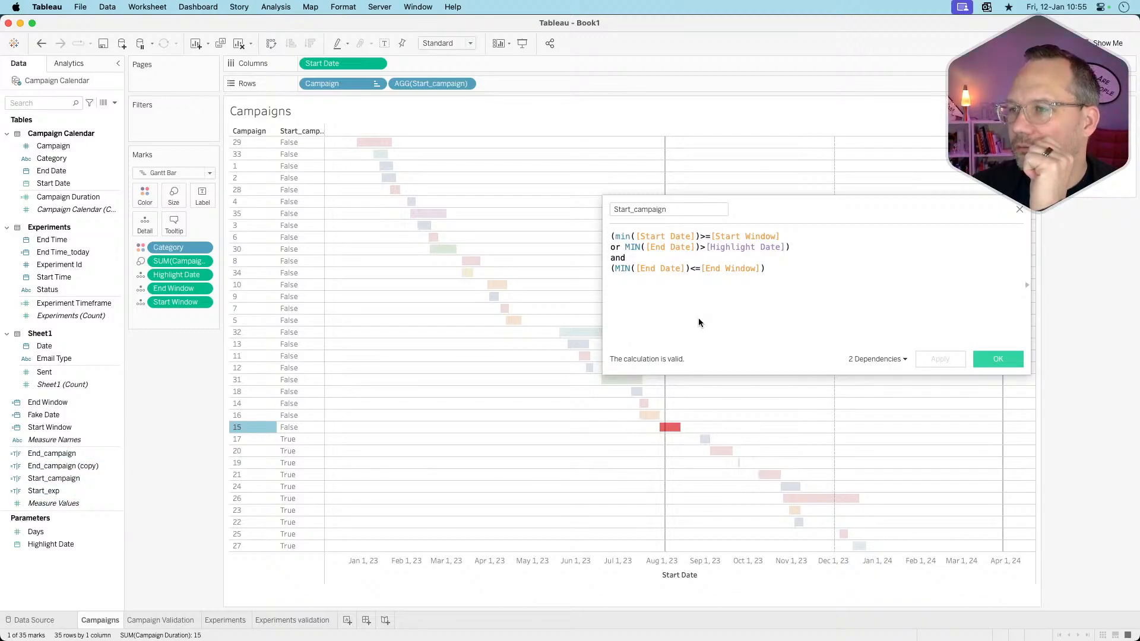
pyautogui.click(676, 283)
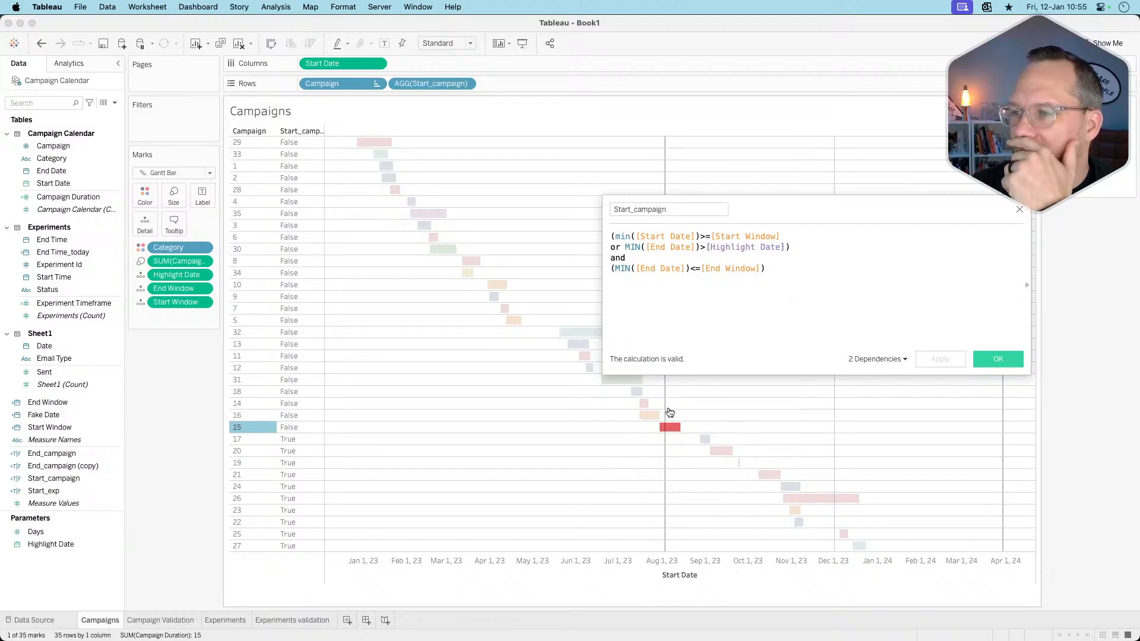
pyautogui.click(663, 259)
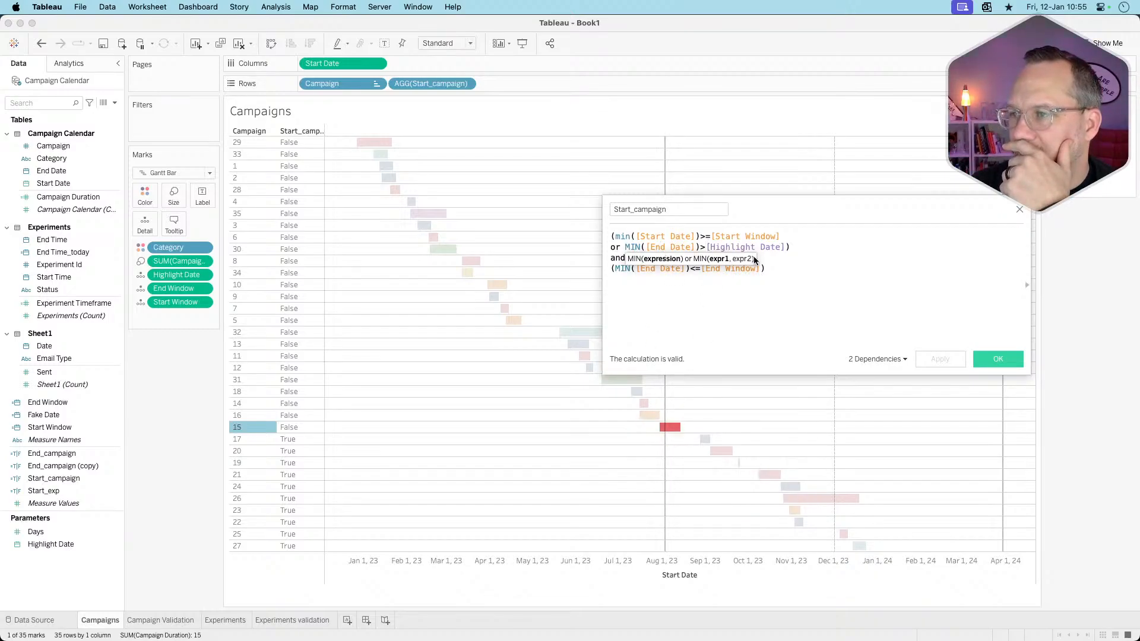
pyautogui.click(610, 256)
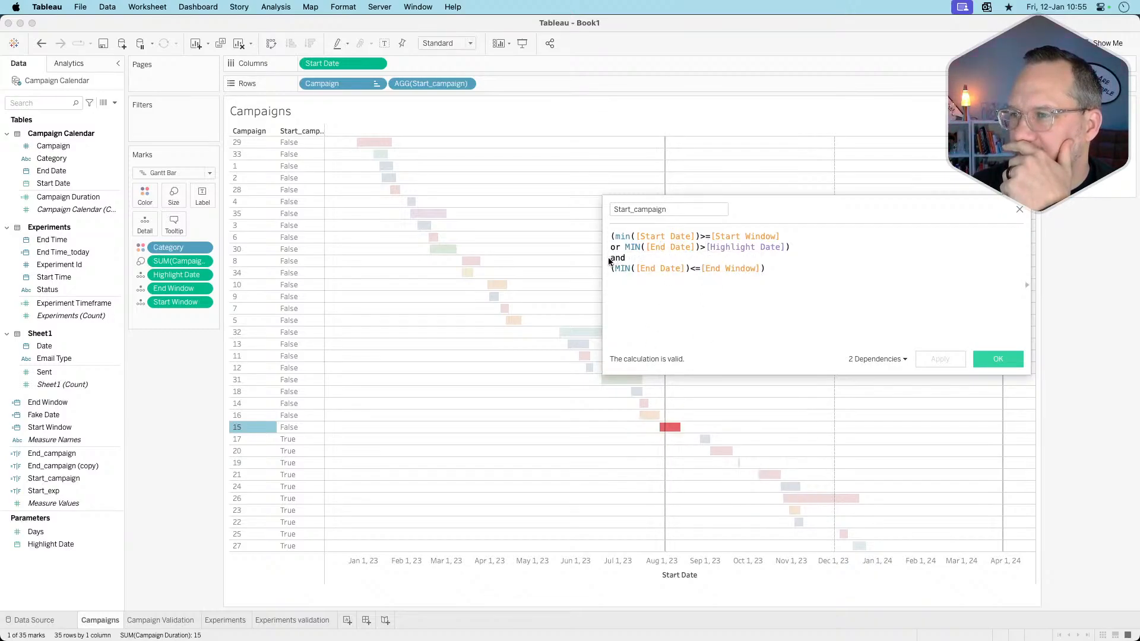
# - Replace the entire Start_campaign formula with MIN([Start Date])<=[Start Window]
pyautogui.moveTo(612, 236); pyautogui.dragTo(808, 297)
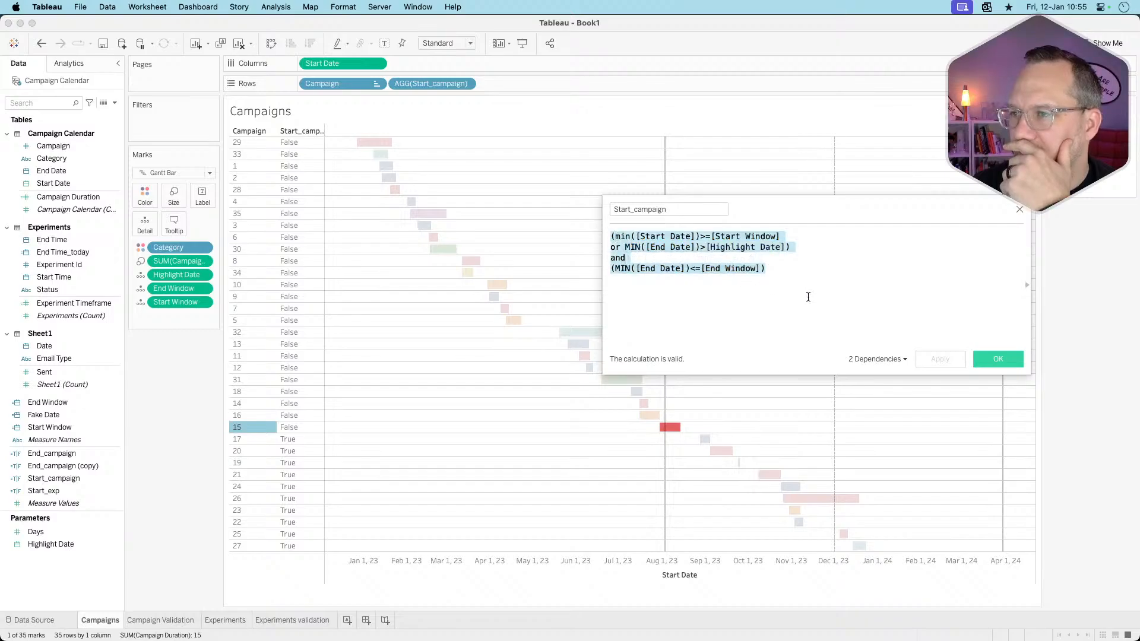
pyautogui.write('MIN(start')
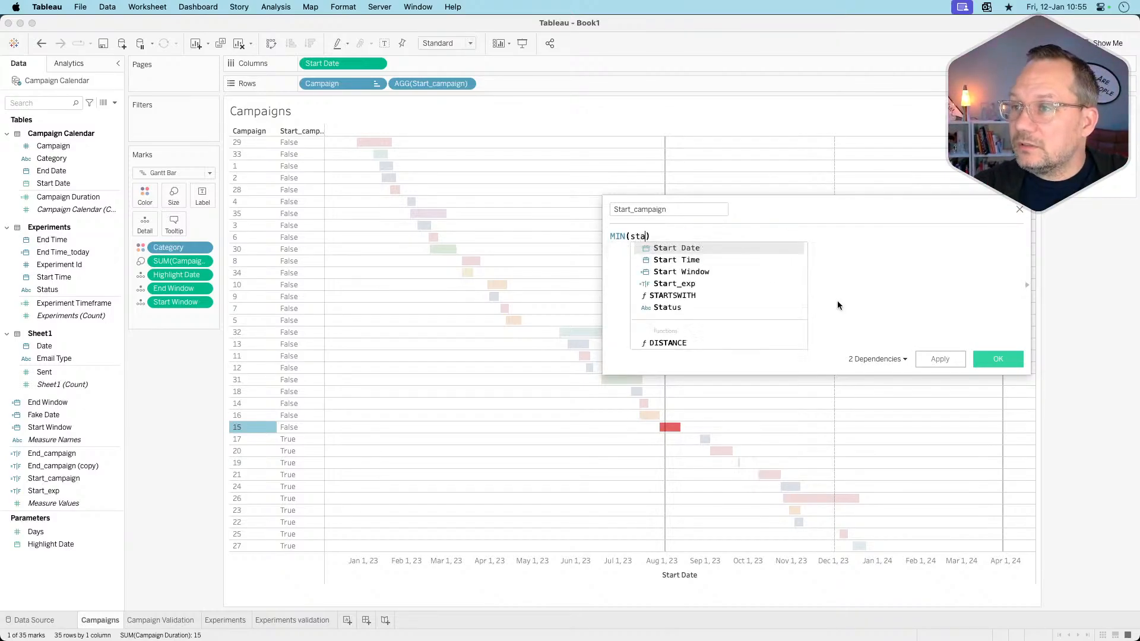
pyautogui.press('Return')
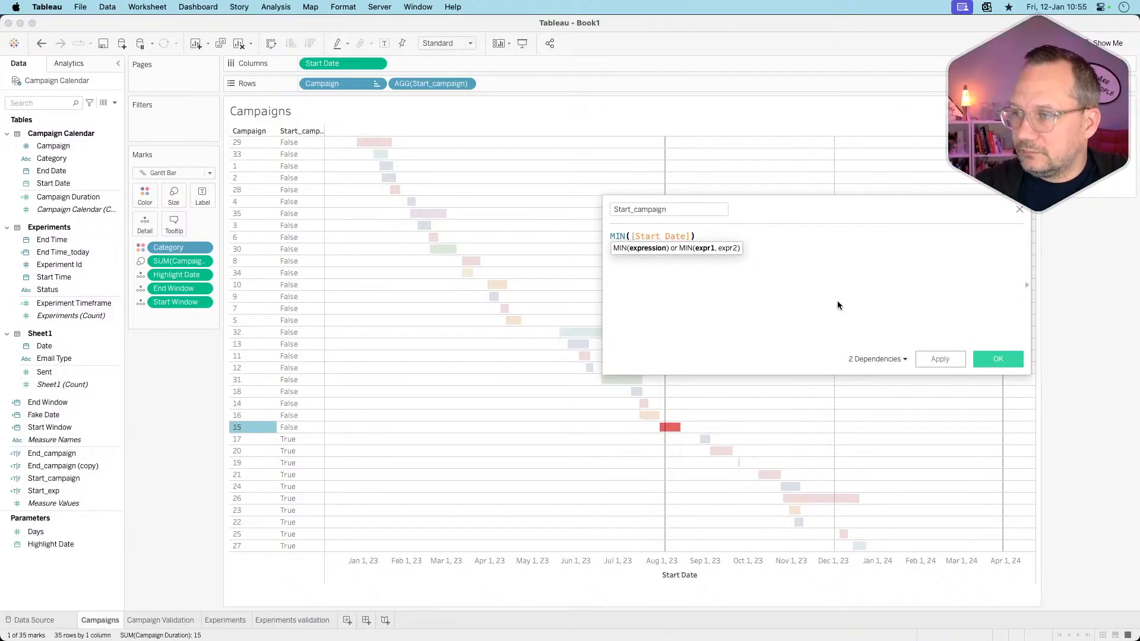
pyautogui.write(')')
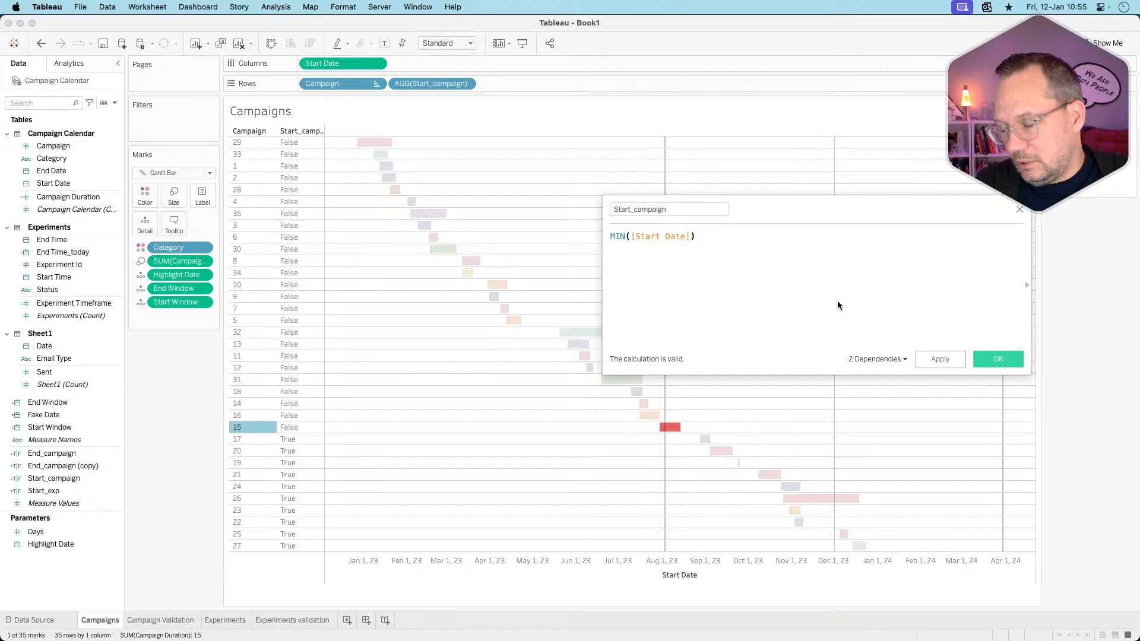
pyautogui.write('<')
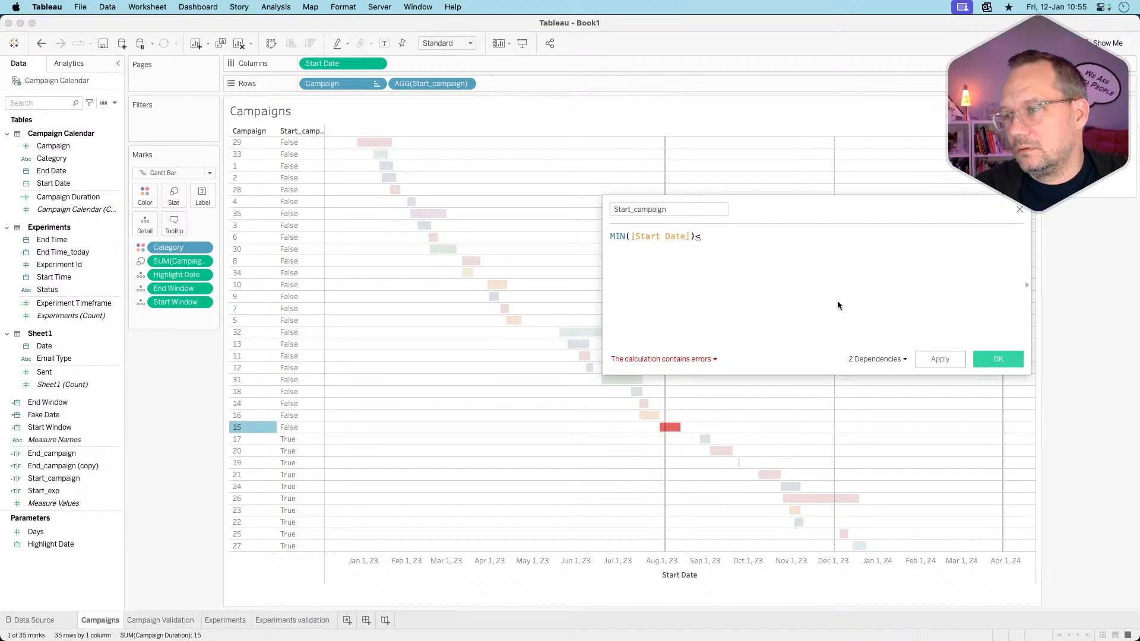
pyautogui.press('BackSpace')
pyautogui.write('>')
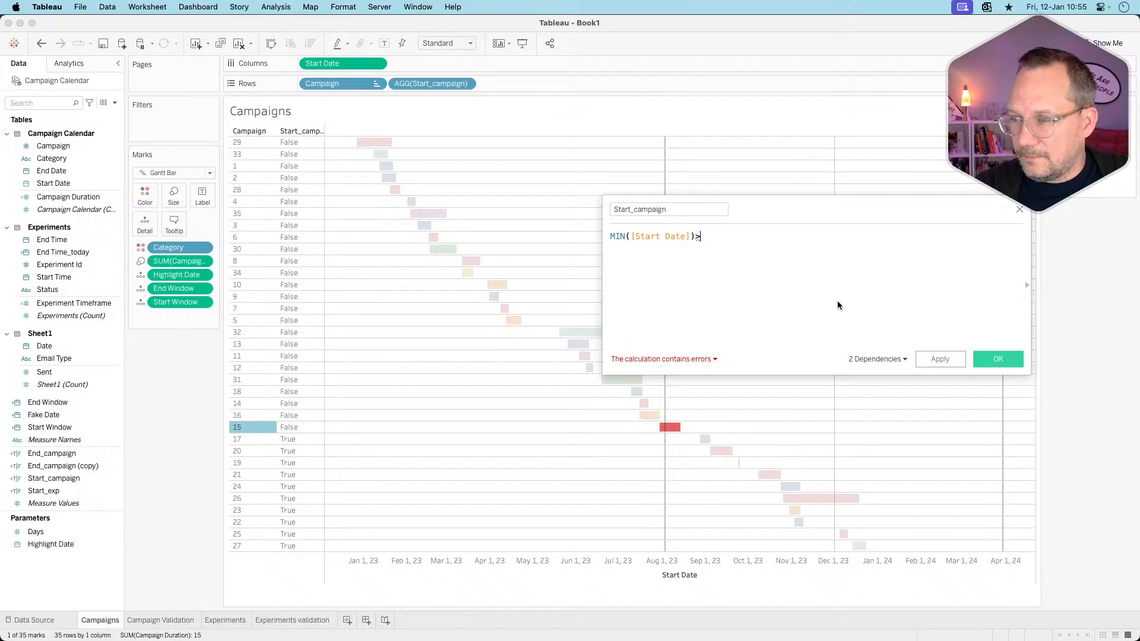
pyautogui.press('BackSpace')
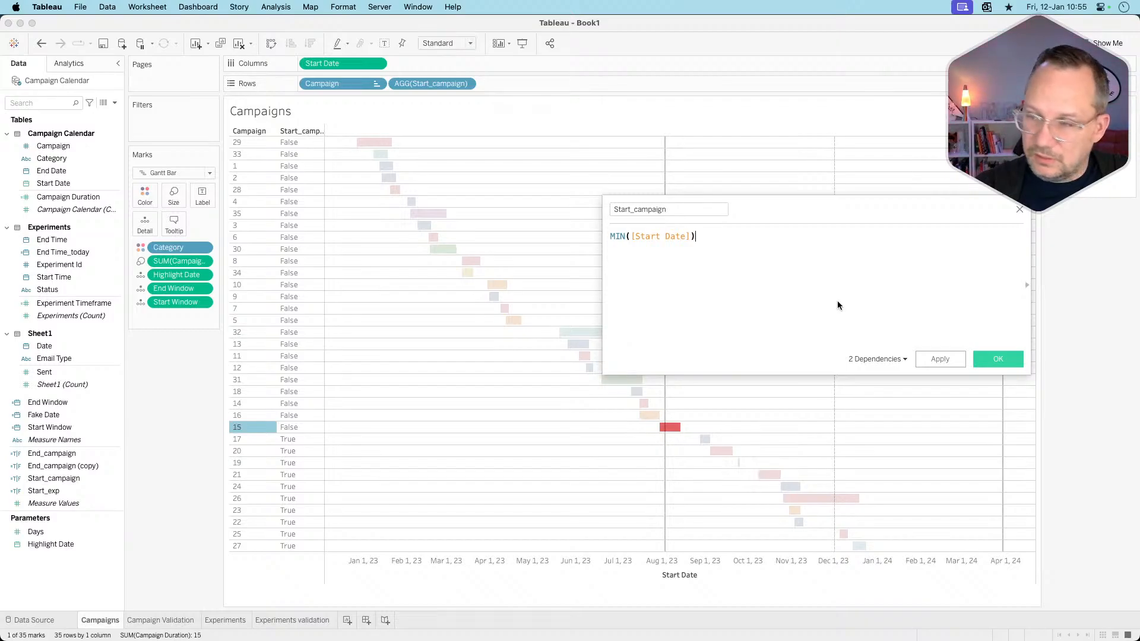
pyautogui.write('<=')
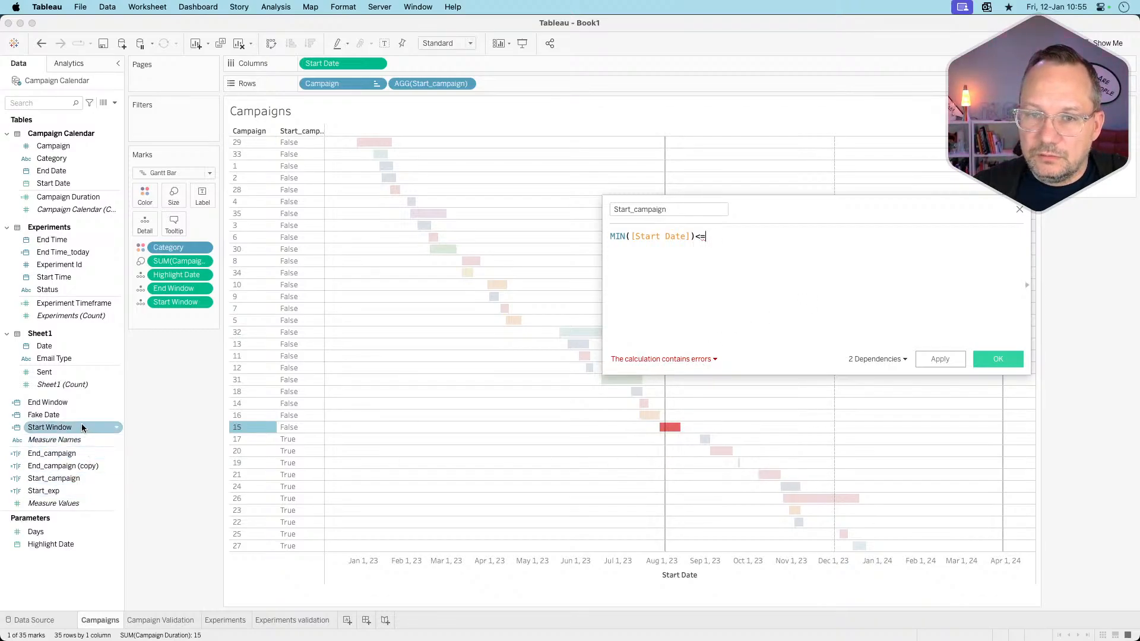
pyautogui.moveTo(80, 427); pyautogui.dragTo(820, 271)
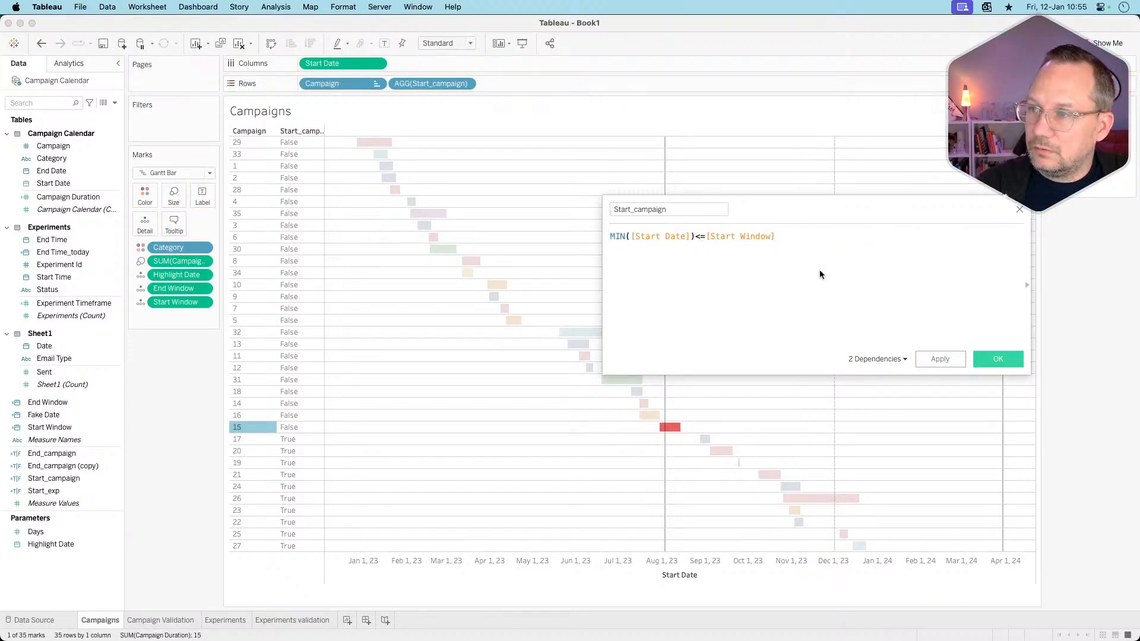
# - Add a second line to the Start_campaign formula that begins an and condition on MIN([End Date])
pyautogui.press('Return')
pyautogui.write('and ')
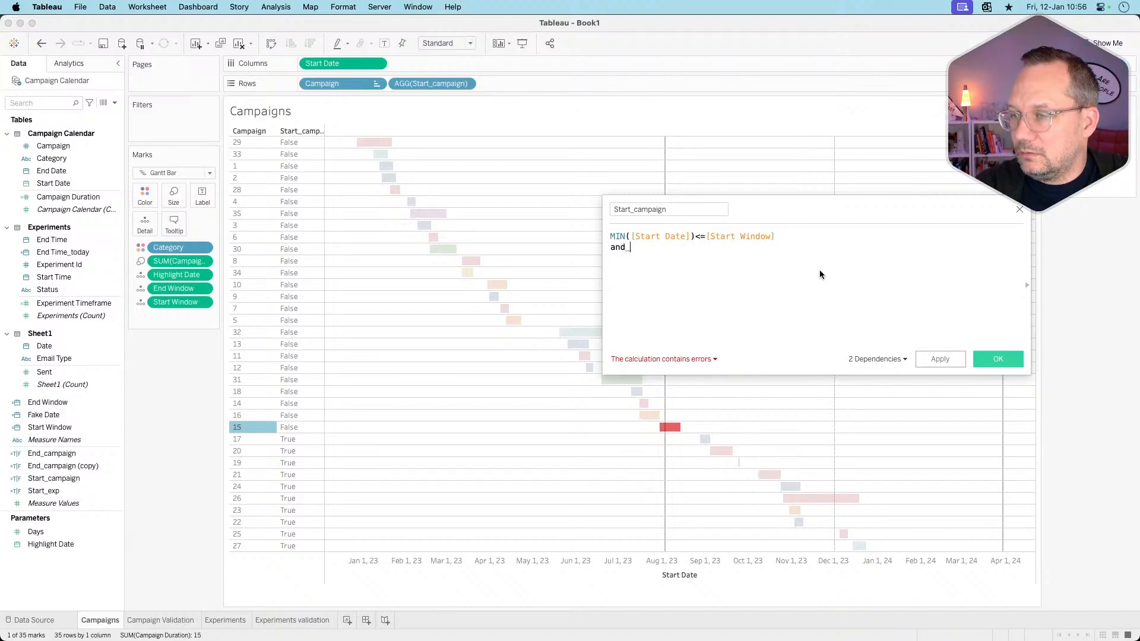
pyautogui.write('min')
pyautogui.press('Return')
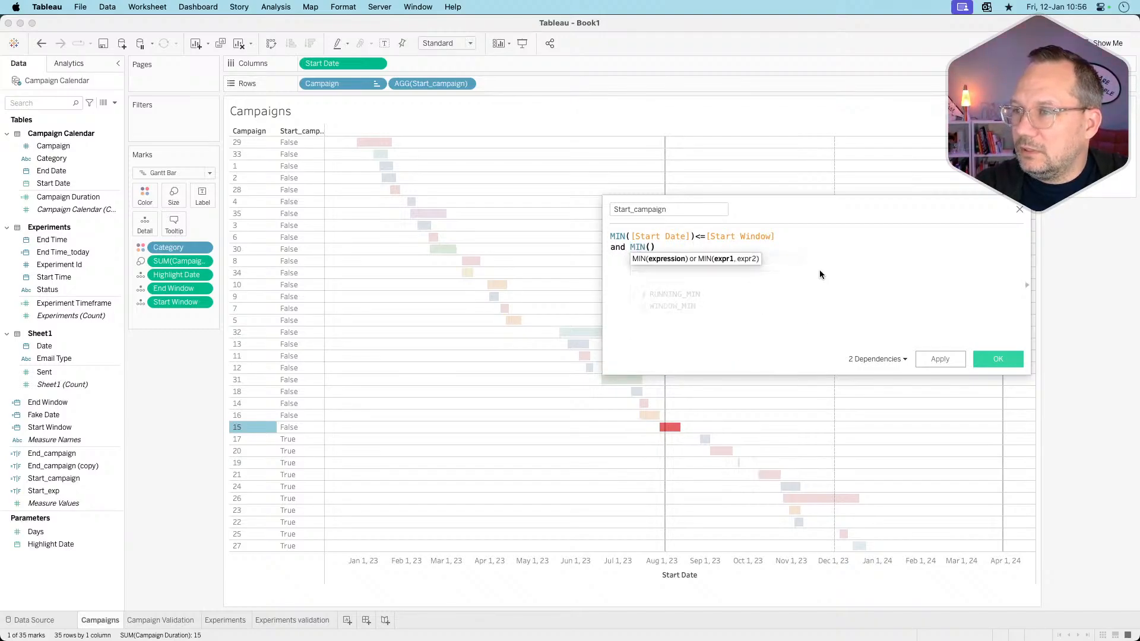
pyautogui.write('end')
pyautogui.press('Down')
pyautogui.press('Down')
pyautogui.press('Down')
pyautogui.press('Down')
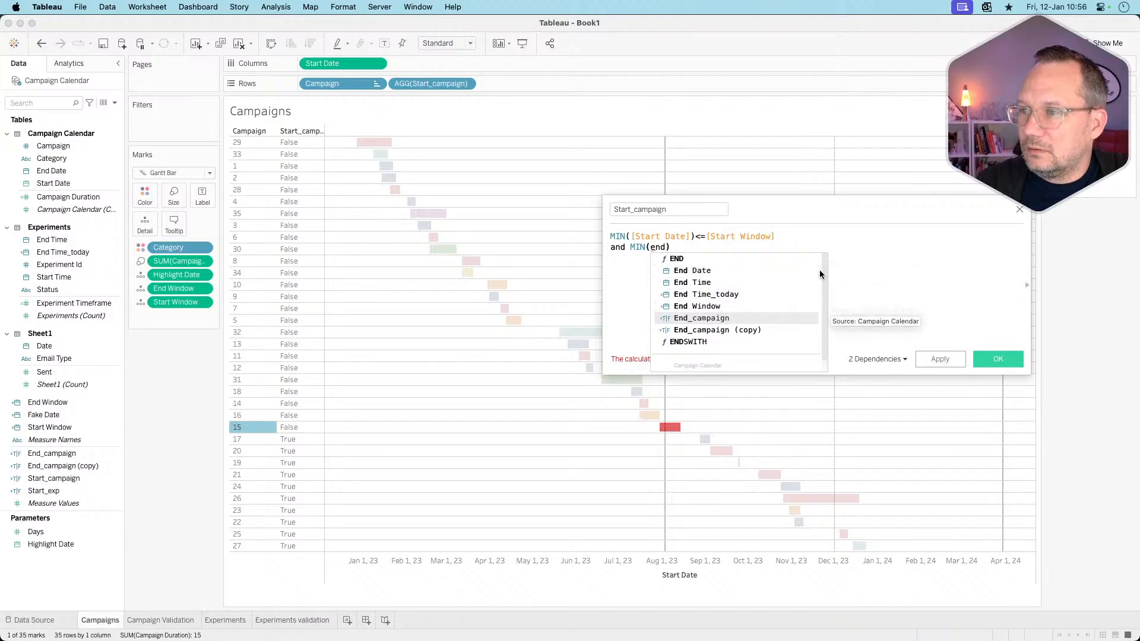
pyautogui.press('Up')
pyautogui.press('Up')
pyautogui.press('Up')
pyautogui.press('Up')
pyautogui.press('Return')
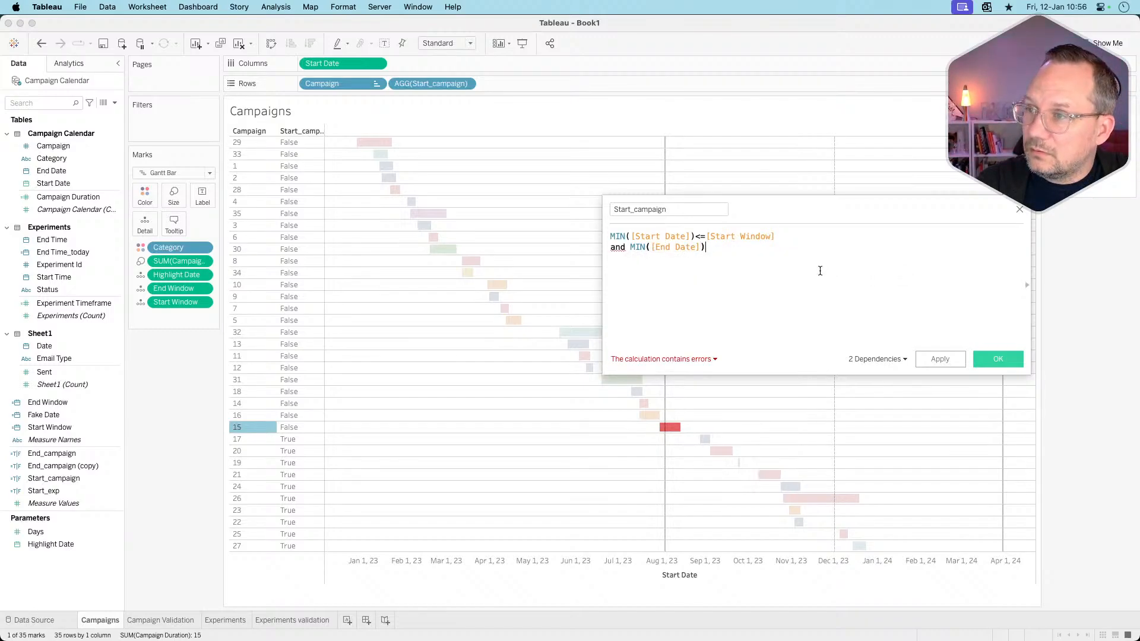
# - Complete the MIN([End Date]) condition with >=[Start Window] and apply the calculation
pyautogui.write('>=')
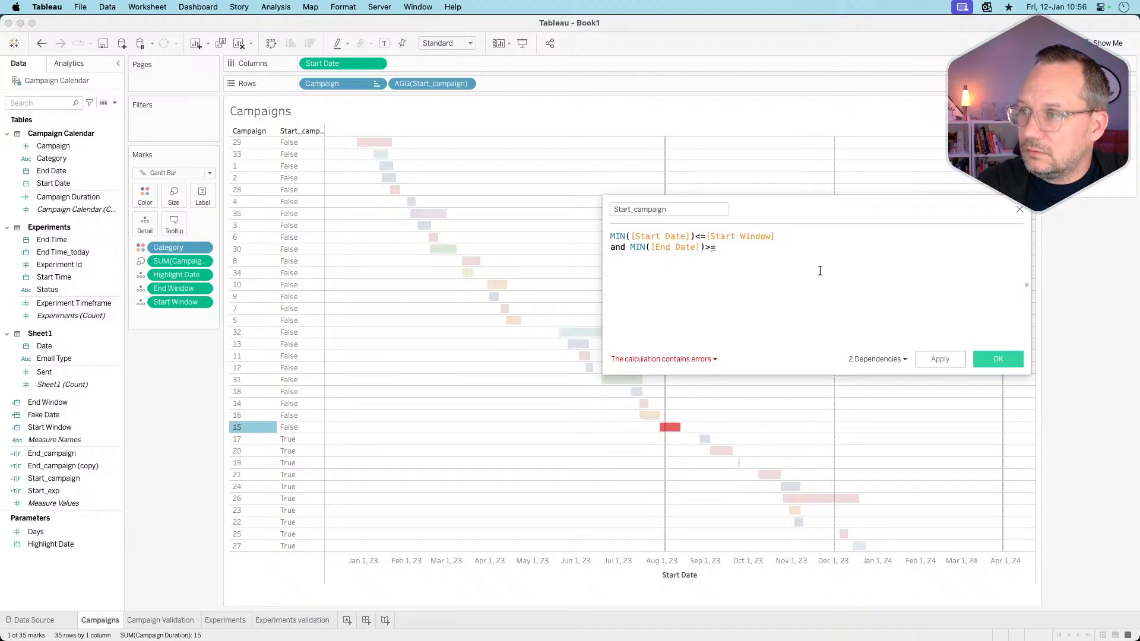
pyautogui.write('[Start Window]')
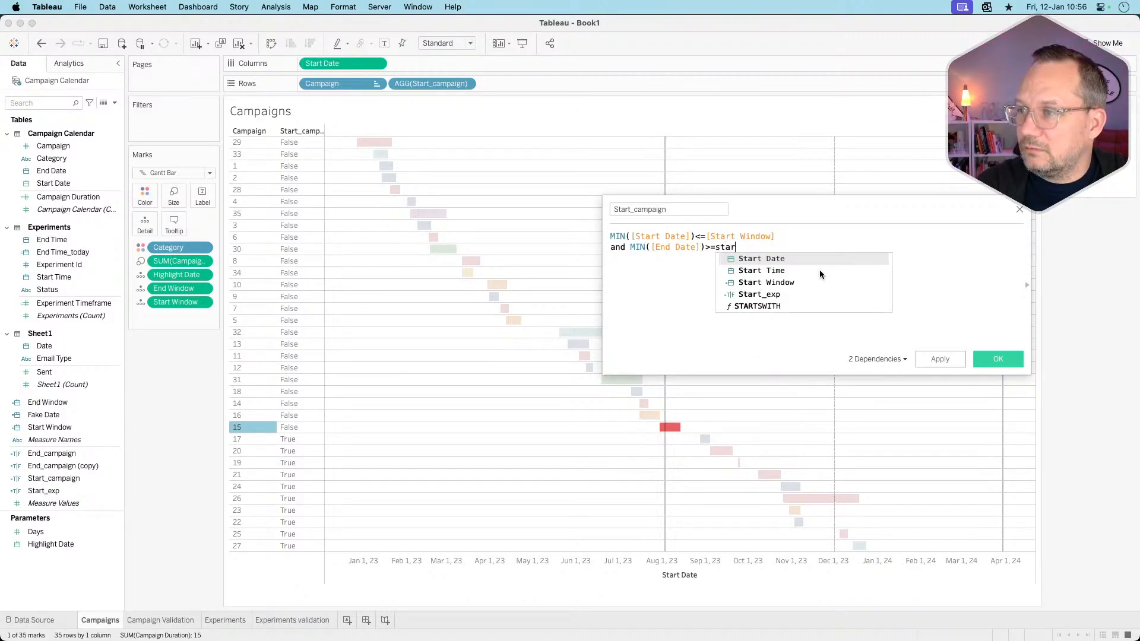
pyautogui.press('Down')
pyautogui.press('Down')
pyautogui.press('Return')
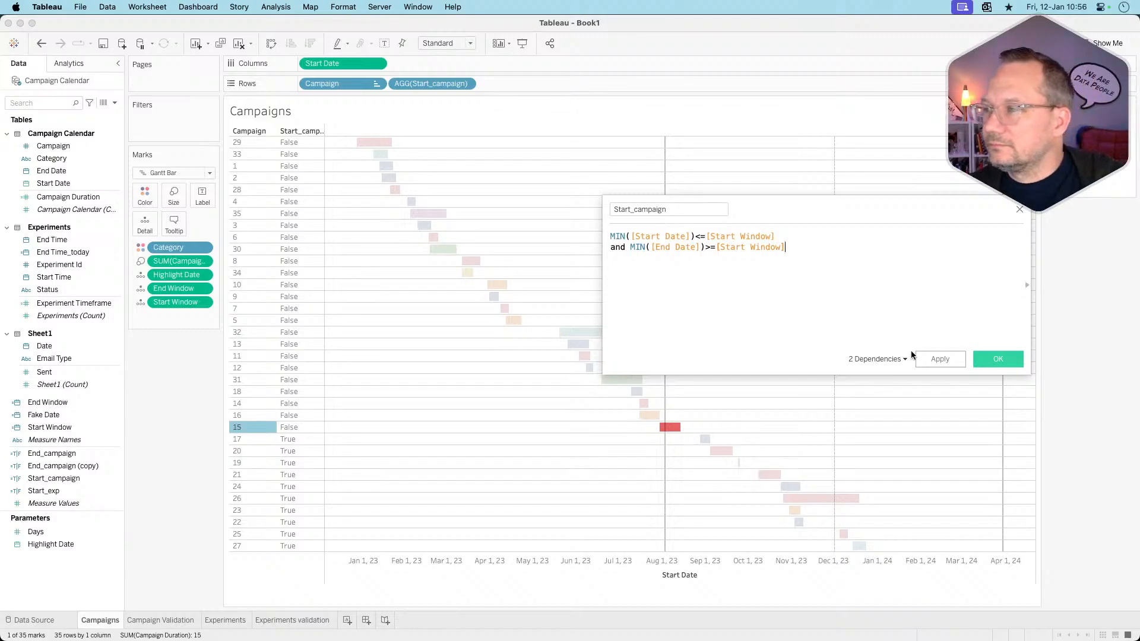
pyautogui.click(931, 361)
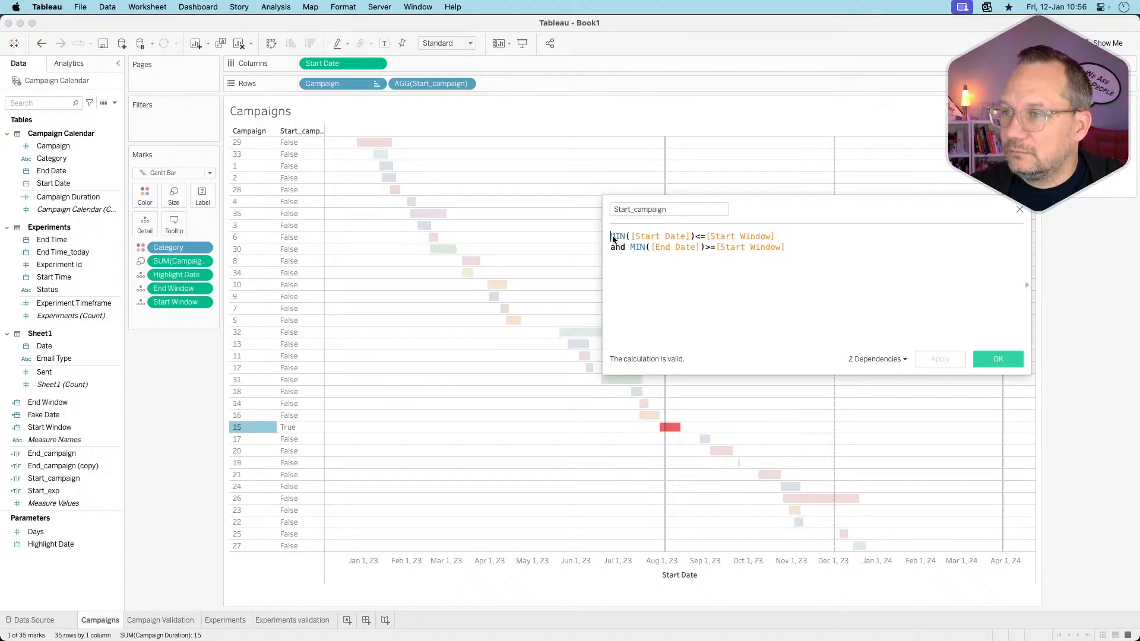
# - Enclose the two Start_campaign conditions in parentheses and append and [End_campaign] below them
pyautogui.write('(')
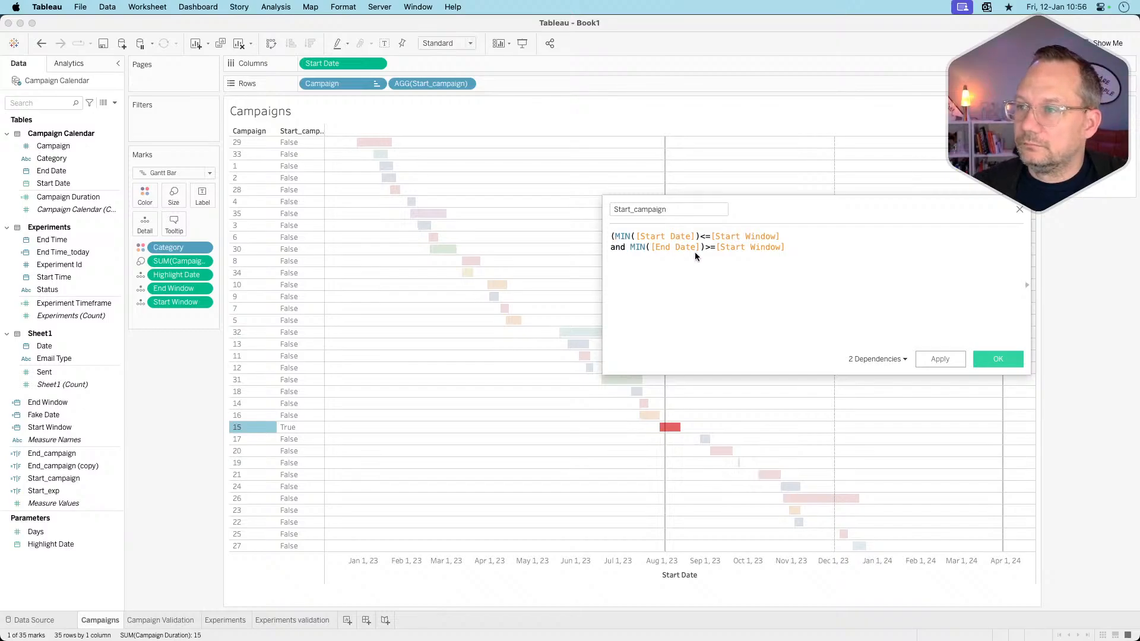
pyautogui.write(')')
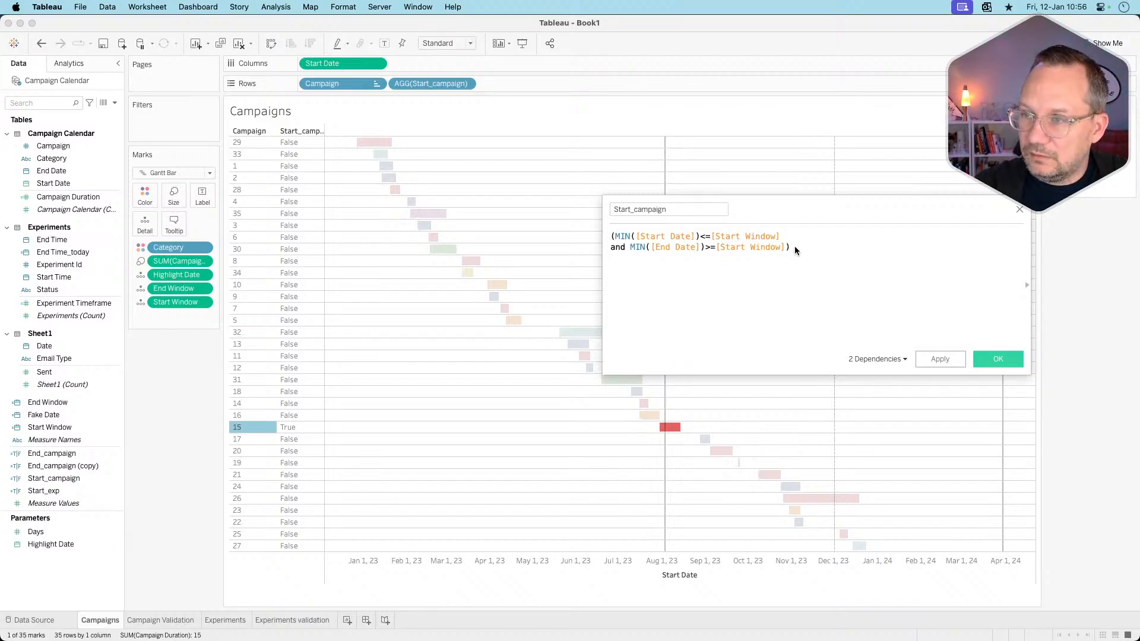
pyautogui.press('Return')
pyautogui.write('and')
pyautogui.press('Return')
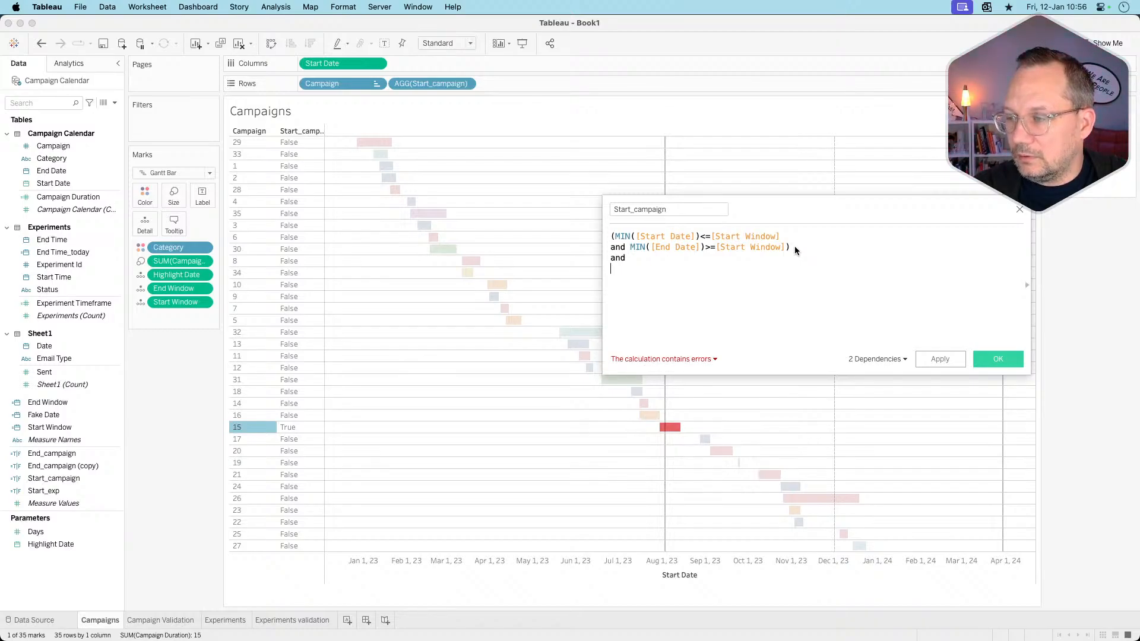
pyautogui.write('end')
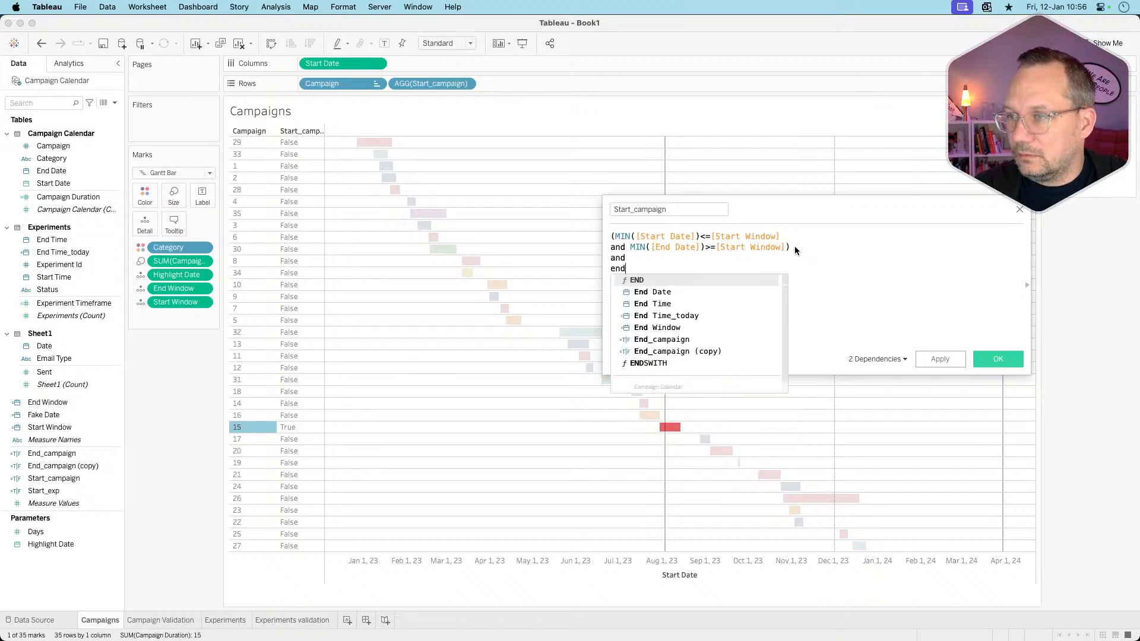
pyautogui.click(704, 341)
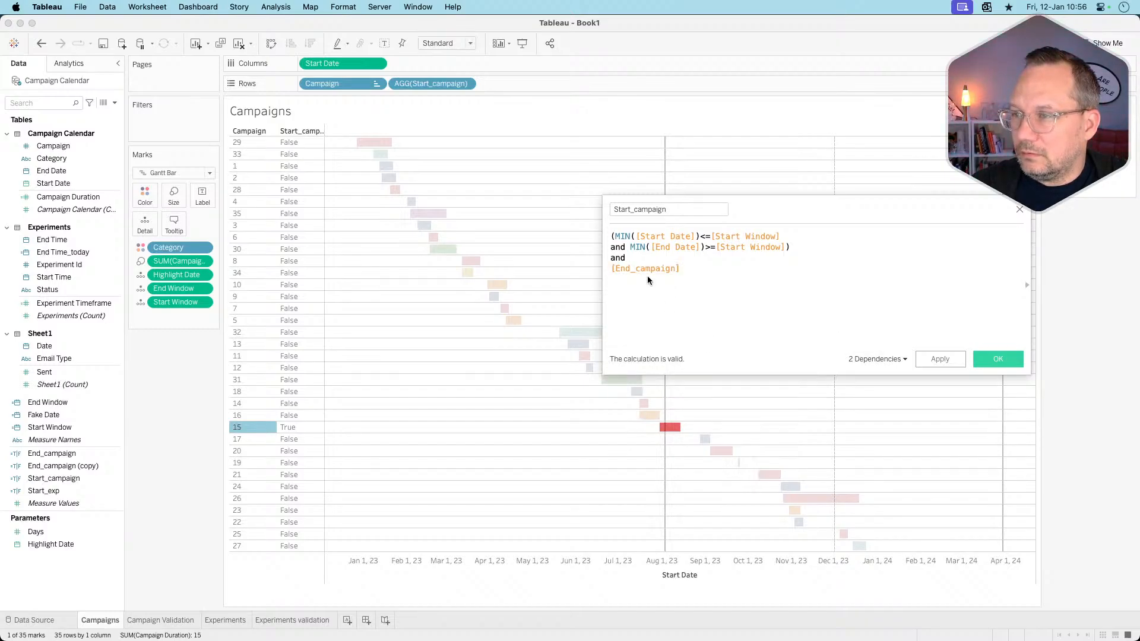
# - Check the End_campaign definition in the calculation editor's reference information and apply the Start_campaign calculation
pyautogui.click(1025, 284)
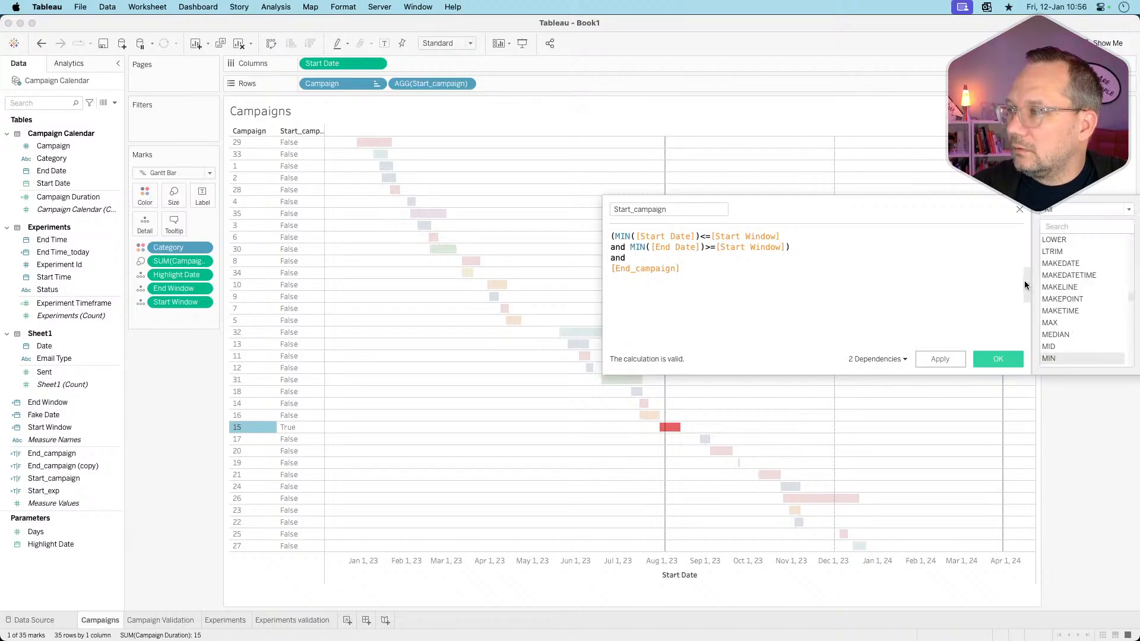
pyautogui.moveTo(960, 208); pyautogui.dragTo(772, 197)
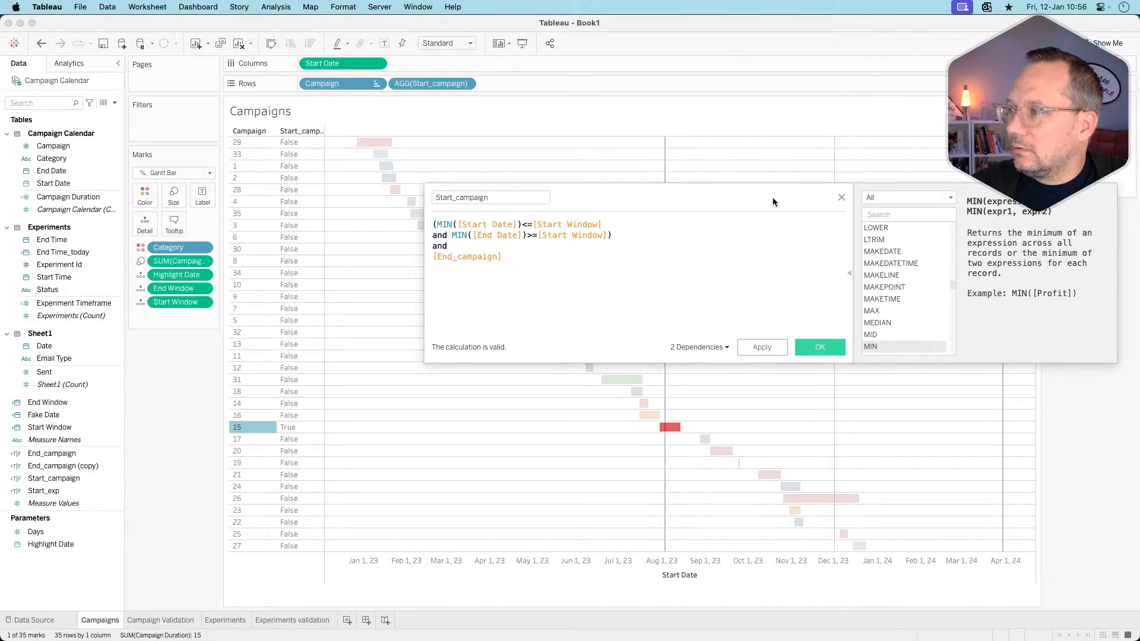
pyautogui.click(478, 256)
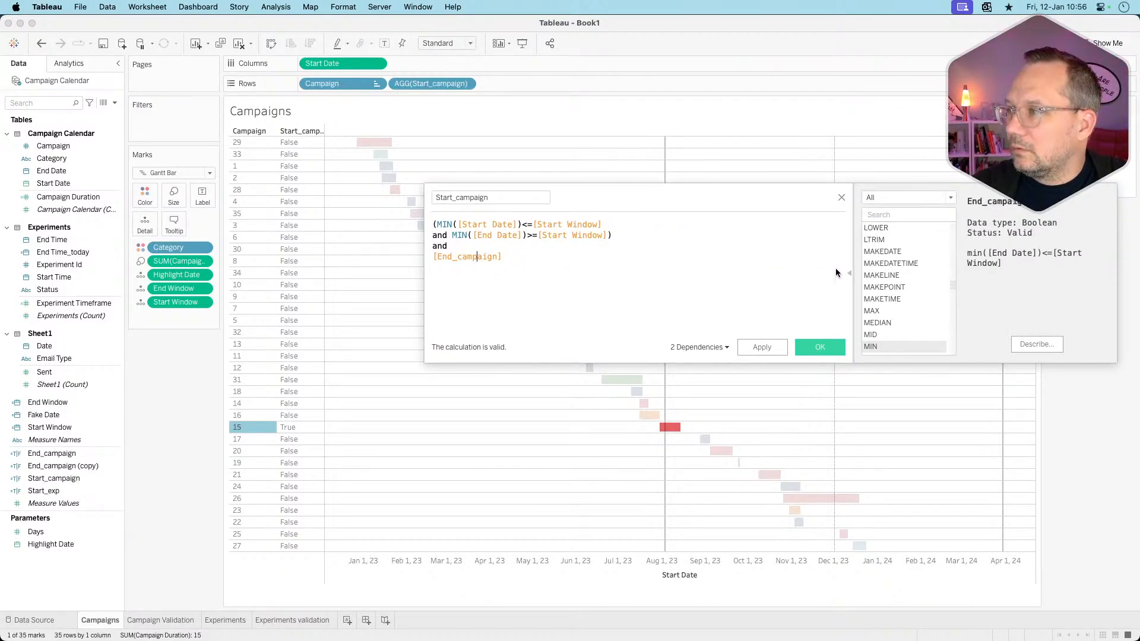
pyautogui.moveTo(718, 197); pyautogui.dragTo(717, 127)
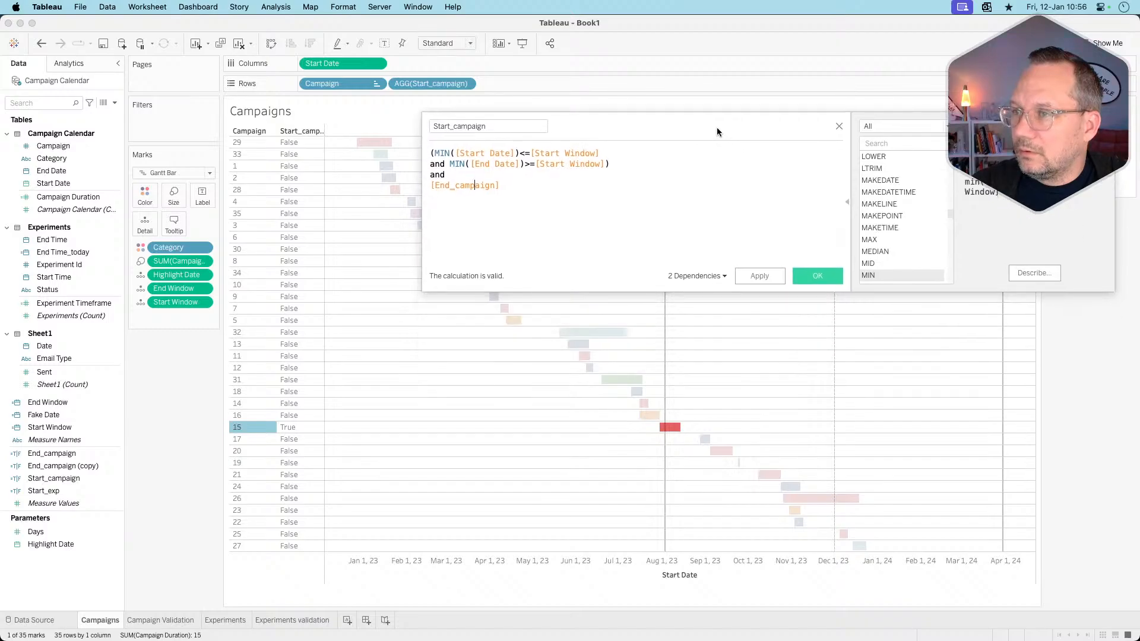
pyautogui.click(756, 274)
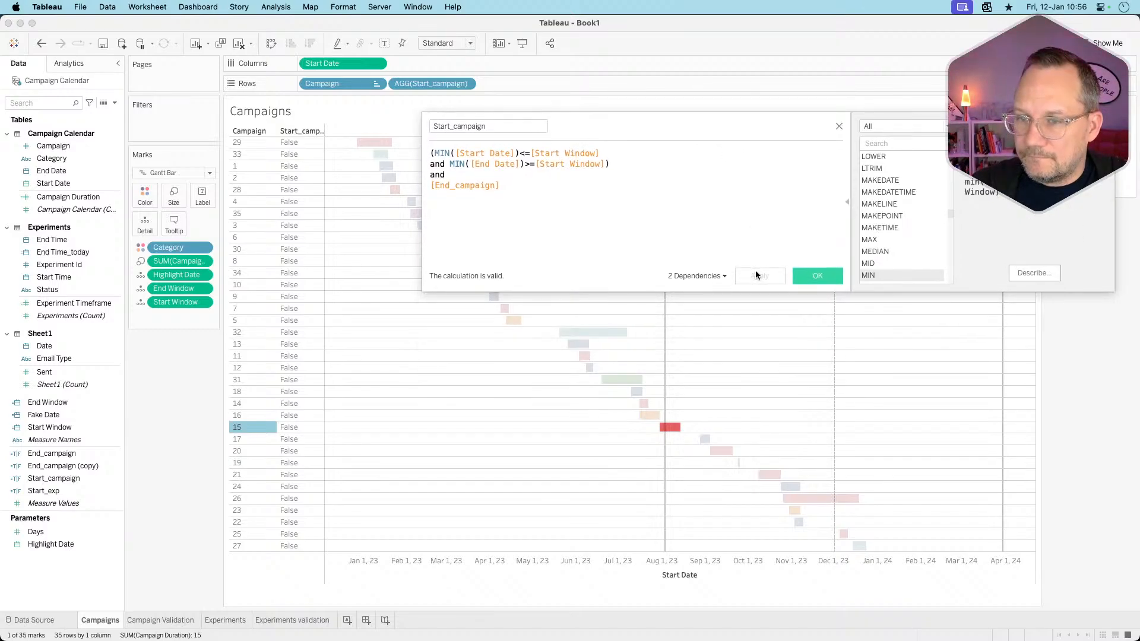
# - Change the operator before [End_campaign] to or and apply the calculation
pyautogui.doubleClick(440, 177)
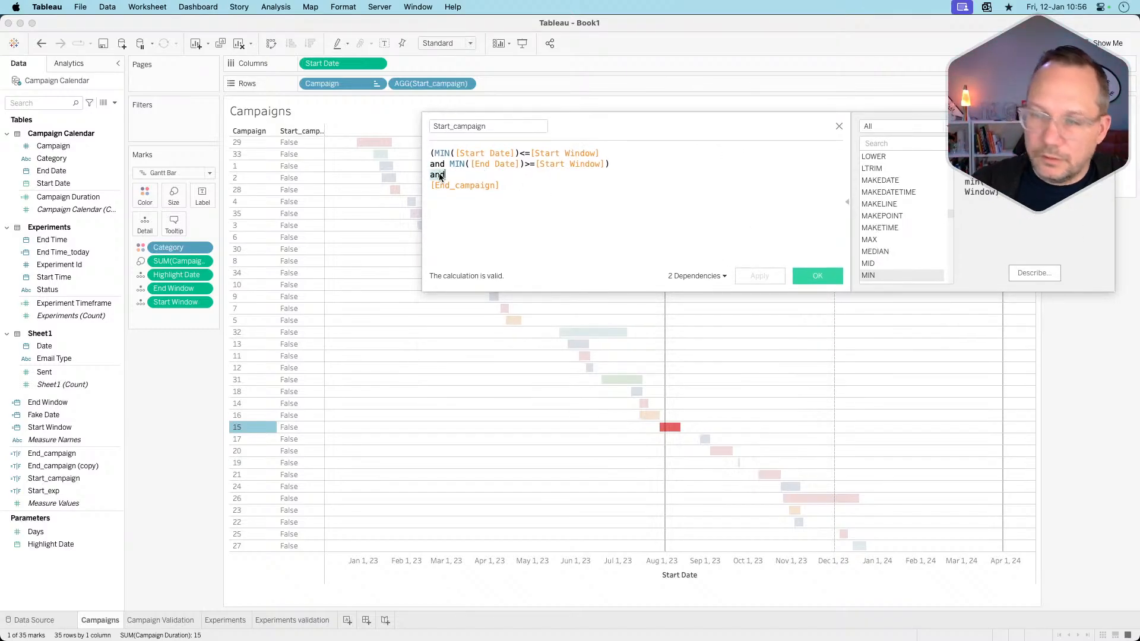
pyautogui.write('or')
pyautogui.click(768, 273)
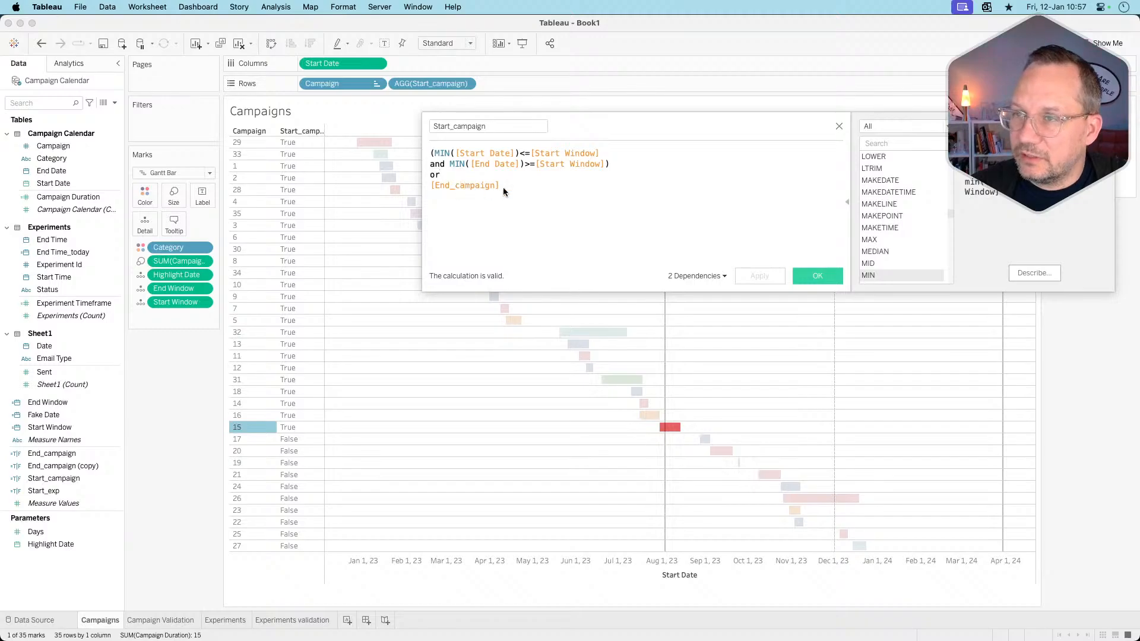
# - Replace [End_campaign] after the or operator with MIN([Start Date])
pyautogui.moveTo(499, 186); pyautogui.dragTo(417, 184)
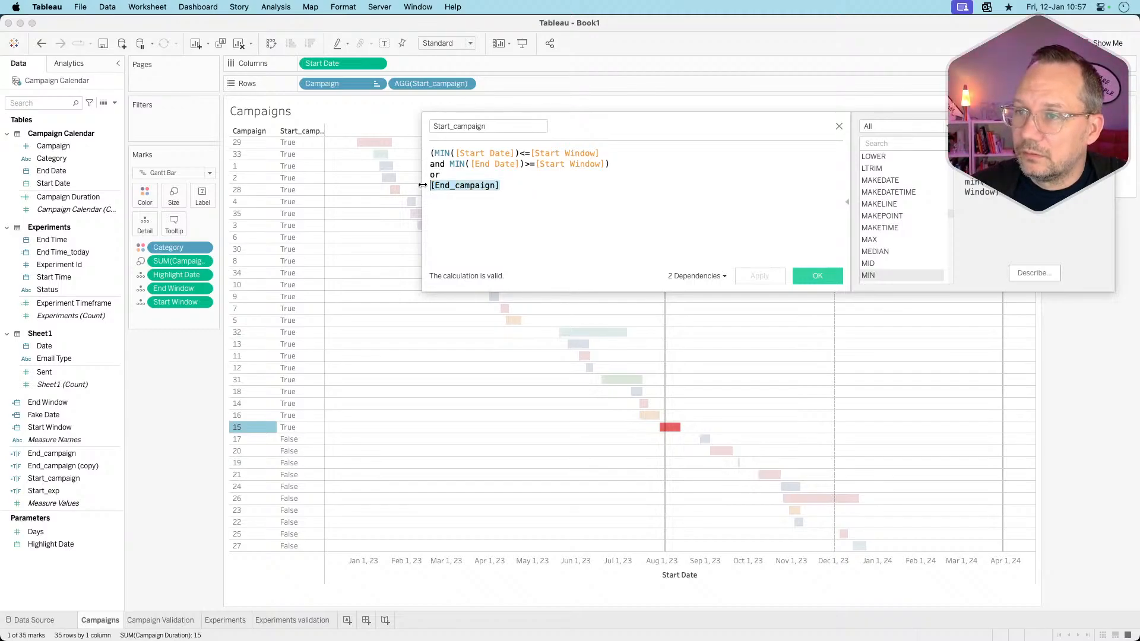
pyautogui.write('min')
pyautogui.press('Return')
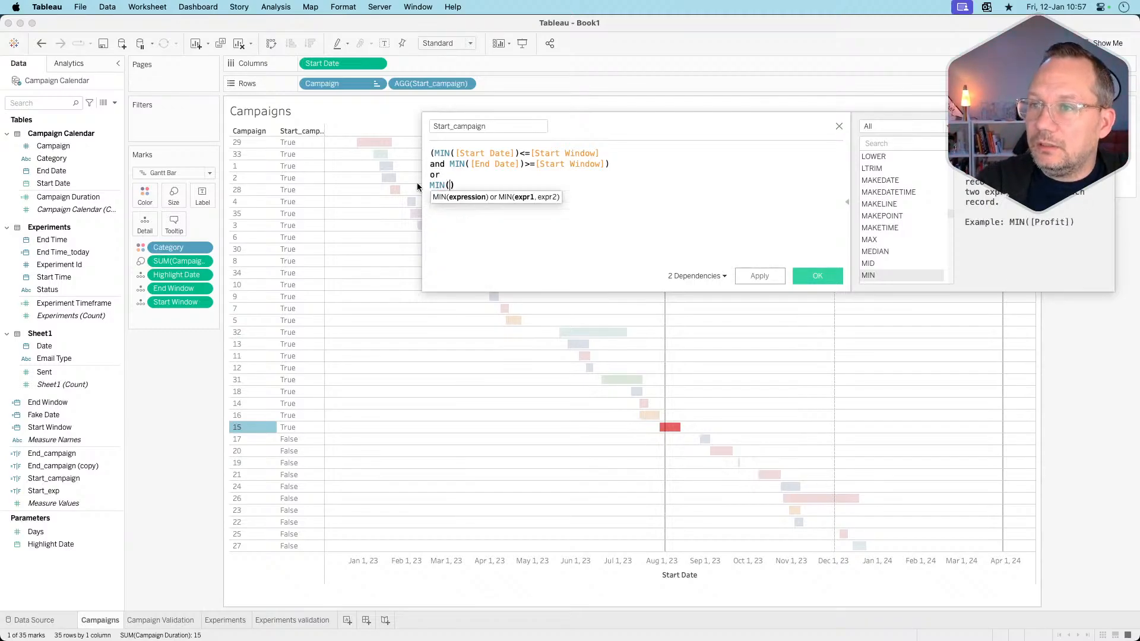
pyautogui.write('end')
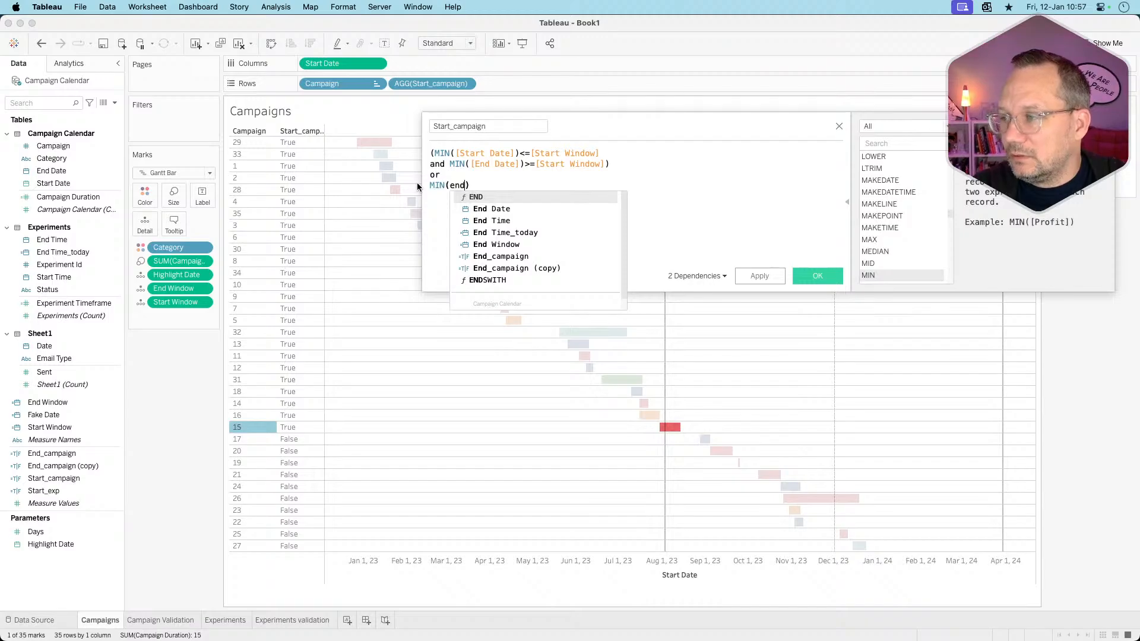
pyautogui.press('BackSpace')
pyautogui.press('BackSpace')
pyautogui.press('BackSpace')
pyautogui.write('sta')
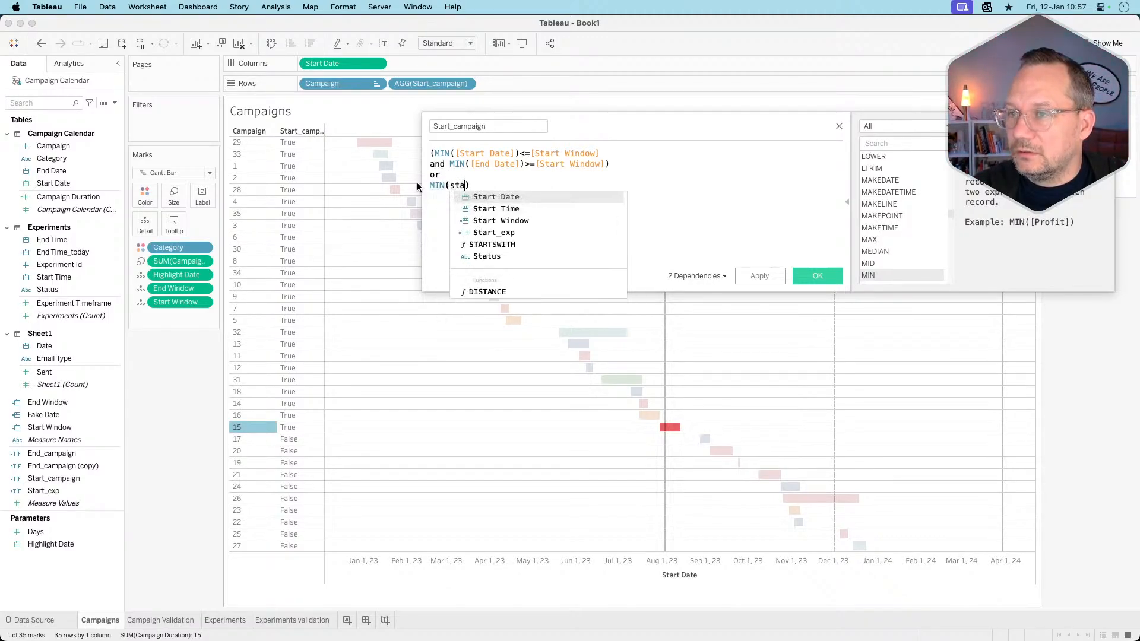
pyautogui.write('rt')
pyautogui.press('Return')
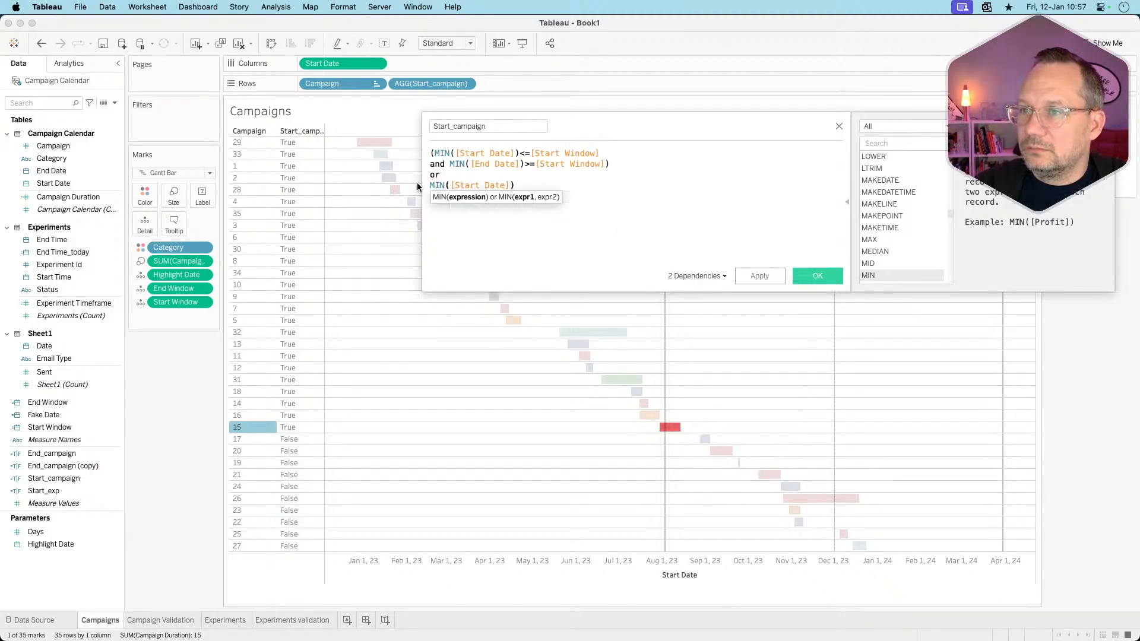
pyautogui.press('Right')
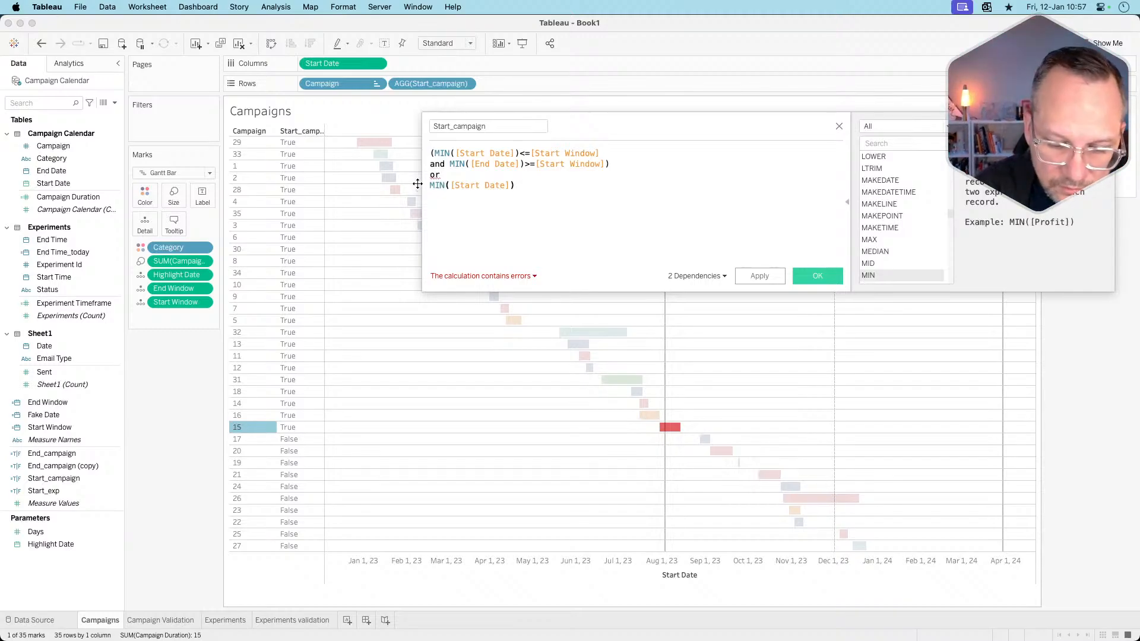
# - Complete the MIN([Start Date]) condition after the or operator with <=[End Window]
pyautogui.write('<=')
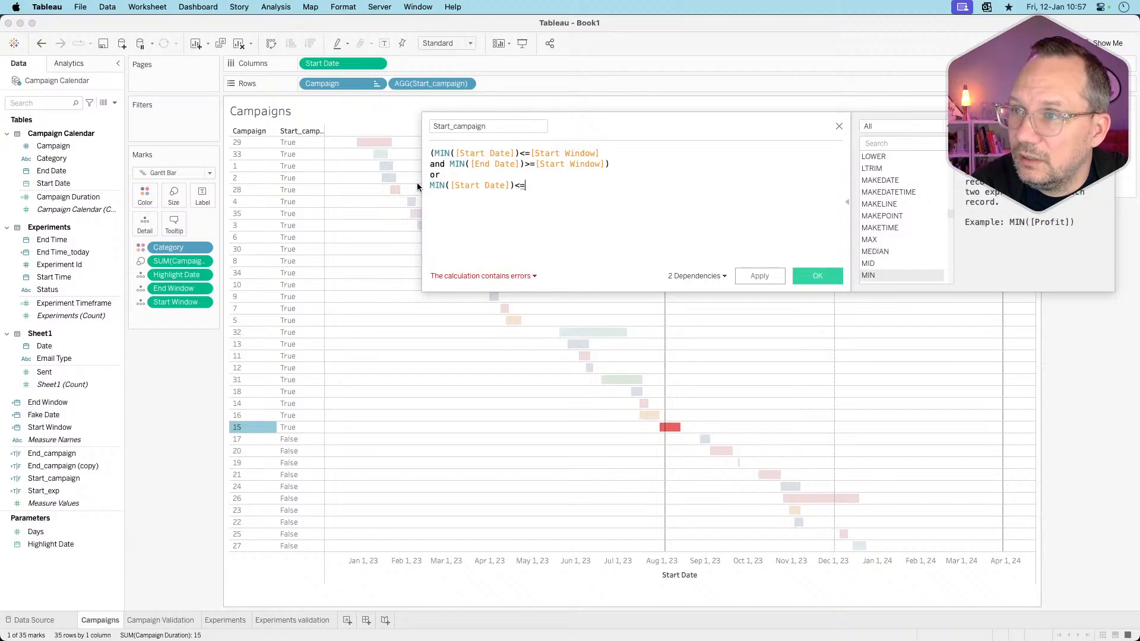
pyautogui.write('end')
pyautogui.press('Down')
pyautogui.press('Down')
pyautogui.press('Down')
pyautogui.press('Down')
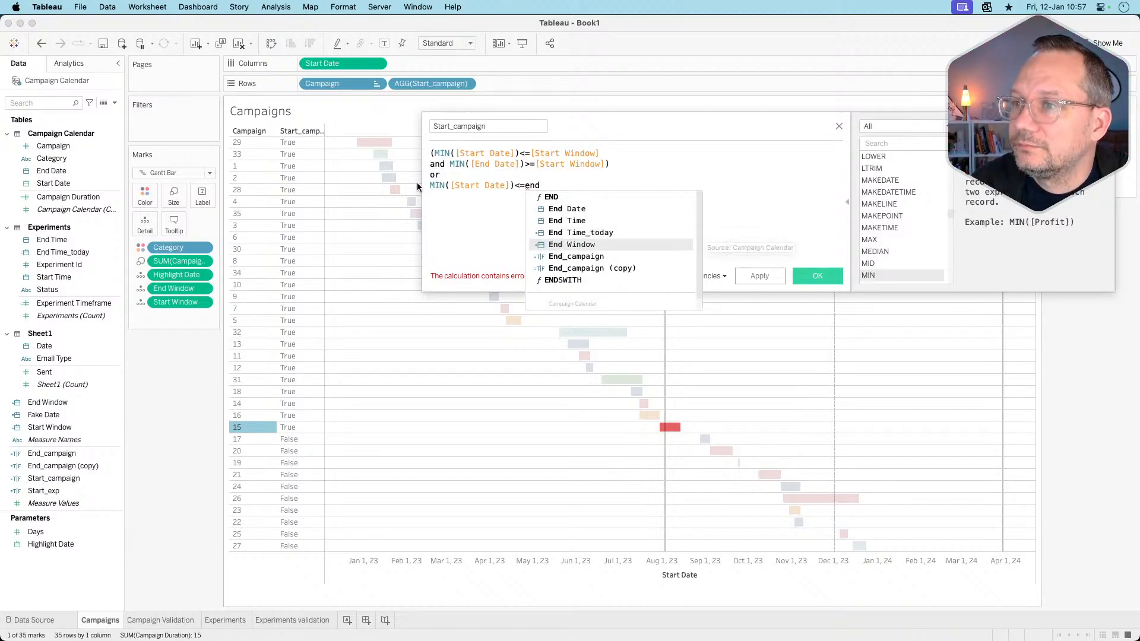
pyautogui.press('Return')
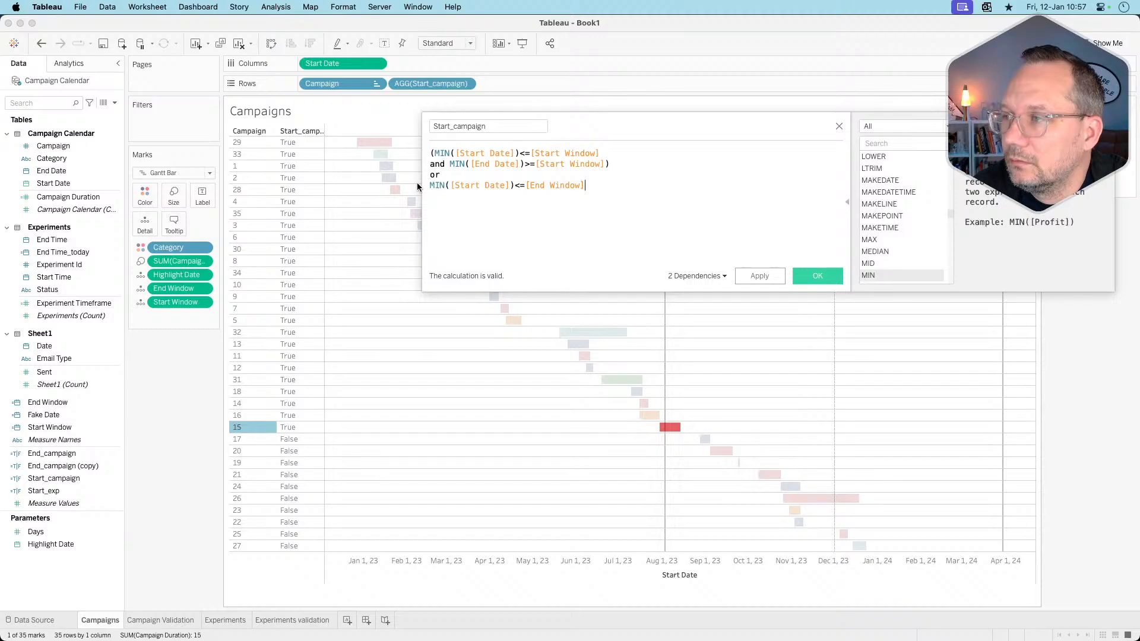
# - Add the condition and MIN([Start Date])>=[Start Window] below the [End Window] comparison in the Start_campaign formula
pyautogui.press('Return')
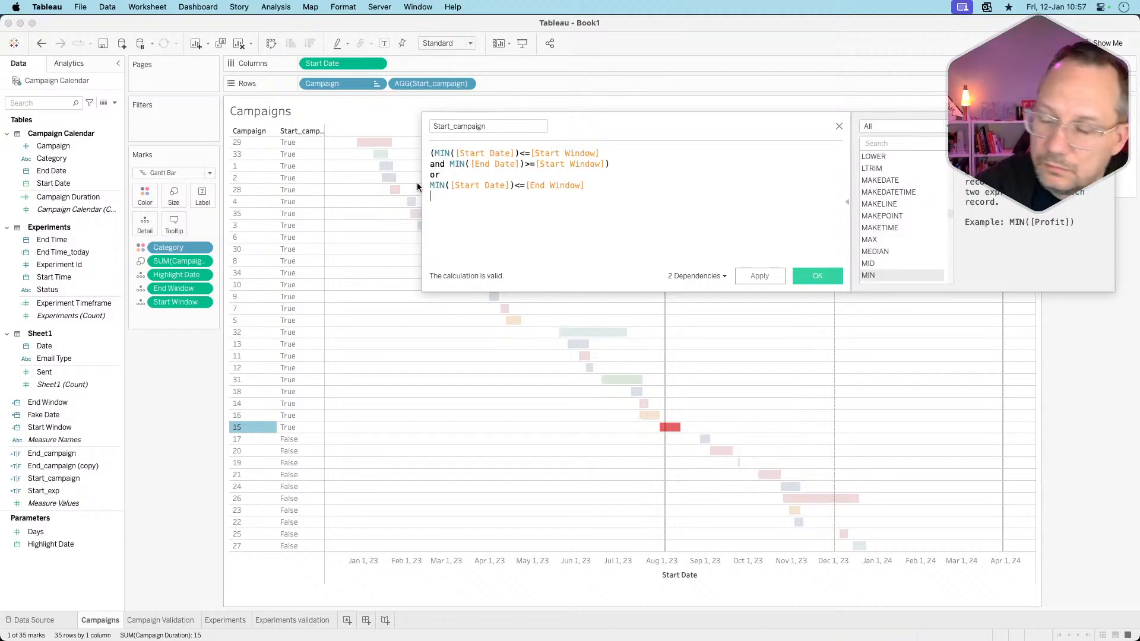
pyautogui.write('and')
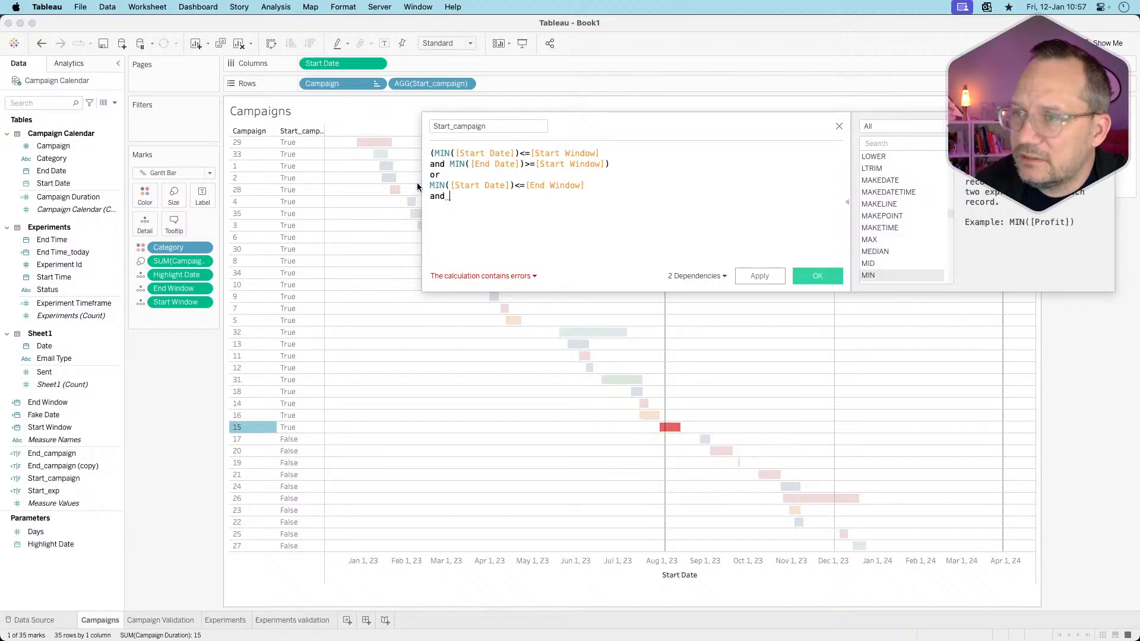
pyautogui.write('min')
pyautogui.press('Return')
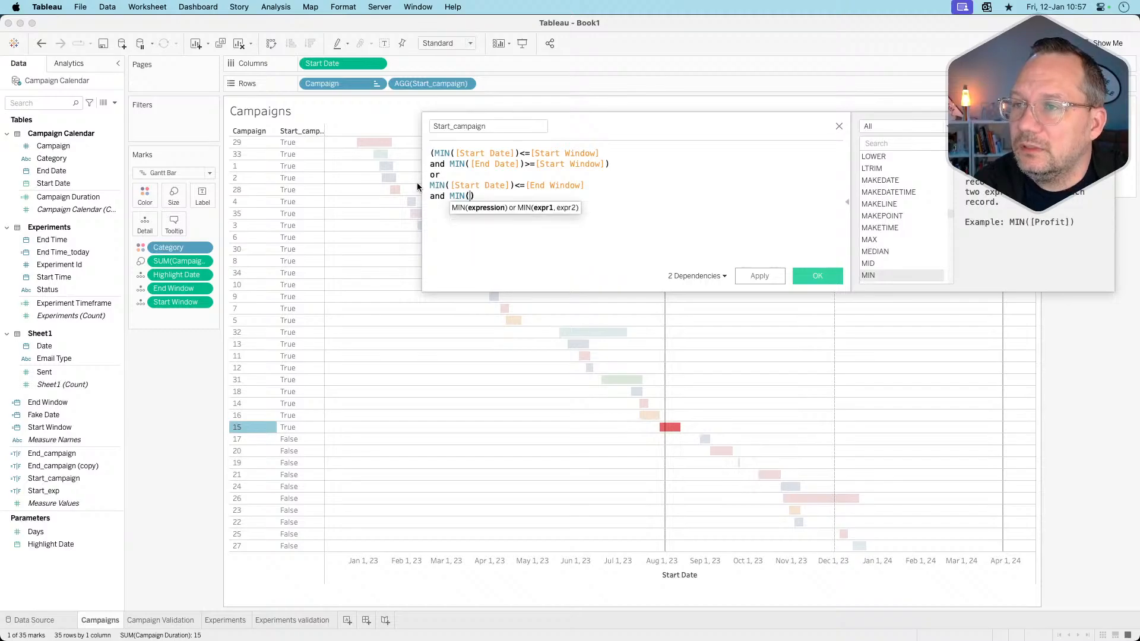
pyautogui.write('start')
pyautogui.press('Return')
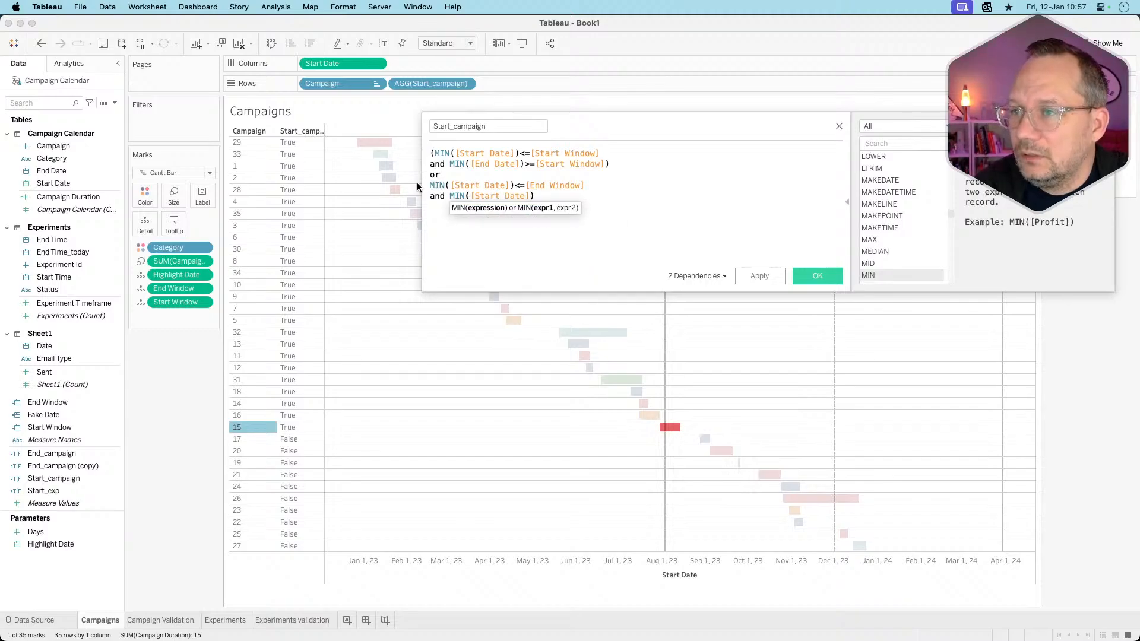
pyautogui.press('Right')
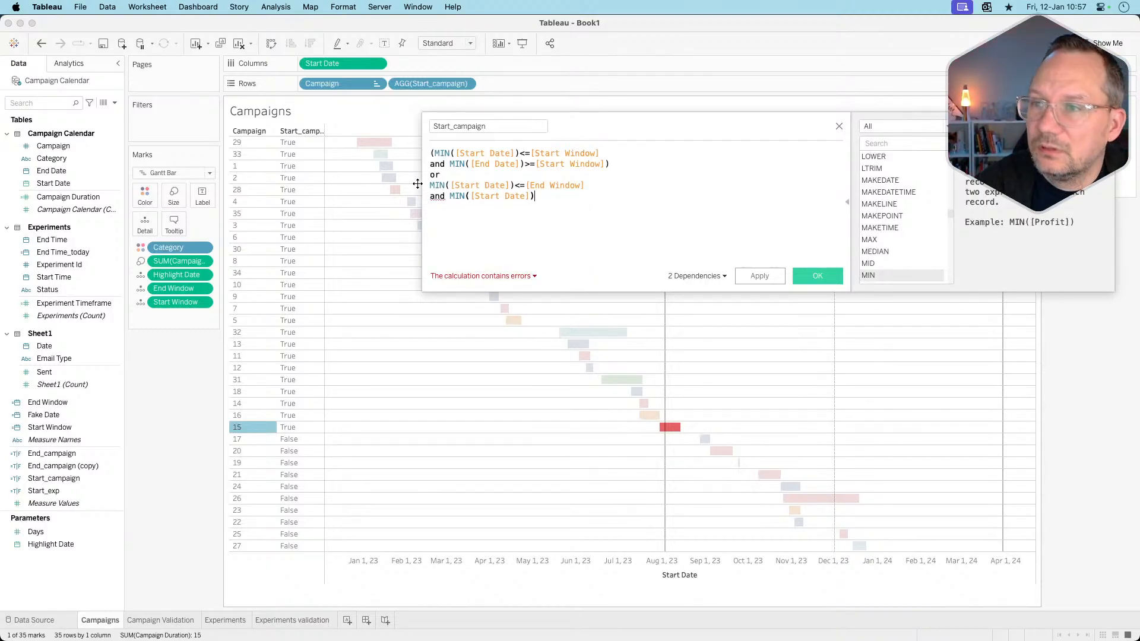
pyautogui.write('>=')
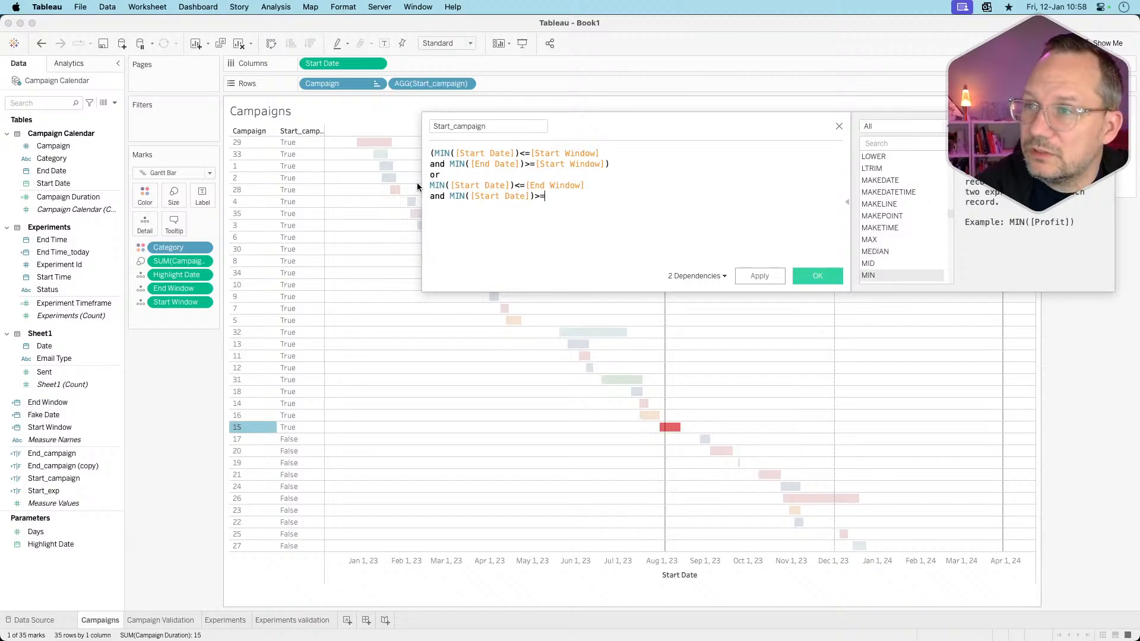
pyautogui.write('start')
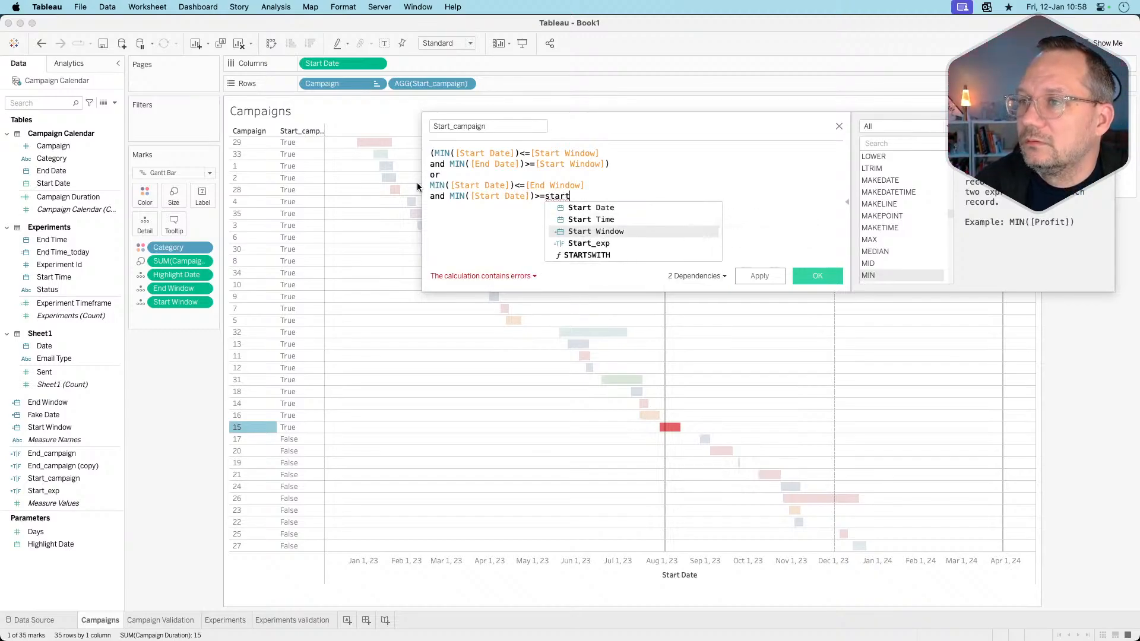
pyautogui.press('Return')
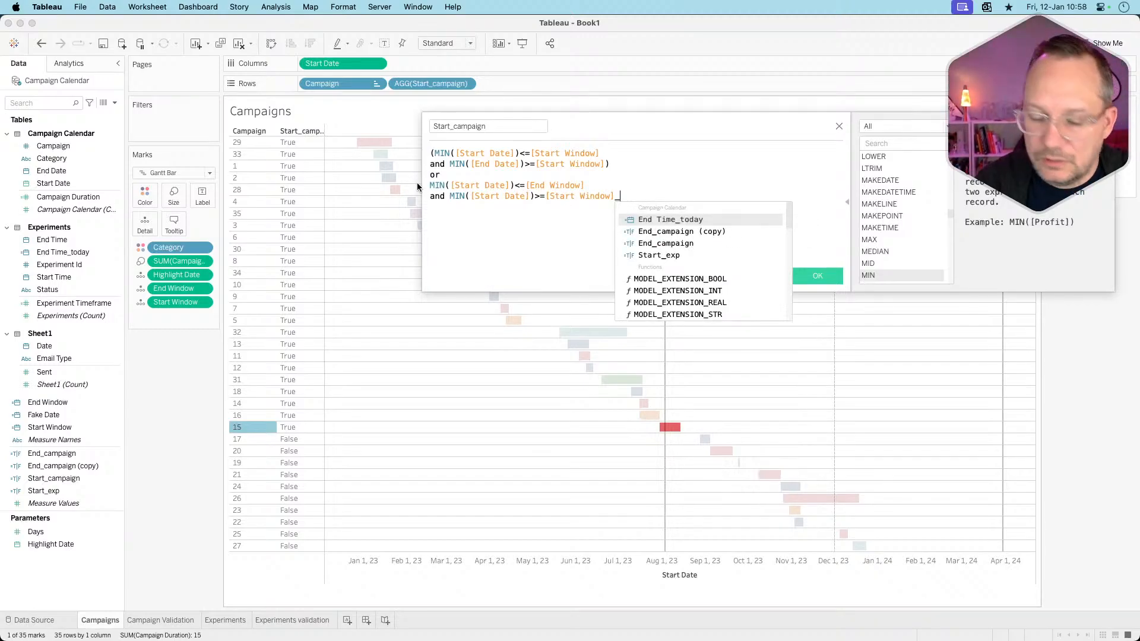
# - Enclose the two conditions following or in parentheses and apply the Start_campaign calculation
pyautogui.press('BackSpace')
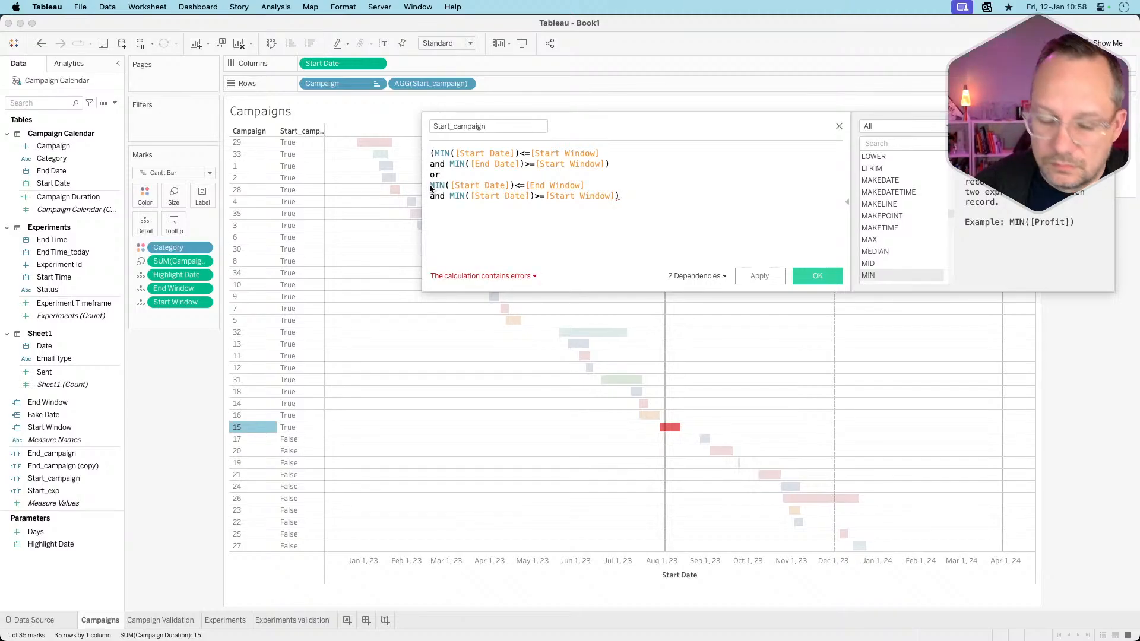
pyautogui.write('(')
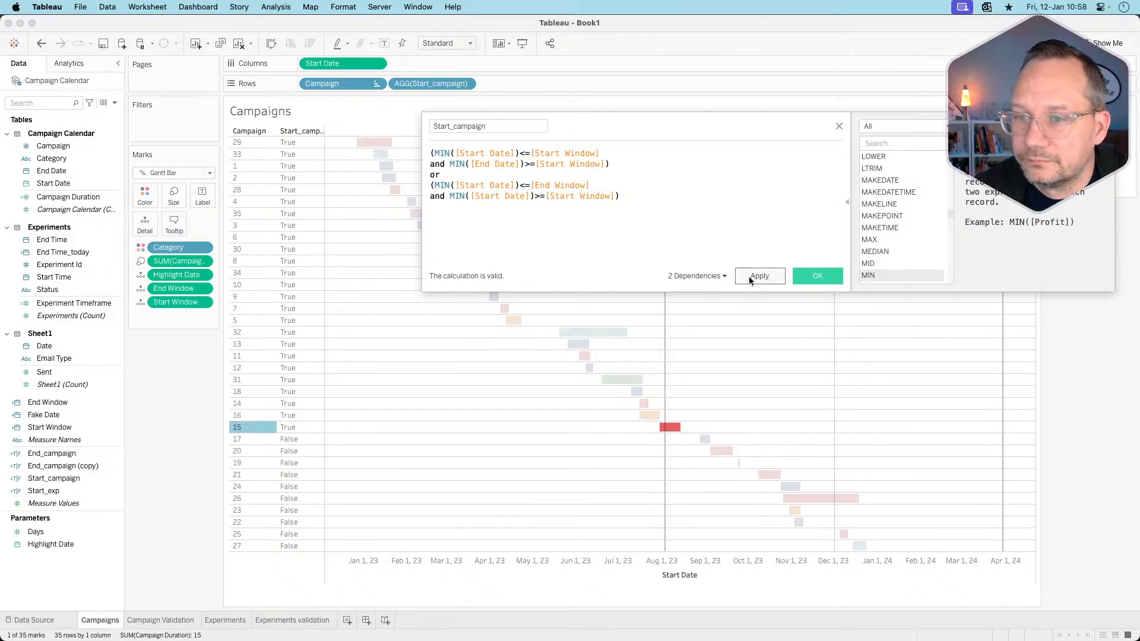
pyautogui.click(749, 276)
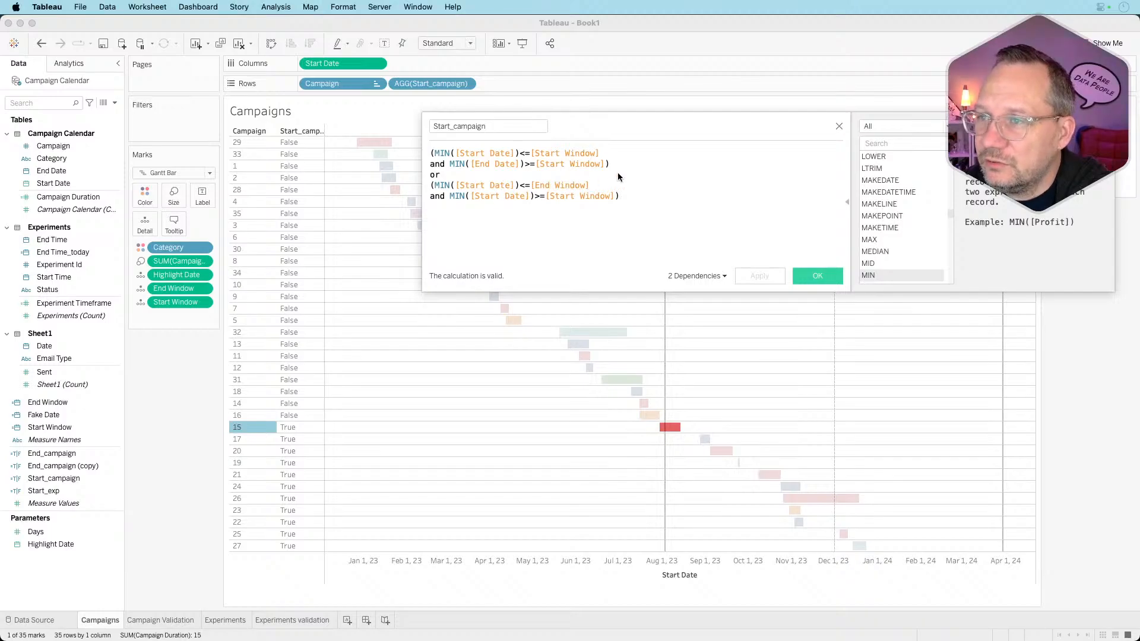
# - Review both parenthesised condition pairs in Start_campaign against the campaign bars, and accept the calculation
pyautogui.click(502, 175)
pyautogui.moveTo(615, 167); pyautogui.dragTo(414, 153)
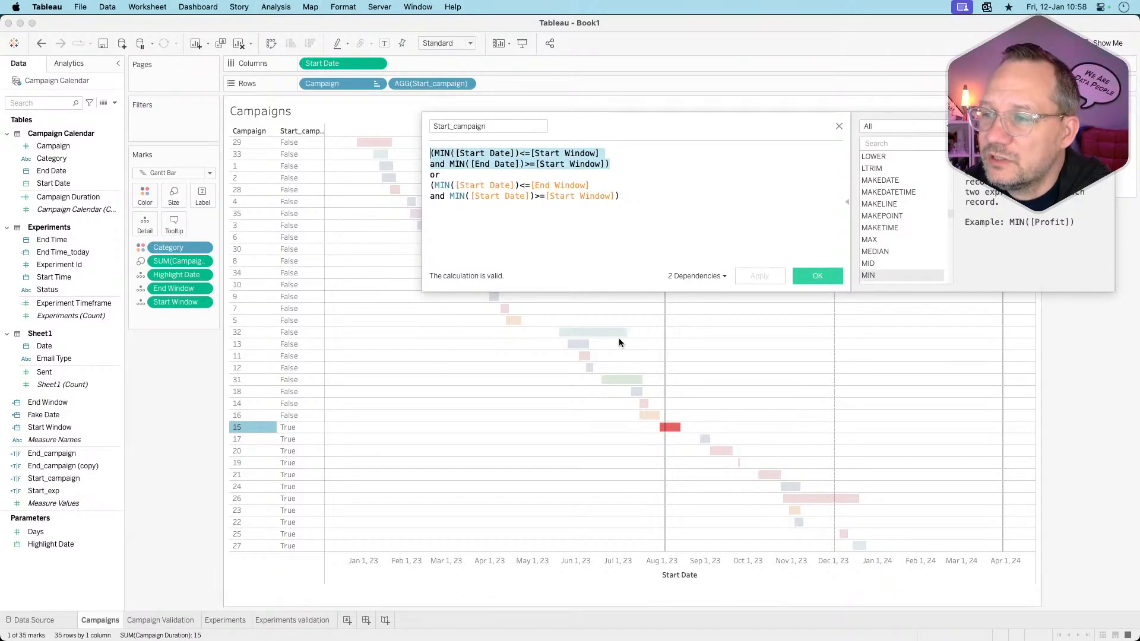
pyautogui.moveTo(656, 434)
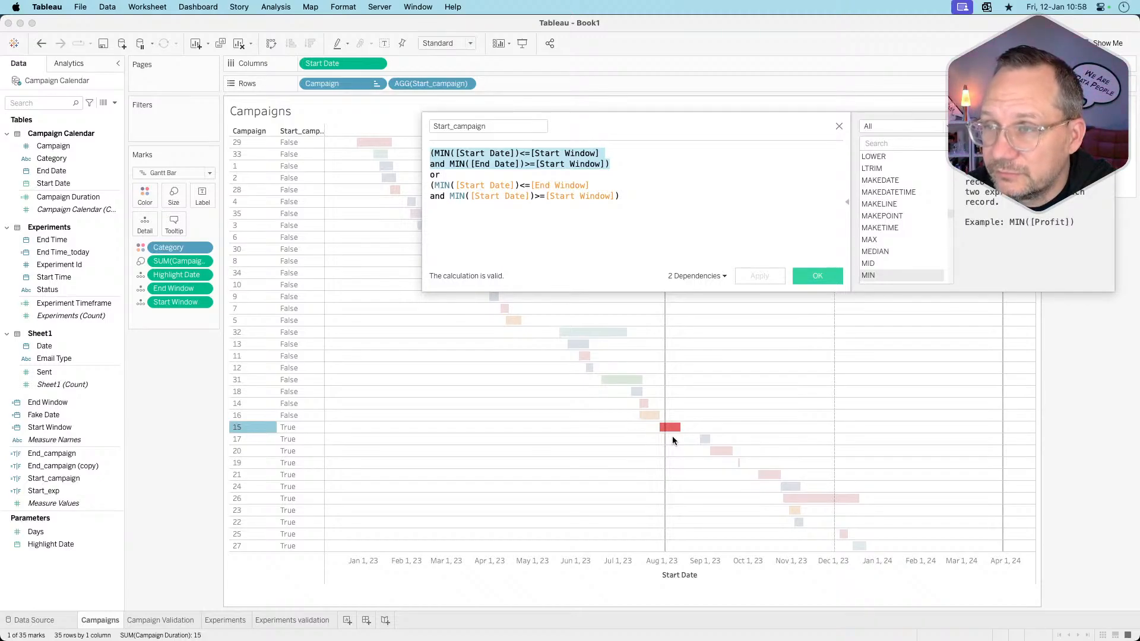
pyautogui.moveTo(619, 197); pyautogui.dragTo(530, 190)
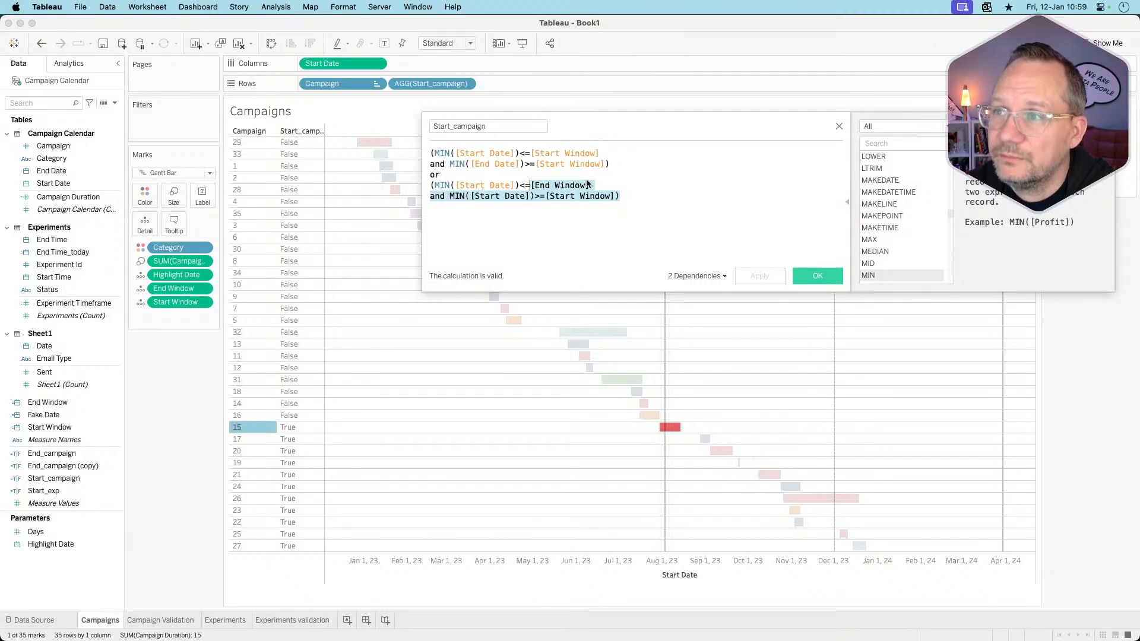
pyautogui.click(614, 166)
pyautogui.moveTo(614, 166); pyautogui.dragTo(414, 155)
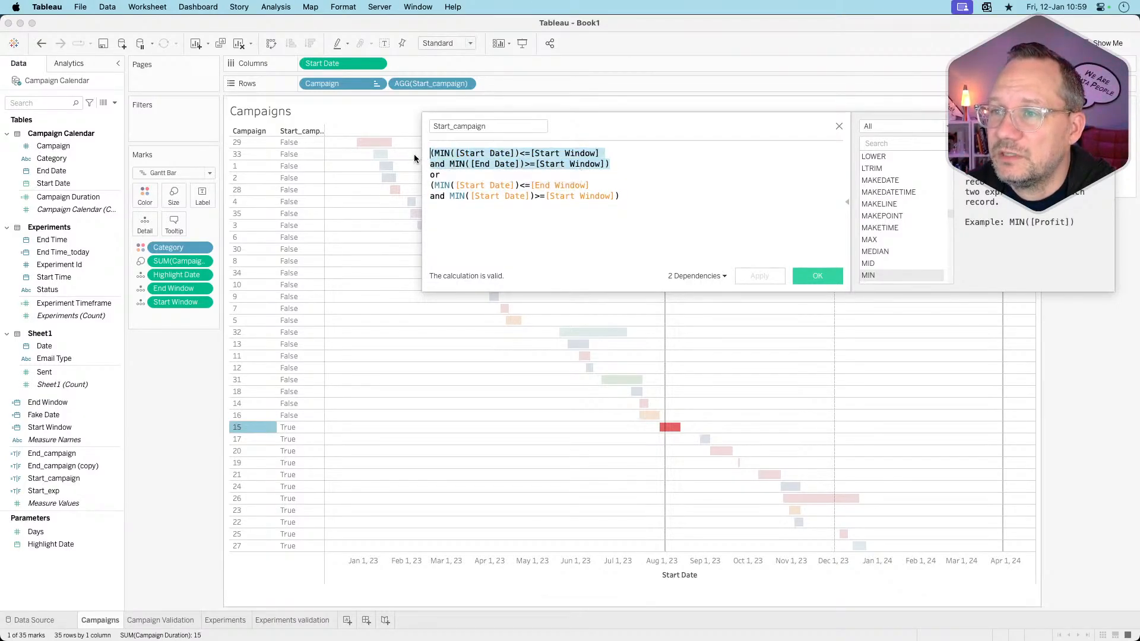
pyautogui.click(670, 220)
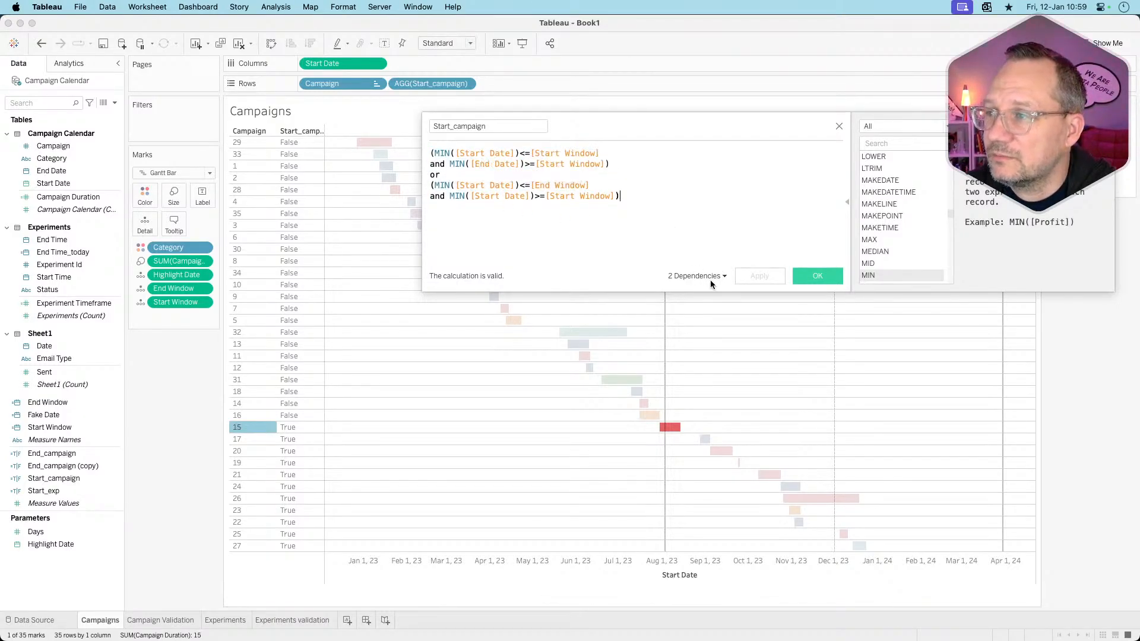
pyautogui.click(818, 277)
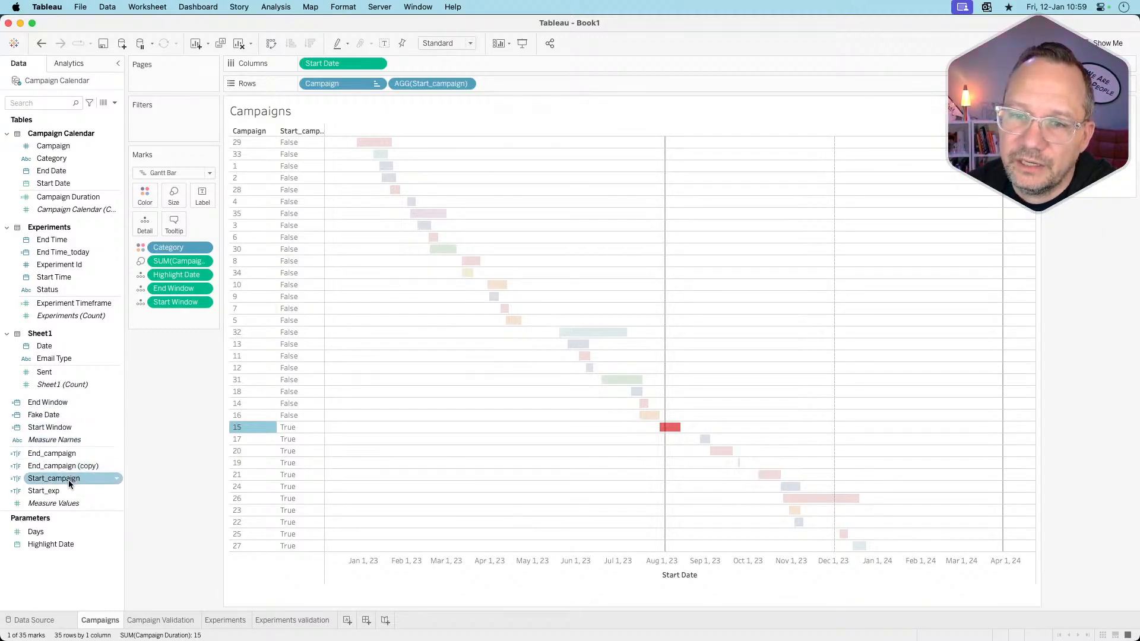
# - Filter the Campaigns chart to keep only True values of Start_campaign and remove the start and end window reference lines
pyautogui.moveTo(69, 480); pyautogui.dragTo(178, 127)
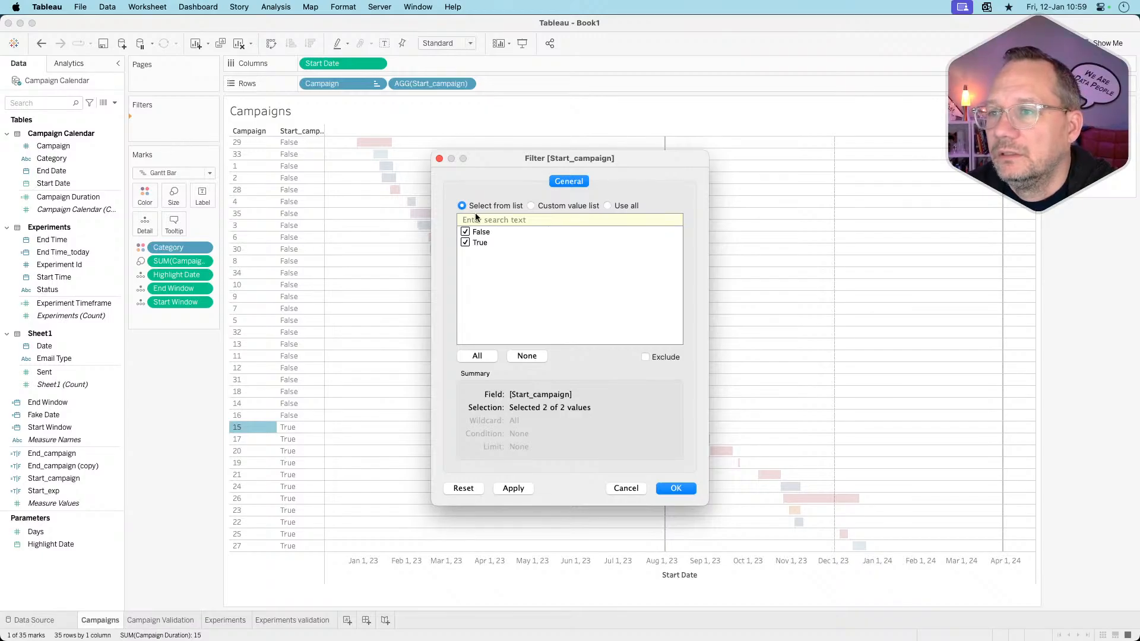
pyautogui.click(465, 231)
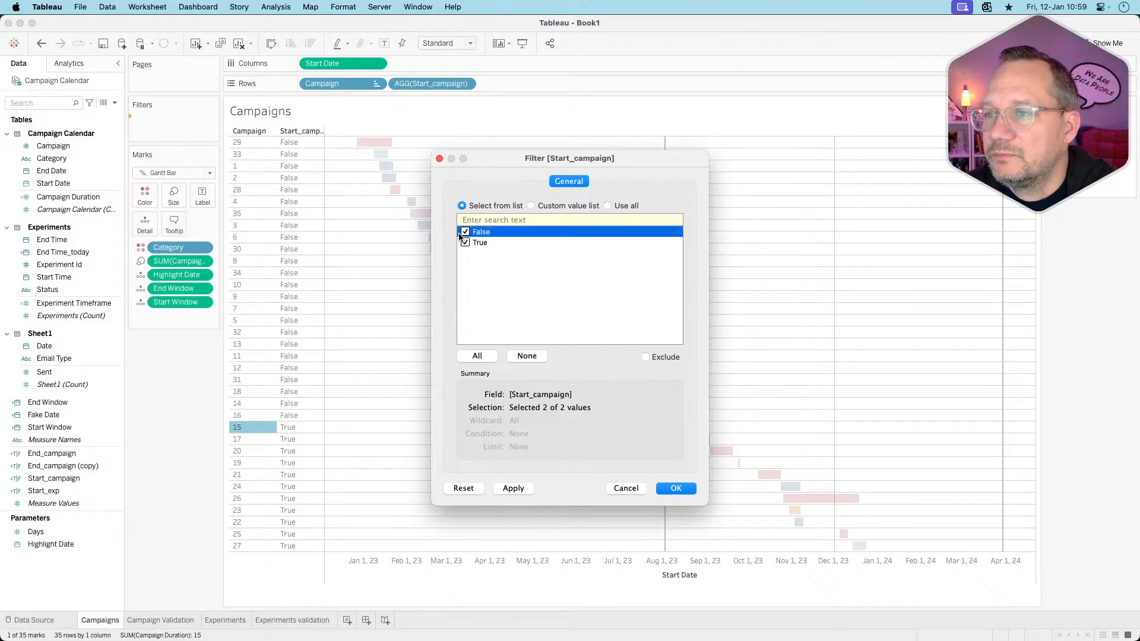
pyautogui.click(667, 490)
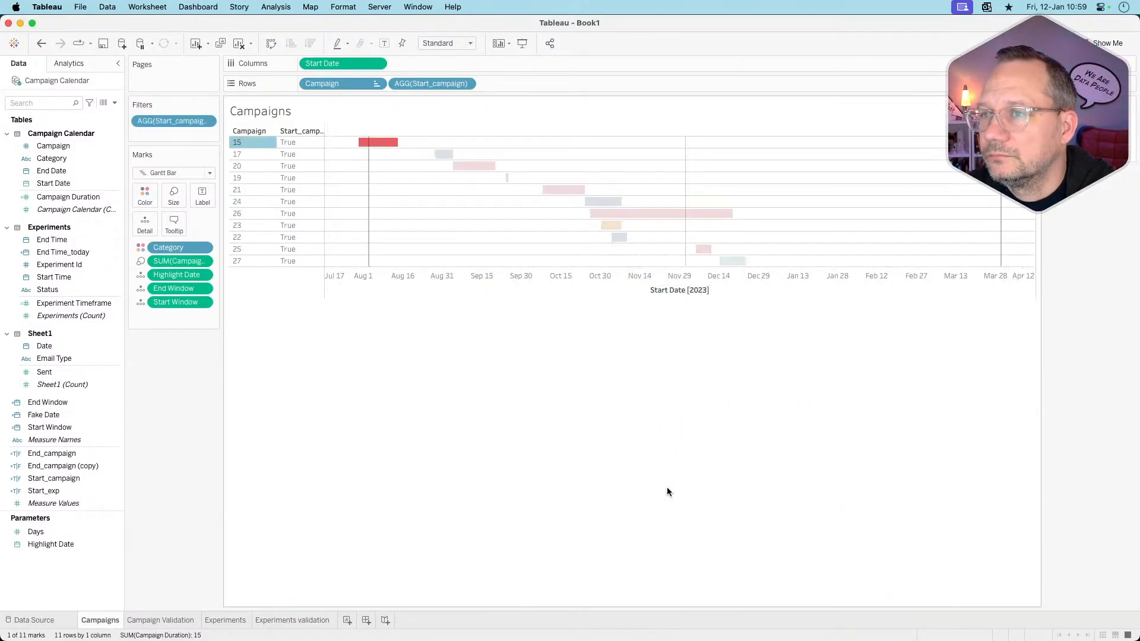
pyautogui.click(665, 467)
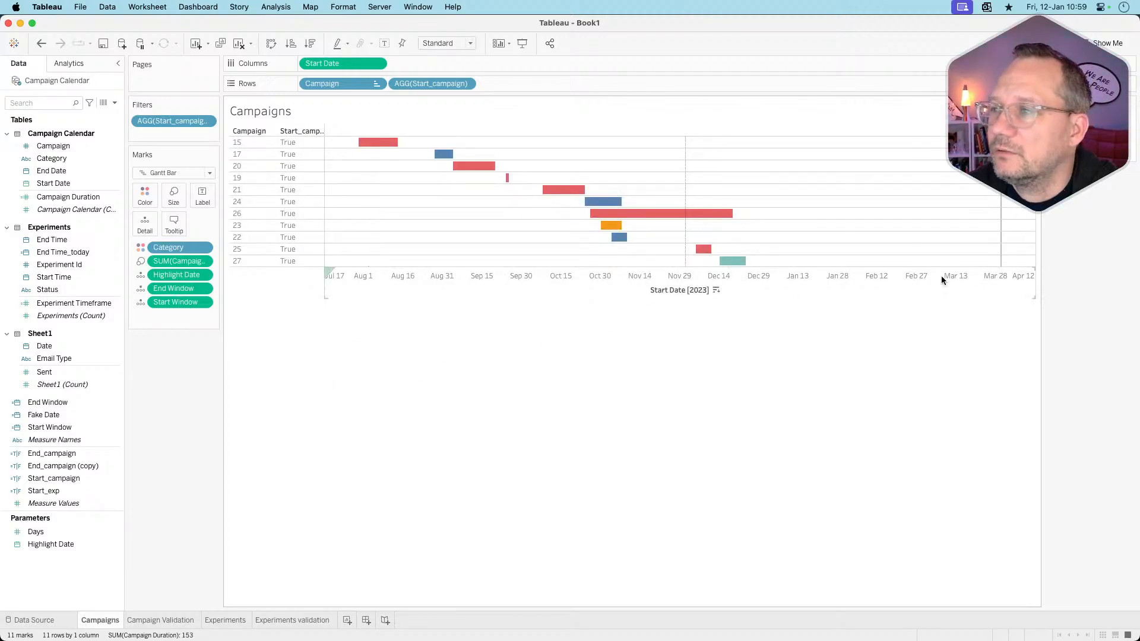
pyautogui.moveTo(1001, 243); pyautogui.dragTo(788, 373)
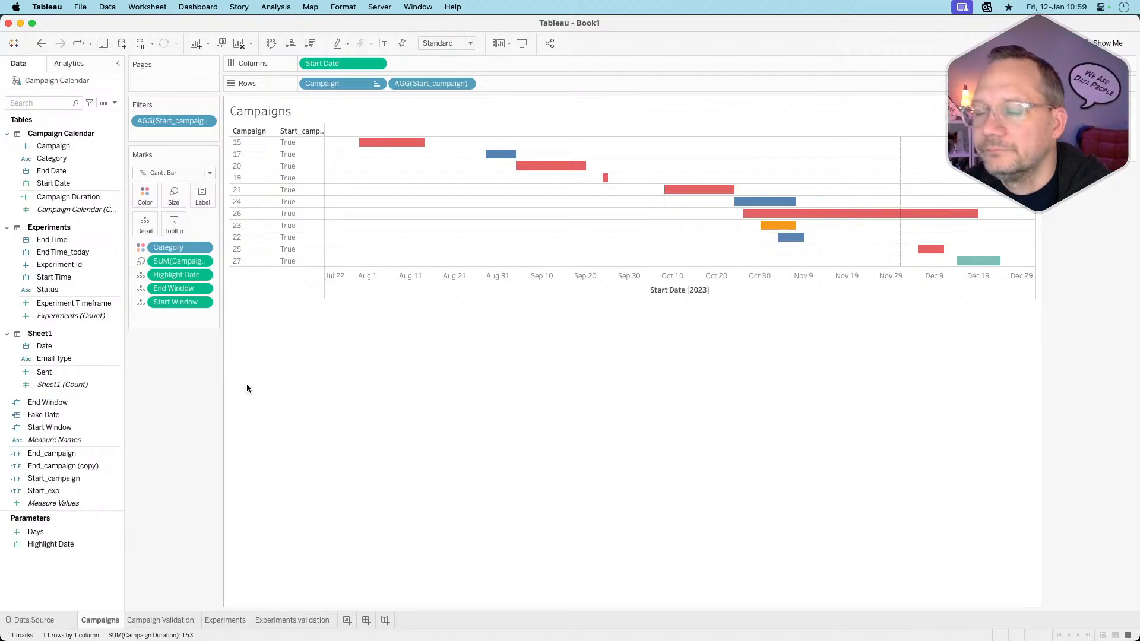
# - Switch to the Experiments worksheet
pyautogui.click(224, 620)
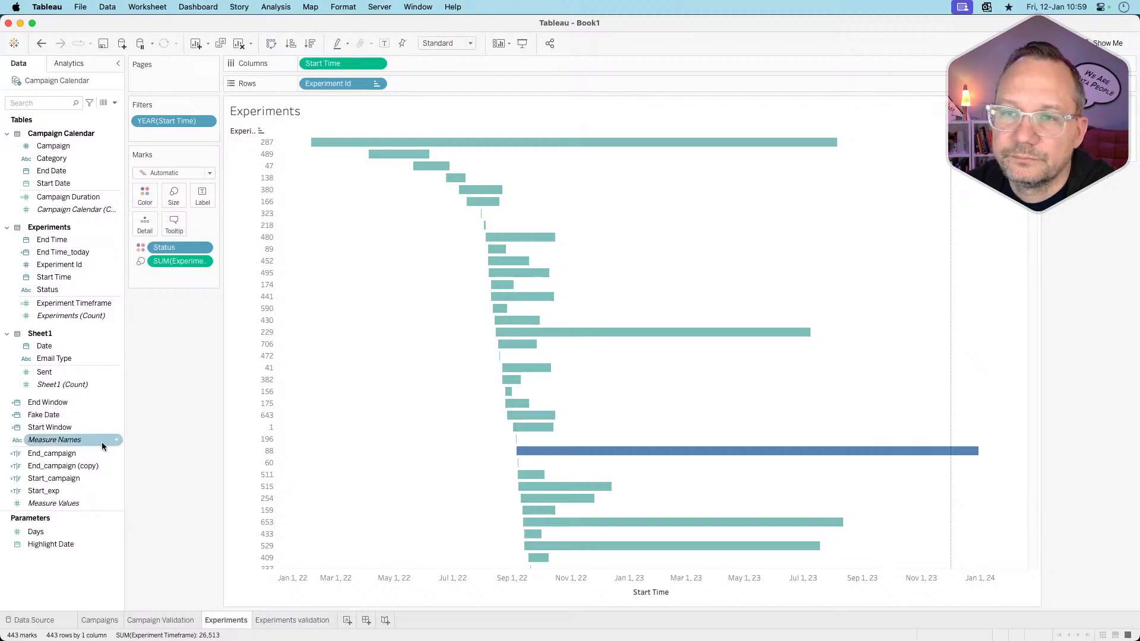
pyautogui.click(68, 403)
pyautogui.keyDown('super'); pyautogui.click(68, 426); pyautogui.keyUp('super')
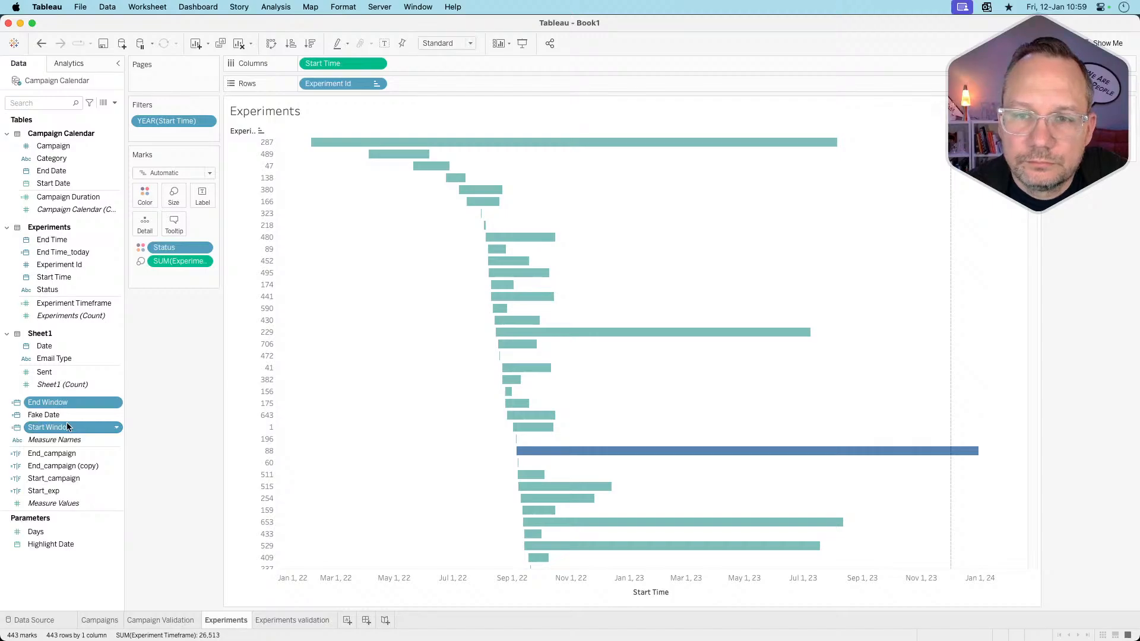
pyautogui.rightClick(67, 422)
pyautogui.click(171, 393)
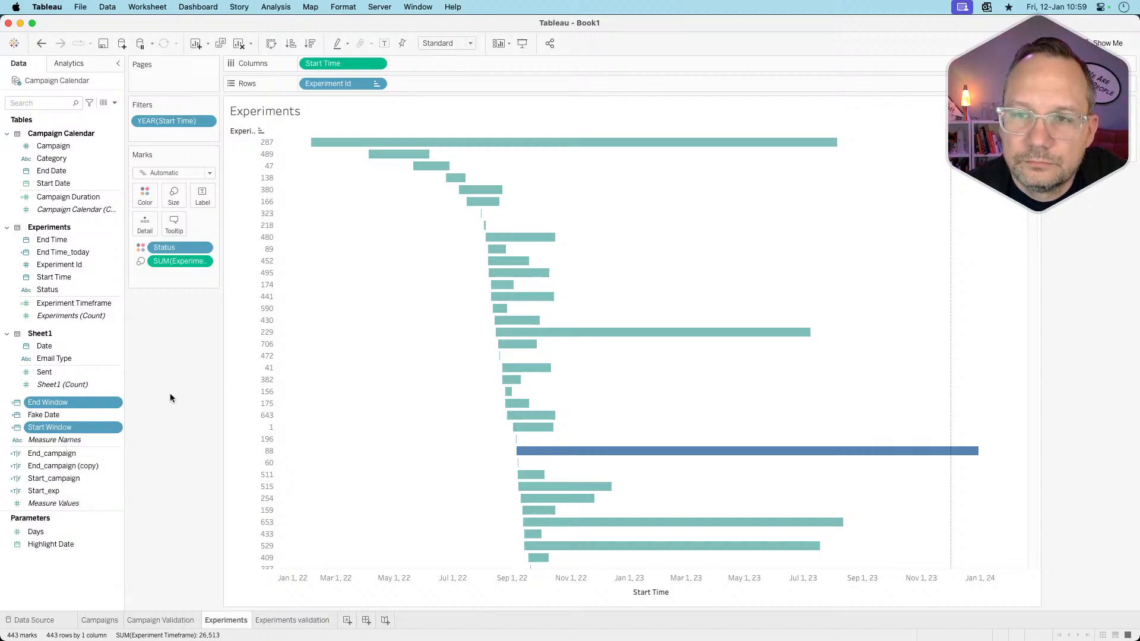
pyautogui.moveTo(57, 402)
pyautogui.mouseDown()
pyautogui.moveTo(89, 365)
pyautogui.moveTo(144, 229)
pyautogui.moveTo(60, 409)
pyautogui.mouseUp()
pyautogui.click(62, 503)
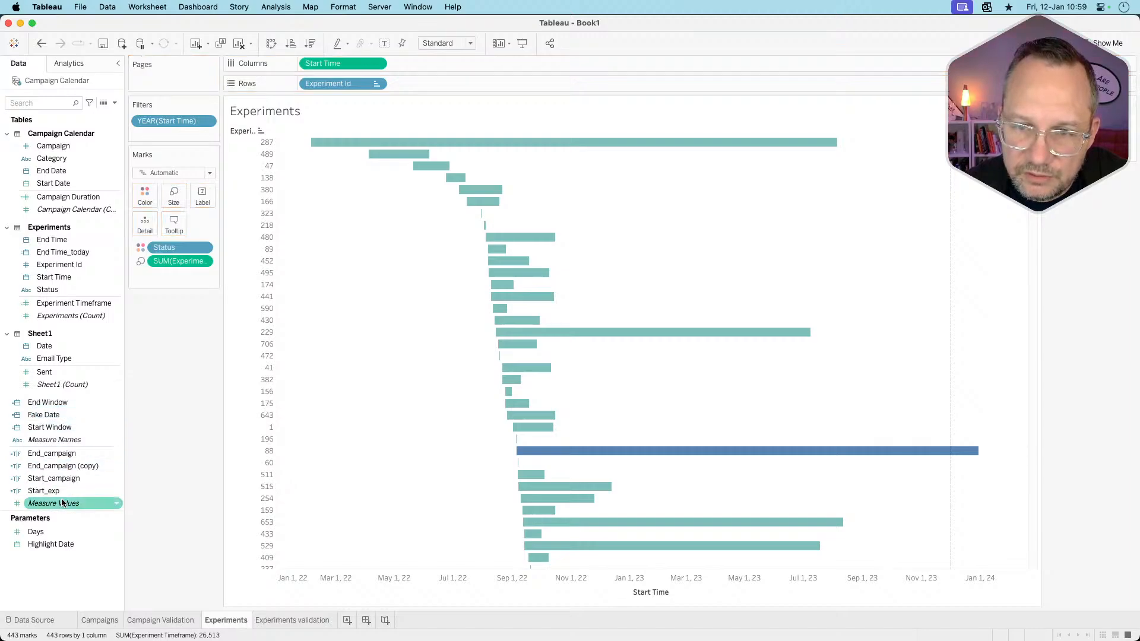
# - Copy the entire formula of the Start_campaign calculation and close its editor
pyautogui.click(60, 479)
pyautogui.rightClick(60, 478)
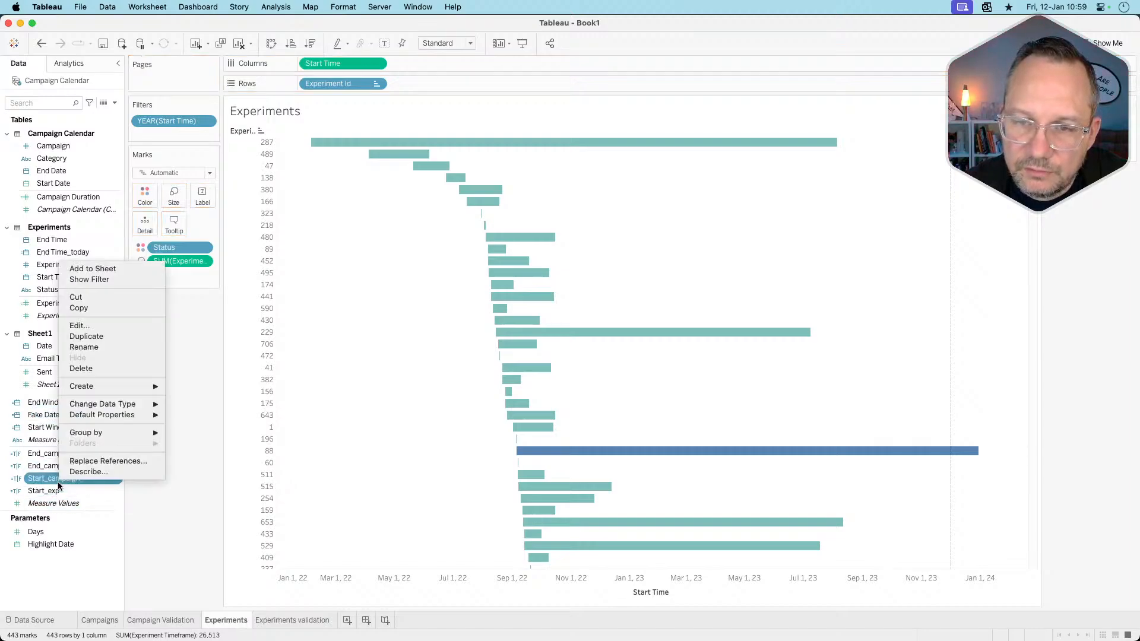
pyautogui.click(83, 325)
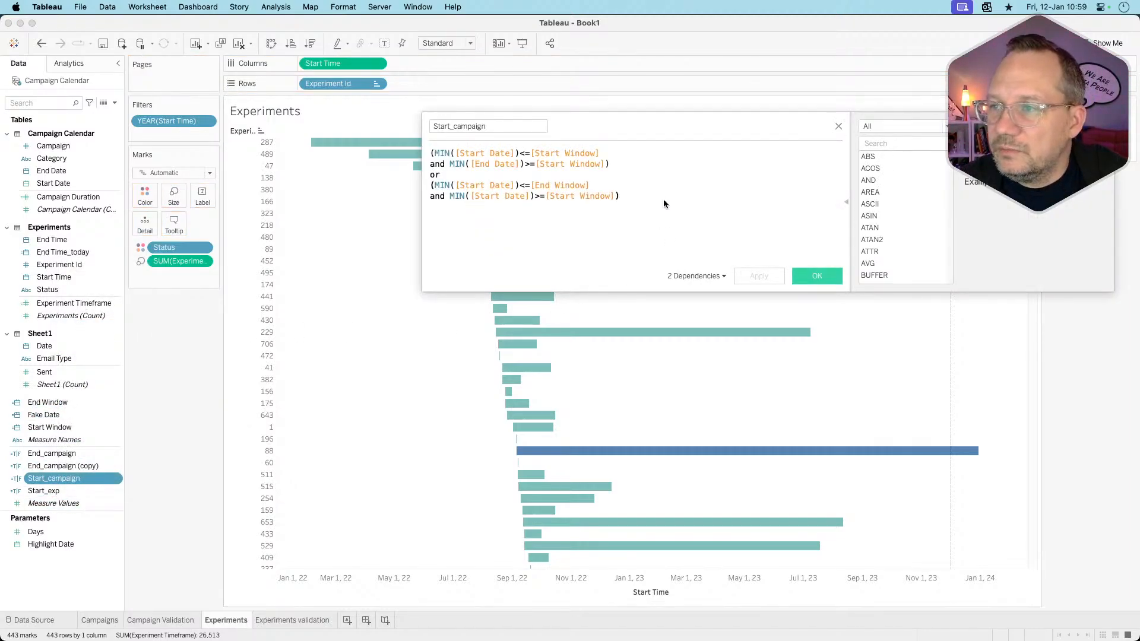
pyautogui.press('super+a')
pyautogui.press('super+c')
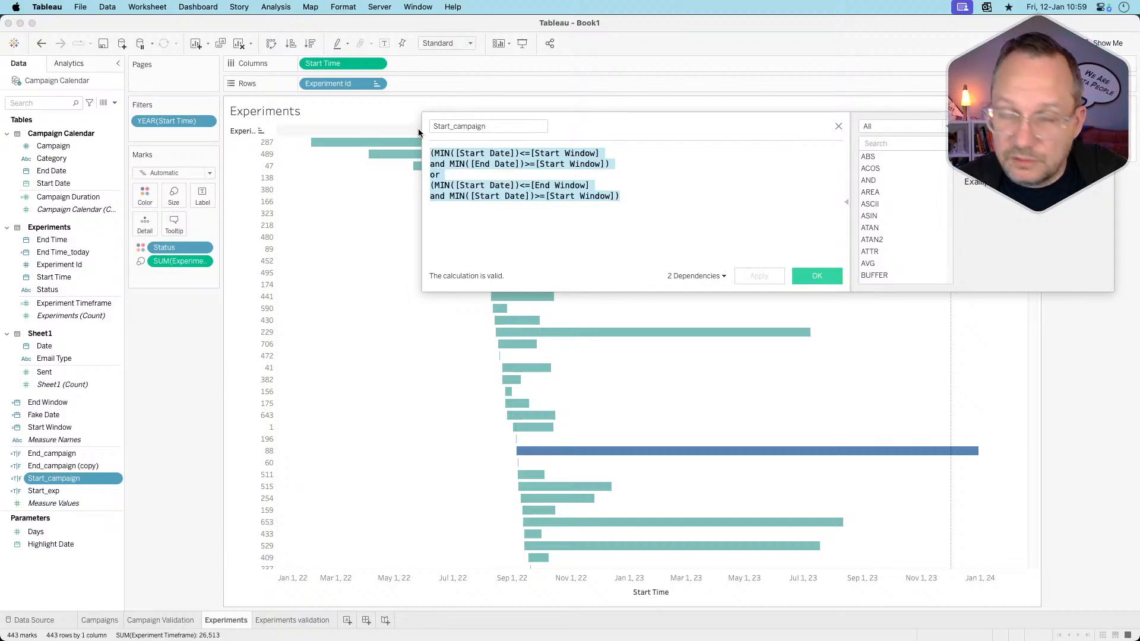
pyautogui.click(838, 129)
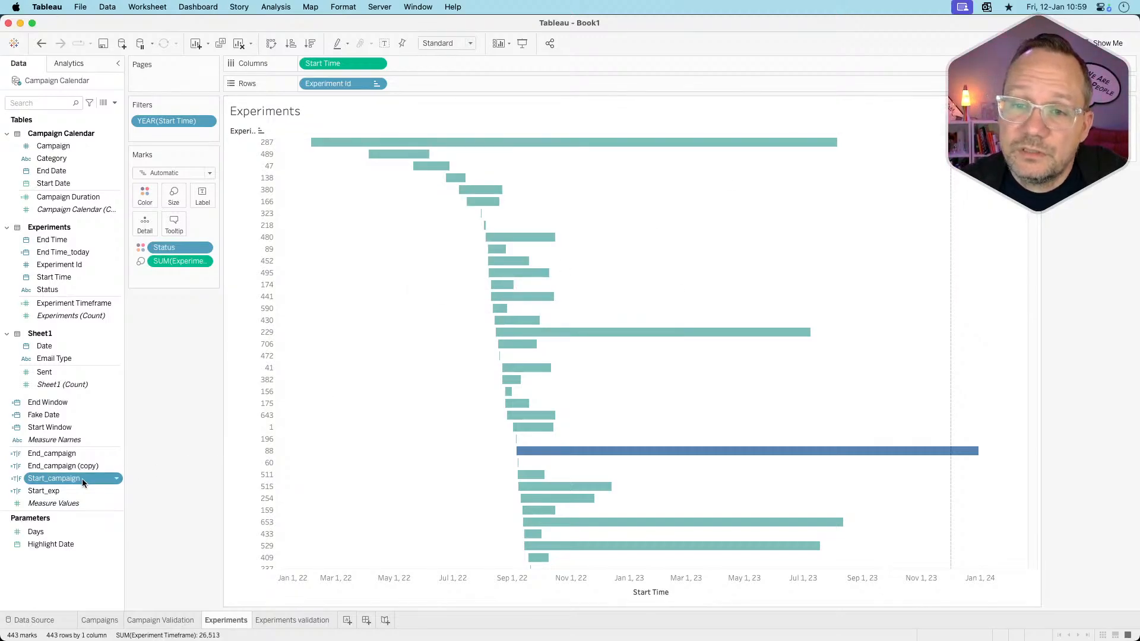
# - Replace the whole formula of the Start_exp calculation with the copied Start_campaign formula
pyautogui.rightClick(52, 490)
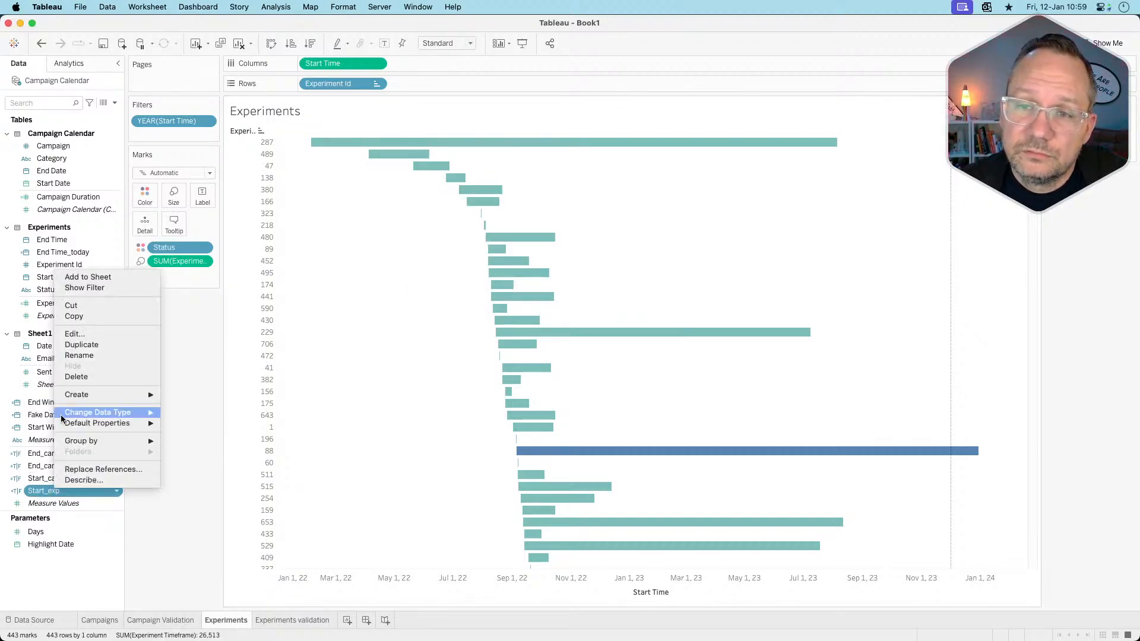
pyautogui.click(75, 334)
pyautogui.moveTo(604, 177); pyautogui.dragTo(414, 155)
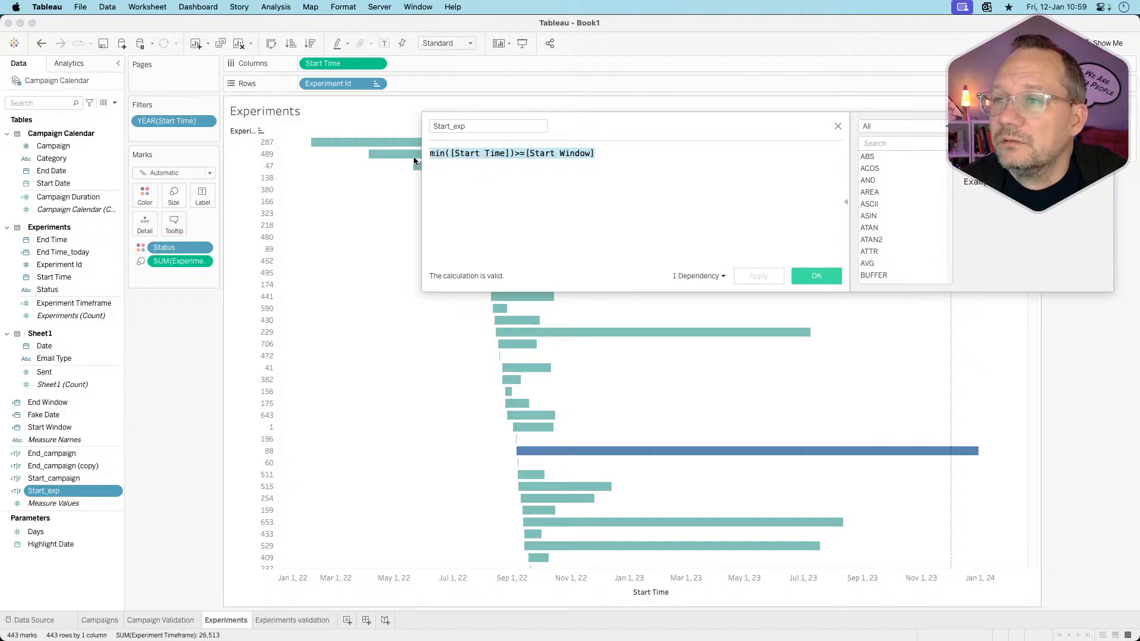
pyautogui.press('super+v')
# - In the first condition of Start_exp, replace Start Date with Start Time and End Date with End Time_today
pyautogui.click(481, 155)
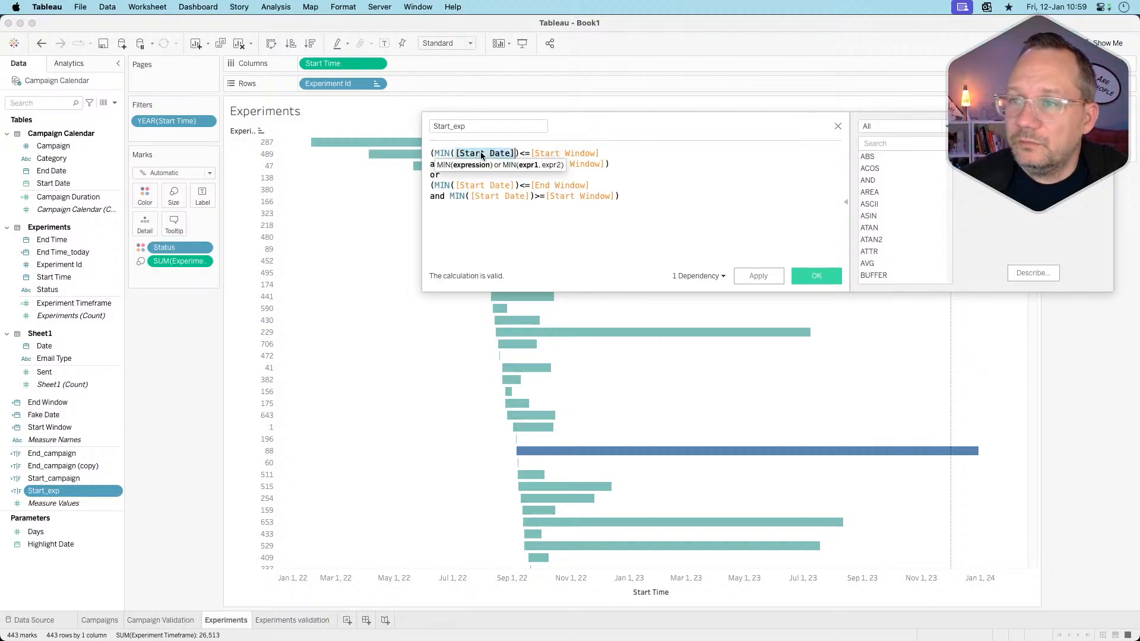
pyautogui.write('start')
pyautogui.press('Down')
pyautogui.press('Return')
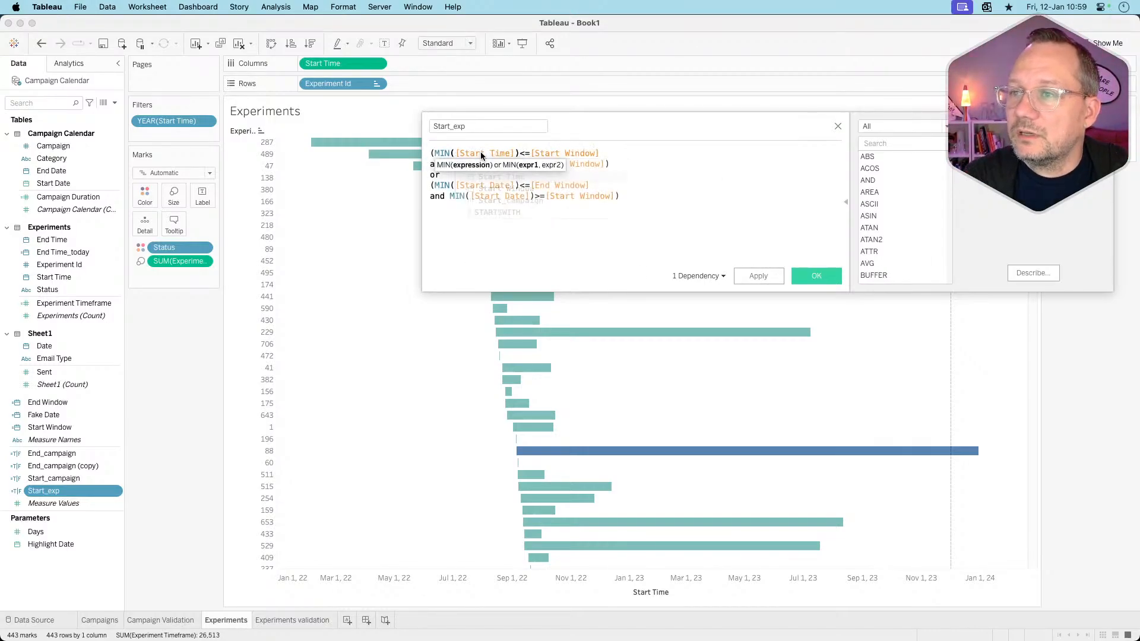
pyautogui.click(498, 165)
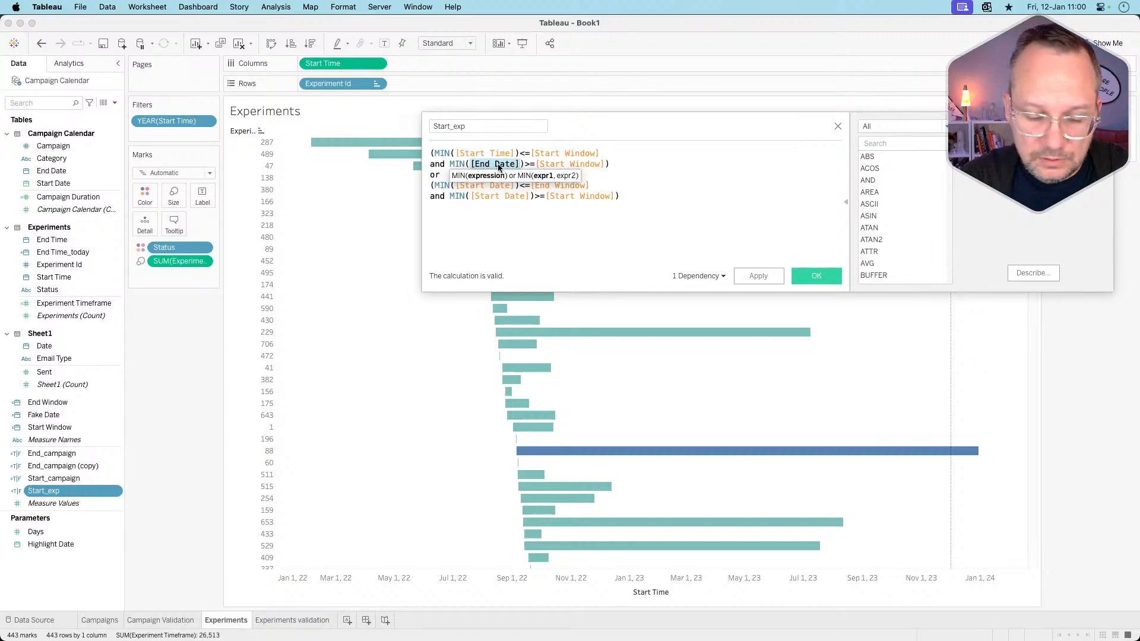
pyautogui.write('end')
pyautogui.press('Down')
pyautogui.press('Down')
pyautogui.press('Down')
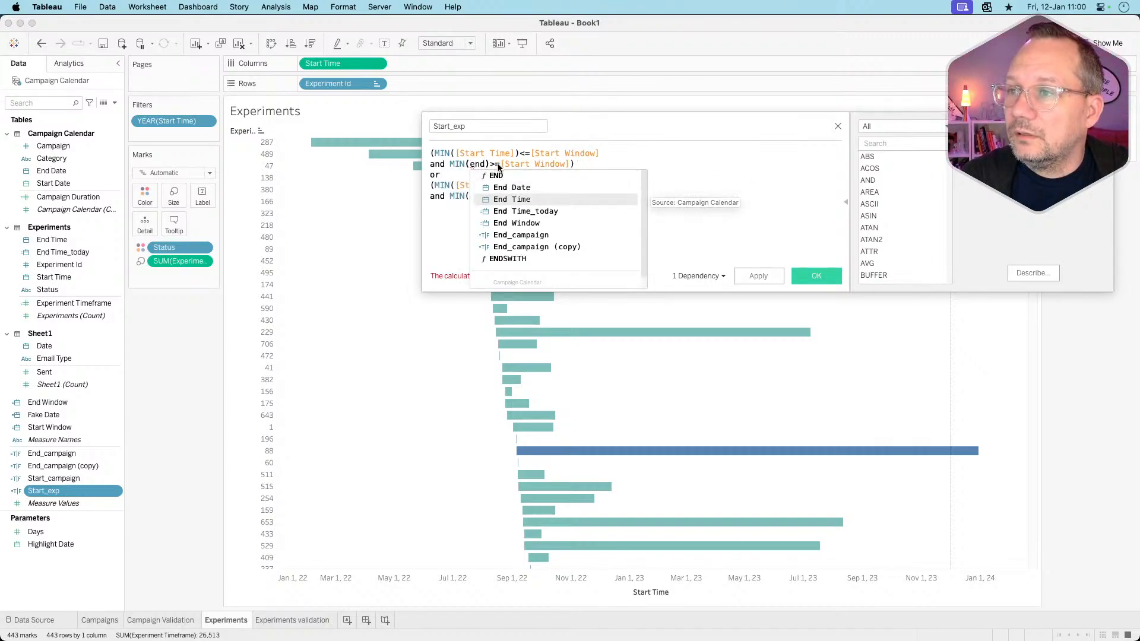
pyautogui.press('Return')
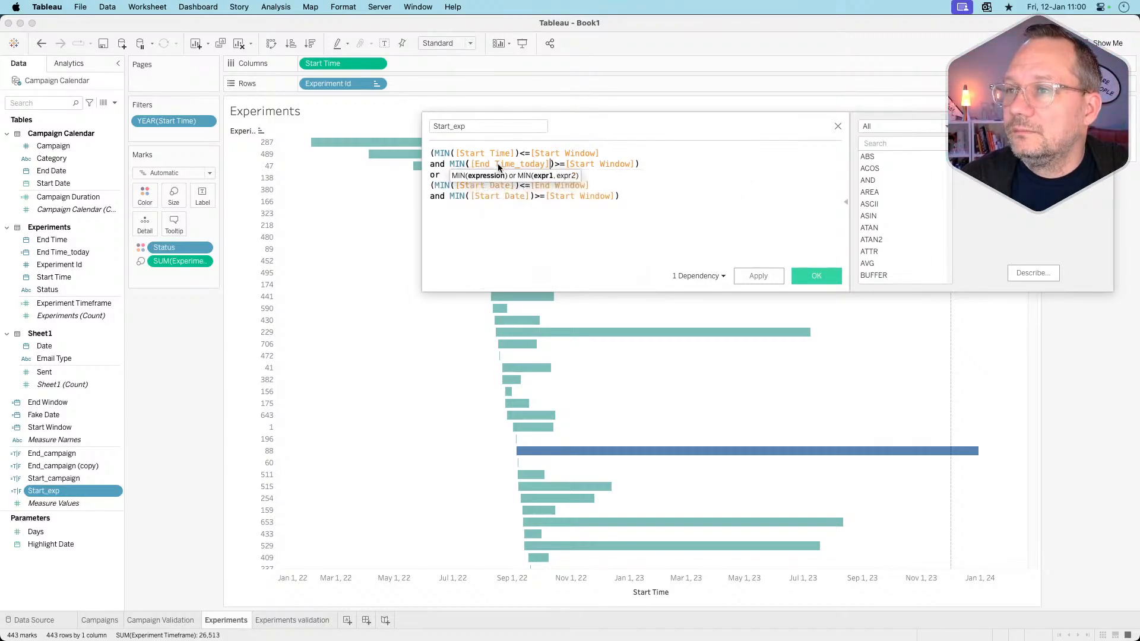
# - Replace both Start Date references in the second condition of Start_exp with Start Time and apply the calculation
pyautogui.click(485, 186)
pyautogui.doubleClick(480, 189)
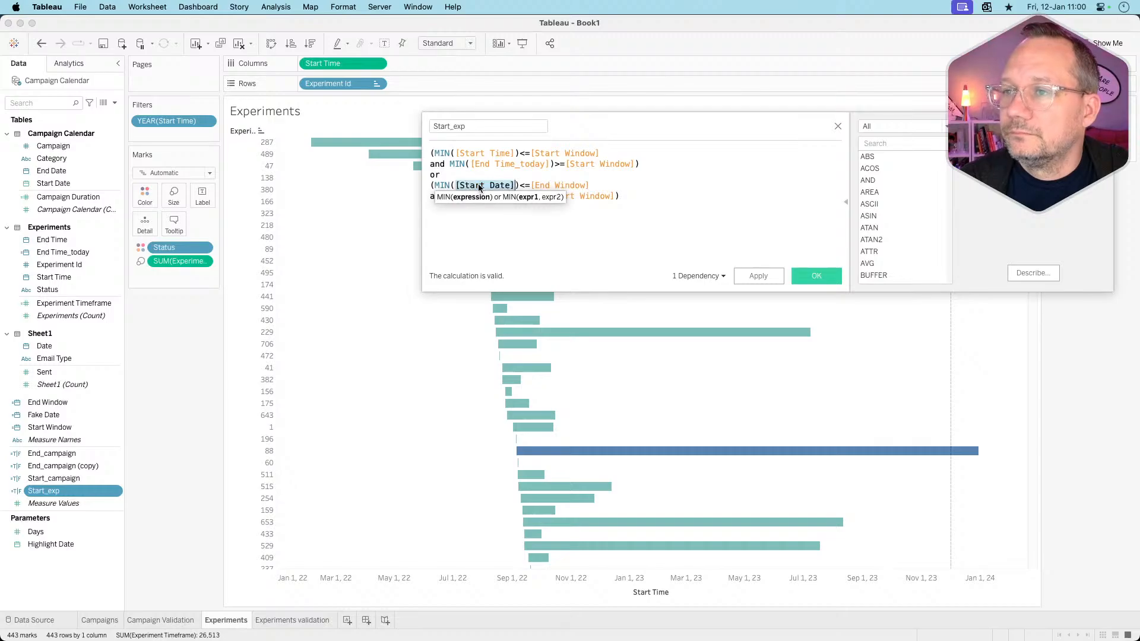
pyautogui.write('start')
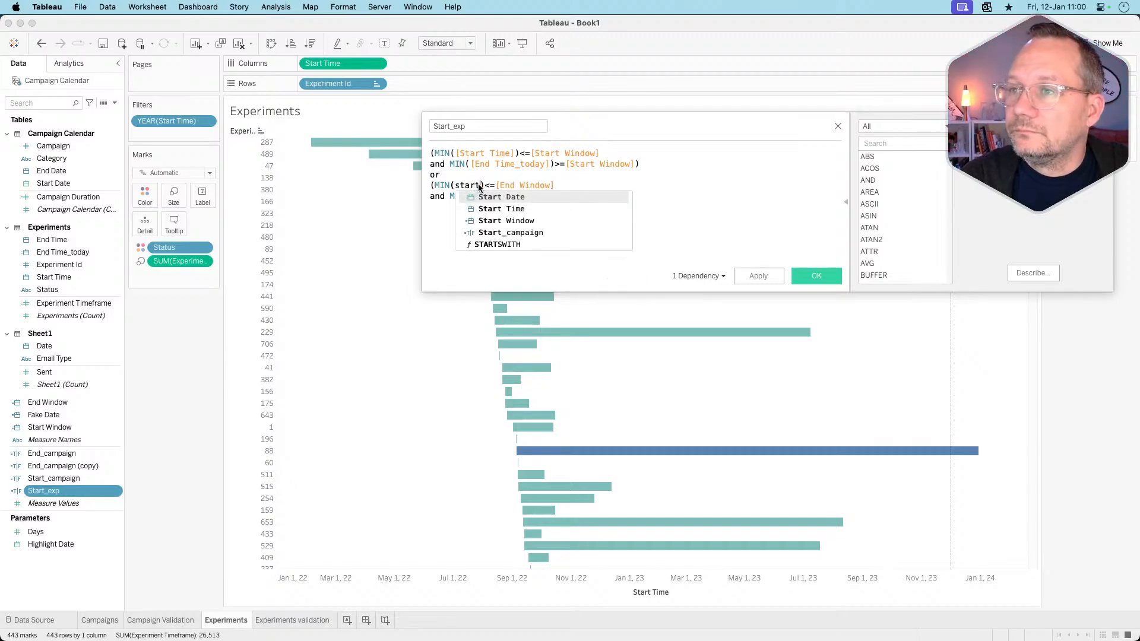
pyautogui.press('Down')
pyautogui.press('Return')
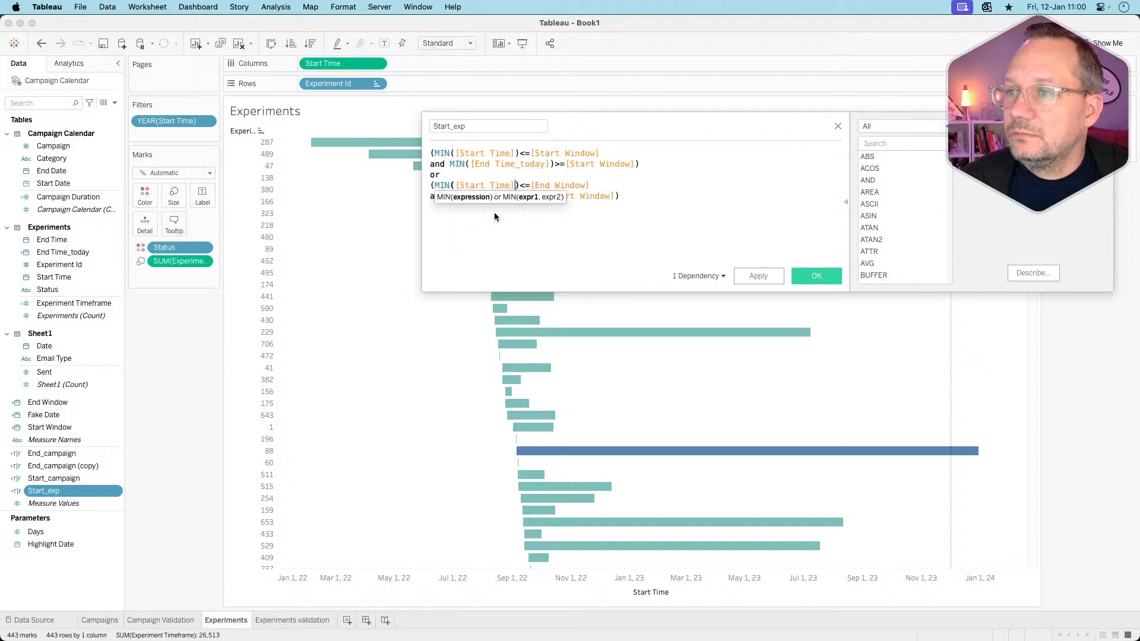
pyautogui.doubleClick(508, 196)
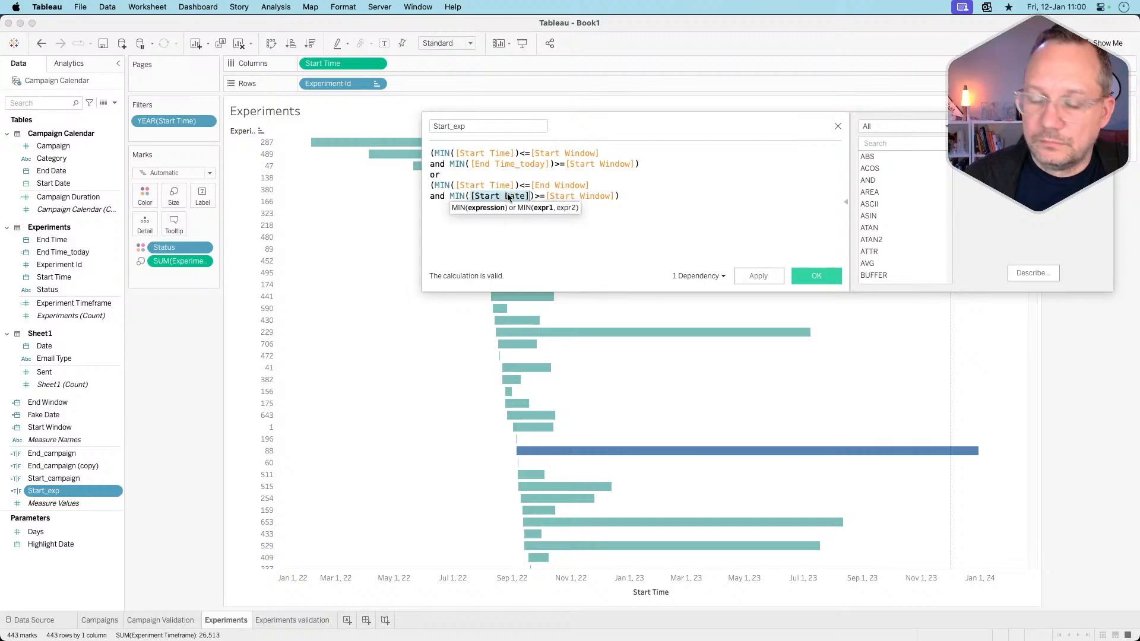
pyautogui.write('start')
pyautogui.press('Down')
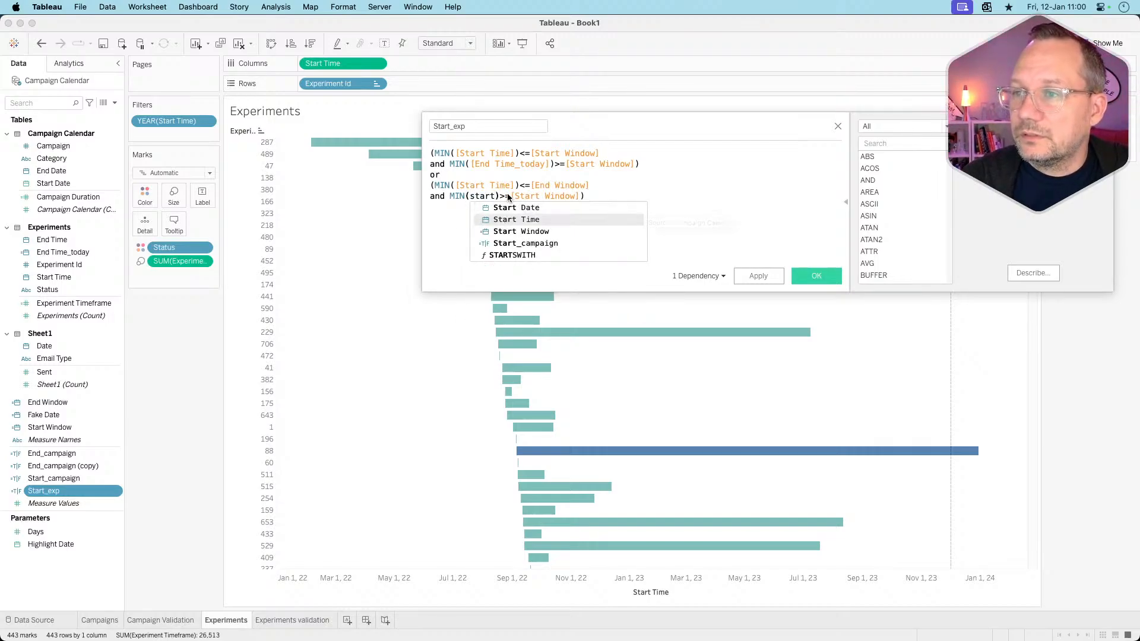
pyautogui.press('Return')
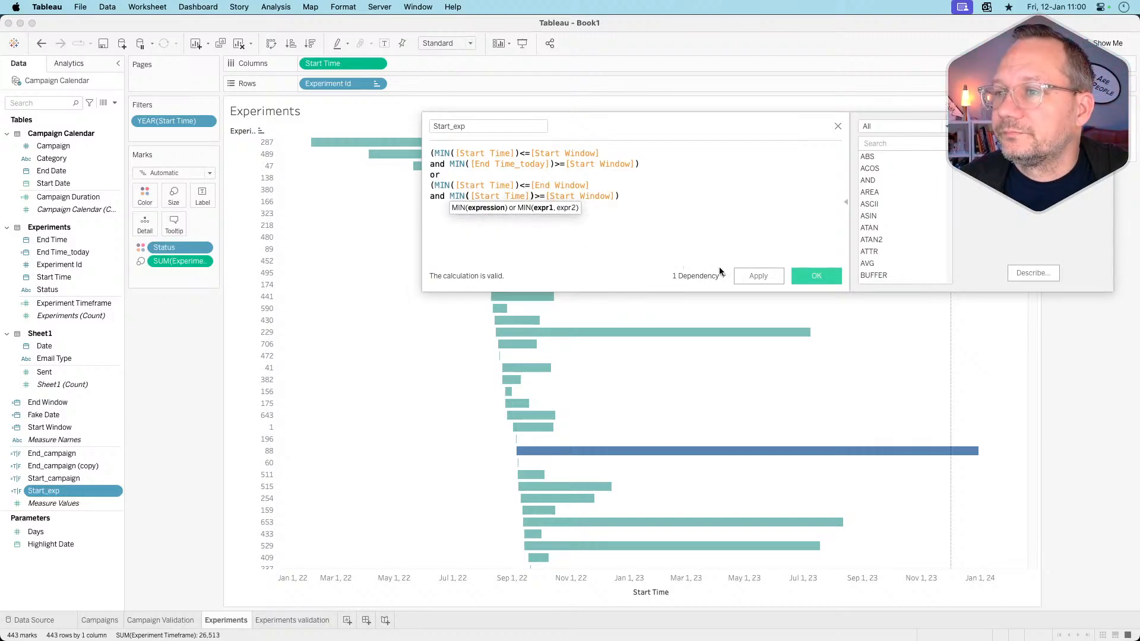
pyautogui.click(766, 279)
# - Filter the Experiments chart to keep only True values of Start_exp and remove the year filter on Start Time
pyautogui.moveTo(71, 490); pyautogui.dragTo(170, 136)
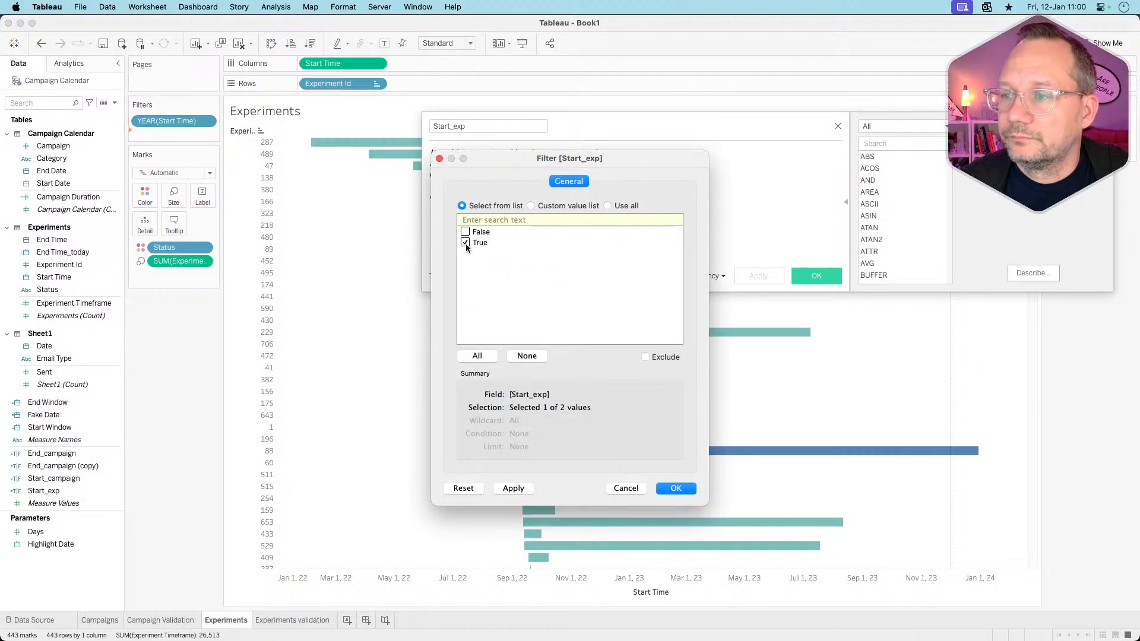
pyautogui.click(673, 491)
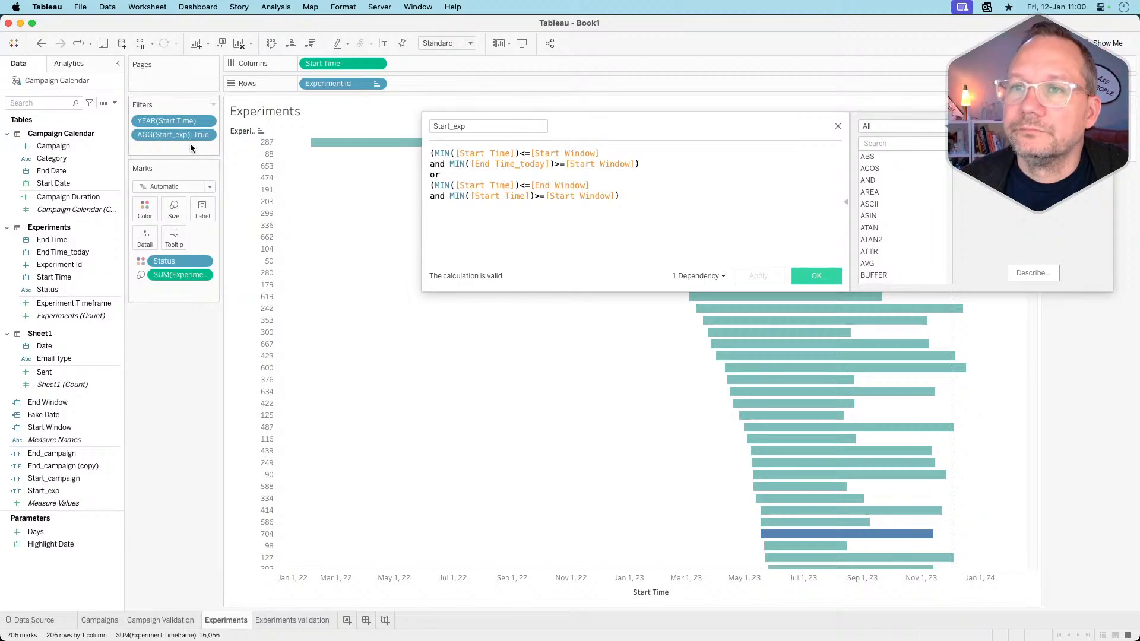
pyautogui.moveTo(177, 121); pyautogui.dragTo(176, 380)
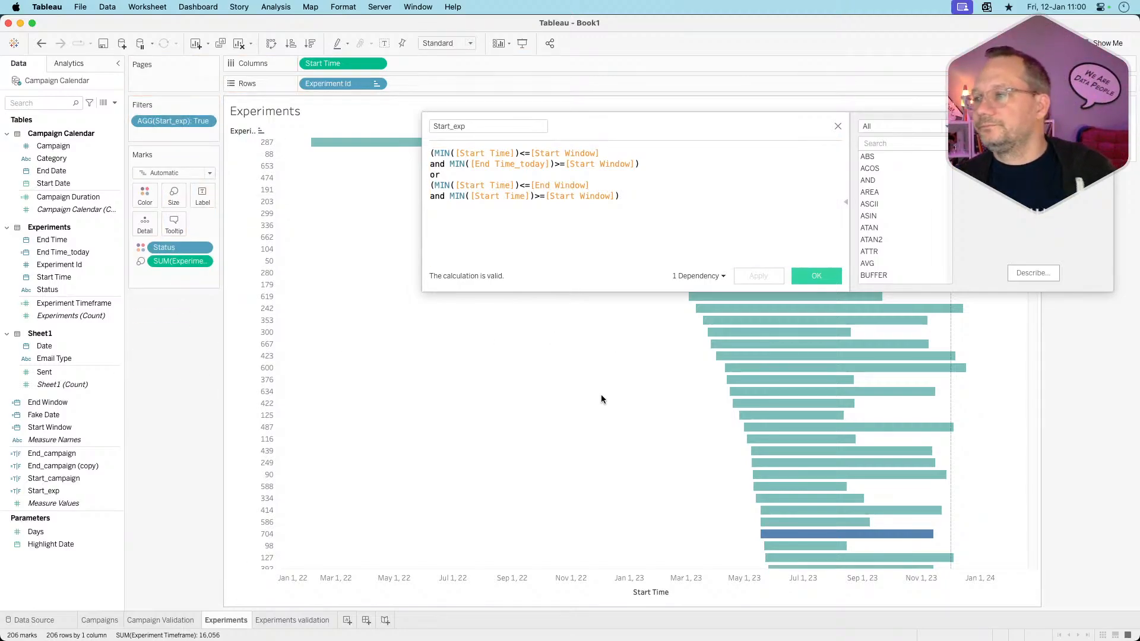
# - Close the Start_exp editor and compare the filtered Experiments chart with the published reference dashboard in the browser
pyautogui.click(838, 129)
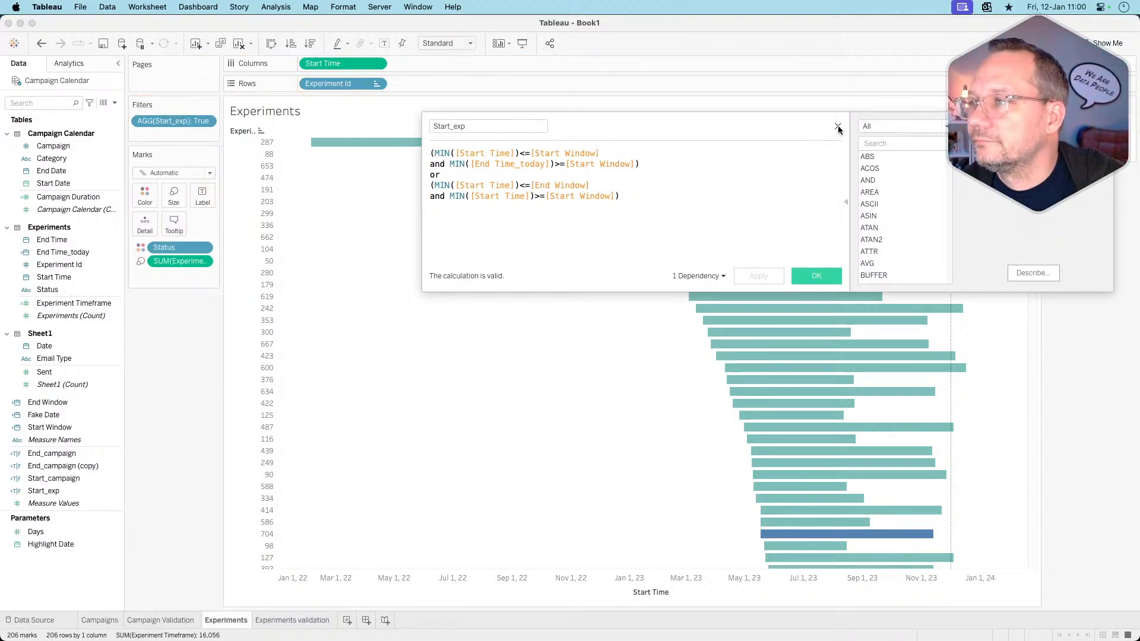
pyautogui.click(838, 127)
pyautogui.press('super+Tab')
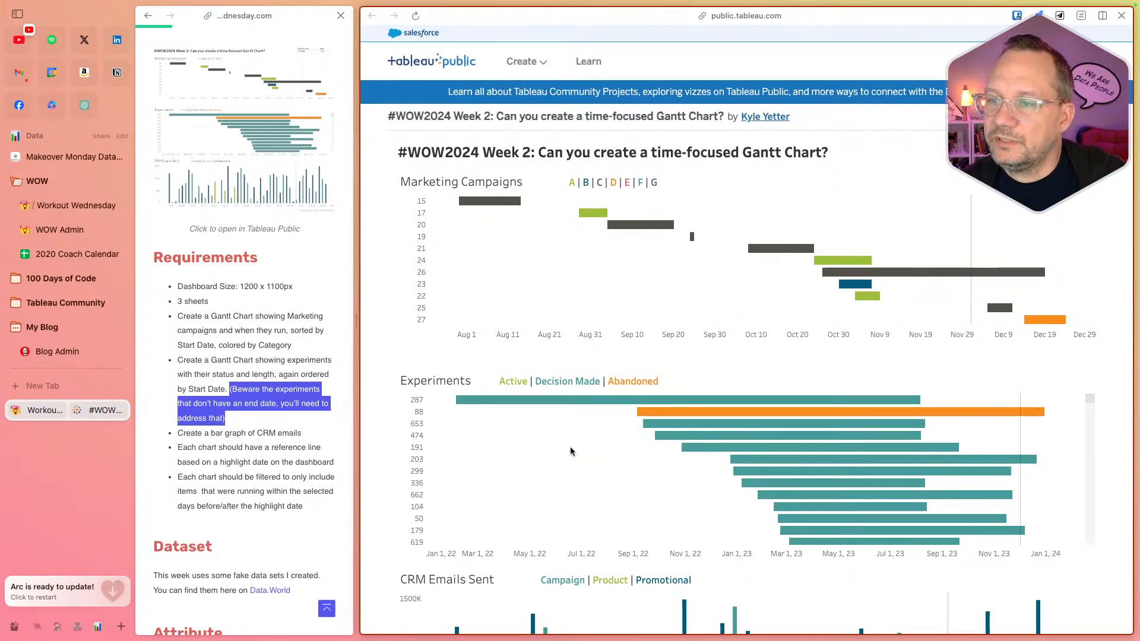
pyautogui.press('super+Tab')
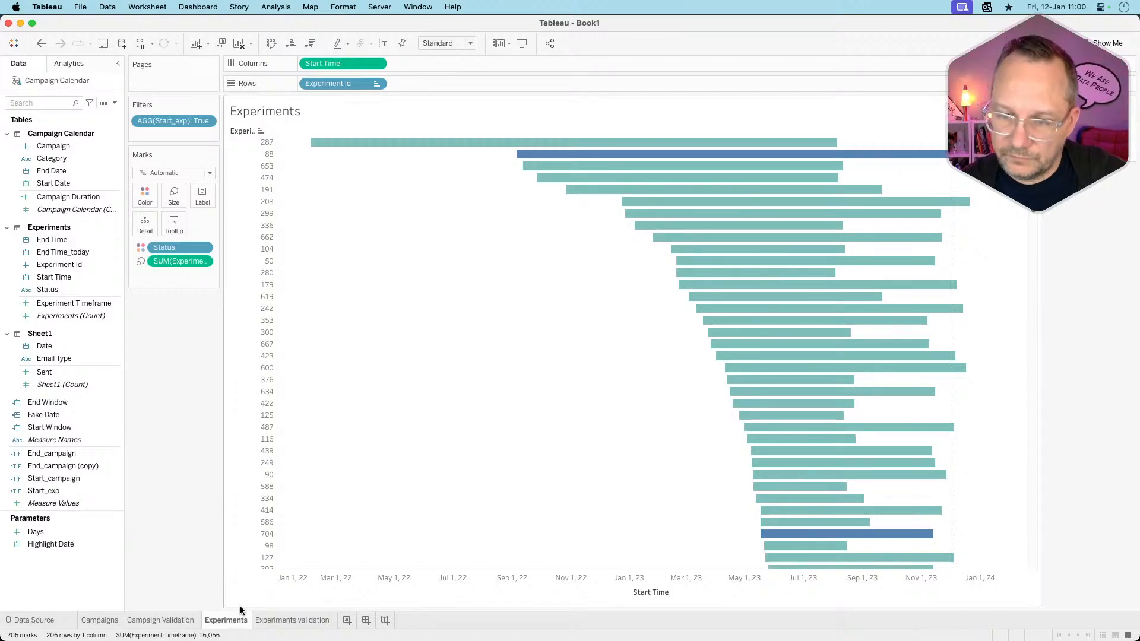
# - Delete the Campaign Validation and Experiments validation worksheets together
pyautogui.click(168, 621)
pyautogui.rightClick(290, 620)
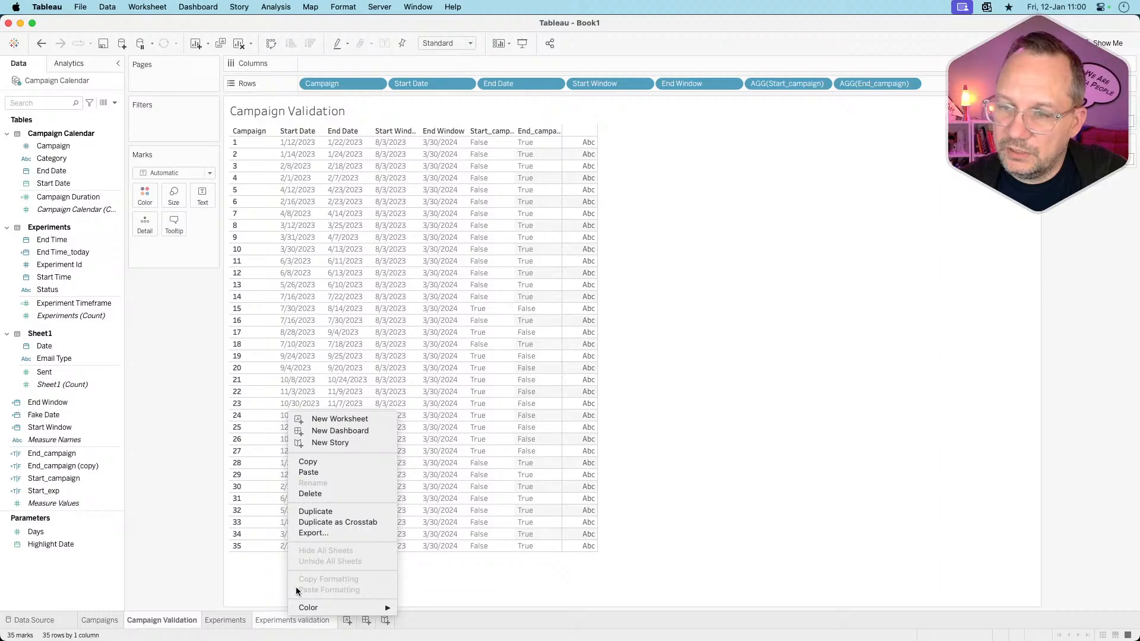
pyautogui.click(310, 494)
# - Create a new worksheet and name it Emails
pyautogui.click(181, 620)
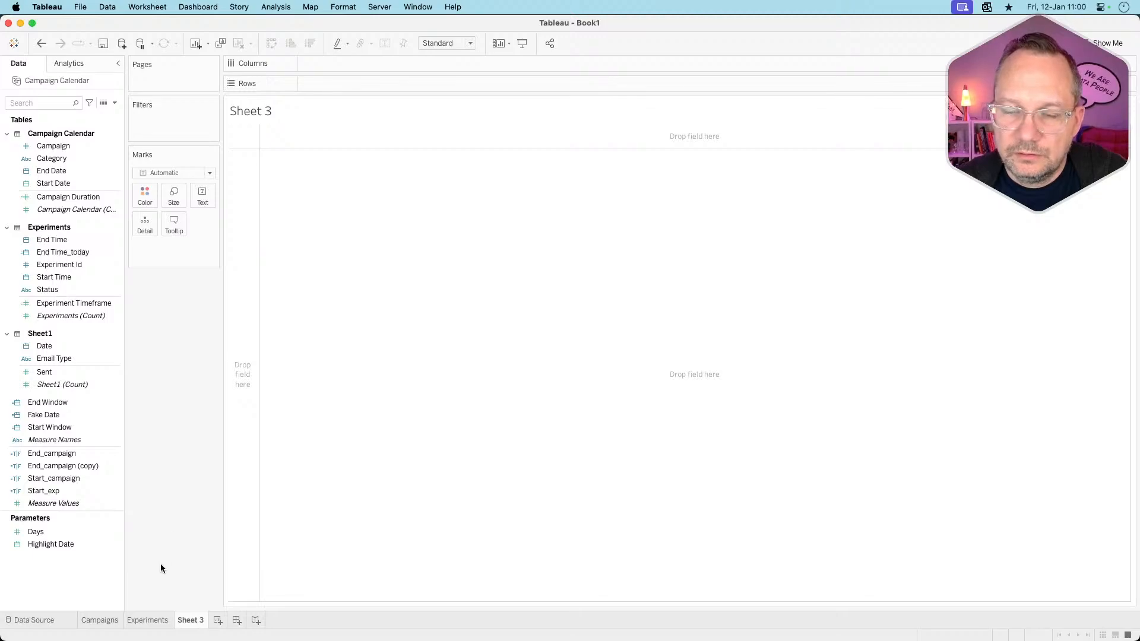
pyautogui.moveTo(197, 618)
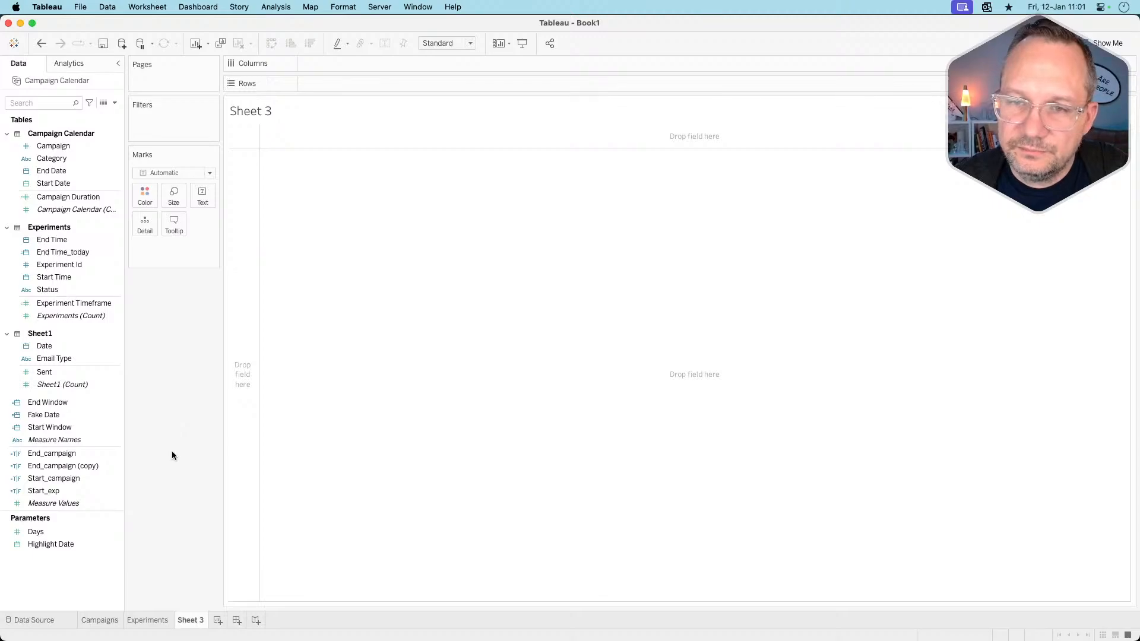
pyautogui.doubleClick(192, 621)
pyautogui.write('Email')
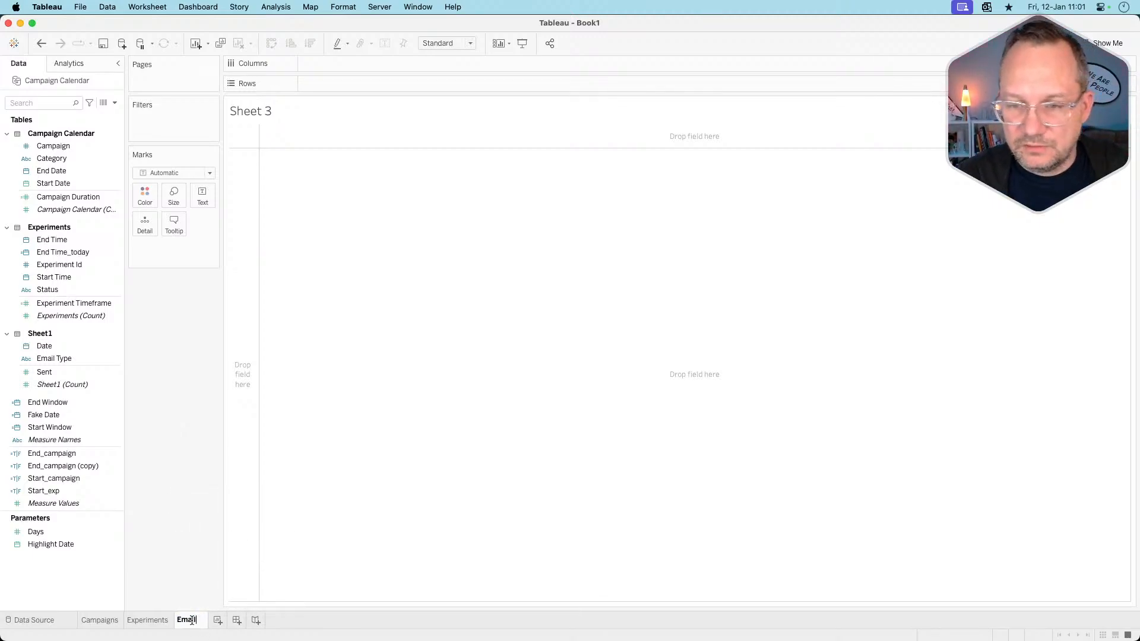
pyautogui.write('s')
pyautogui.press('Return')
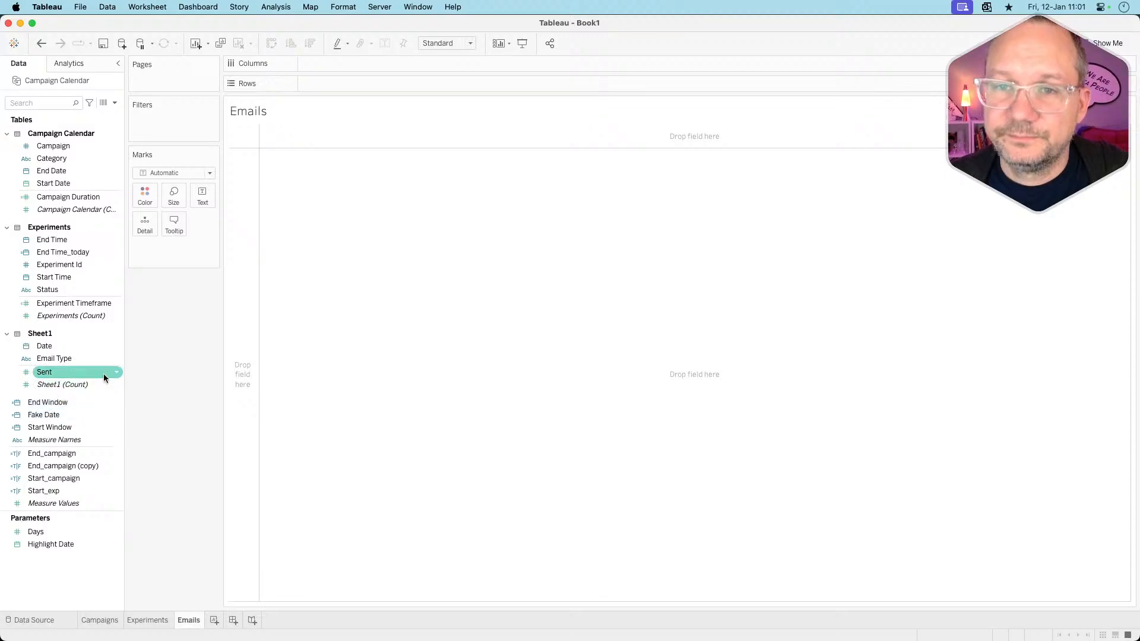
# - Plot the sum of Sent on rows against Date as an exact date on columns in the Emails worksheet
pyautogui.moveTo(69, 344); pyautogui.dragTo(350, 64)
pyautogui.click(378, 64)
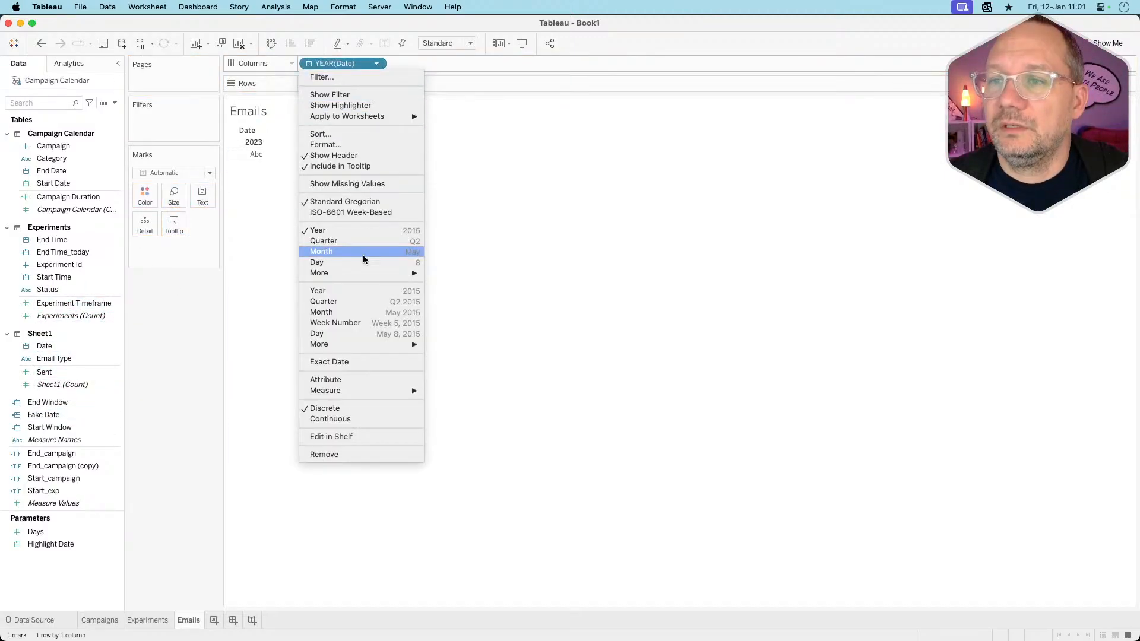
pyautogui.click(358, 360)
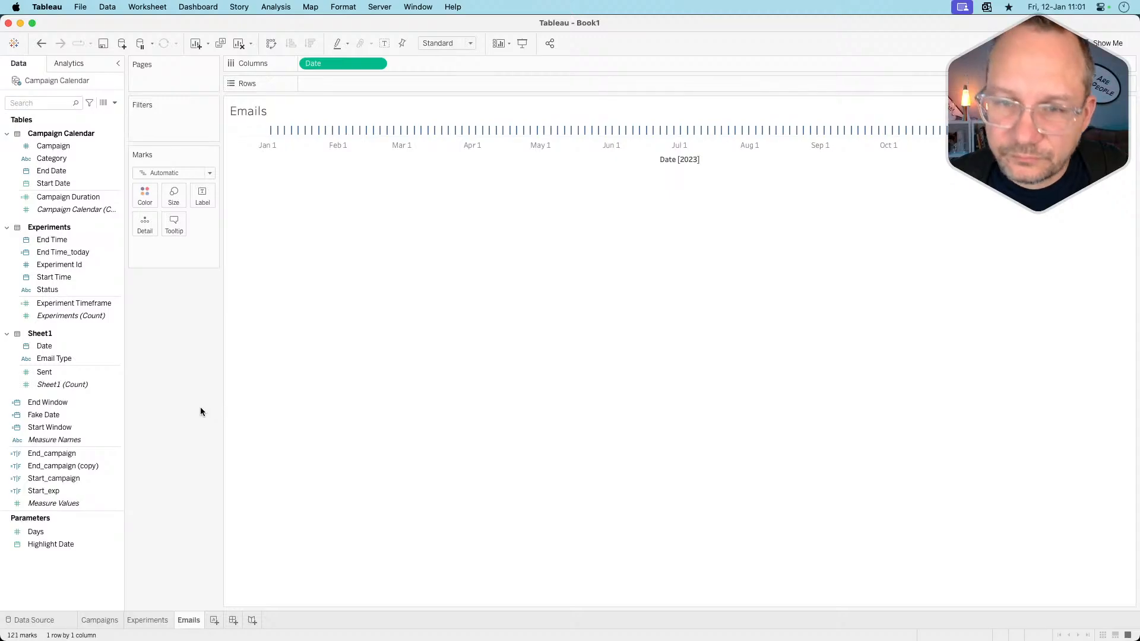
pyautogui.moveTo(69, 368); pyautogui.dragTo(348, 87)
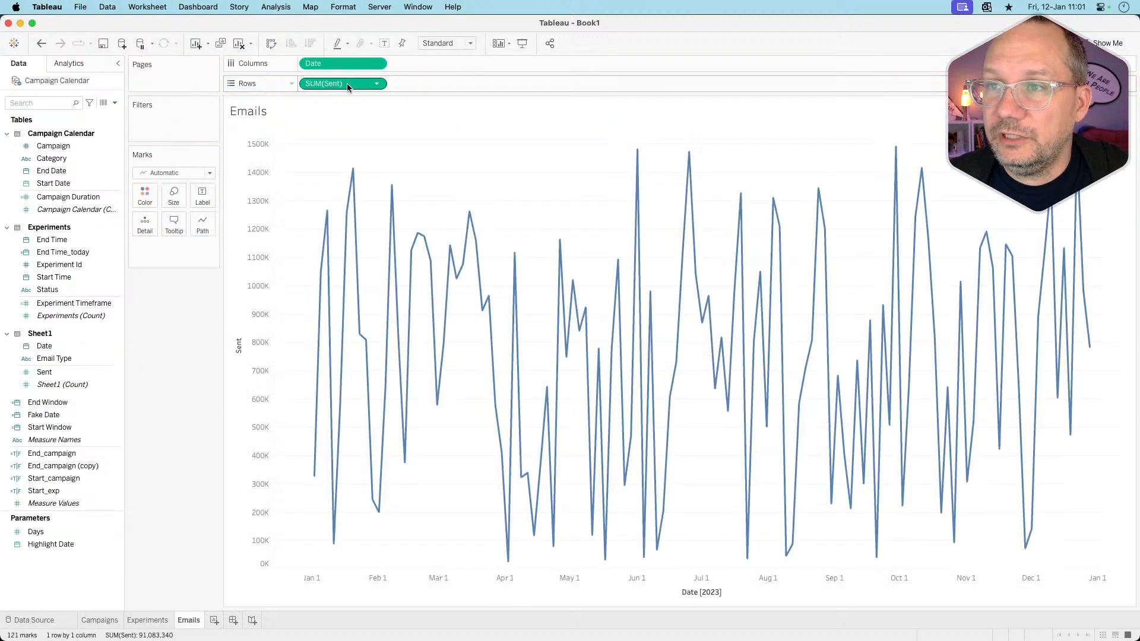
# - Change the mark type of the Emails chart to Bar and color the bars by Email Type
pyautogui.click(164, 173)
pyautogui.click(162, 198)
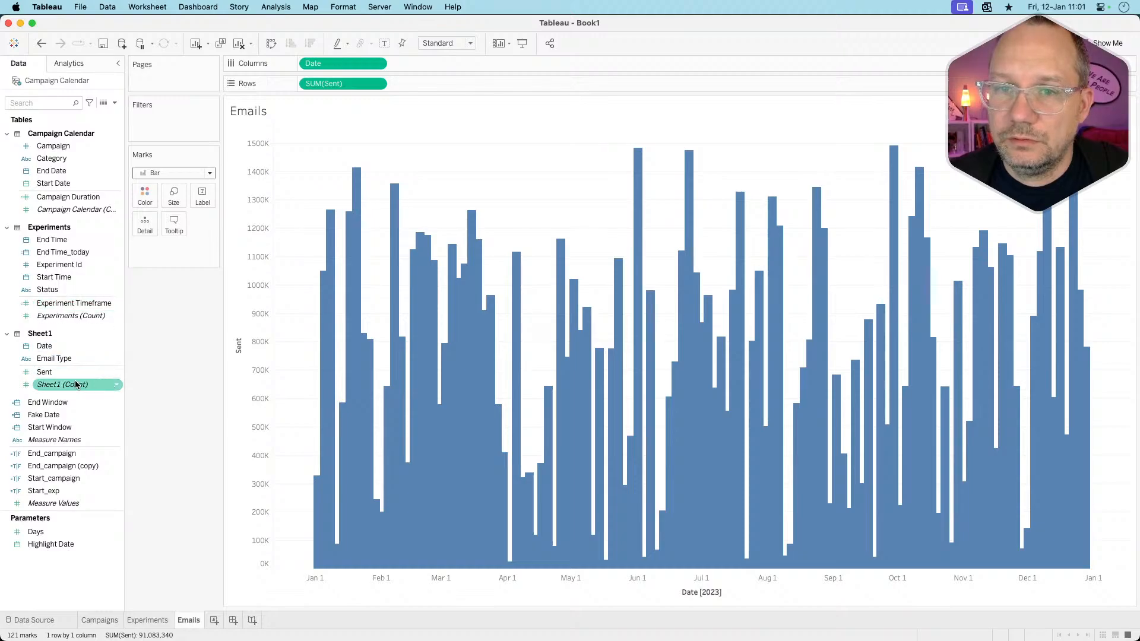
pyautogui.moveTo(54, 358); pyautogui.dragTo(145, 196)
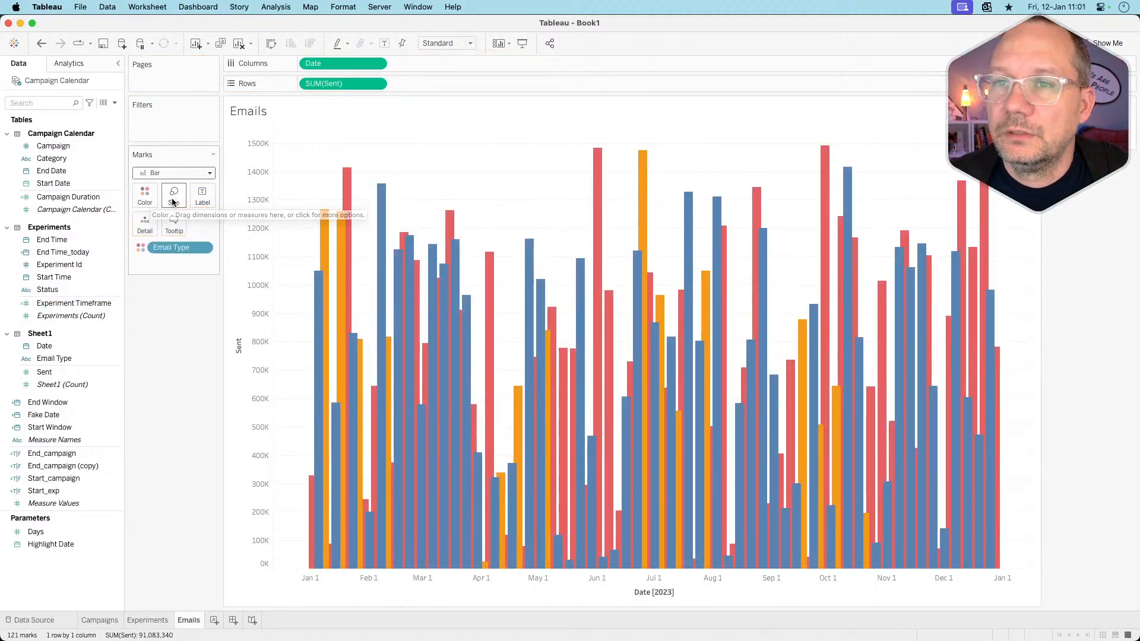
# - Try manual and fixed sizing for the email bars and keep the Fixed size with automatic width
pyautogui.click(173, 202)
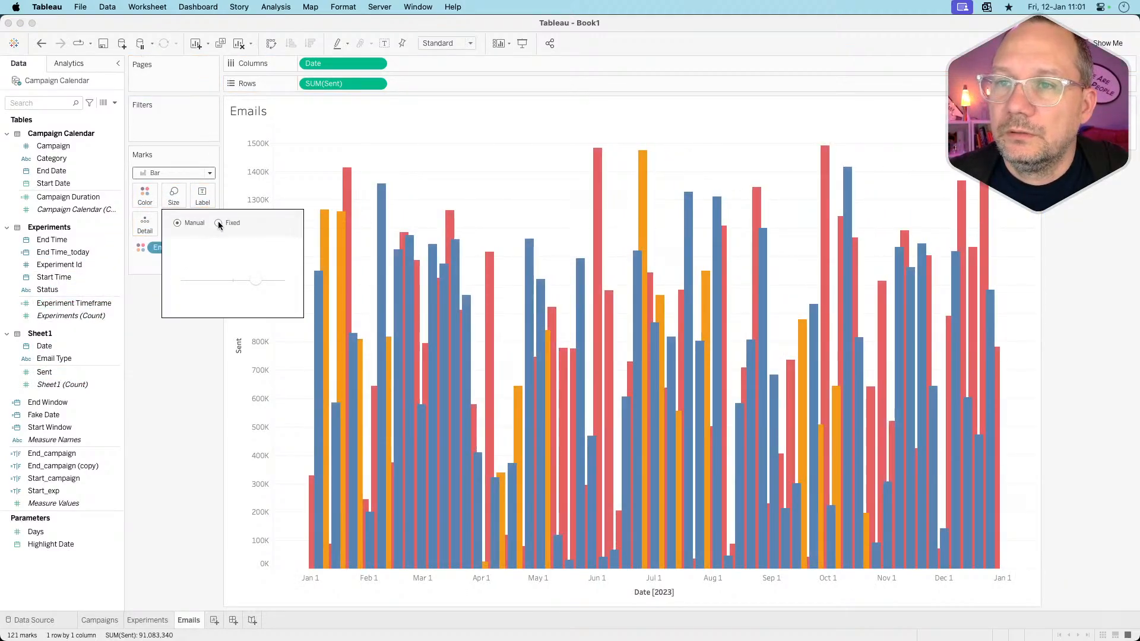
pyautogui.click(218, 223)
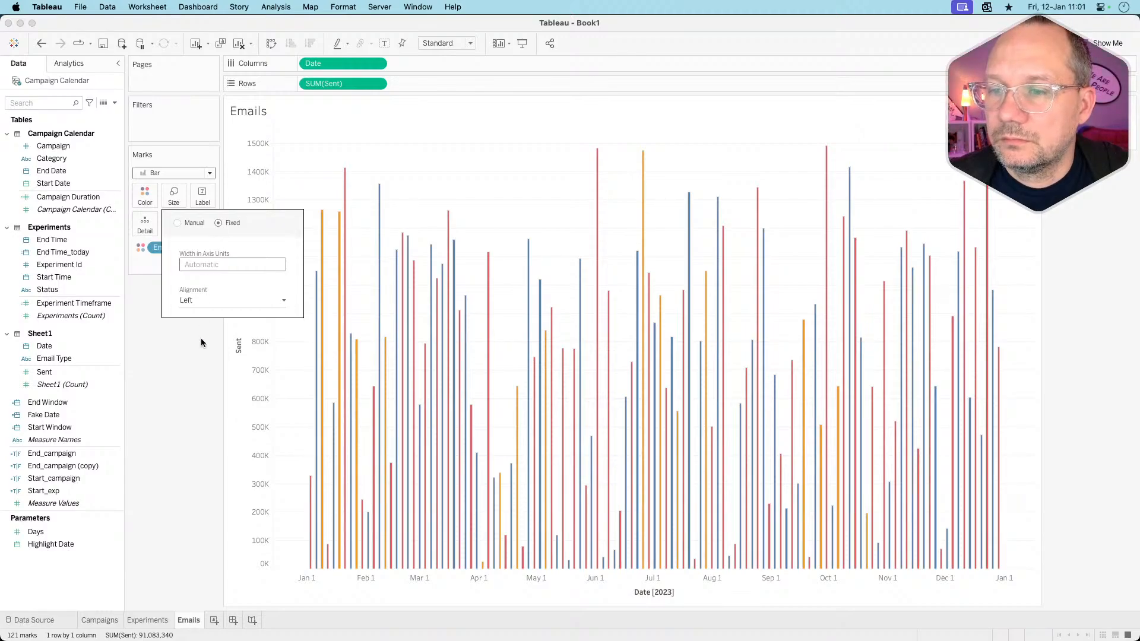
pyautogui.click(191, 228)
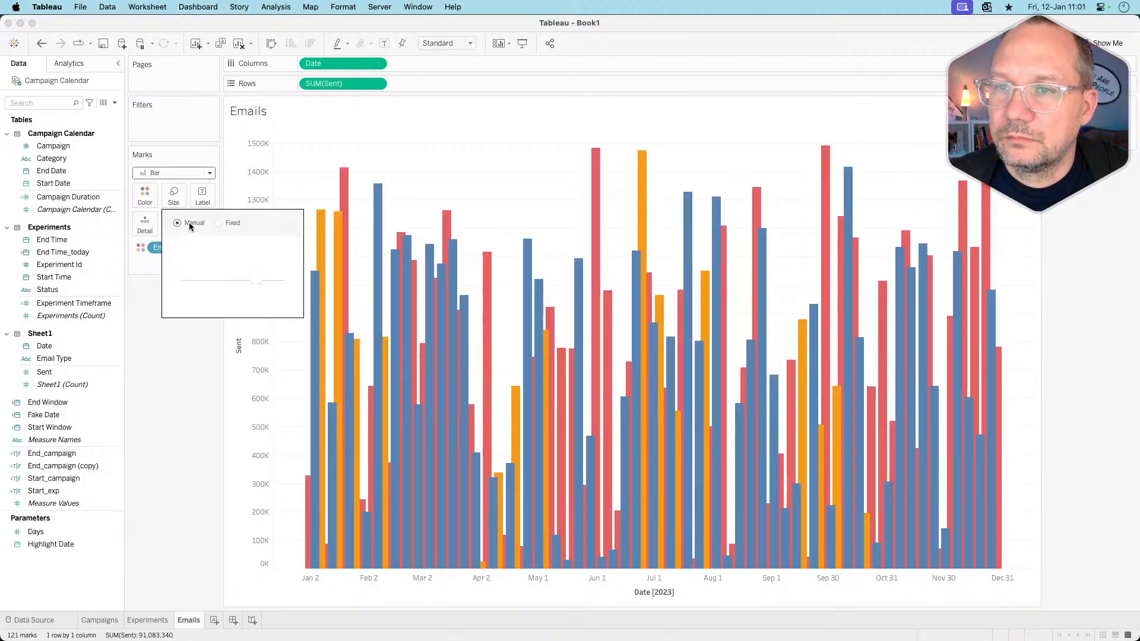
pyautogui.click(230, 223)
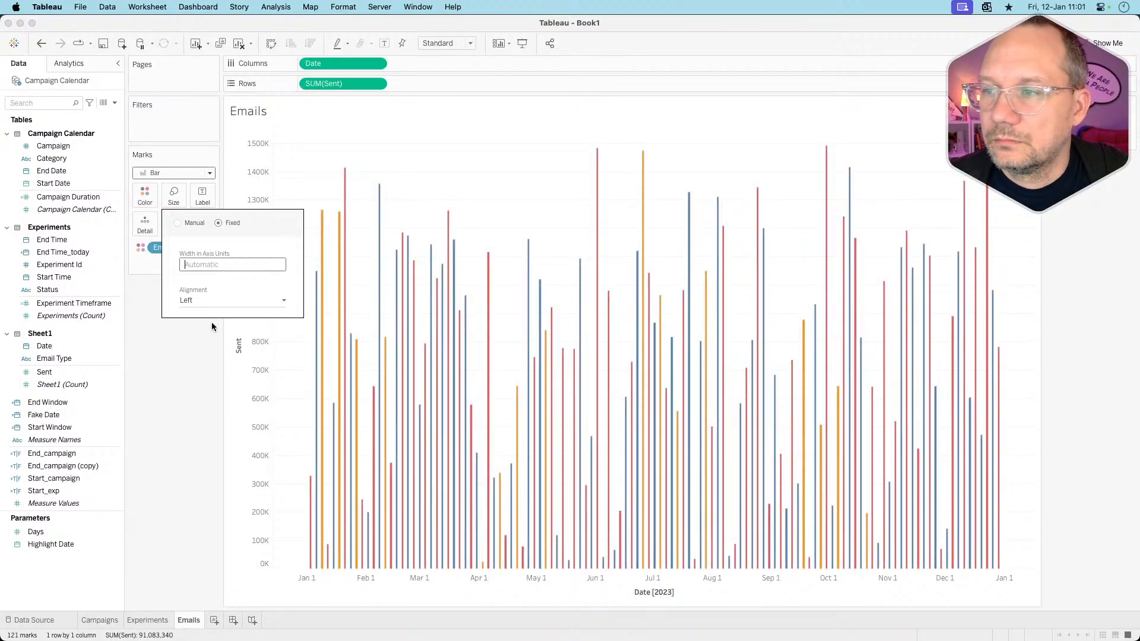
pyautogui.click(191, 228)
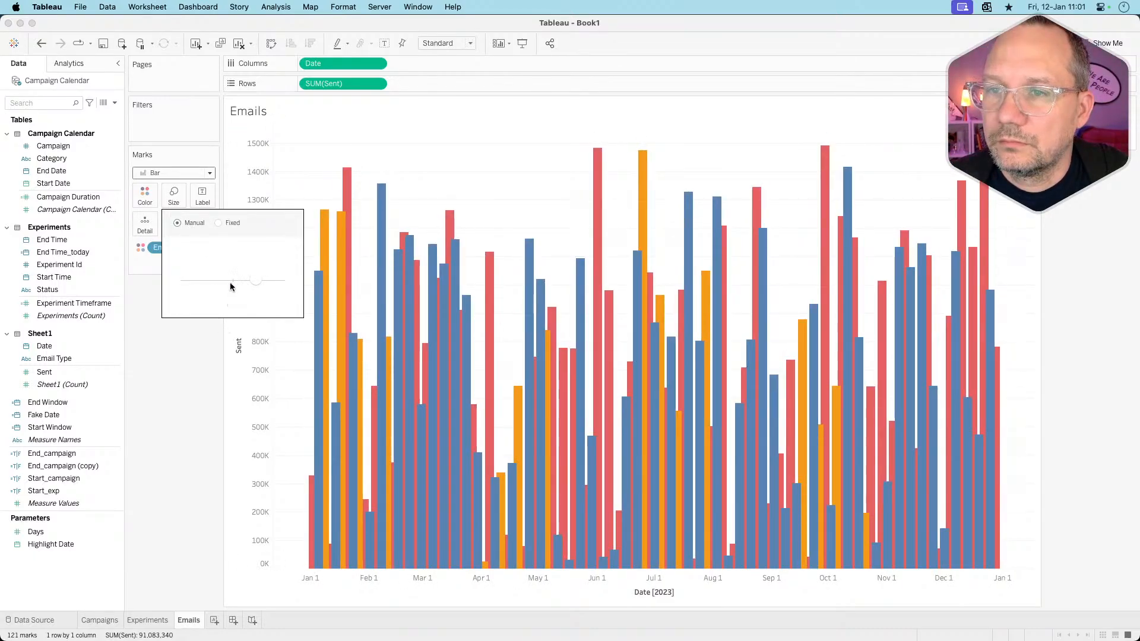
pyautogui.click(232, 280)
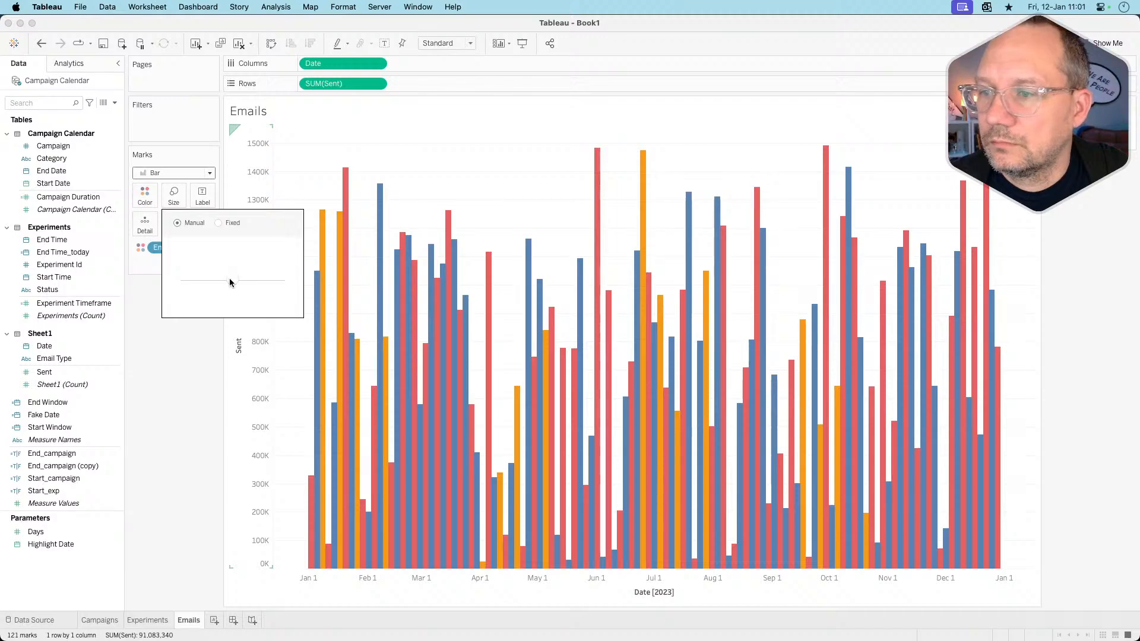
pyautogui.click(227, 223)
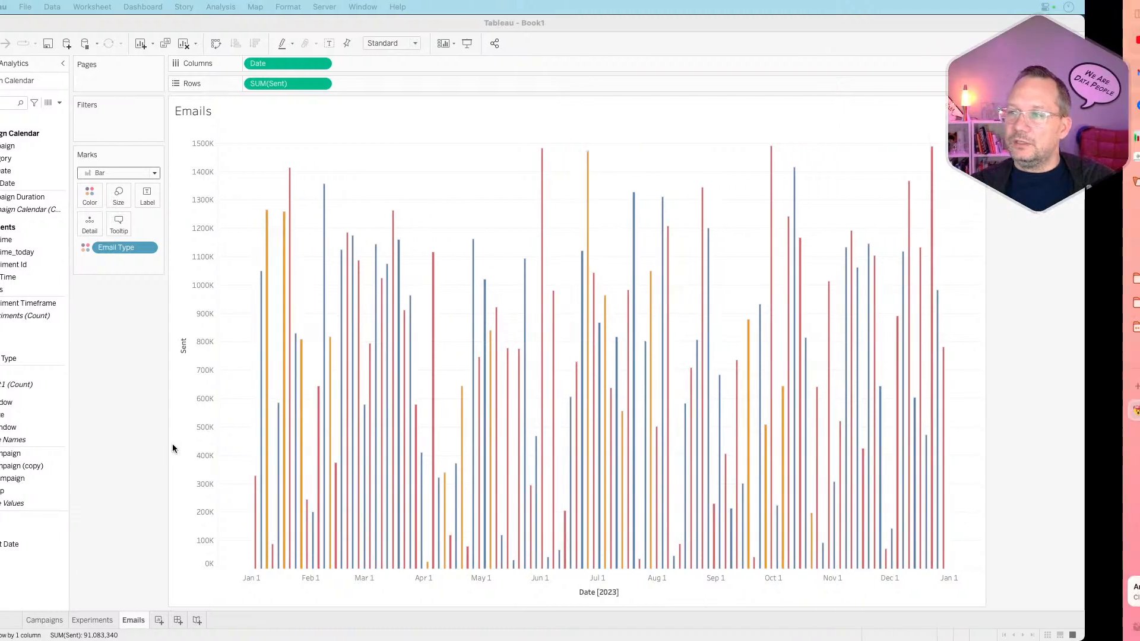
# - Switch to the browser and examine the date range of the CRM Emails Sent chart in the reference dashboard
pyautogui.press('super+Tab')
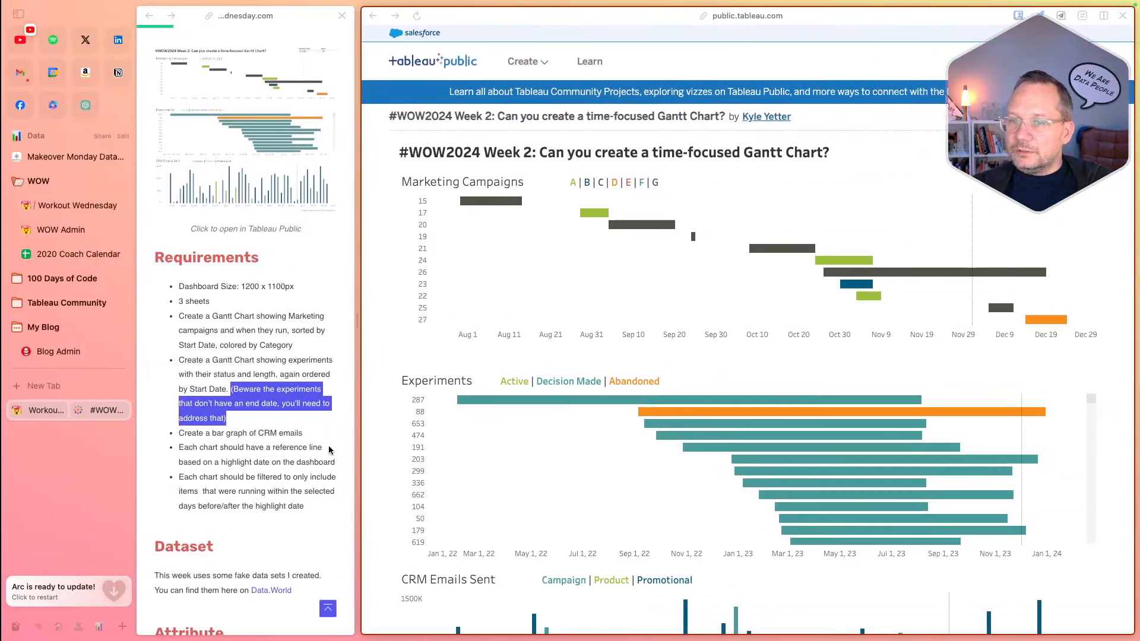
pyautogui.scroll(-5, 523, 452)
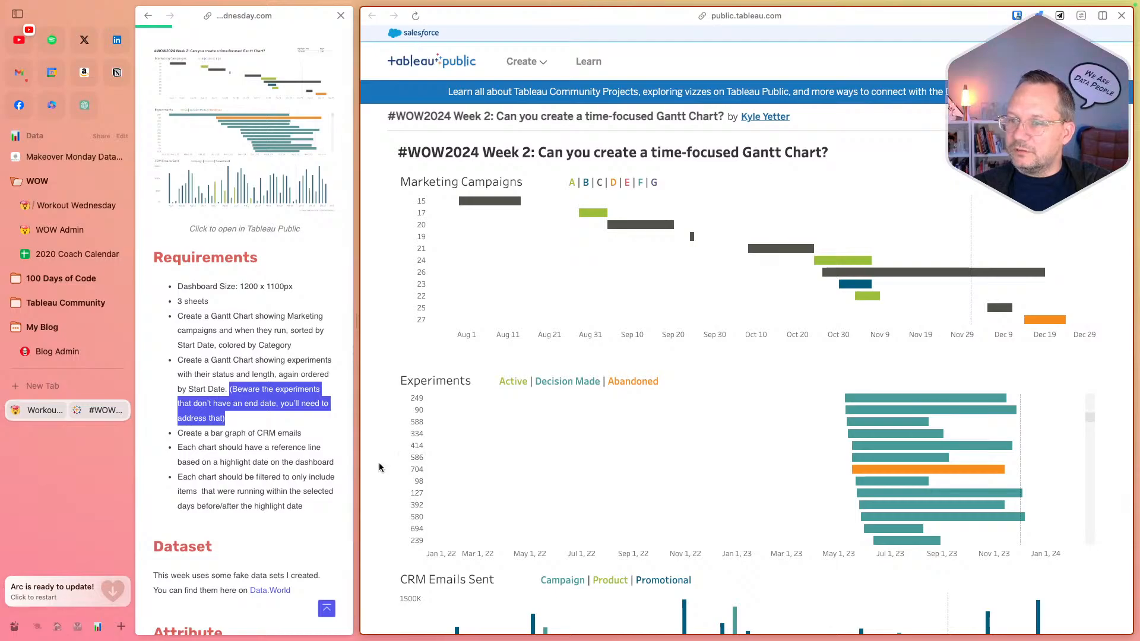
pyautogui.scroll(-5, 376, 466)
pyautogui.scroll(1, 376, 469)
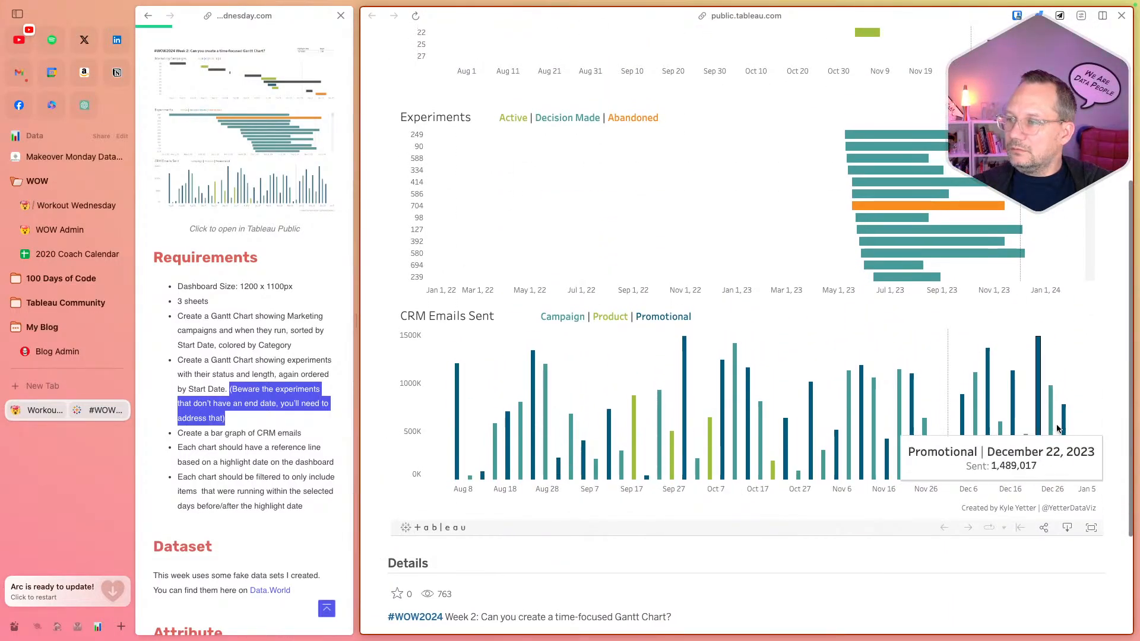
pyautogui.press('super+Tab')
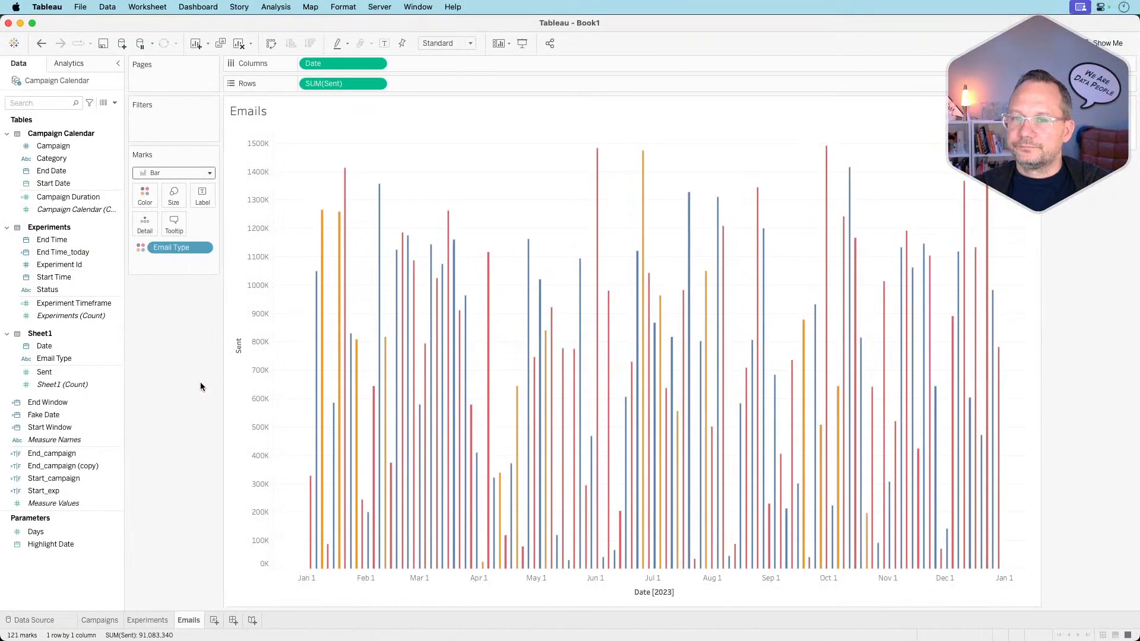
# - Duplicate the Start_exp calculated field in Tableau
pyautogui.rightClick(75, 572)
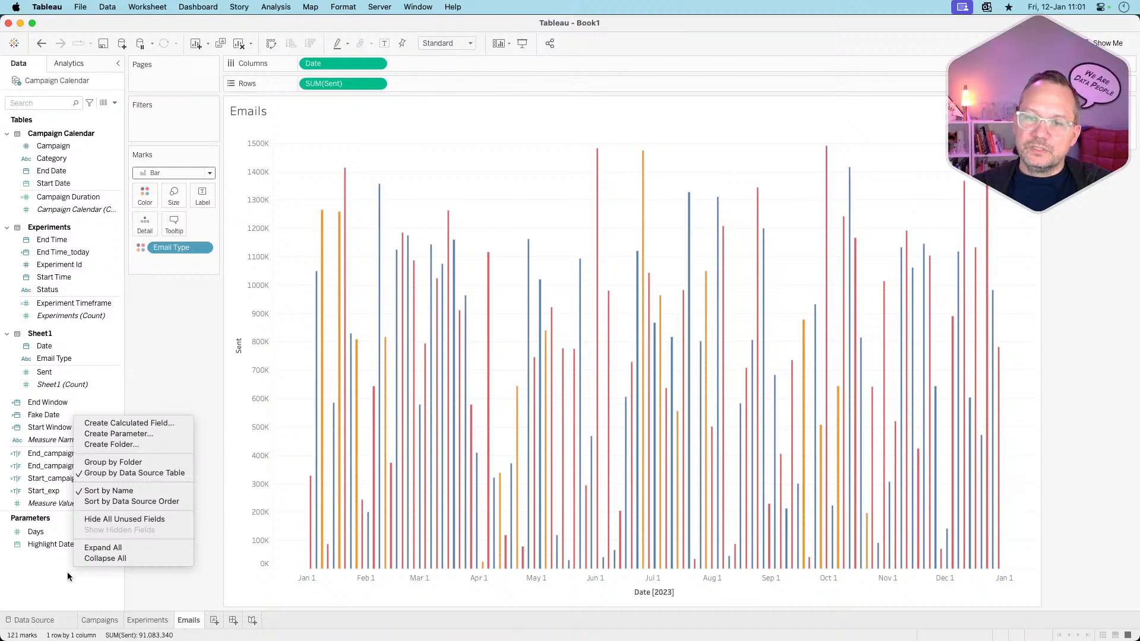
pyautogui.click(69, 574)
pyautogui.click(63, 503)
pyautogui.click(62, 492)
pyautogui.rightClick(61, 493)
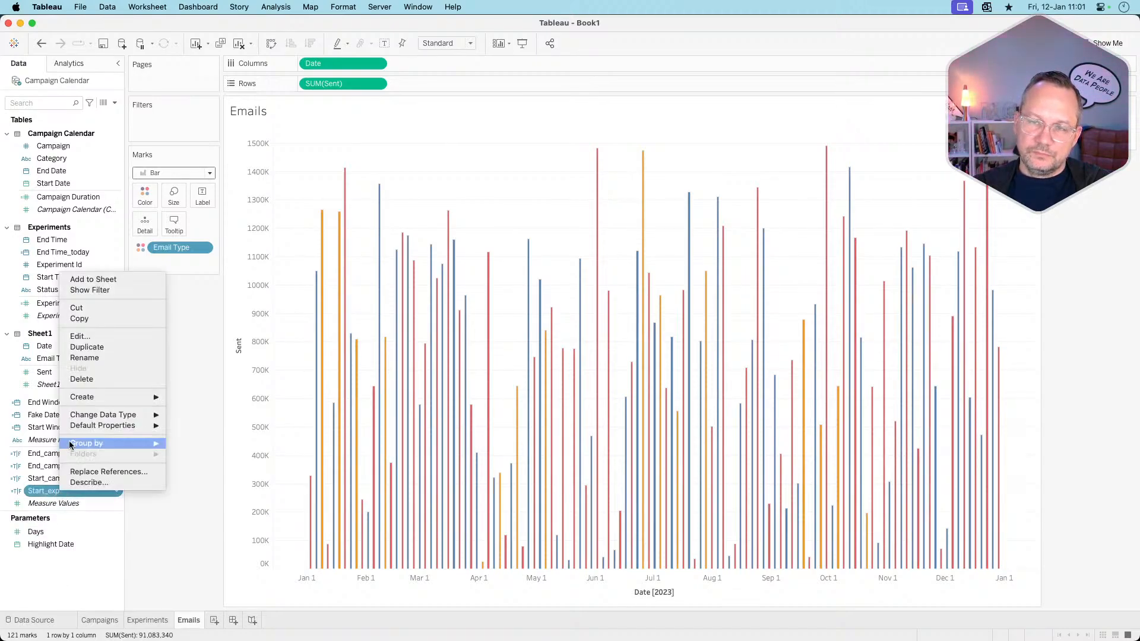
pyautogui.click(87, 347)
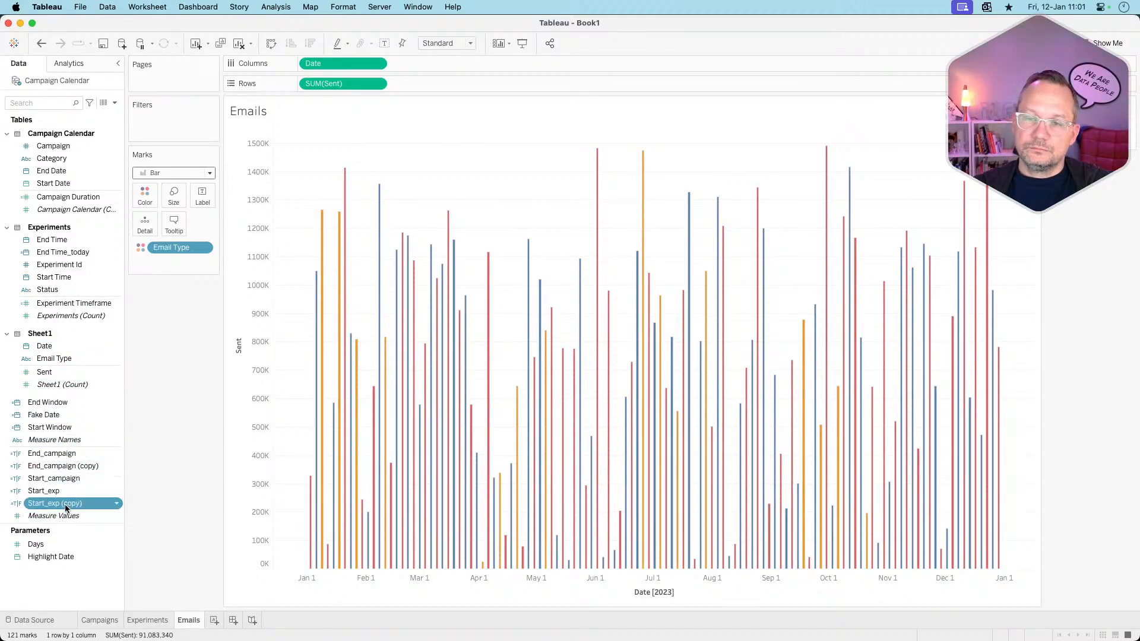
# - Replace the formula of the Start_exp copy with the condition MIN([Date])>=[Start Window]
pyautogui.rightClick(66, 505)
pyautogui.click(99, 346)
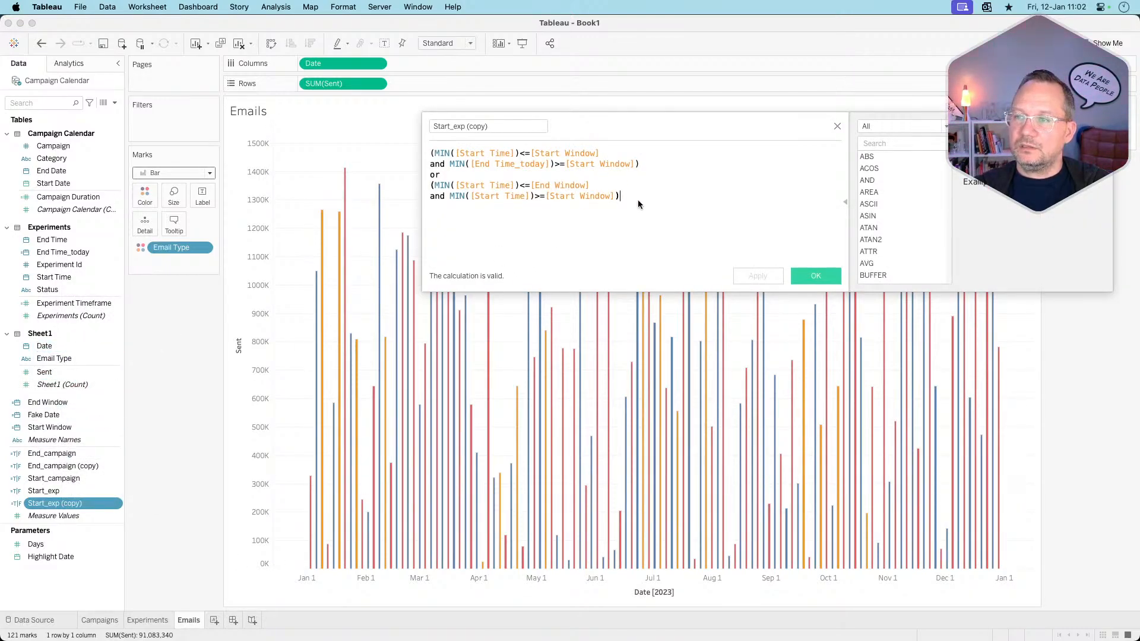
pyautogui.moveTo(588, 225); pyautogui.dragTo(435, 149)
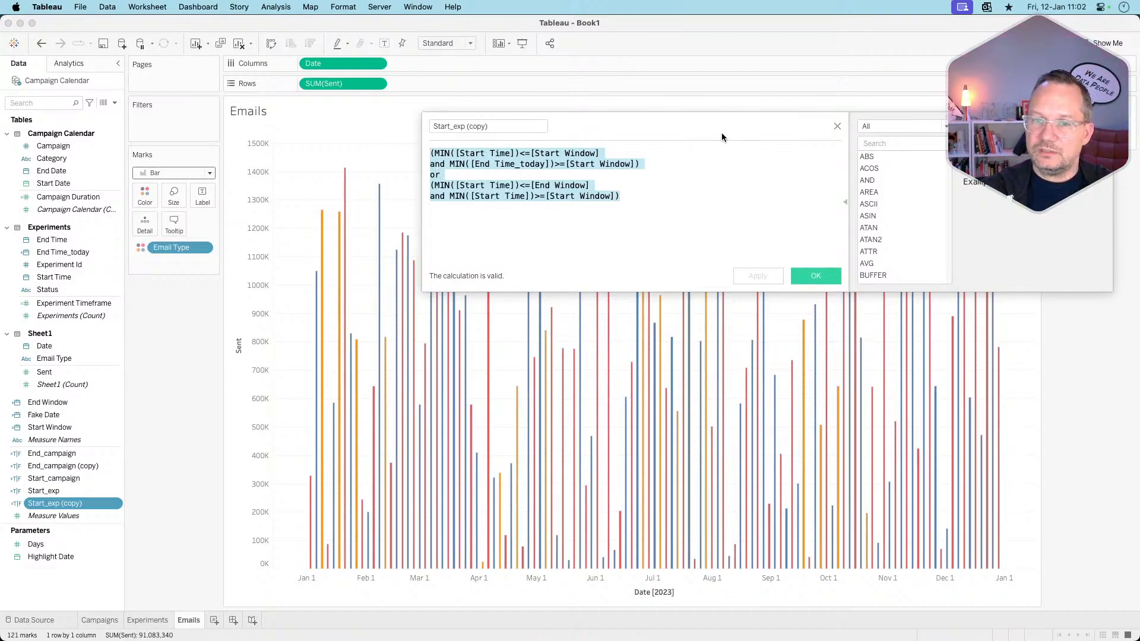
pyautogui.write('MIN(date')
pyautogui.press('Return')
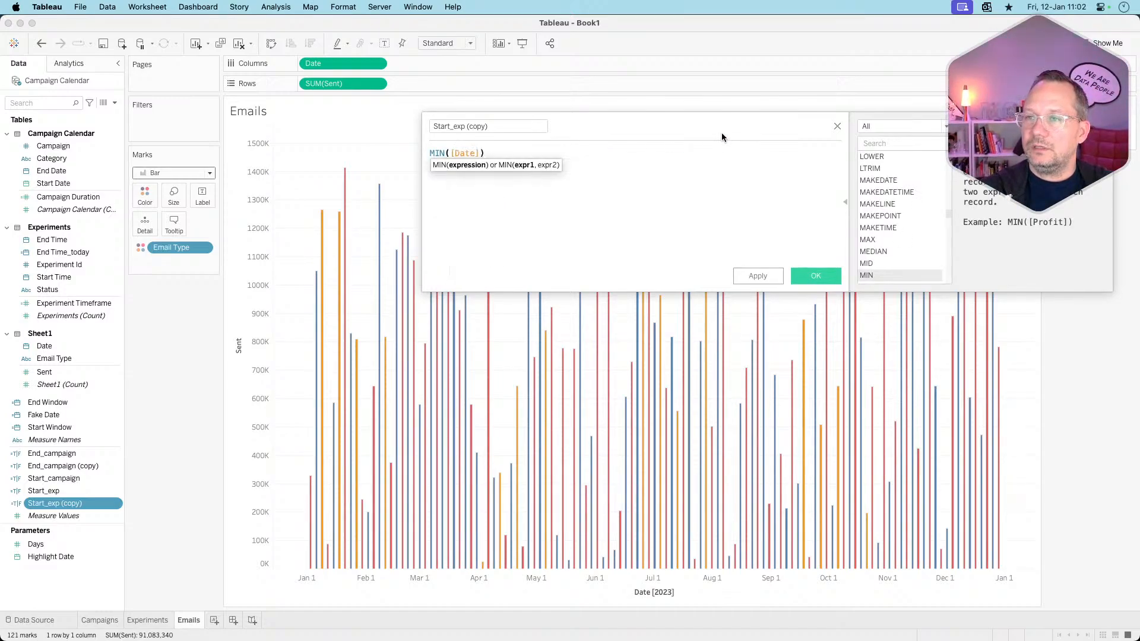
pyautogui.press('Right')
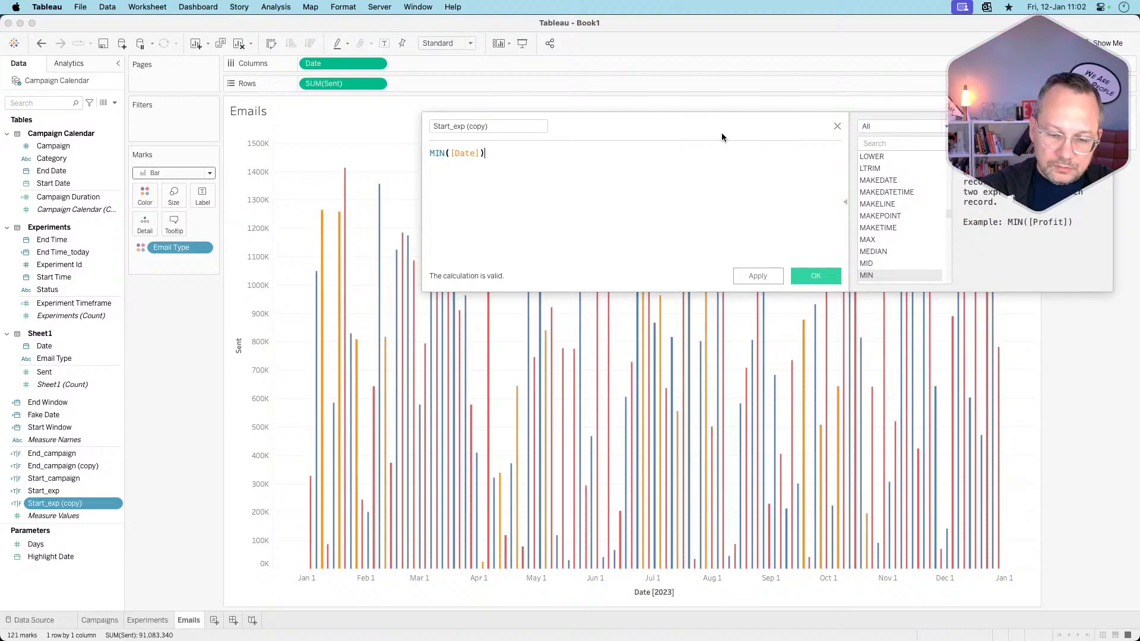
pyautogui.write('<=')
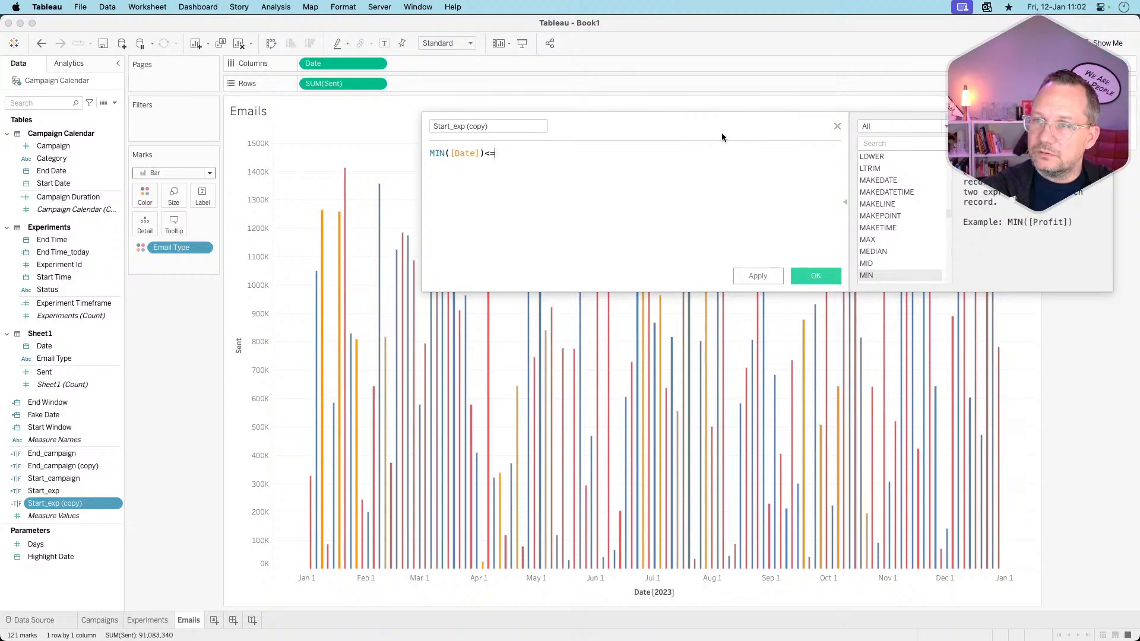
pyautogui.press('BackSpace')
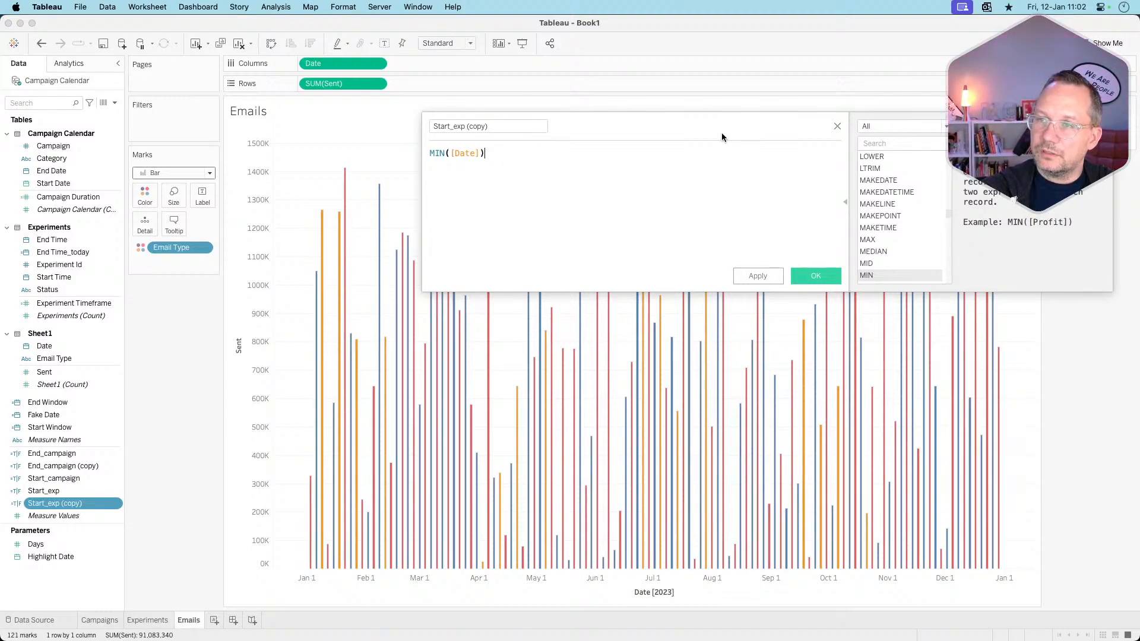
pyautogui.write('>=')
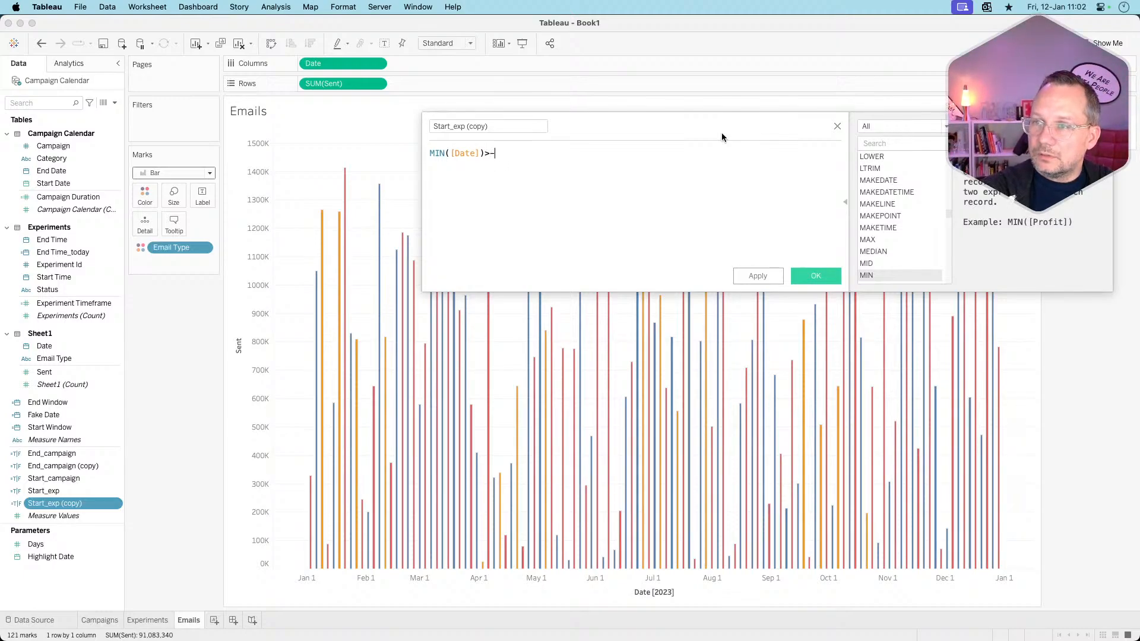
pyautogui.press('BackSpace')
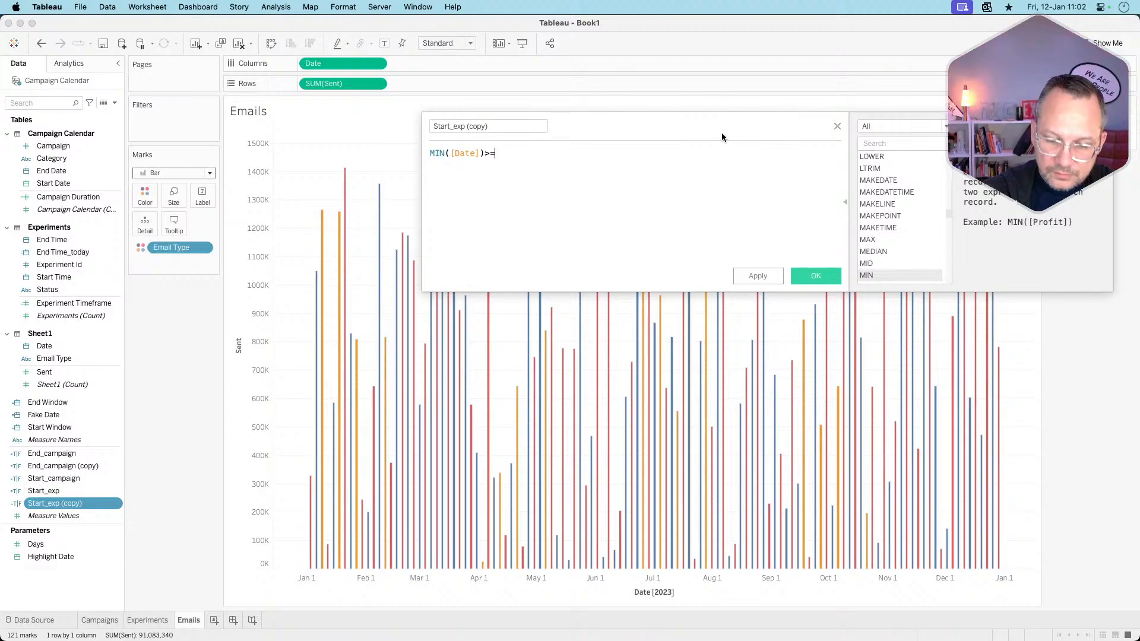
pyautogui.write('=start')
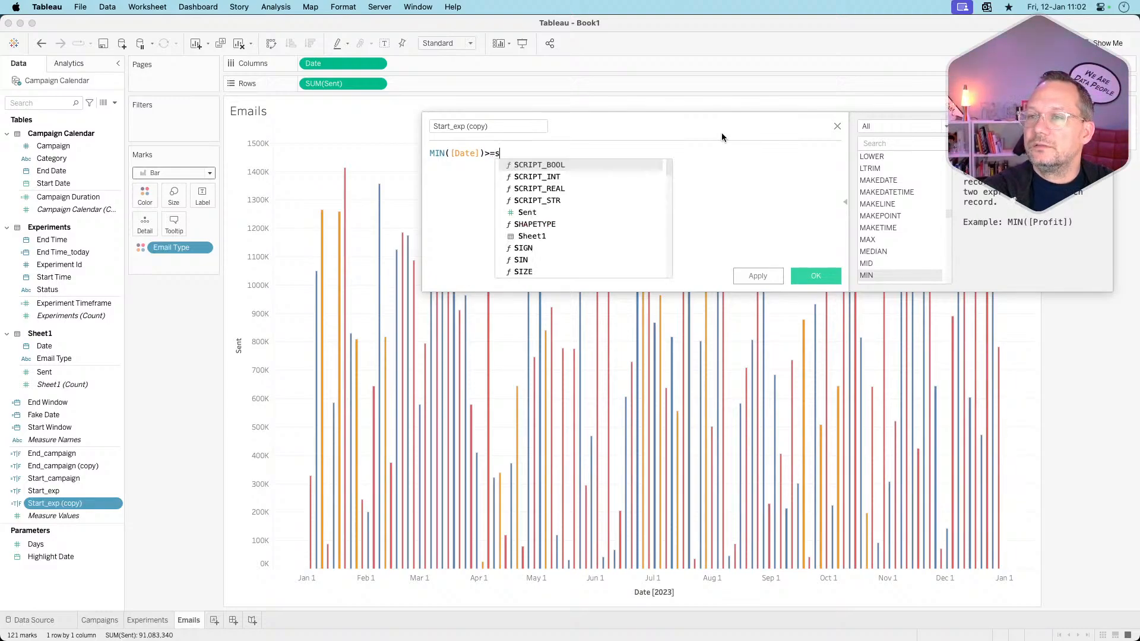
pyautogui.press('Down')
pyautogui.press('Down')
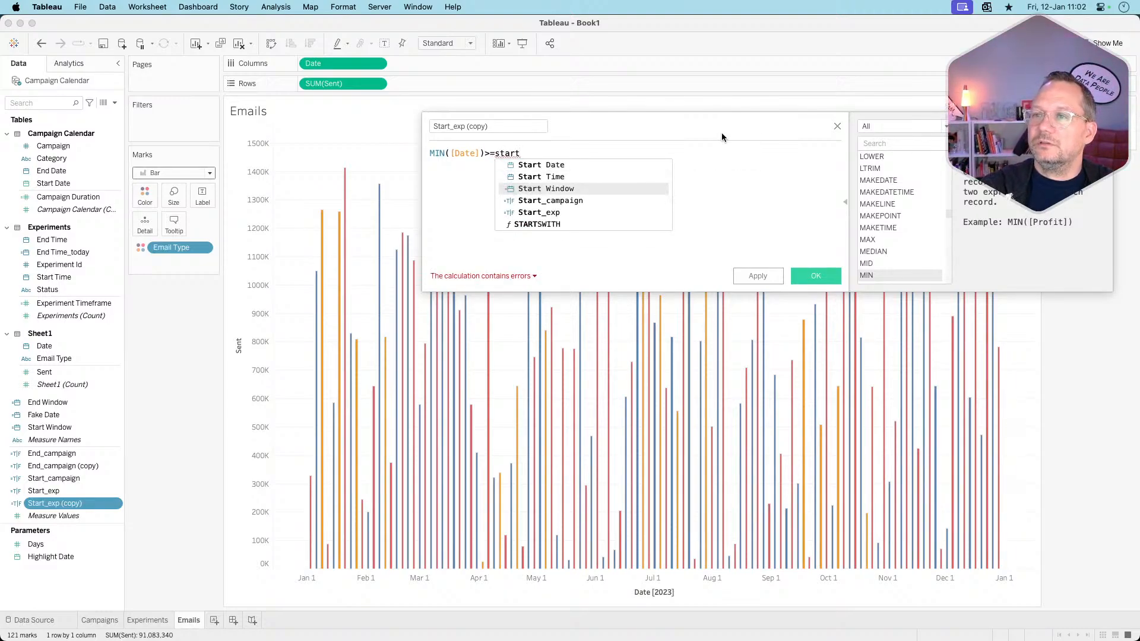
pyautogui.press('Return')
pyautogui.press('Return')
# - Add the second condition "and MIN([Date])<=[End Window]" to the calculation on a new line
pyautogui.write('and min')
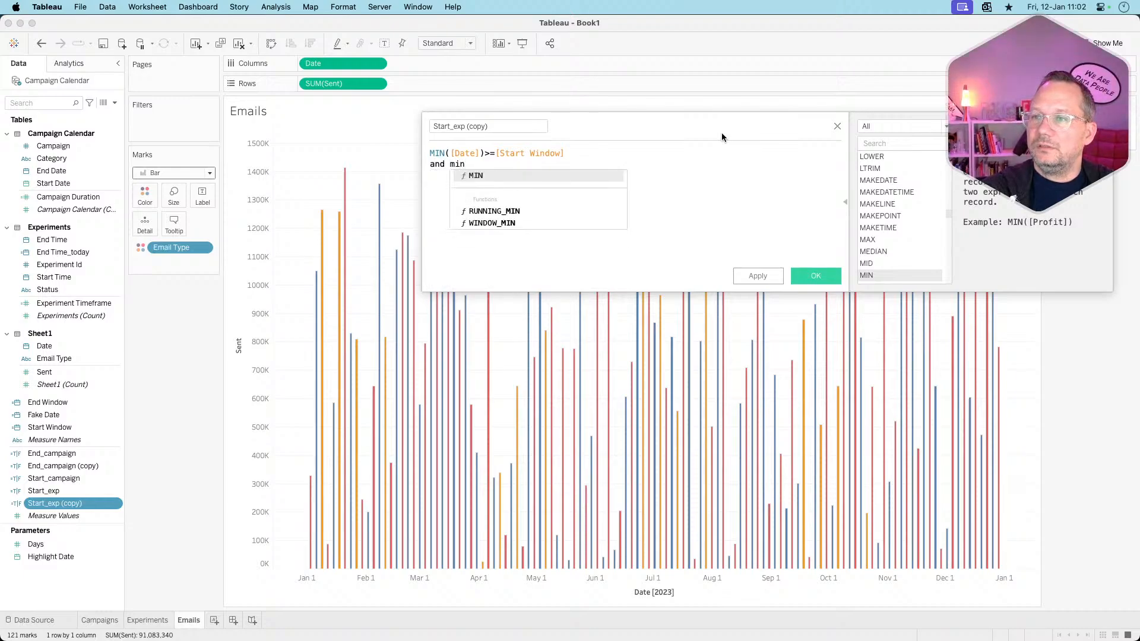
pyautogui.press('Return')
pyautogui.write('date')
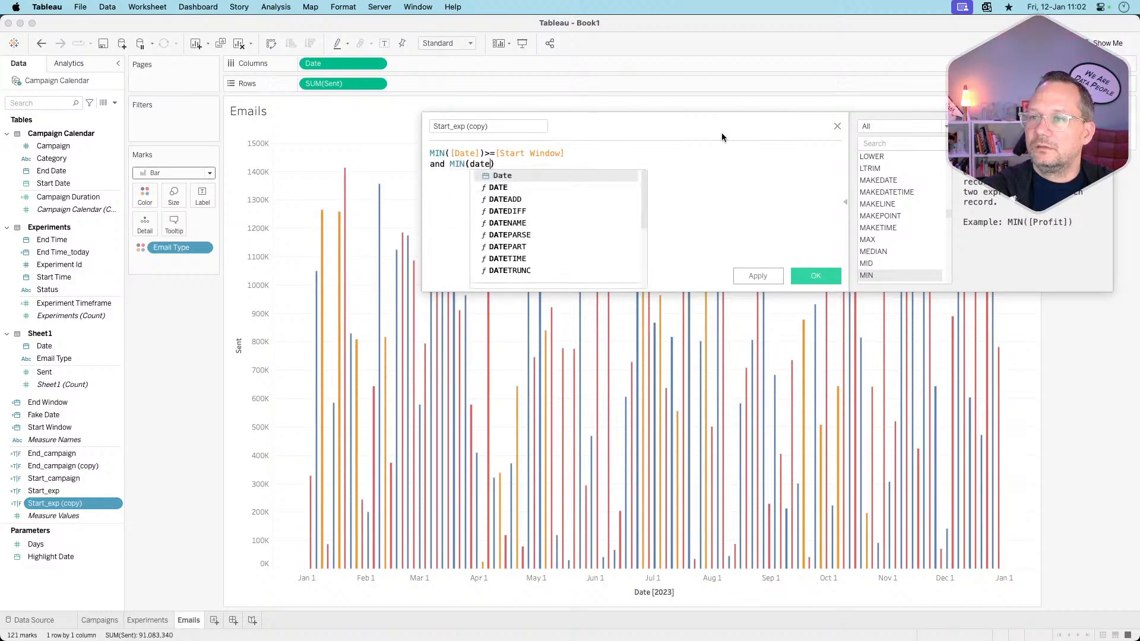
pyautogui.press('Return')
pyautogui.press('Right')
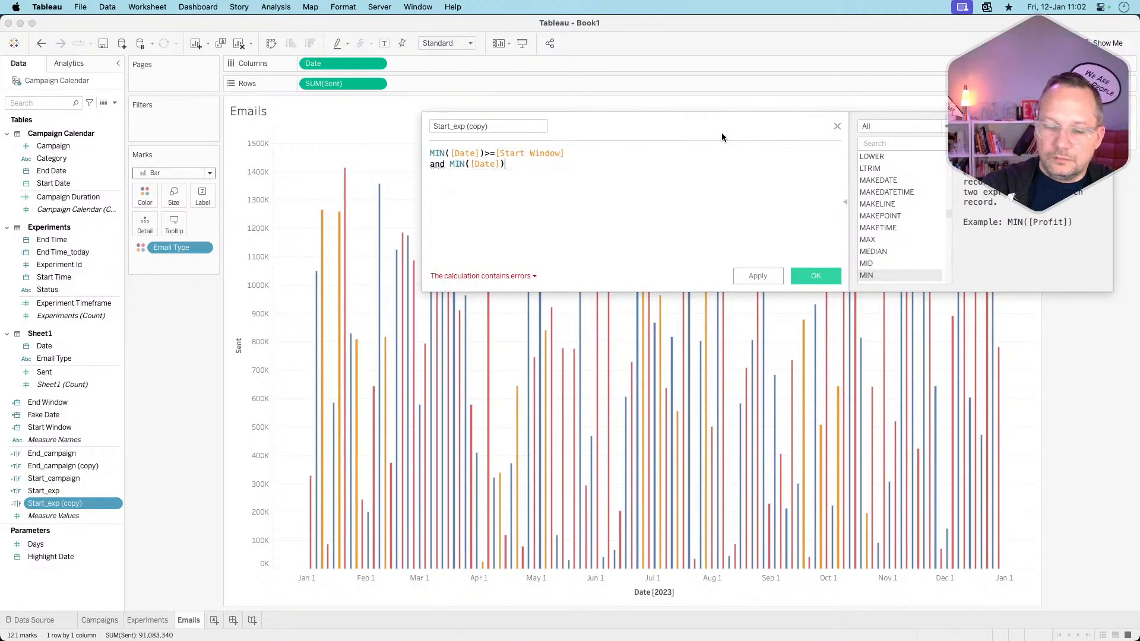
pyautogui.write('<=end')
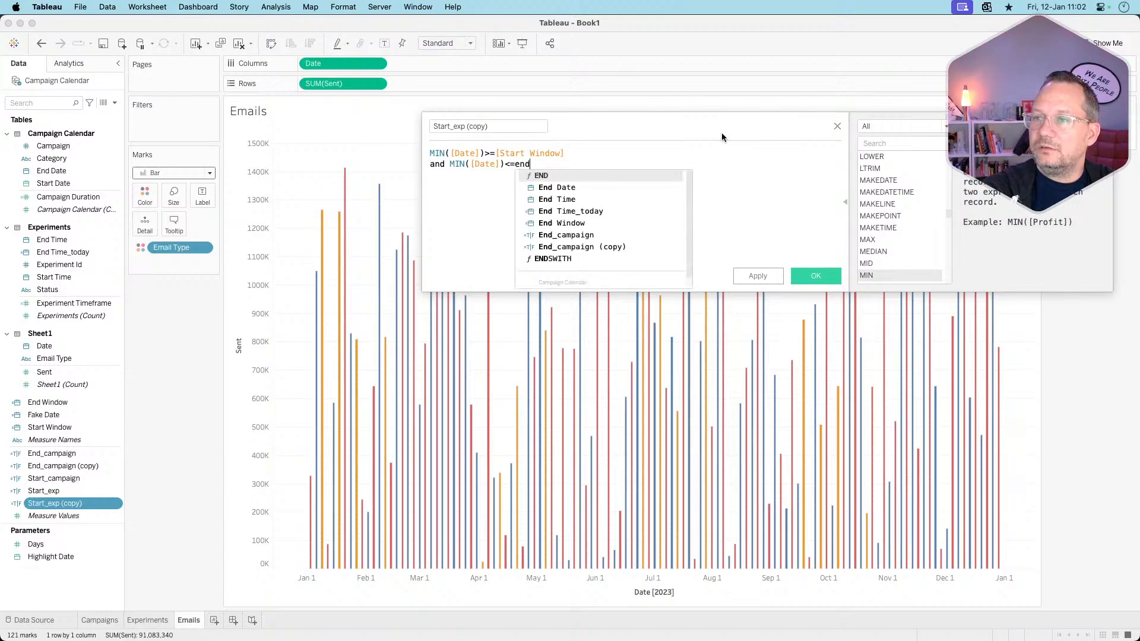
pyautogui.press('Down')
pyautogui.press('Down')
pyautogui.press('Down')
pyautogui.press('Down')
pyautogui.press('Return')
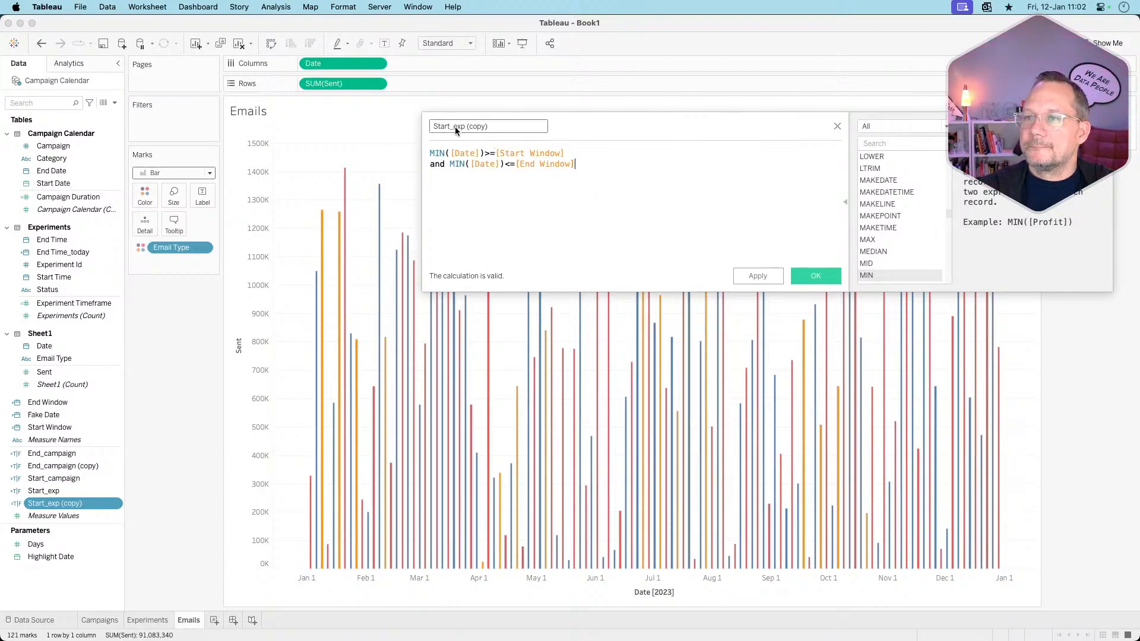
# - Rename the calculated field Start_email and save it
pyautogui.moveTo(458, 126); pyautogui.dragTo(509, 126)
pyautogui.press('BackSpace')
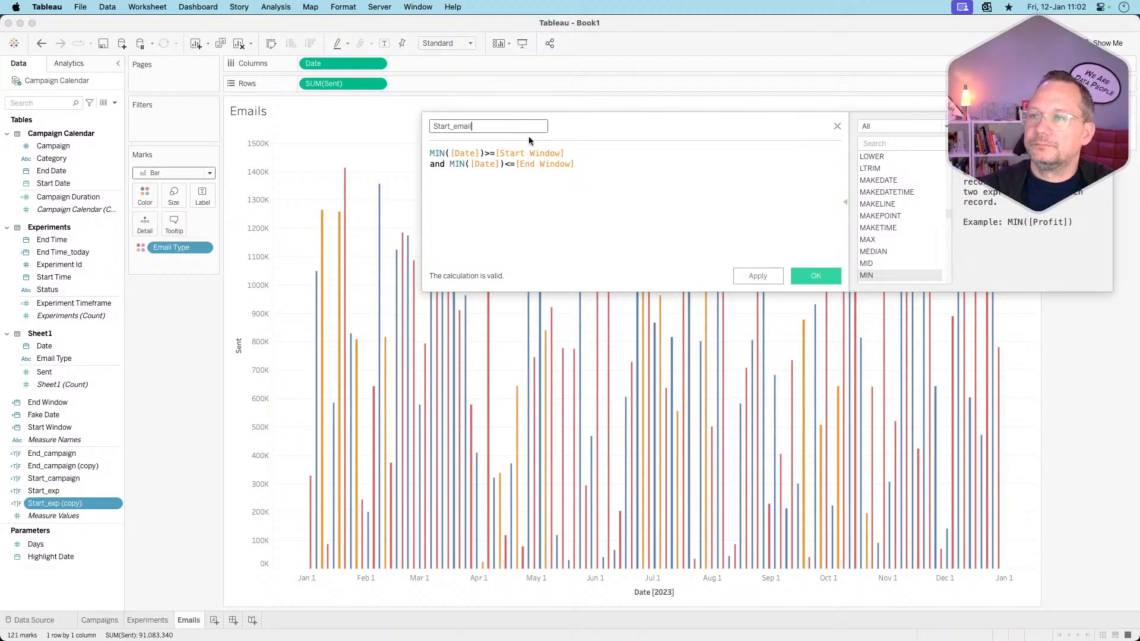
pyautogui.write('mail')
pyautogui.click(803, 276)
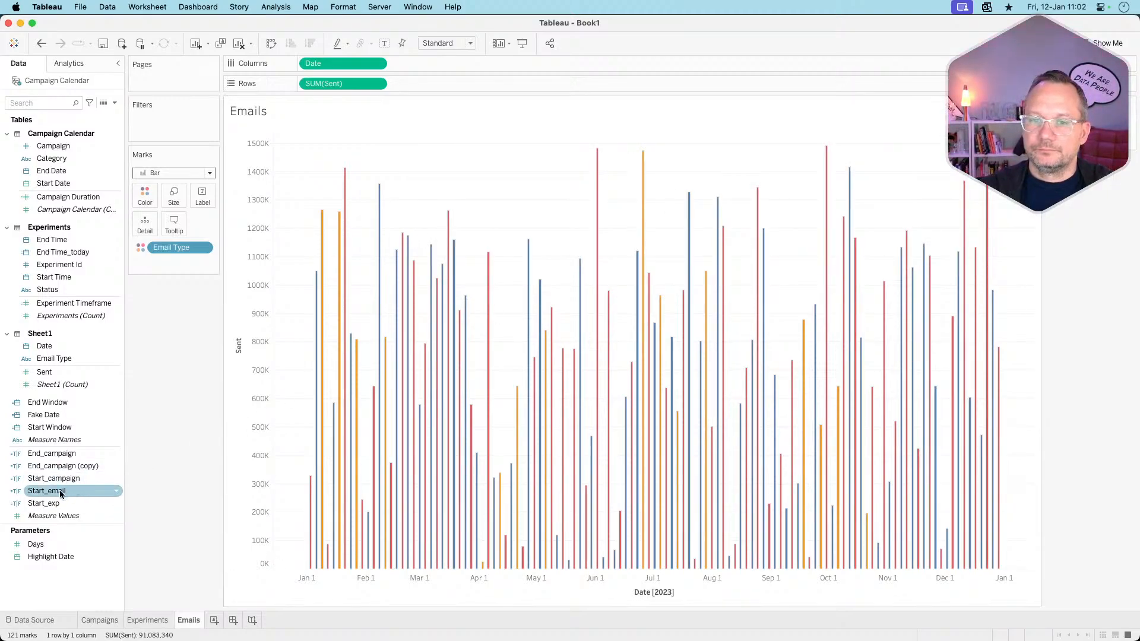
# - Filter the Emails chart to the True values of Start_email and compare its earliest bars with the reference CRM Emails Sent chart
pyautogui.moveTo(53, 491); pyautogui.dragTo(169, 125)
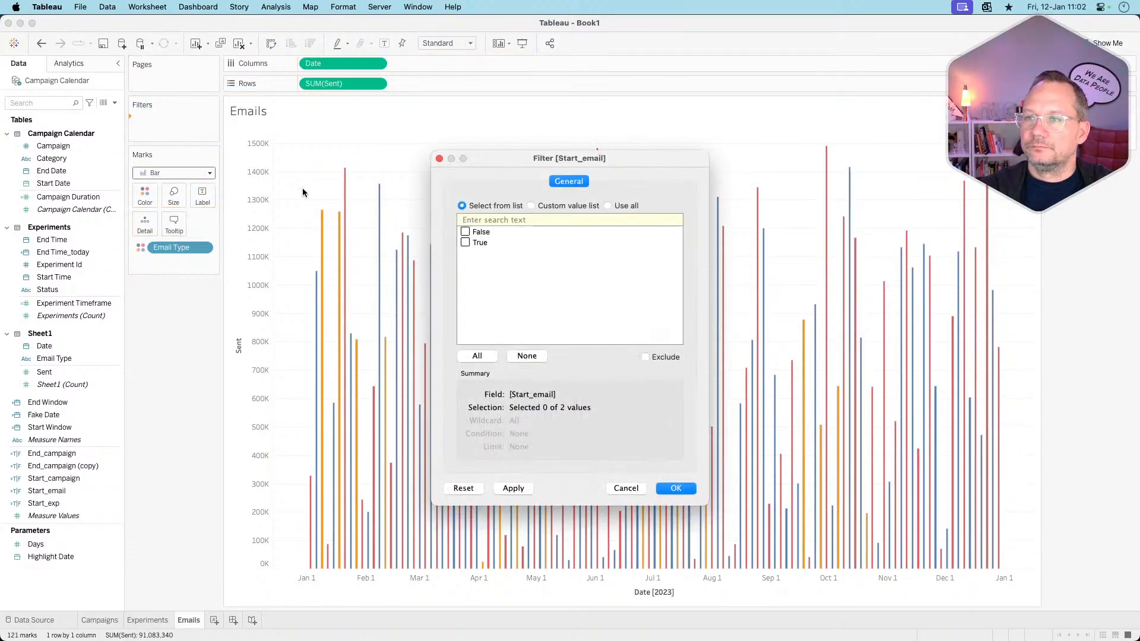
pyautogui.click(675, 488)
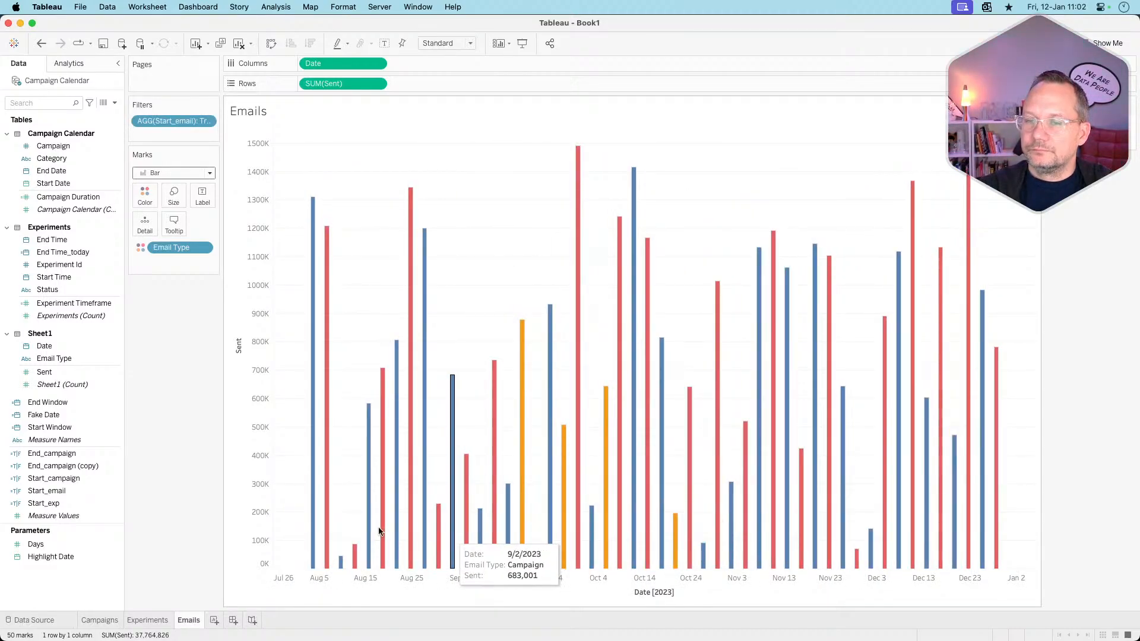
pyautogui.press('super+Tab')
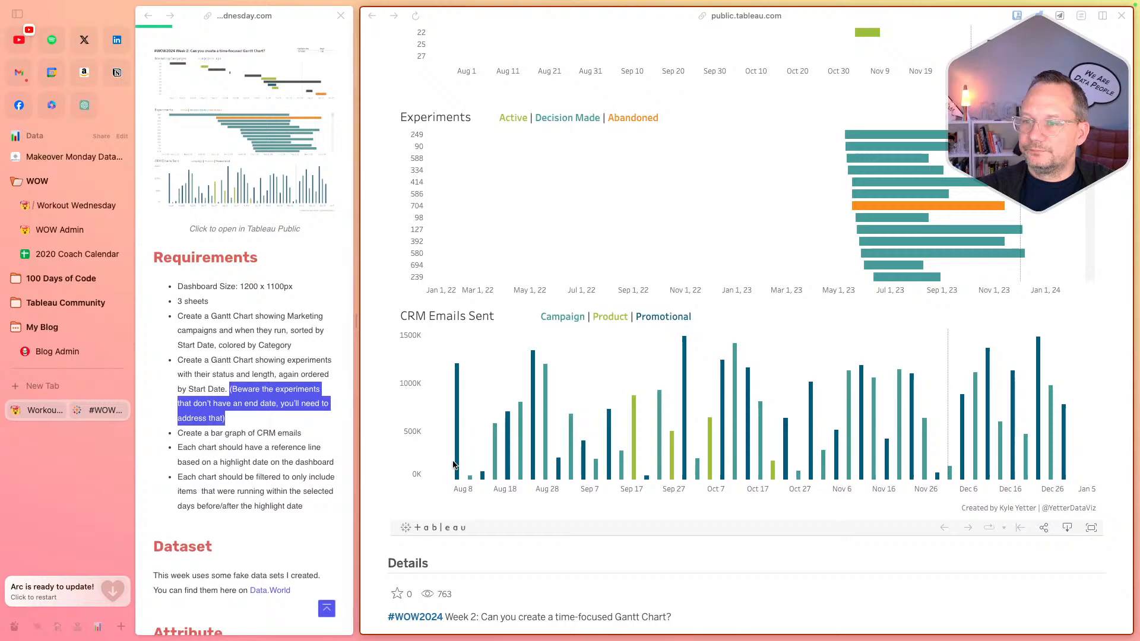
pyautogui.moveTo(461, 461)
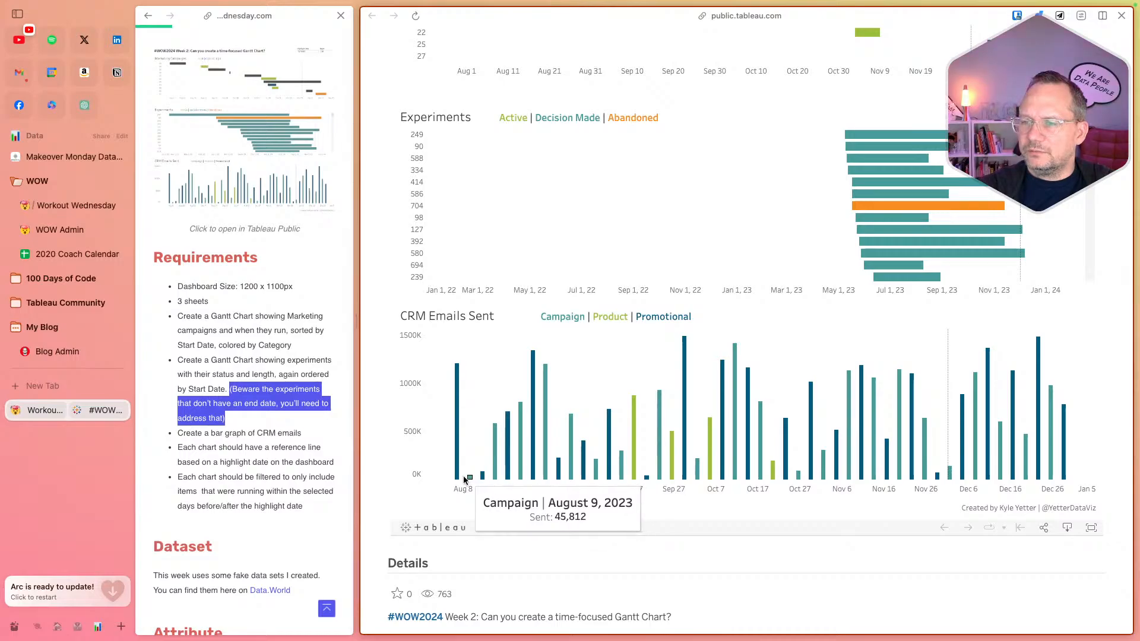
pyautogui.hotkey('ctrl', 'Left')
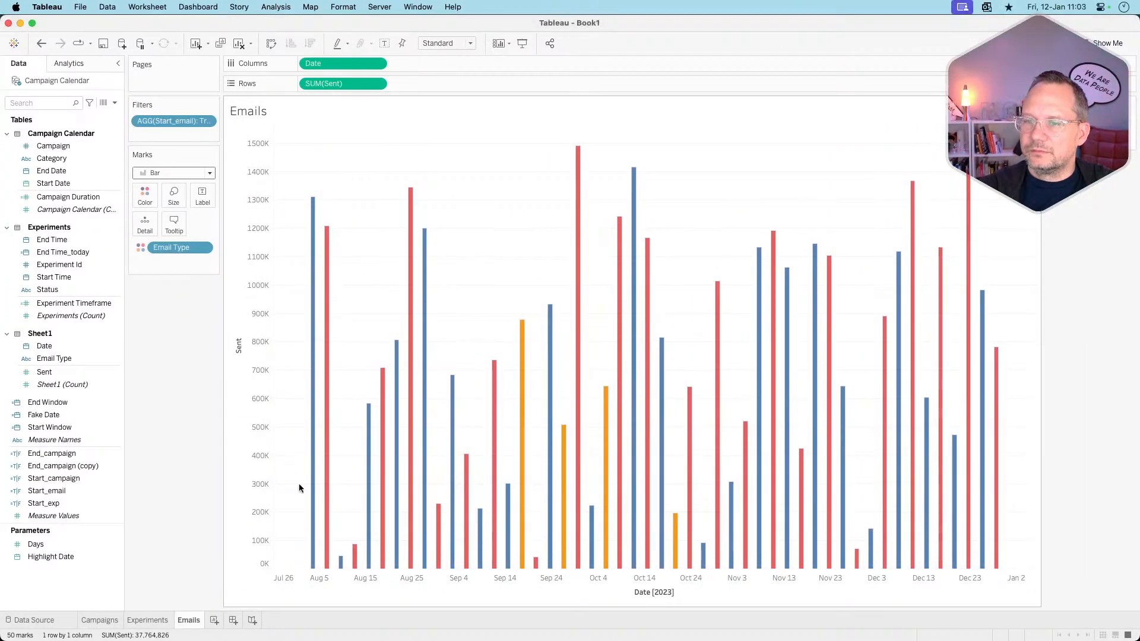
pyautogui.moveTo(311, 518)
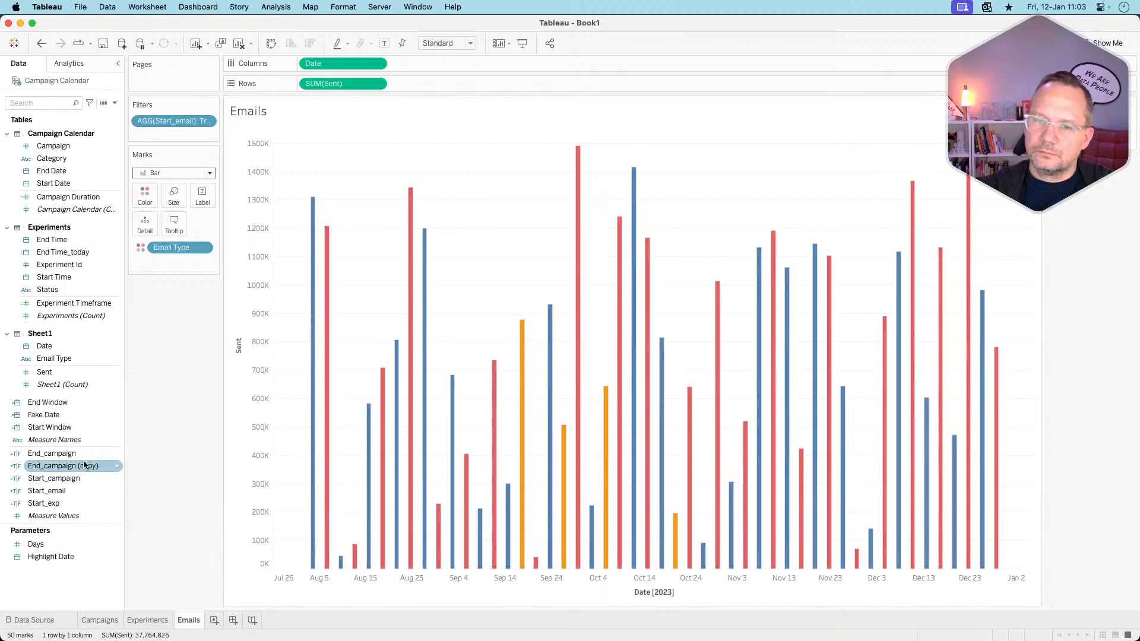
# - Make both Start_email comparisons strict, so the formula reads MIN([Date])>[Start Window] and MIN([Date])<[End Window], and save it
pyautogui.rightClick(68, 504)
pyautogui.rightClick(58, 492)
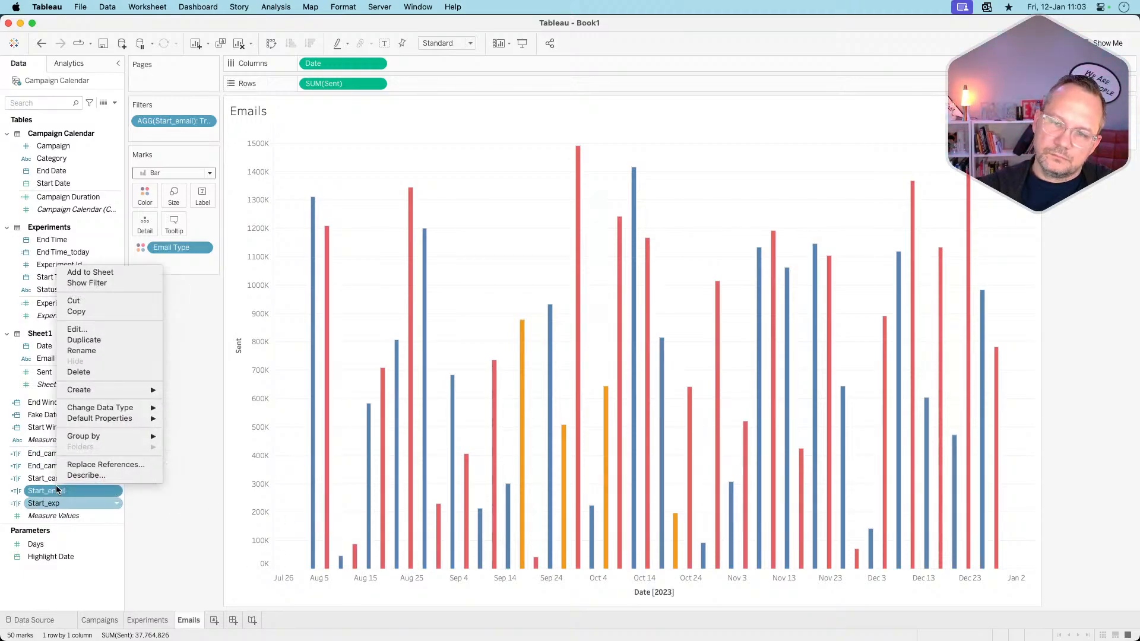
pyautogui.click(89, 331)
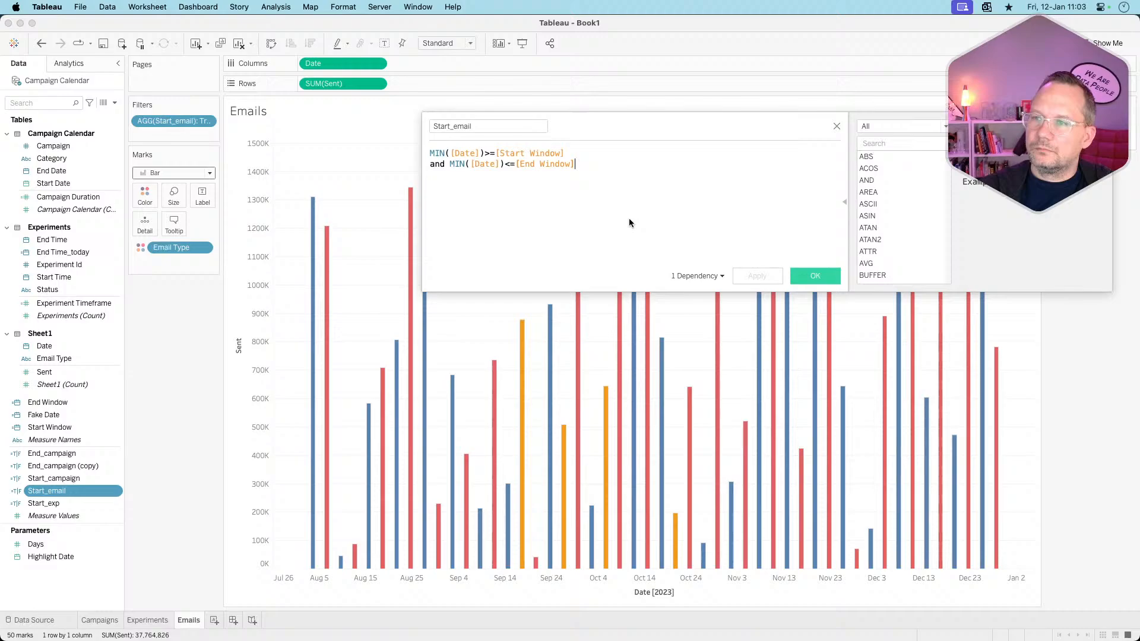
pyautogui.click(494, 156)
pyautogui.press('BackSpace')
pyautogui.press('Down')
pyautogui.press('Right')
pyautogui.press('Right')
pyautogui.press('Right')
pyautogui.press('Right')
pyautogui.press('Right')
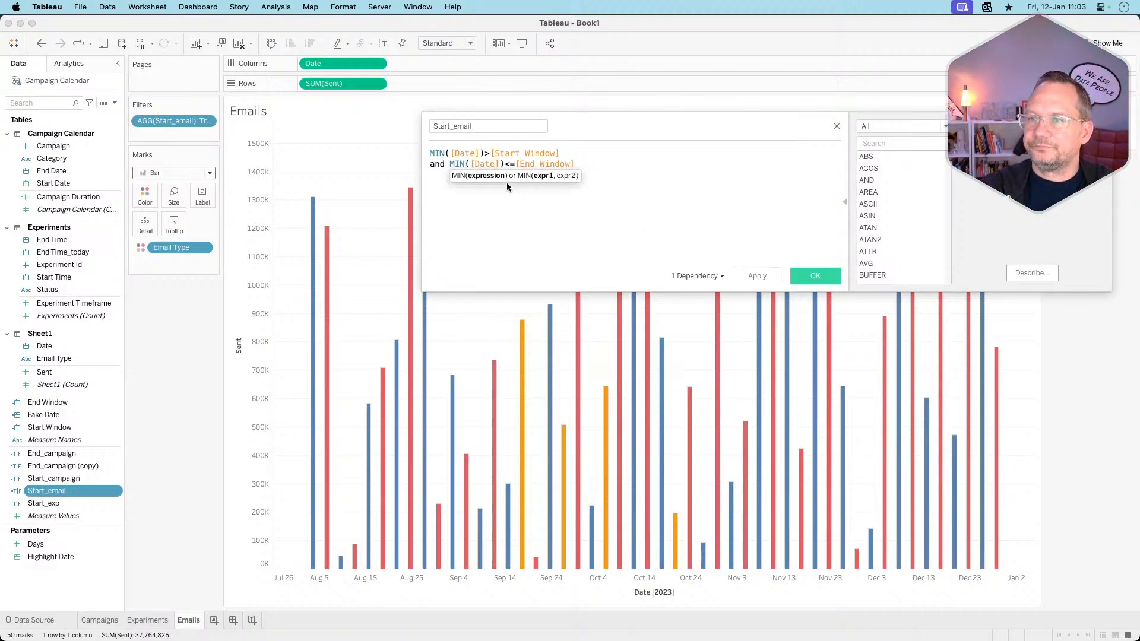
pyautogui.press('BackSpace')
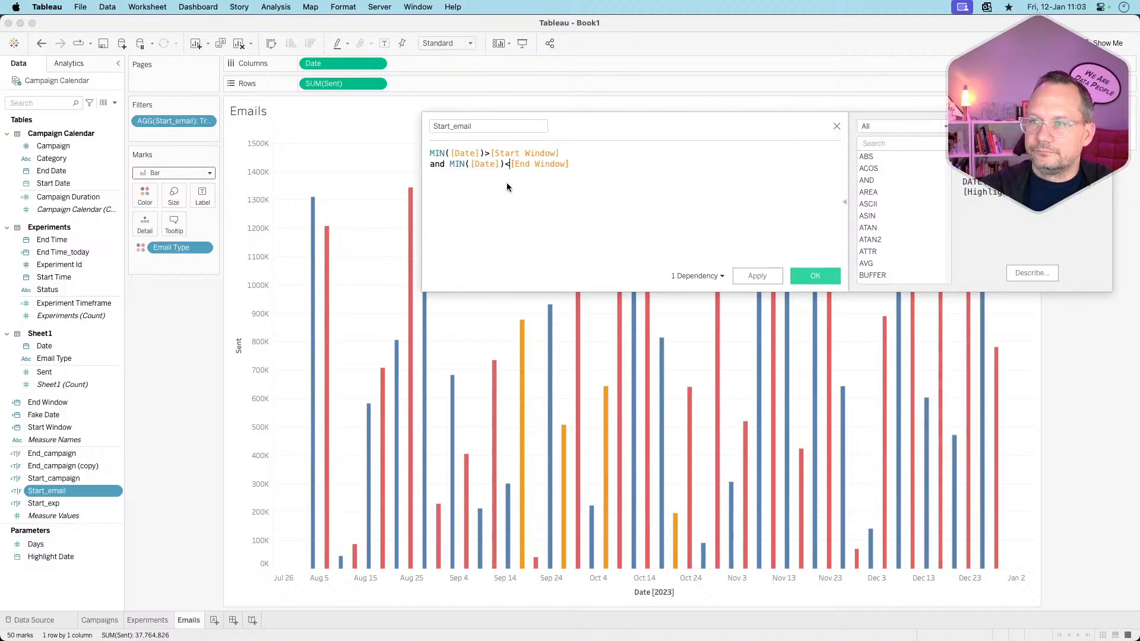
pyautogui.click(768, 272)
pyautogui.click(795, 272)
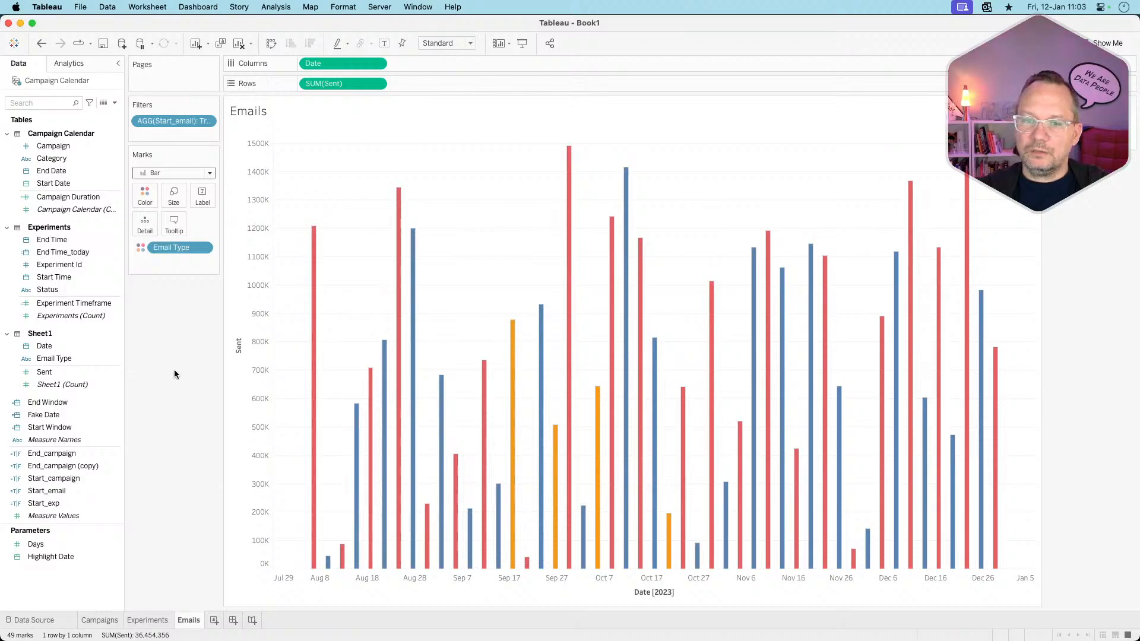
# - Add a reference line to the Date axis of the Emails chart, with the Highlight Date parameter as its value
pyautogui.rightClick(434, 574)
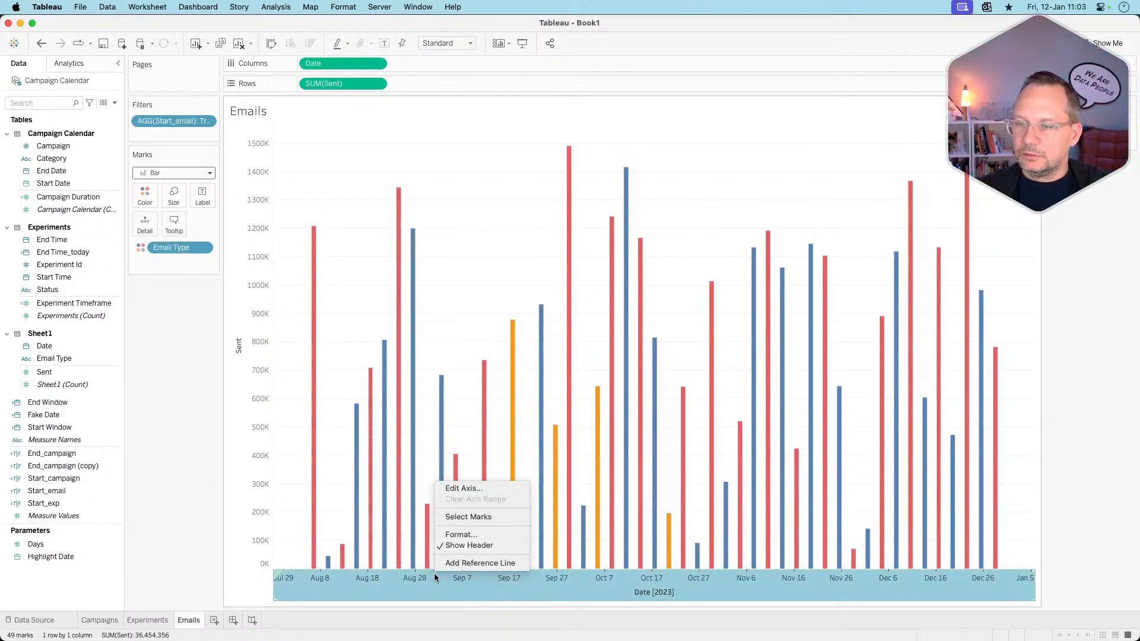
pyautogui.click(450, 563)
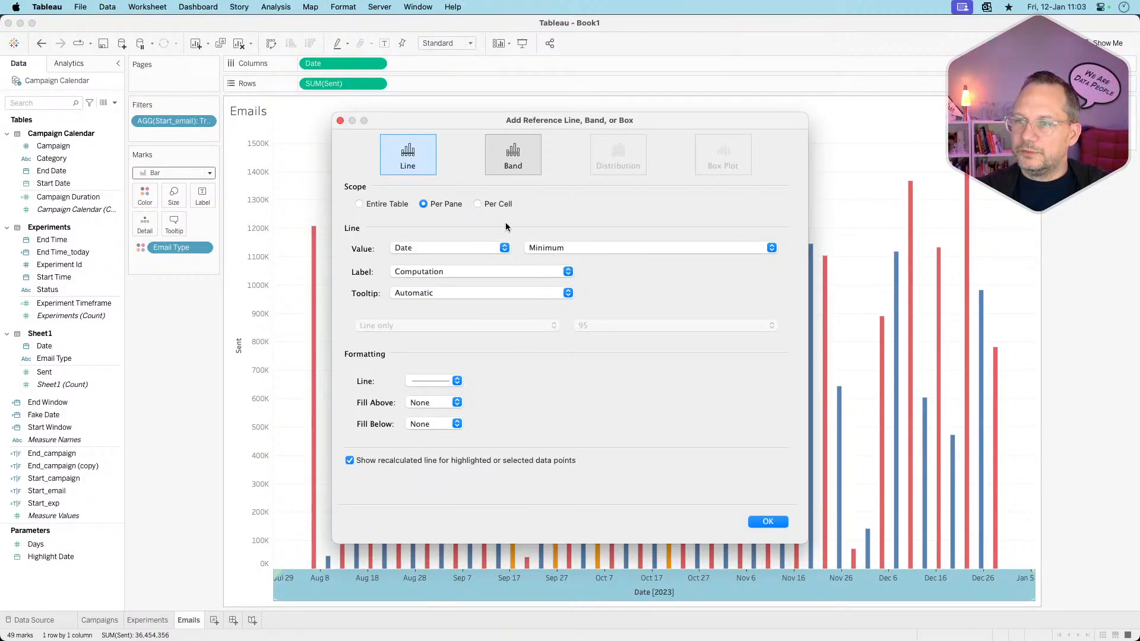
pyautogui.click(464, 245)
pyautogui.click(433, 274)
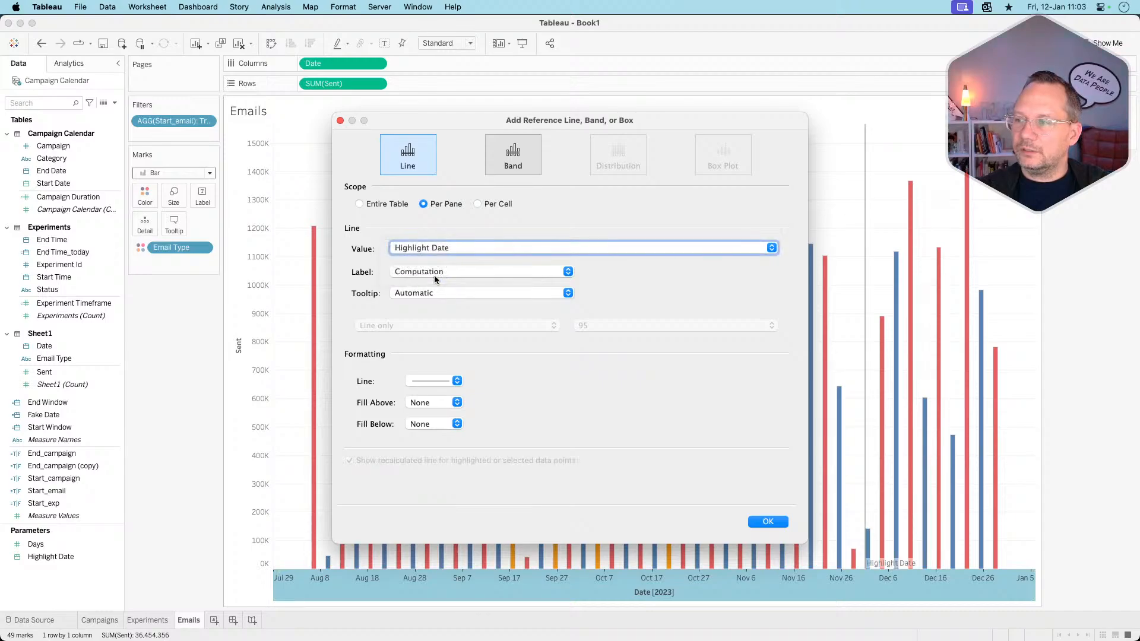
# - Give the reference line an empty custom label and a thin short-dashed style, and apply the settings
pyautogui.click(452, 276)
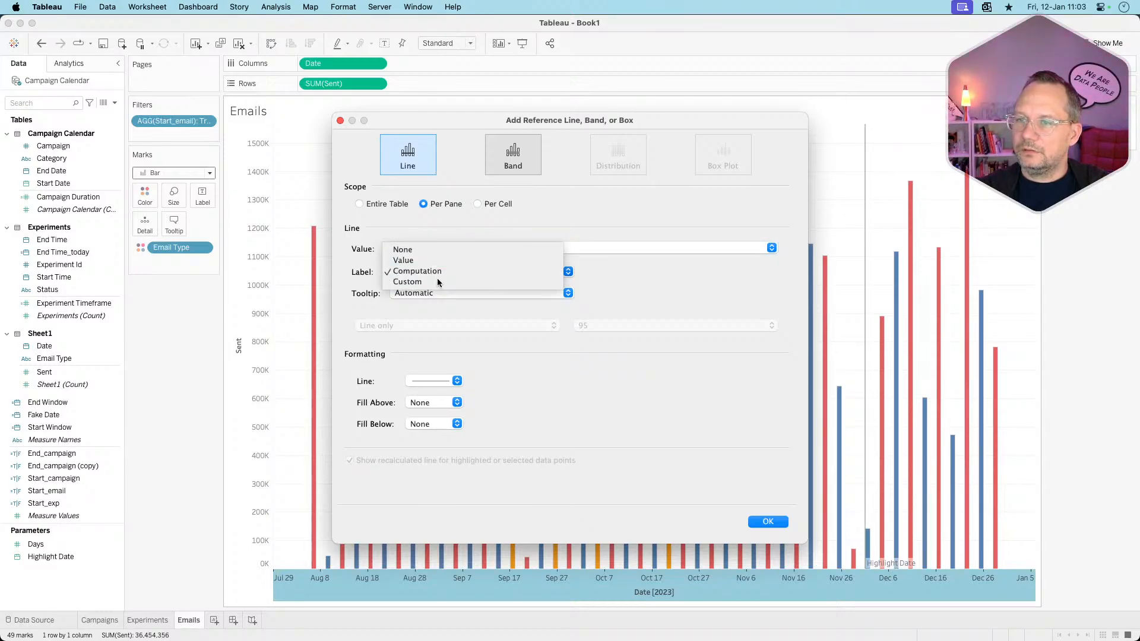
pyautogui.click(437, 282)
pyautogui.click(432, 381)
pyautogui.click(448, 442)
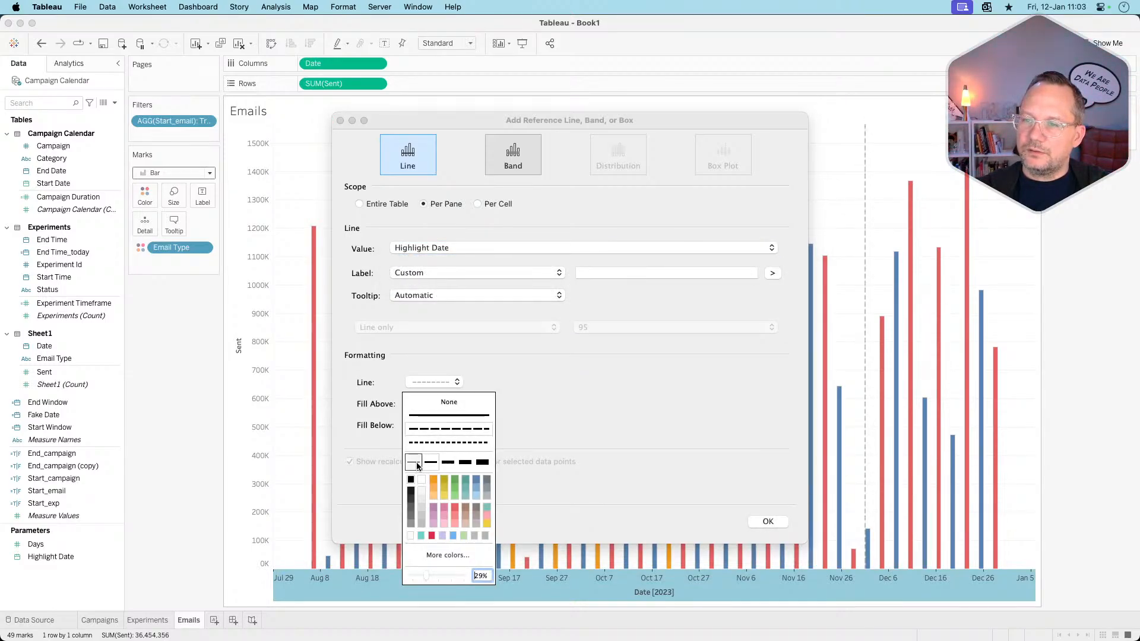
pyautogui.click(576, 432)
pyautogui.click(768, 522)
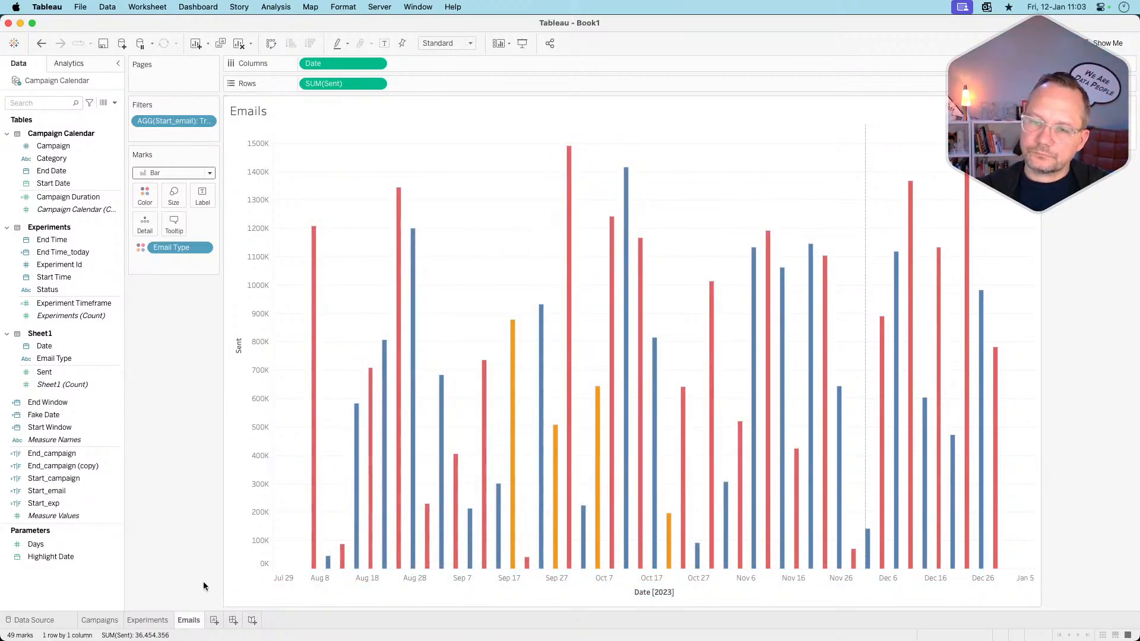
# - Create a new dashboard and set its fixed size to 1200 px wide by 1100 px high
pyautogui.click(232, 621)
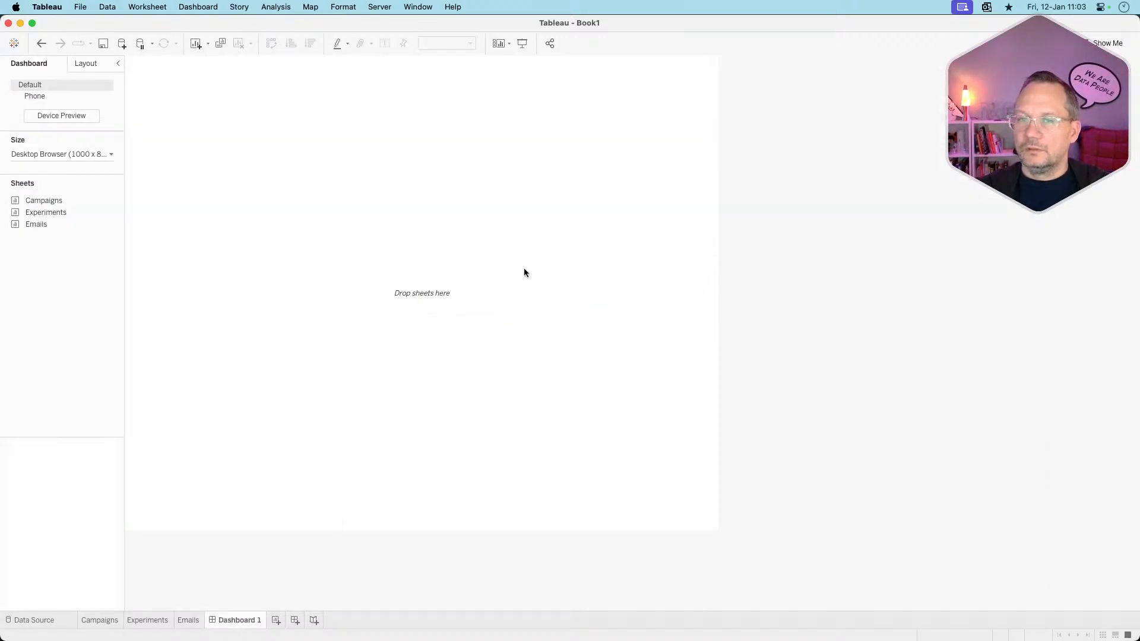
pyautogui.hotkey('ctrl', 'Right')
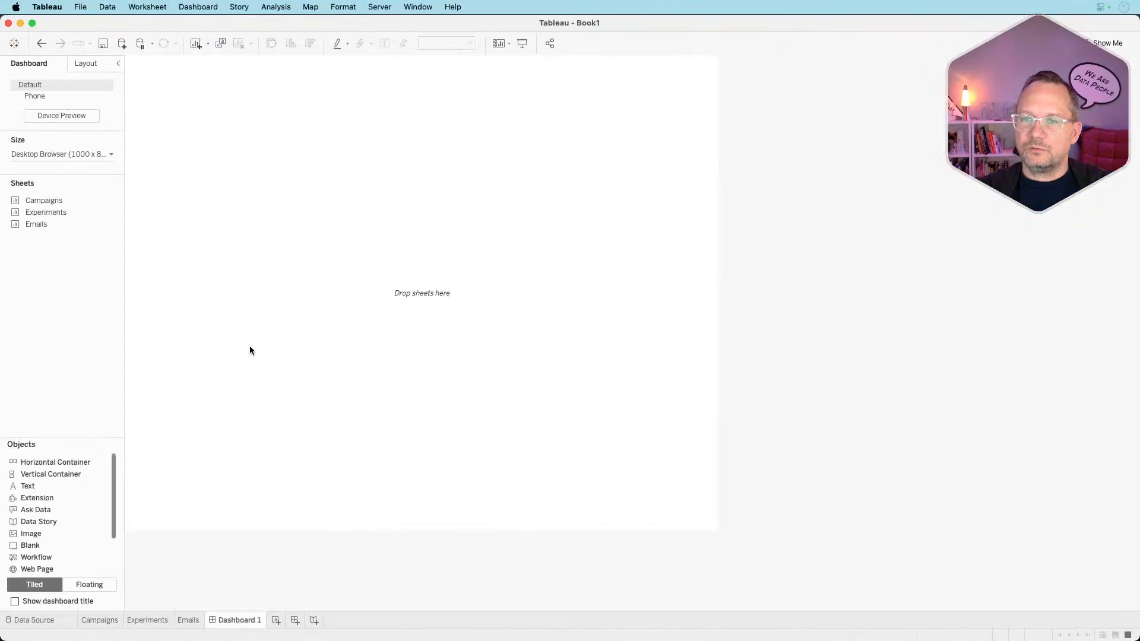
pyautogui.hotkey('ctrl', 'Left')
pyautogui.click(70, 154)
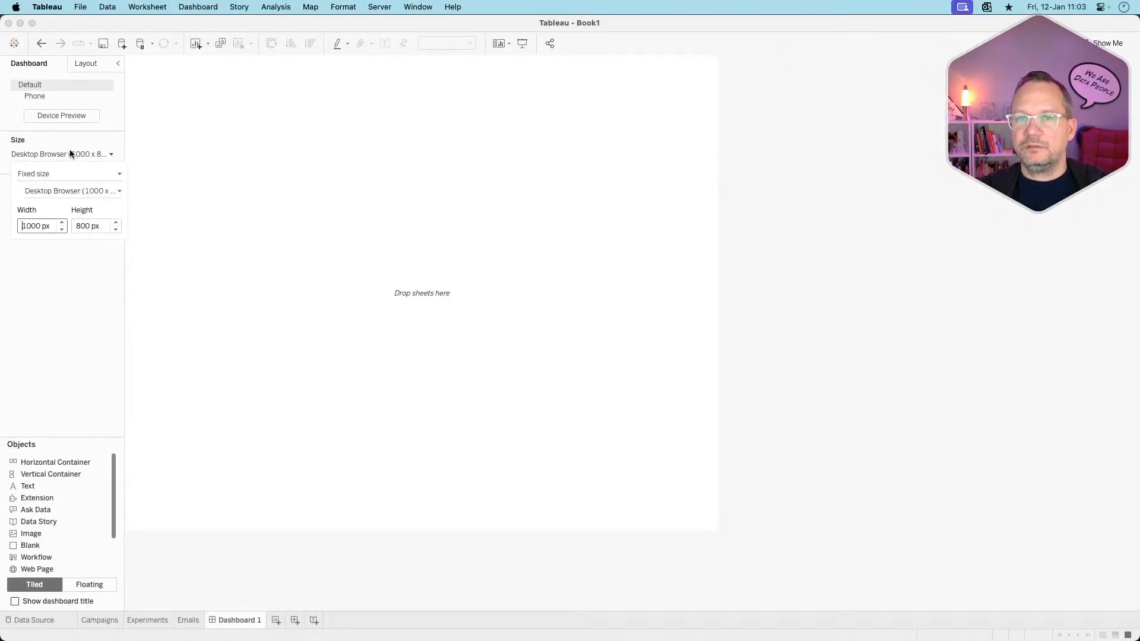
pyautogui.click(62, 223)
pyautogui.click(62, 223)
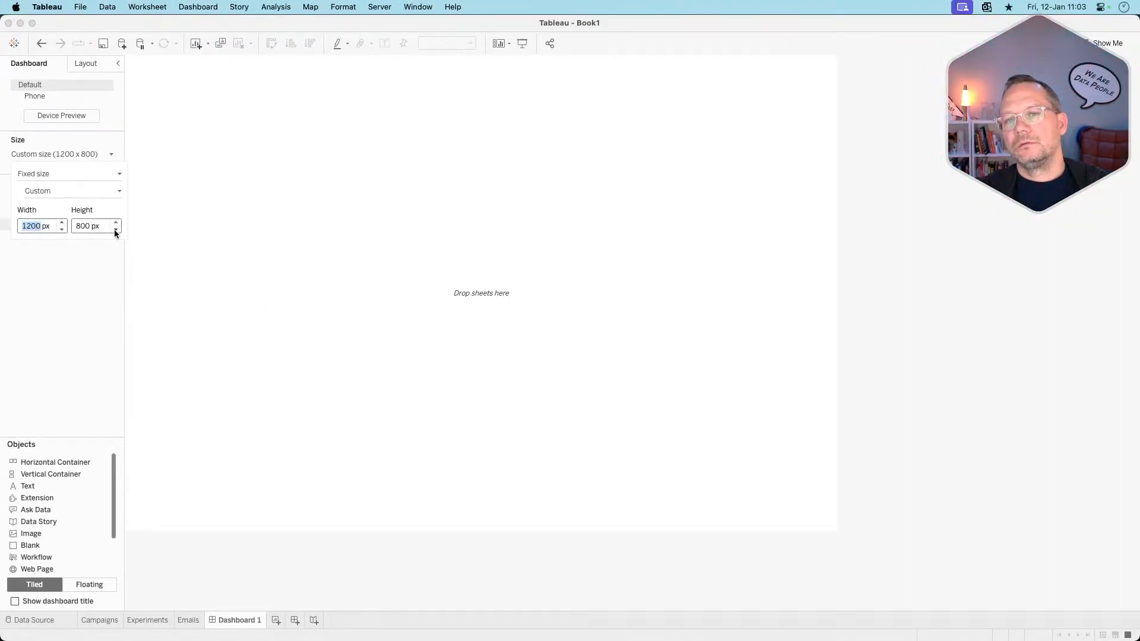
pyautogui.click(116, 223)
pyautogui.click(116, 223)
pyautogui.click(116, 224)
pyautogui.click(194, 232)
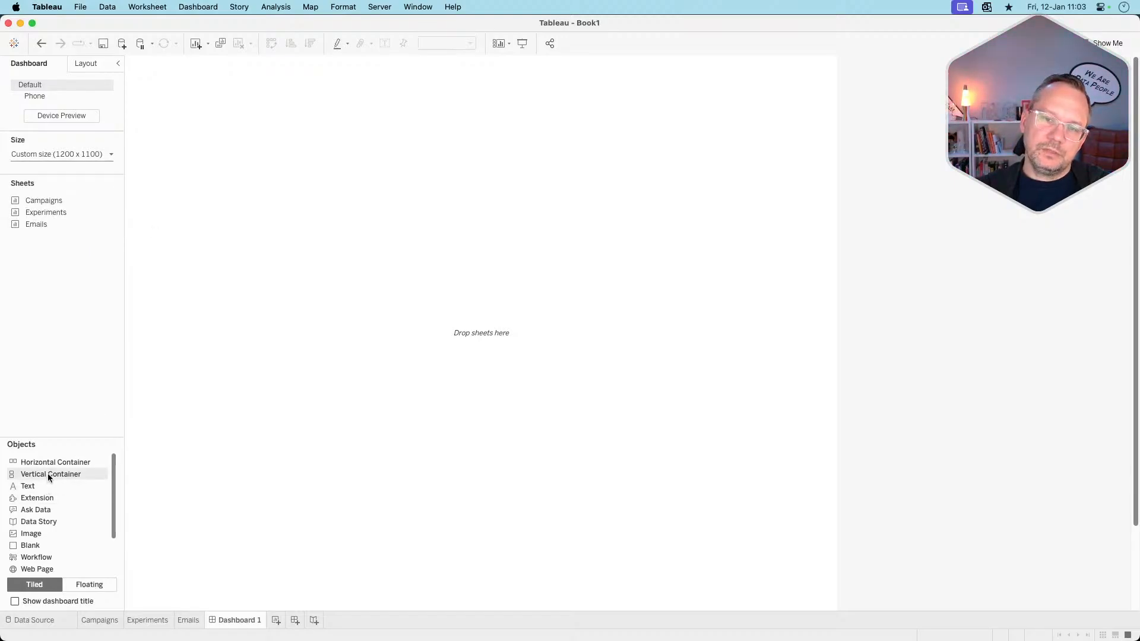
# - Place a vertical container on the dashboard and stack the Campaigns, Experiments and Emails sheets in it in that order
pyautogui.moveTo(47, 473); pyautogui.dragTo(291, 430)
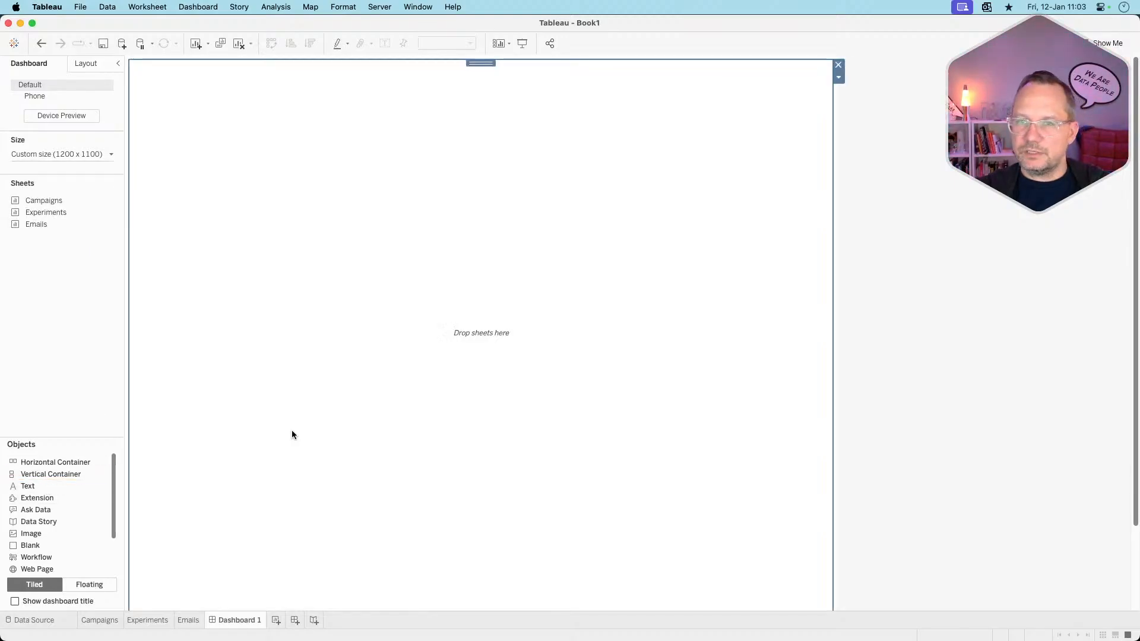
pyautogui.click(55, 200)
pyautogui.moveTo(53, 205); pyautogui.dragTo(259, 261)
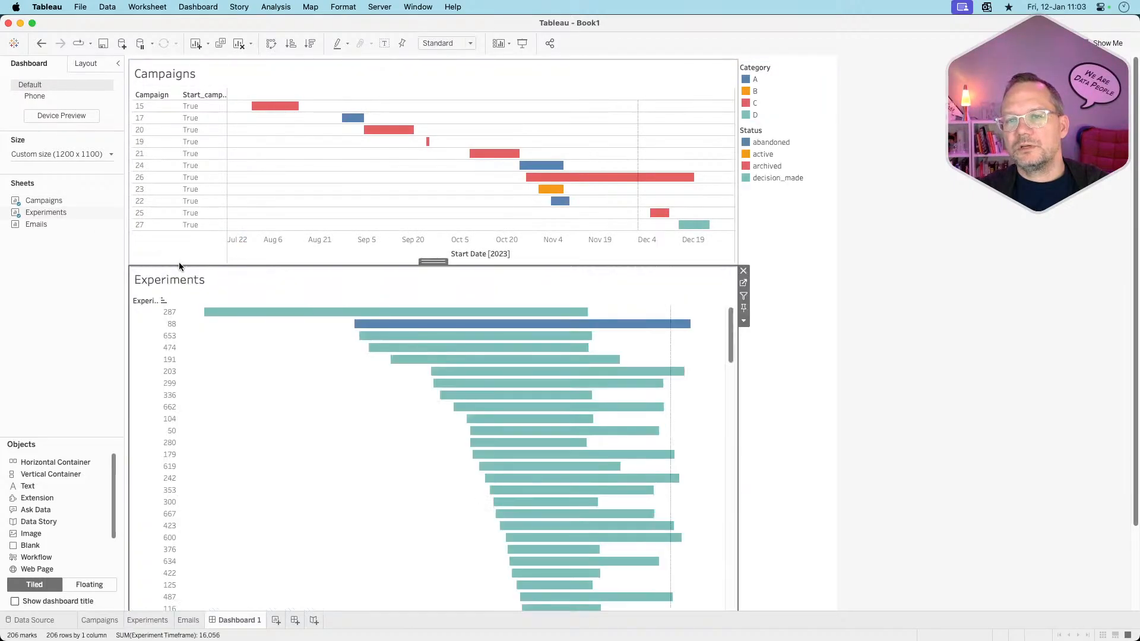
pyautogui.moveTo(53, 228); pyautogui.dragTo(374, 549)
# - Delete the layout container holding the Category, Status and Email Type legends from the dashboard
pyautogui.click(760, 299)
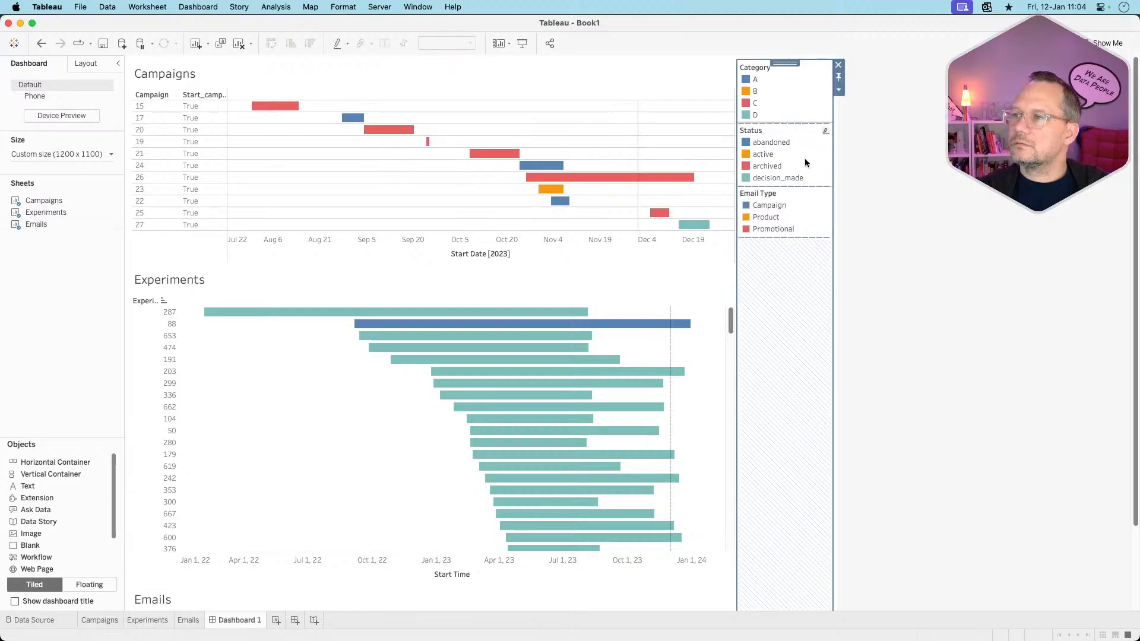
pyautogui.click(838, 64)
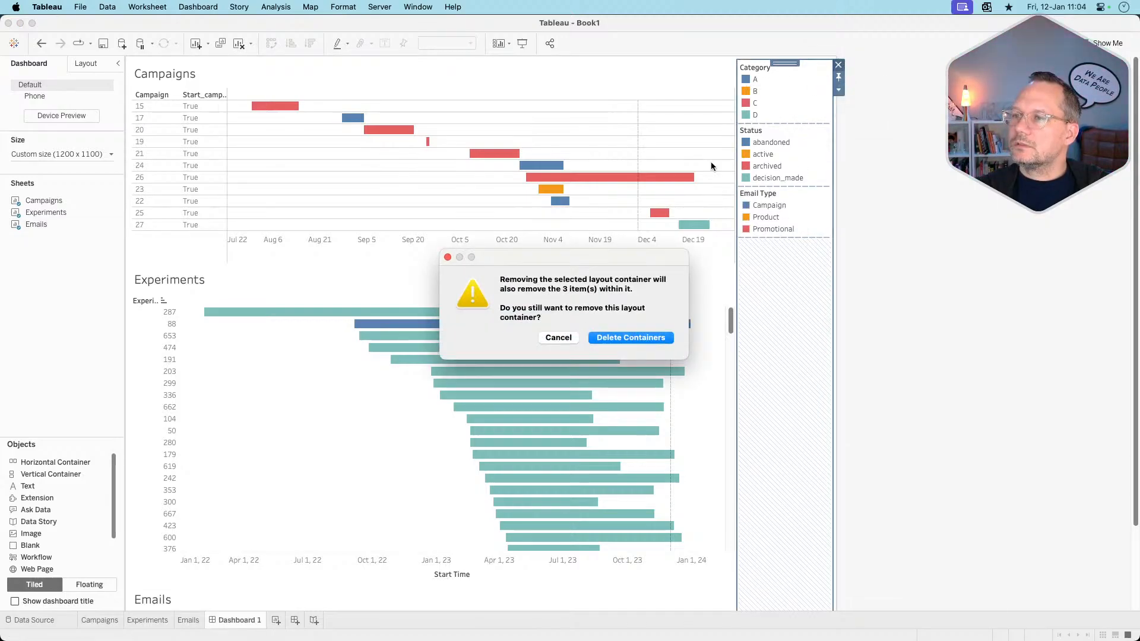
pyautogui.click(608, 338)
# - Show the Highlight Date and Days parameter controls on the dashboard from the Campaigns sheet
pyautogui.click(811, 66)
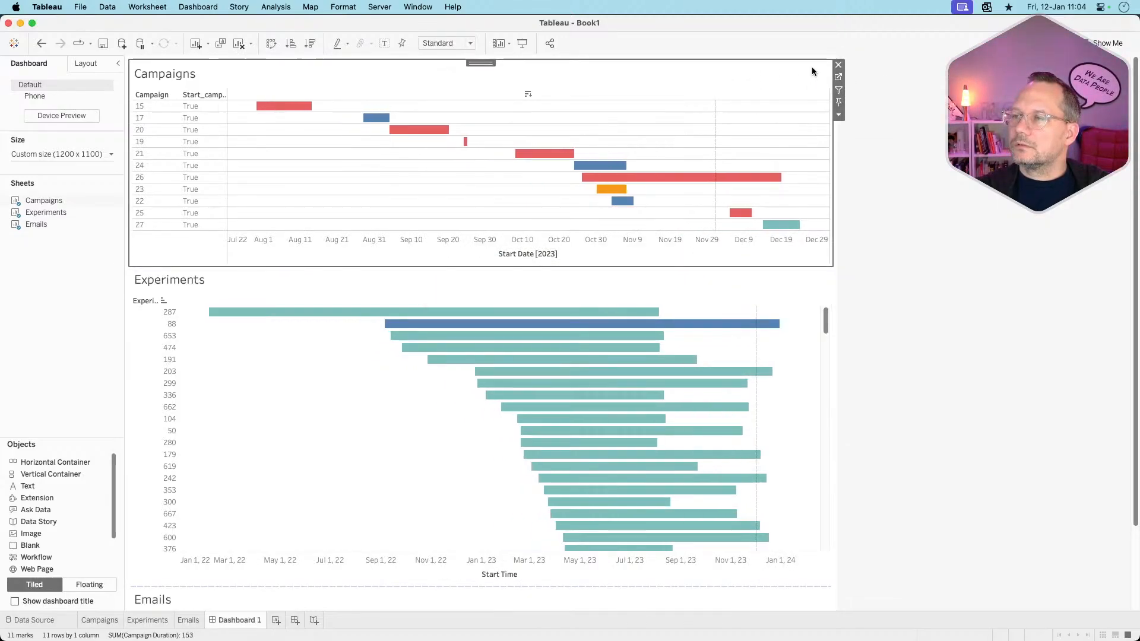
pyautogui.click(838, 115)
pyautogui.moveTo(875, 222)
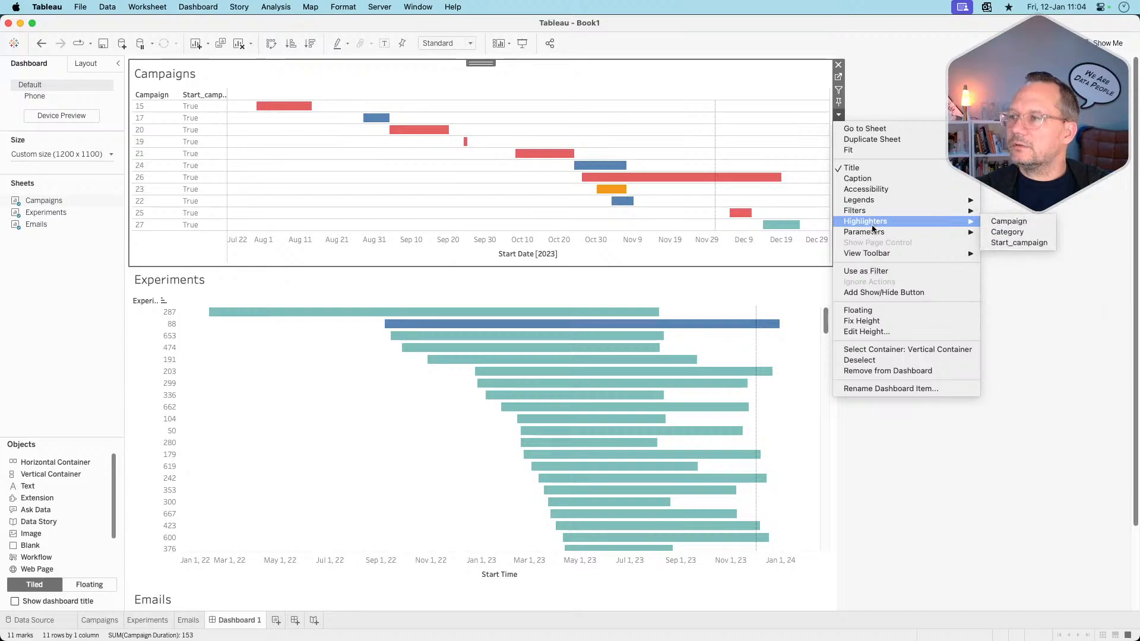
pyautogui.moveTo(915, 231)
pyautogui.click(1016, 242)
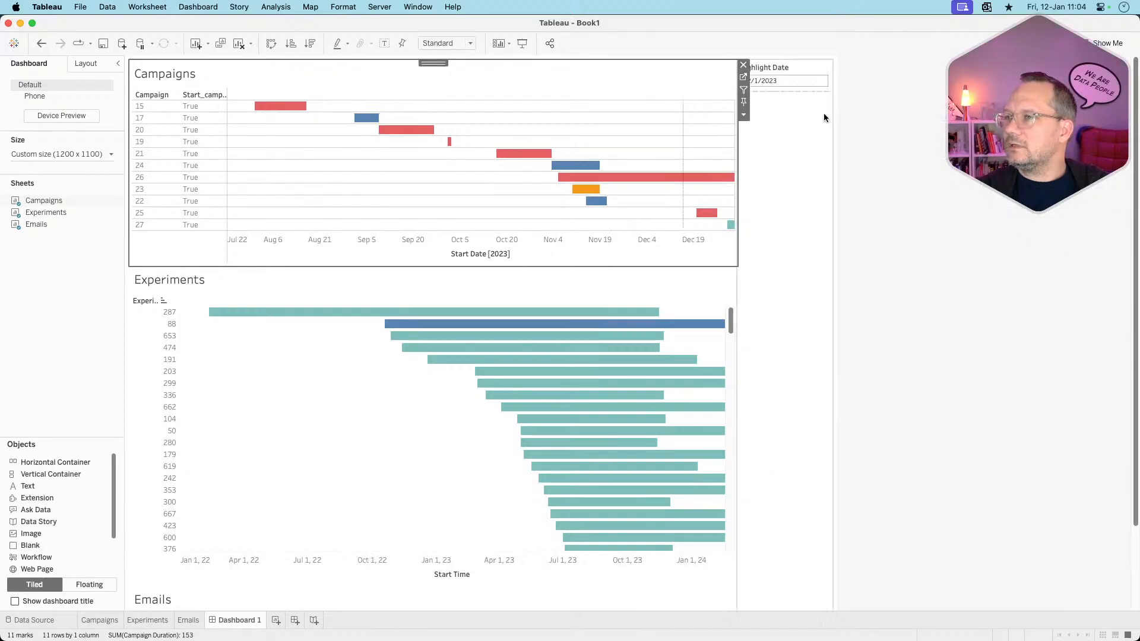
pyautogui.click(744, 115)
pyautogui.moveTo(801, 226)
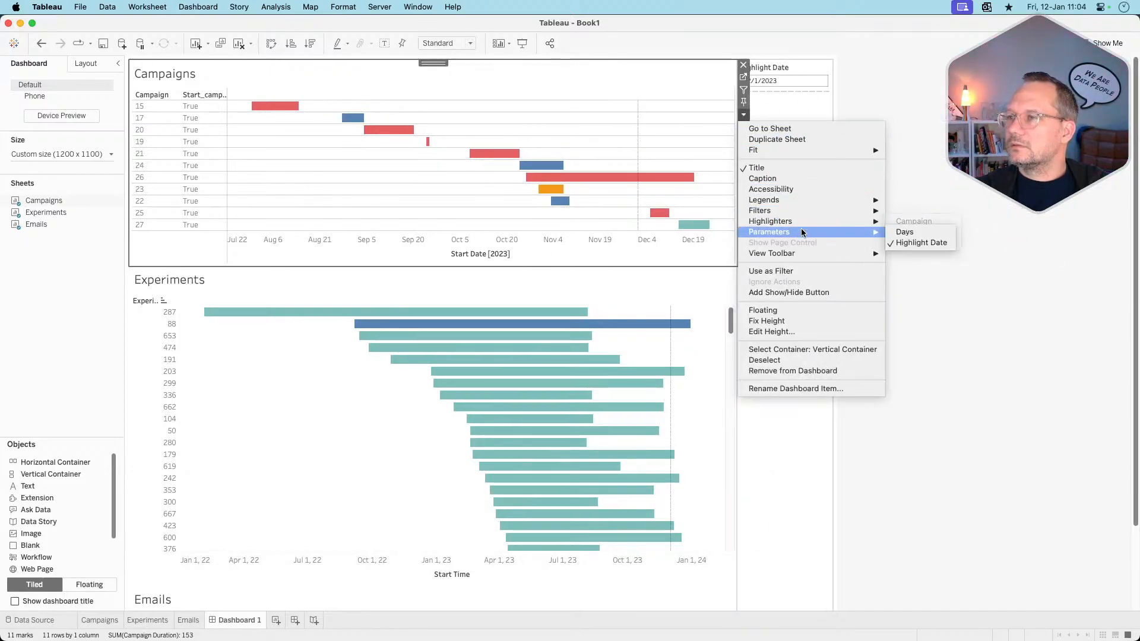
pyautogui.click(910, 230)
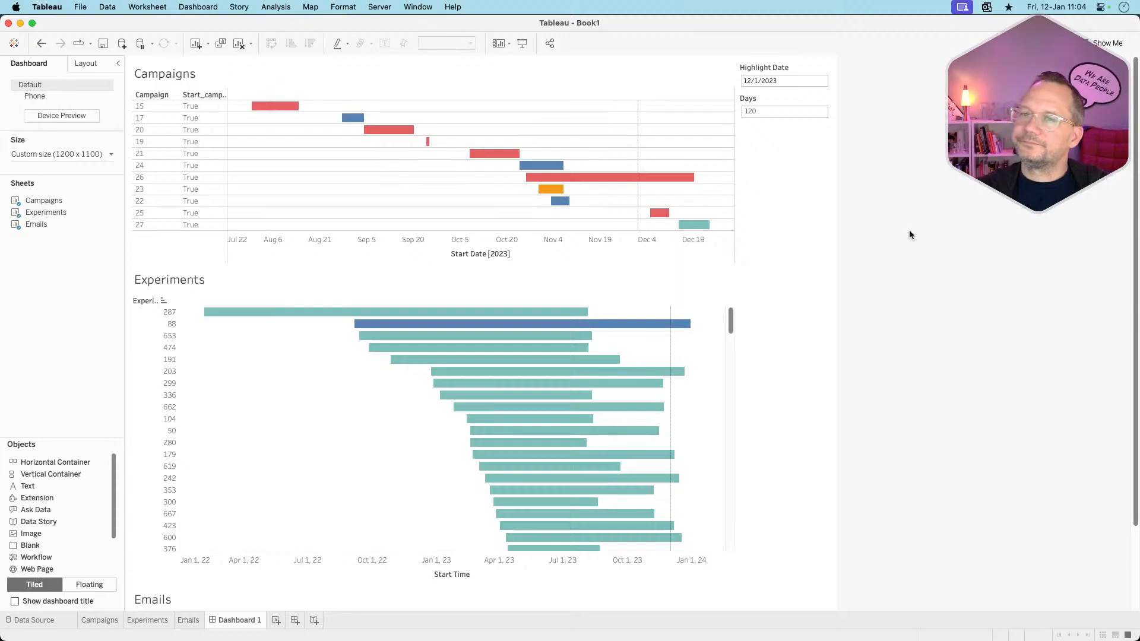
# - Remove the Start_campaign field from the rows of the Campaigns sheet and check the three stacked charts back on the dashboard
pyautogui.scroll(-3, 910, 235)
pyautogui.scroll(3, 910, 235)
pyautogui.click(461, 102)
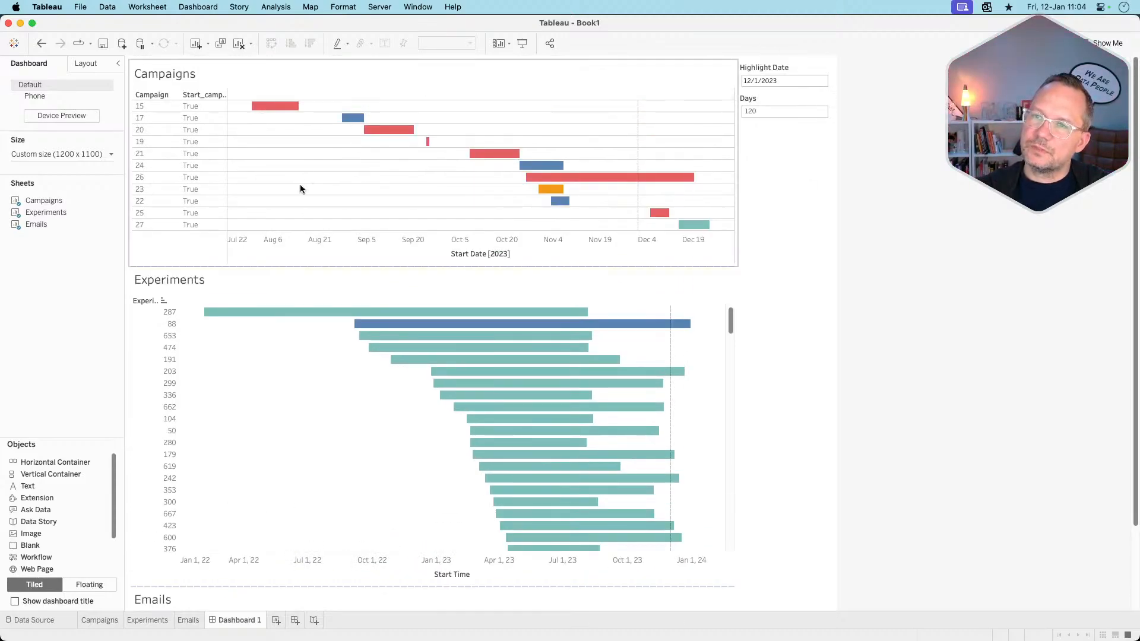
pyautogui.click(742, 77)
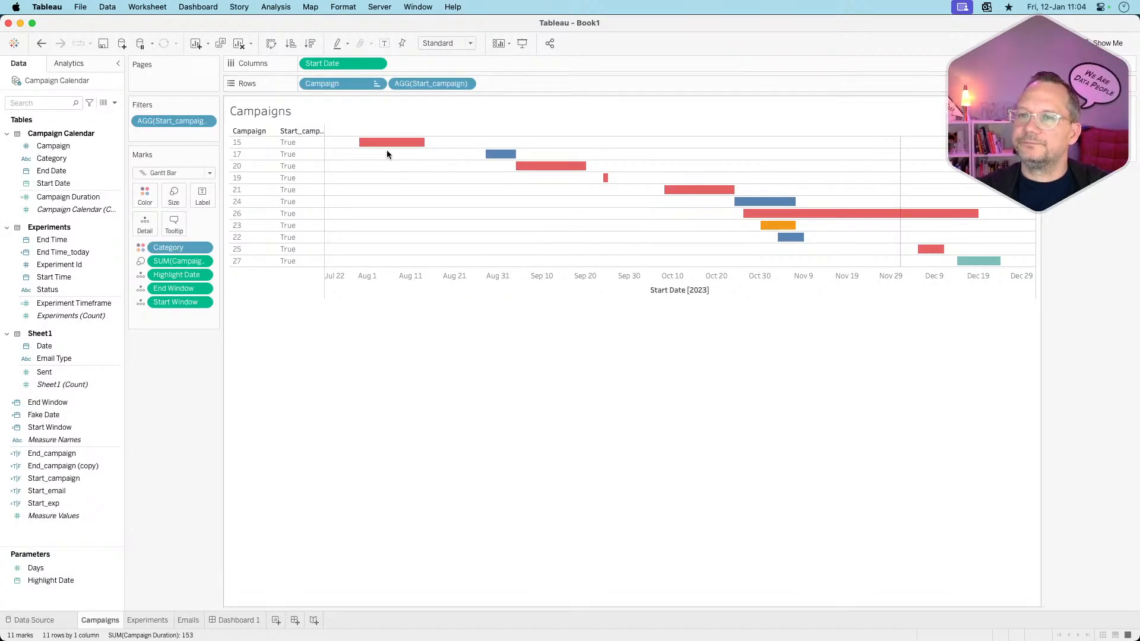
pyautogui.moveTo(431, 83); pyautogui.dragTo(161, 464)
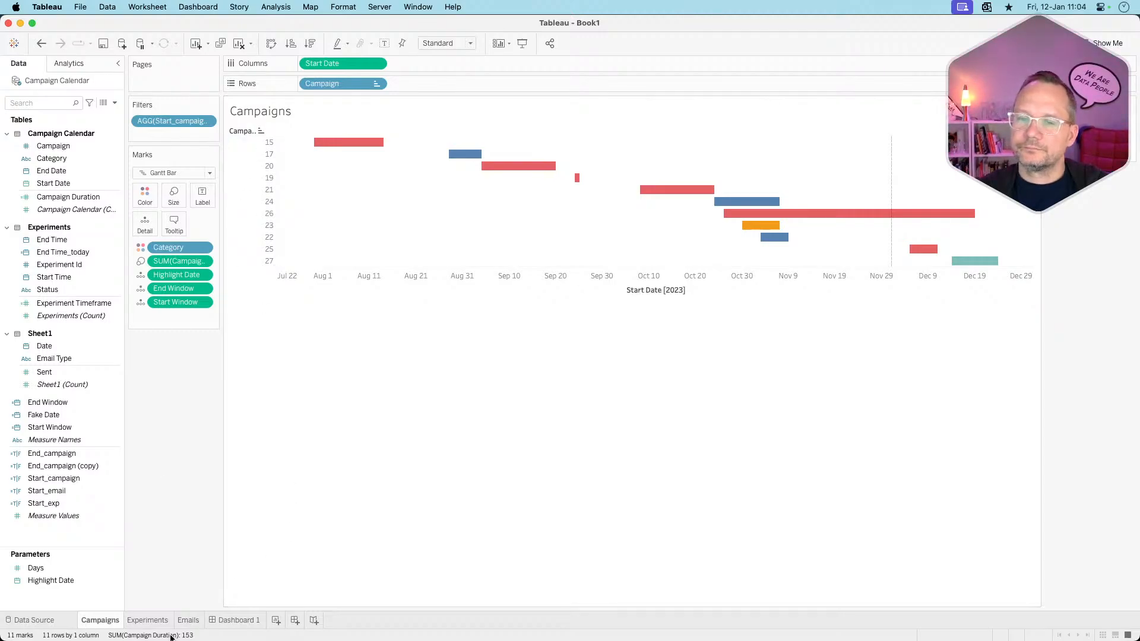
pyautogui.click(235, 620)
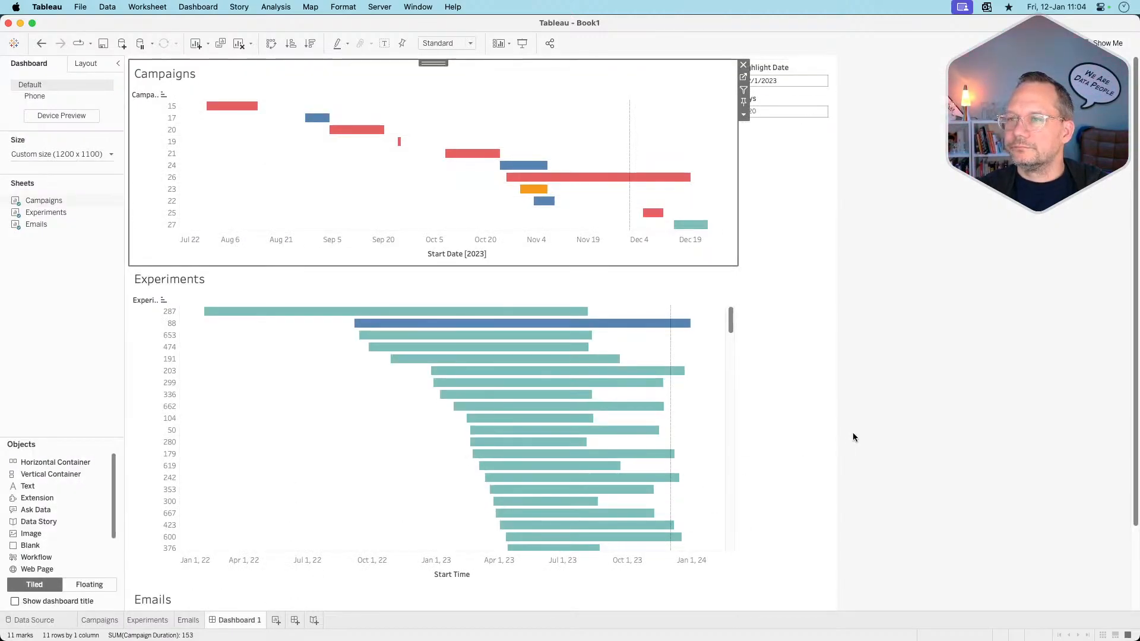
pyautogui.scroll(-3, 870, 437)
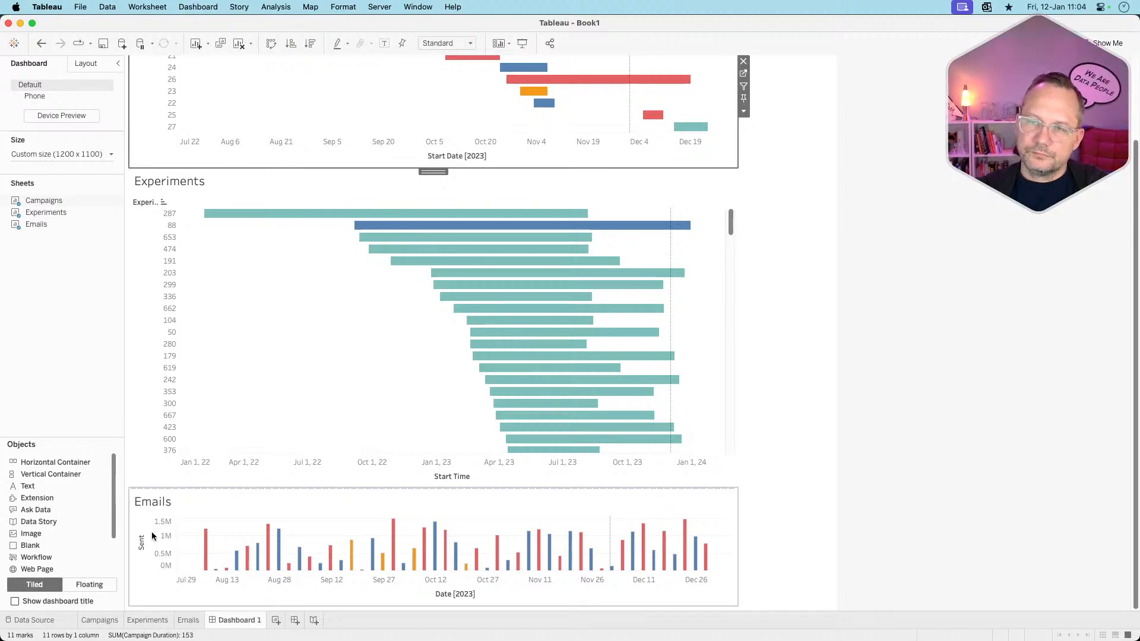
pyautogui.click(934, 467)
pyautogui.scroll(3, 935, 469)
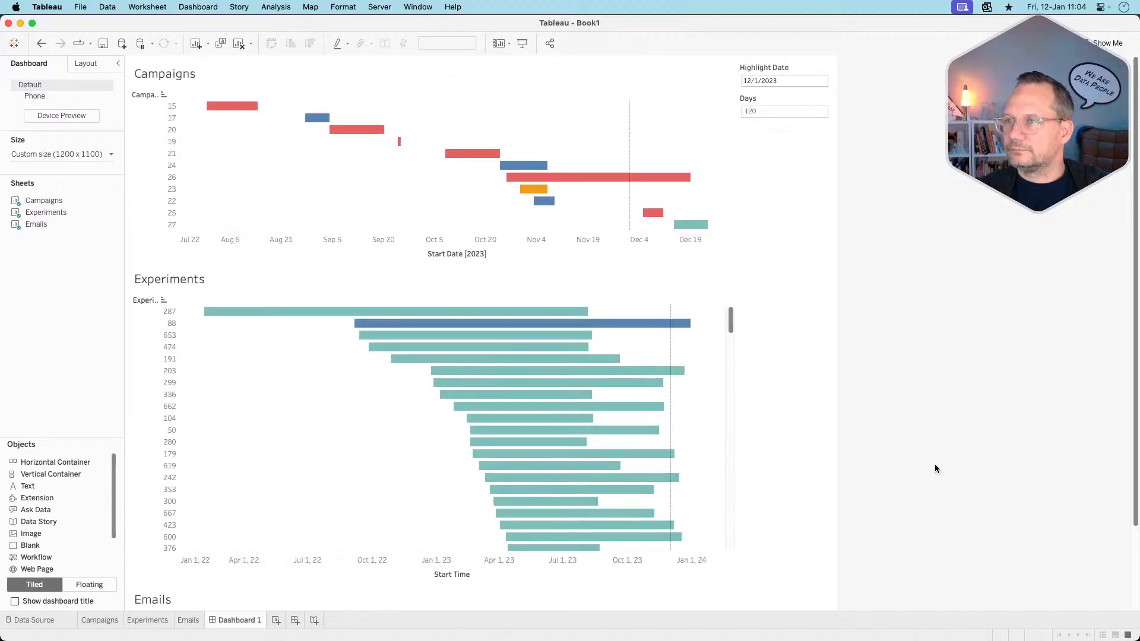